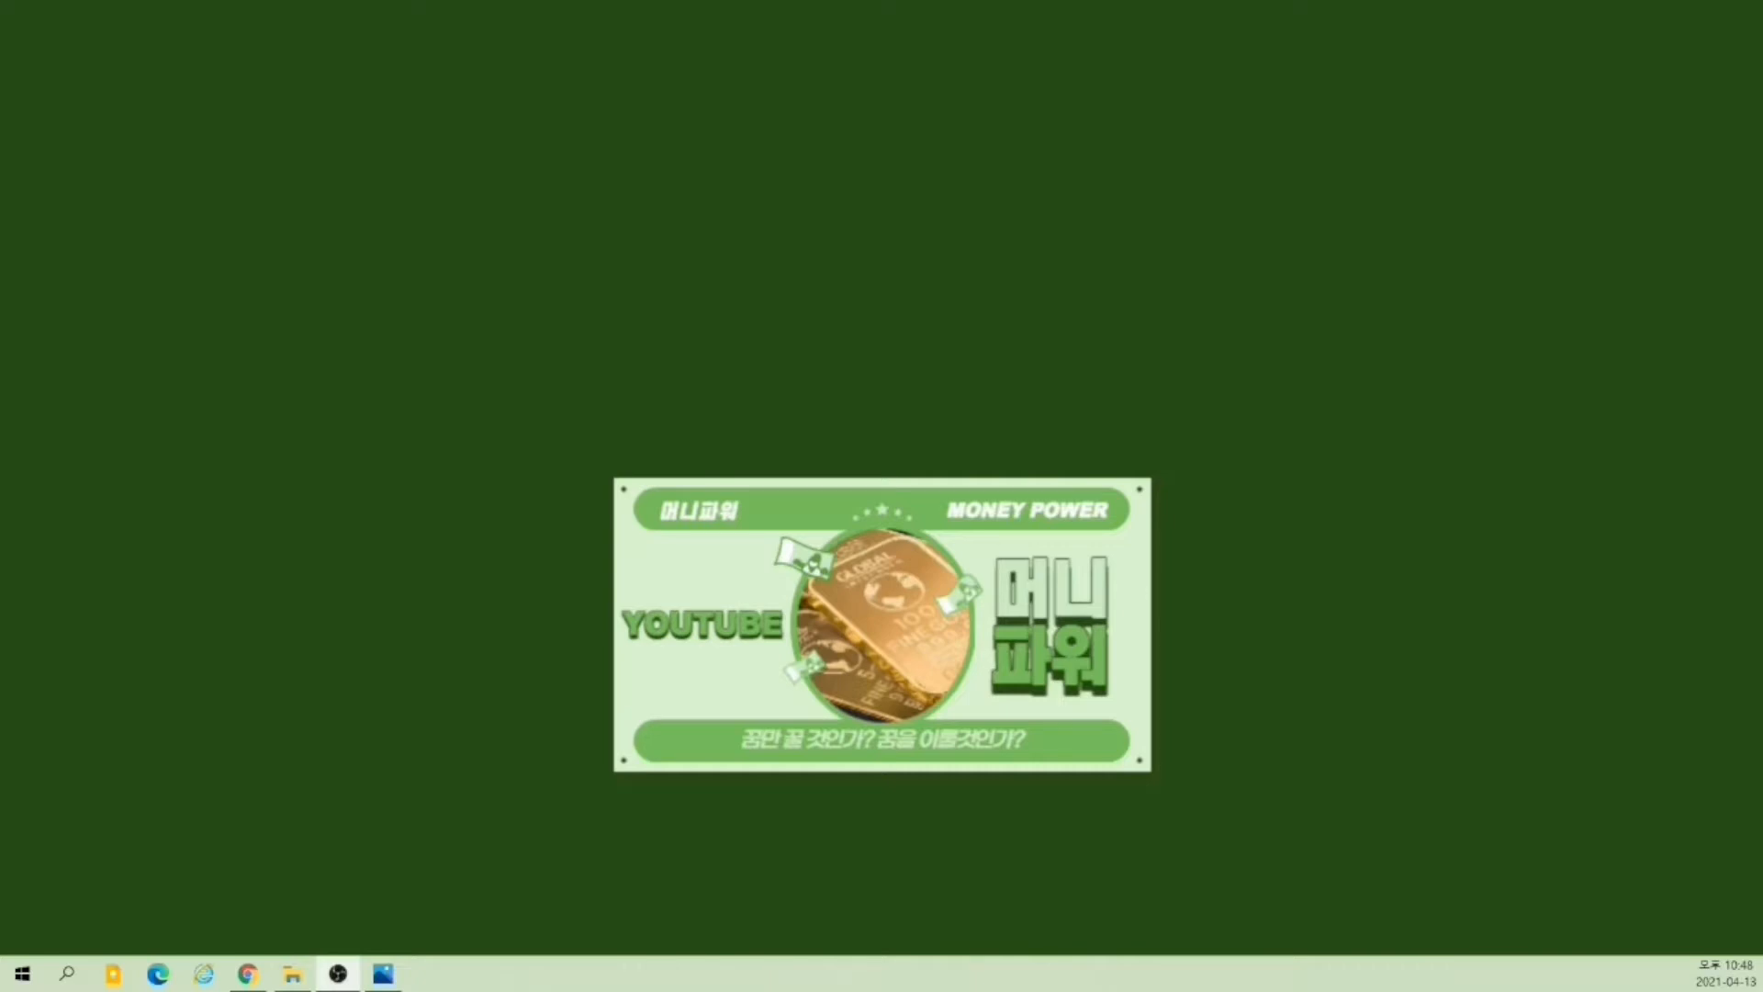
# - Switch to Google Ads in Chrome and start a new video campaign without goal guidance, using the custom video subtype (맞춤 동영상 캠페인)
pyautogui.click(248, 974)
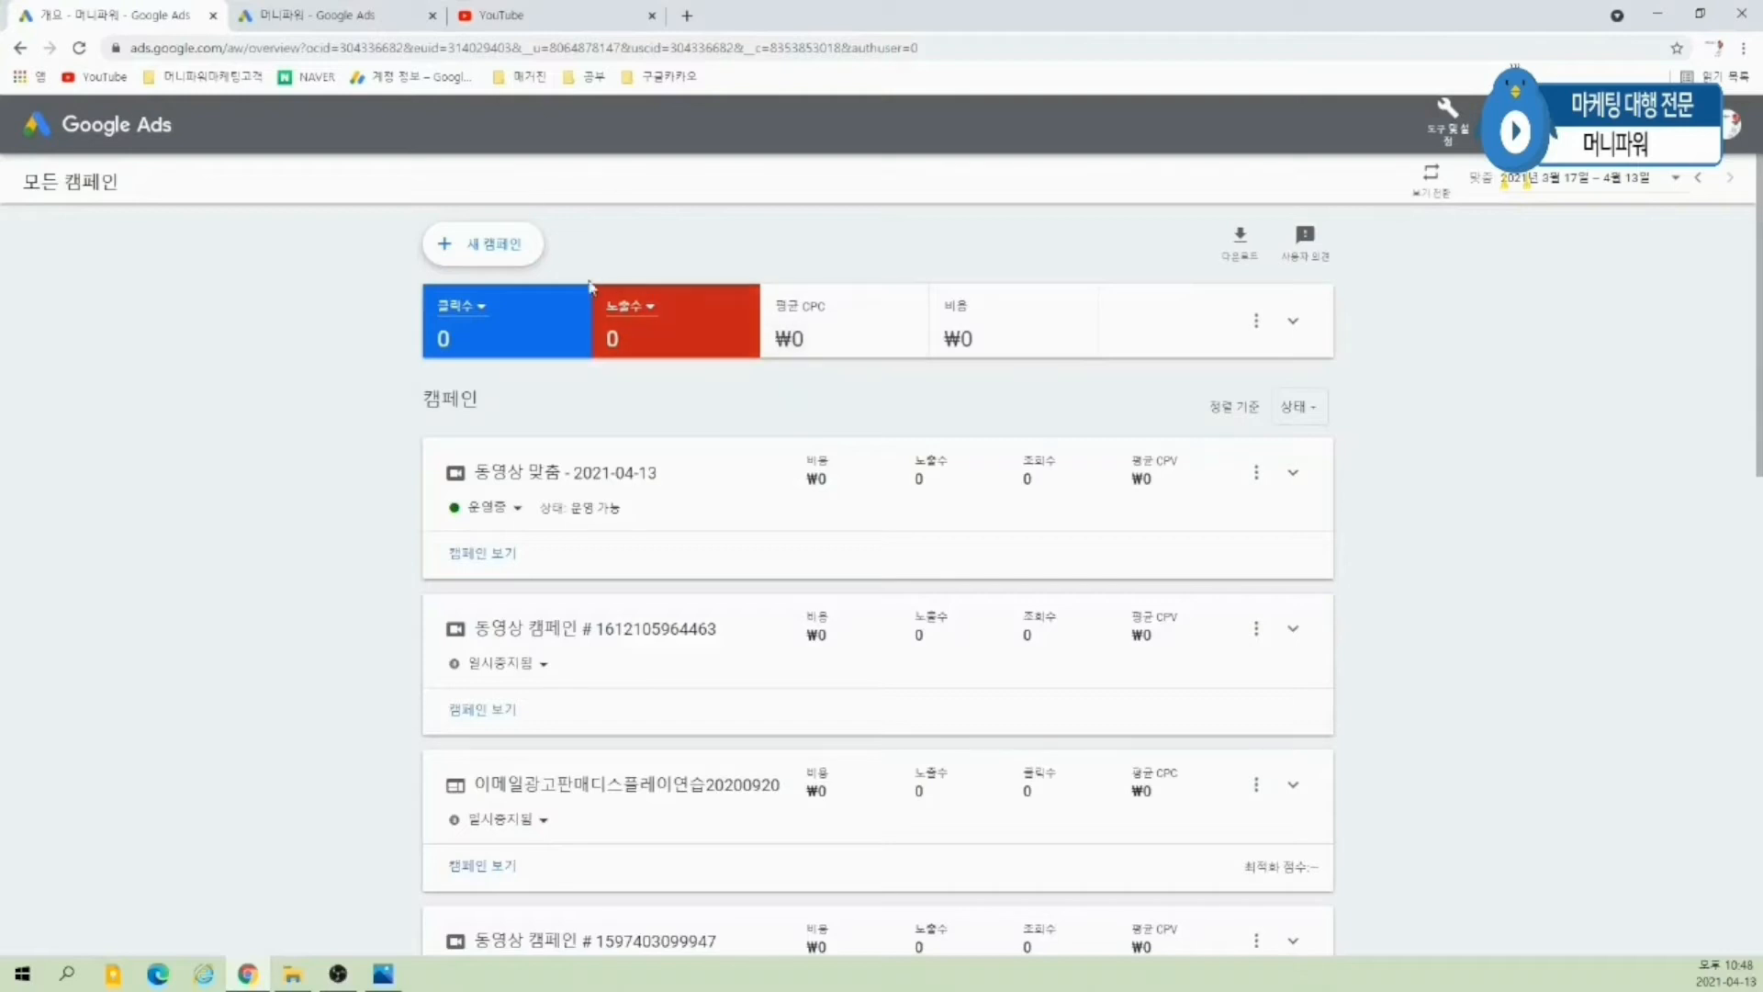
pyautogui.click(462, 261)
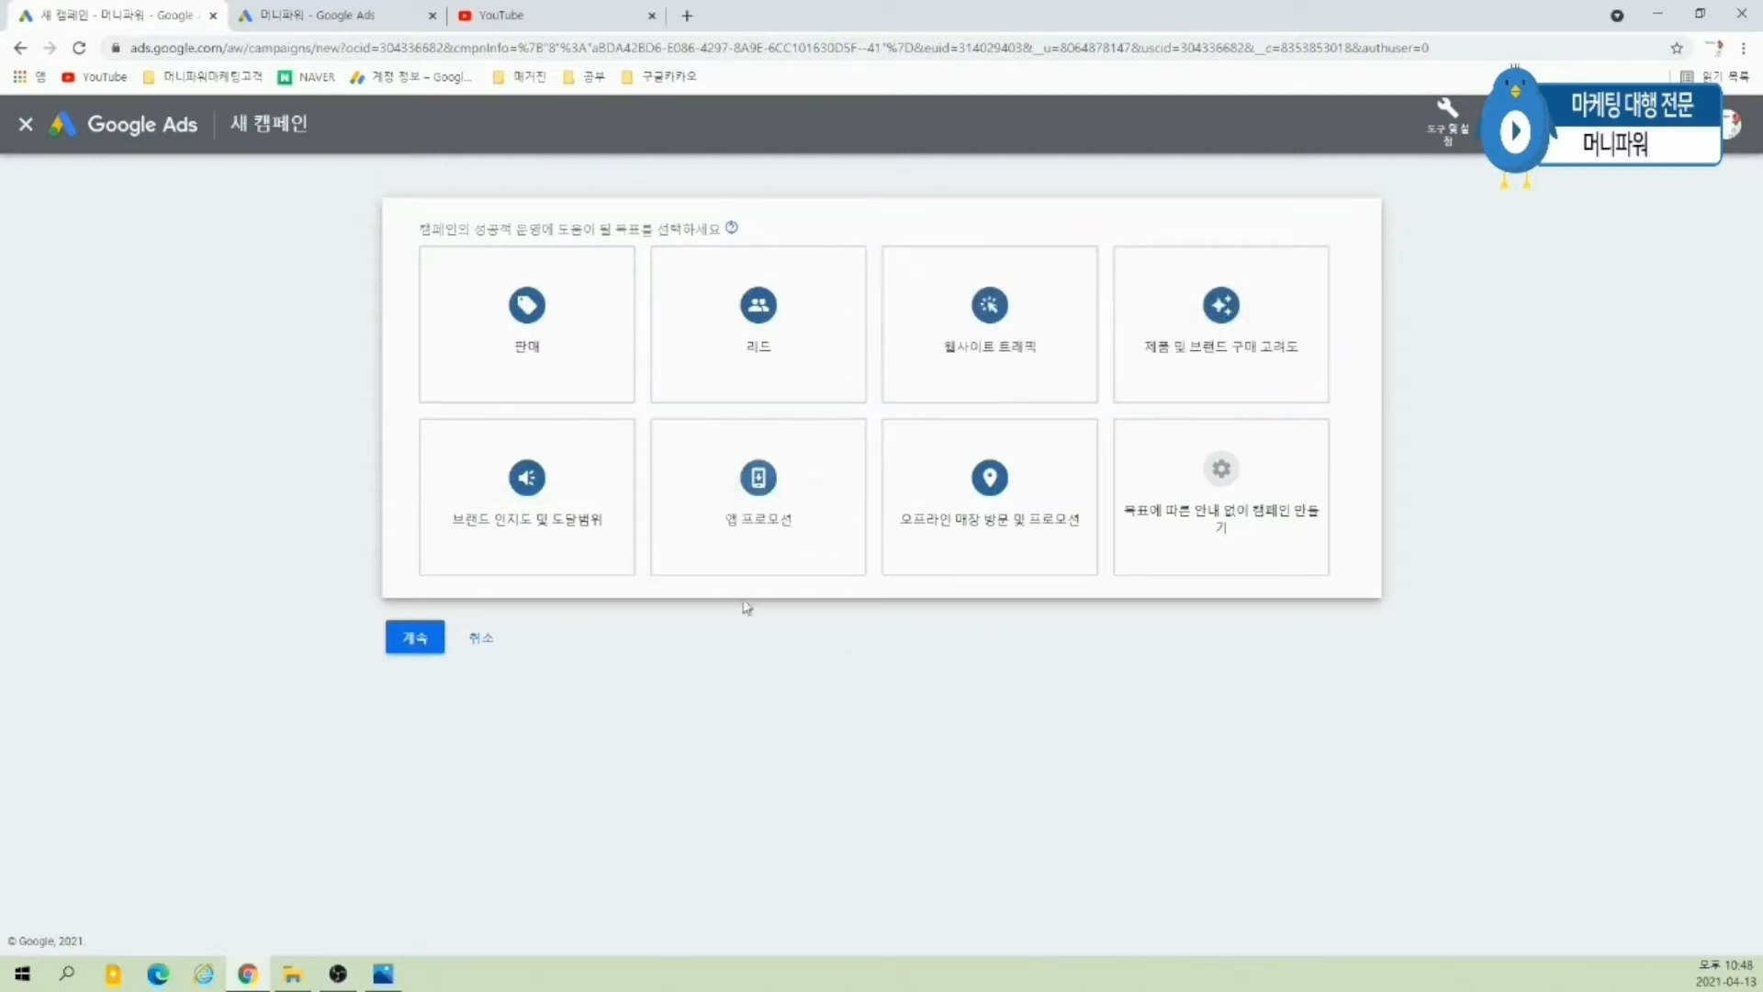
pyautogui.click(1228, 570)
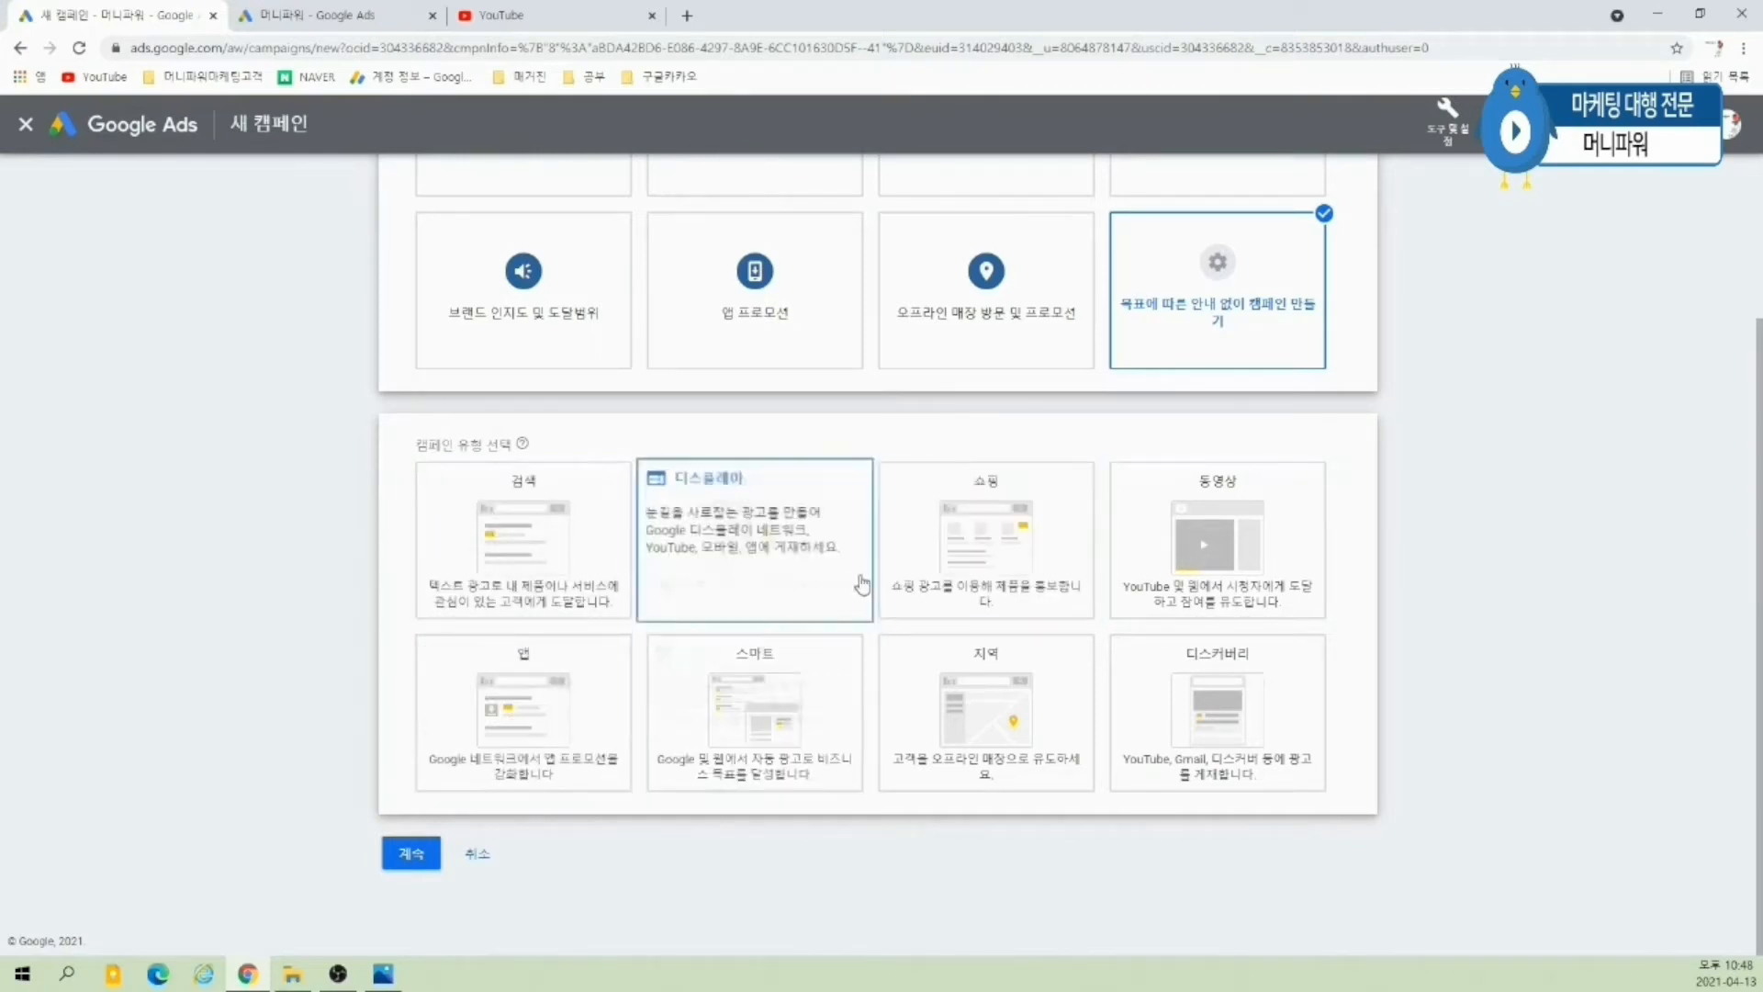
pyautogui.click(1208, 543)
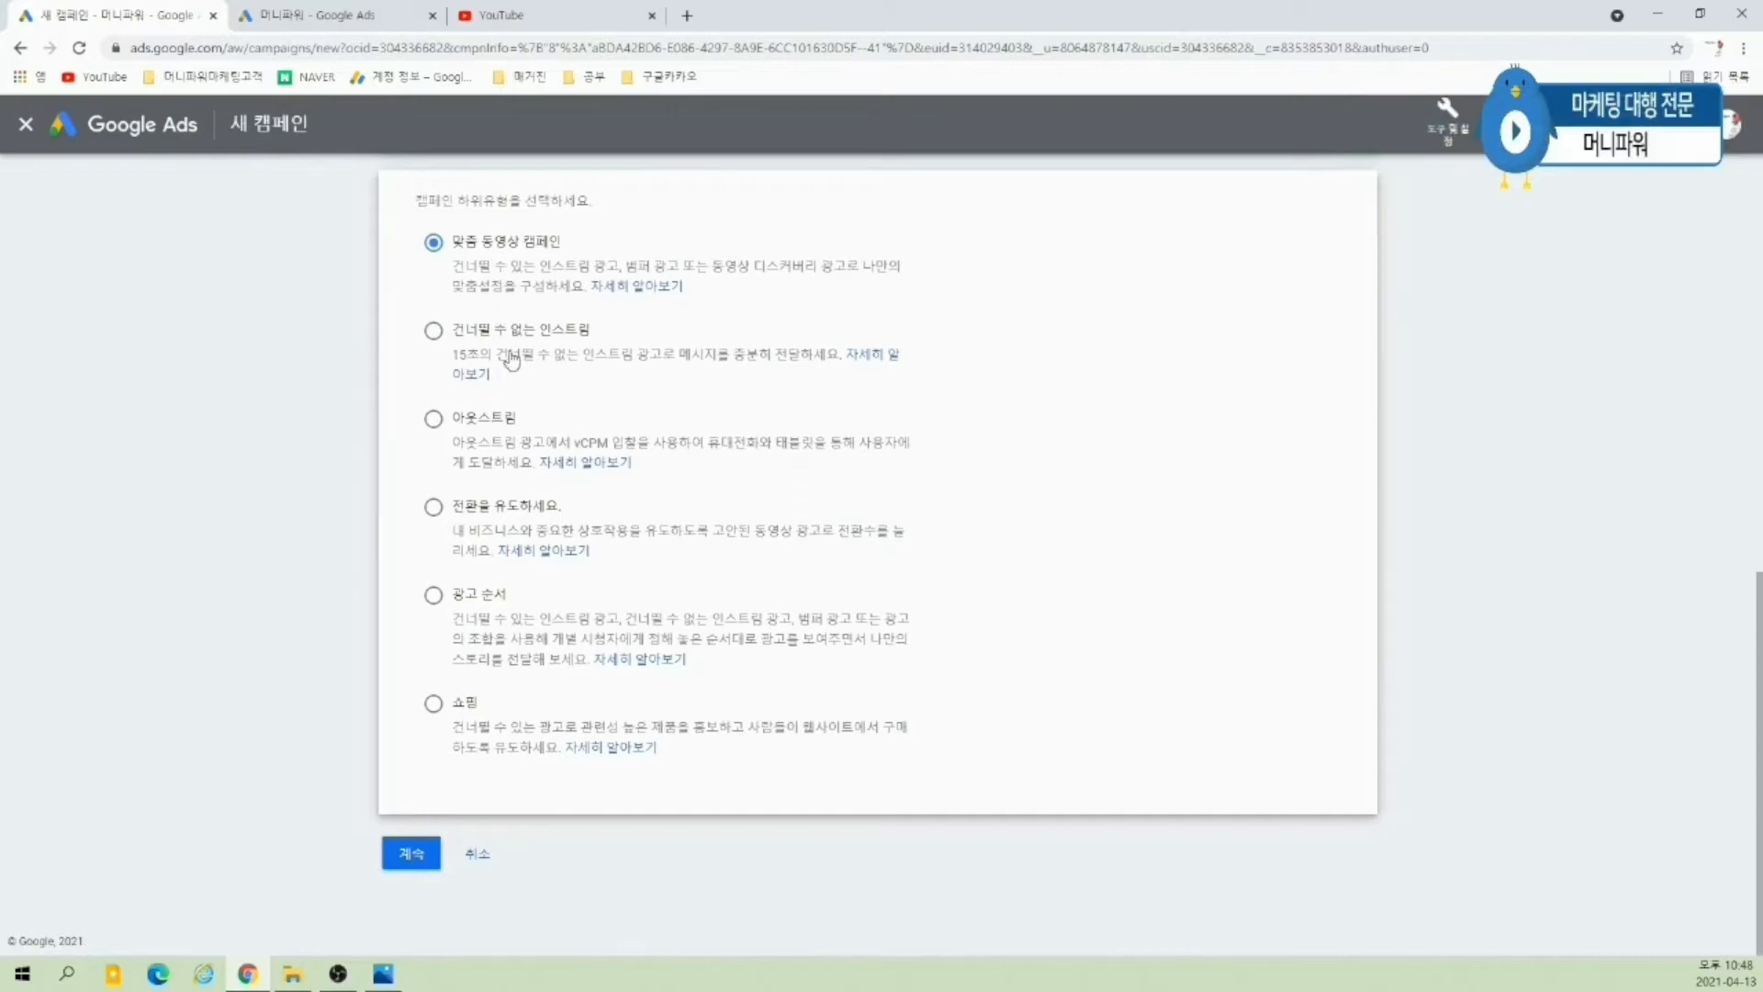
pyautogui.click(435, 866)
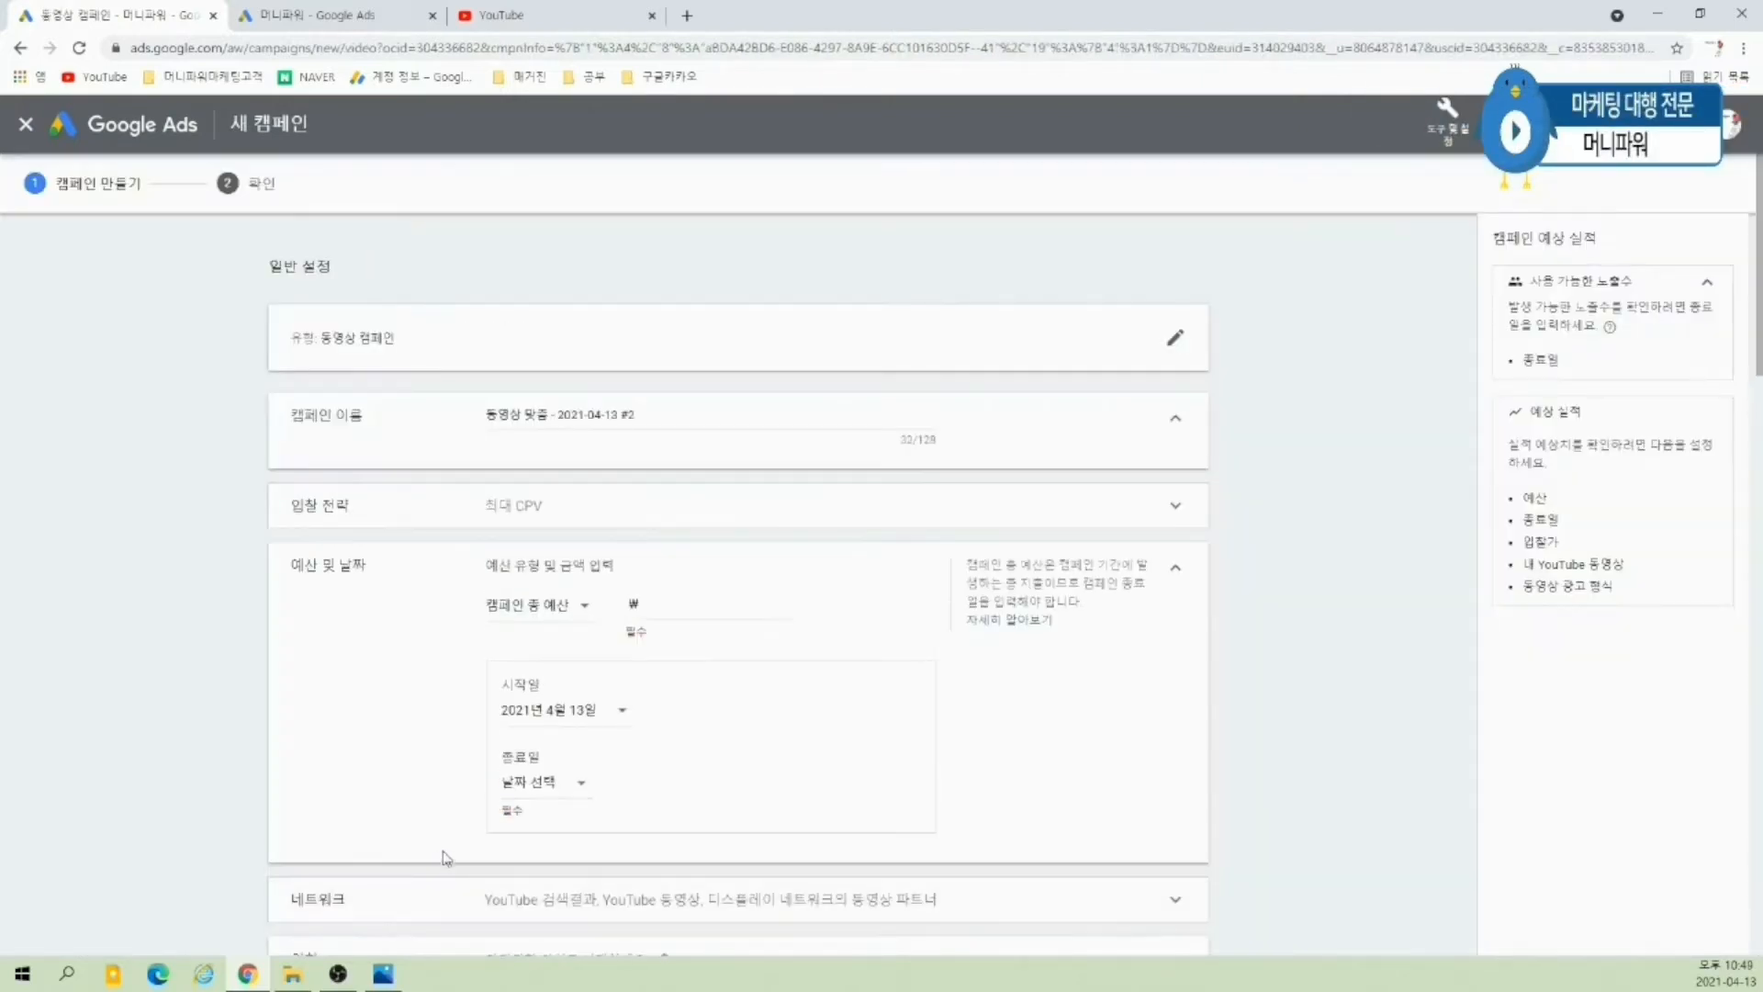
# - Rename the campaign as 머니파워 동영상 광고세팅
pyautogui.moveTo(635, 415); pyautogui.dragTo(489, 430)
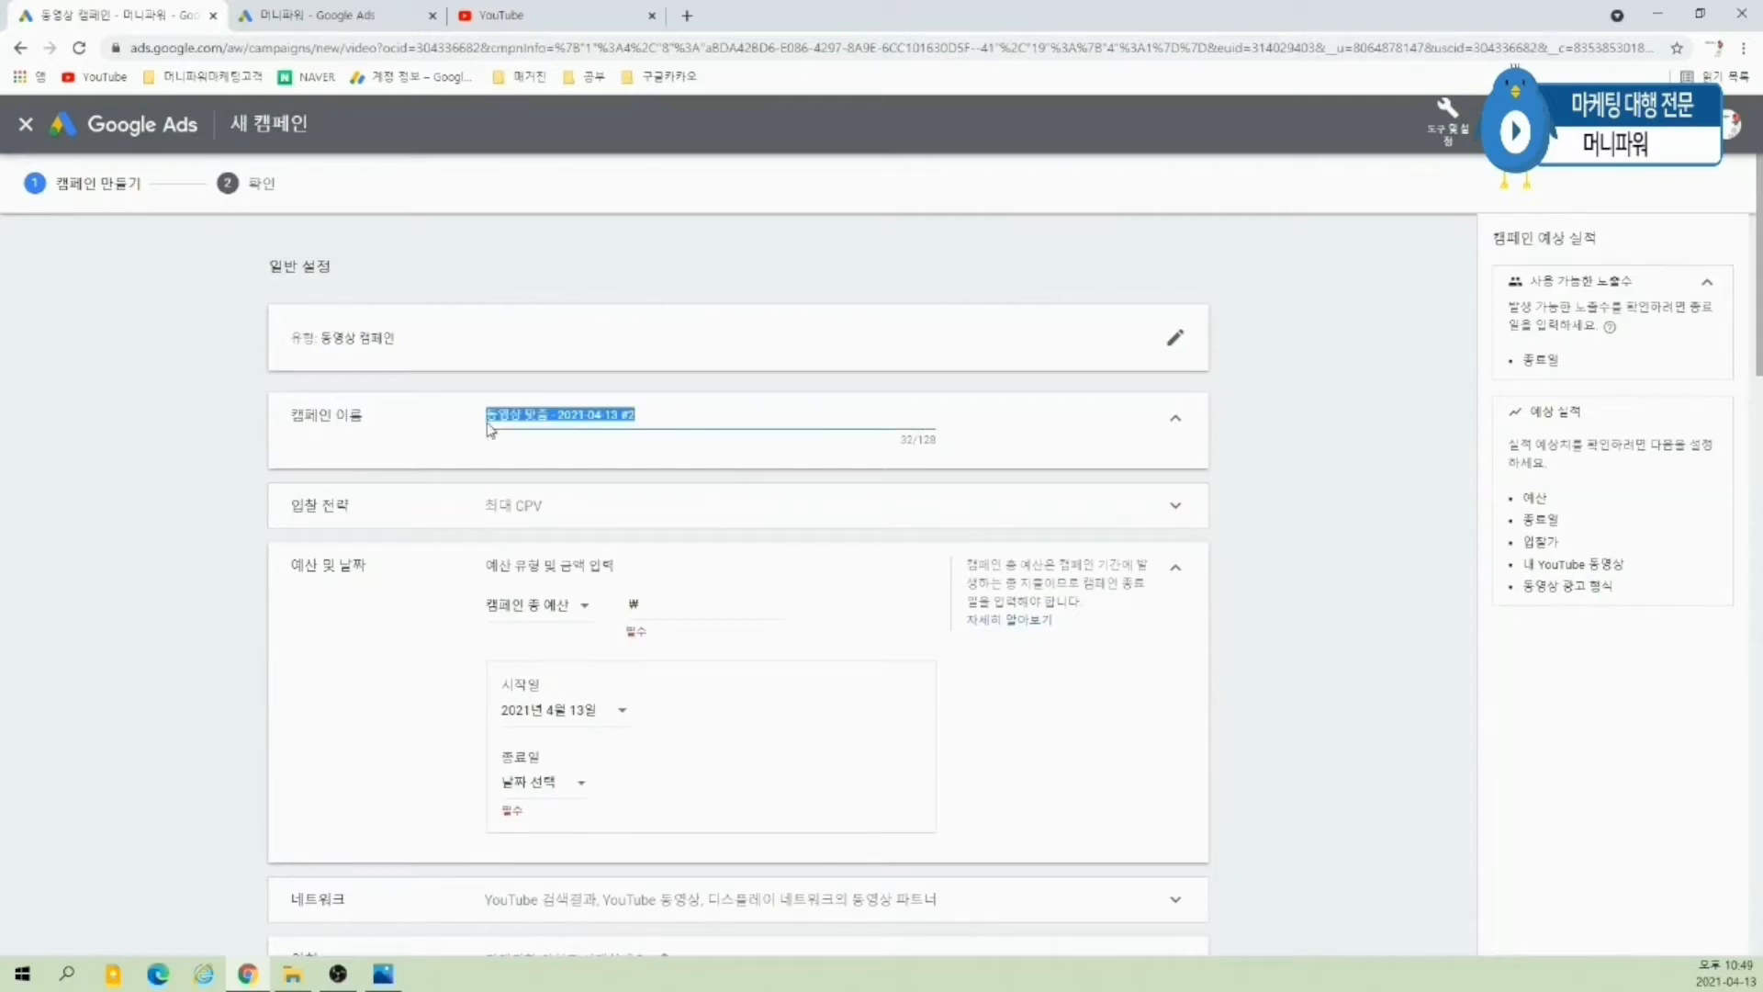
pyautogui.write('뮈니파워 되')
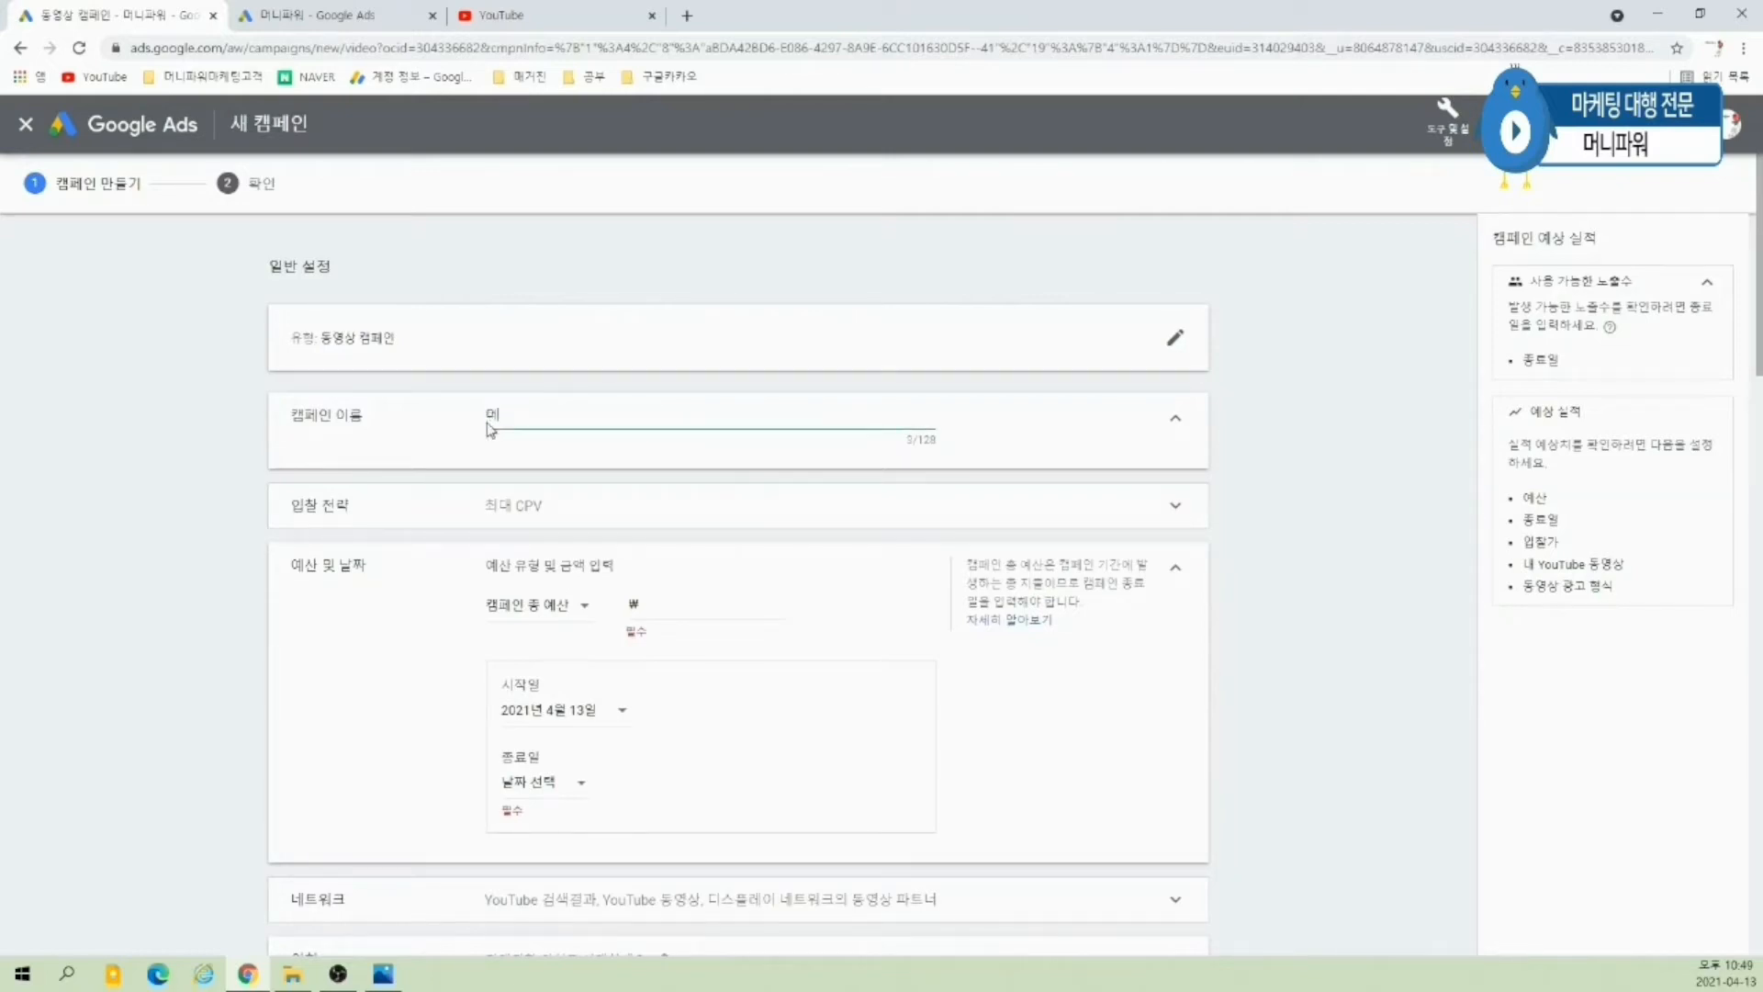
pyautogui.write('영상 광고세팅')
pyautogui.click(1256, 710)
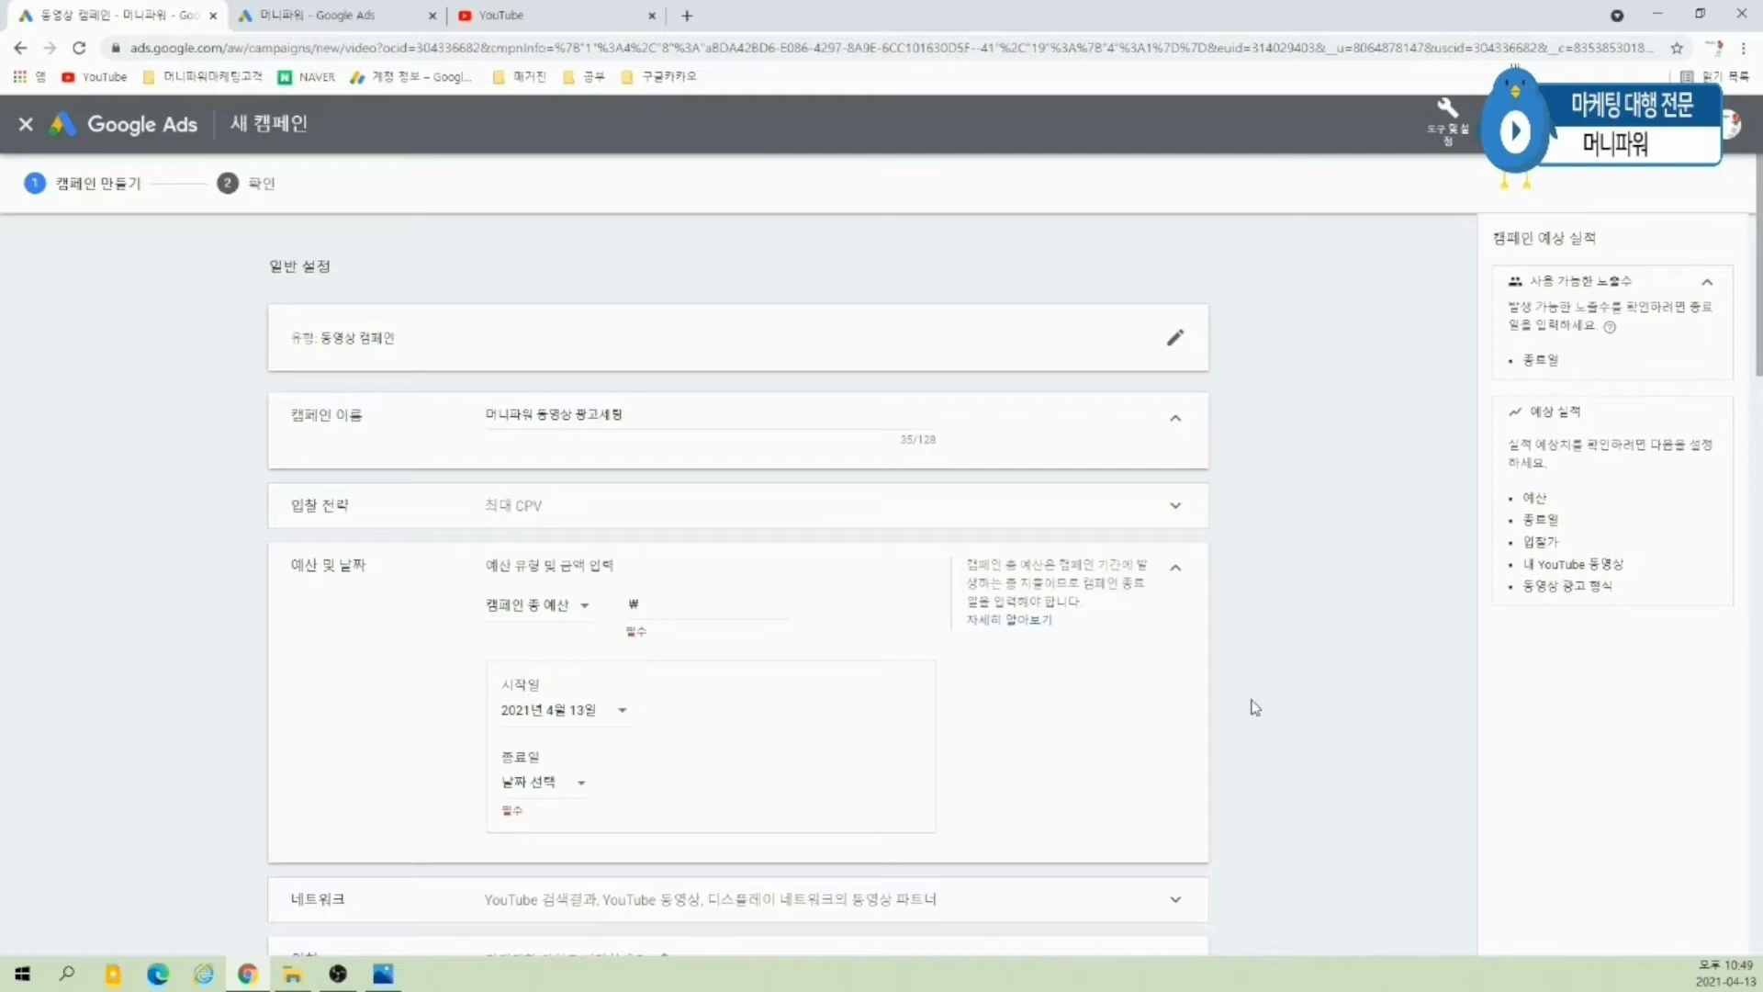
# - Expand the bidding strategy settings, compare the available strategies and read the explanation of maximum CPV (최대 CPV)
pyautogui.click(541, 524)
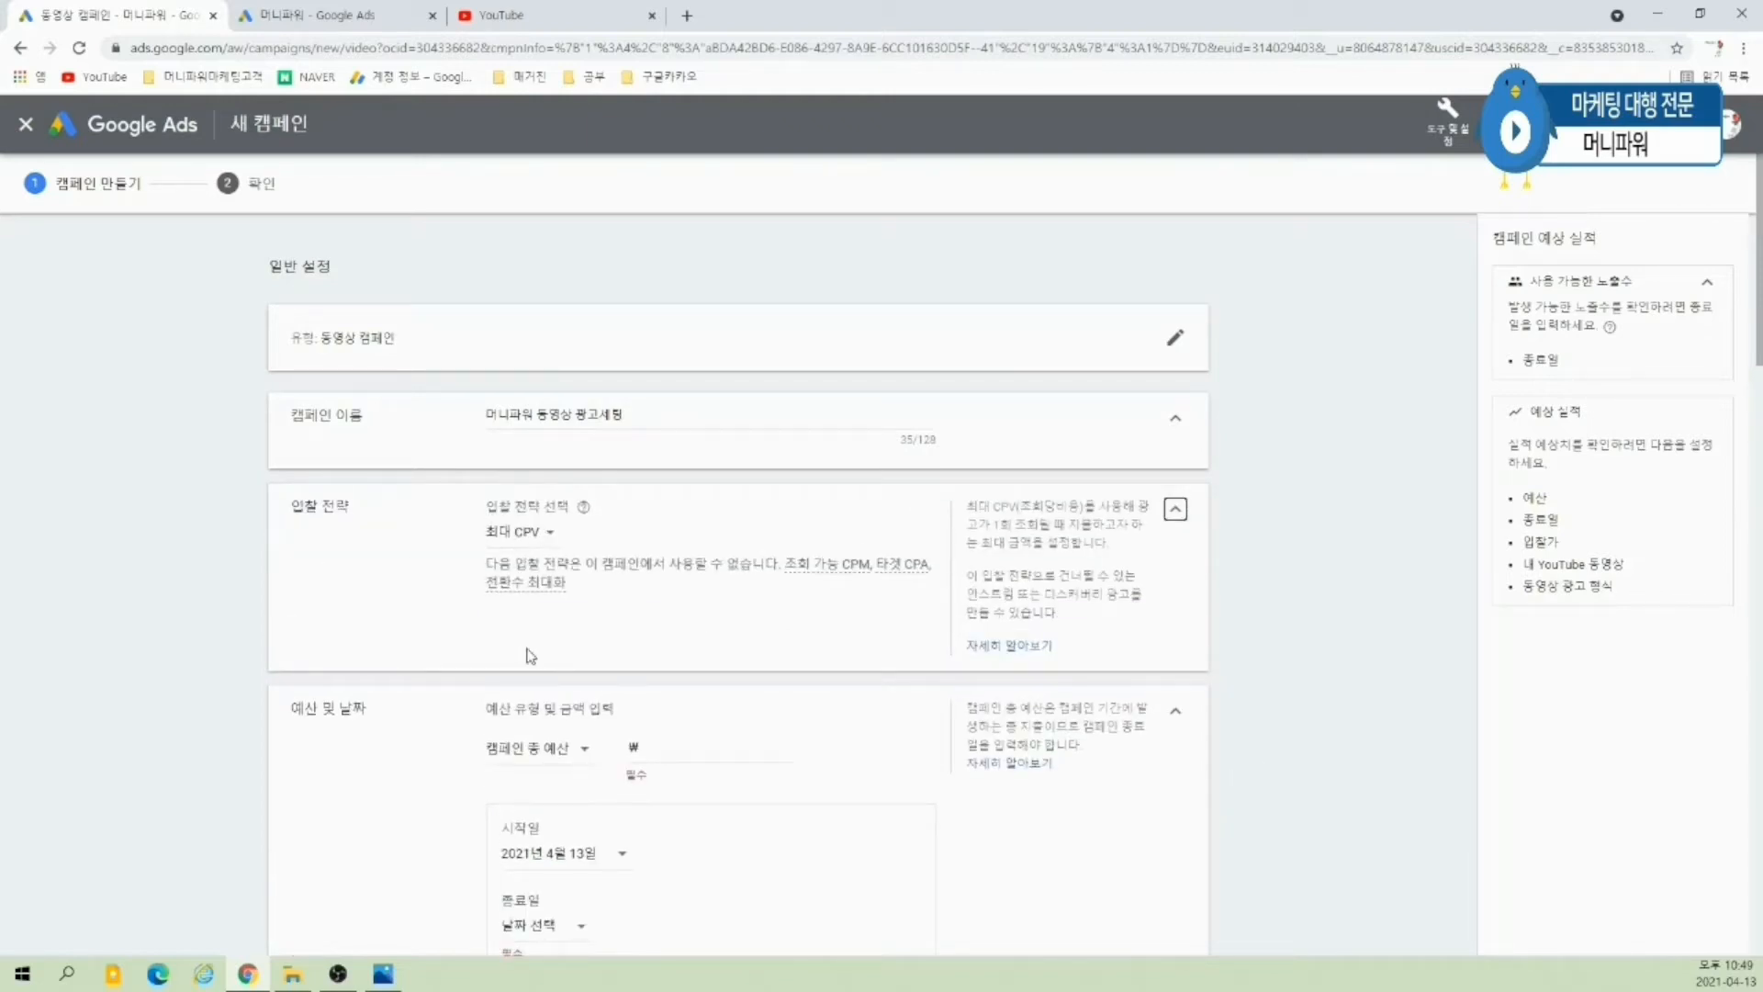
pyautogui.click(537, 537)
pyautogui.click(525, 584)
pyautogui.click(543, 544)
pyautogui.click(542, 547)
pyautogui.moveTo(966, 505); pyautogui.dragTo(1157, 571)
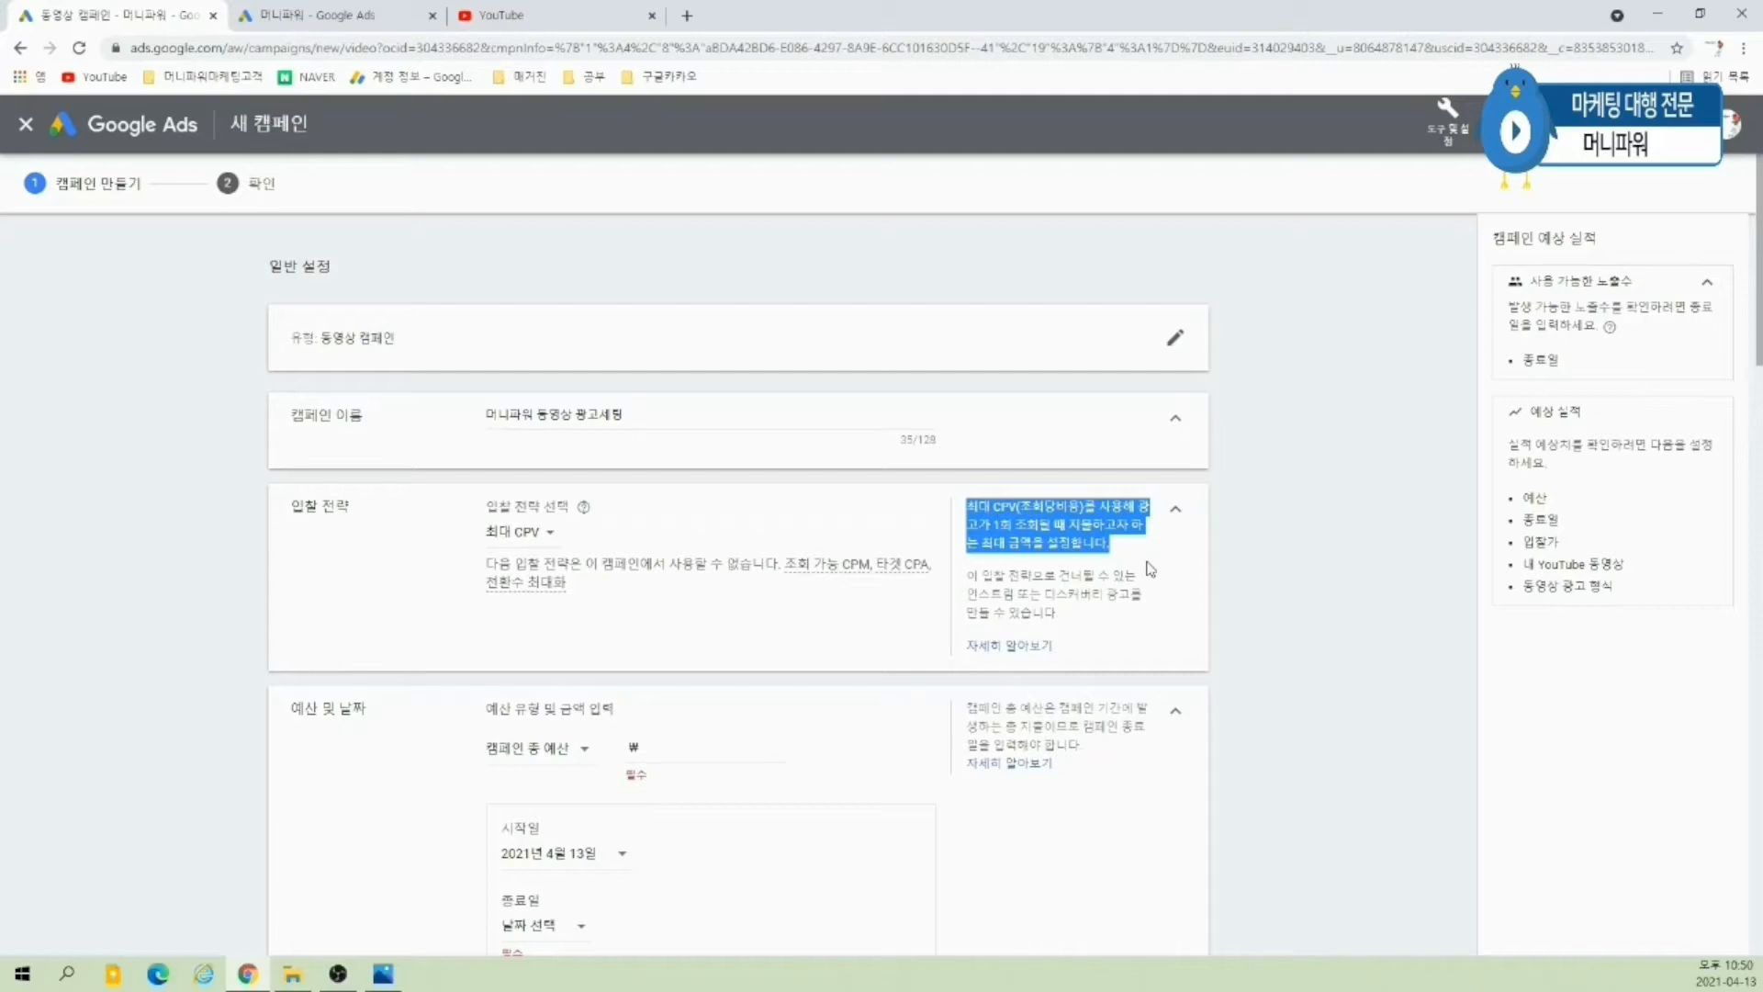
# - Change the bidding strategy to target CPM (타겟 CPM) and read its explanation
pyautogui.click(536, 532)
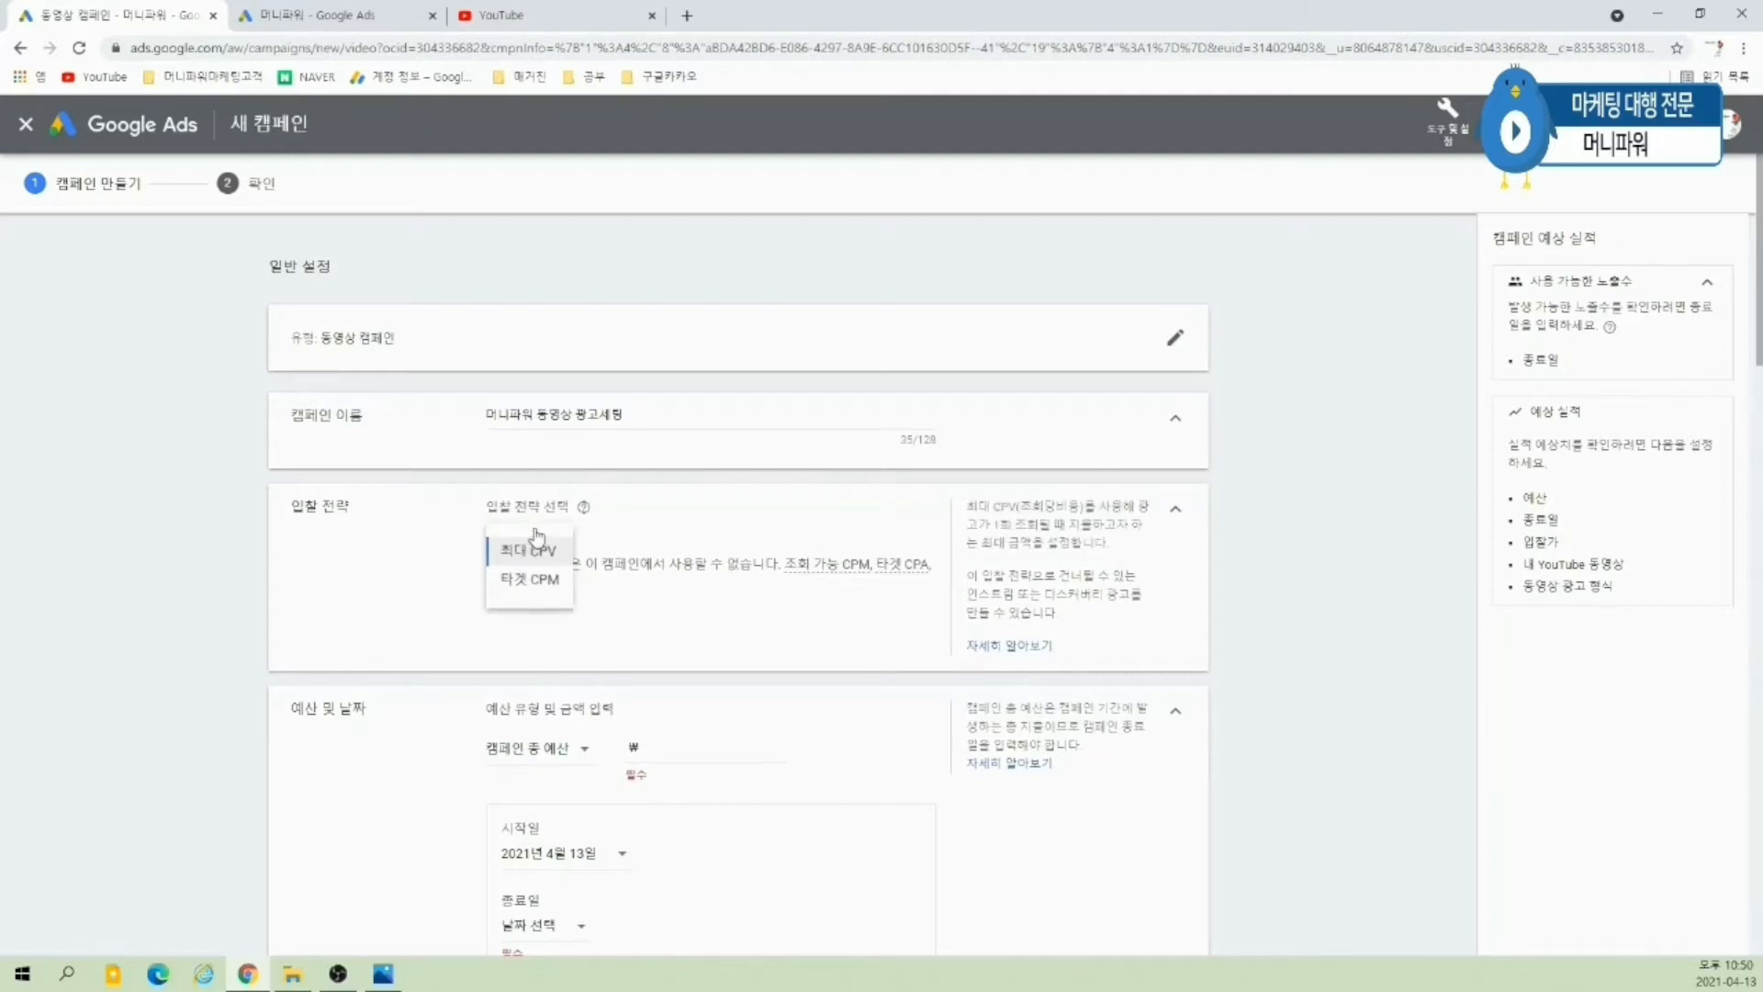
pyautogui.click(542, 579)
pyautogui.moveTo(967, 507); pyautogui.dragTo(1144, 508)
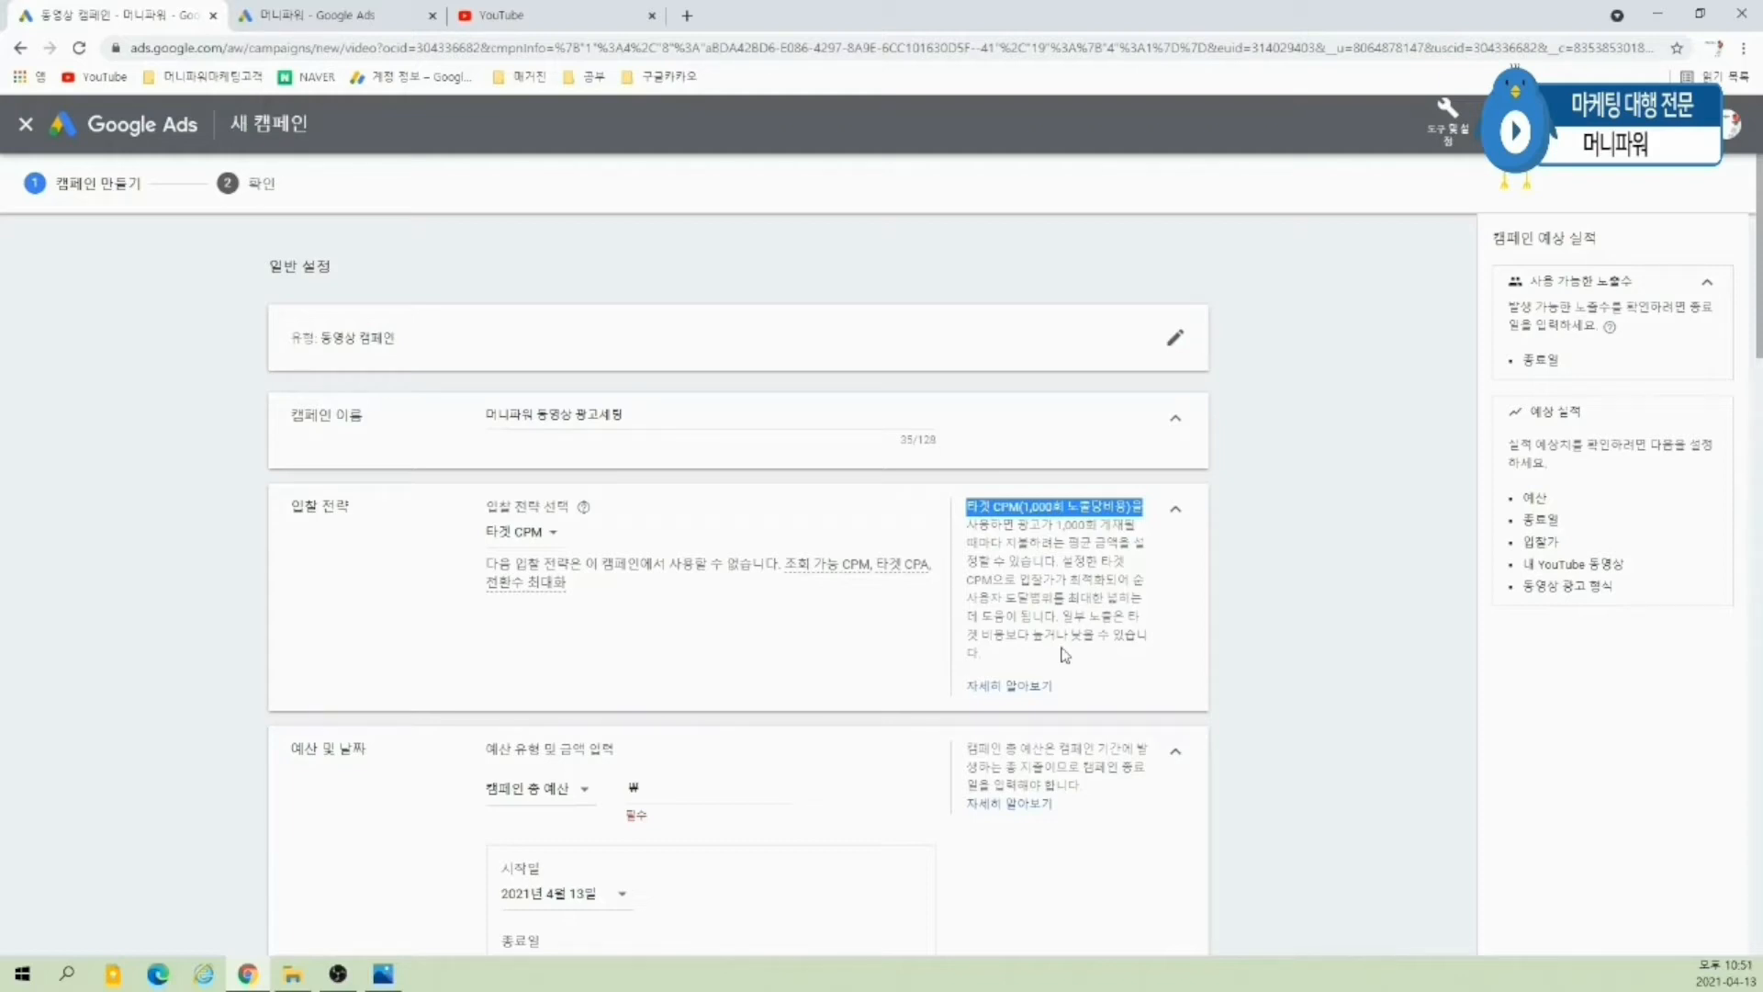
pyautogui.click(518, 534)
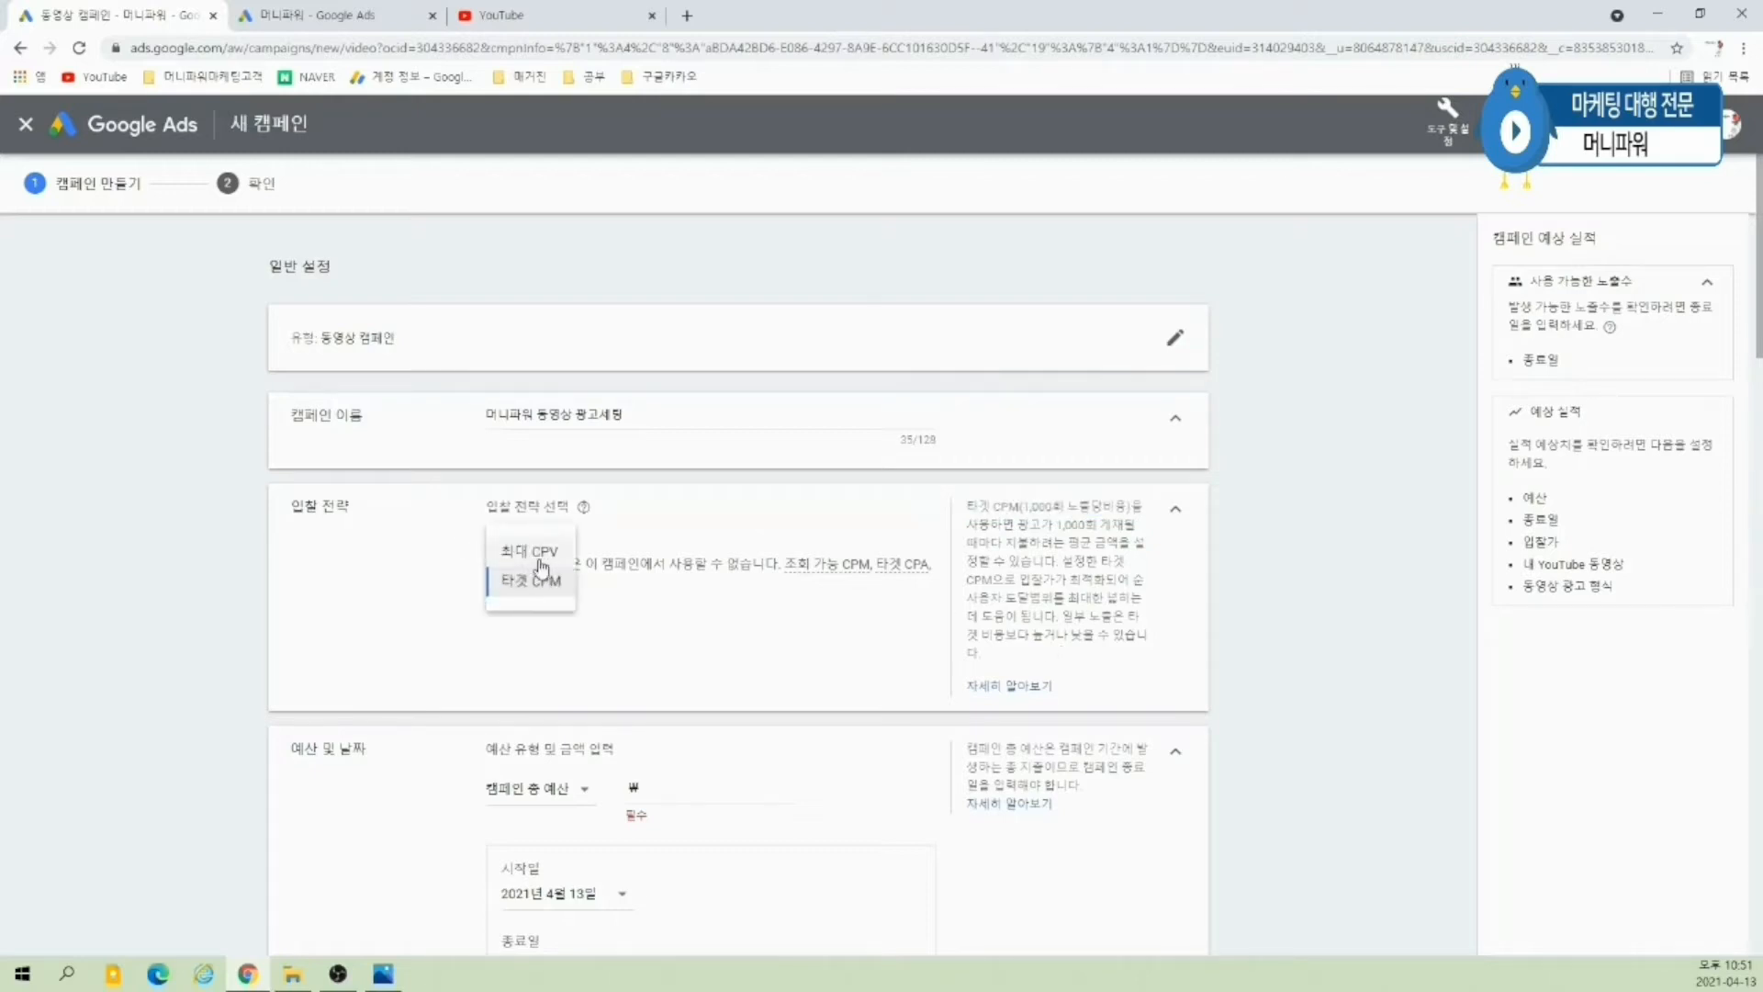
pyautogui.click(682, 645)
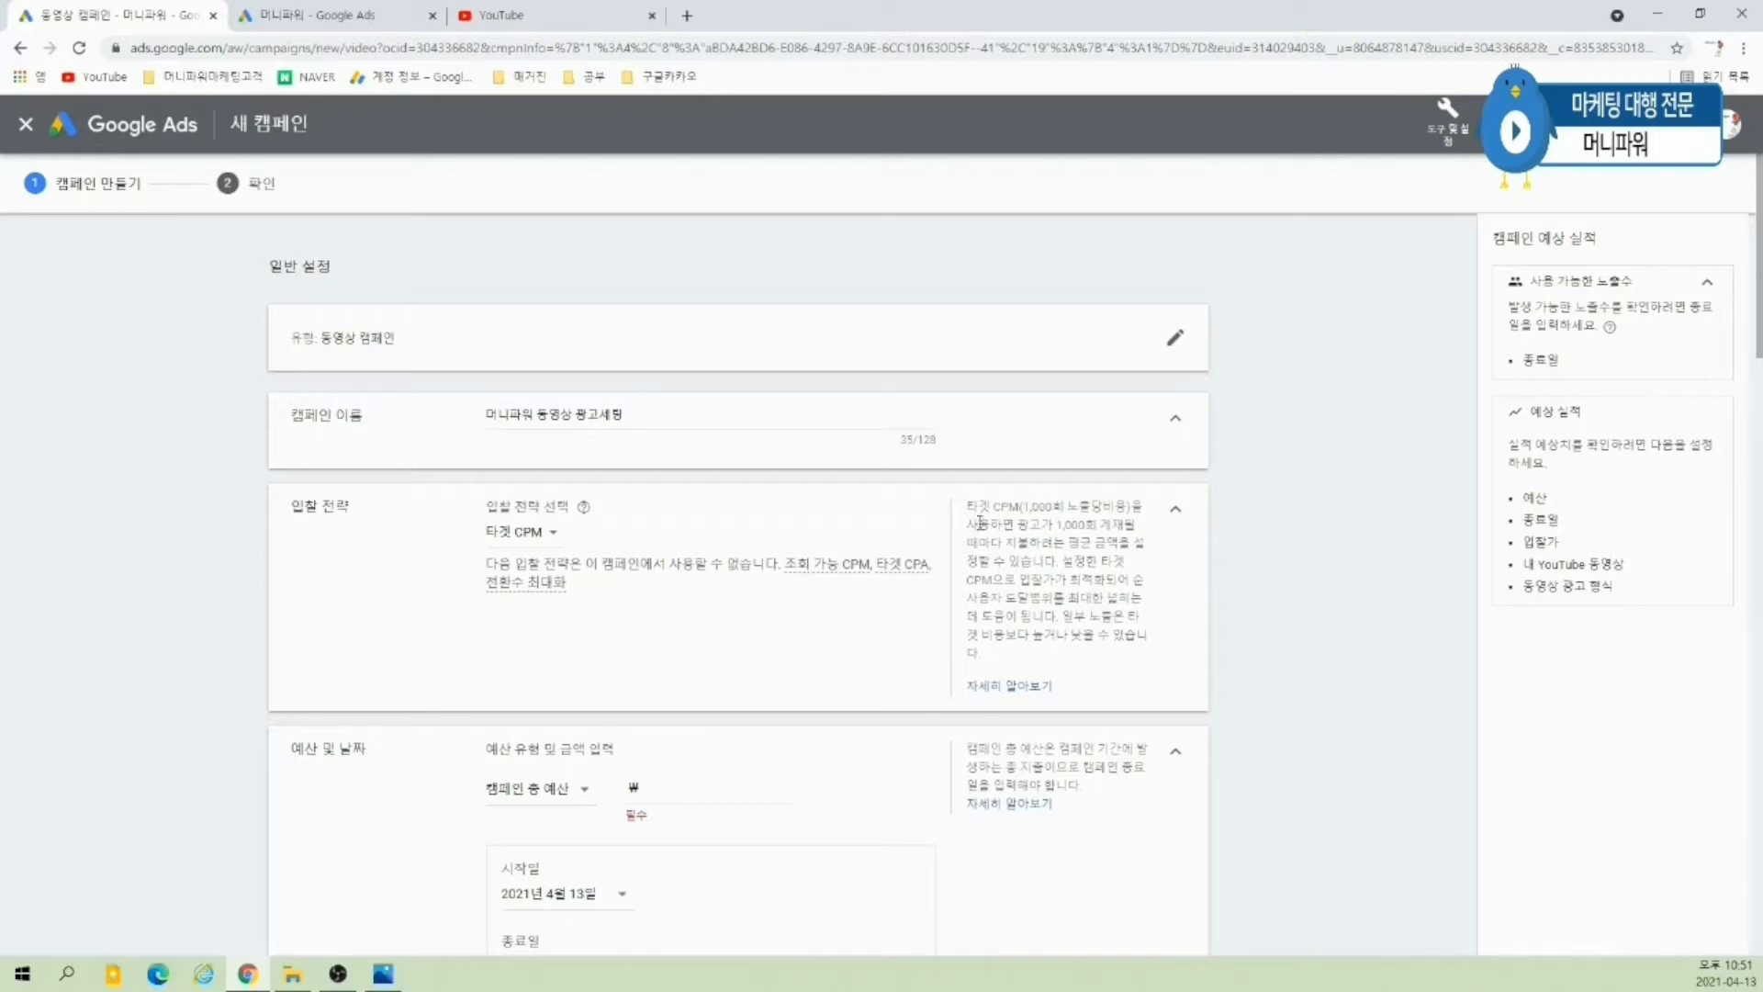
pyautogui.moveTo(978, 507); pyautogui.dragTo(1140, 540)
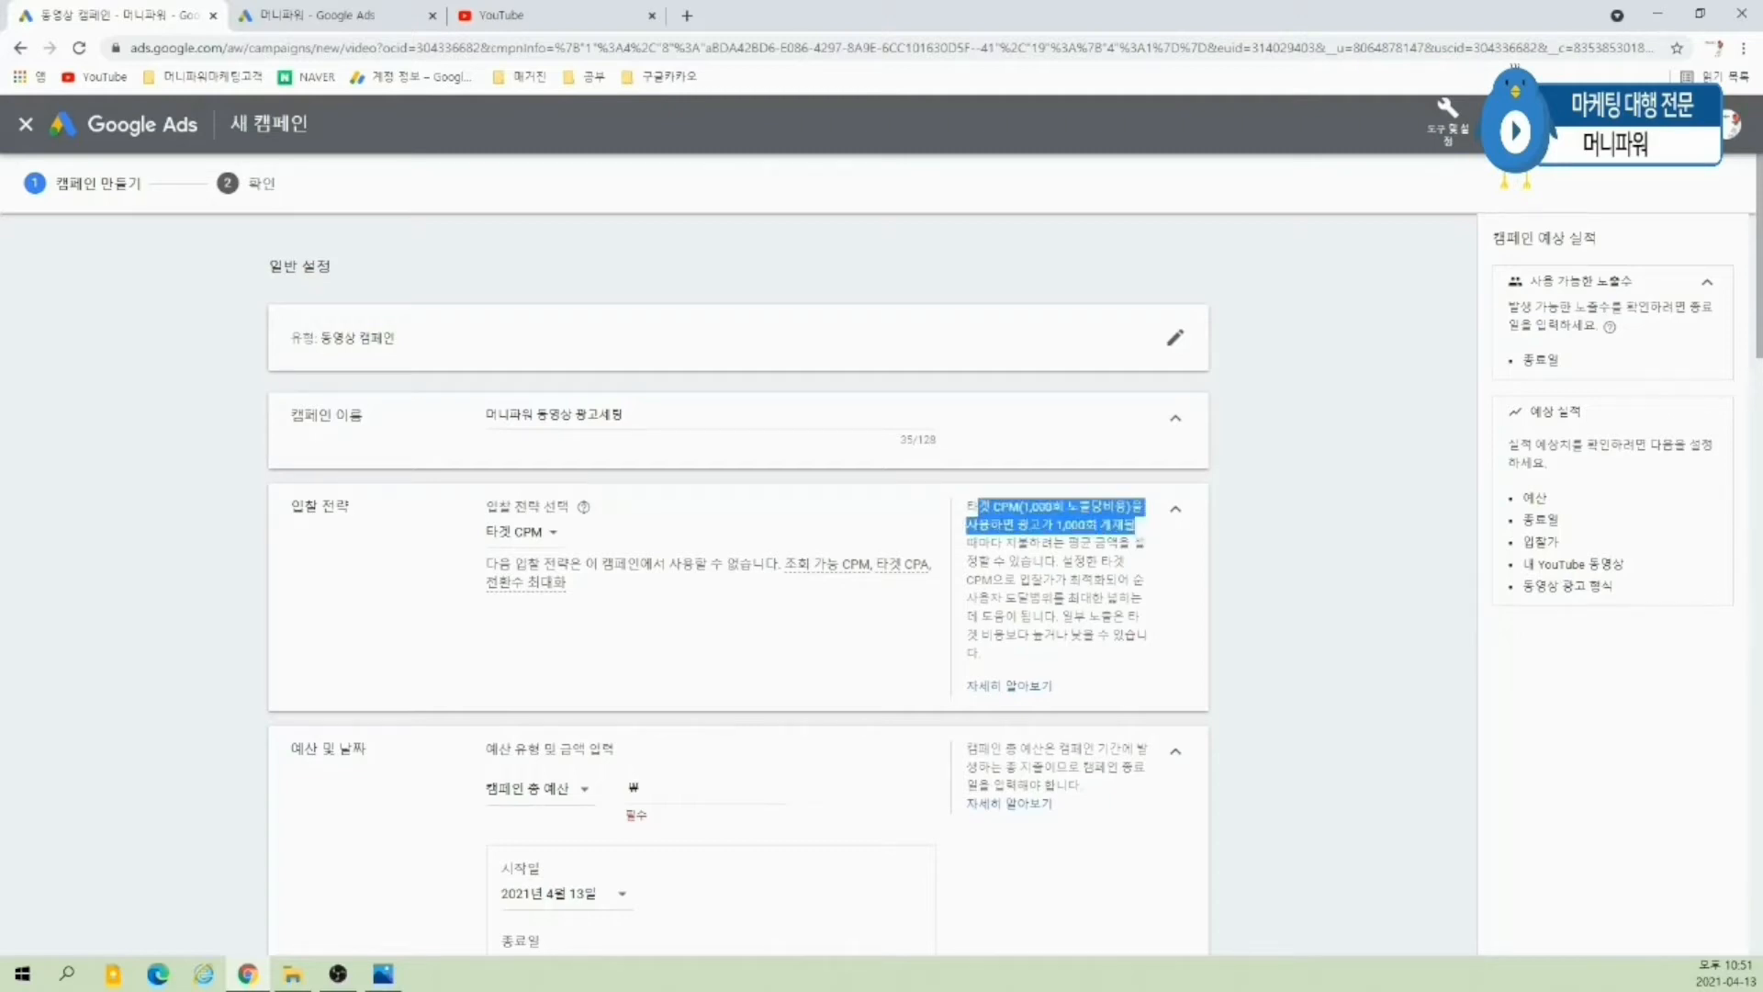
# - Switch to the video analytics screenshot in Photos, examine its impressions and click-through rate, and return to the campaign form
pyautogui.hotkey('alt', 'Tab')
pyautogui.doubleClick(650, 219)
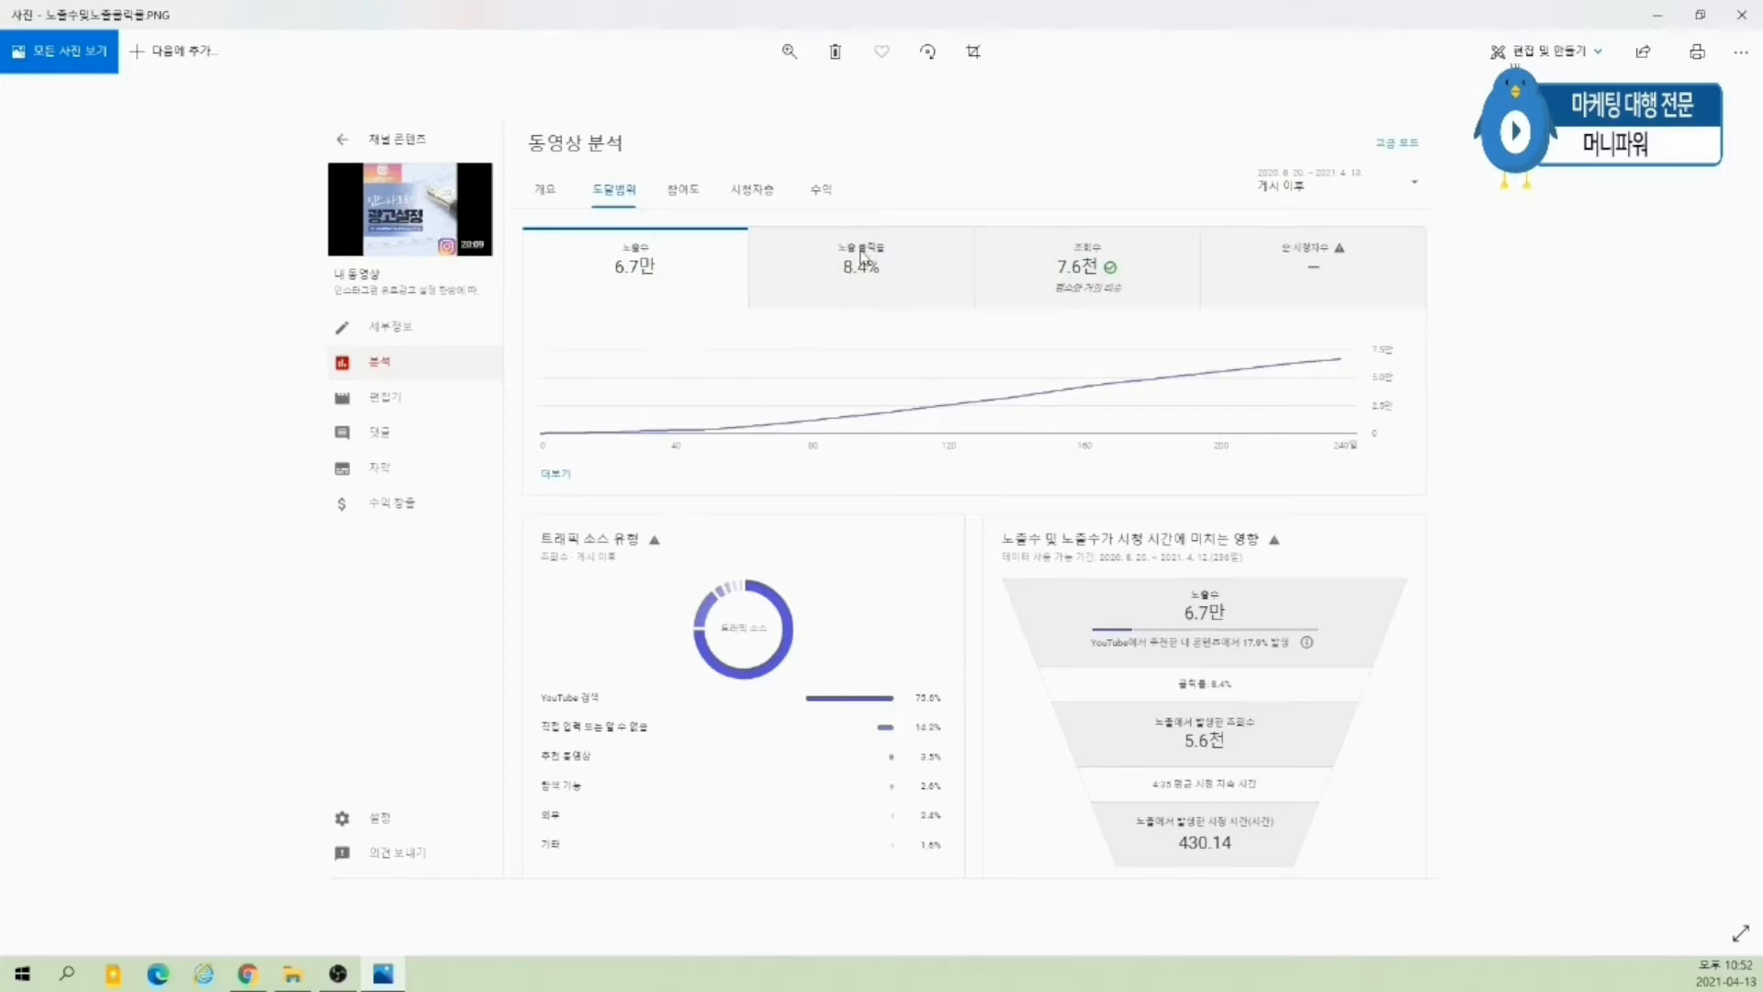
pyautogui.click(1699, 14)
pyautogui.moveTo(627, 220); pyautogui.dragTo(0, 220)
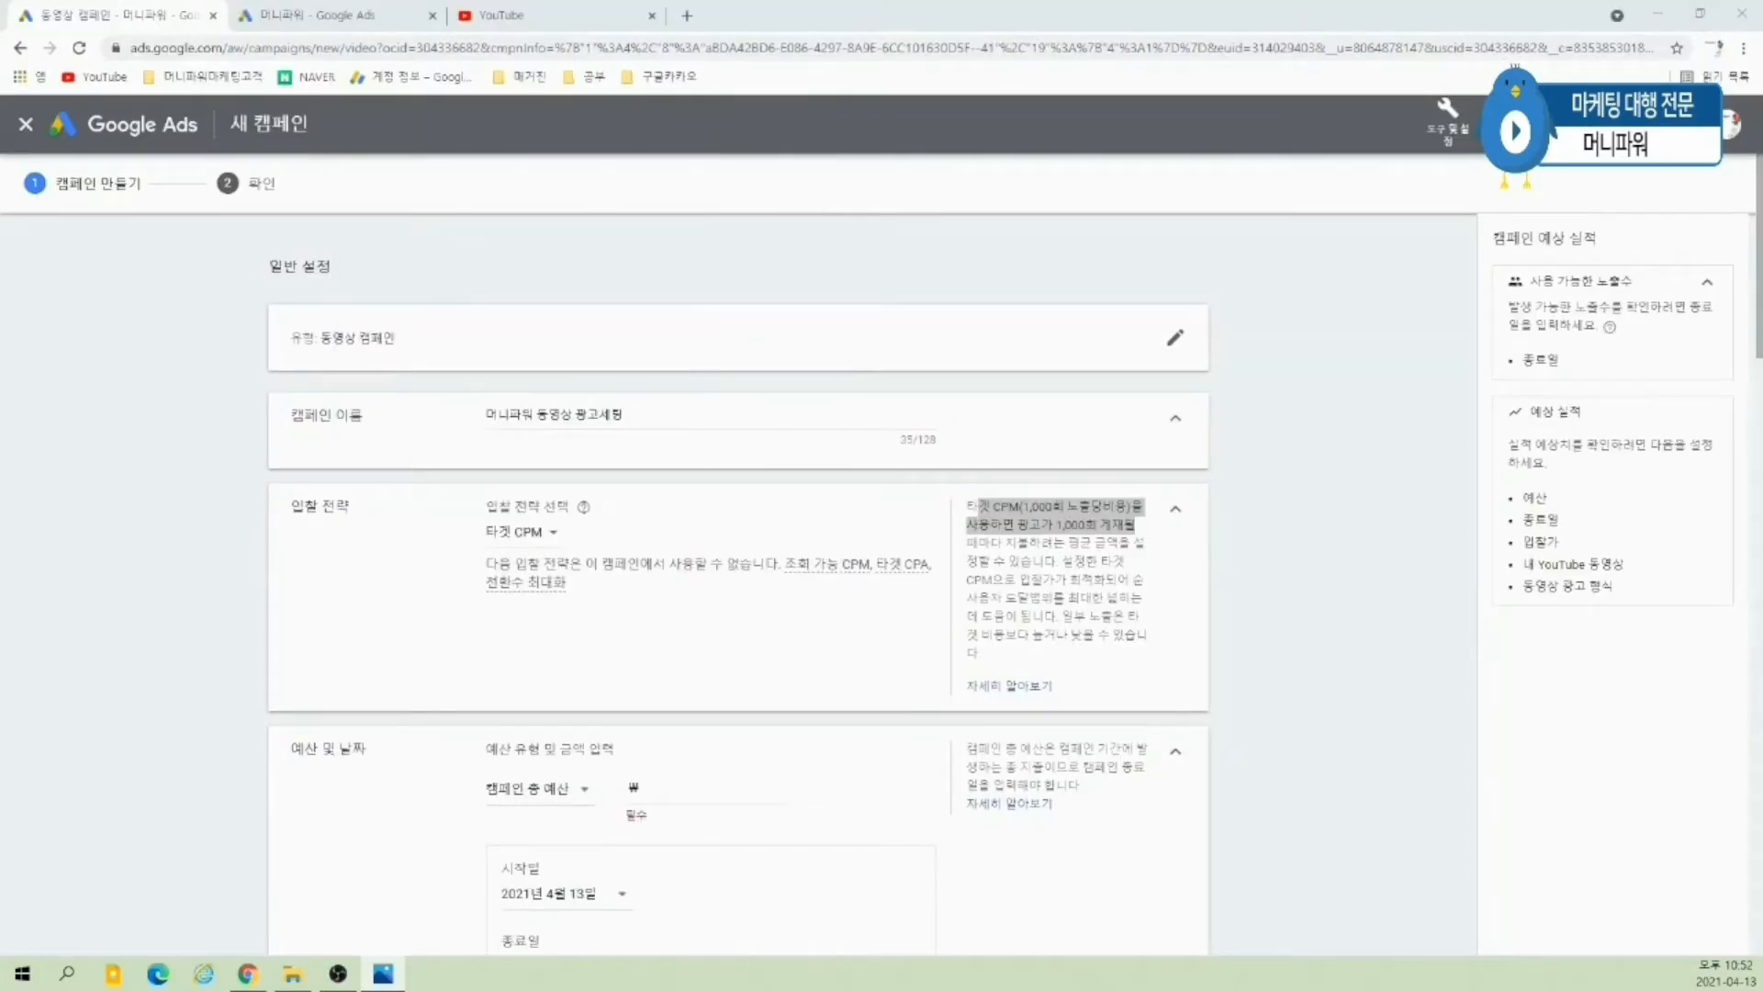
# - Set the campaign's bidding strategy to maximum CPV (최대 CPV)
pyautogui.click(528, 535)
pyautogui.click(531, 552)
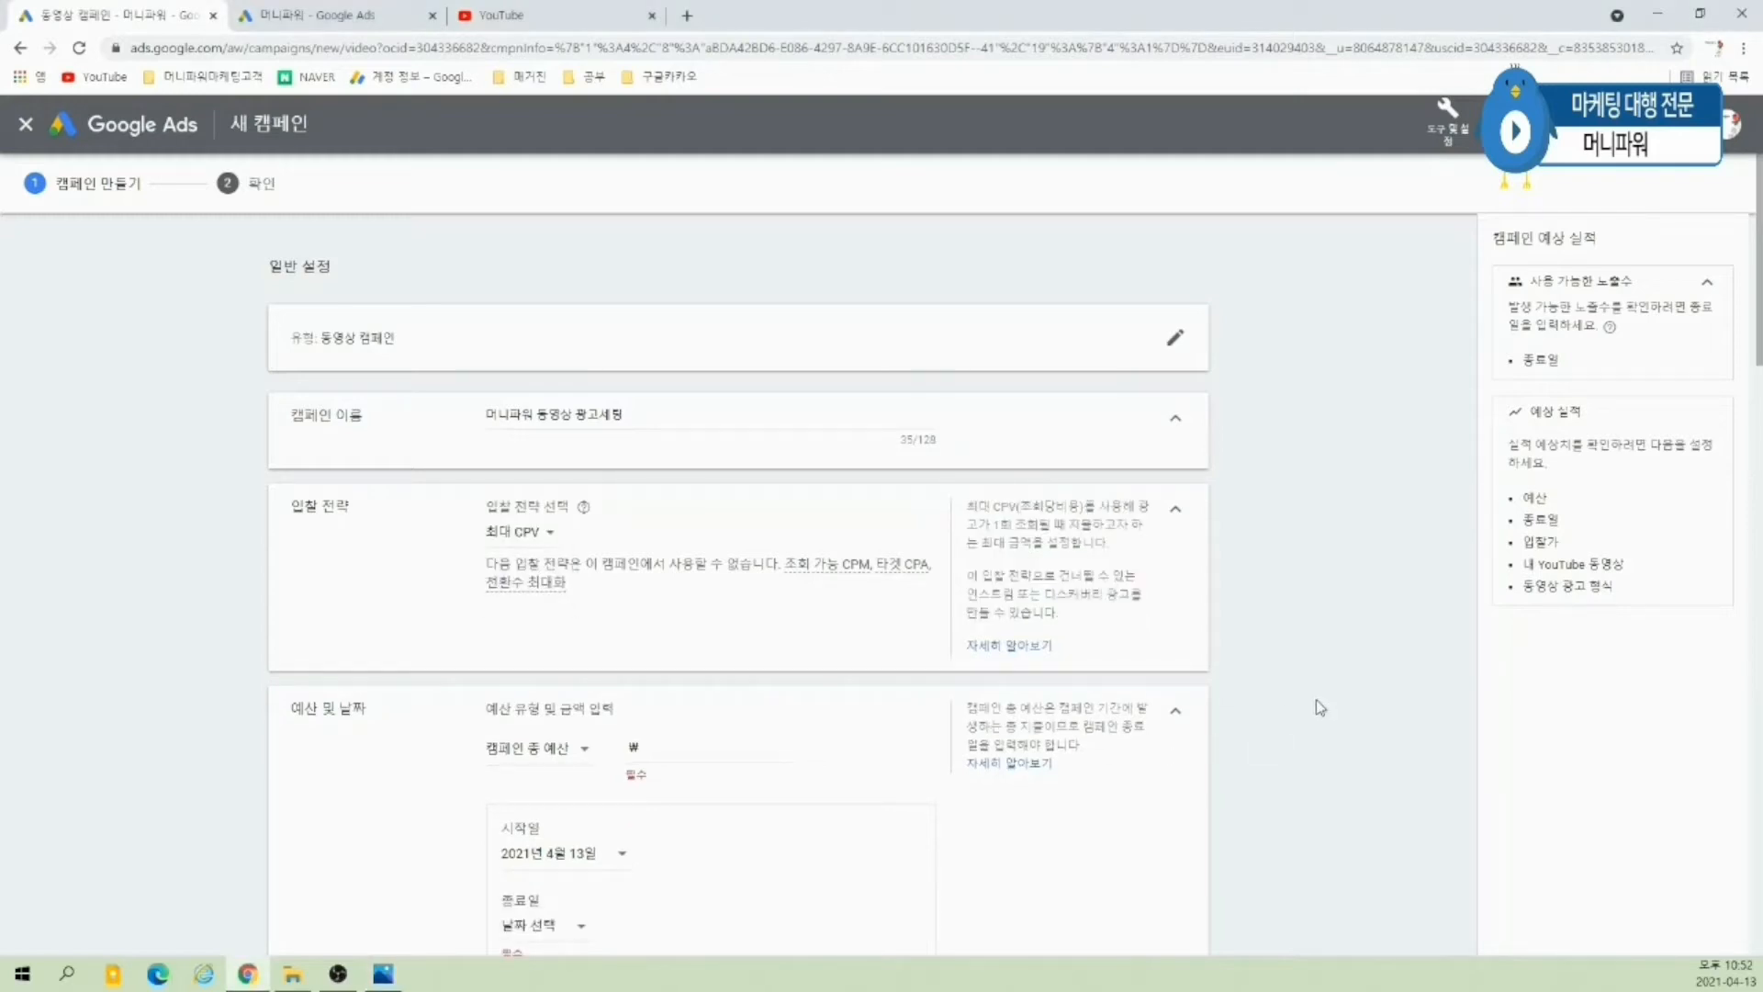
# - Enter a total campaign budget of ₩100,000 and set its end date to April 23, 2021
pyautogui.scroll(-3, 1323, 704)
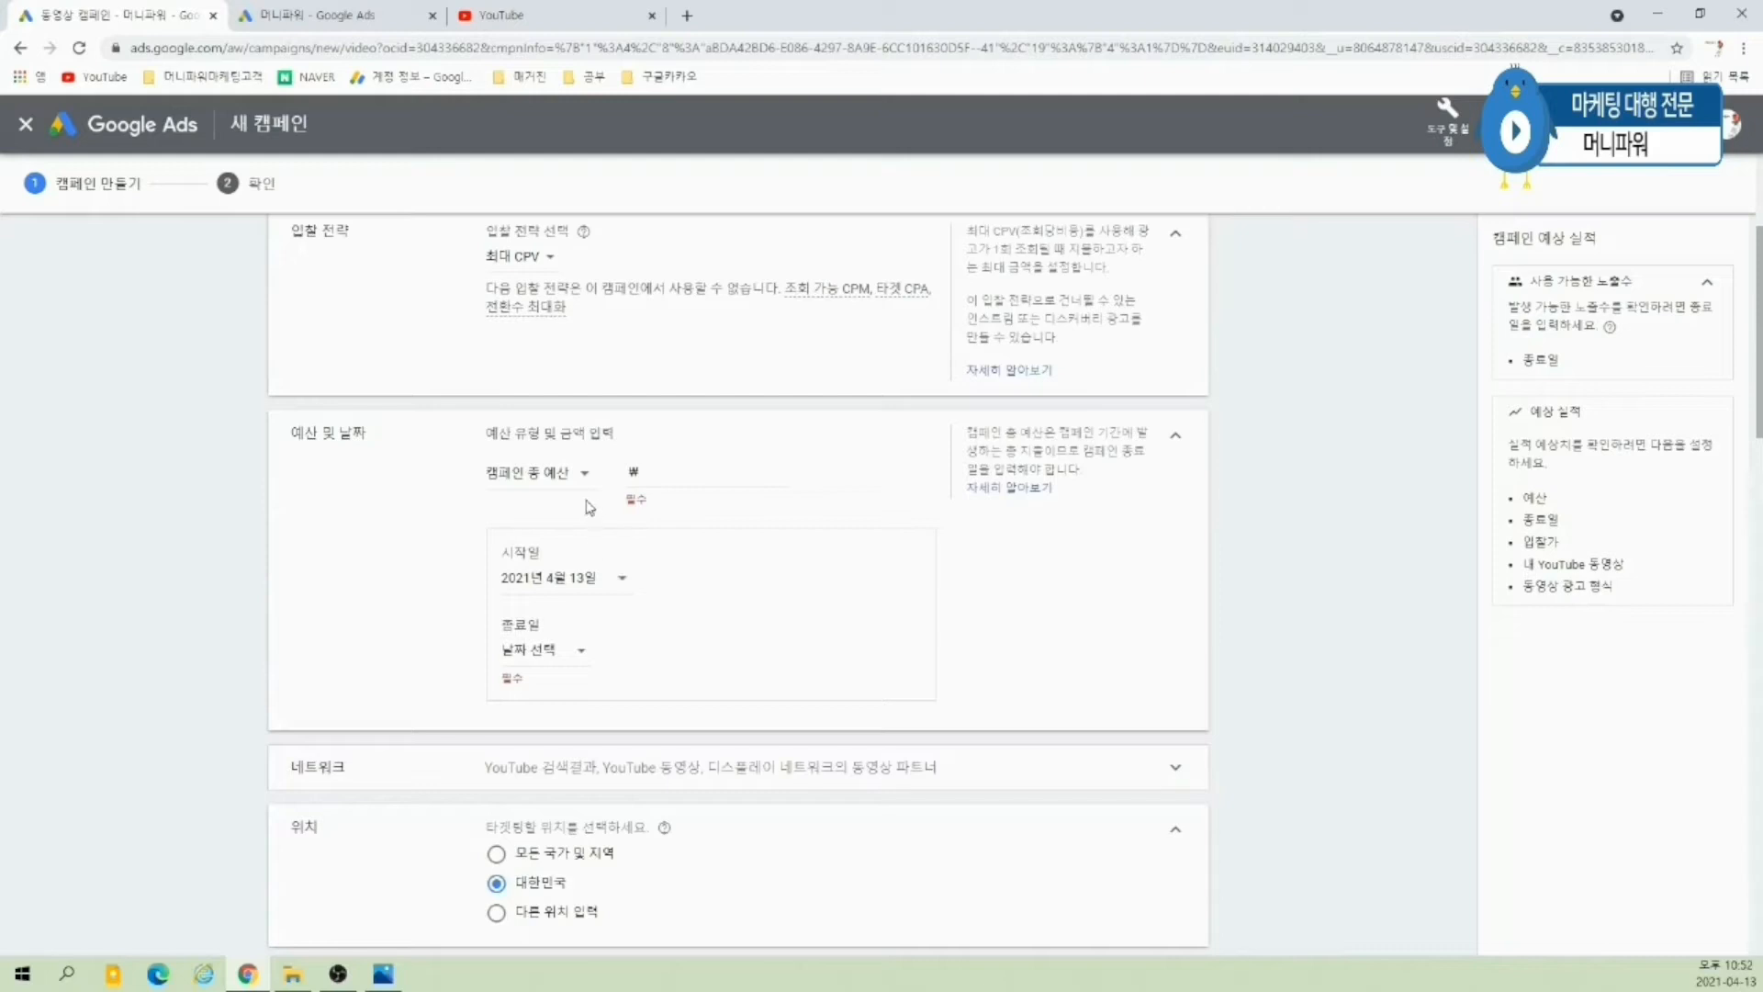
pyautogui.click(707, 475)
pyautogui.write('1000000')
pyautogui.click(1301, 620)
pyautogui.click(571, 652)
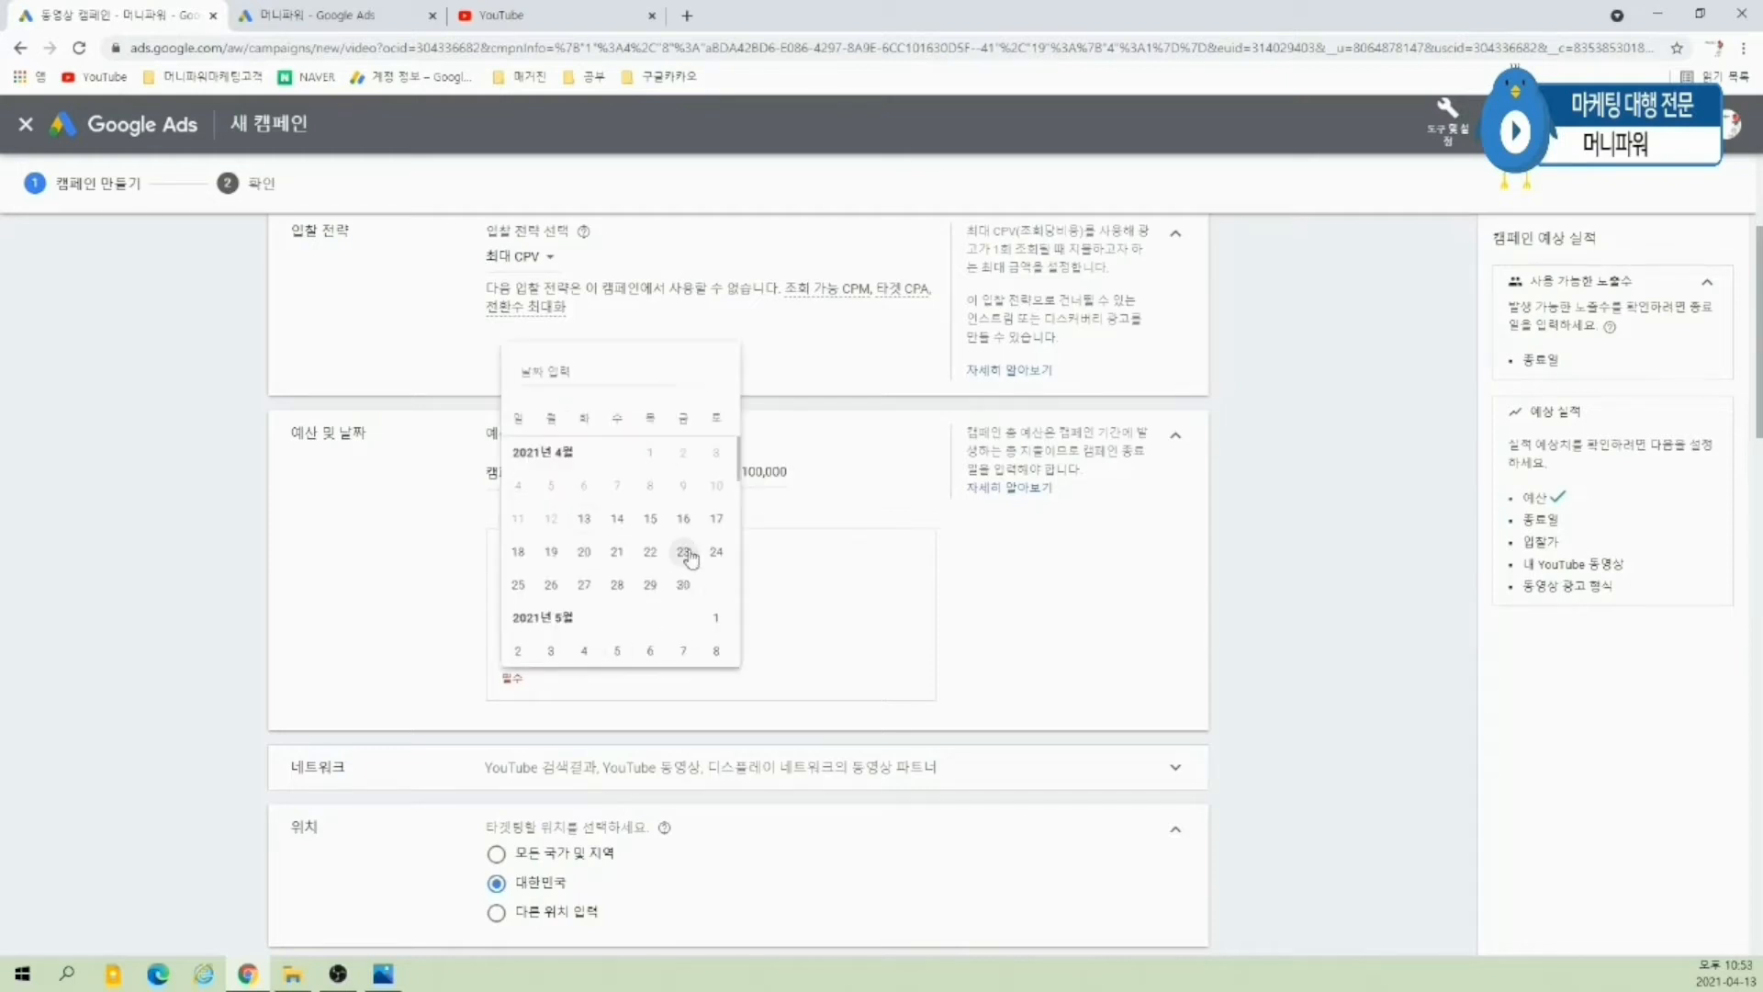
pyautogui.click(683, 551)
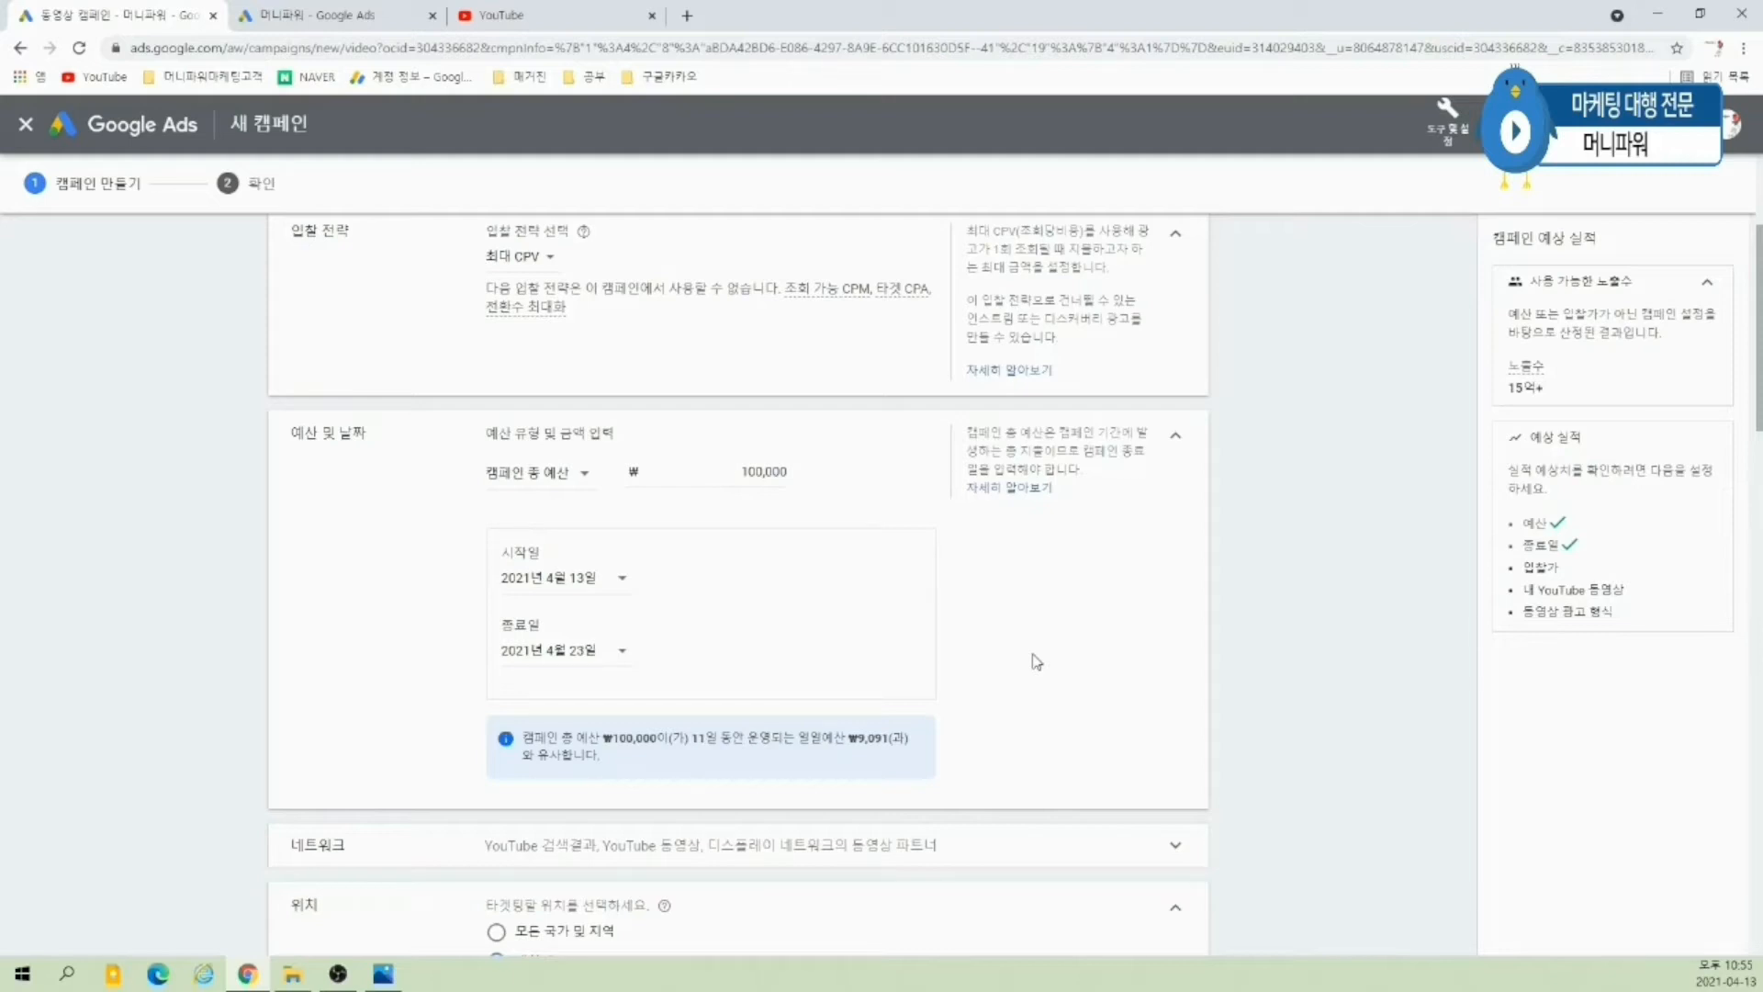
# - Change the budget type to daily budget (일일예산) and set the amount to ₩10,000
pyautogui.moveTo(738, 472); pyautogui.dragTo(848, 476)
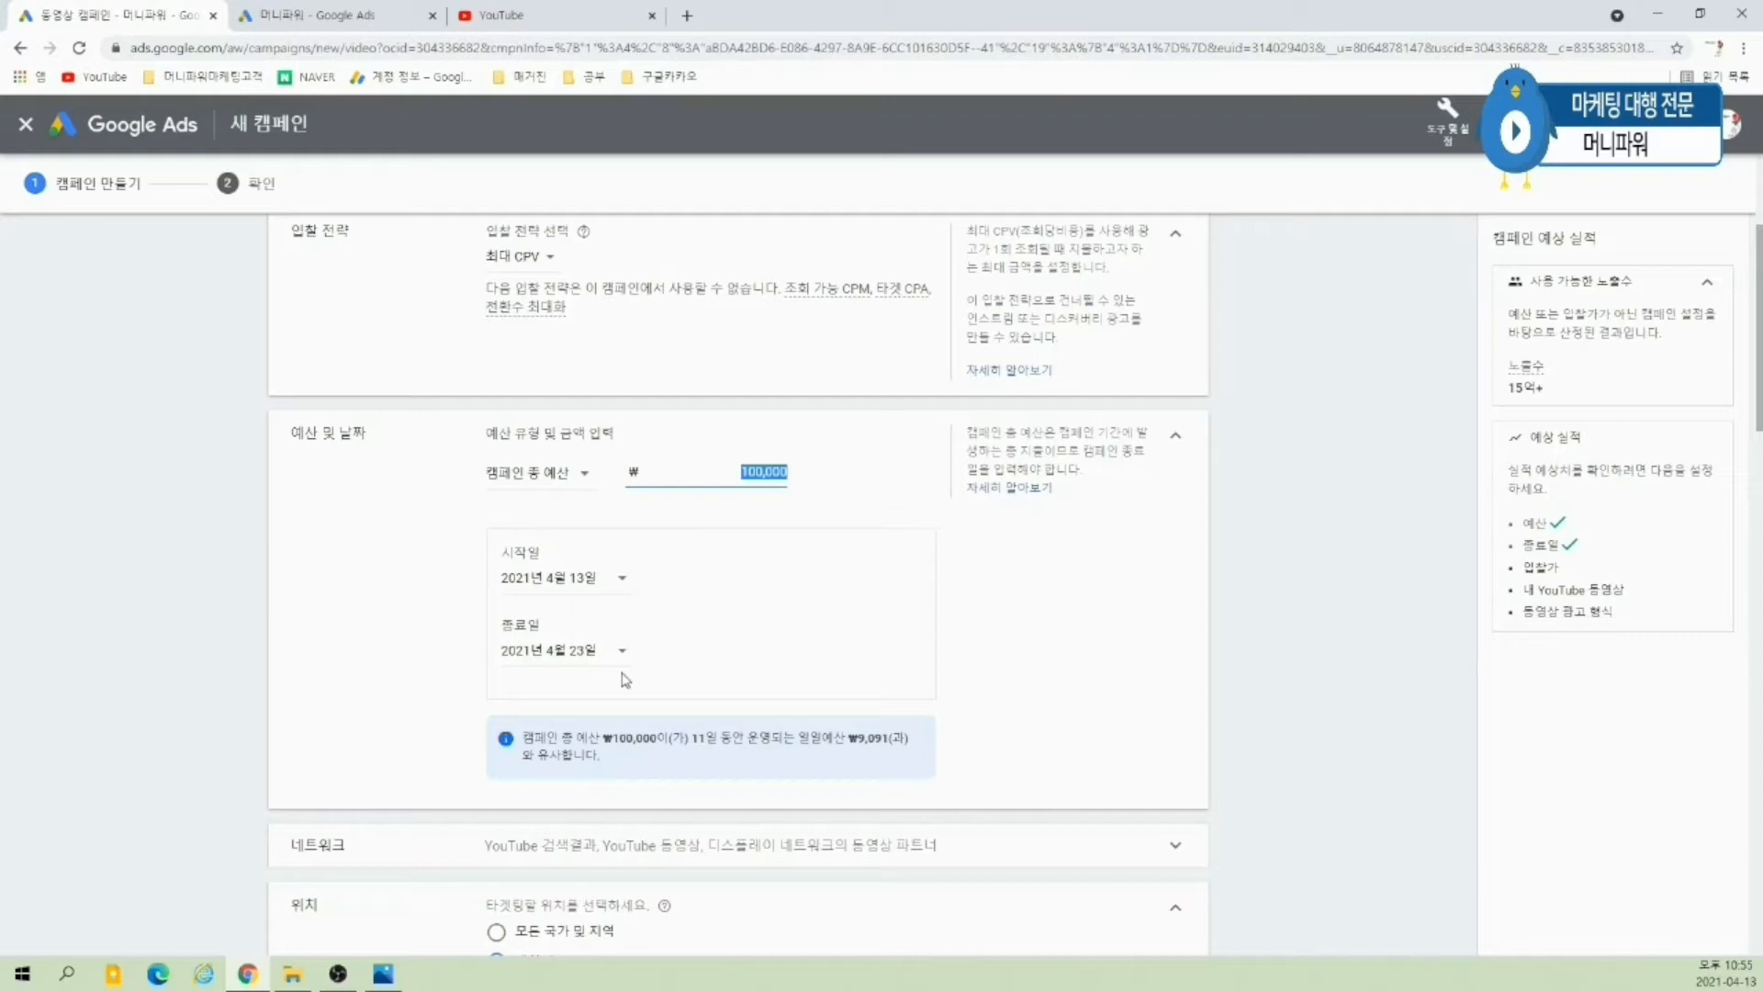
pyautogui.click(564, 474)
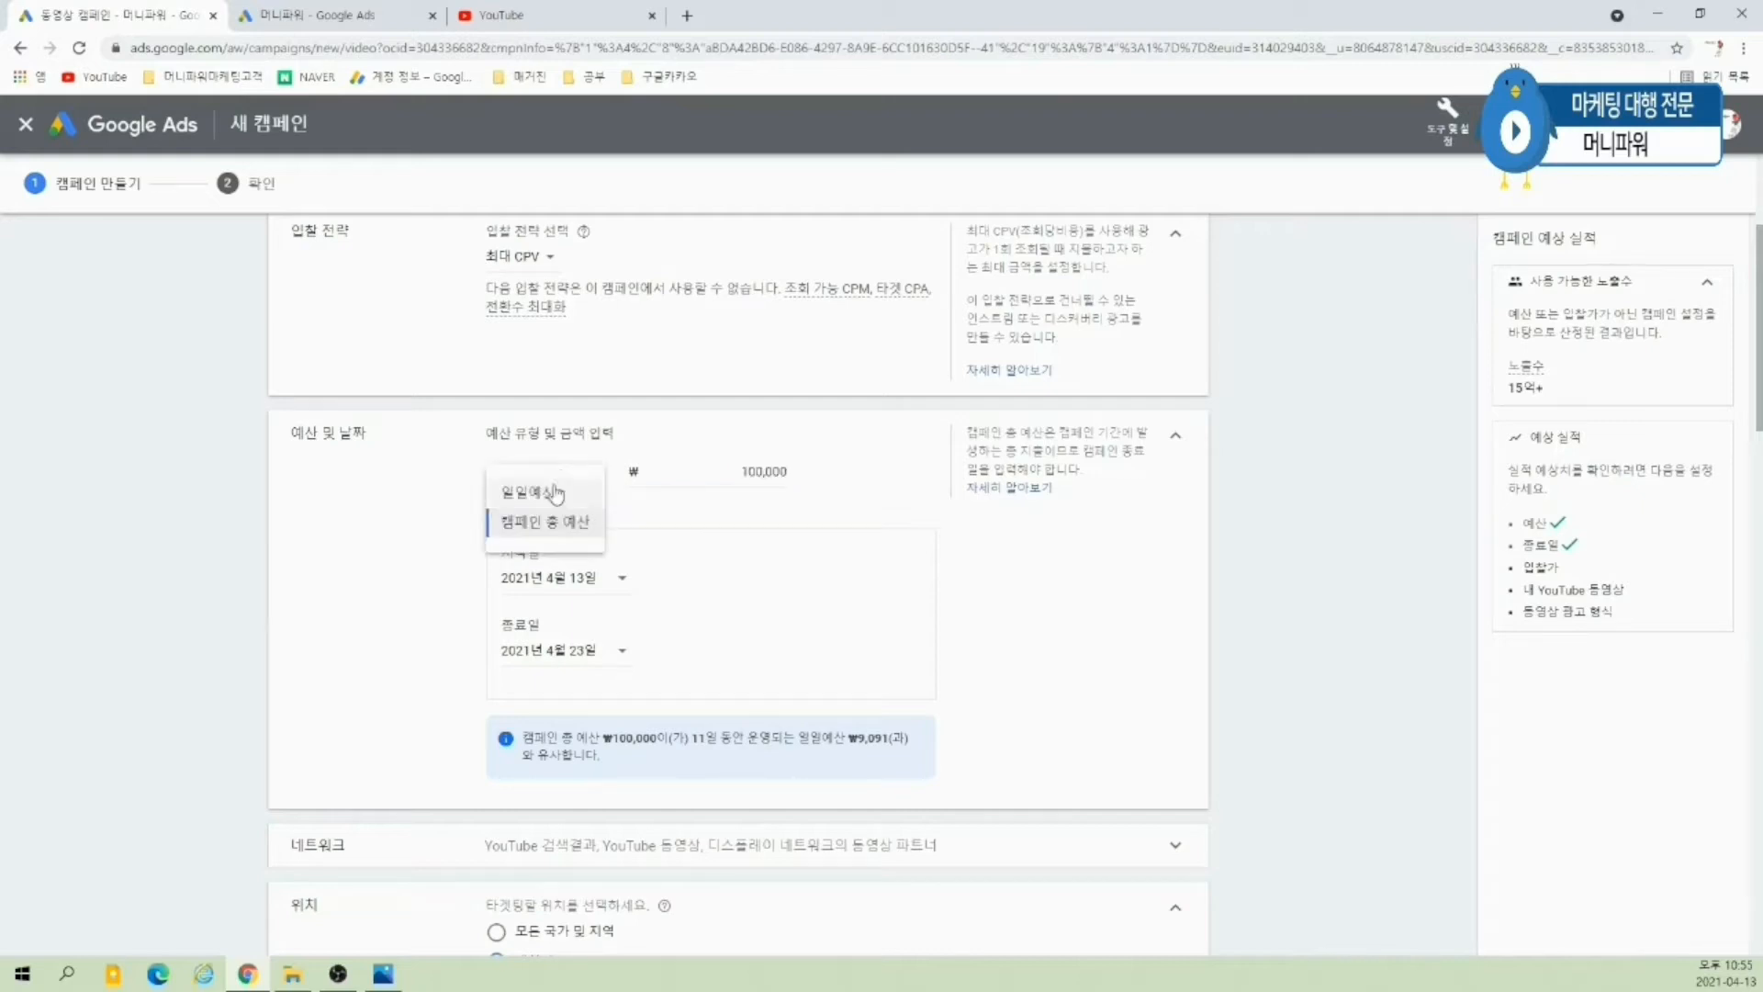
pyautogui.click(554, 493)
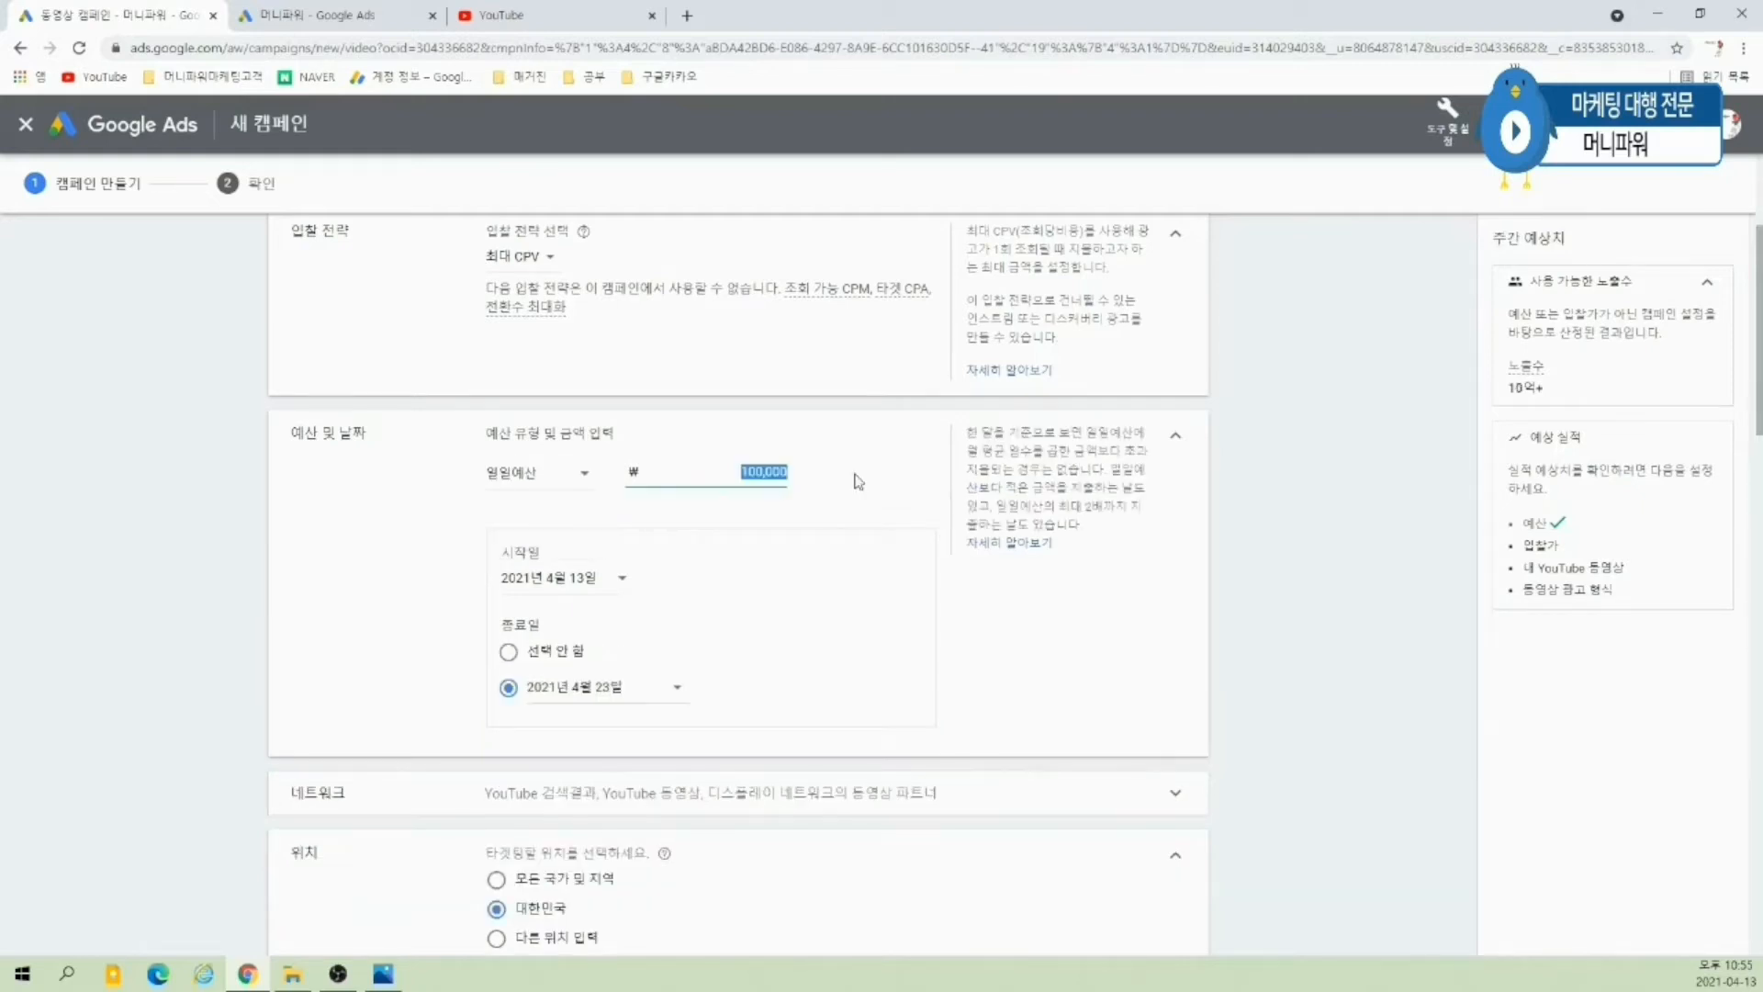
pyautogui.write('10,000')
pyautogui.click(855, 475)
# - Check the start date and the no-end-date option, and choose April 23, 2021 as the daily-budget campaign's end date
pyautogui.click(569, 588)
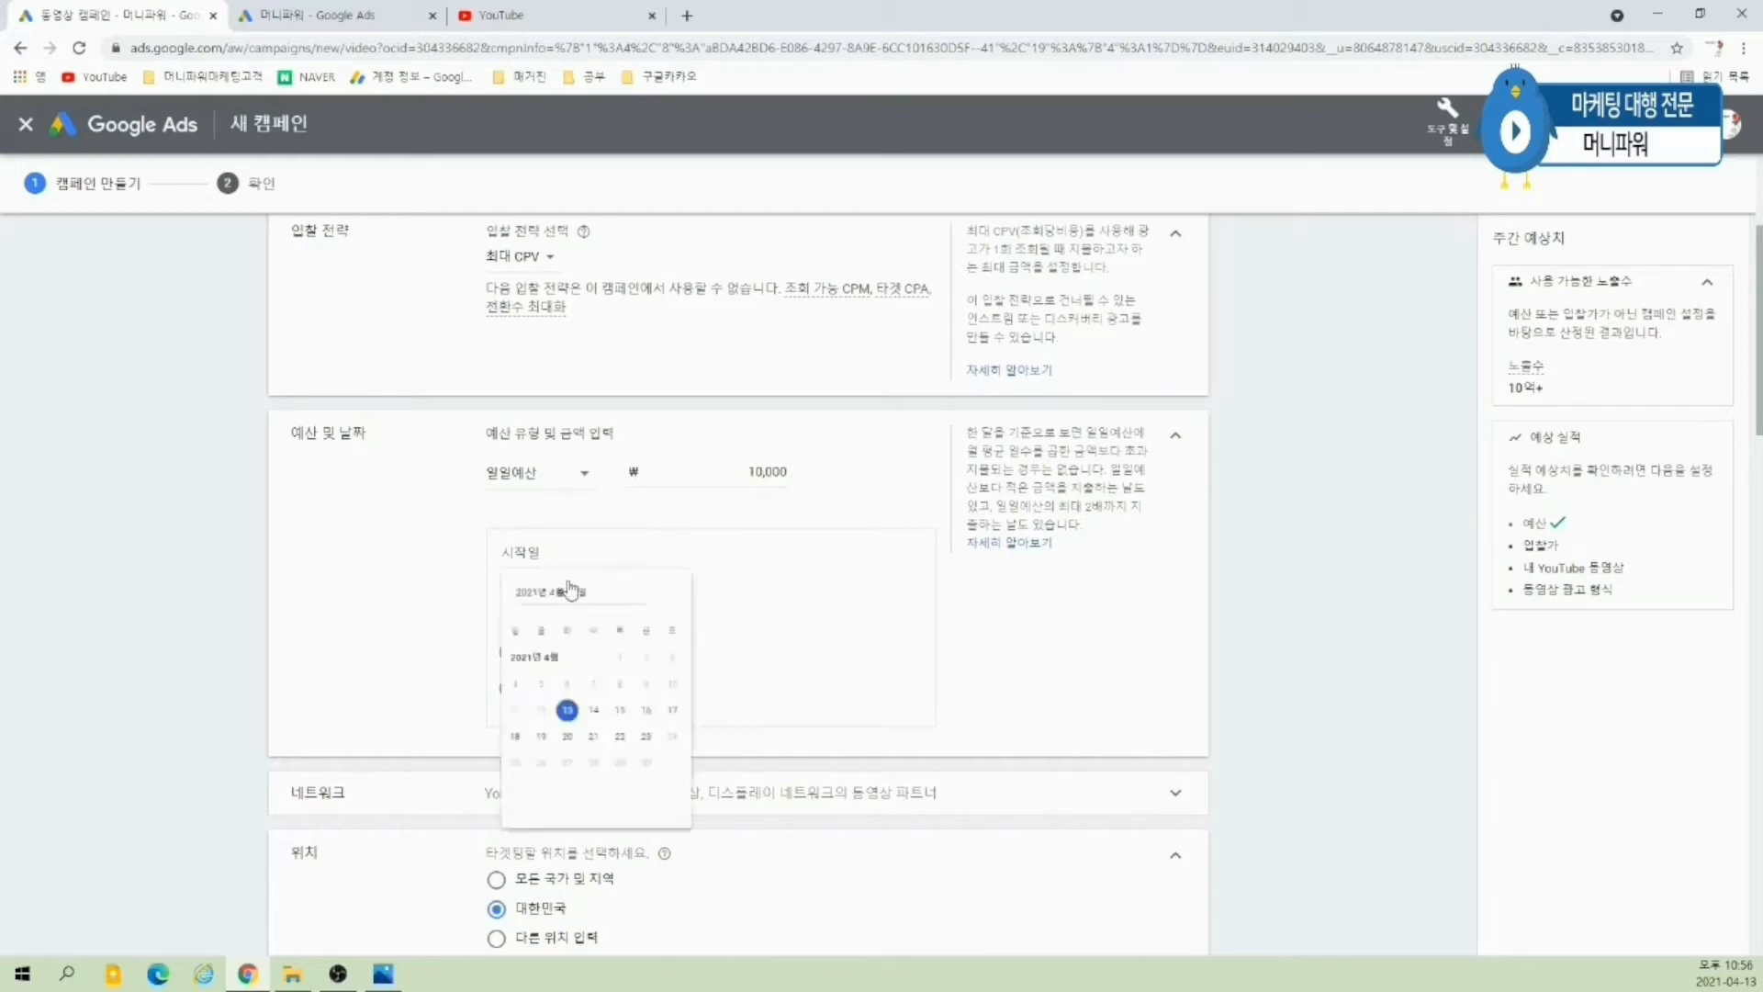
pyautogui.click(1121, 665)
pyautogui.click(509, 652)
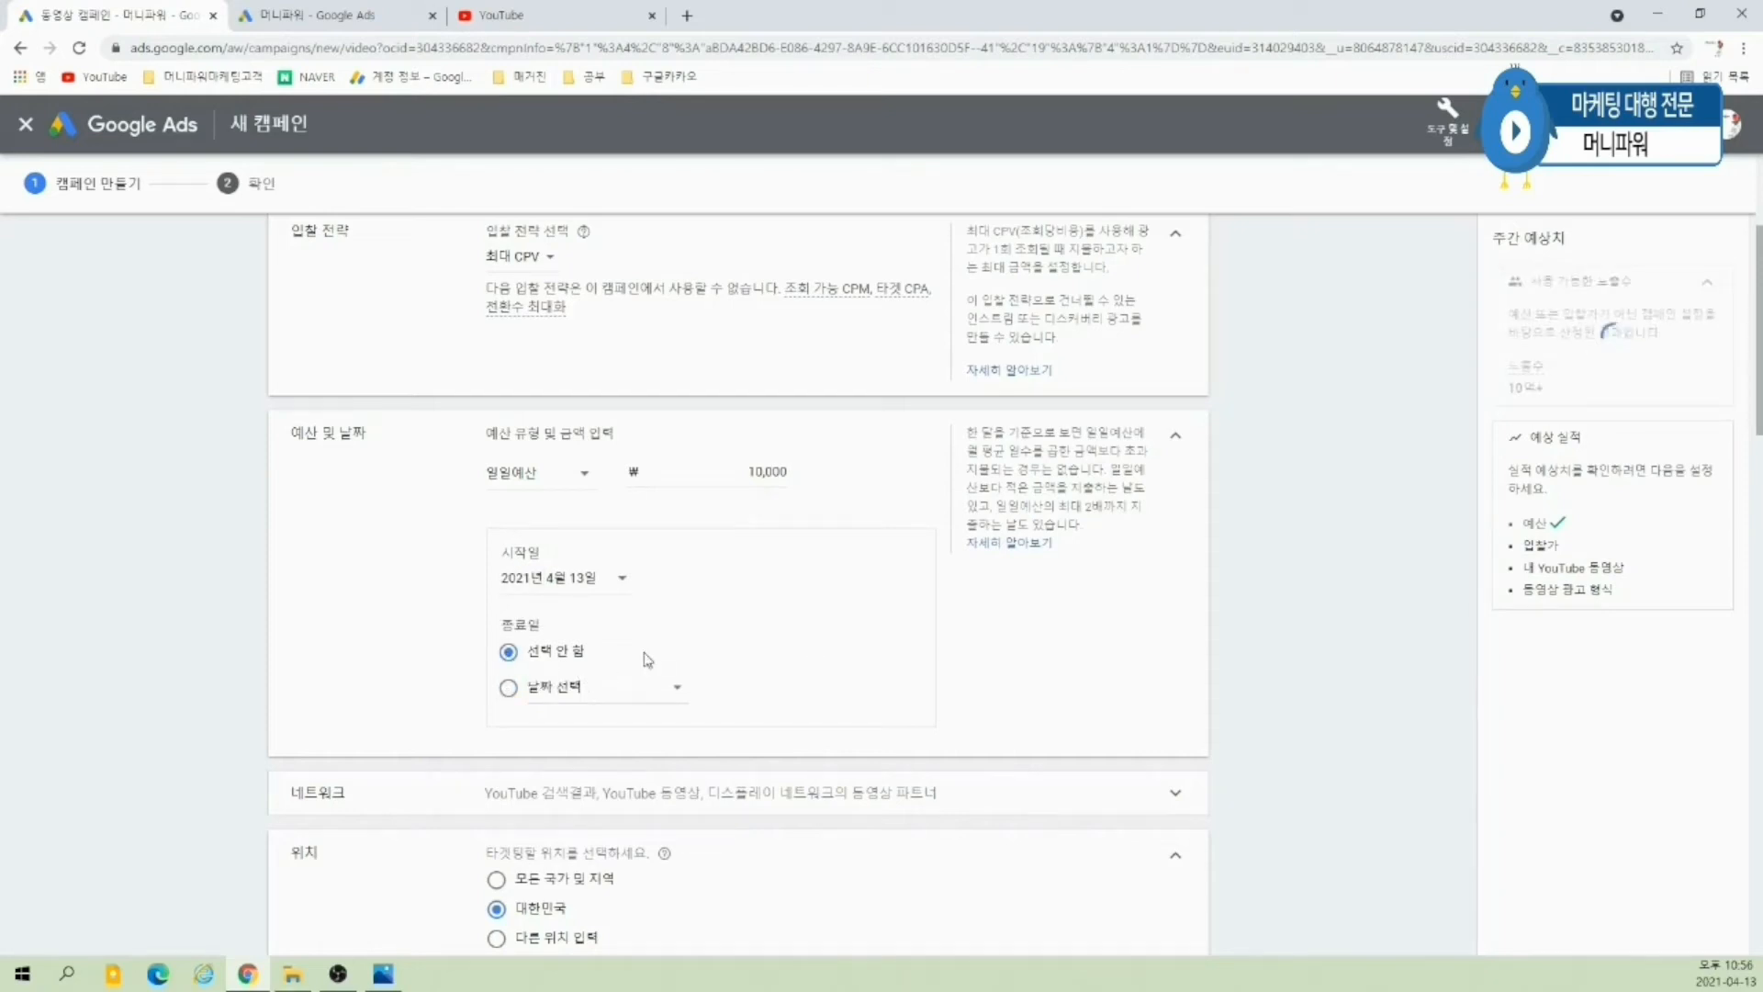
pyautogui.click(507, 687)
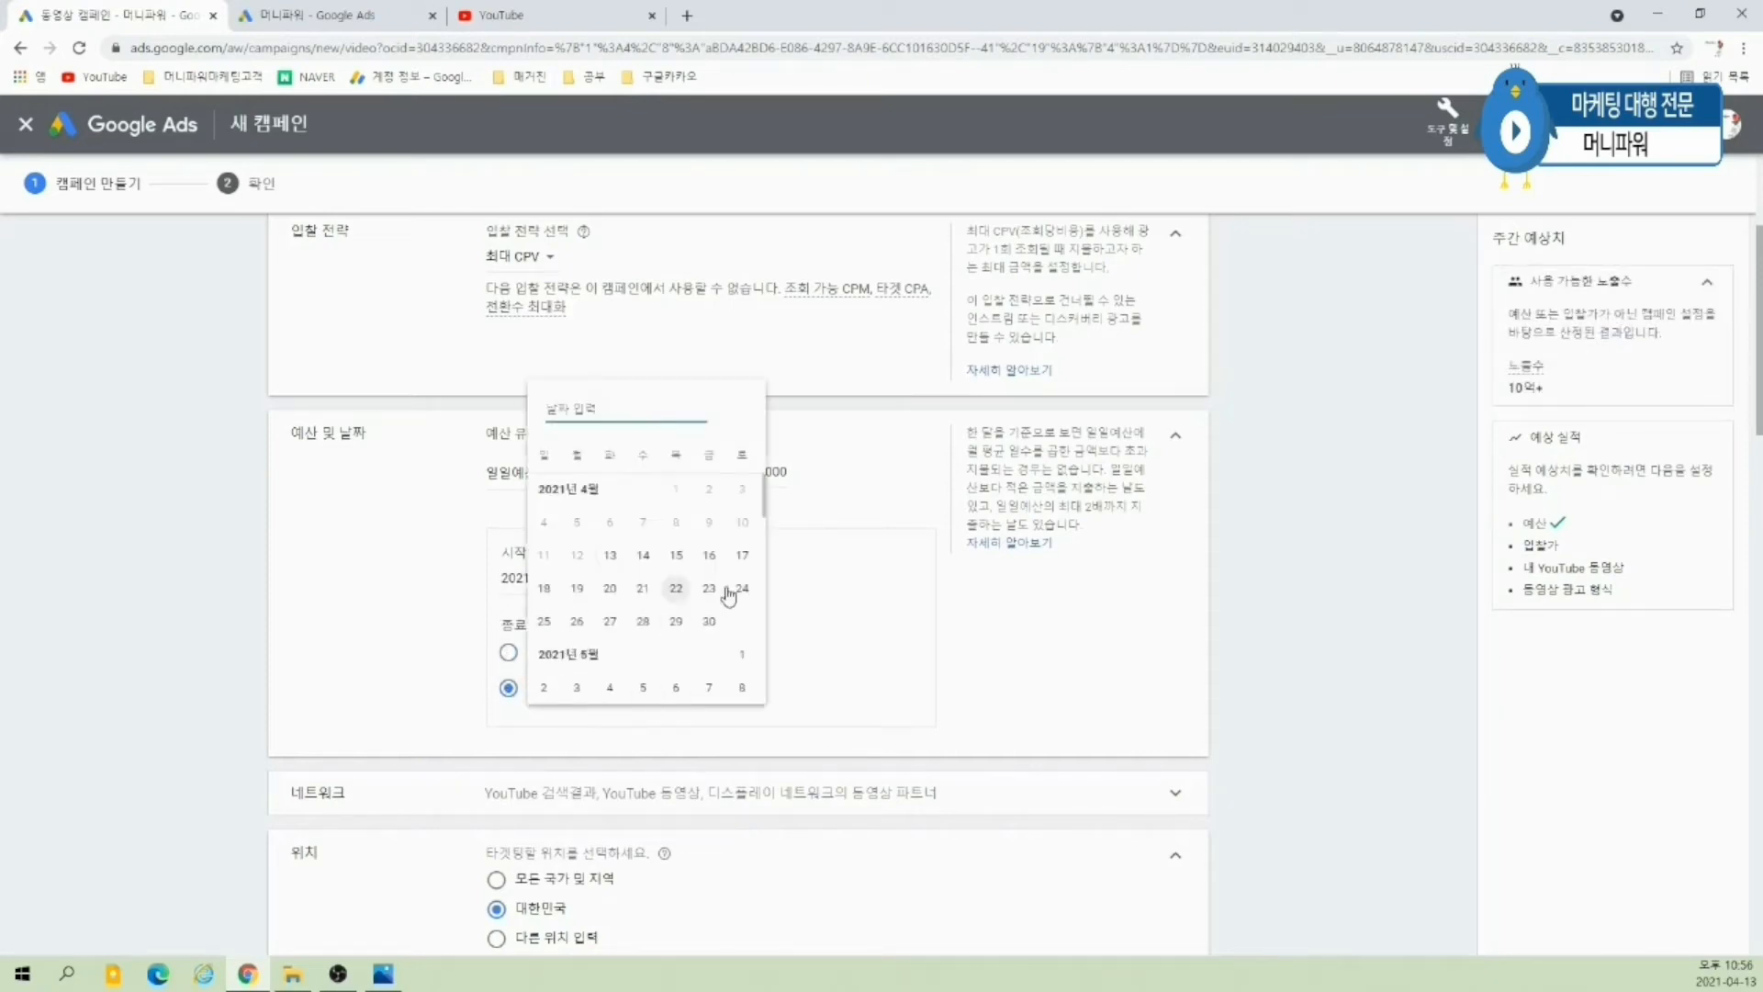
pyautogui.click(715, 591)
pyautogui.click(1294, 684)
# - Read the note explaining daily budget spending and review the campaign's network options
pyautogui.scroll(-1, 1295, 684)
pyautogui.scroll(-1, 1294, 684)
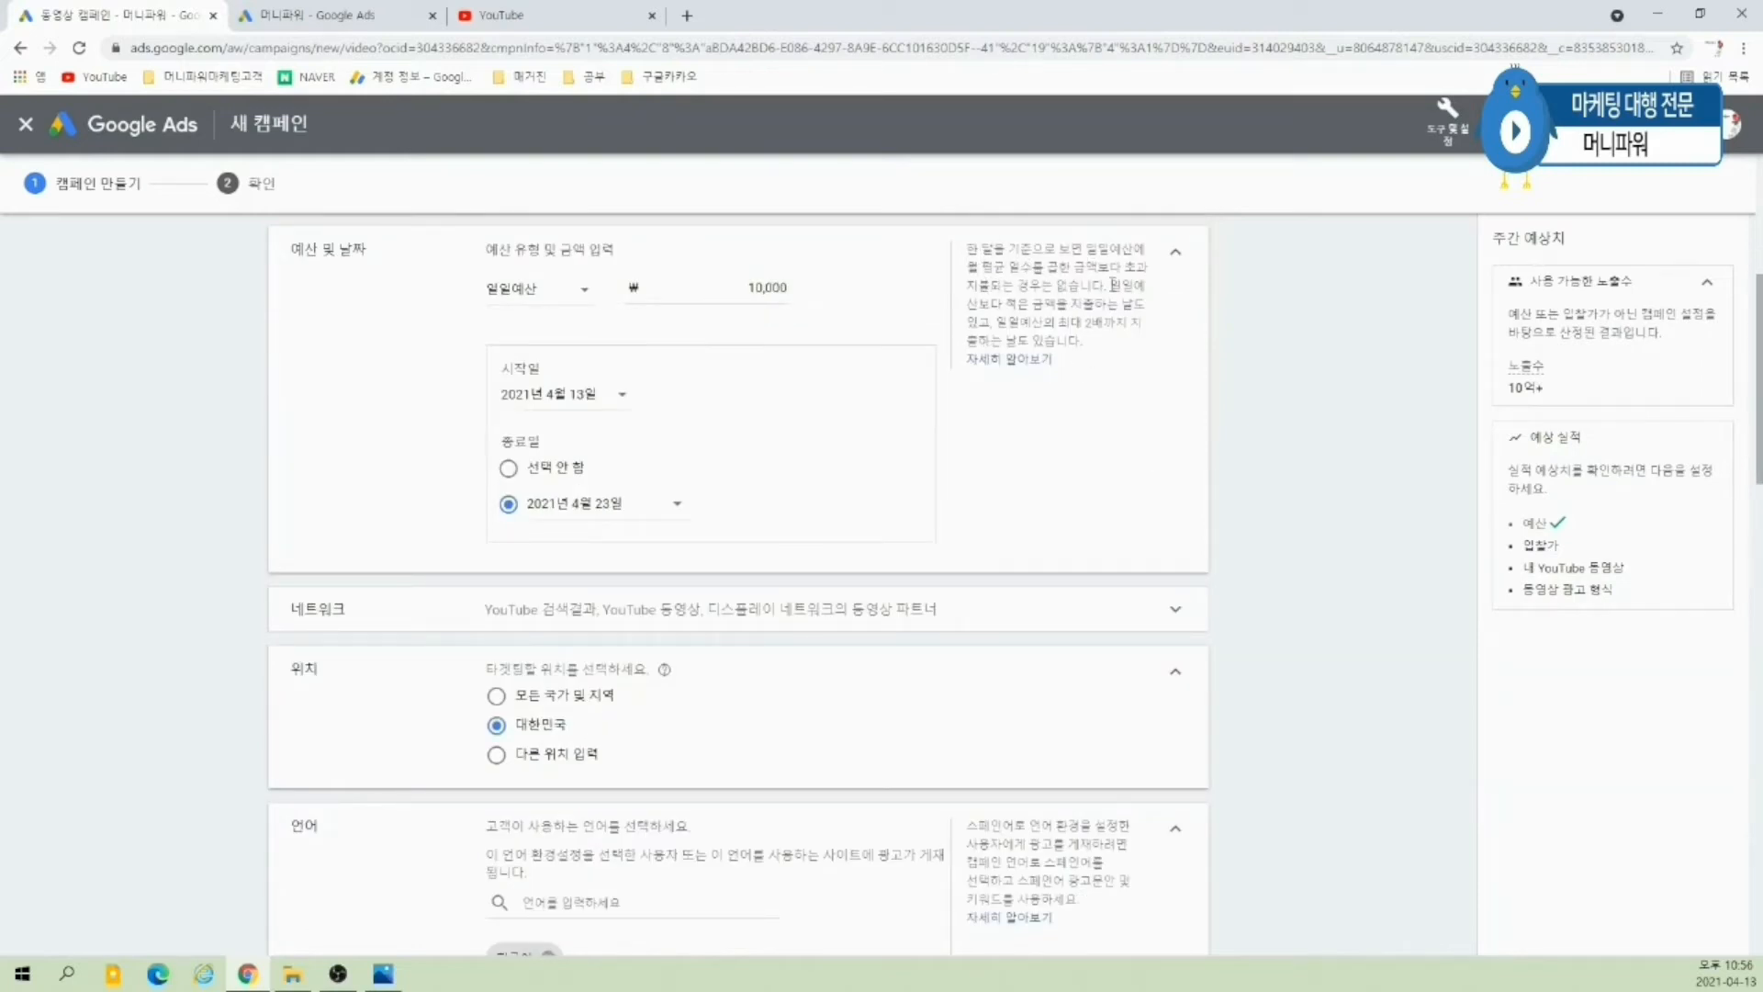
pyautogui.moveTo(1056, 323); pyautogui.dragTo(1143, 323)
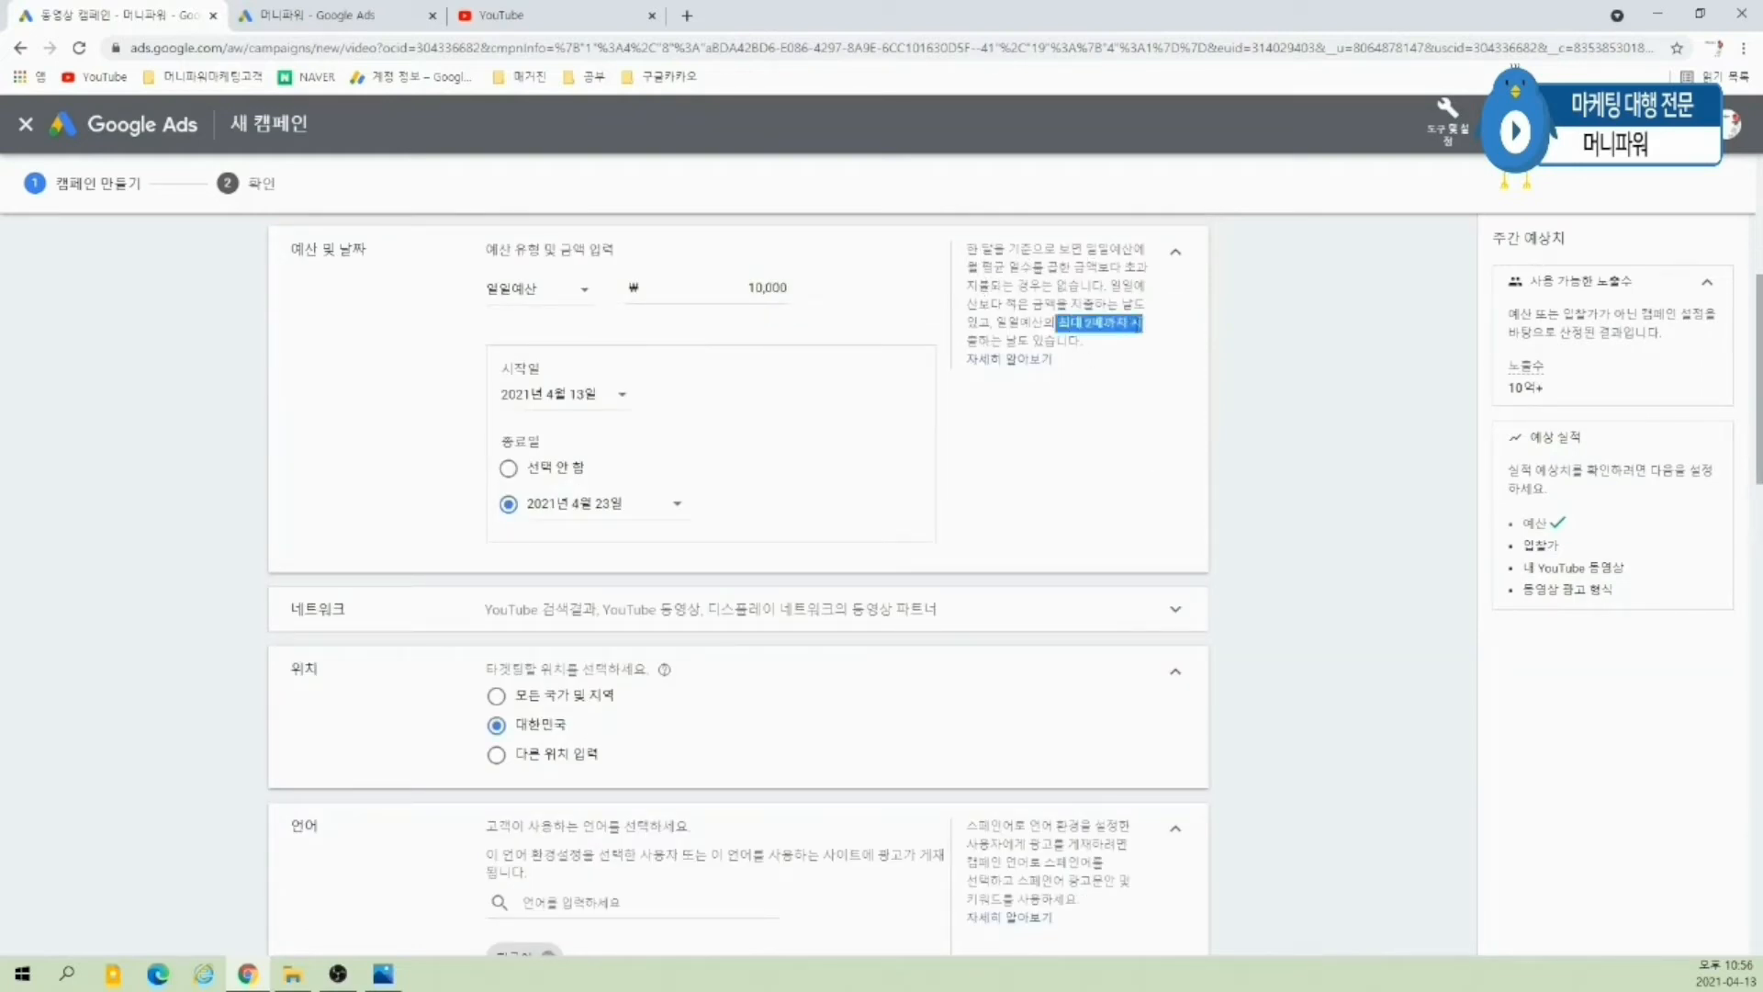
pyautogui.moveTo(975, 249); pyautogui.dragTo(1152, 338)
pyautogui.click(1258, 471)
pyautogui.scroll(-2, 1257, 471)
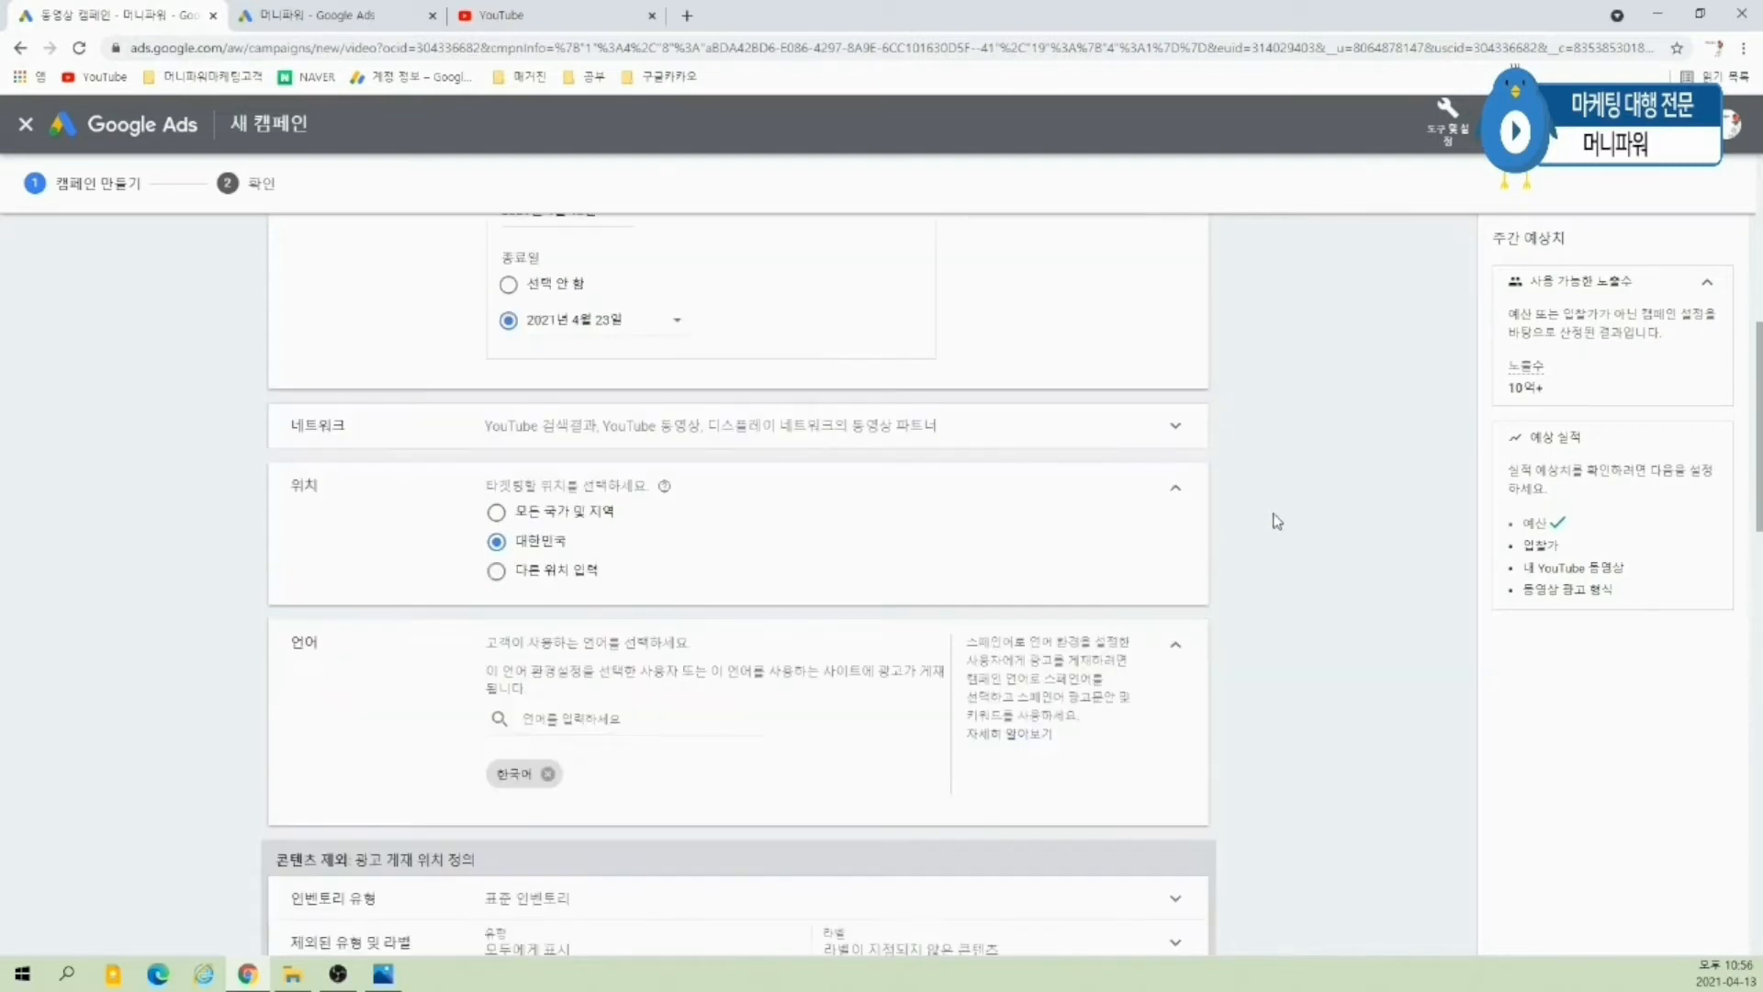
pyautogui.click(1161, 430)
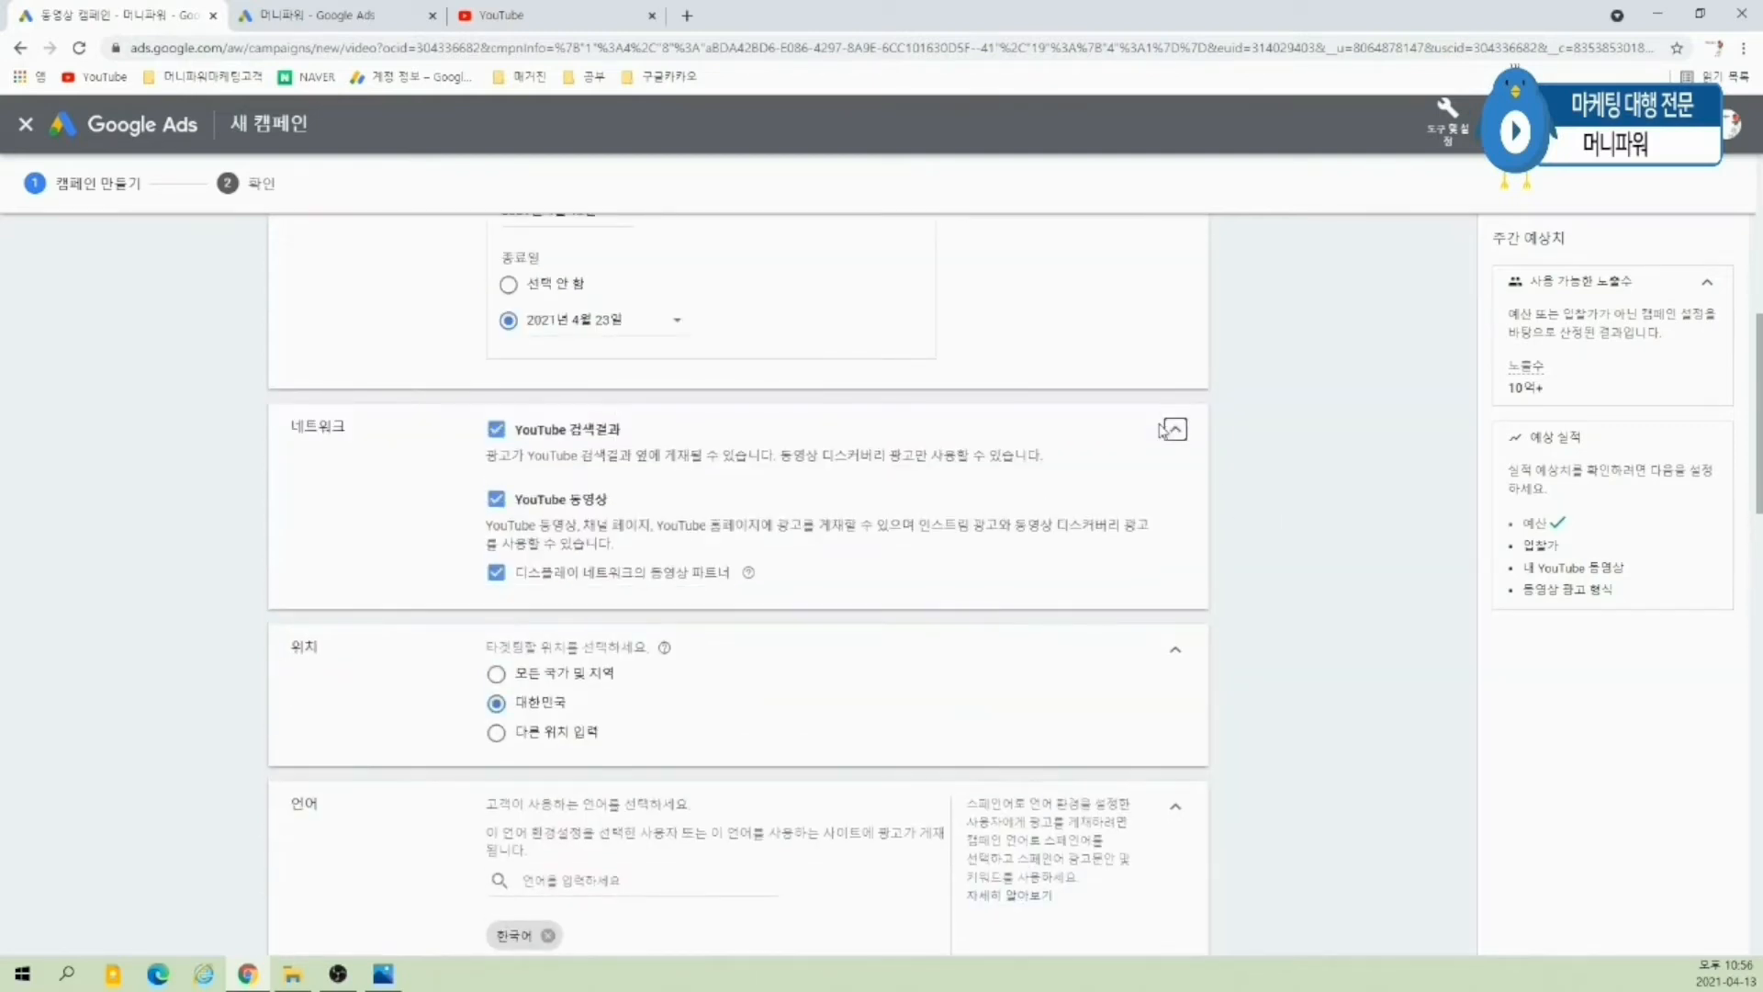
pyautogui.click(1166, 434)
# - Choose entering other locations (다른 위치 입력), search for 한국 and 서울, and add 대한민국 as a target location
pyautogui.scroll(-1, 900, 459)
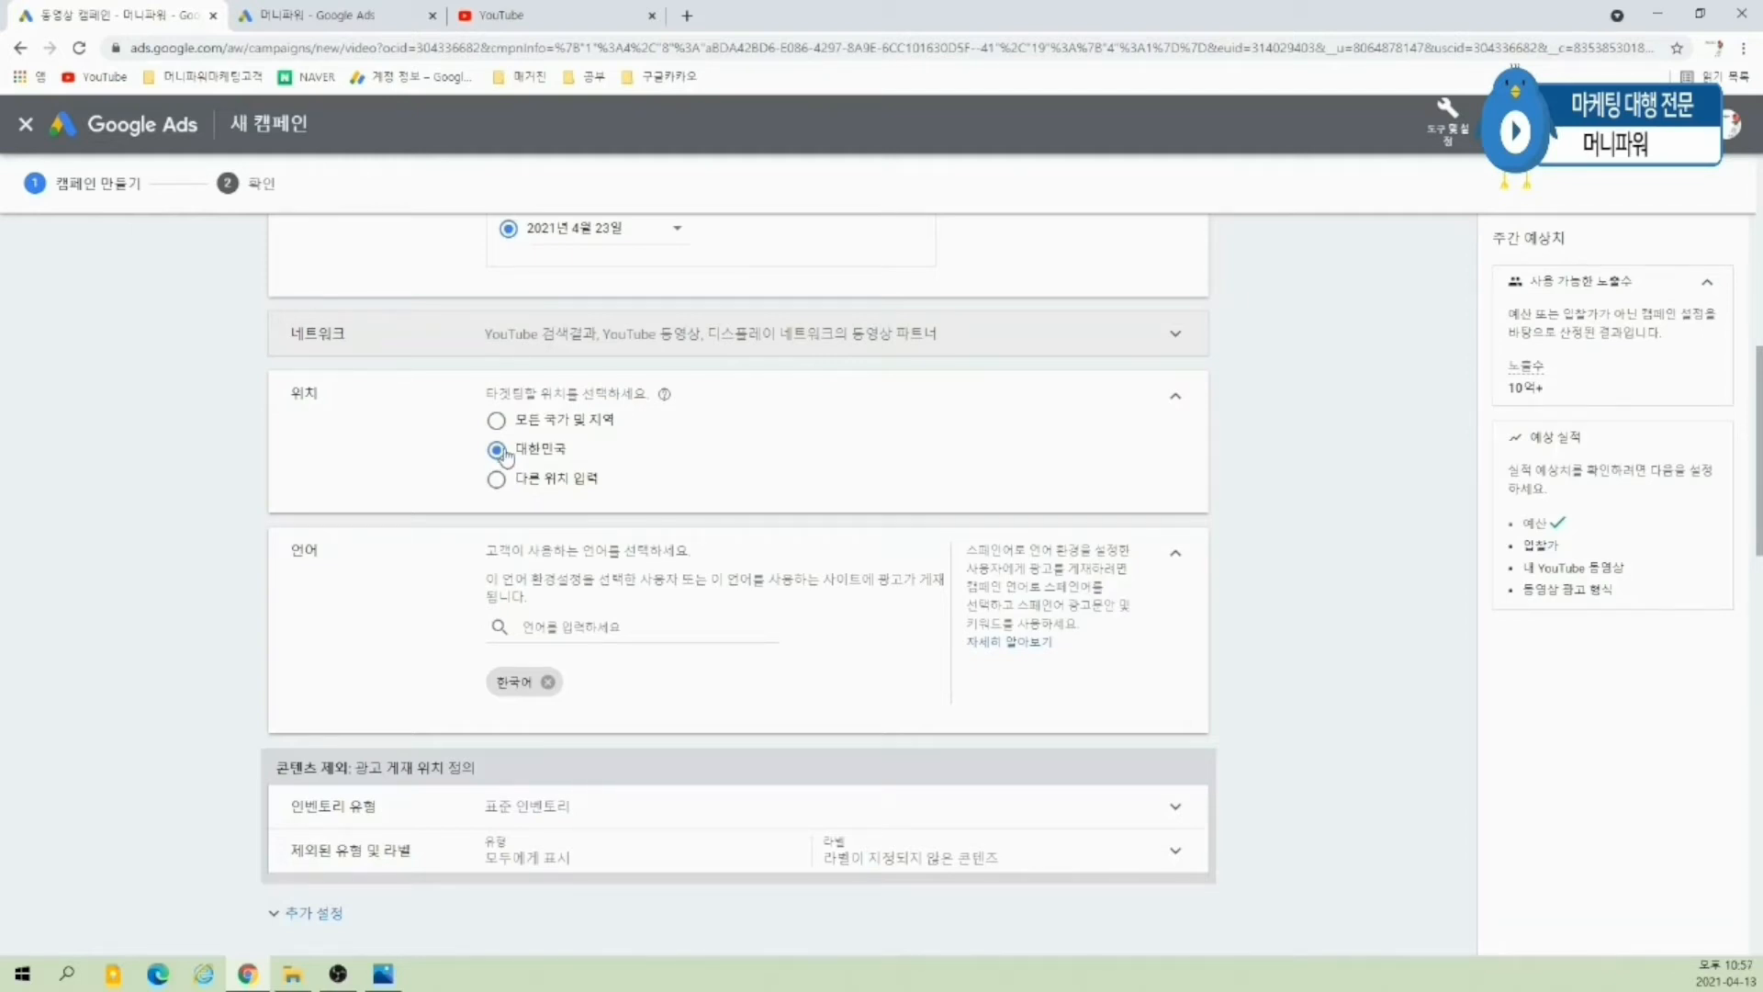
pyautogui.click(496, 478)
pyautogui.click(609, 526)
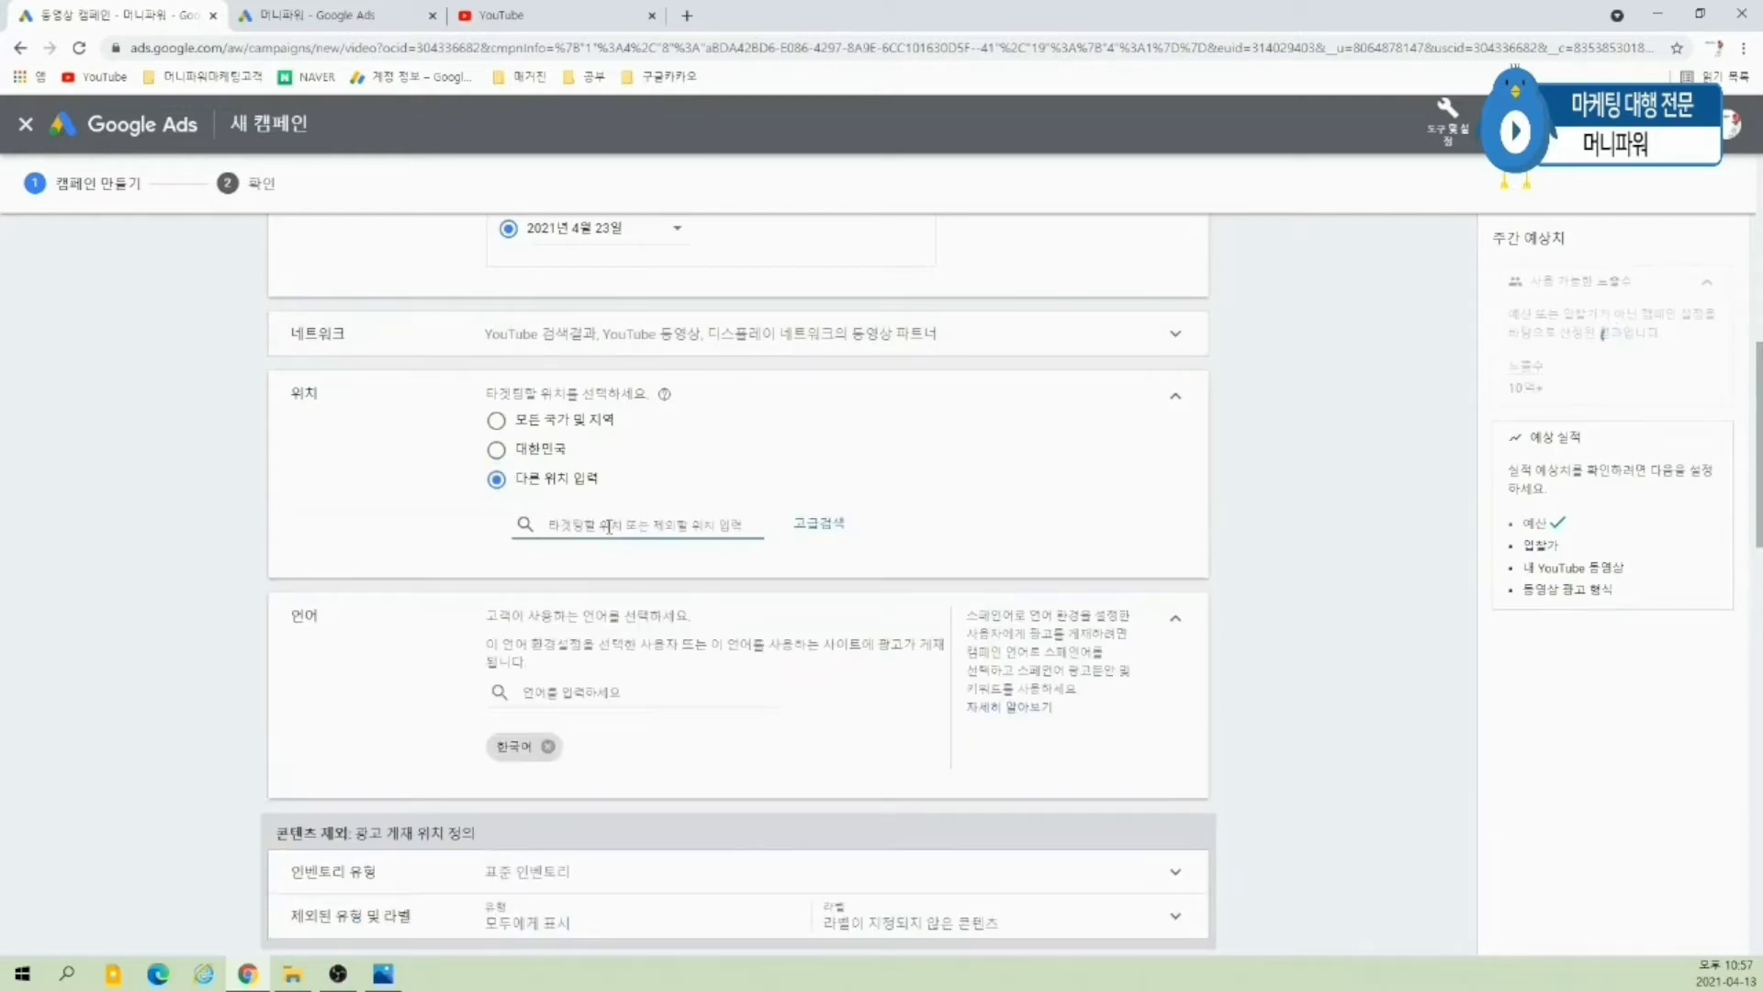
pyautogui.write('한국')
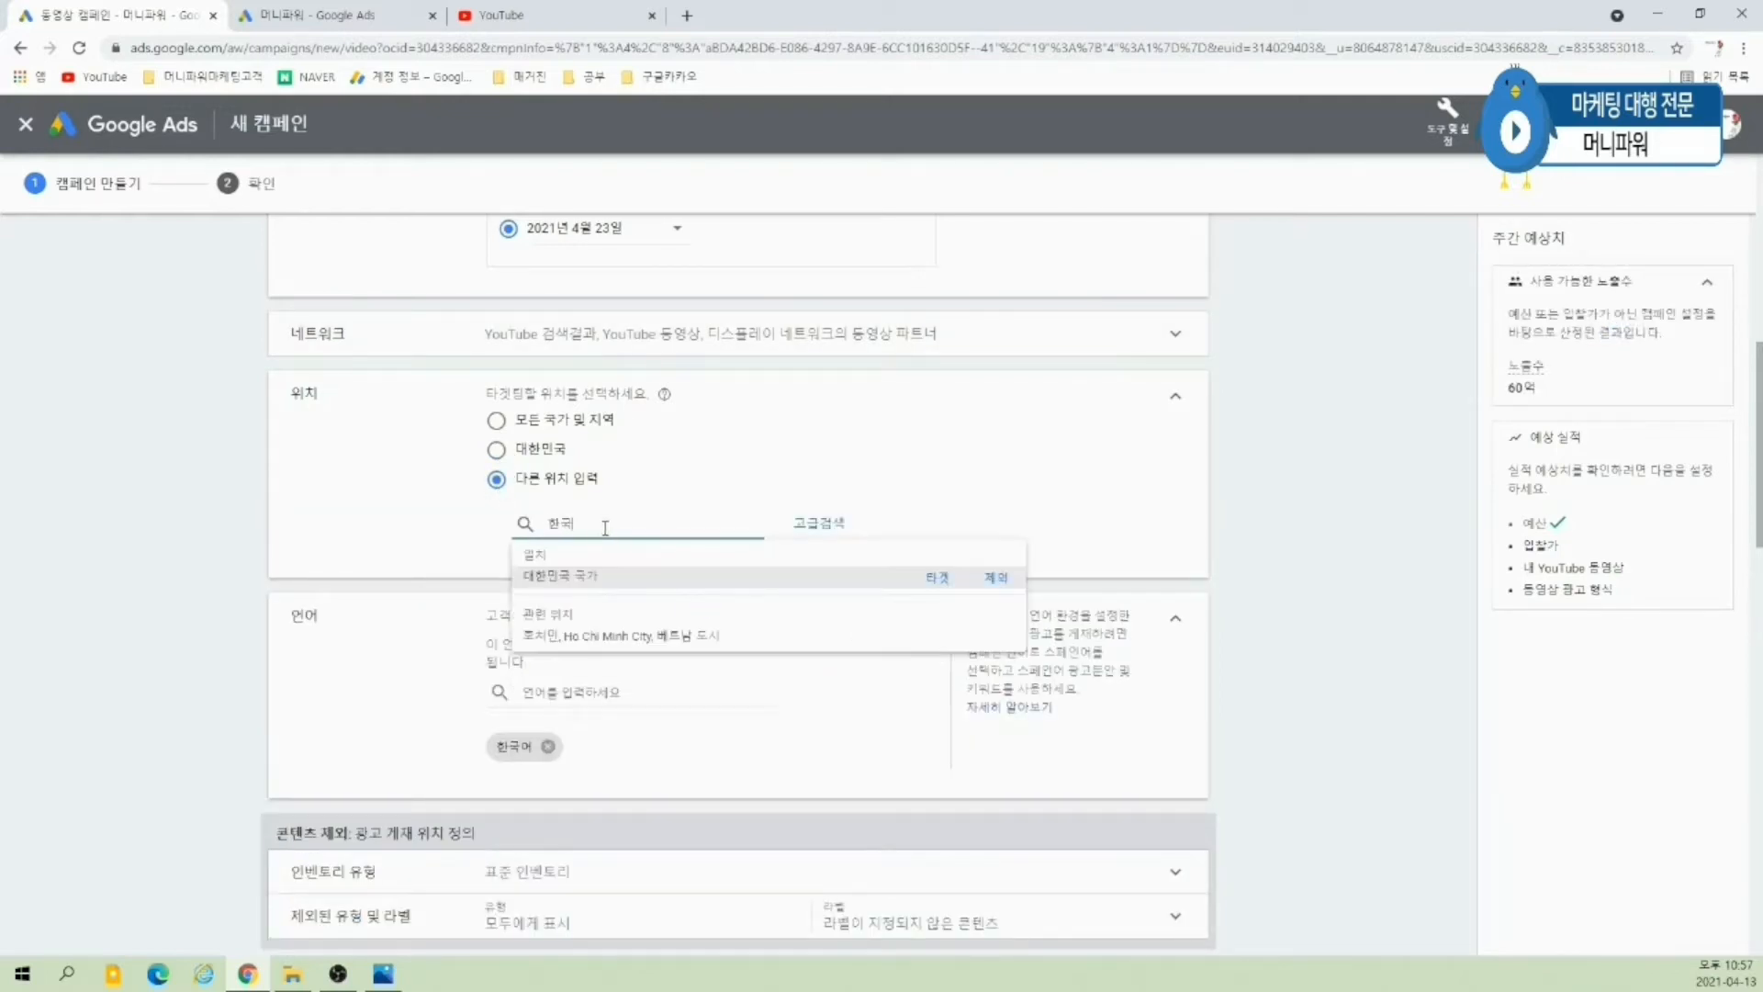
pyautogui.press('BackSpace')
pyautogui.press('BackSpace')
pyautogui.write('서울')
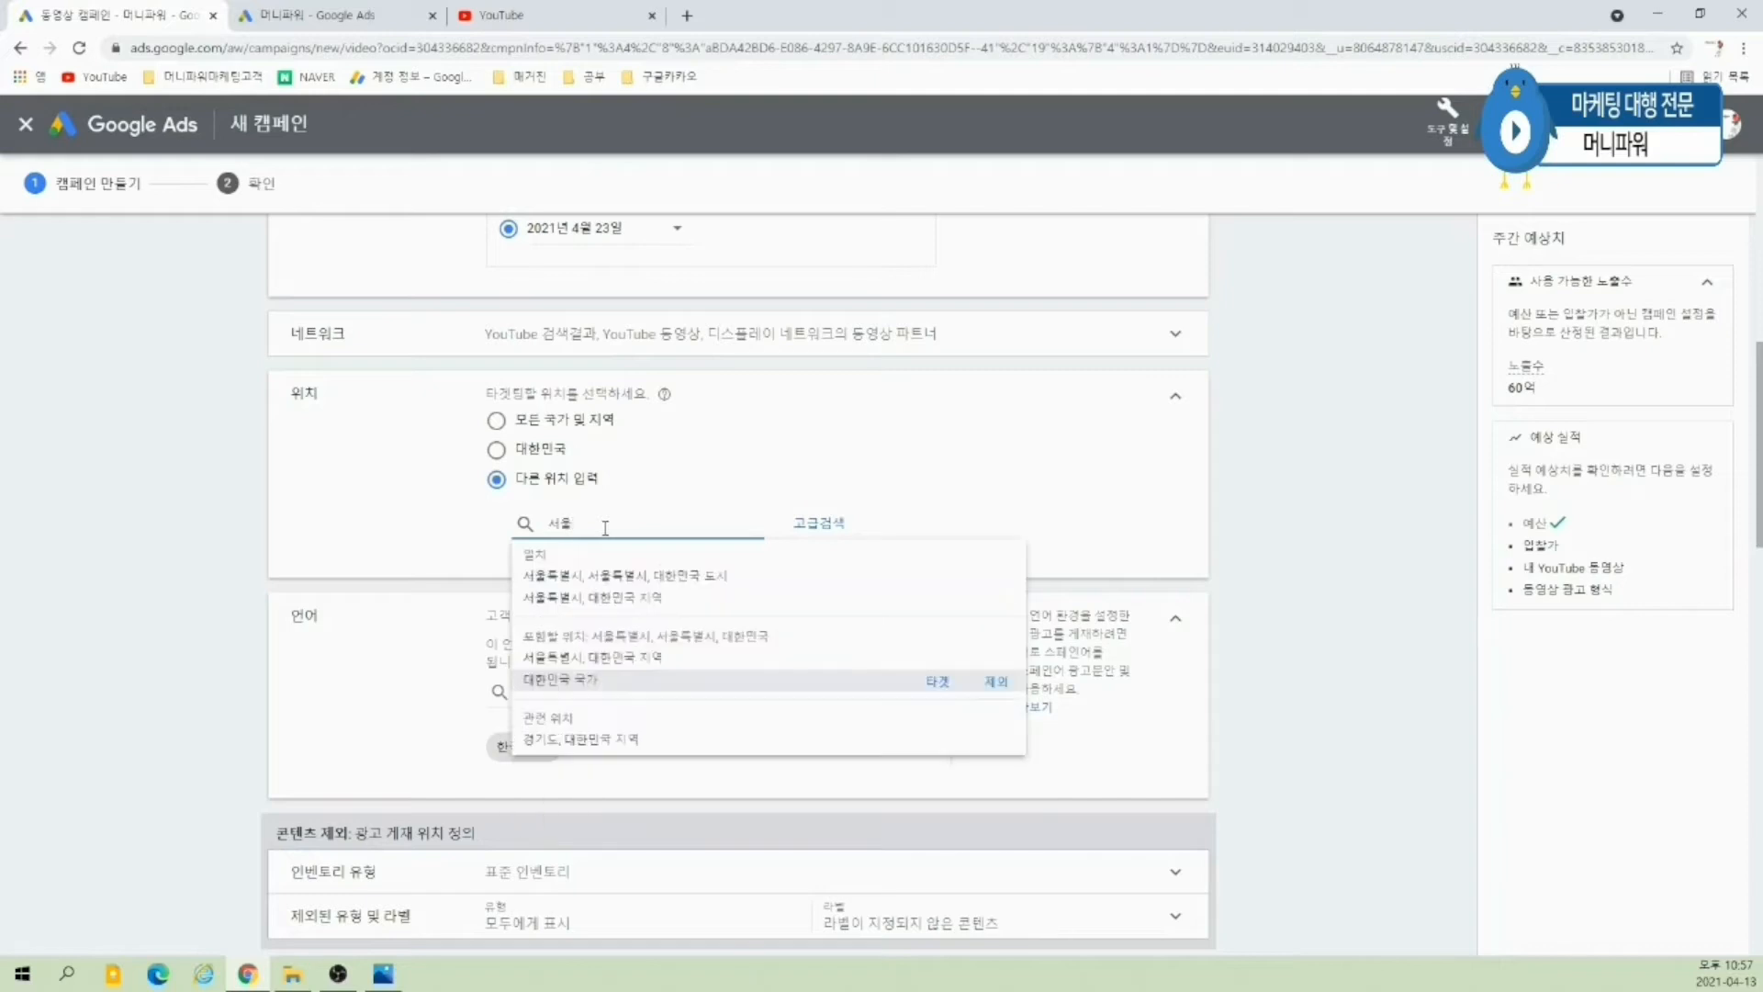
pyautogui.click(937, 680)
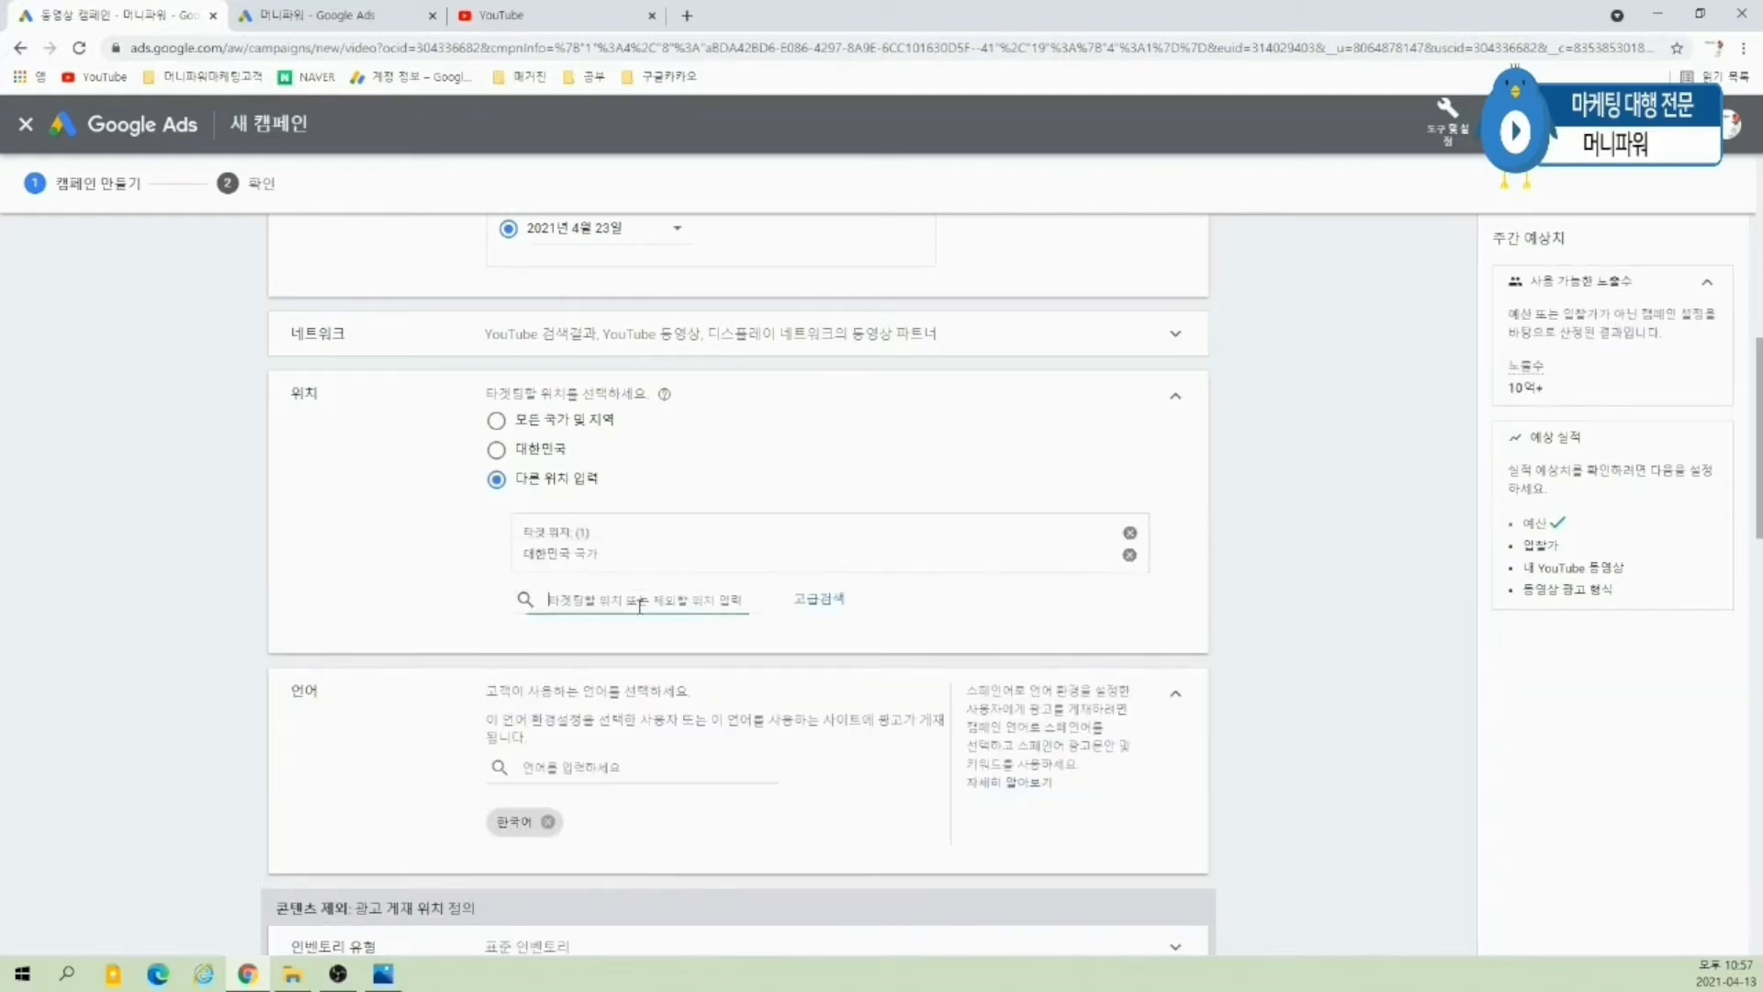
# - Add 경기도 and 인천광역시 as target locations and exclude 경상남도 from the targeting
pyautogui.write('경기도')
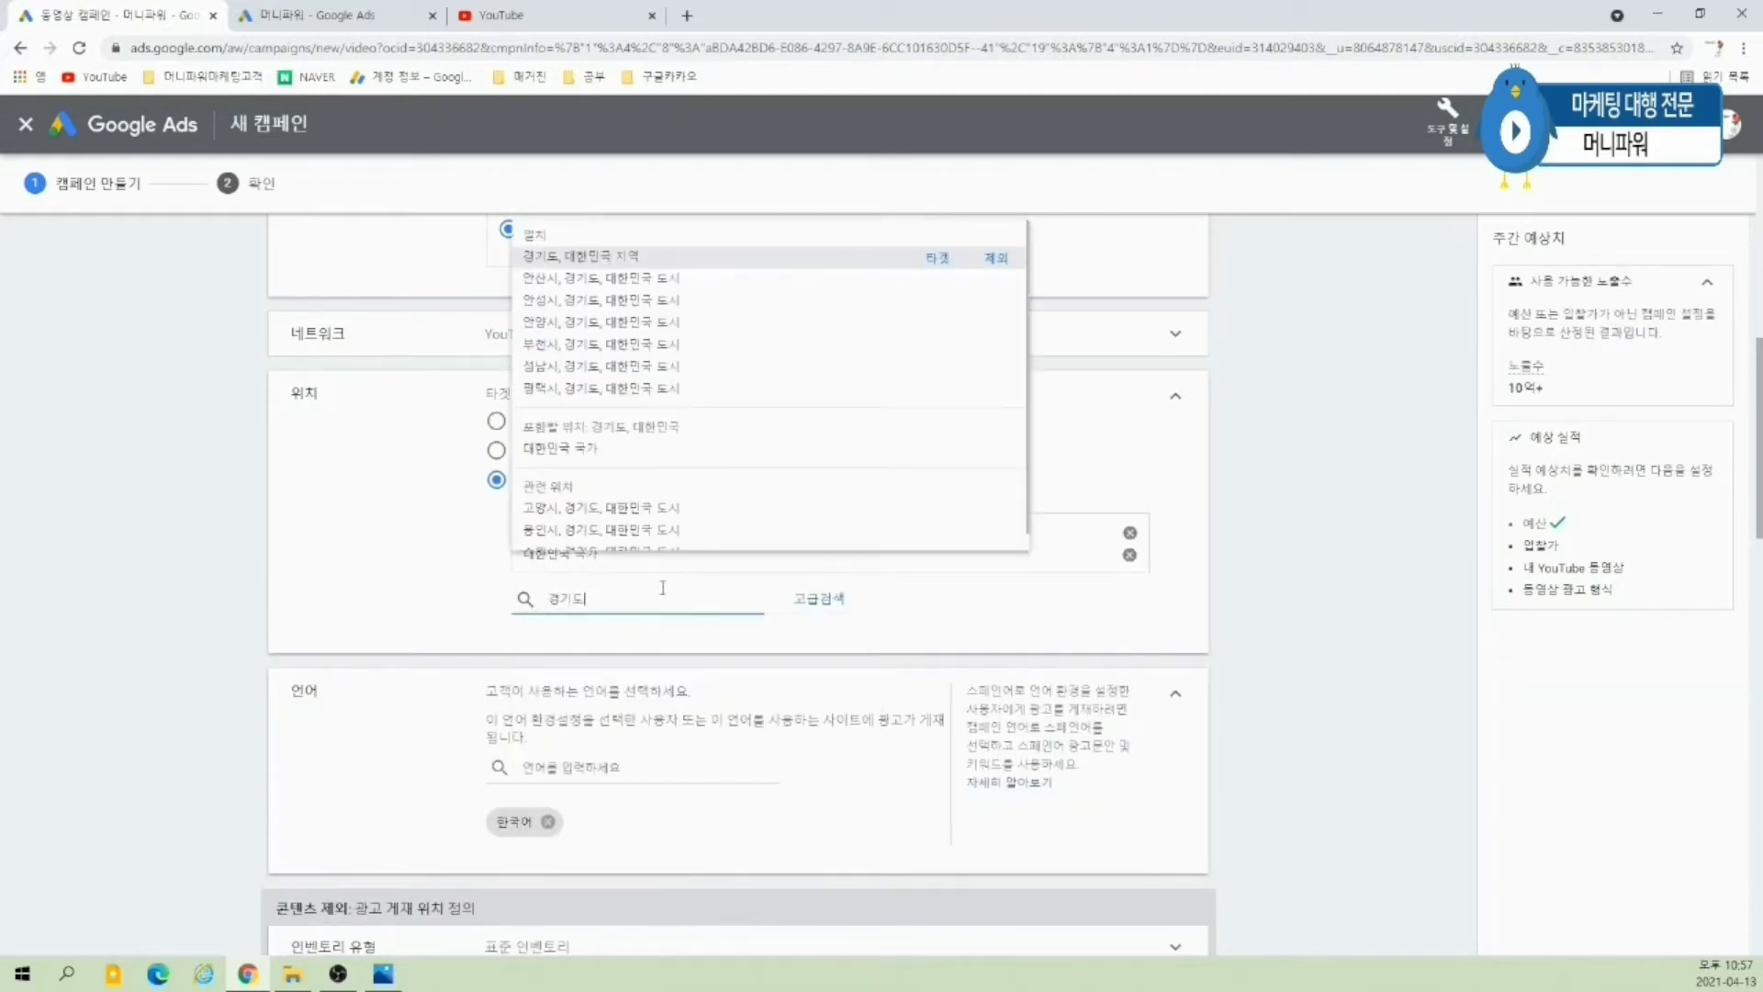
pyautogui.click(947, 264)
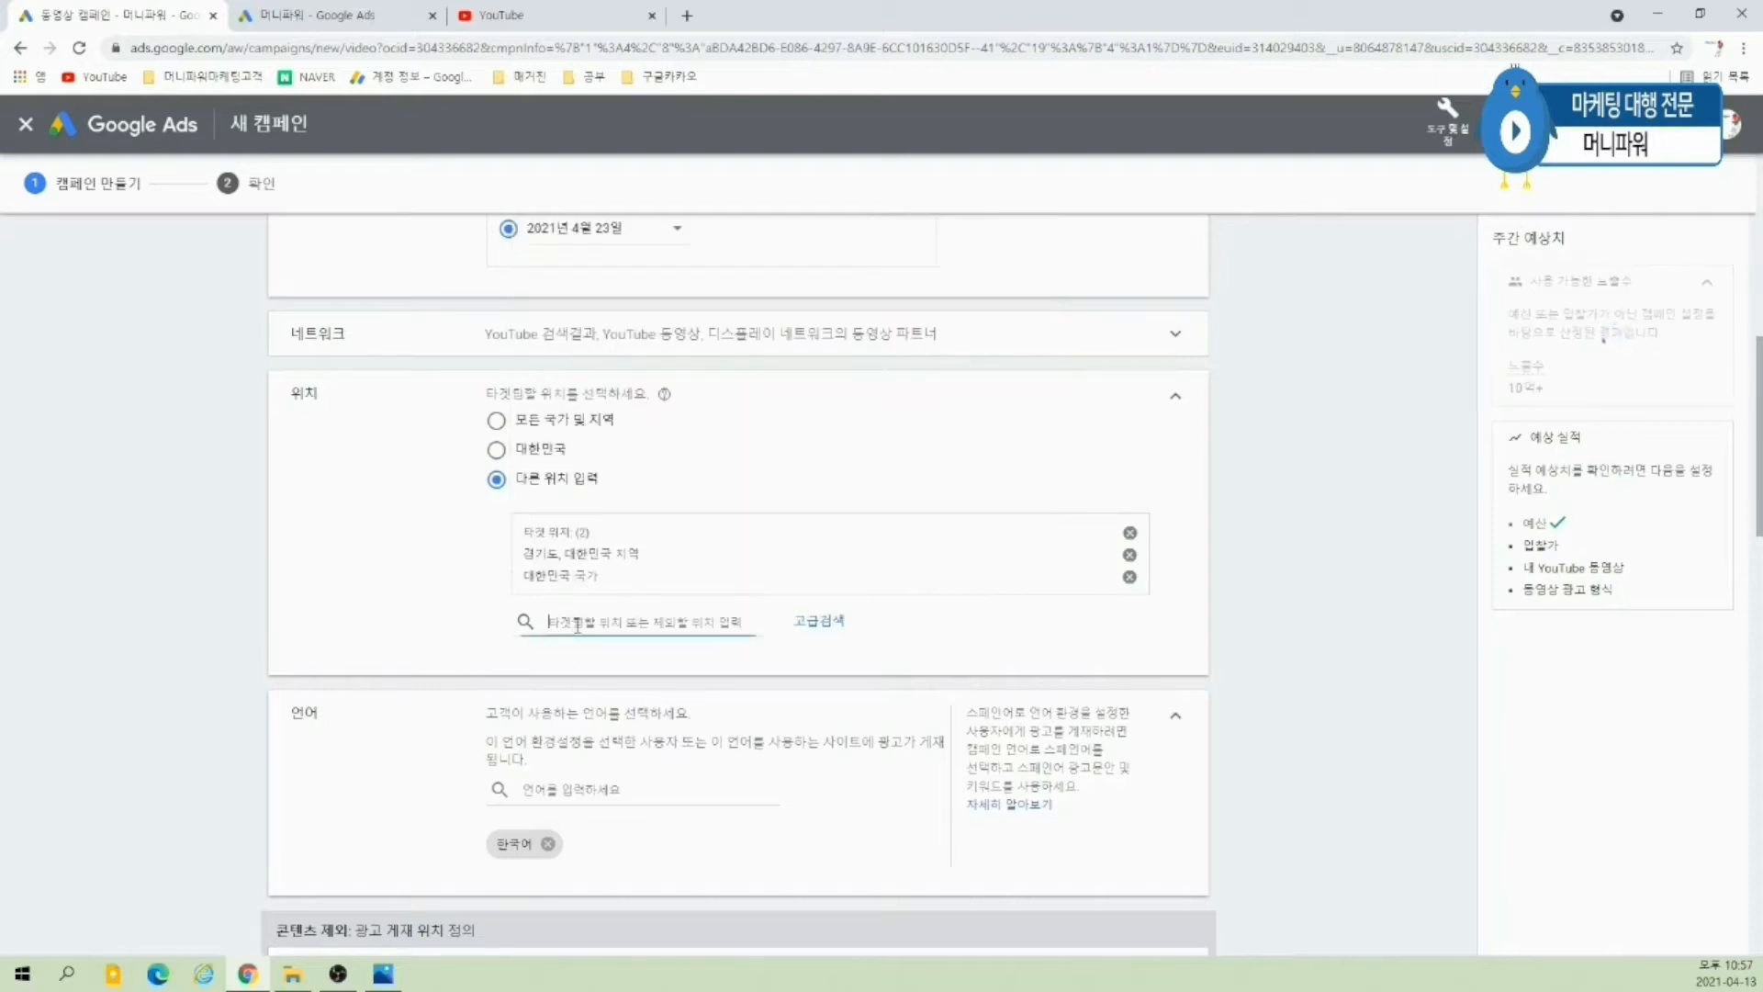
pyautogui.write('인천')
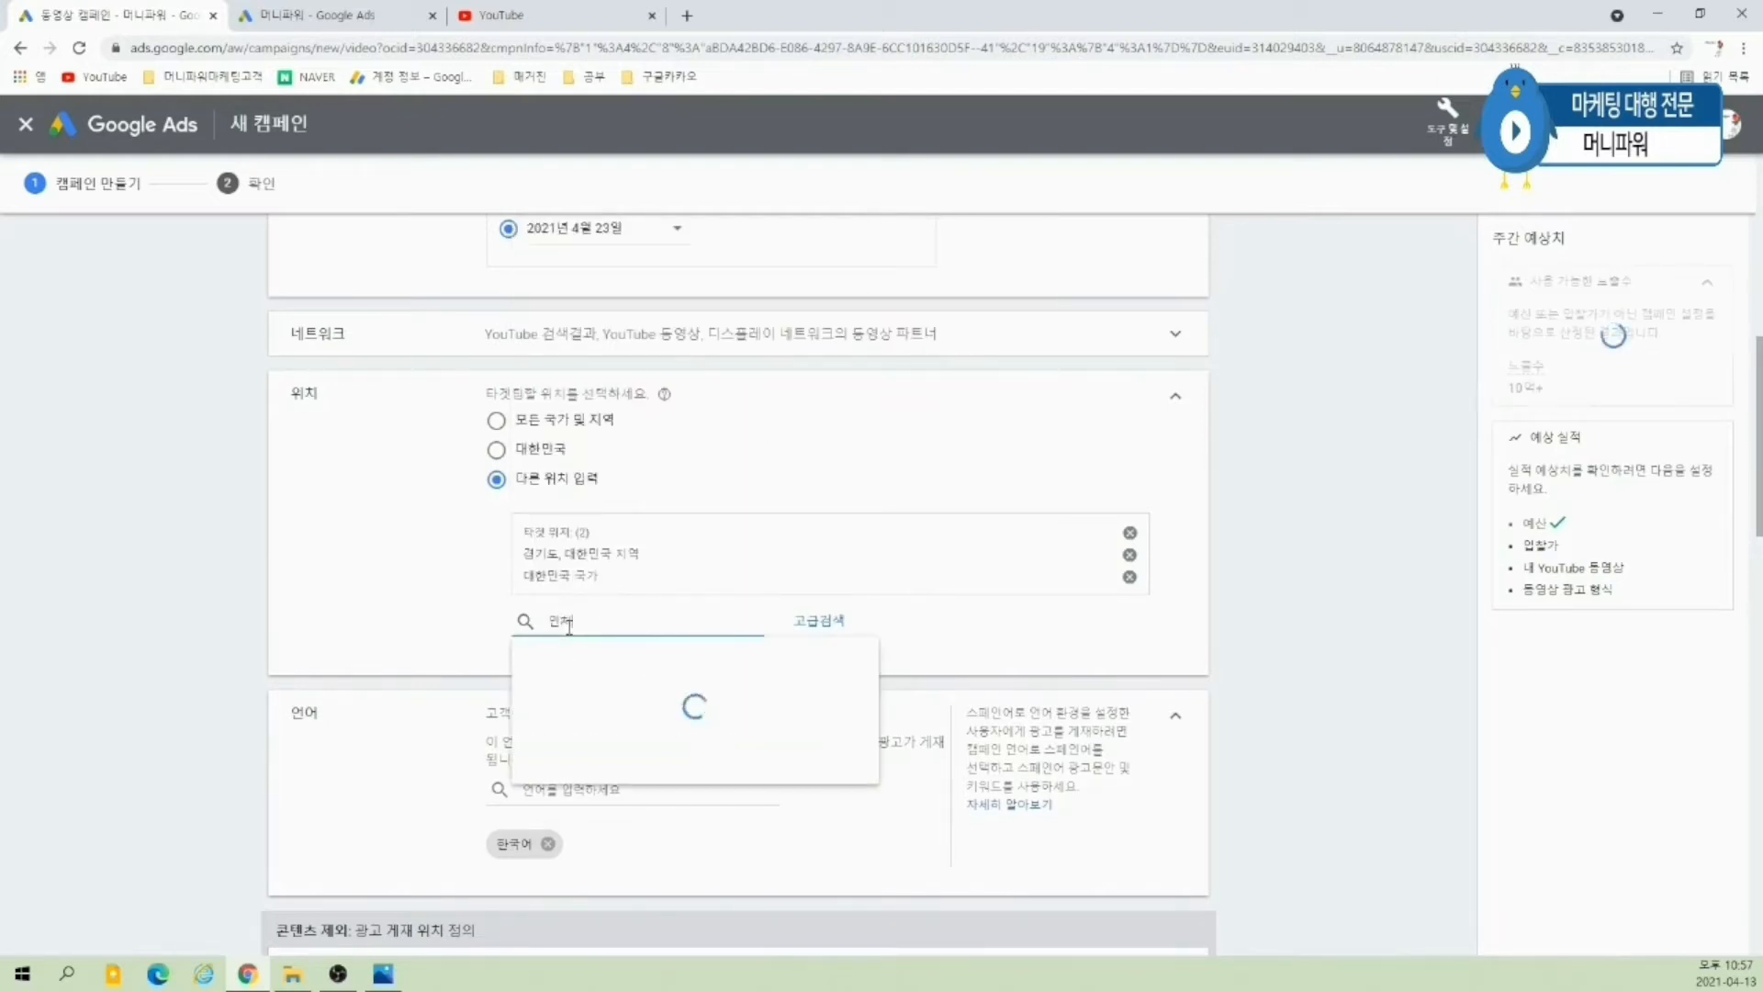
pyautogui.click(944, 680)
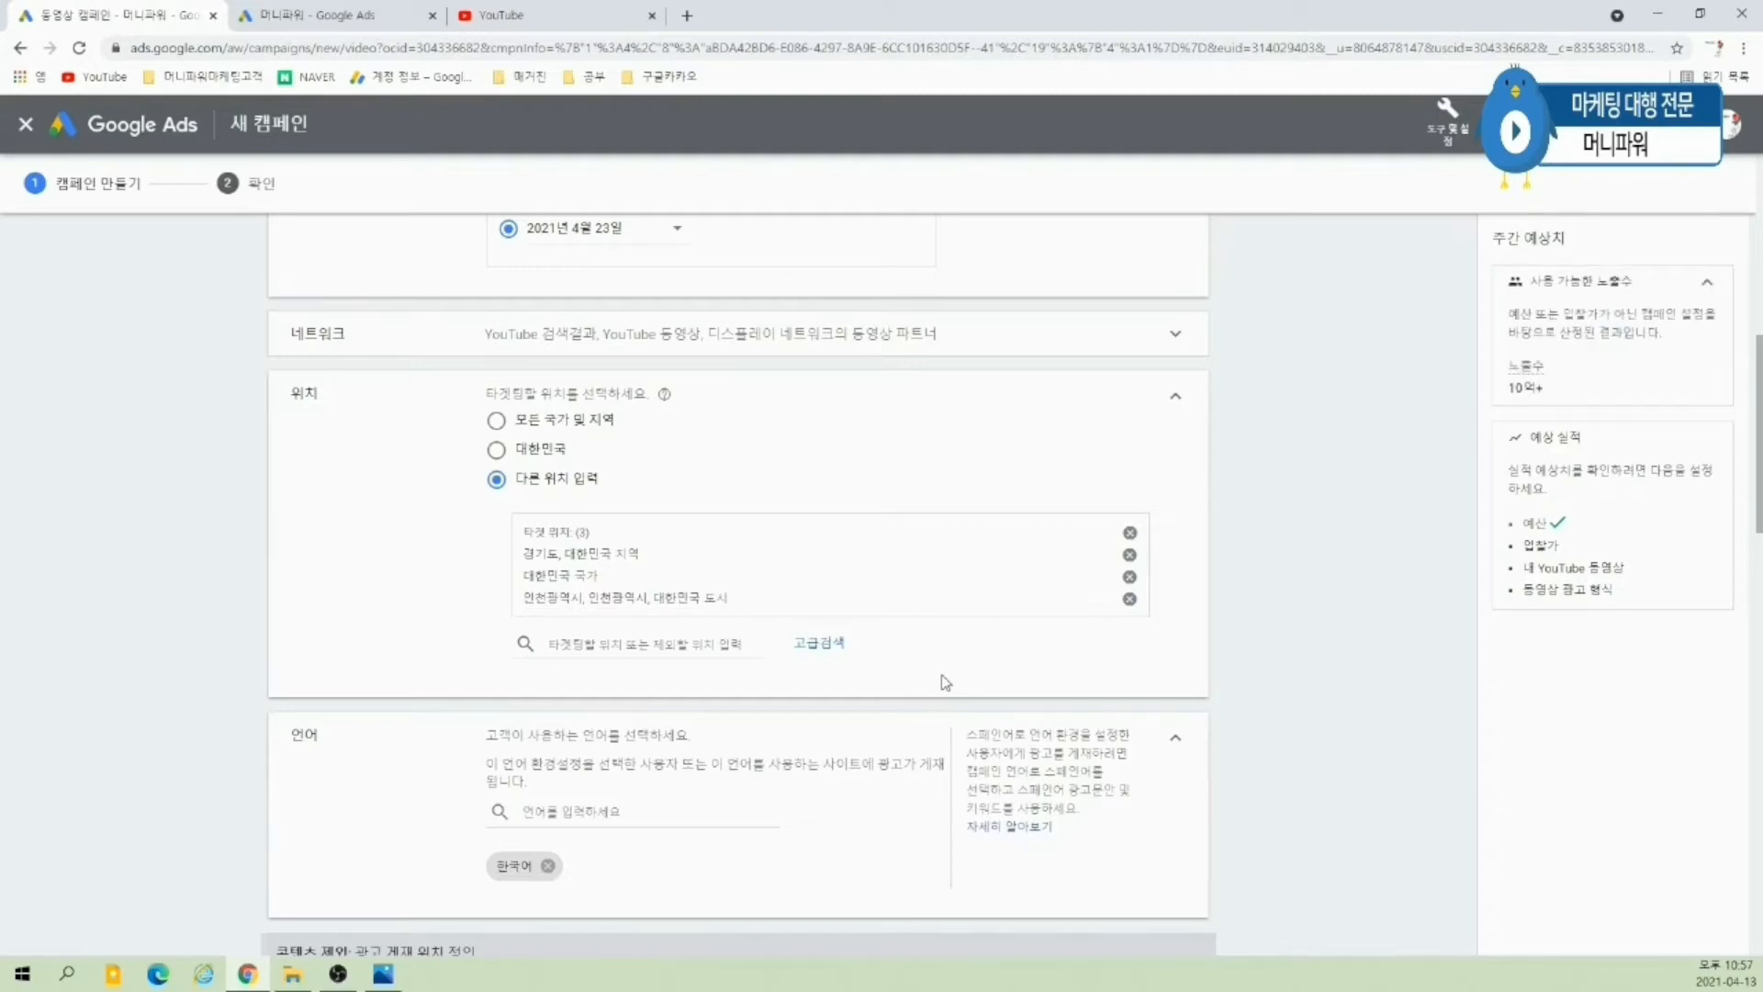
pyautogui.click(690, 642)
pyautogui.write('경남')
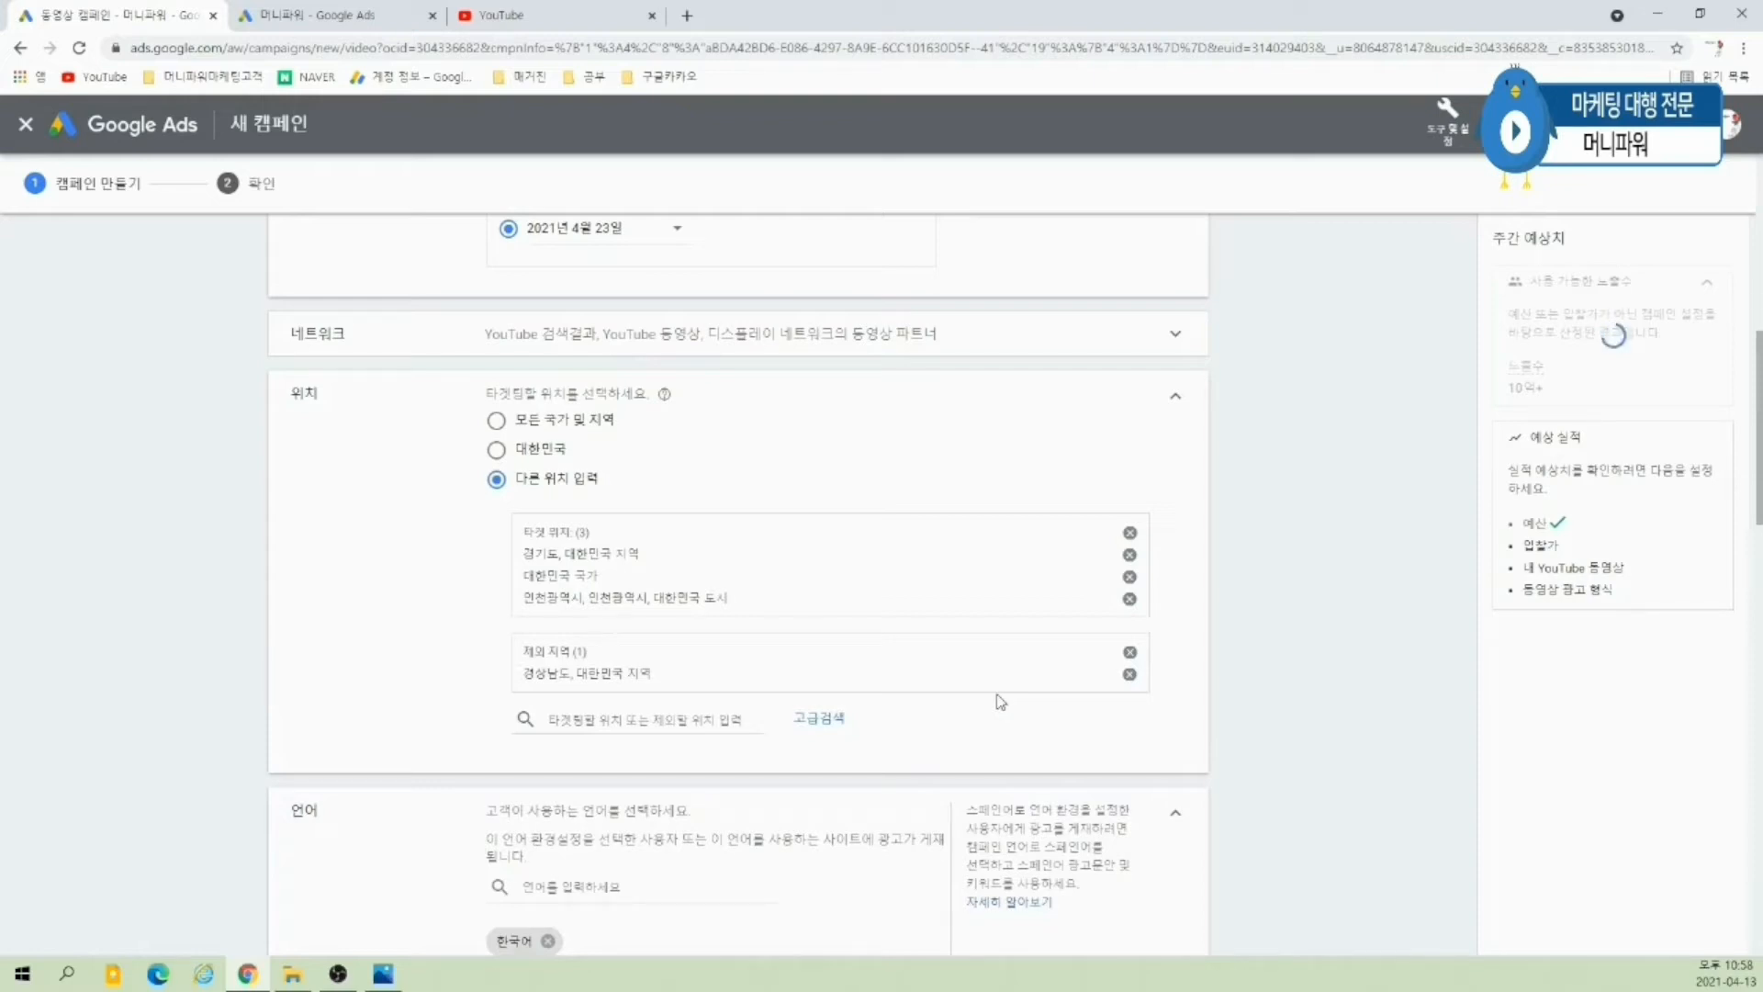
# - Remove the excluded region and all target locations from the custom location list
pyautogui.click(1129, 652)
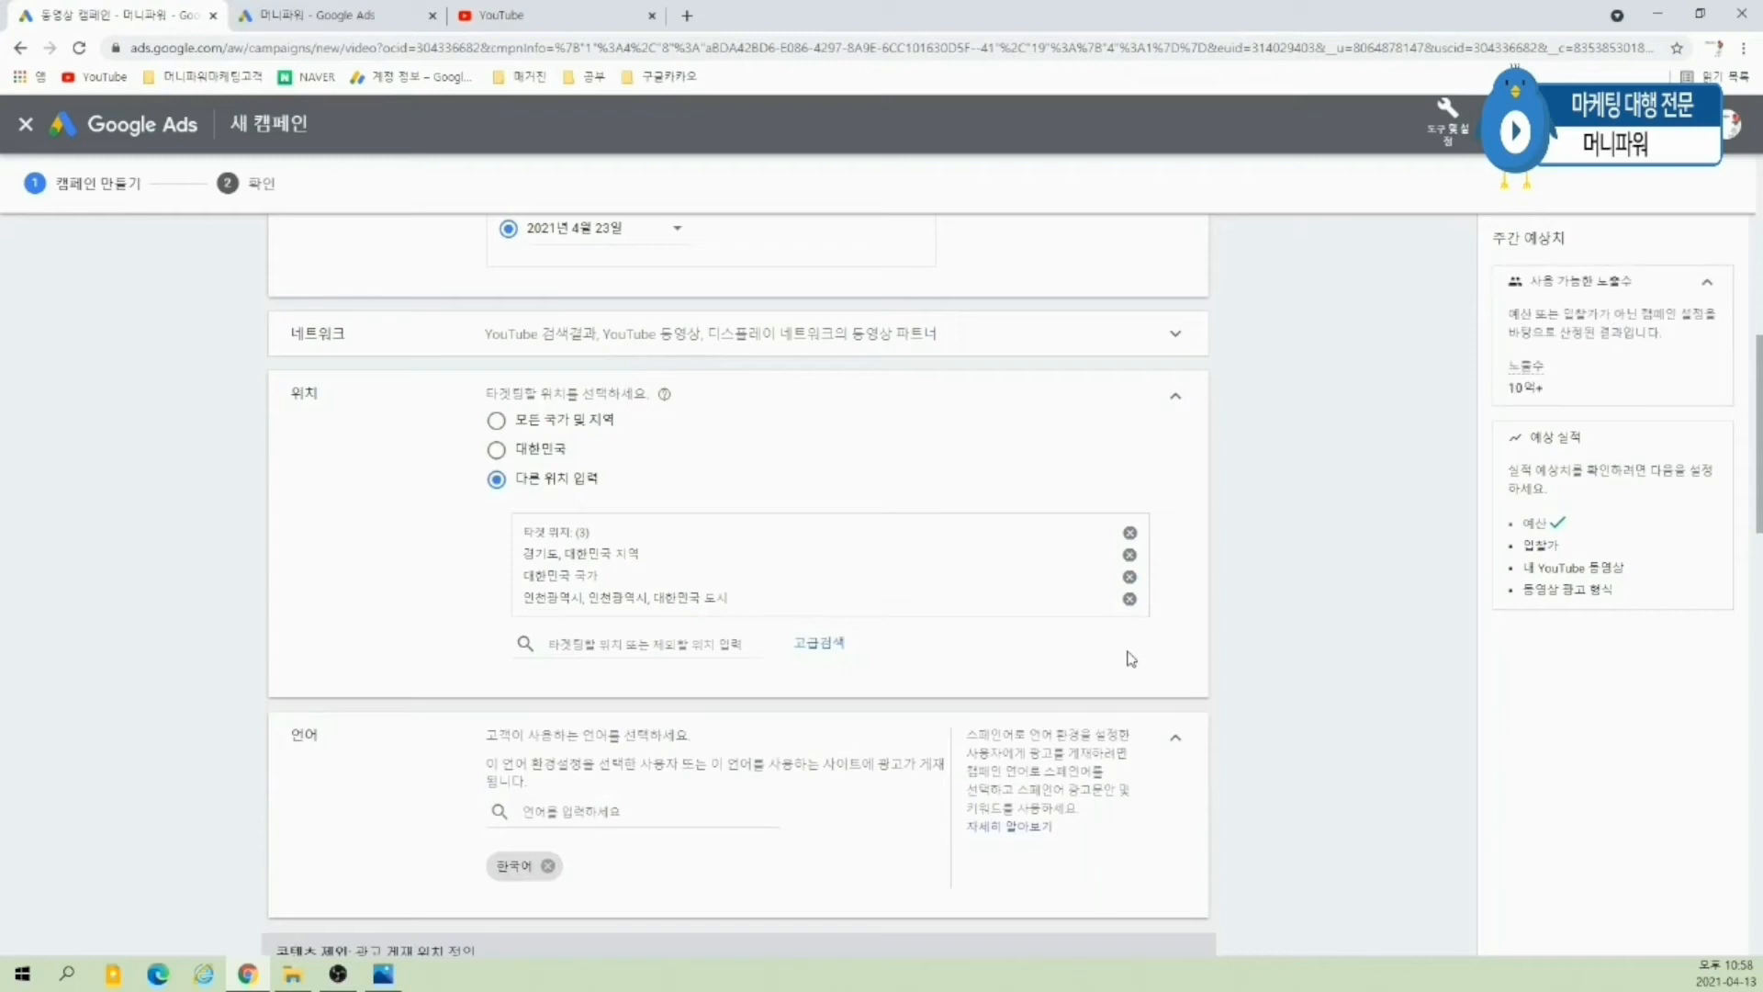
pyautogui.click(1129, 598)
pyautogui.click(1129, 576)
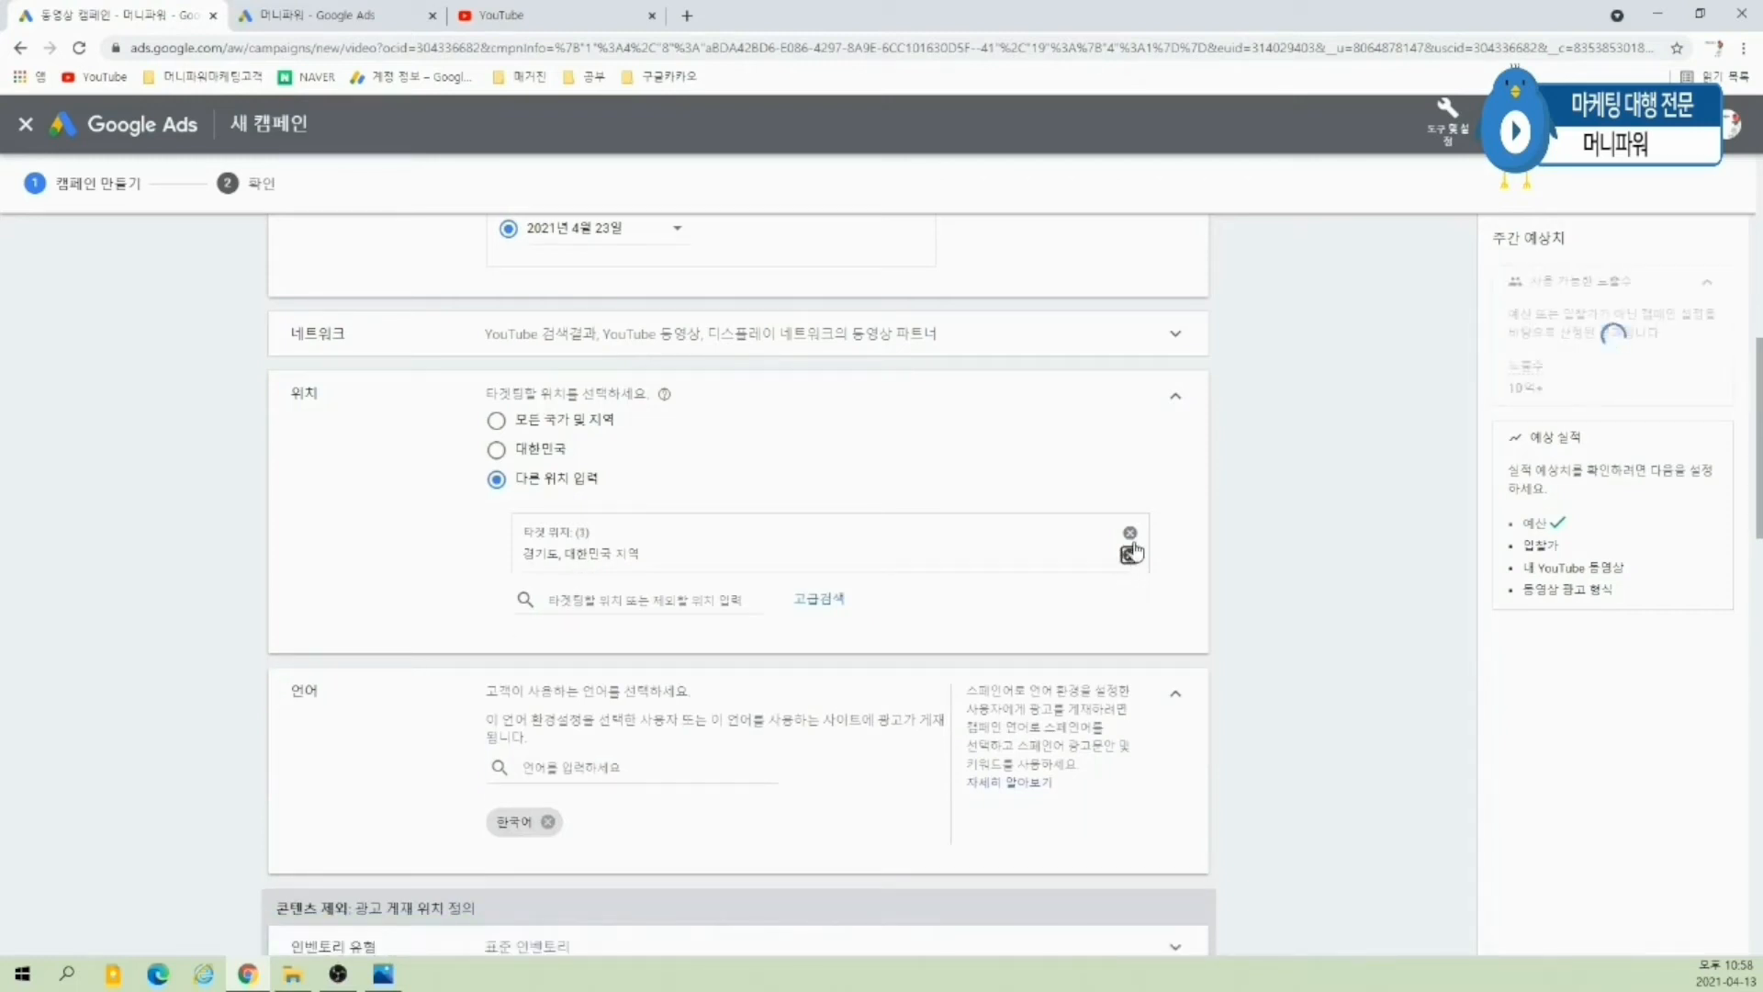
pyautogui.click(1129, 554)
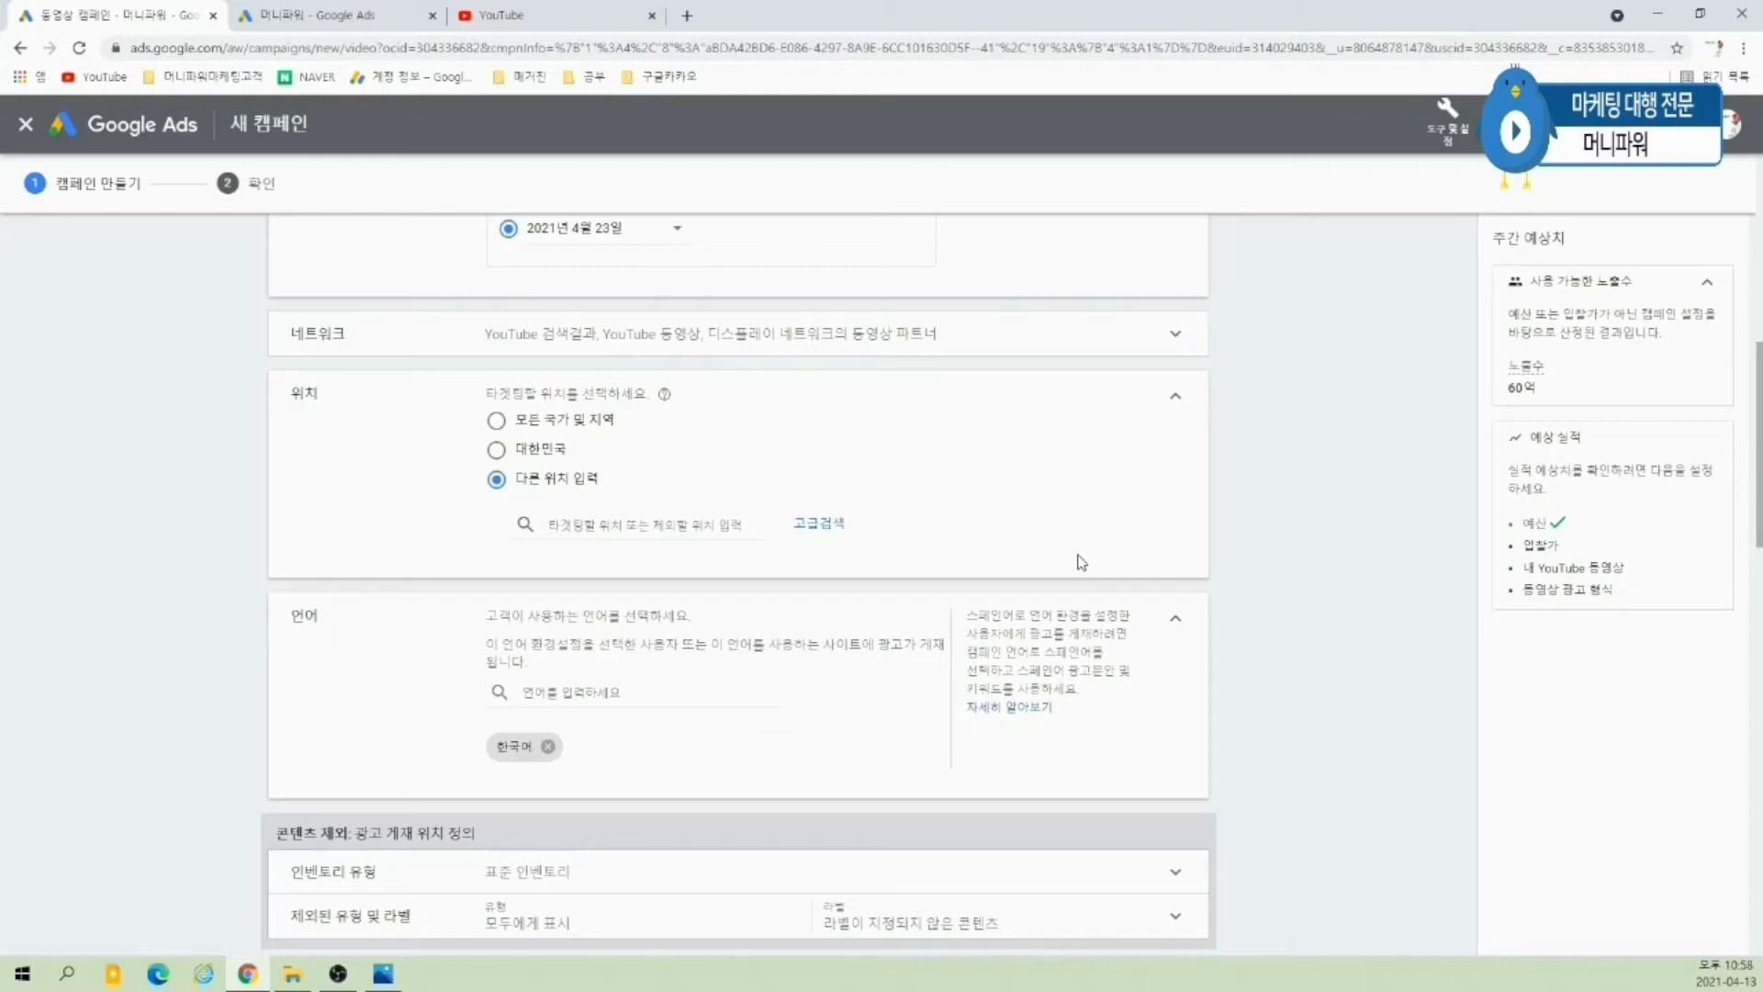
# - Try the all-countries (모든 국가 및 지역) and other location options, and add 필리핀 and 태국 as target countries
pyautogui.click(504, 450)
pyautogui.click(503, 424)
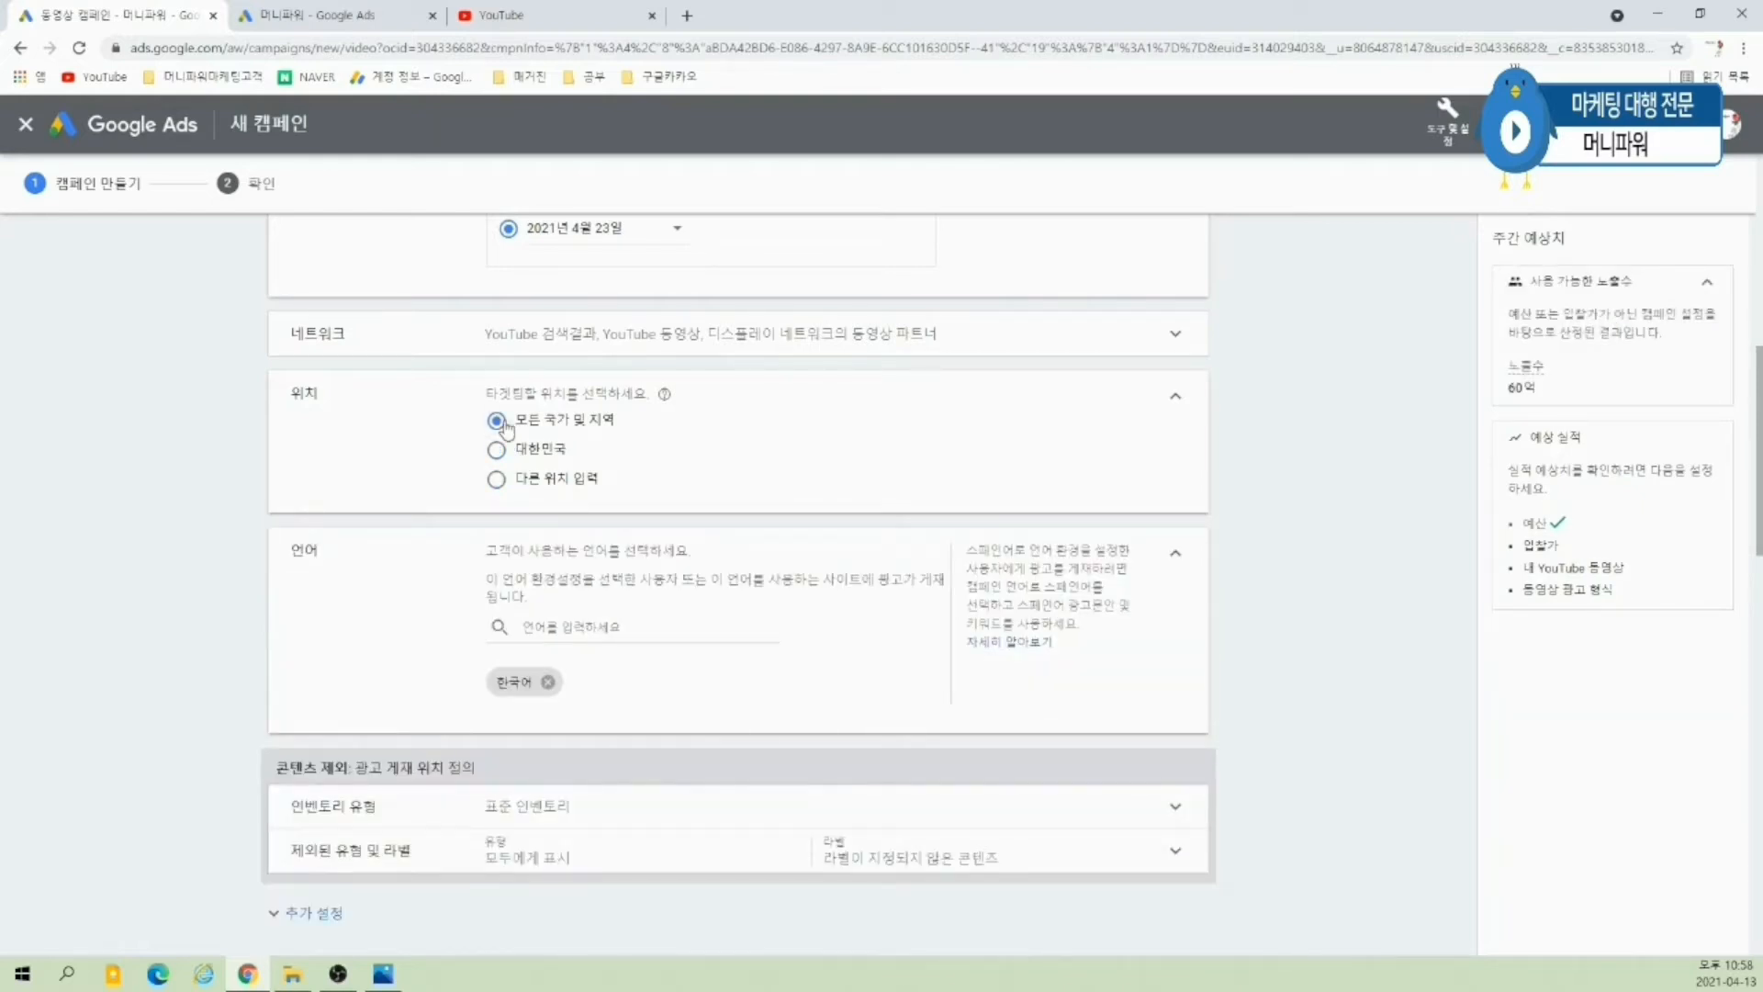
pyautogui.click(496, 478)
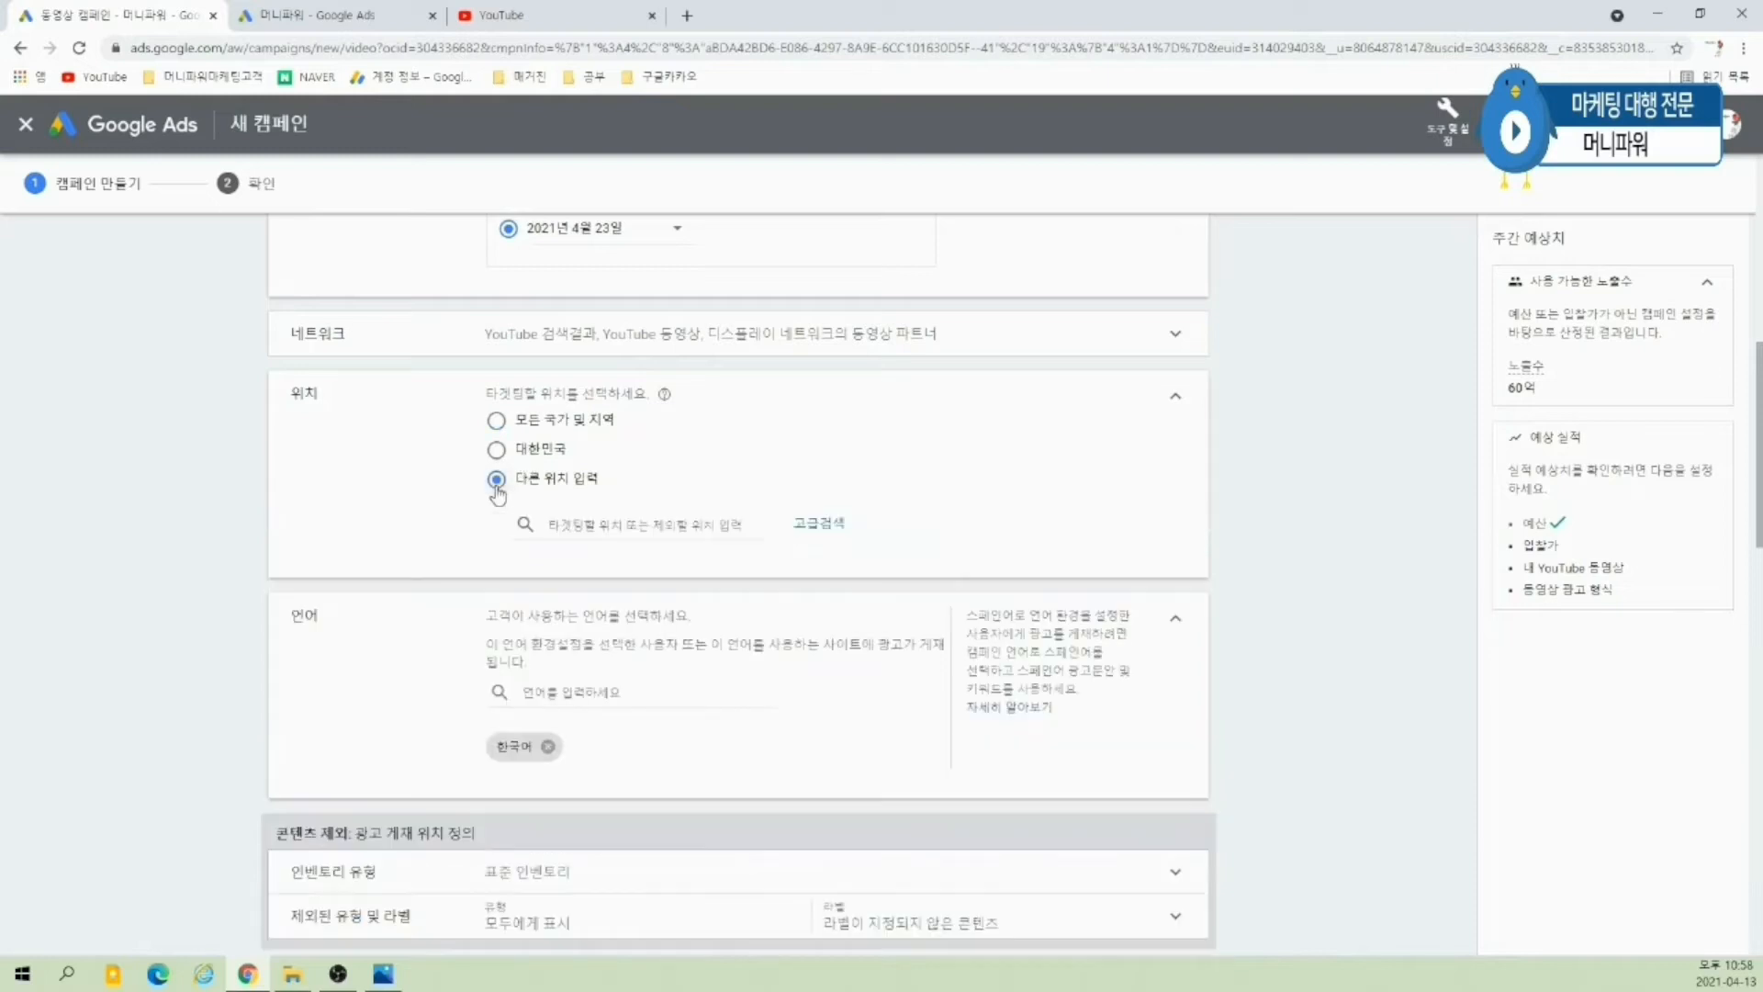
pyautogui.click(498, 422)
pyautogui.click(497, 476)
pyautogui.click(582, 524)
pyautogui.write('필리핀')
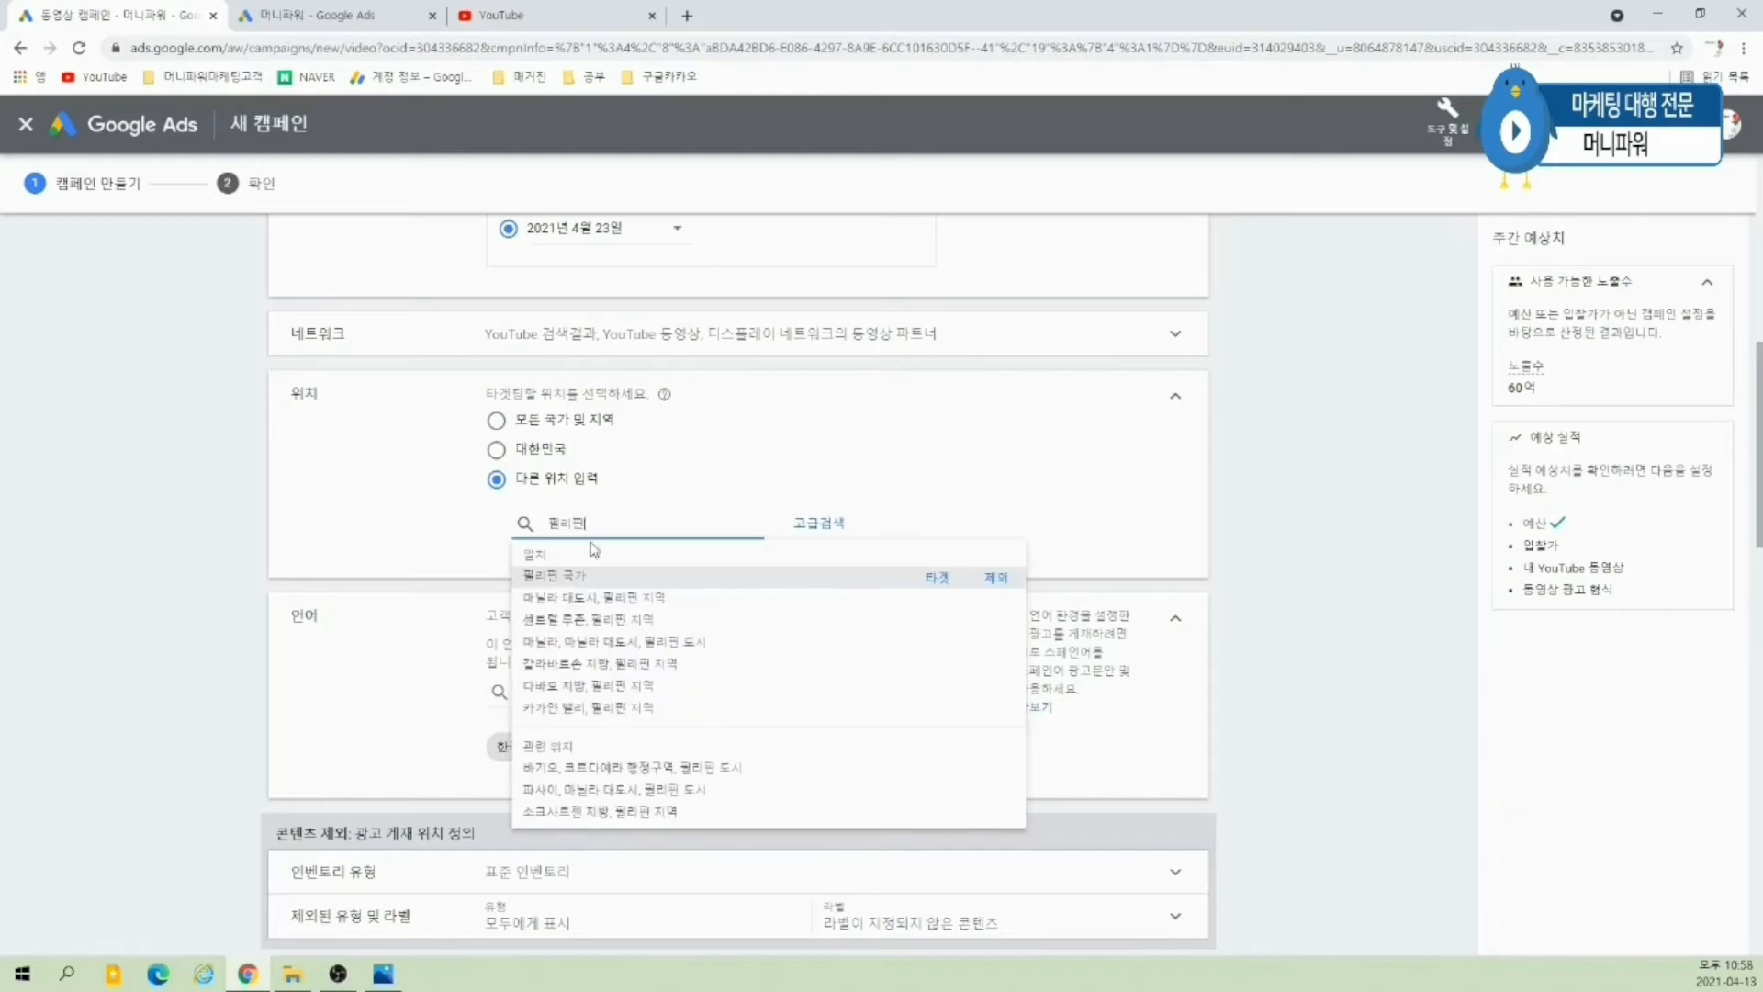
pyautogui.click(937, 577)
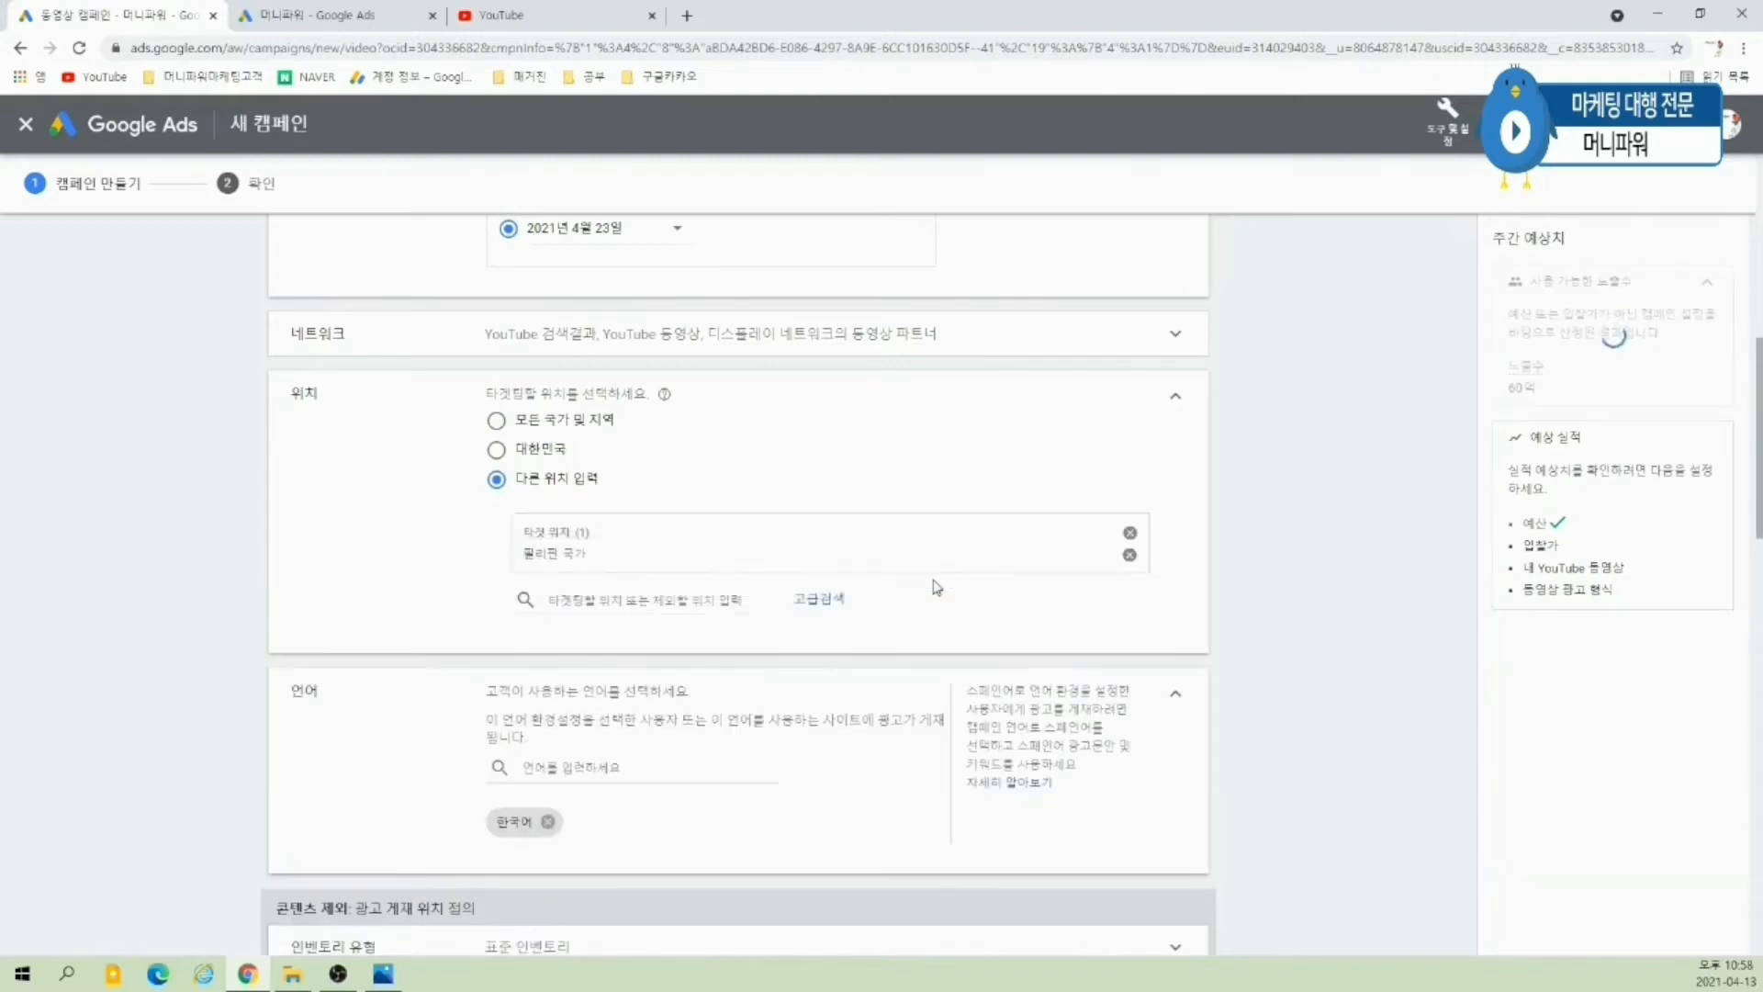
pyautogui.write('태국')
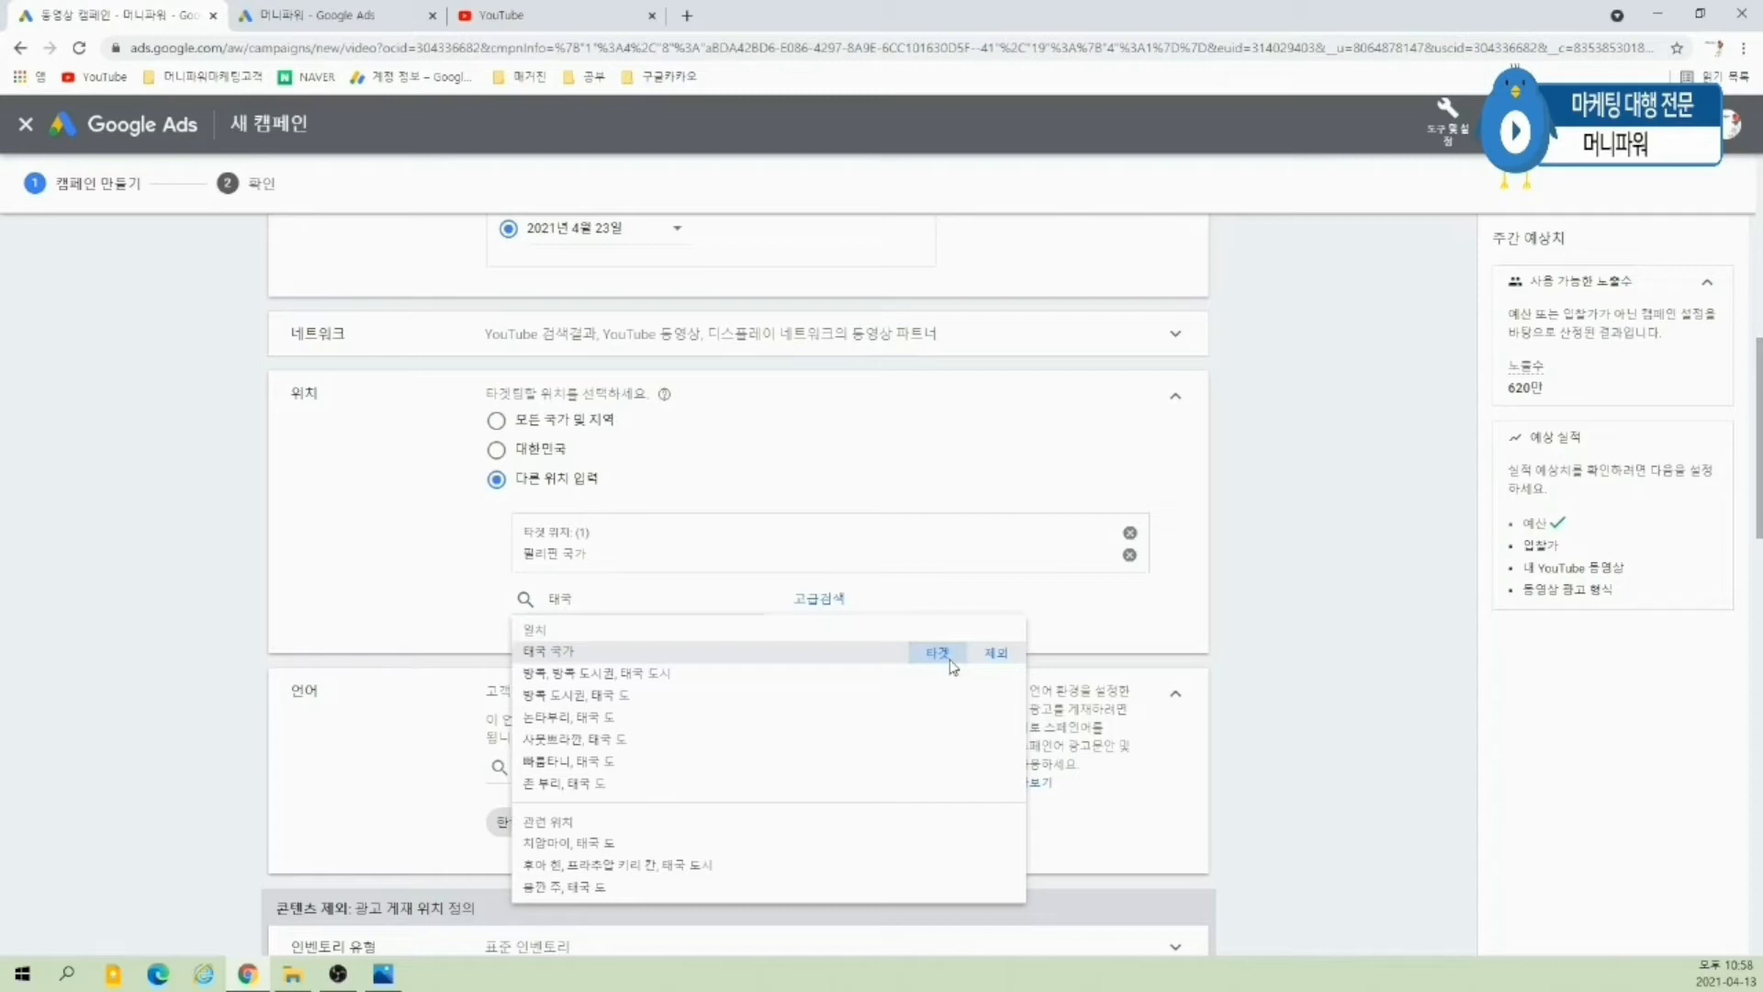
pyautogui.click(938, 654)
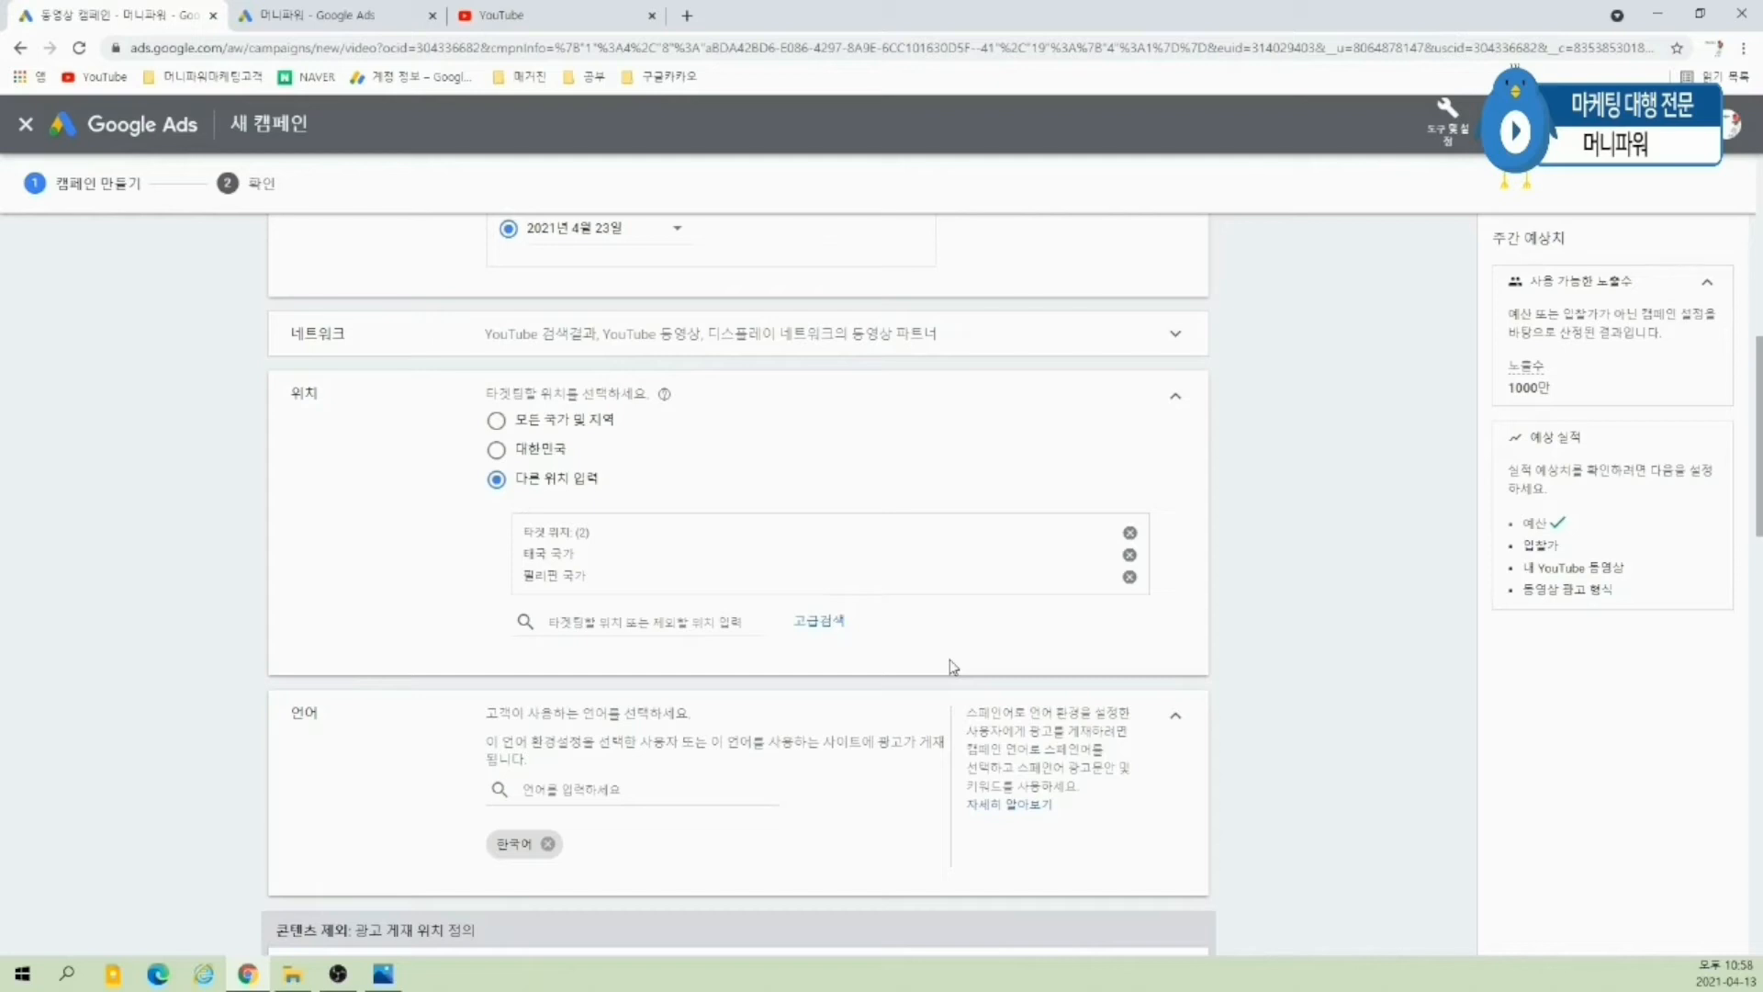
# - Clear the custom target locations and set the campaign's location targeting to 대한민국
pyautogui.click(1130, 534)
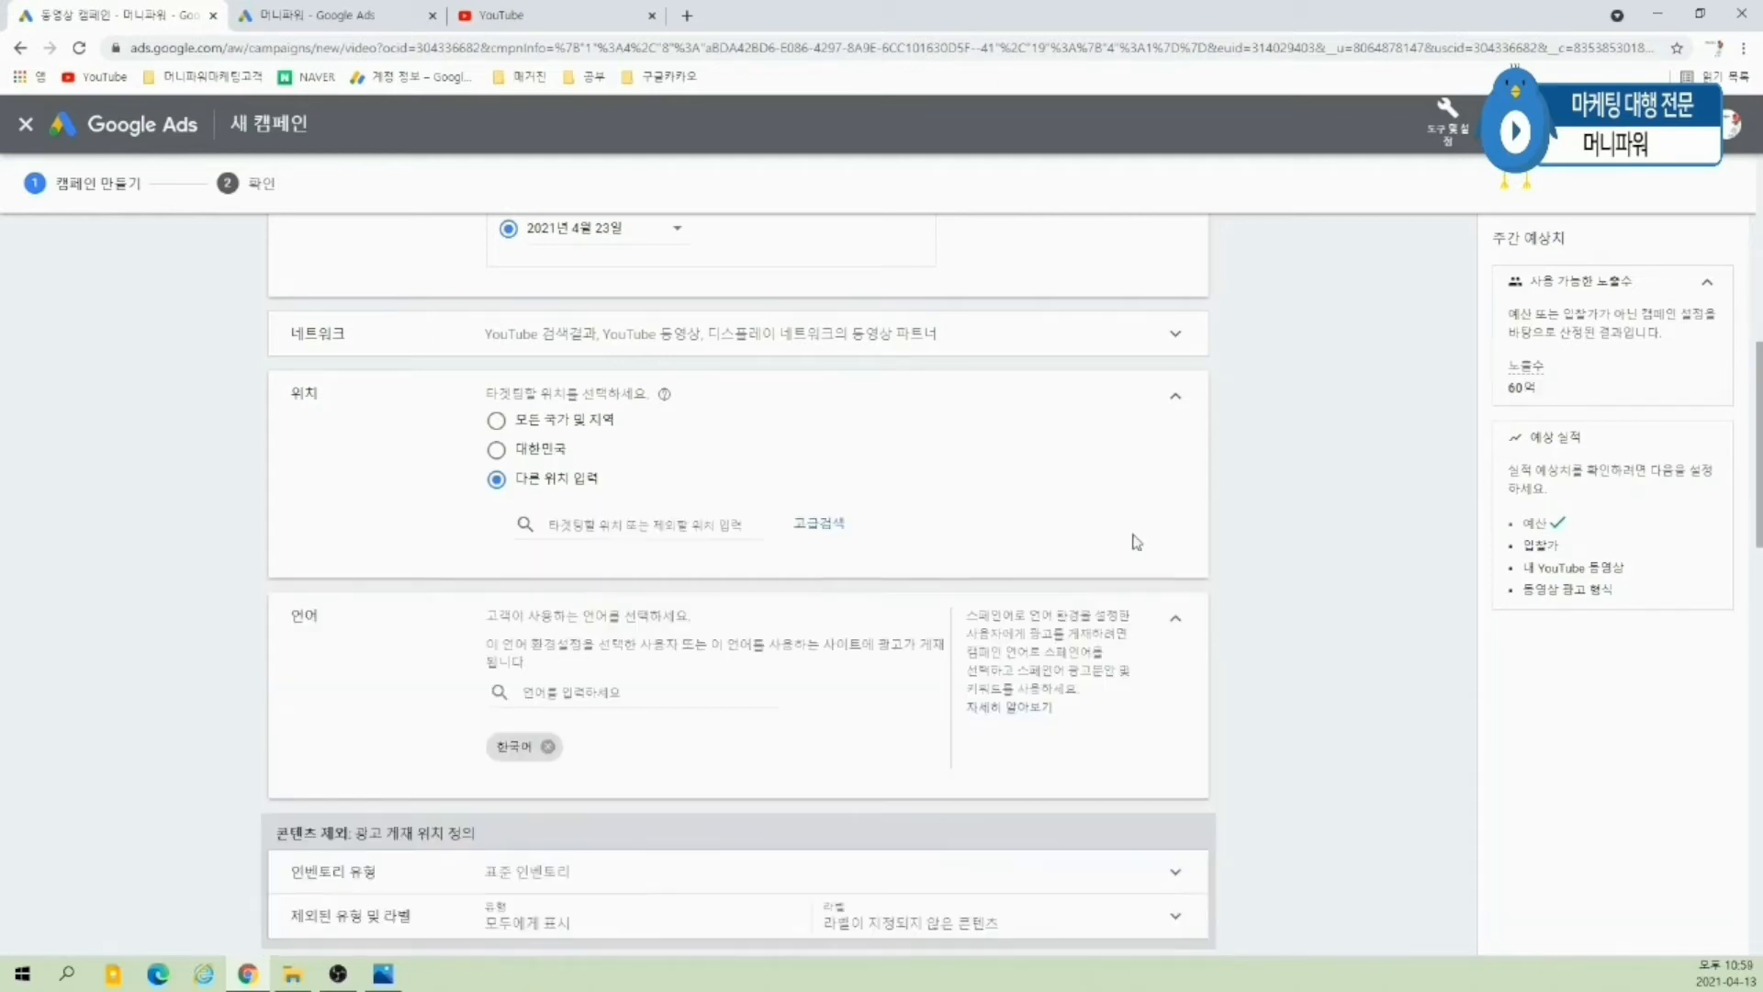
pyautogui.click(496, 449)
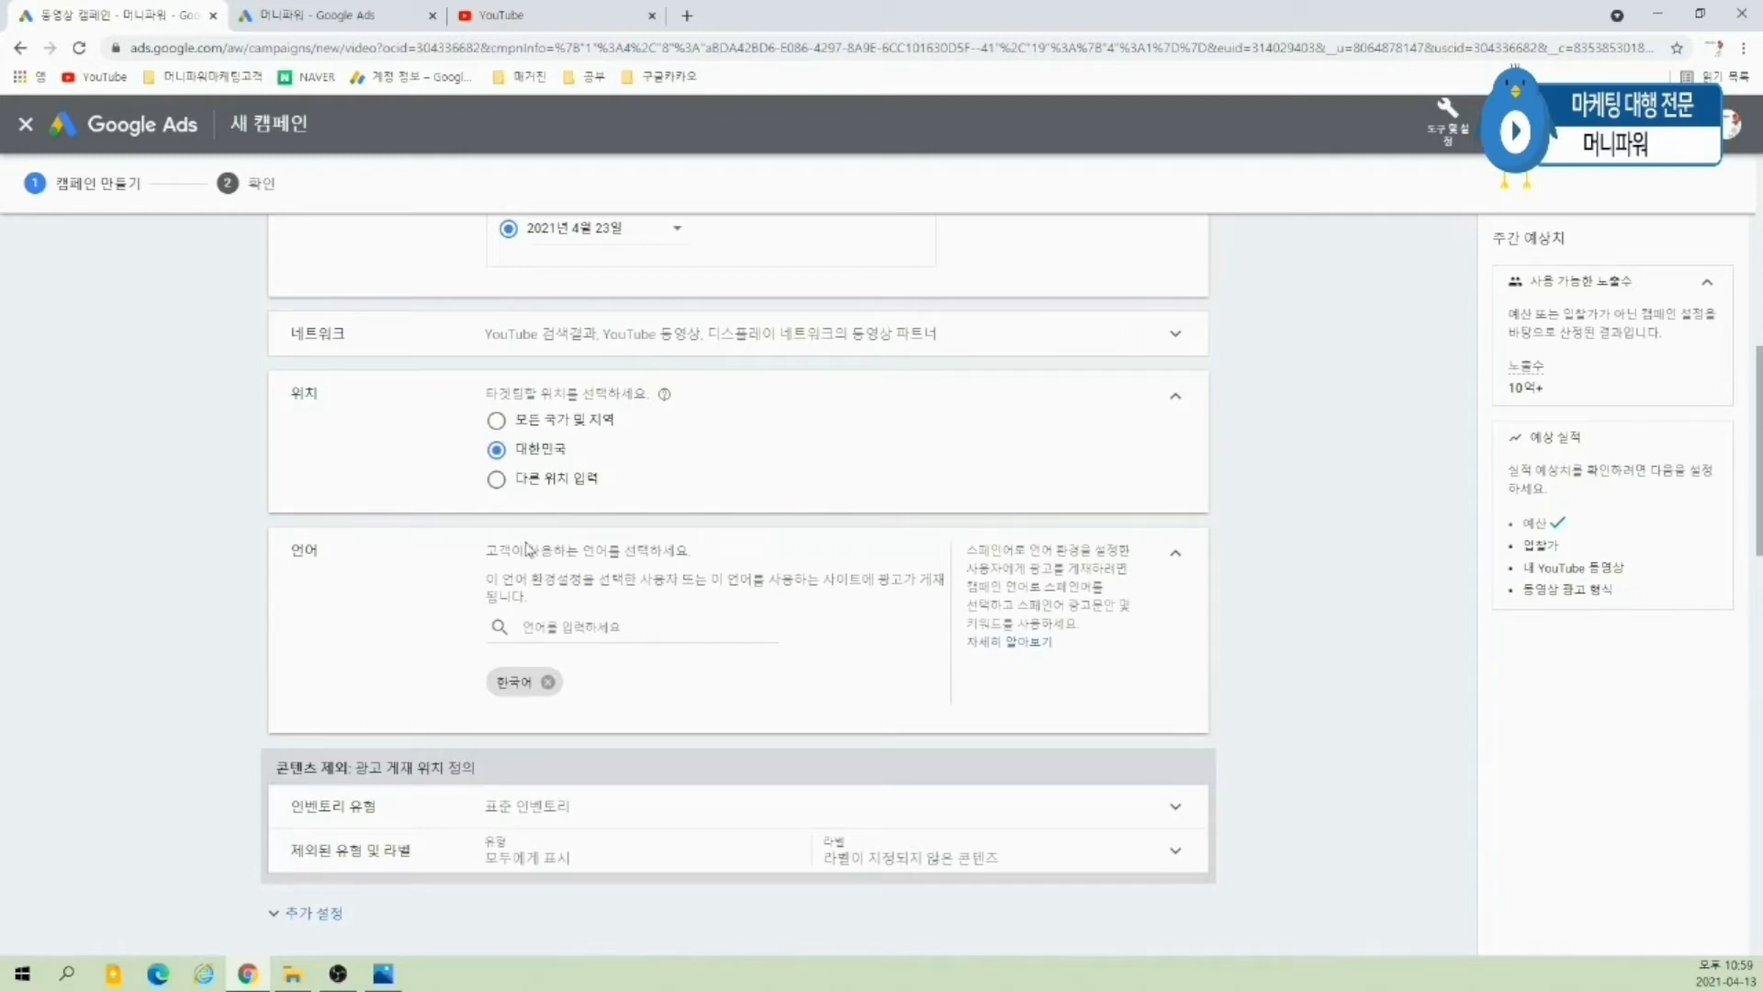
# - Search the campaign's language list for 한국어 and check that it is selected
pyautogui.click(581, 630)
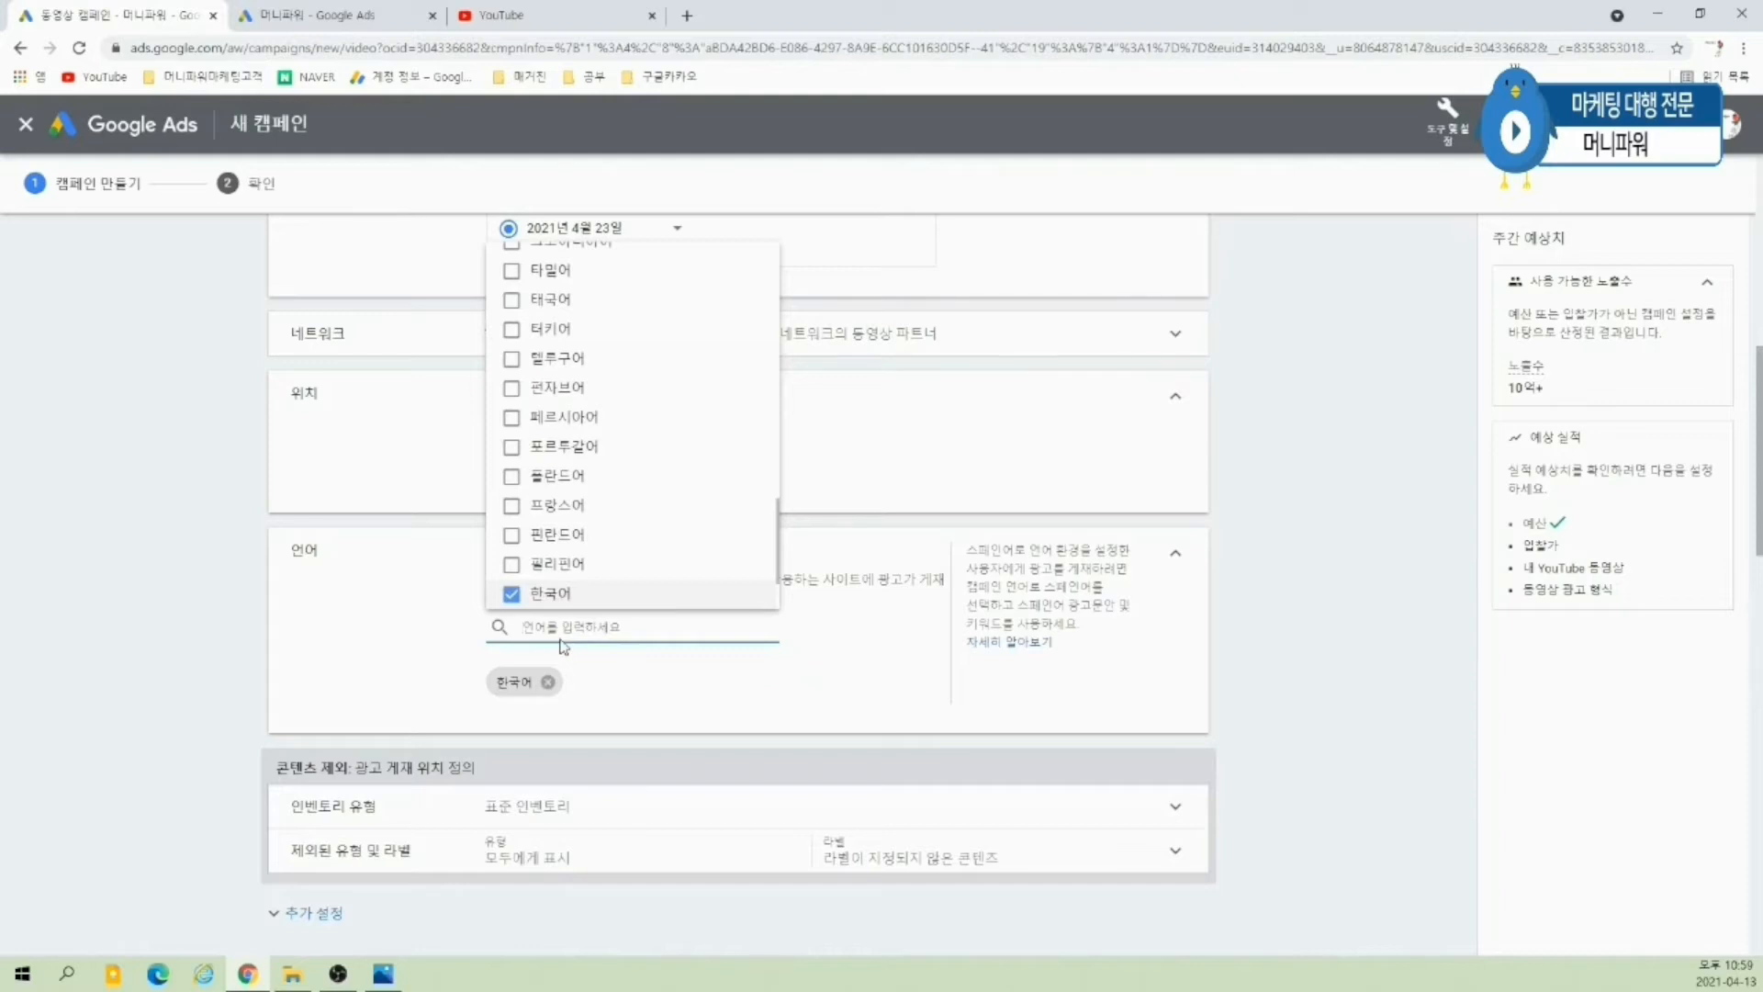
pyautogui.write('한국어')
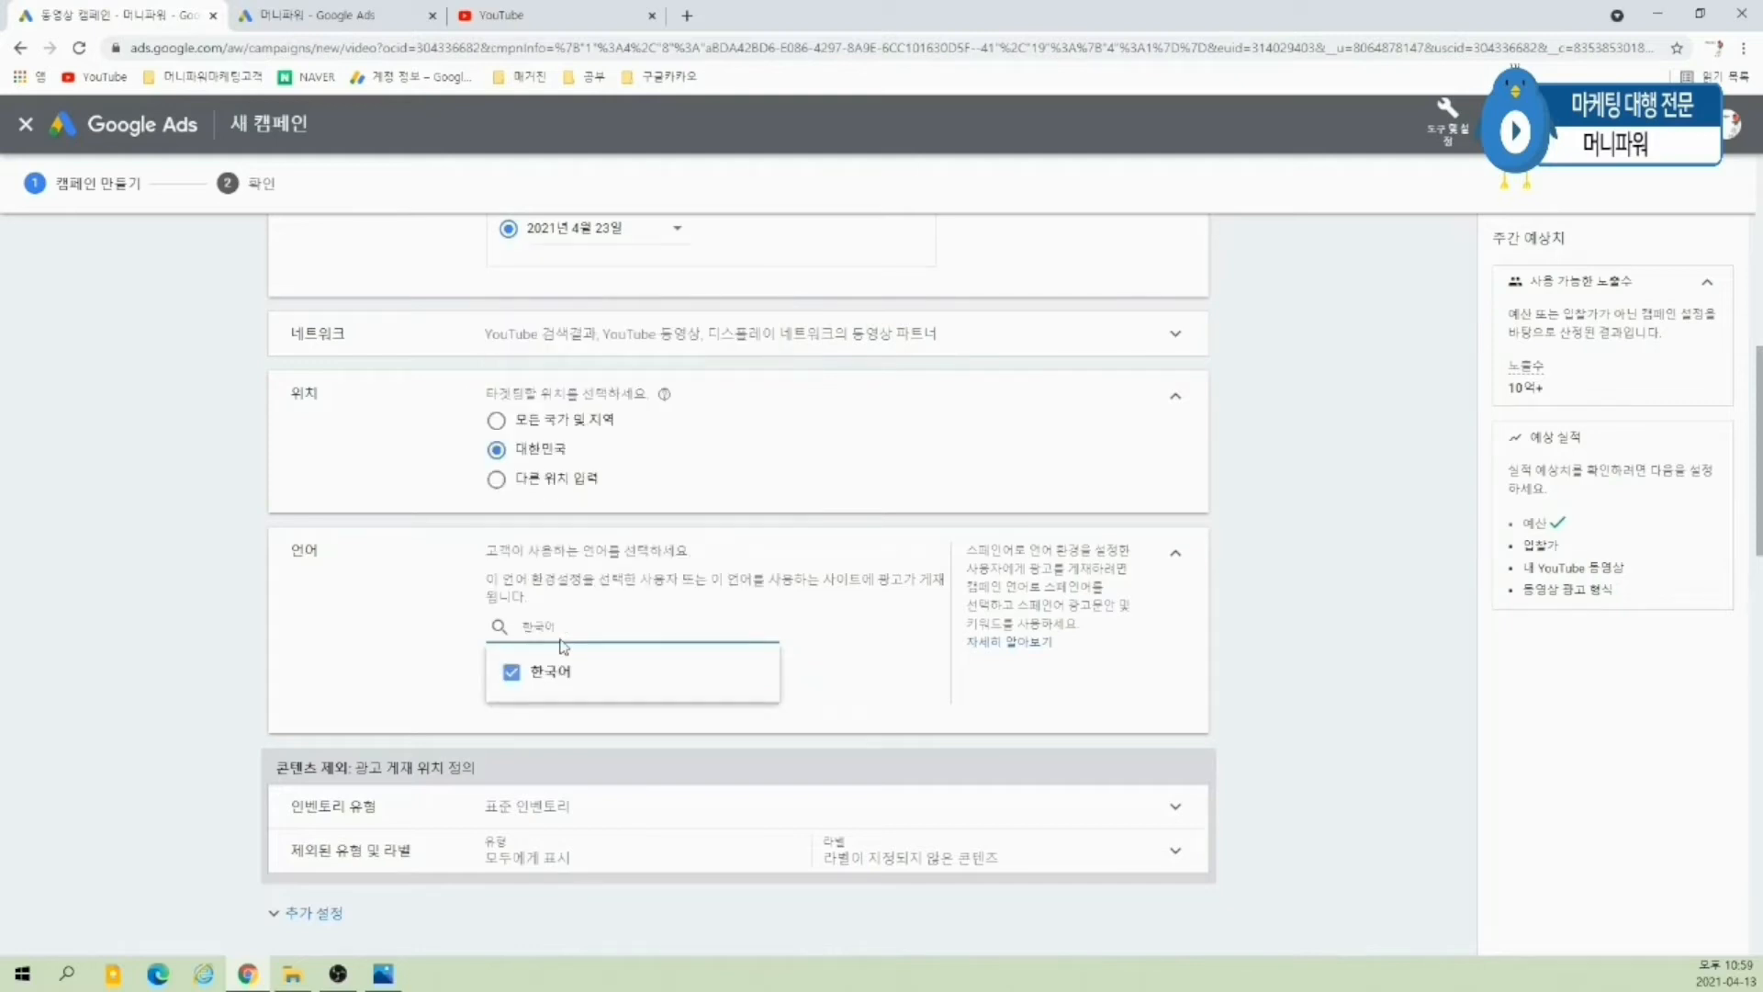
pyautogui.click(927, 702)
# - Expand the campaign's additional settings (추가 설정) and look at the conversion (전환) settings
pyautogui.scroll(-2, 801, 748)
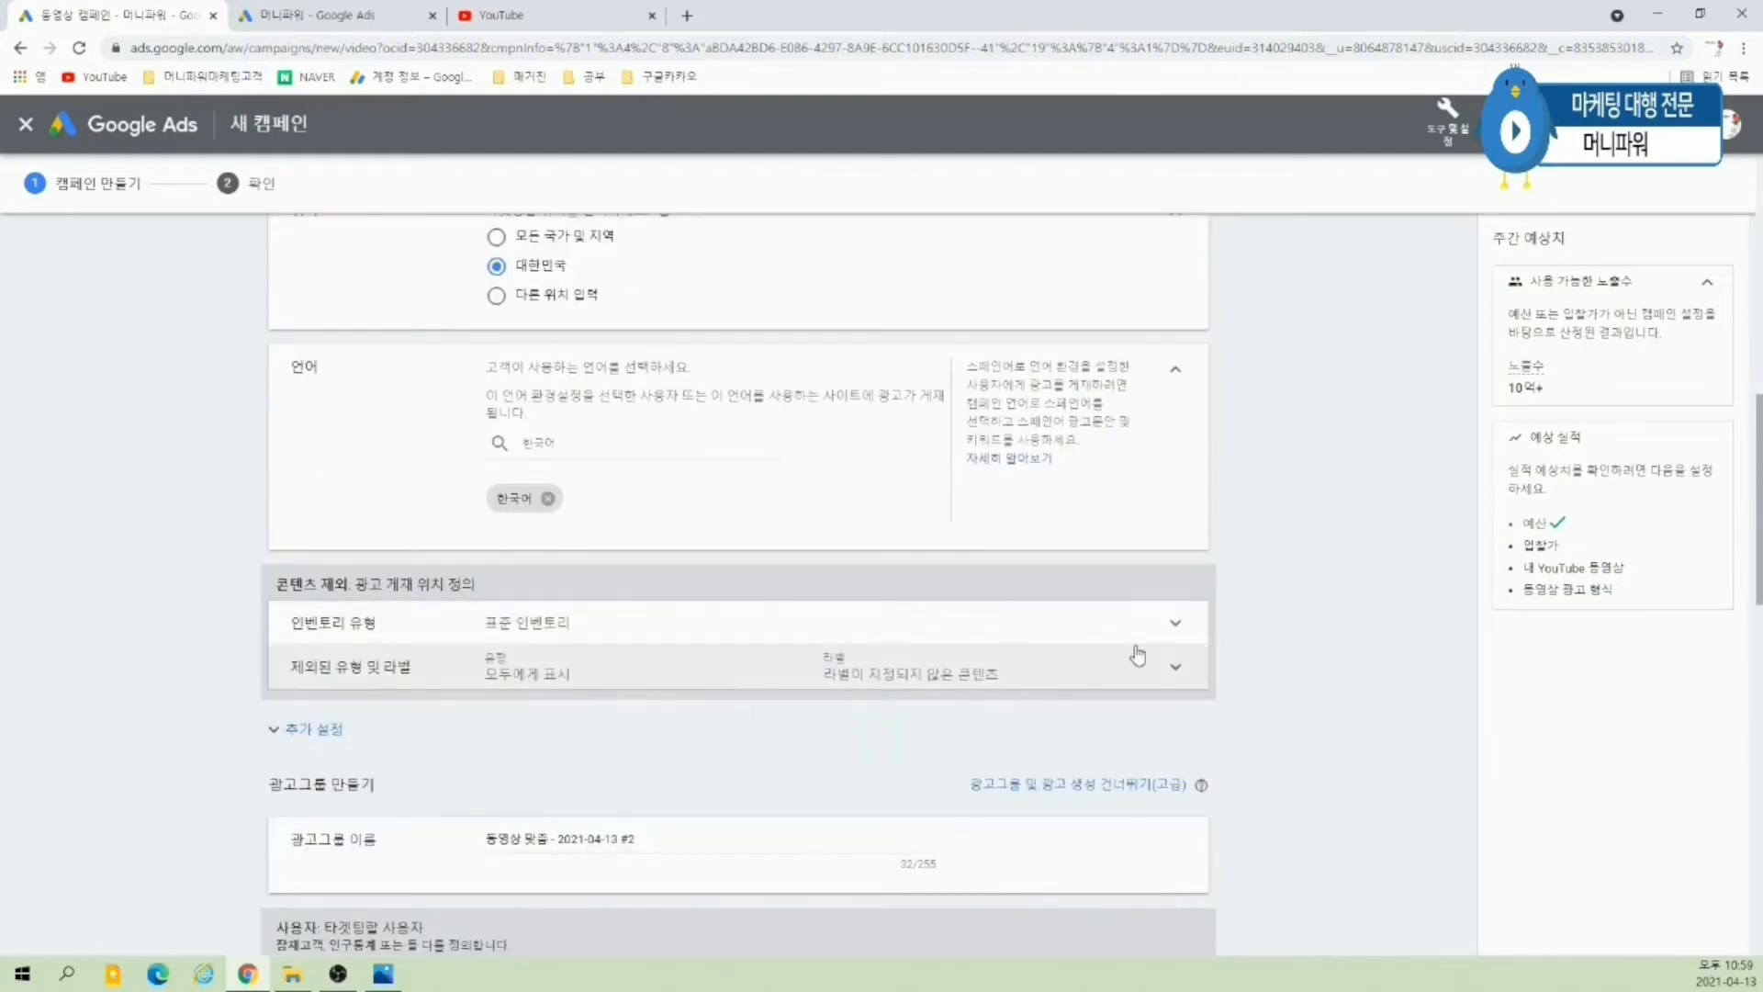
pyautogui.scroll(-2, 622, 681)
pyautogui.scroll(-3, 826, 514)
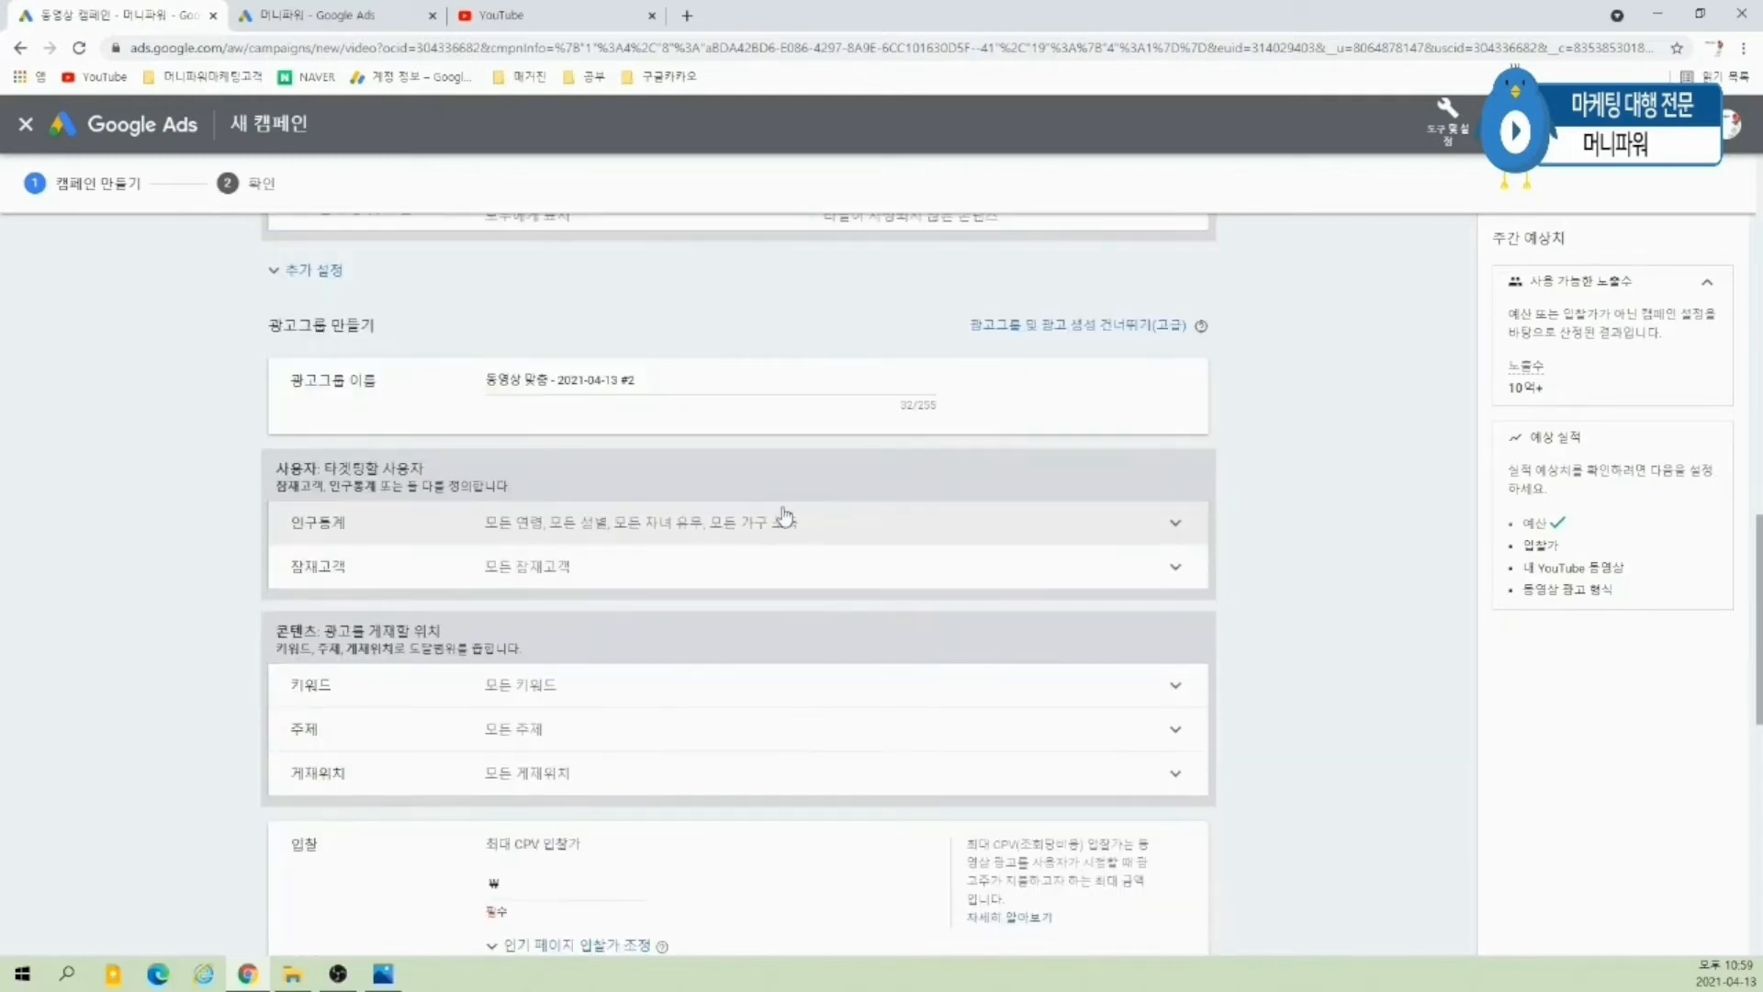
pyautogui.scroll(2, 786, 515)
pyautogui.click(341, 459)
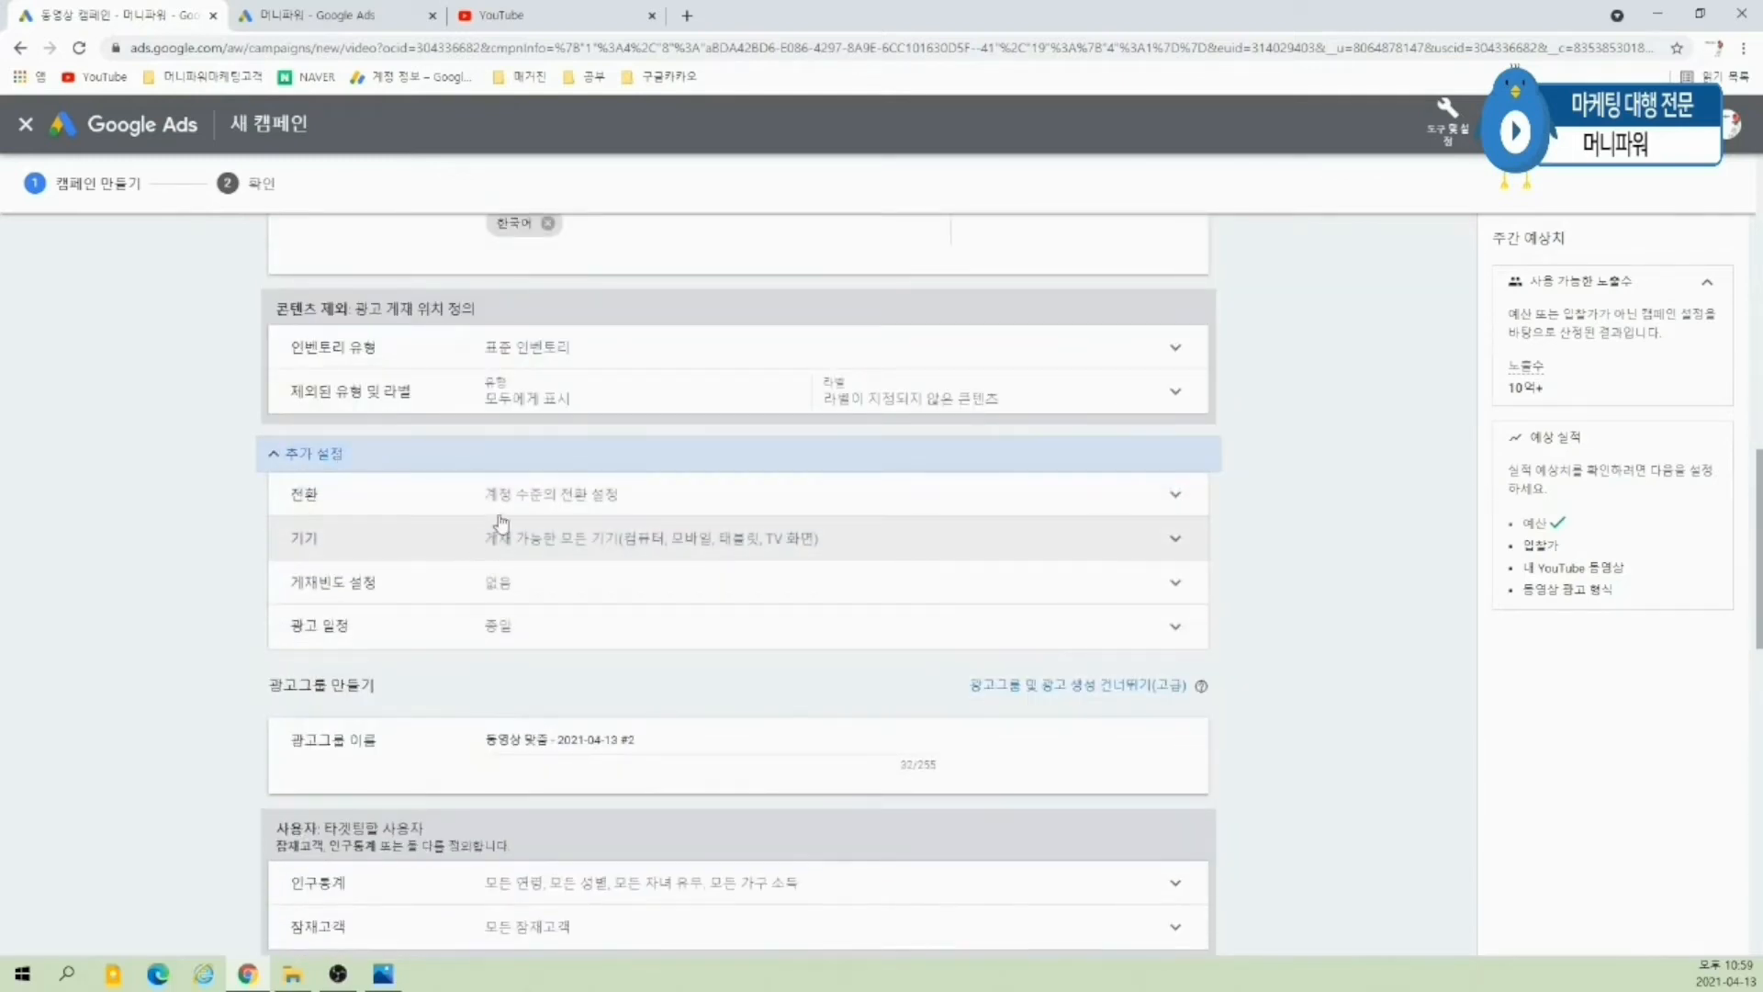
pyautogui.click(1143, 508)
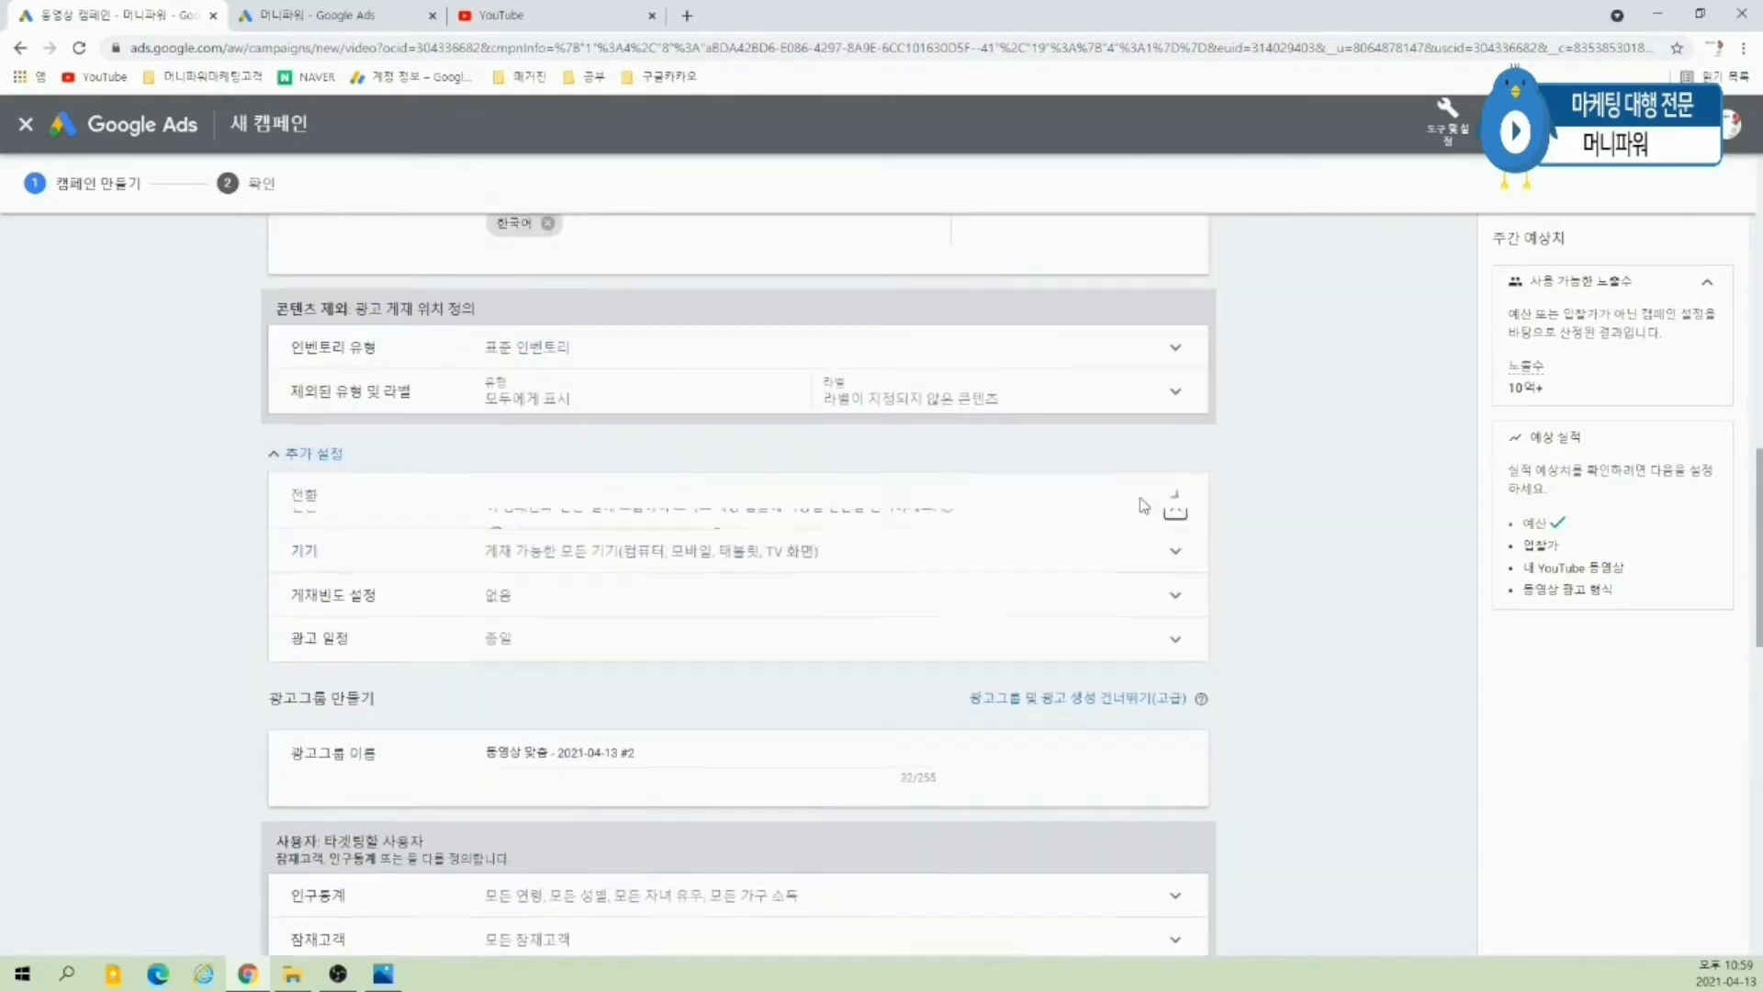
pyautogui.click(1178, 508)
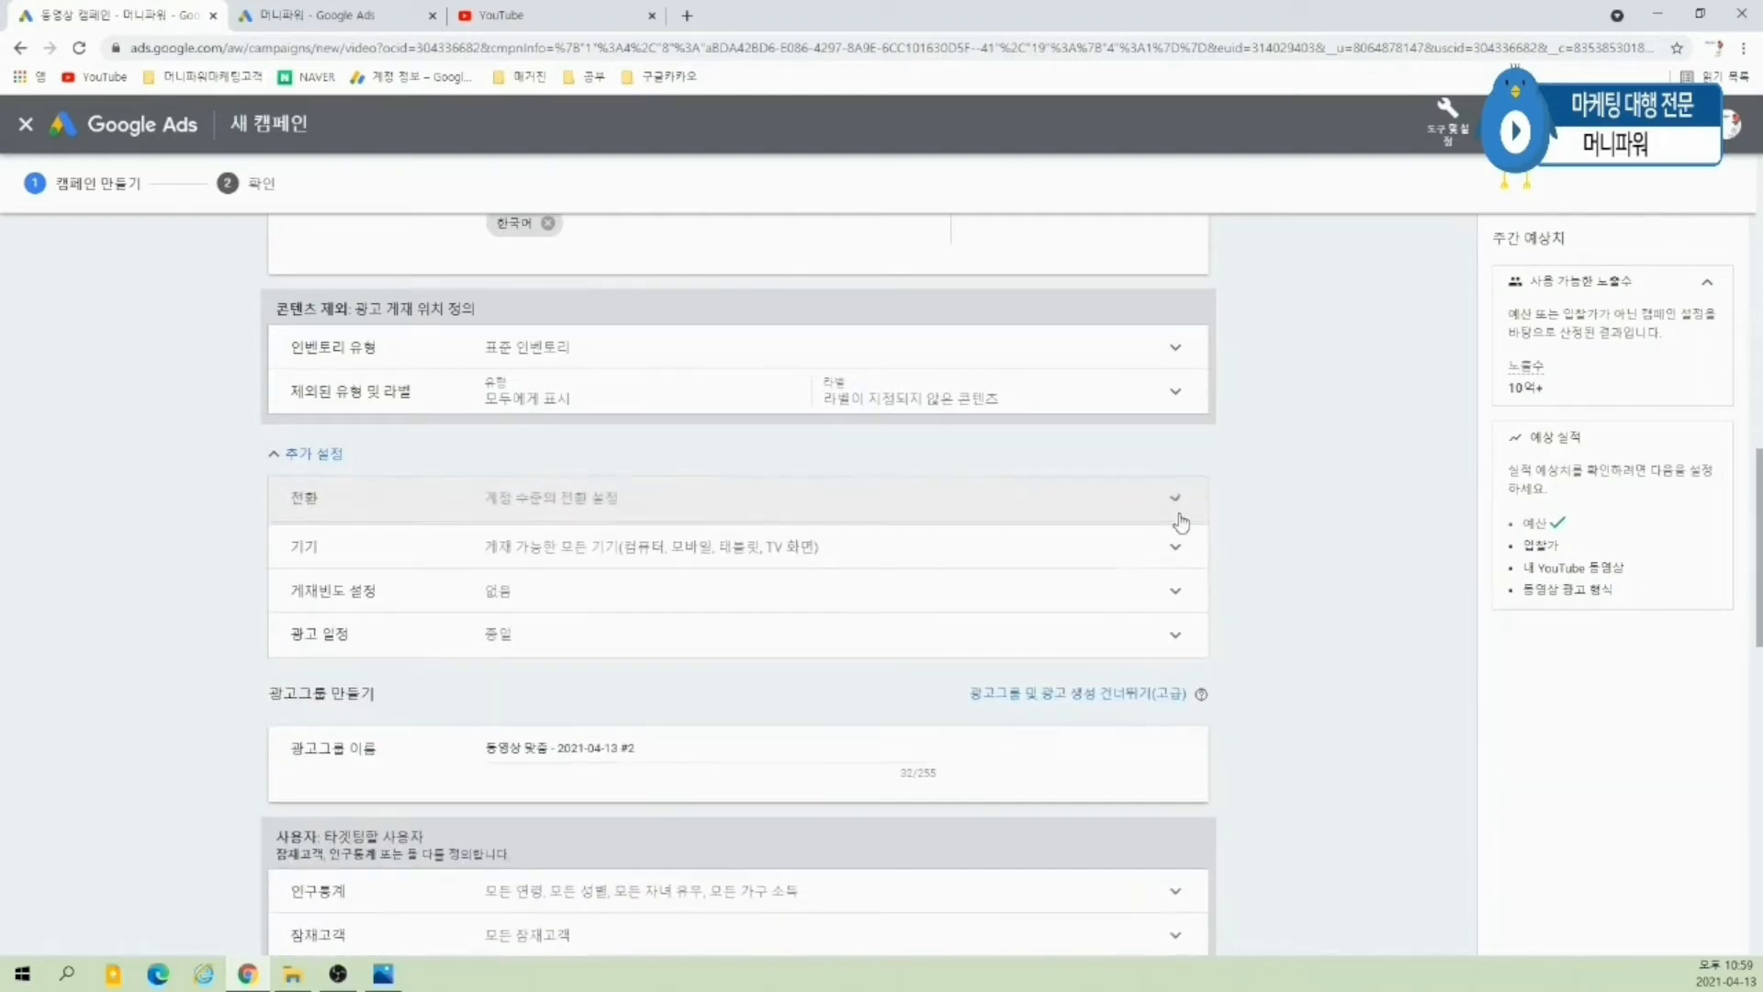
# - In the other Google Ads tab, open the conversion actions list and start a new conversion action to view the available types
pyautogui.click(285, 11)
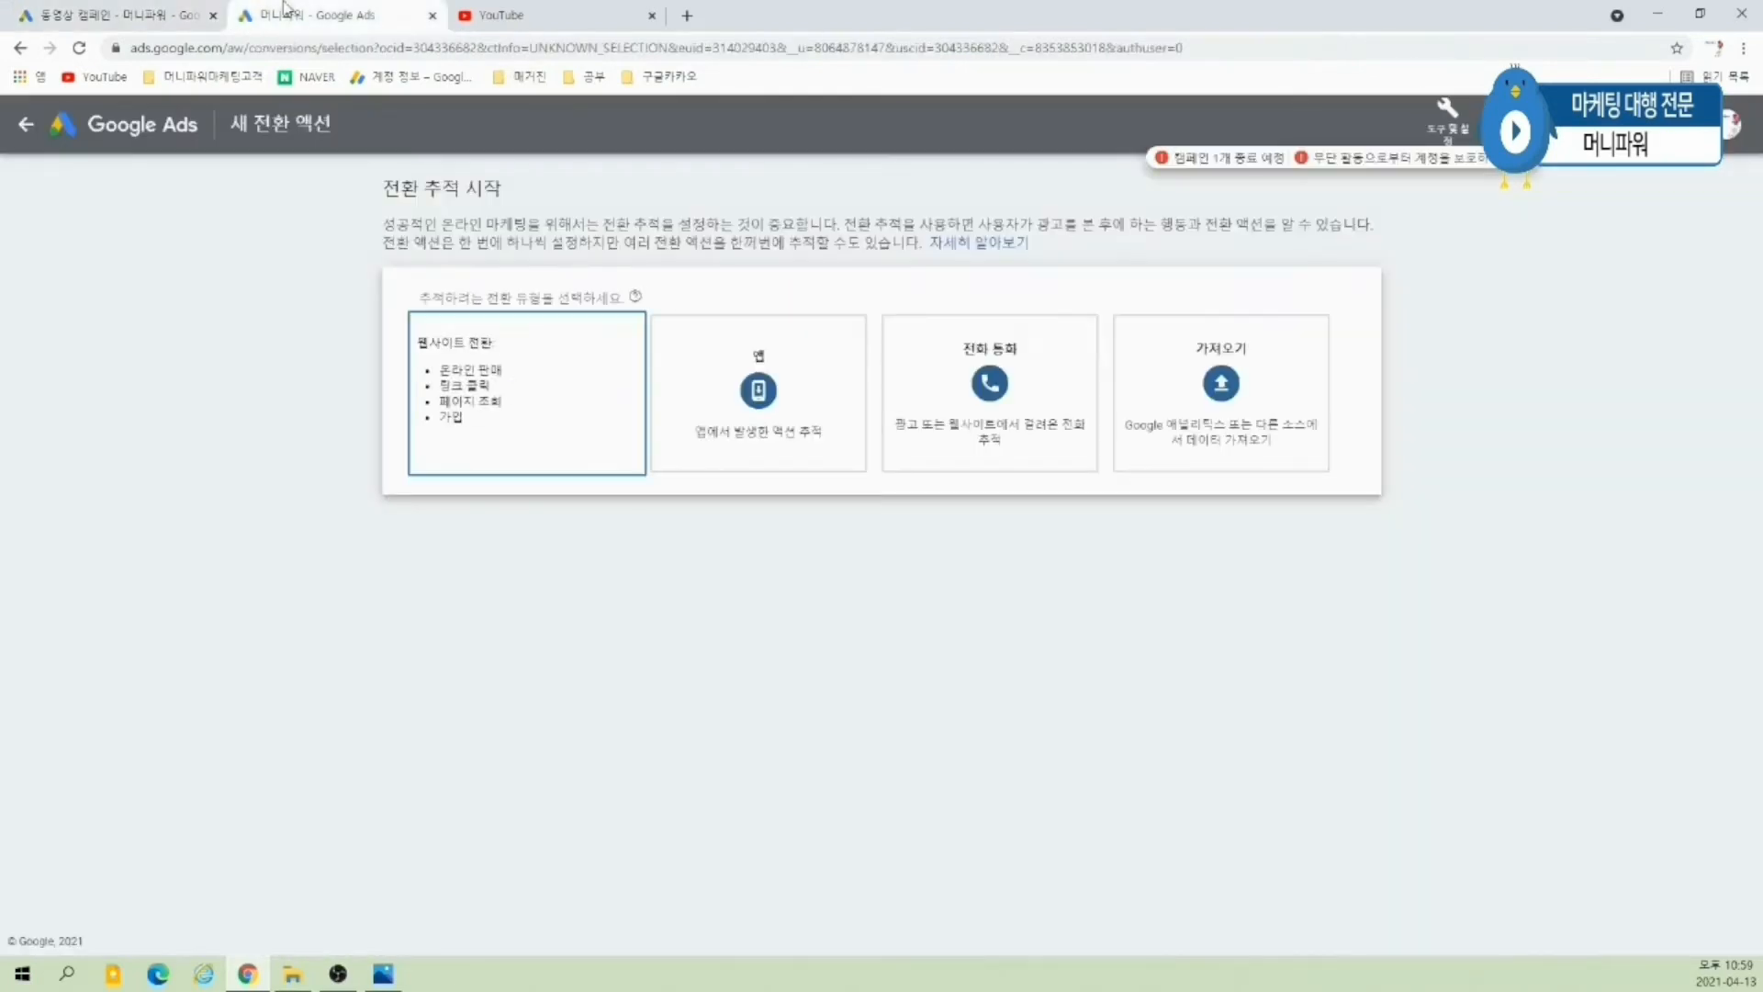
pyautogui.click(1449, 126)
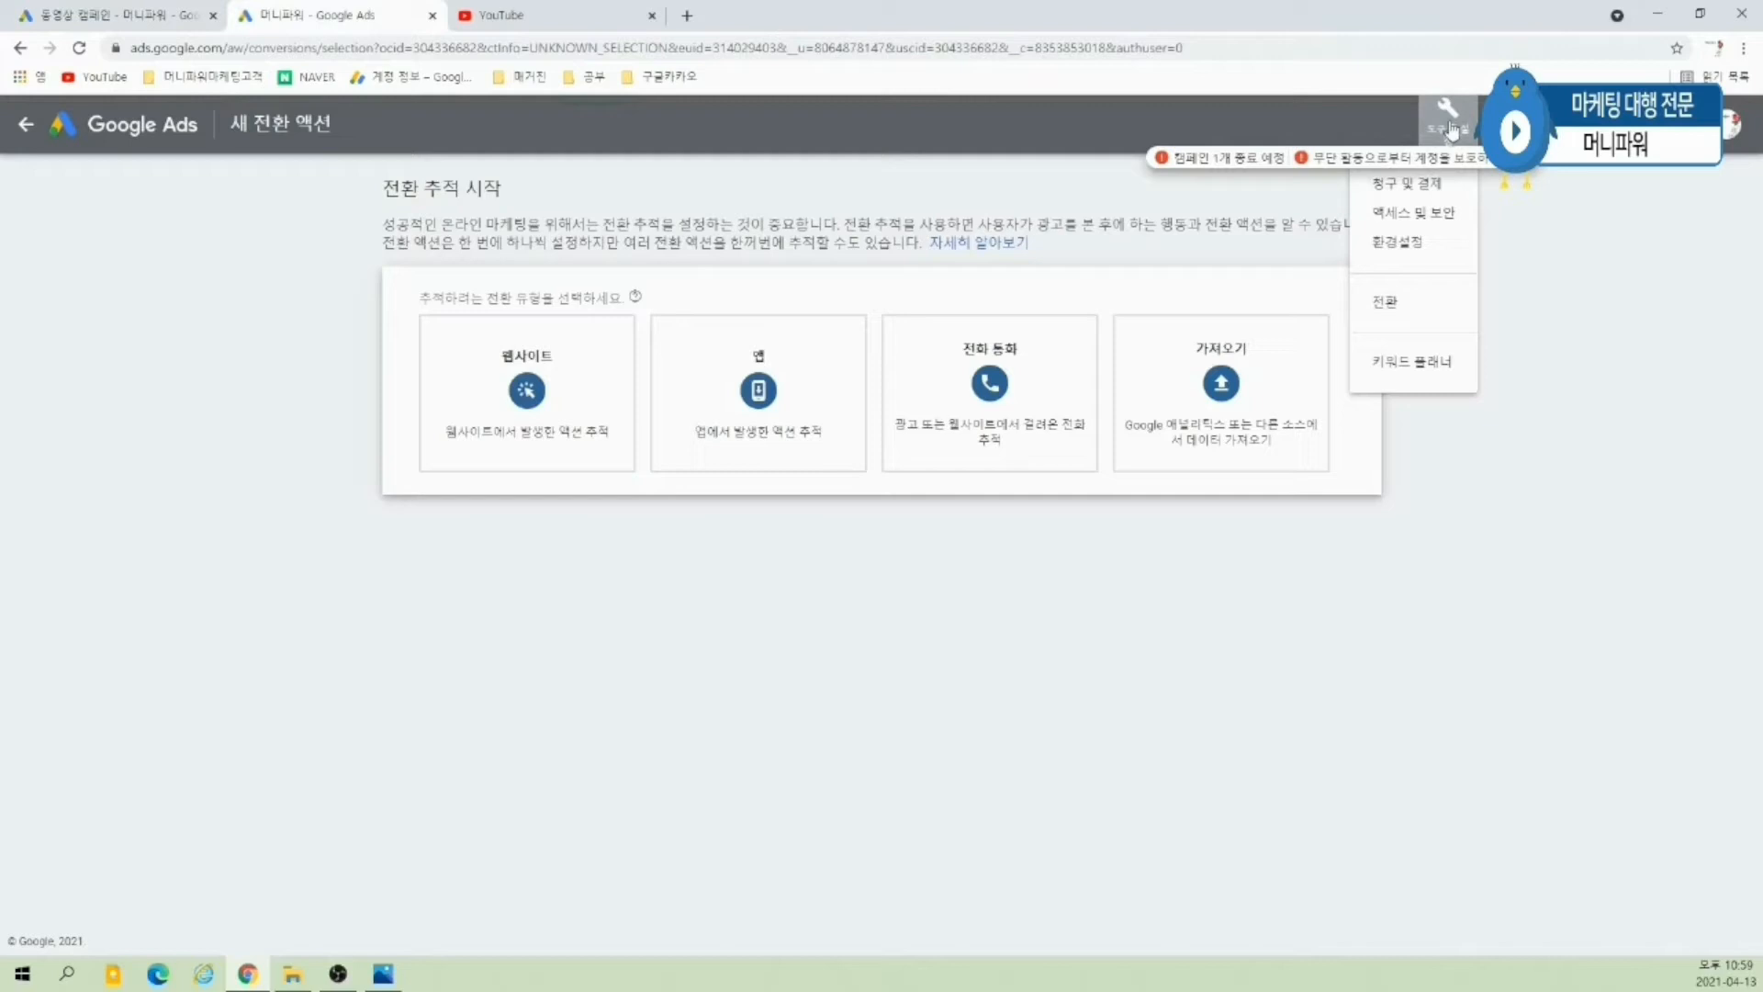
pyautogui.click(1414, 301)
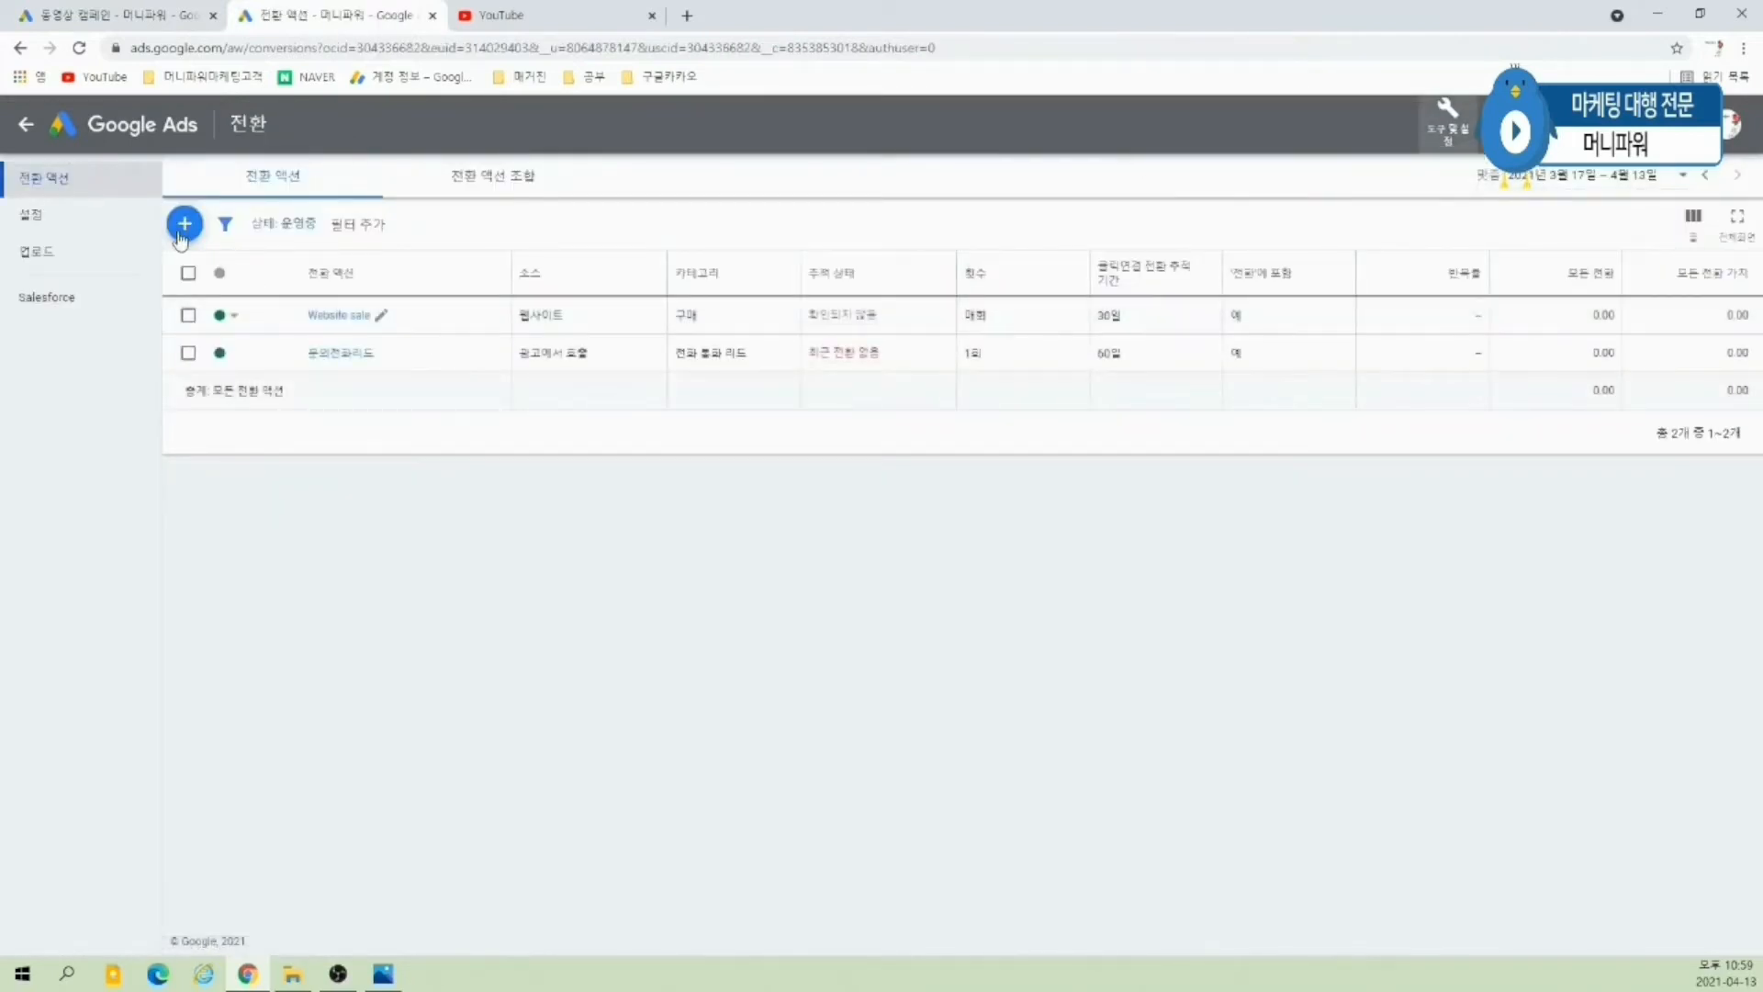
pyautogui.click(185, 223)
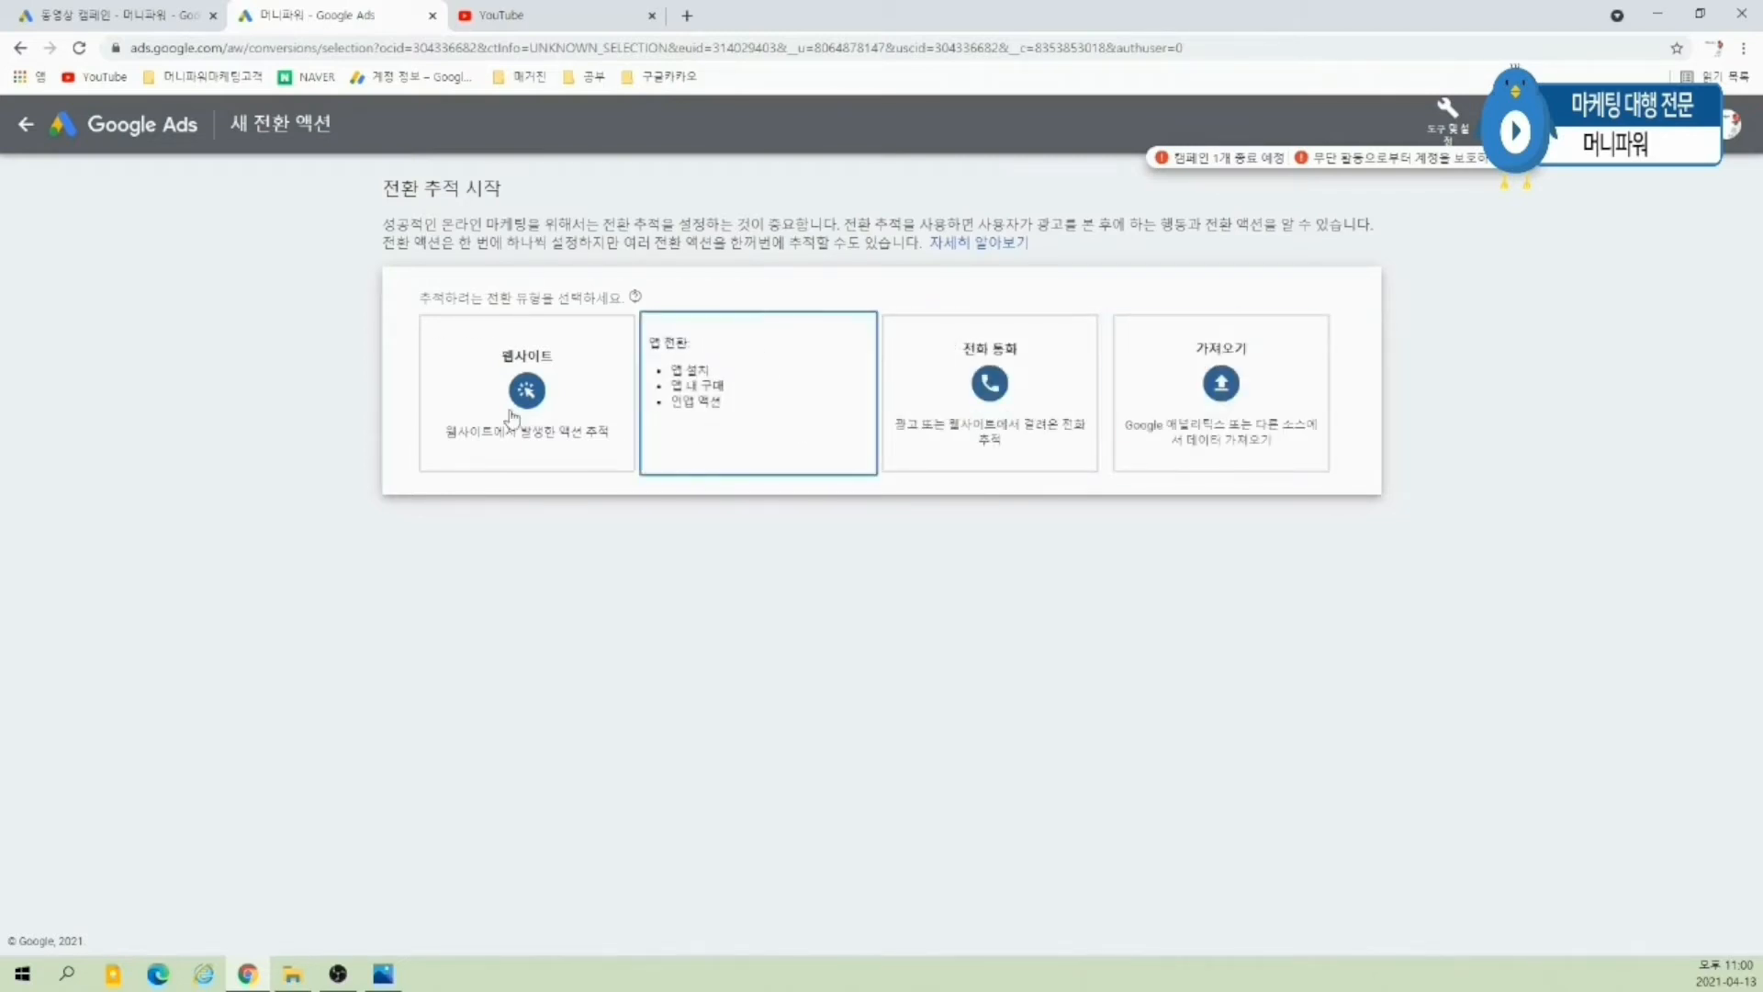
# - Switch back to the campaign tab and set its conversion setting to 이 캠페인에 사용할 전환 액션 선택
pyautogui.click(122, 9)
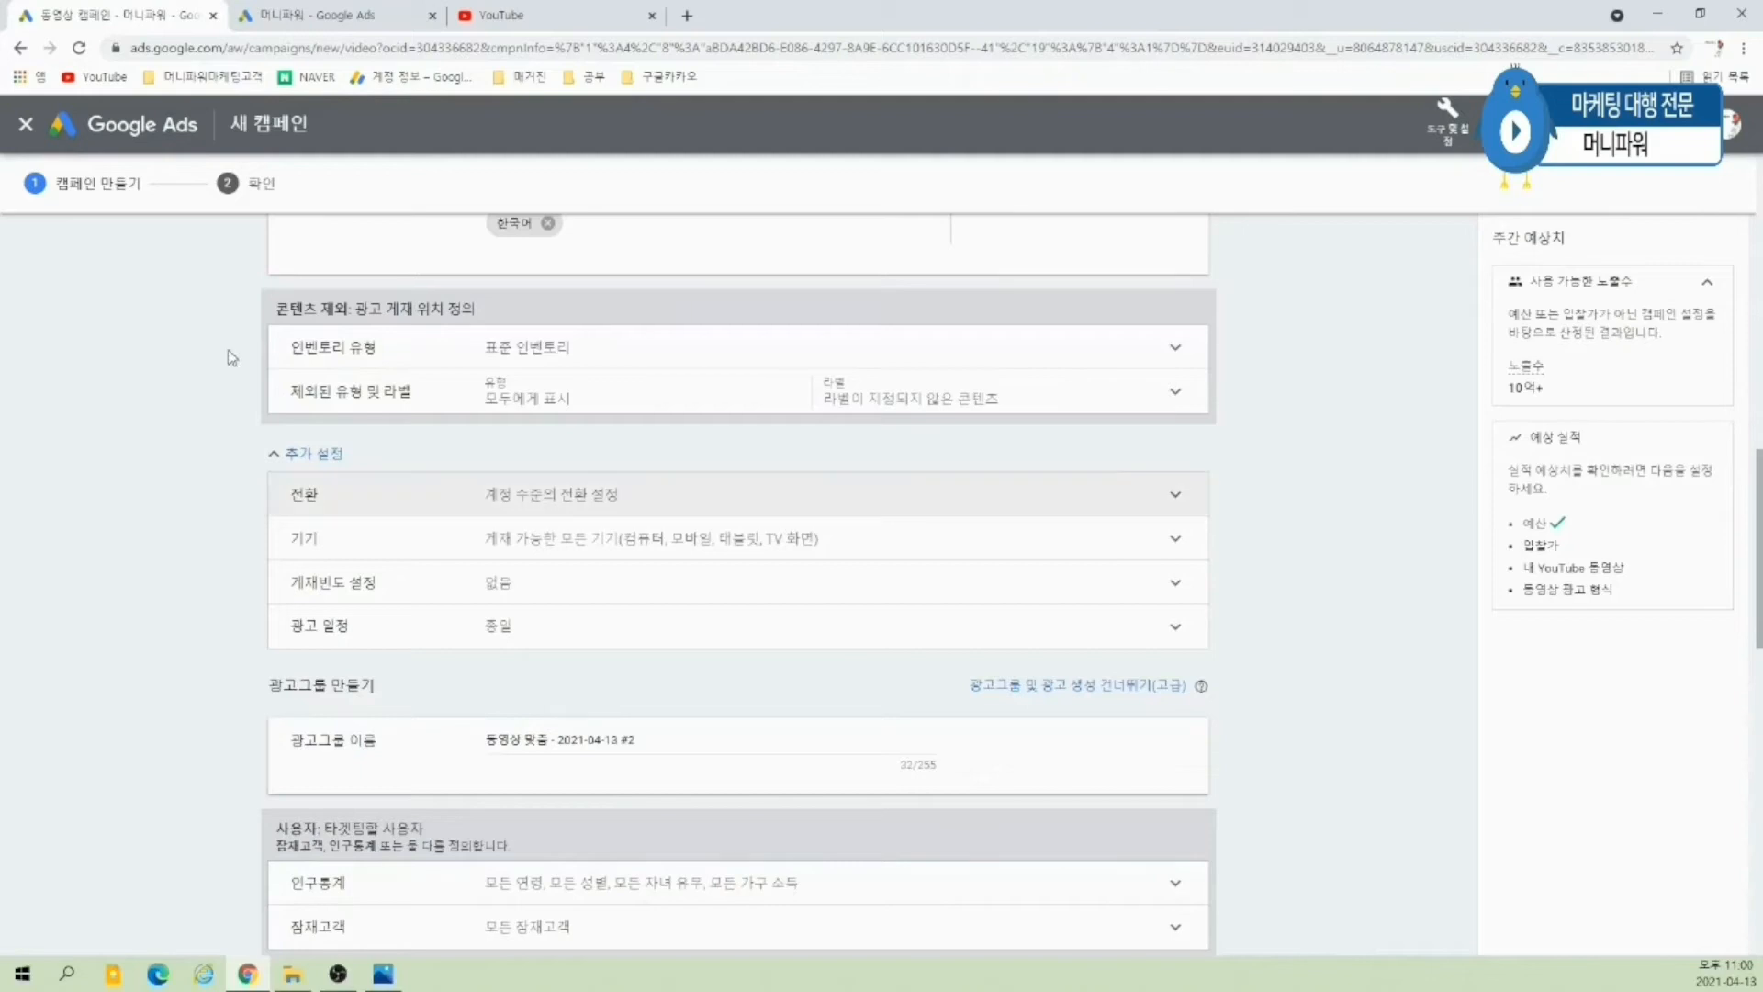
pyautogui.click(1174, 496)
pyautogui.click(606, 576)
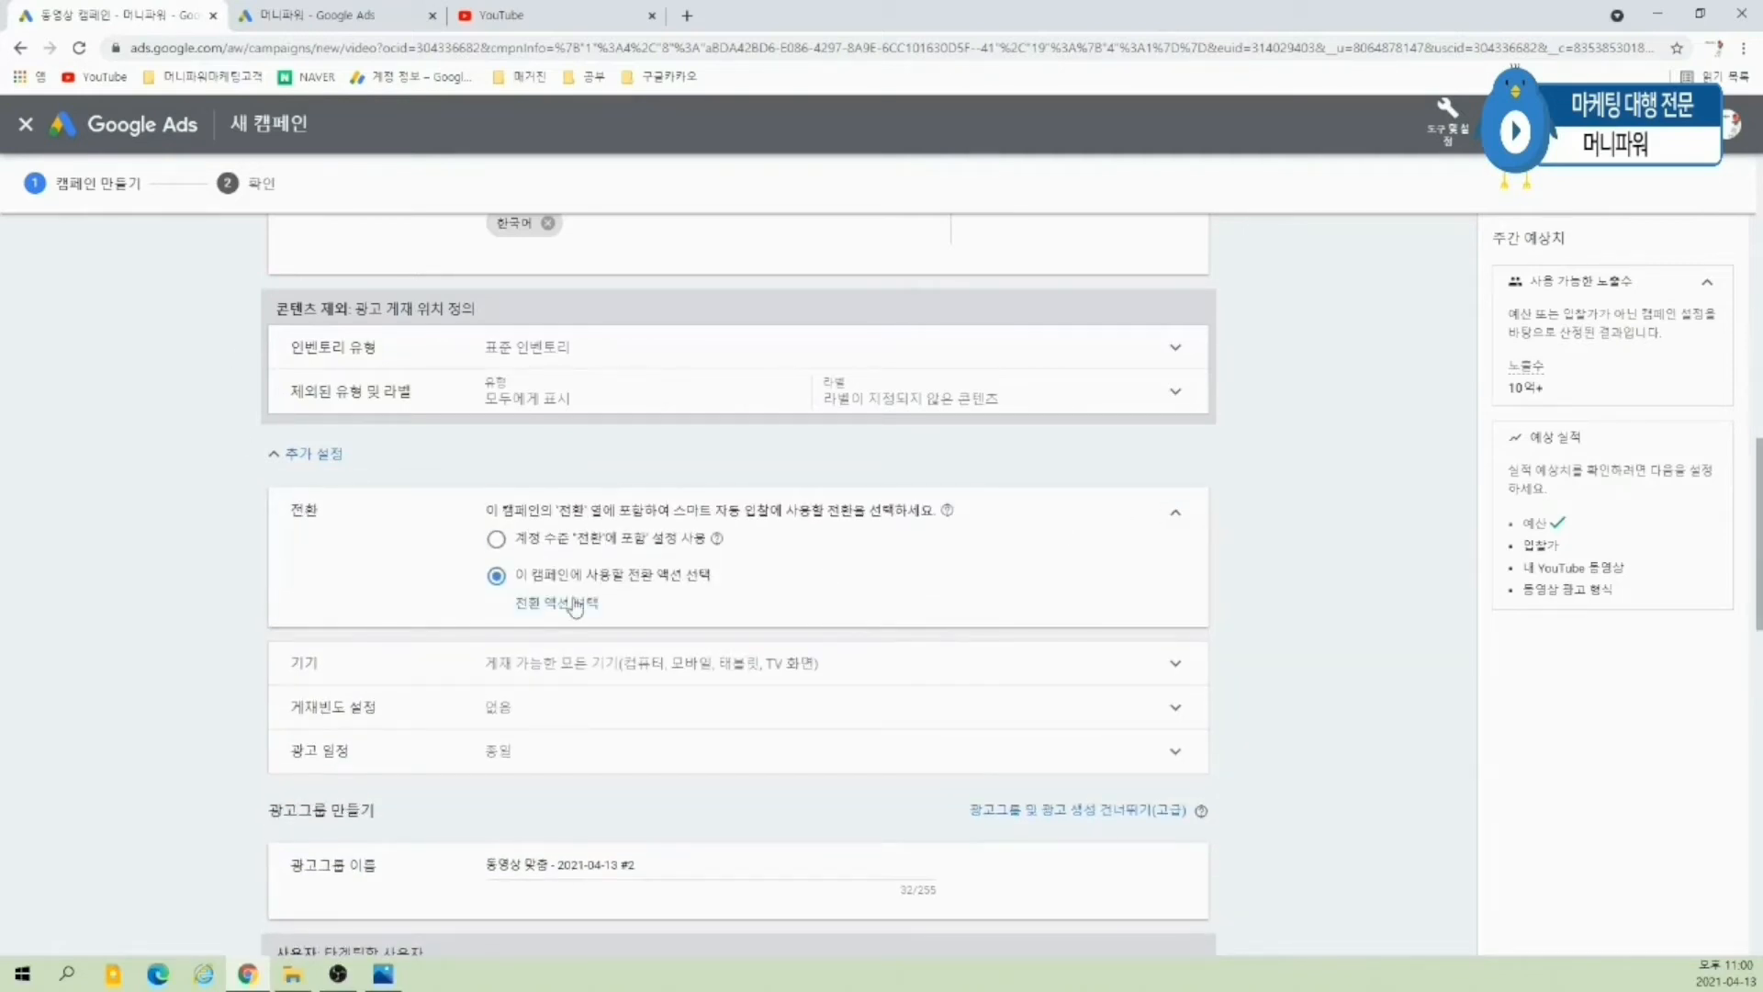
# - Try out selecting 문의전화리드 and Website sale as the campaign's conversion actions, cancel the selection and collapse the conversion settings
pyautogui.click(573, 604)
pyautogui.click(584, 503)
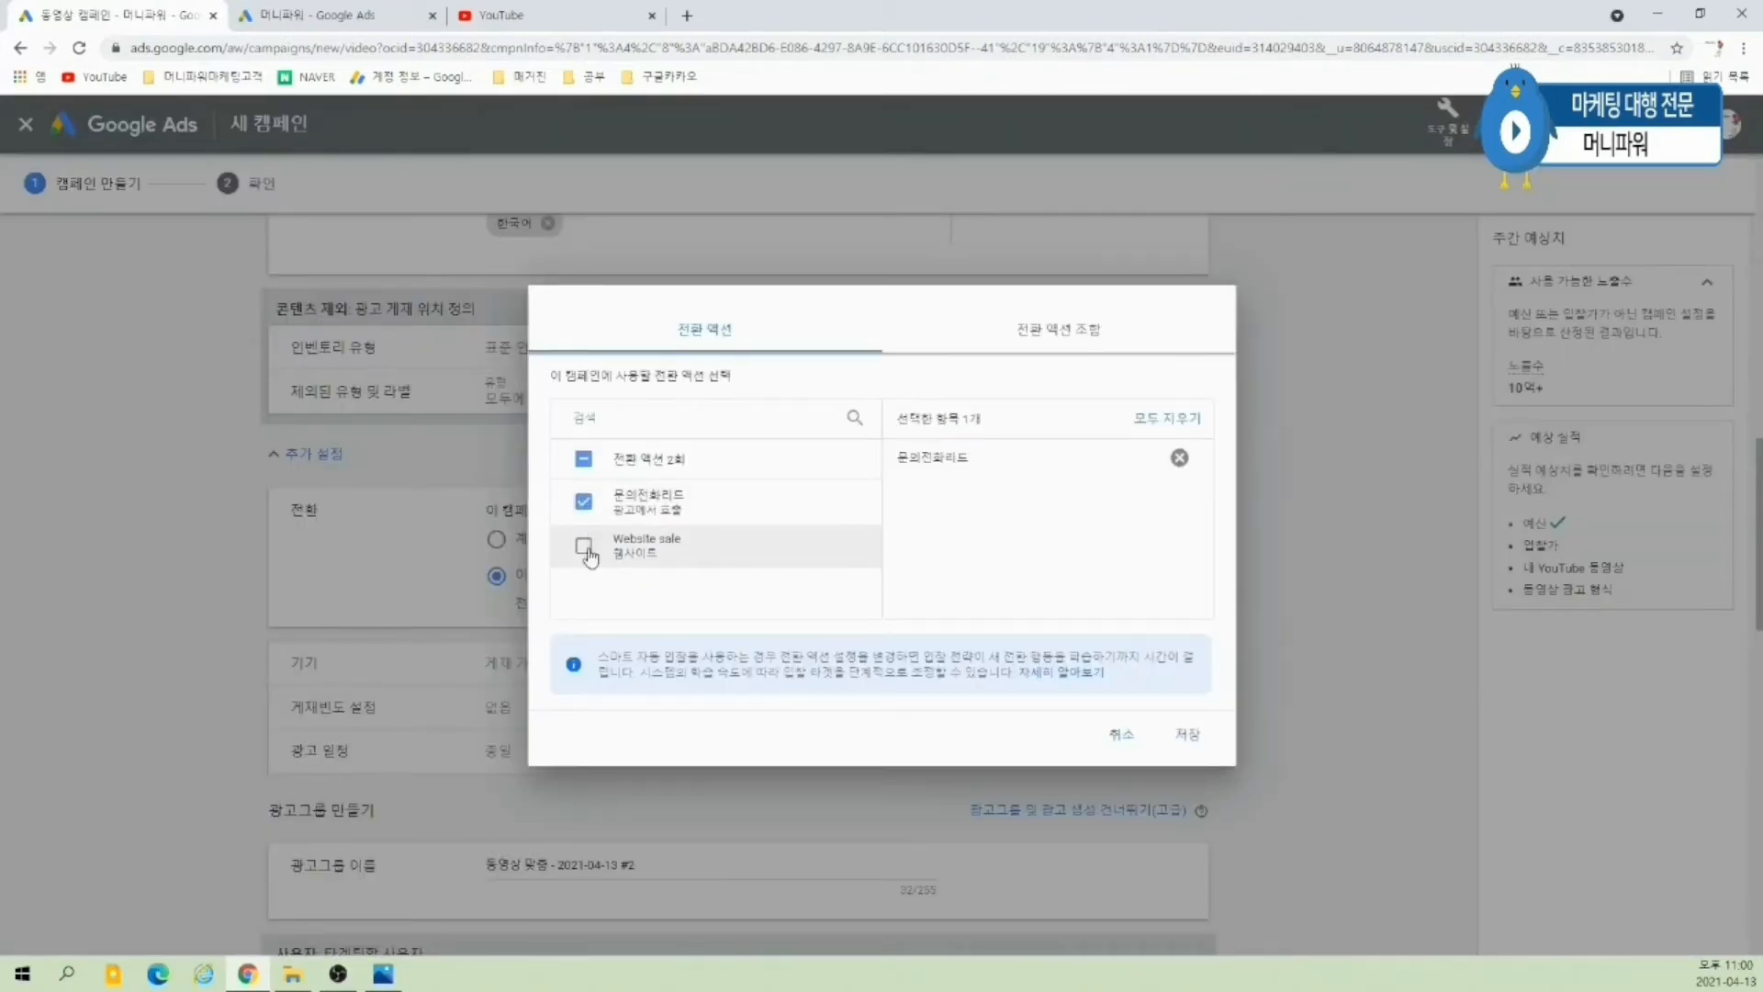
pyautogui.click(584, 545)
pyautogui.click(588, 413)
pyautogui.click(1114, 733)
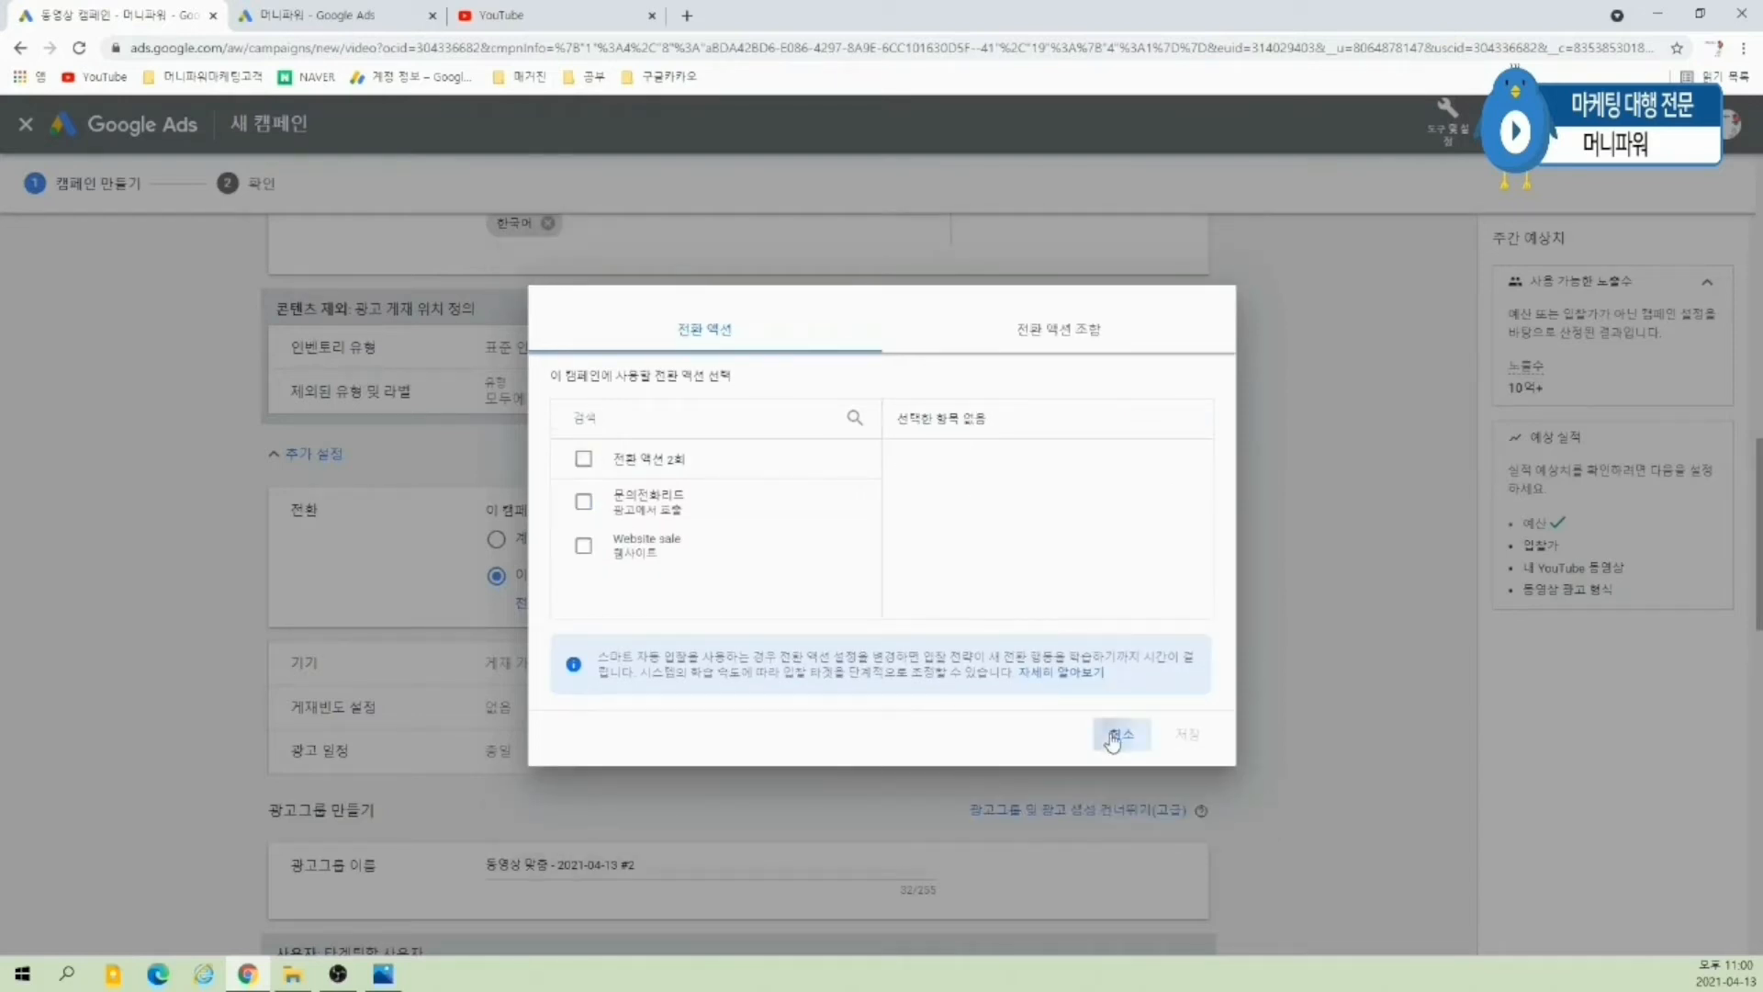
pyautogui.click(1179, 515)
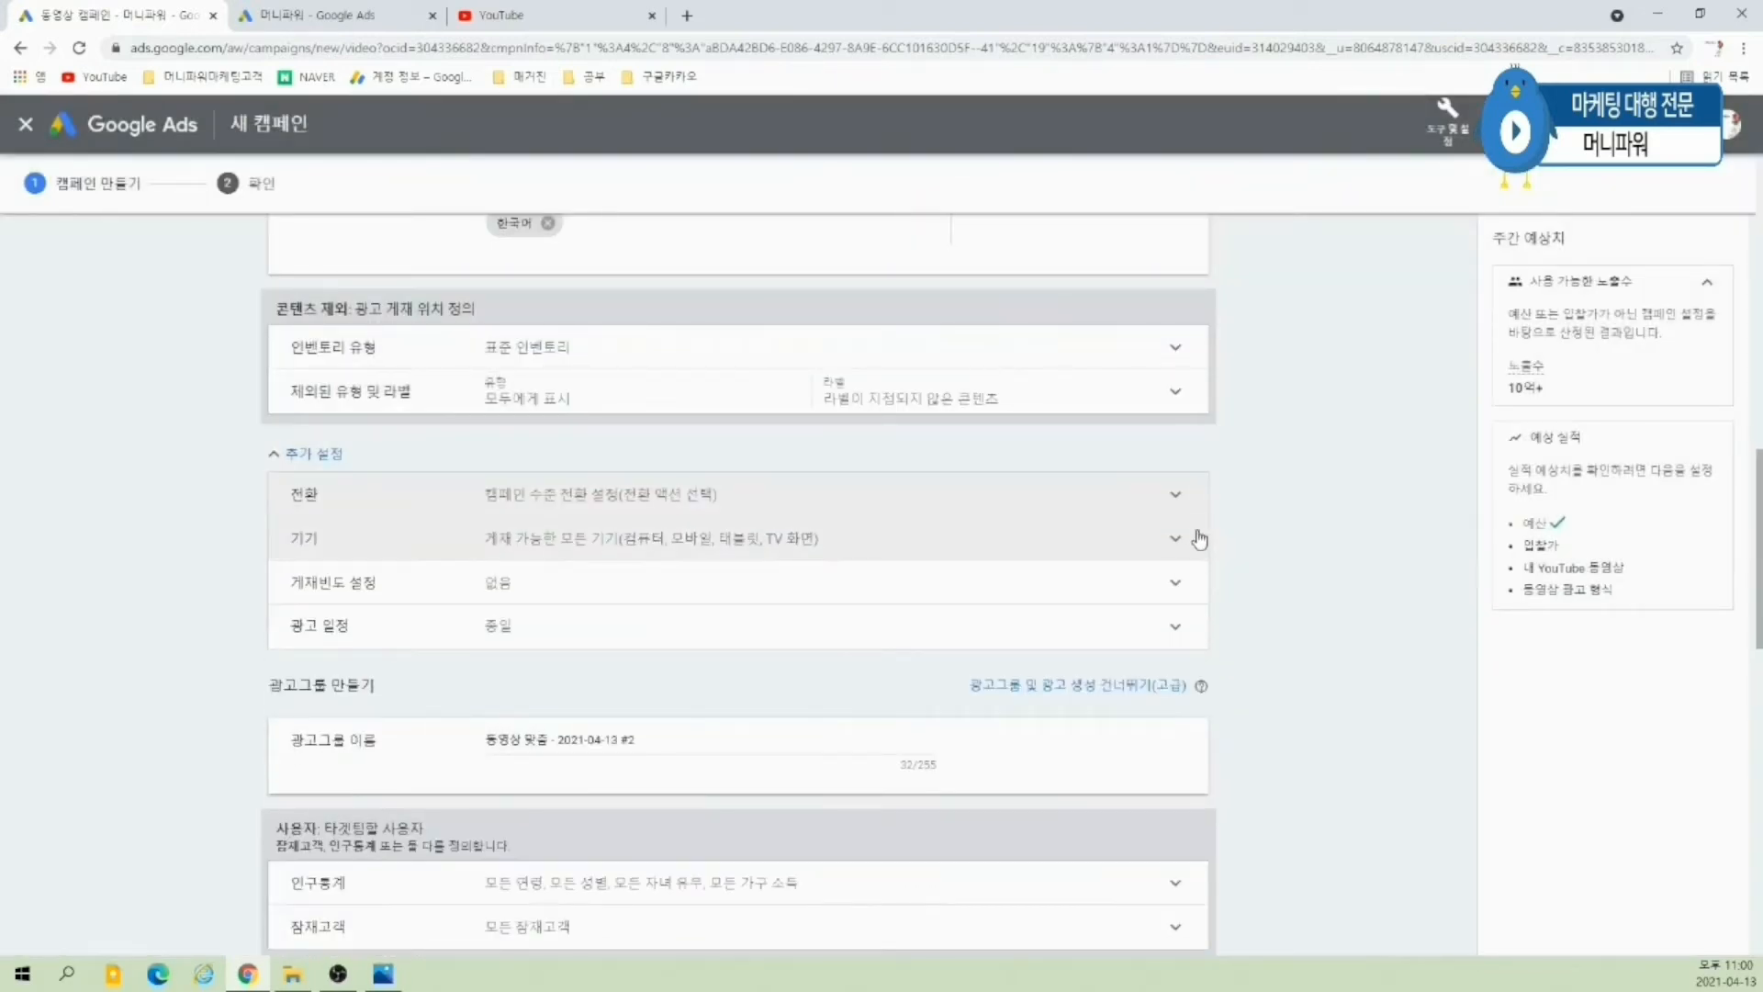
# - Switch the campaign's device setting (기기) to 특정 기기 타겟팅 설정 and look at the available operating systems (운영체제)
pyautogui.scroll(-1, 1181, 532)
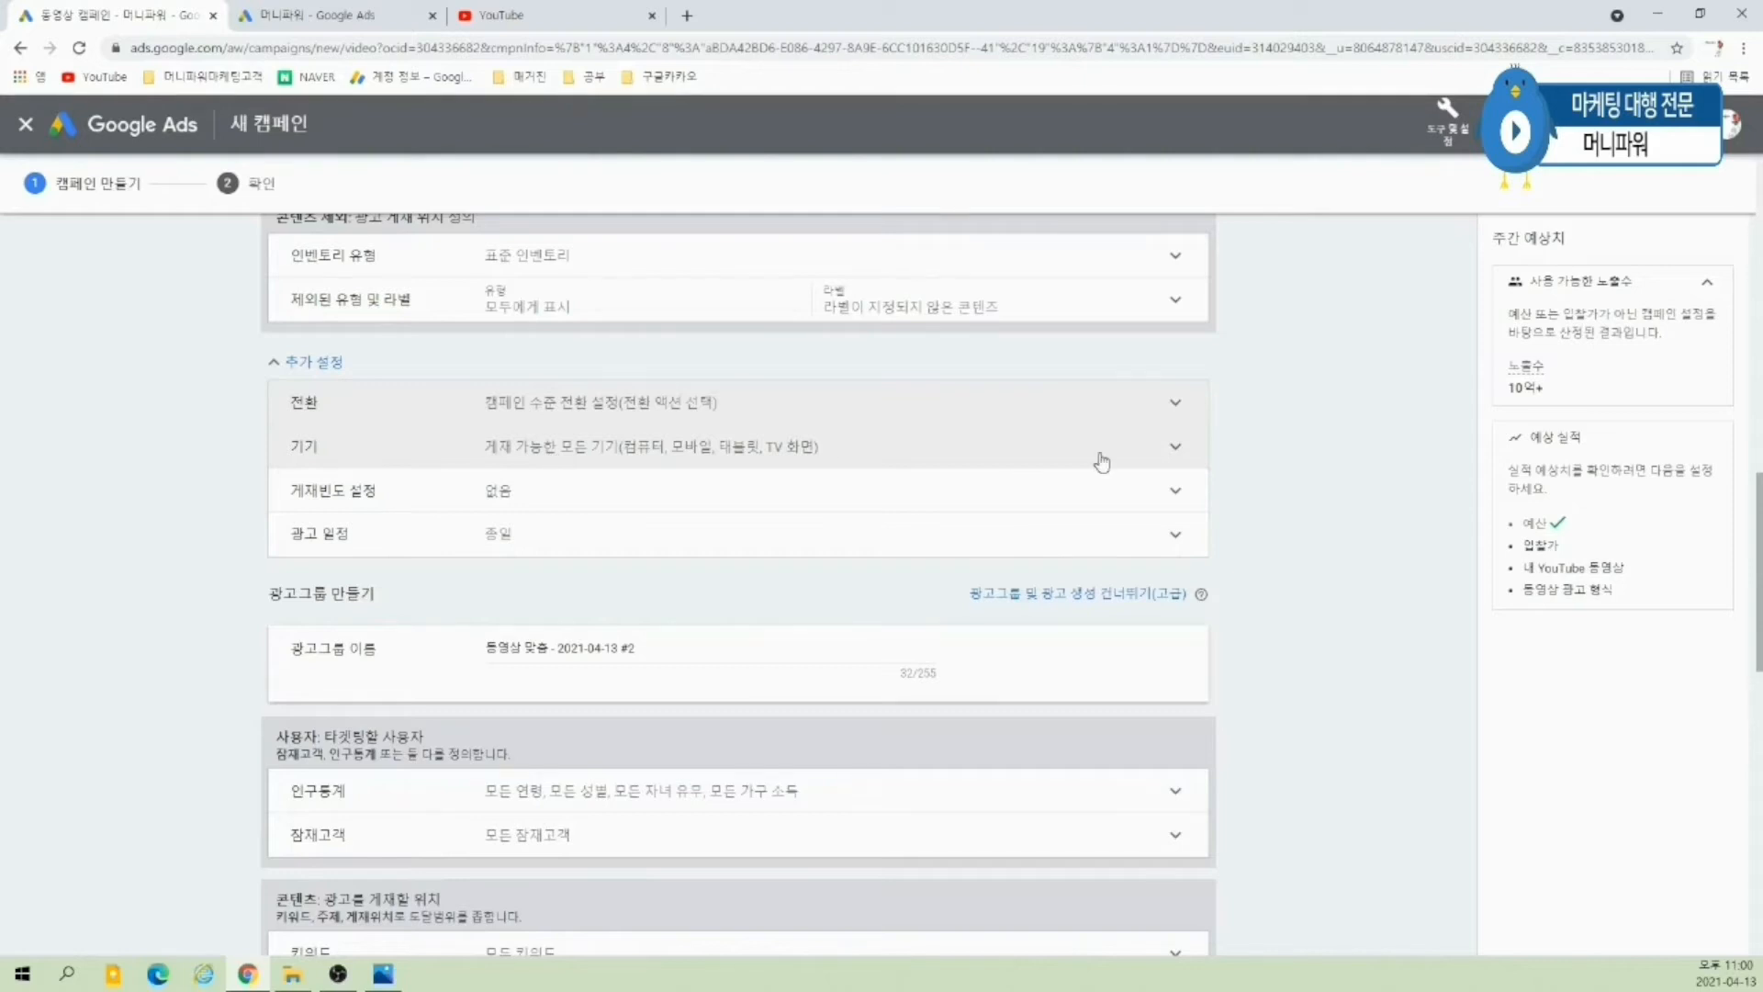
pyautogui.click(1190, 448)
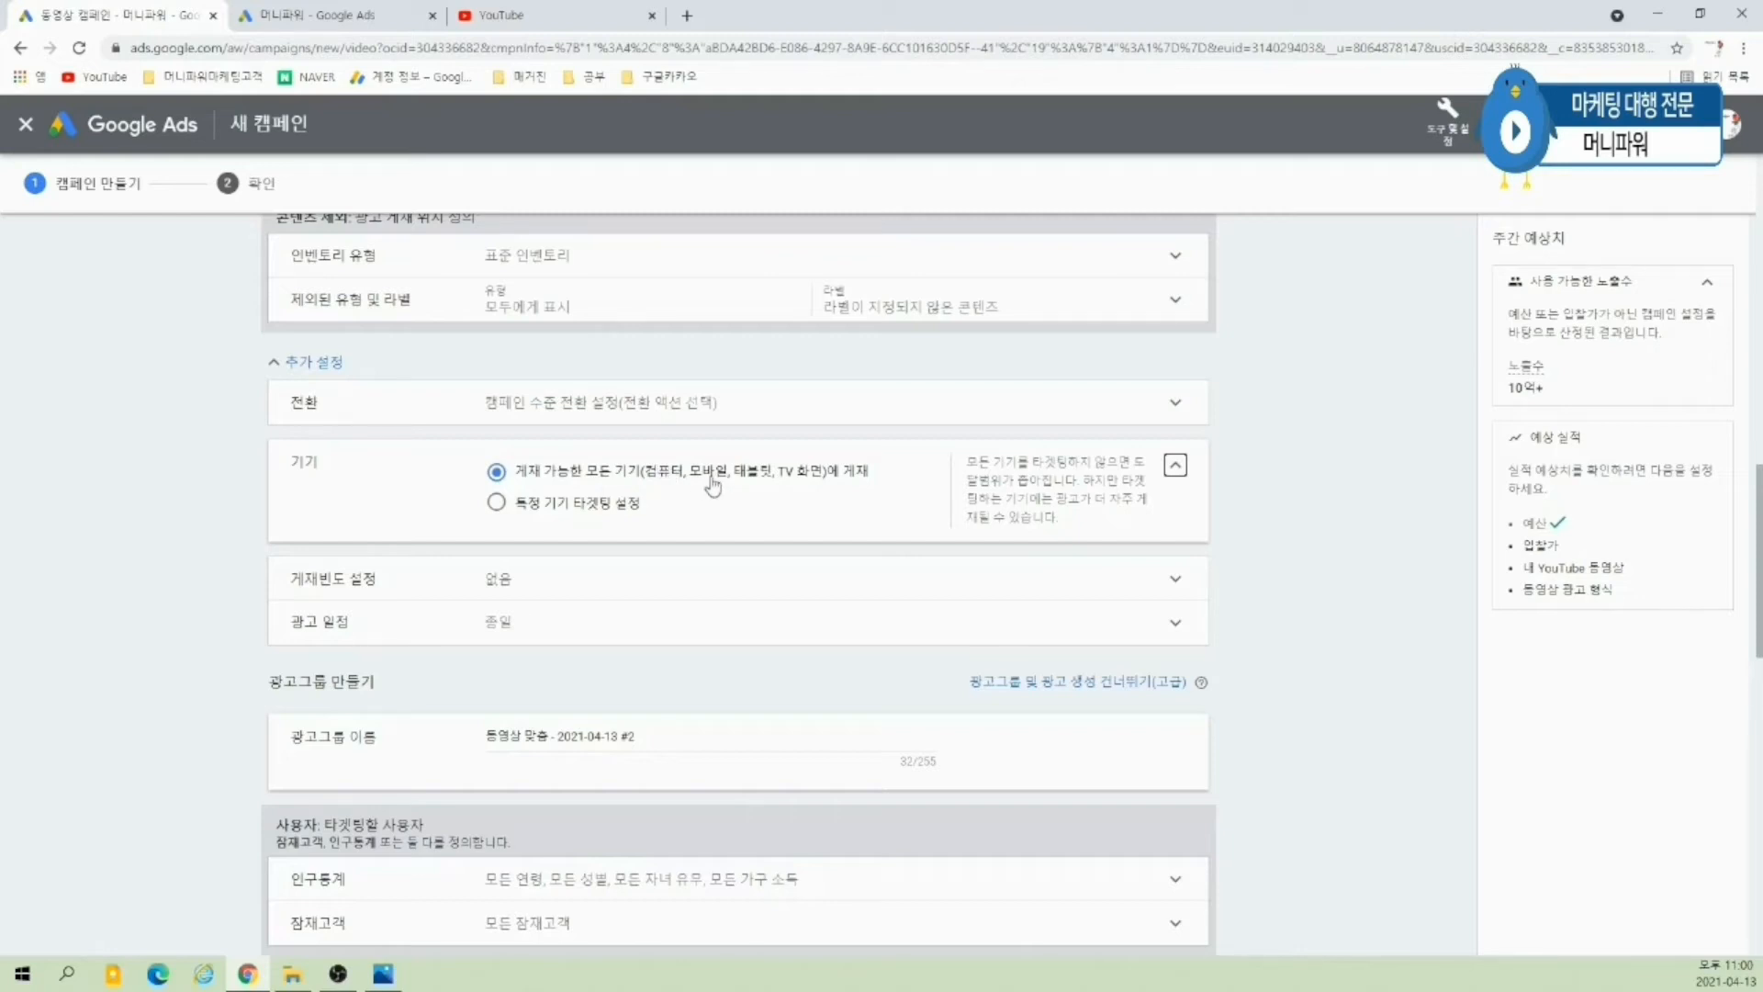
pyautogui.click(497, 503)
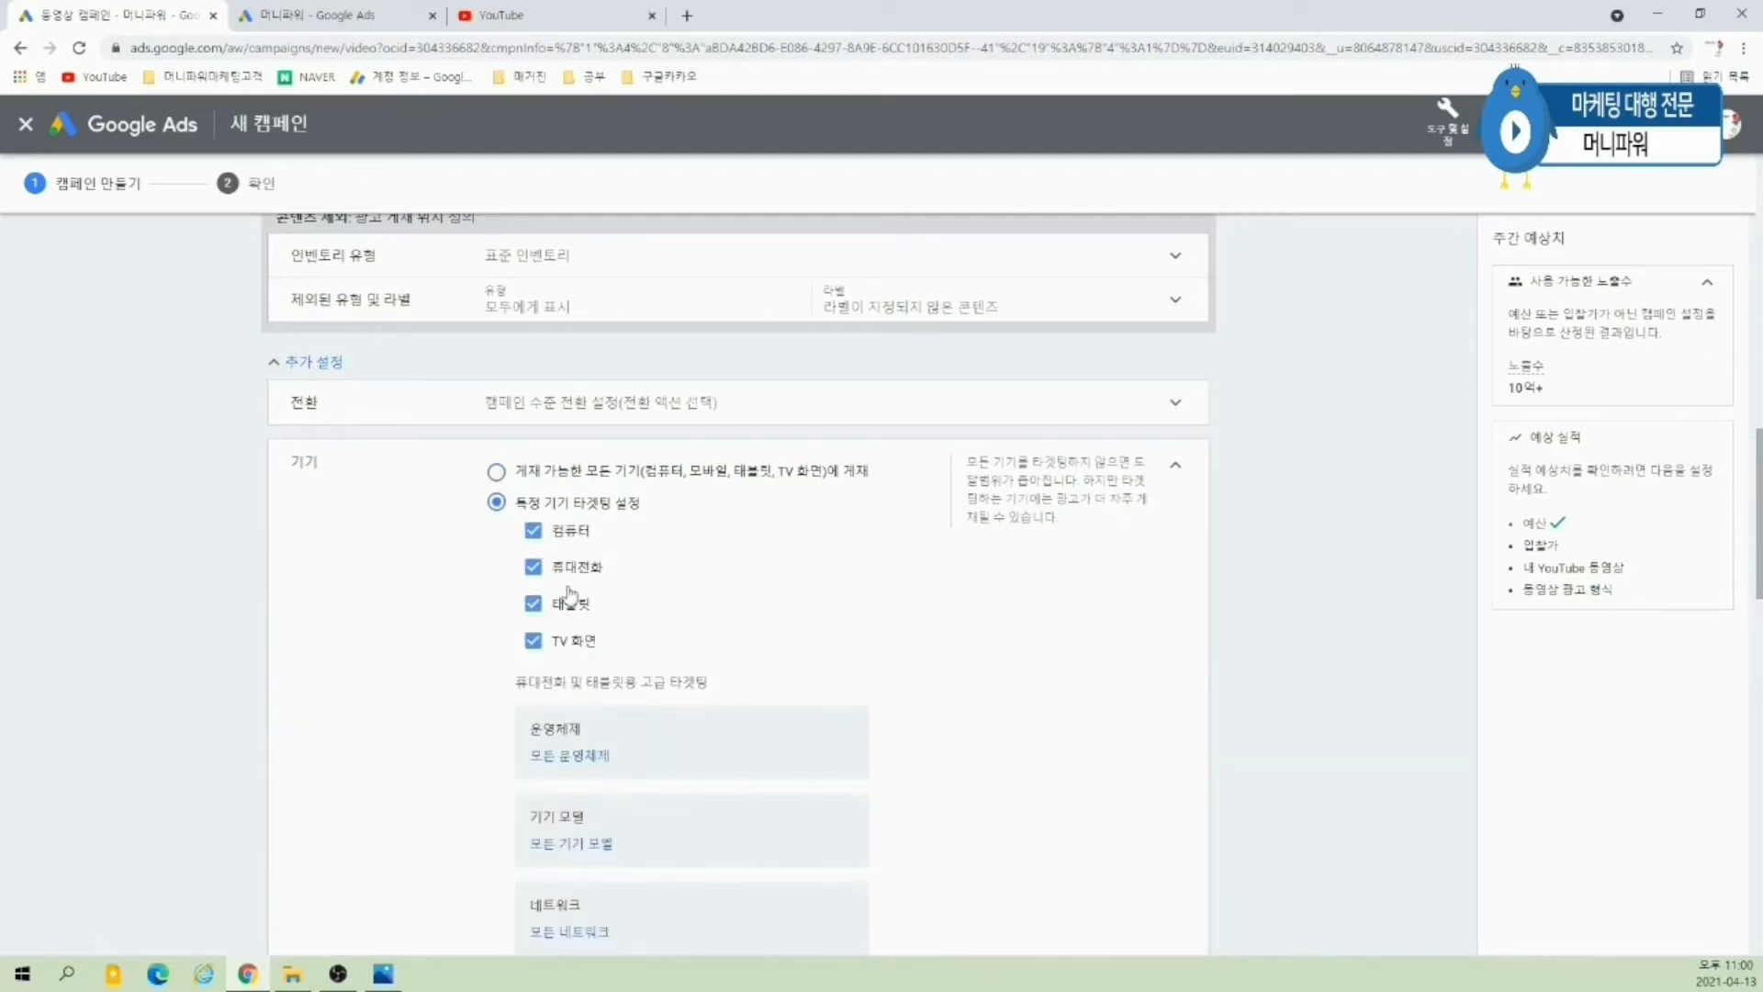
pyautogui.scroll(-2, 567, 593)
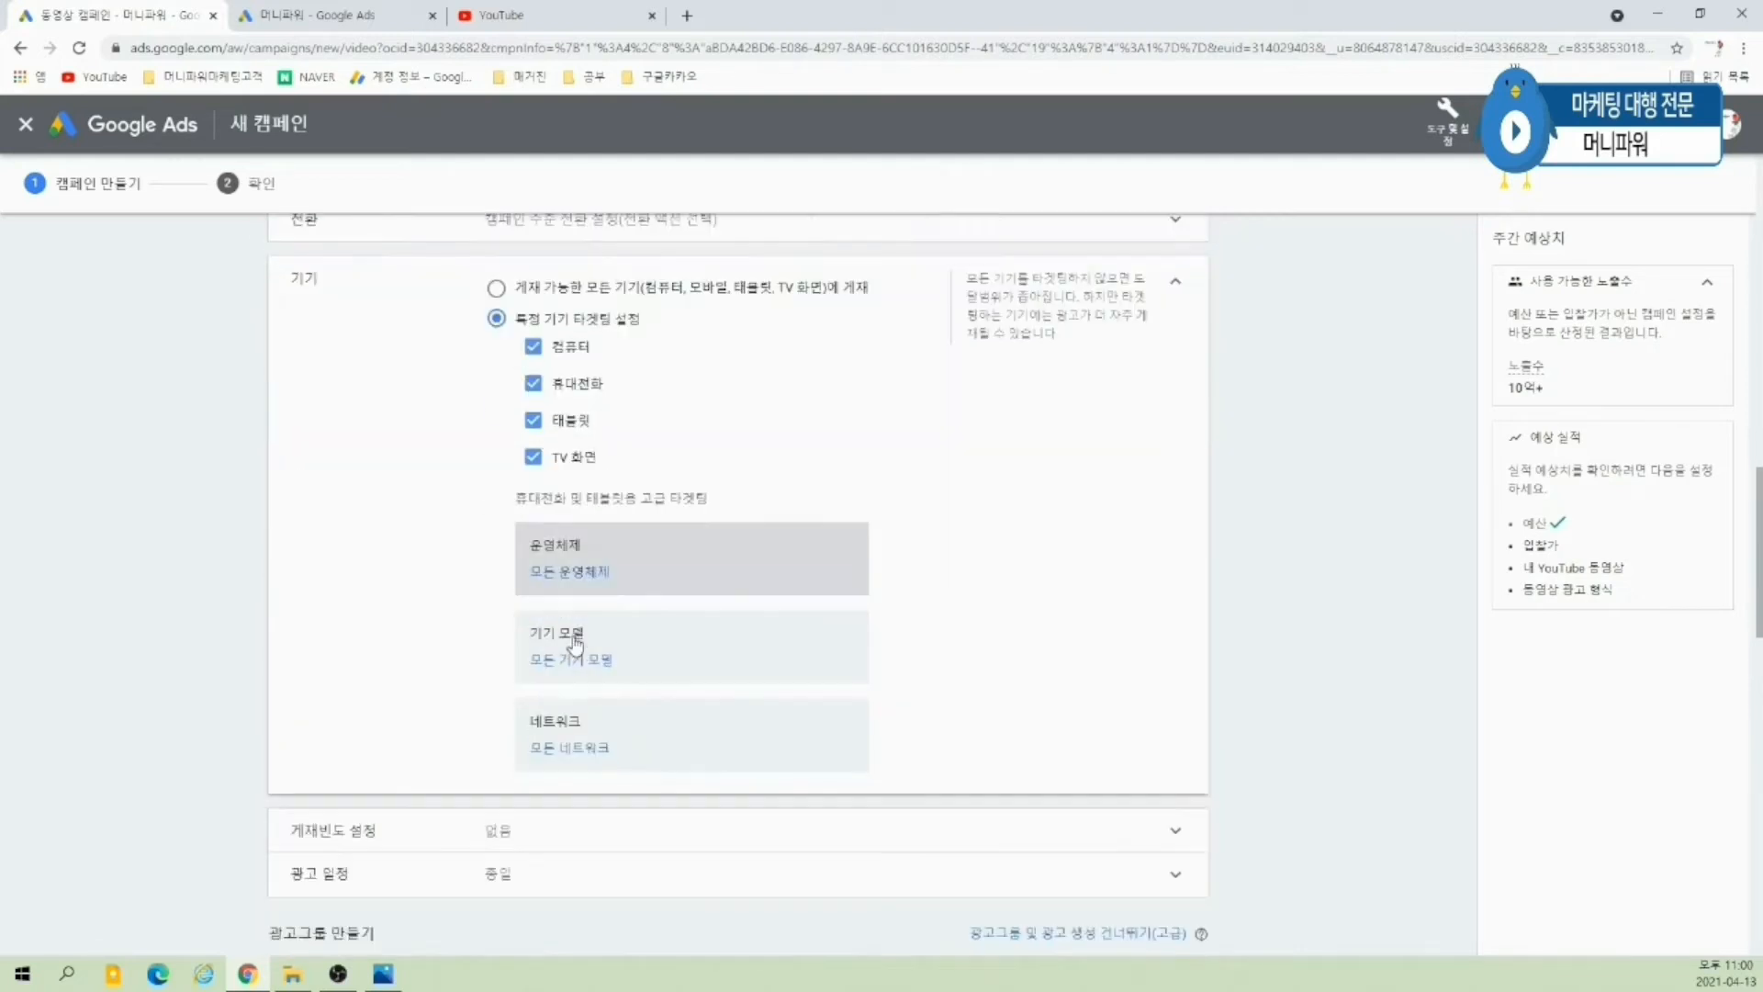
pyautogui.click(592, 565)
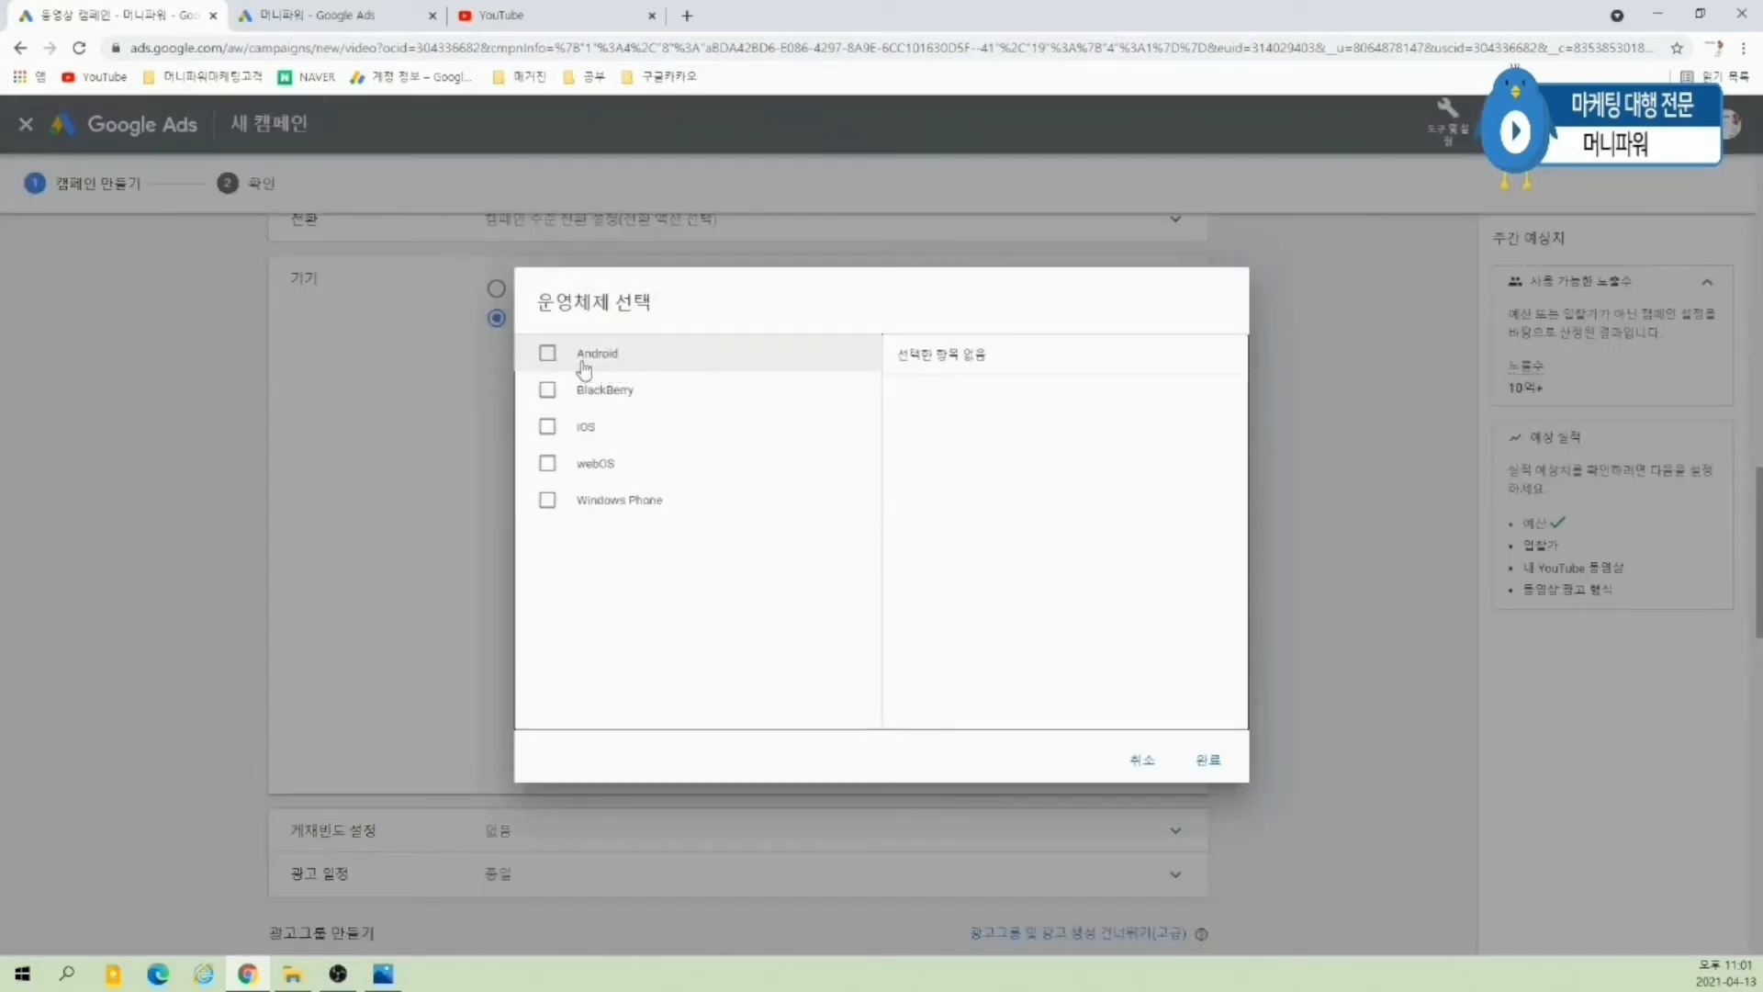
pyautogui.click(1139, 755)
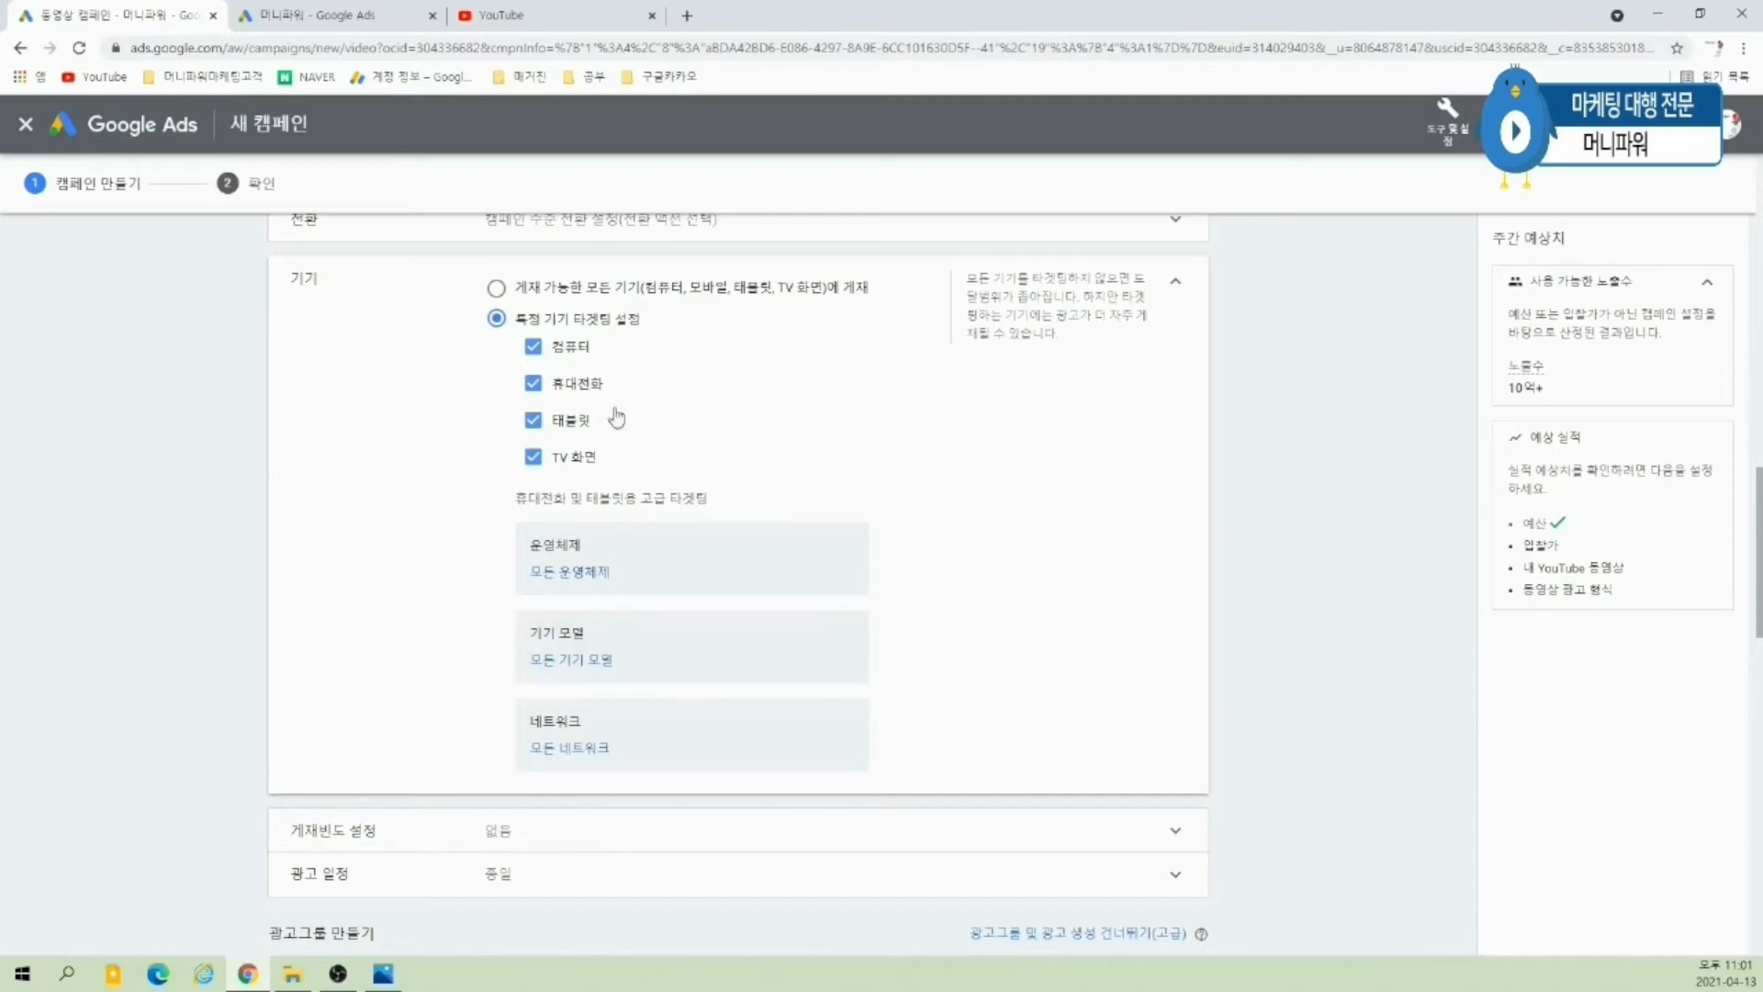
# - Return the device targeting to all available devices (게재 가능한 모든 기기)
pyautogui.scroll(-2, 927, 650)
pyautogui.scroll(3, 961, 652)
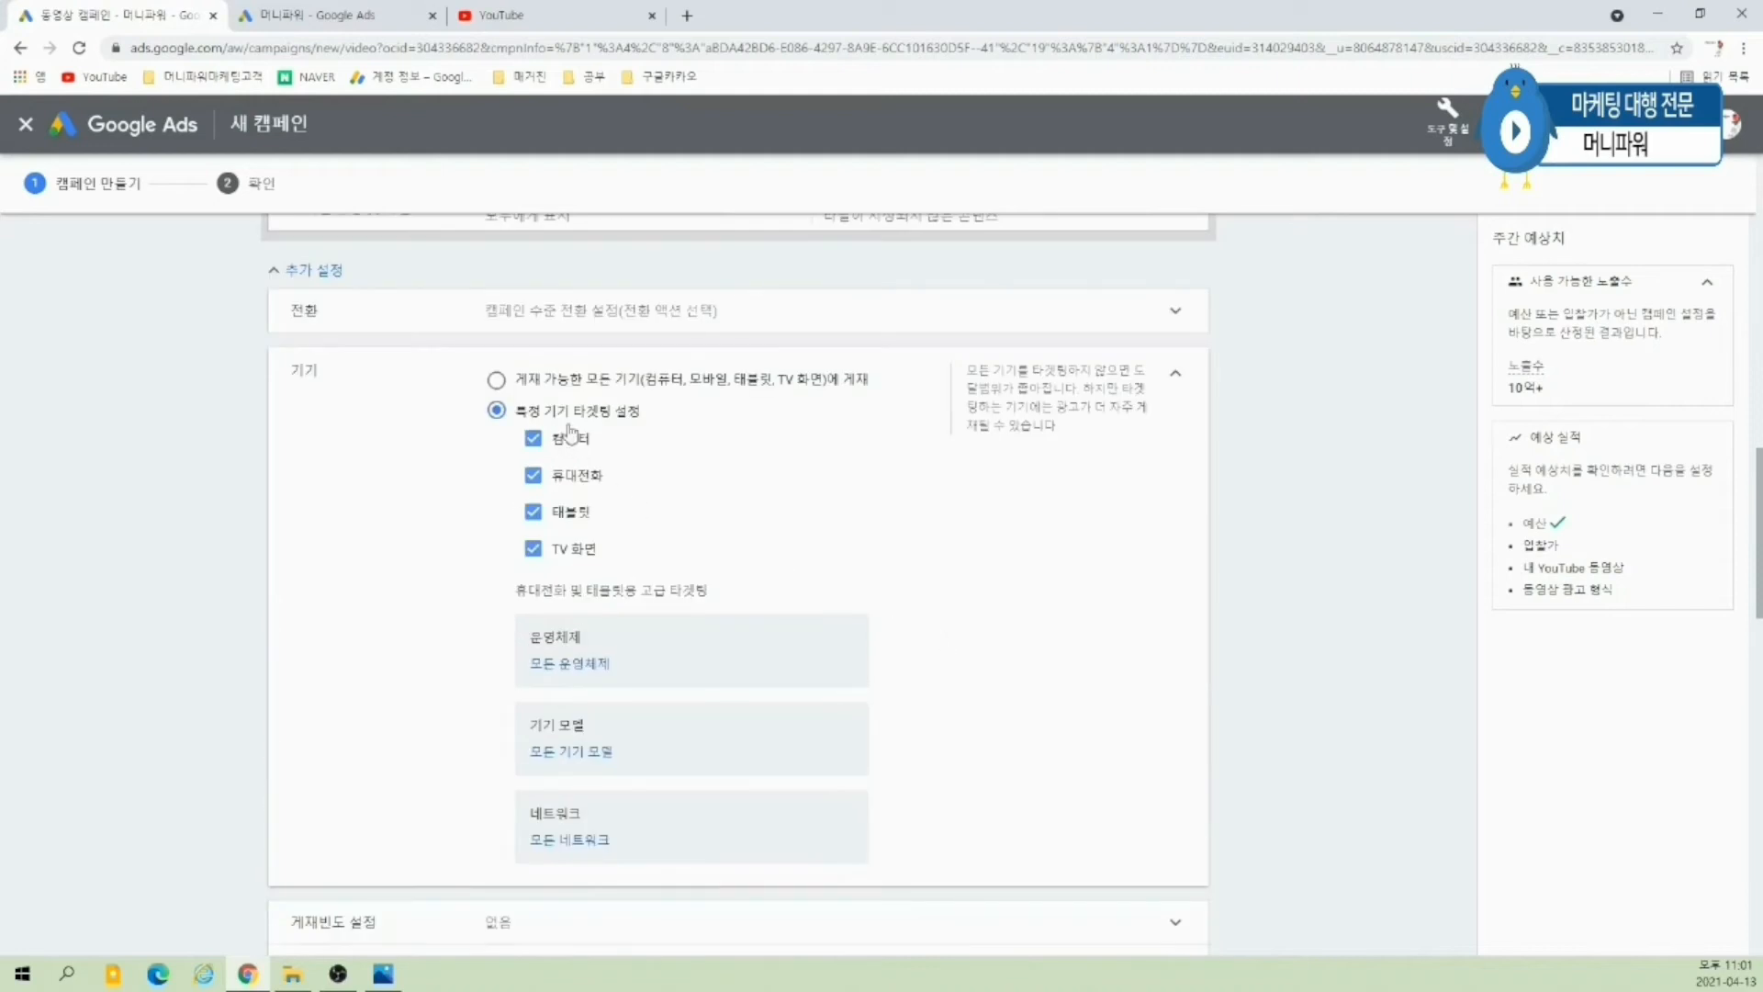
pyautogui.click(497, 379)
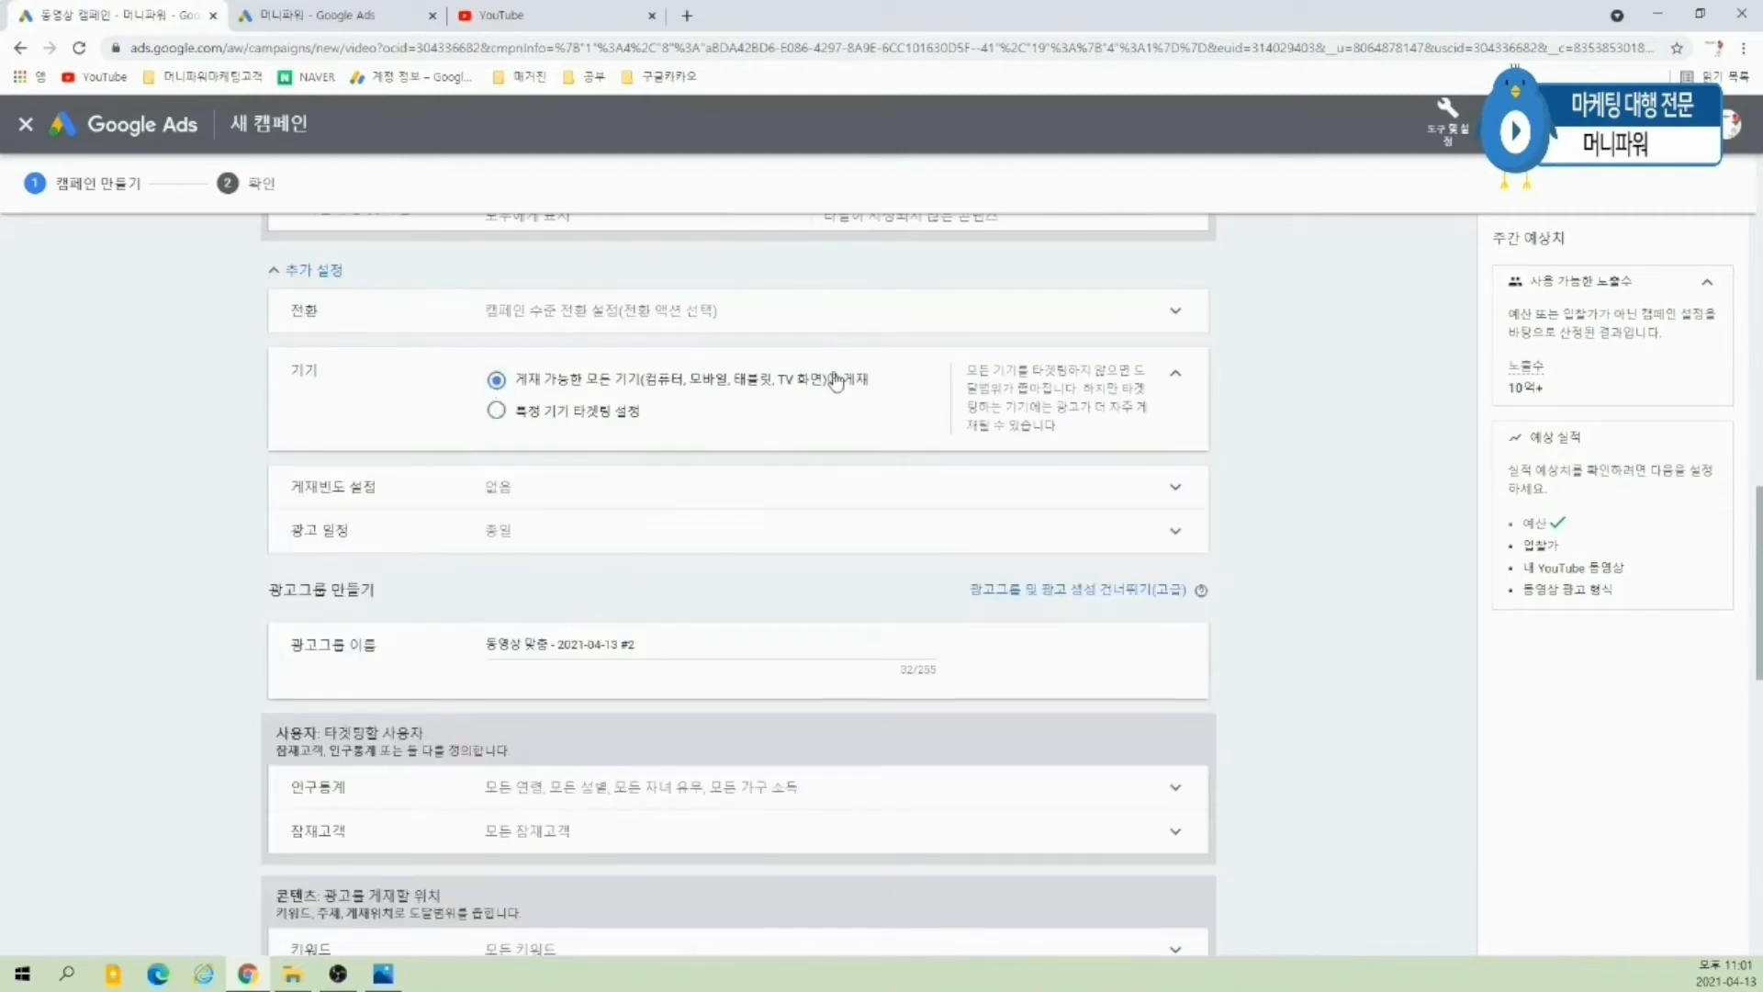
pyautogui.click(497, 411)
pyautogui.click(497, 380)
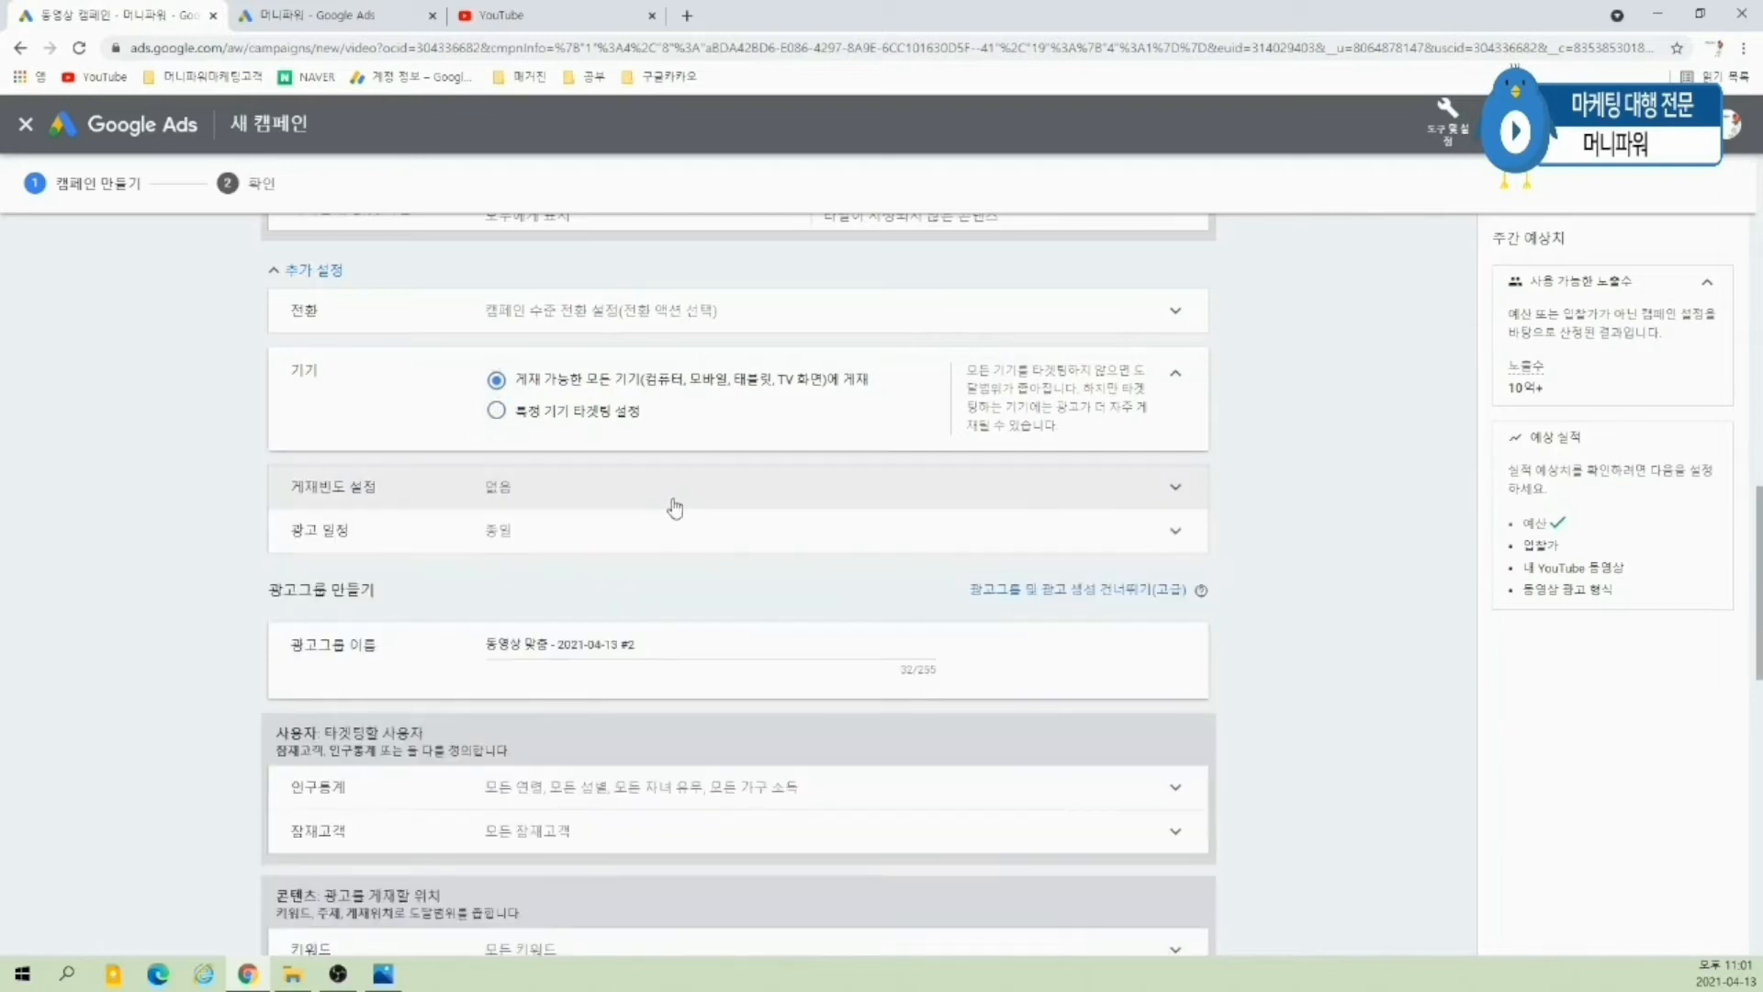
# - Expand the frequency settings (게재빈도 설정) and check the campaign's bidding strategy options (입찰 전략)
pyautogui.scroll(-1, 684, 459)
pyautogui.click(981, 400)
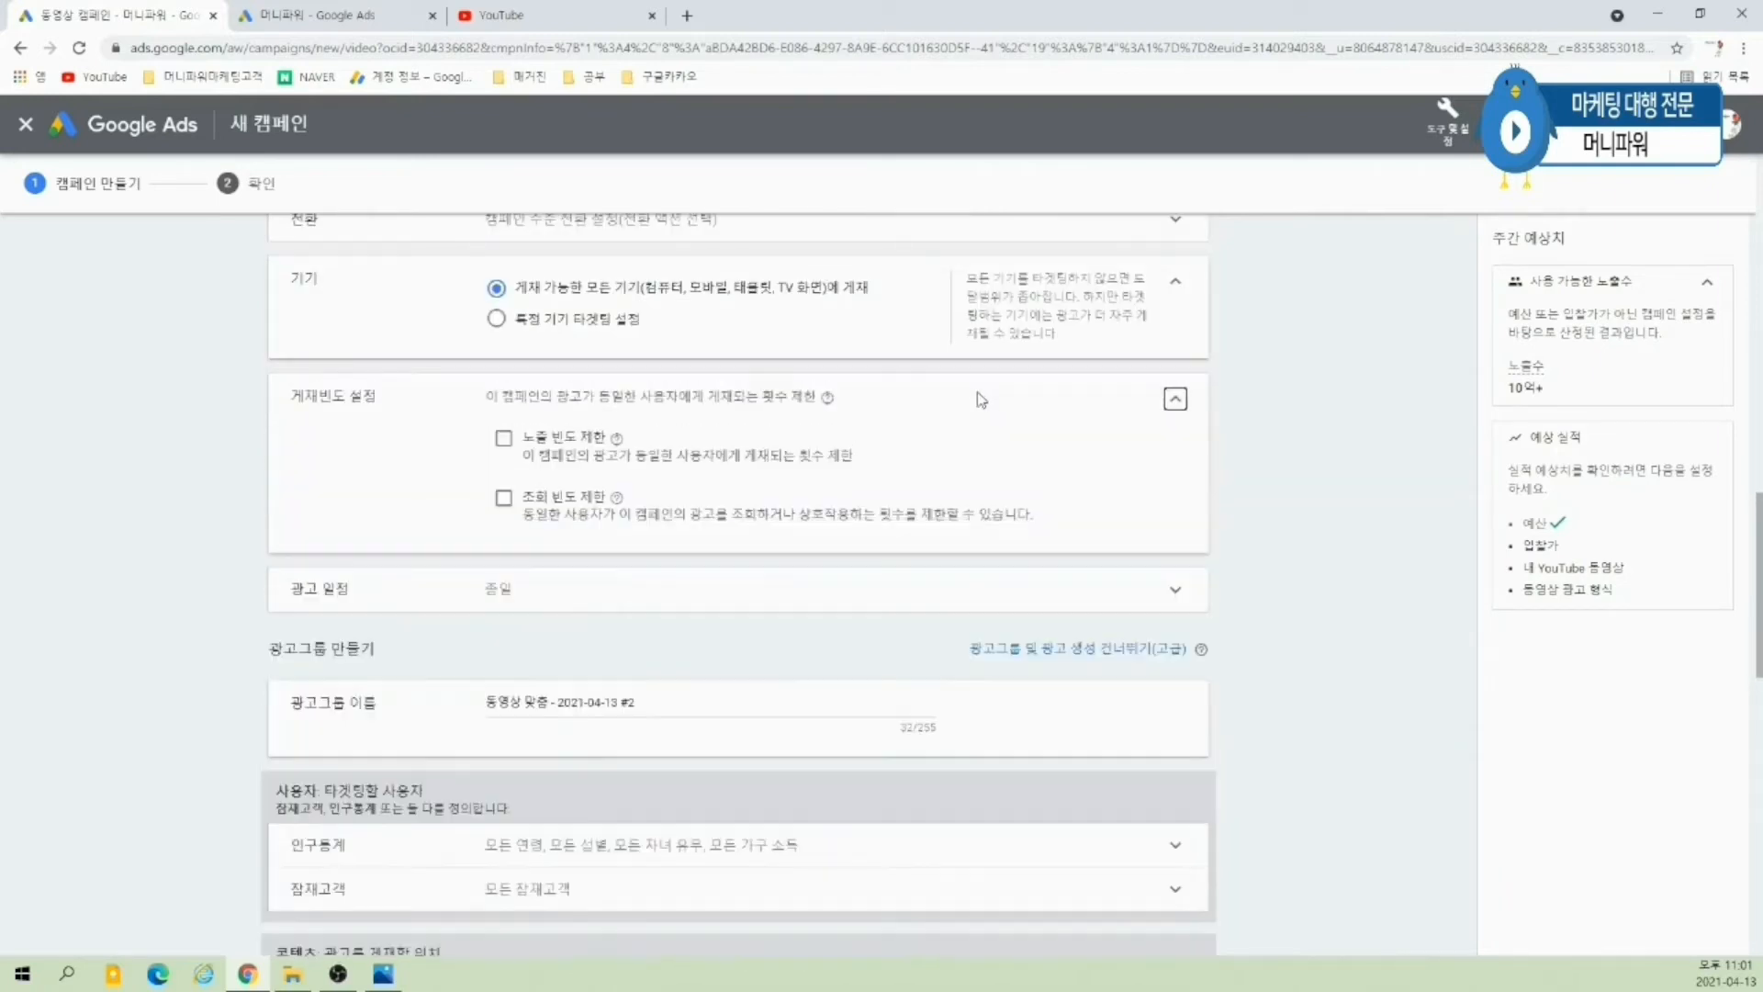
pyautogui.scroll(10, 728, 474)
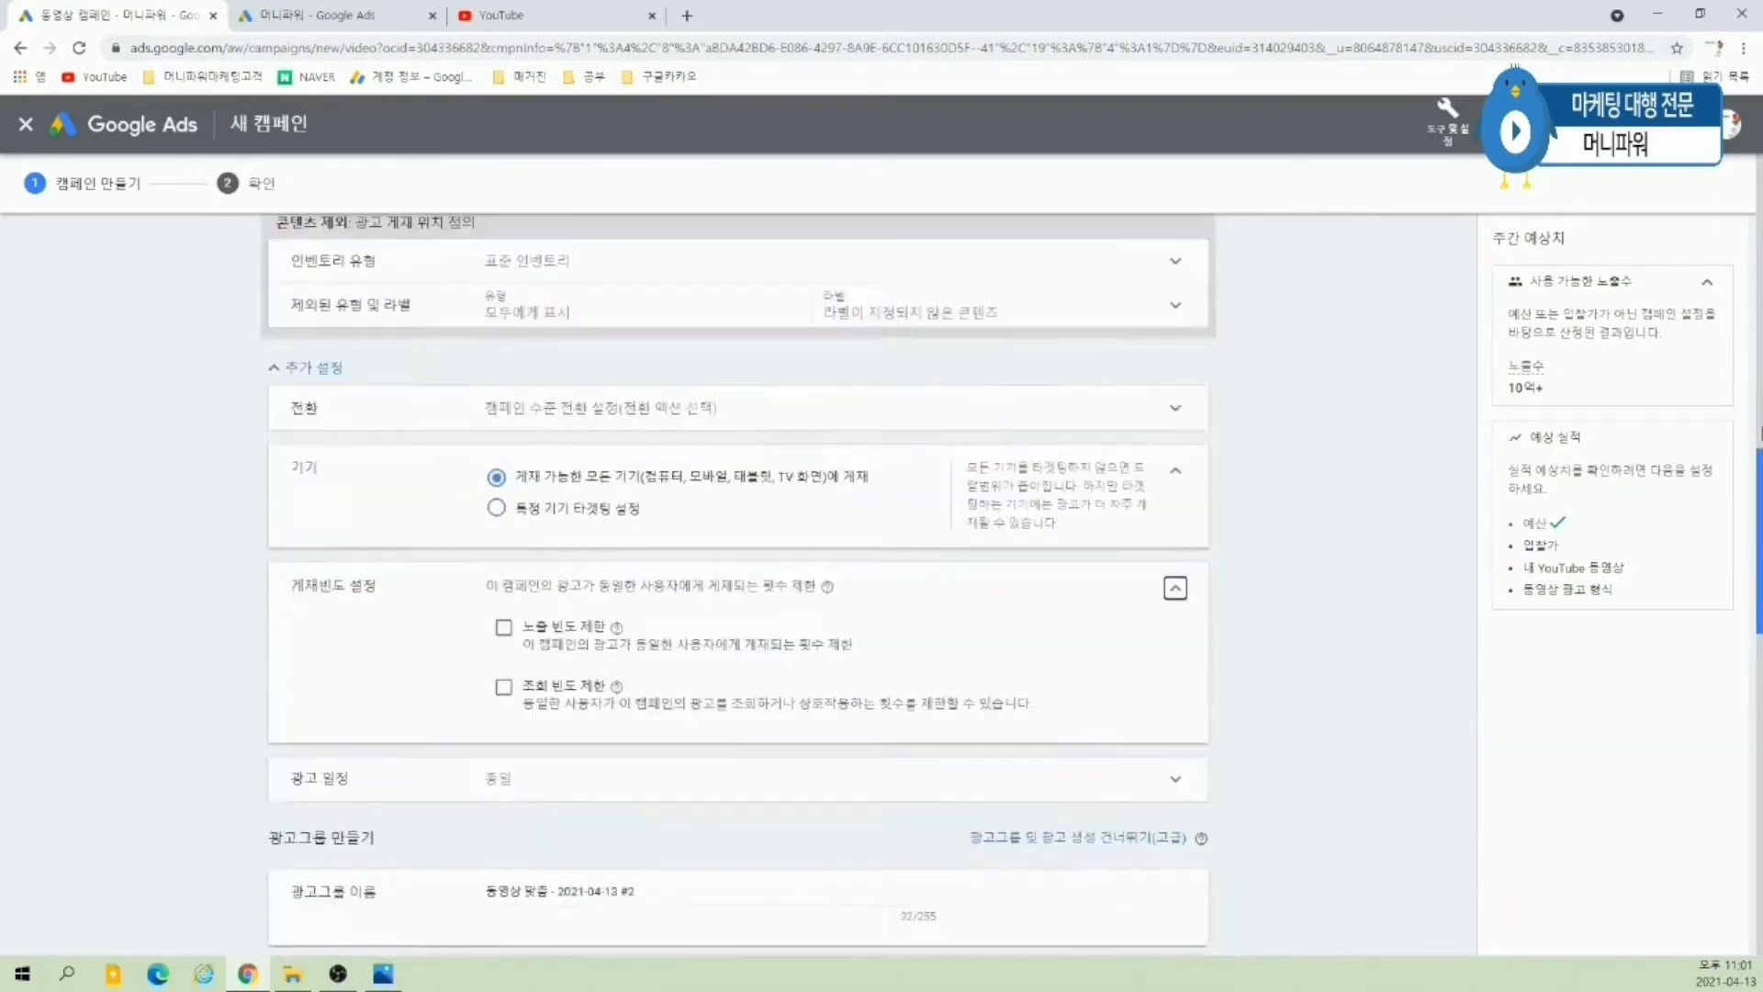
pyautogui.click(530, 478)
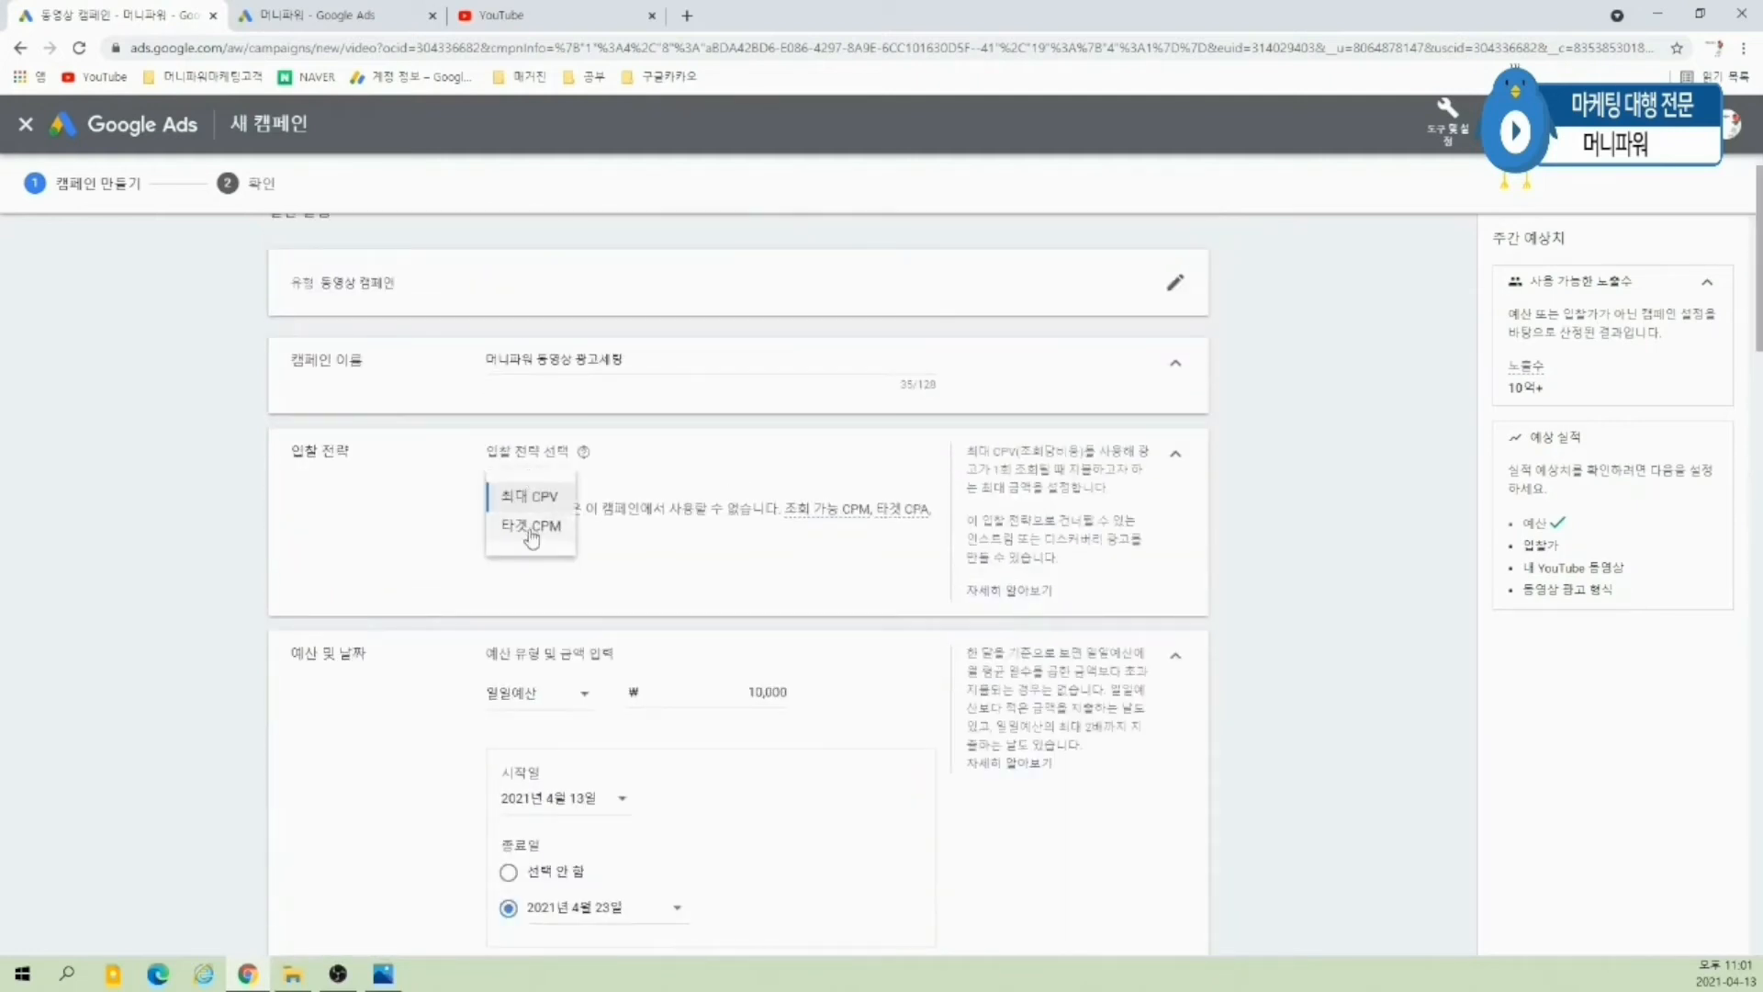
pyautogui.scroll(-10, 1130, 450)
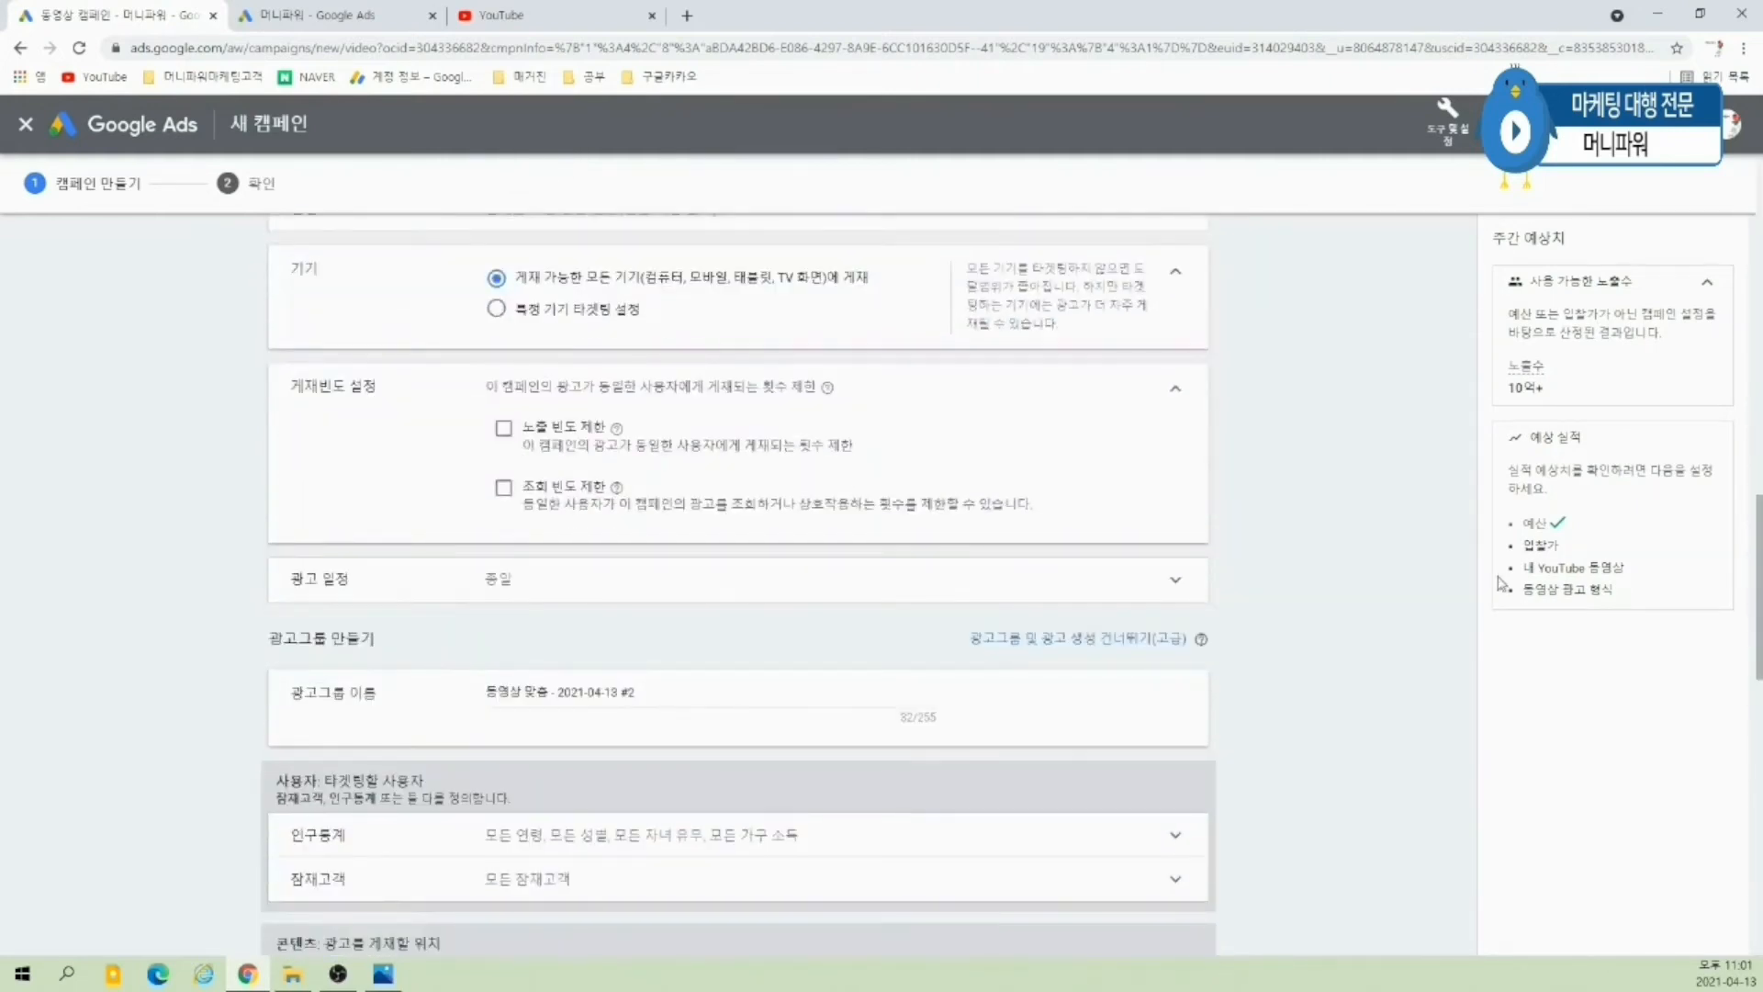
# - Enable the impression frequency limit (노출 빈도 제한) with a cap of 100 per day (/일)
pyautogui.click(503, 428)
pyautogui.click(585, 514)
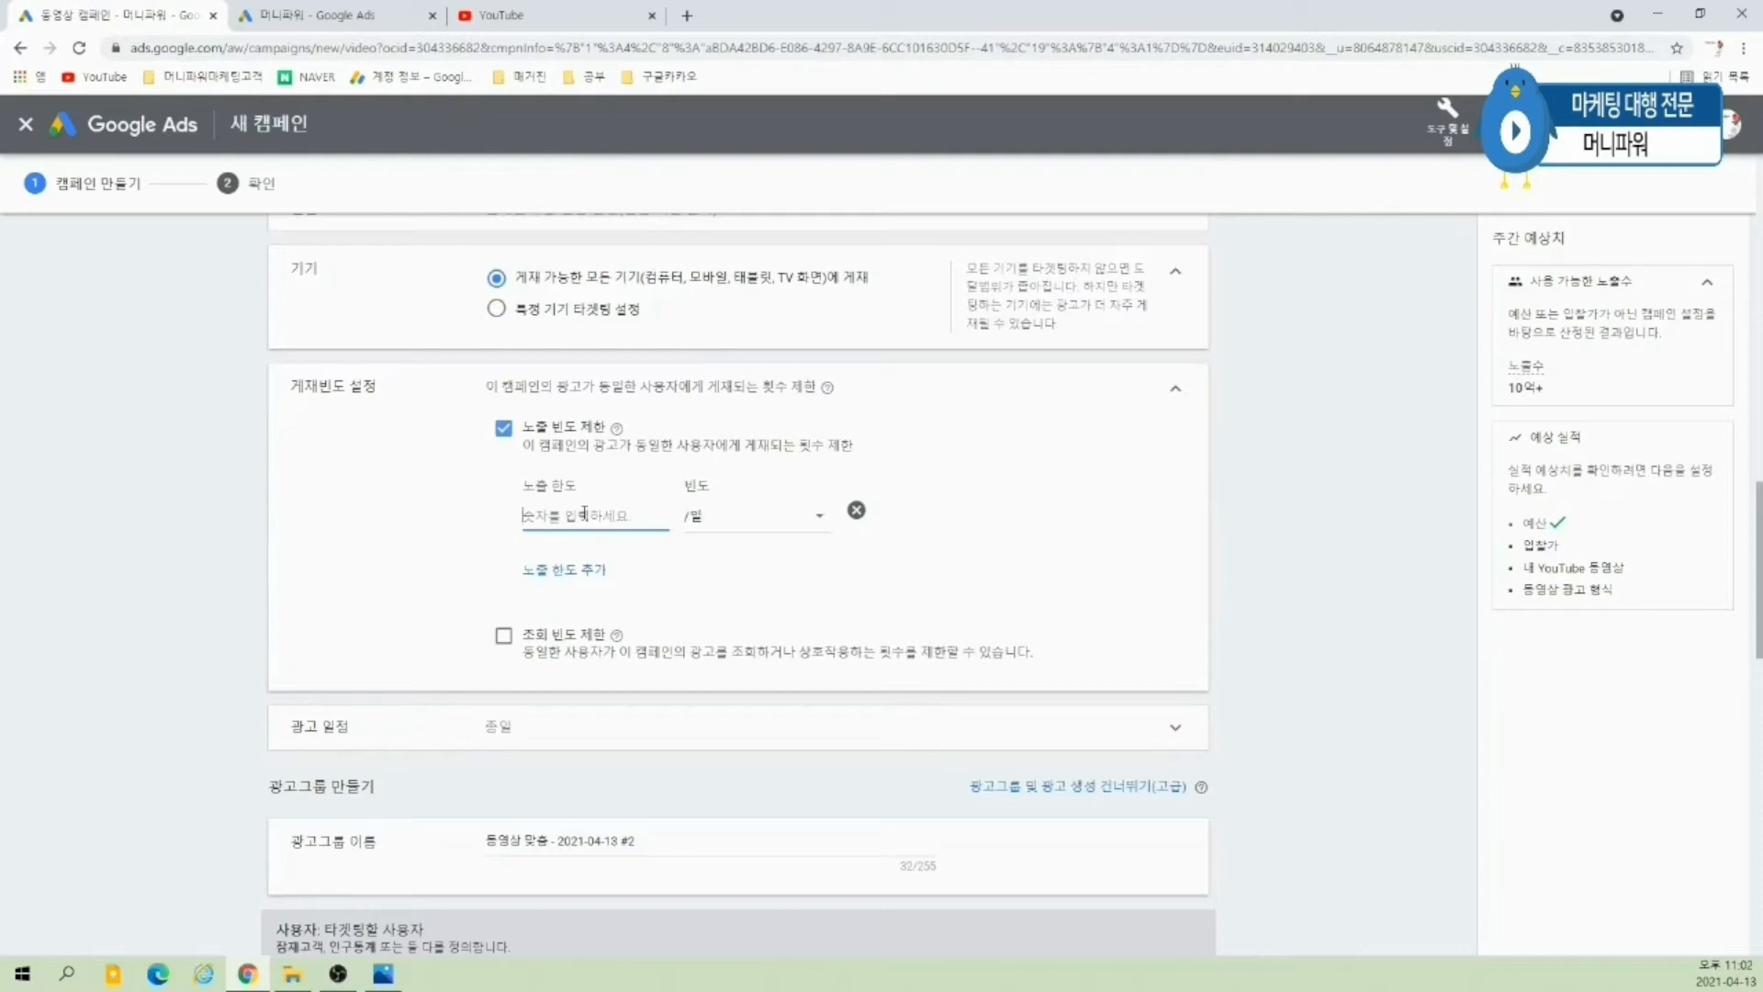
pyautogui.write('100')
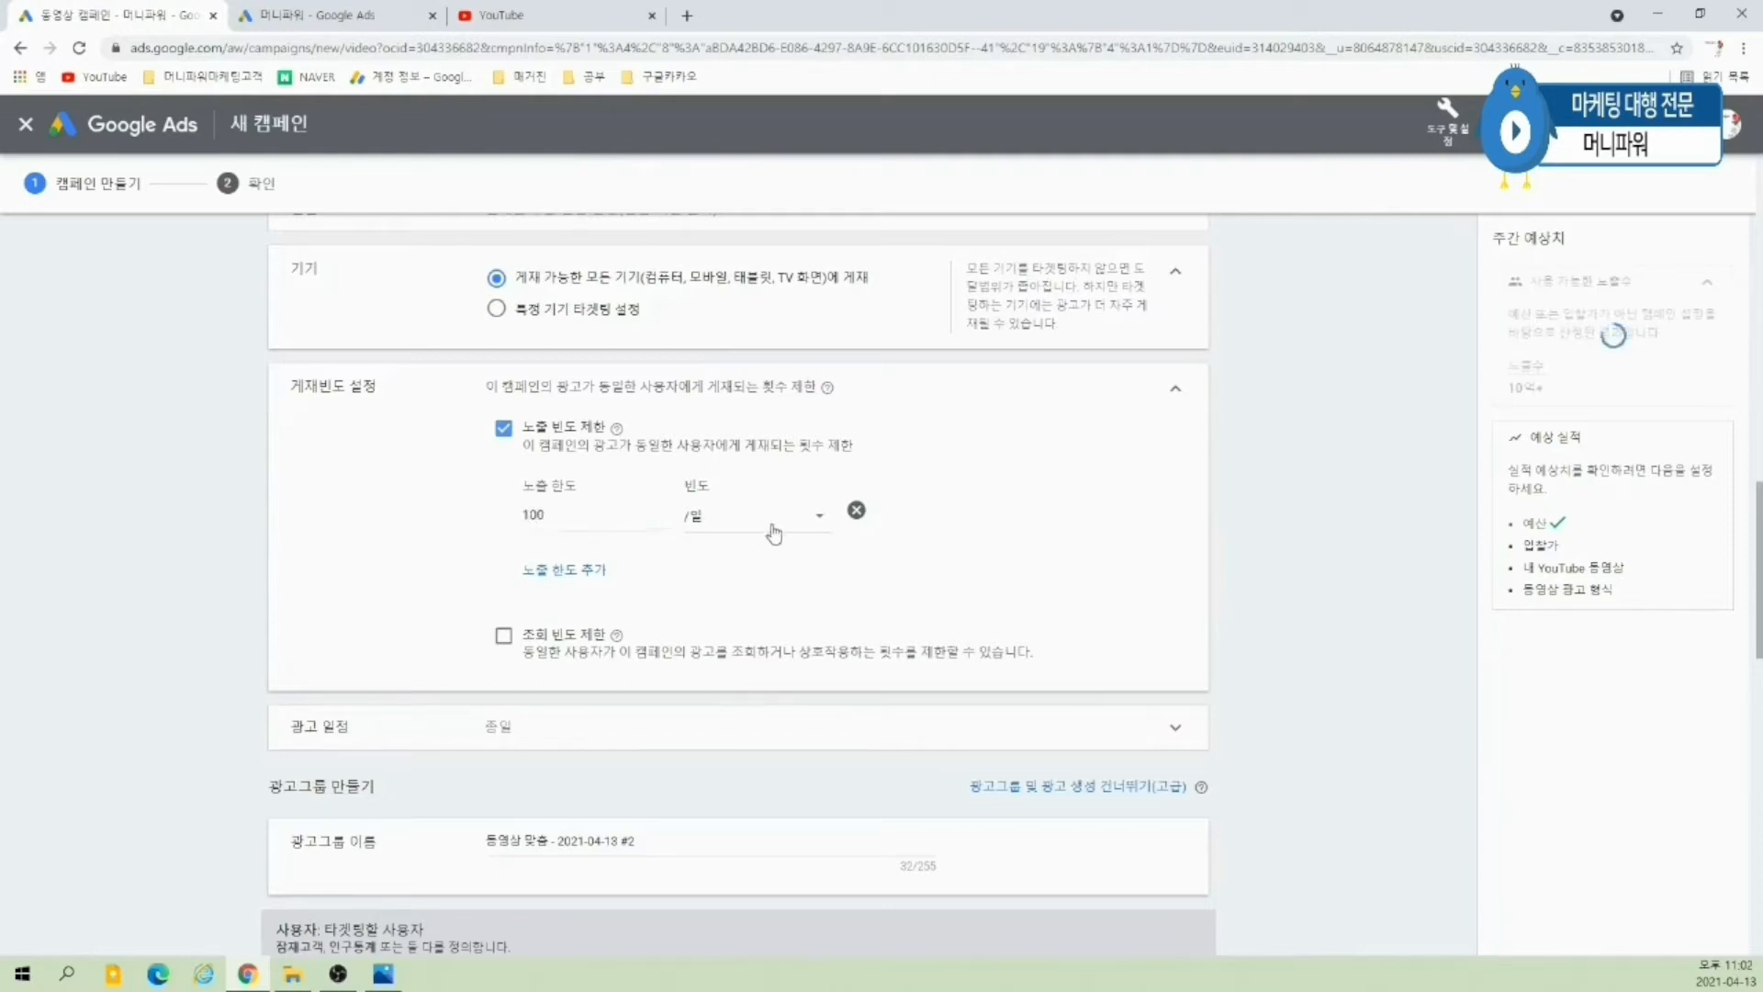
pyautogui.click(776, 528)
pyautogui.click(705, 535)
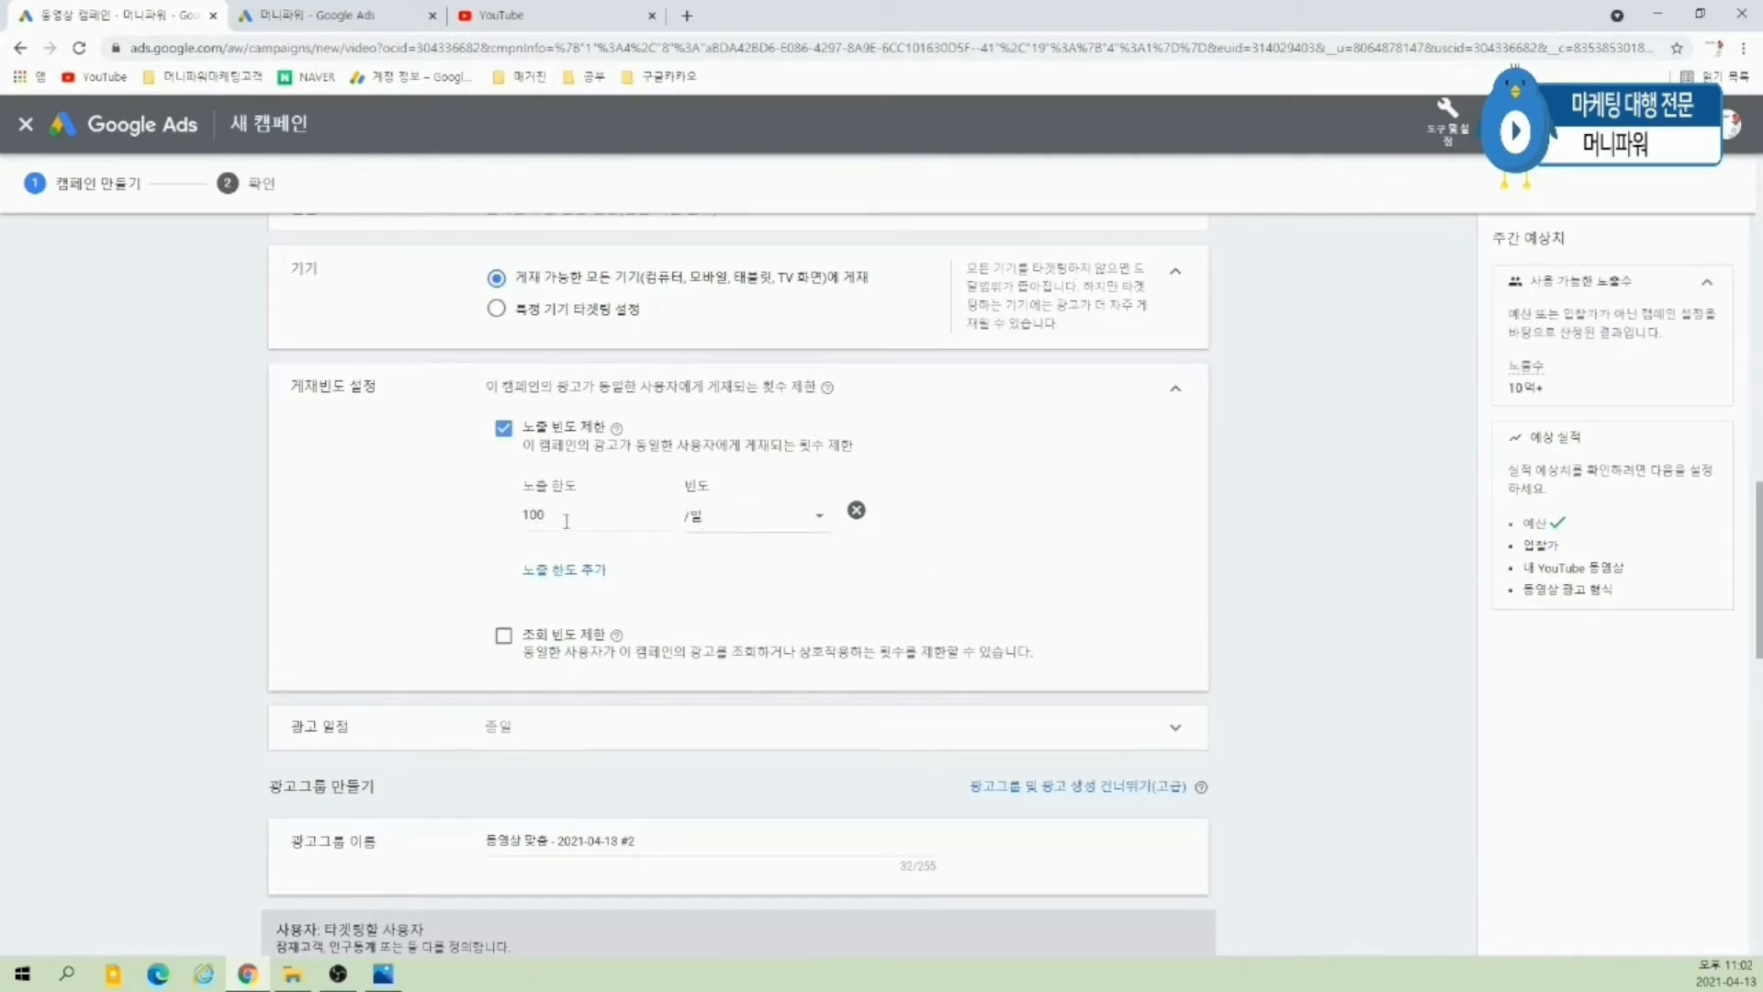
# - Check the campaign's bidding strategy and set the daily impression cap (노출 한도) to 3
pyautogui.moveTo(565, 521); pyautogui.dragTo(435, 506)
pyautogui.scroll(10, 725, 606)
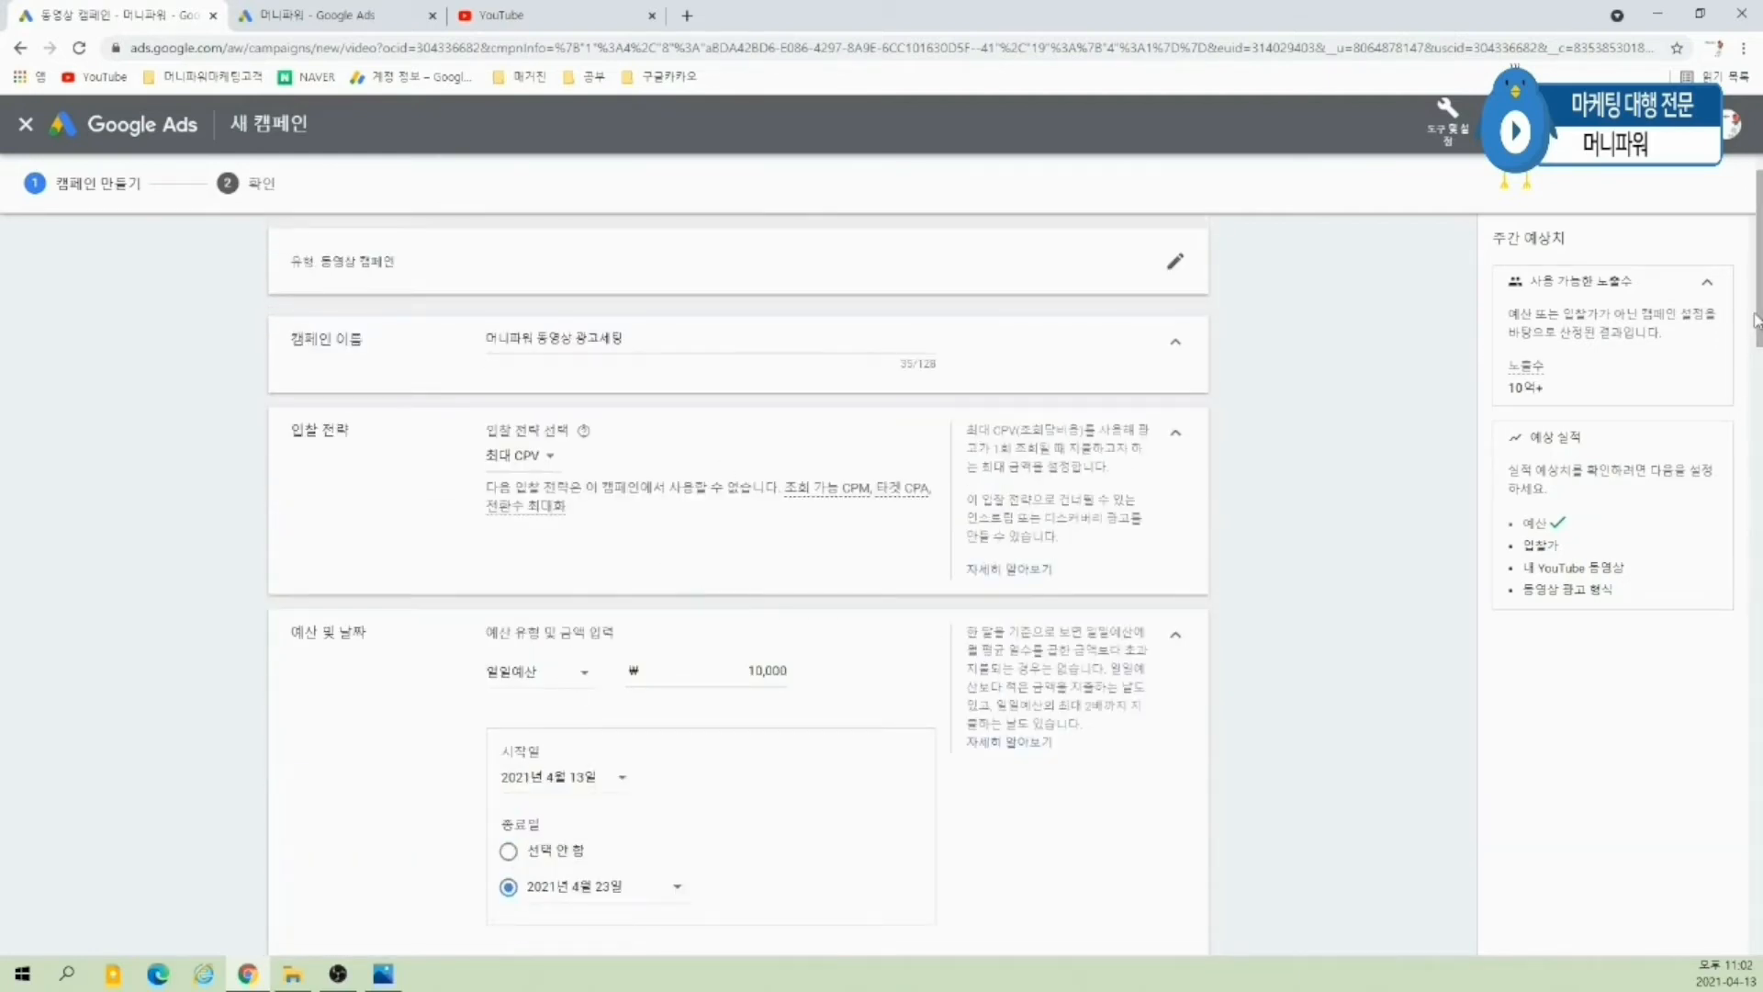
pyautogui.moveTo(1759, 308); pyautogui.dragTo(1759, 634)
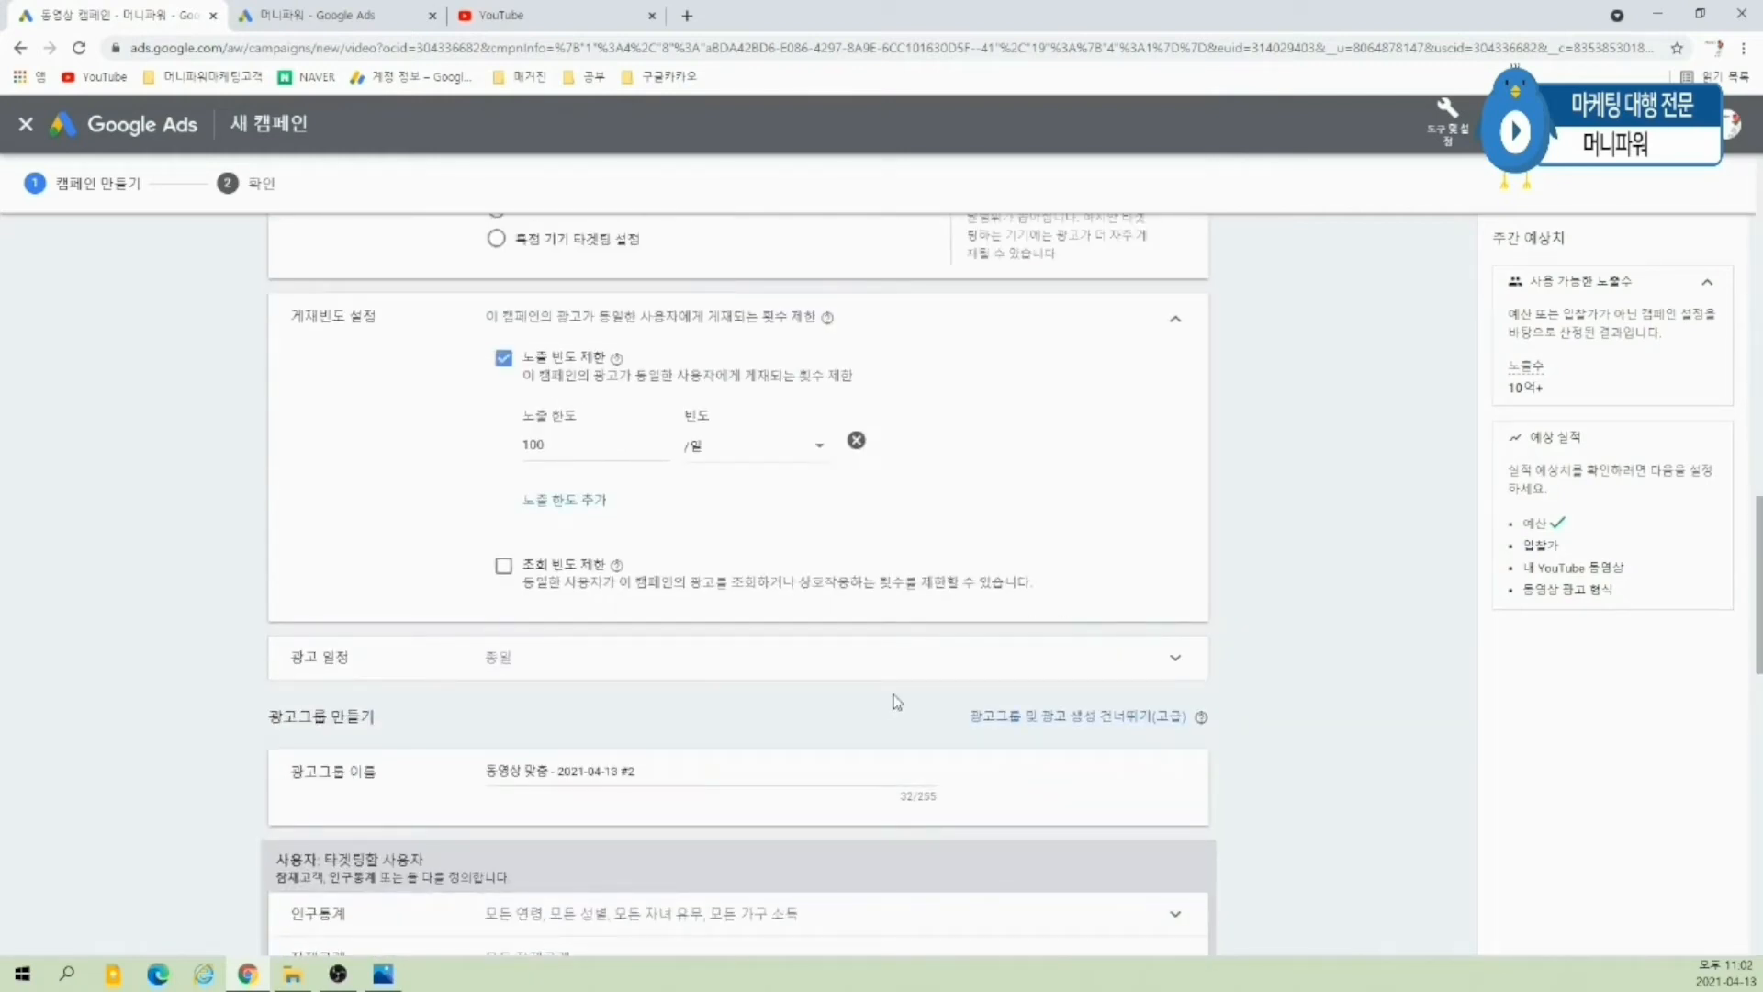
pyautogui.moveTo(549, 459); pyautogui.dragTo(498, 448)
pyautogui.write('3')
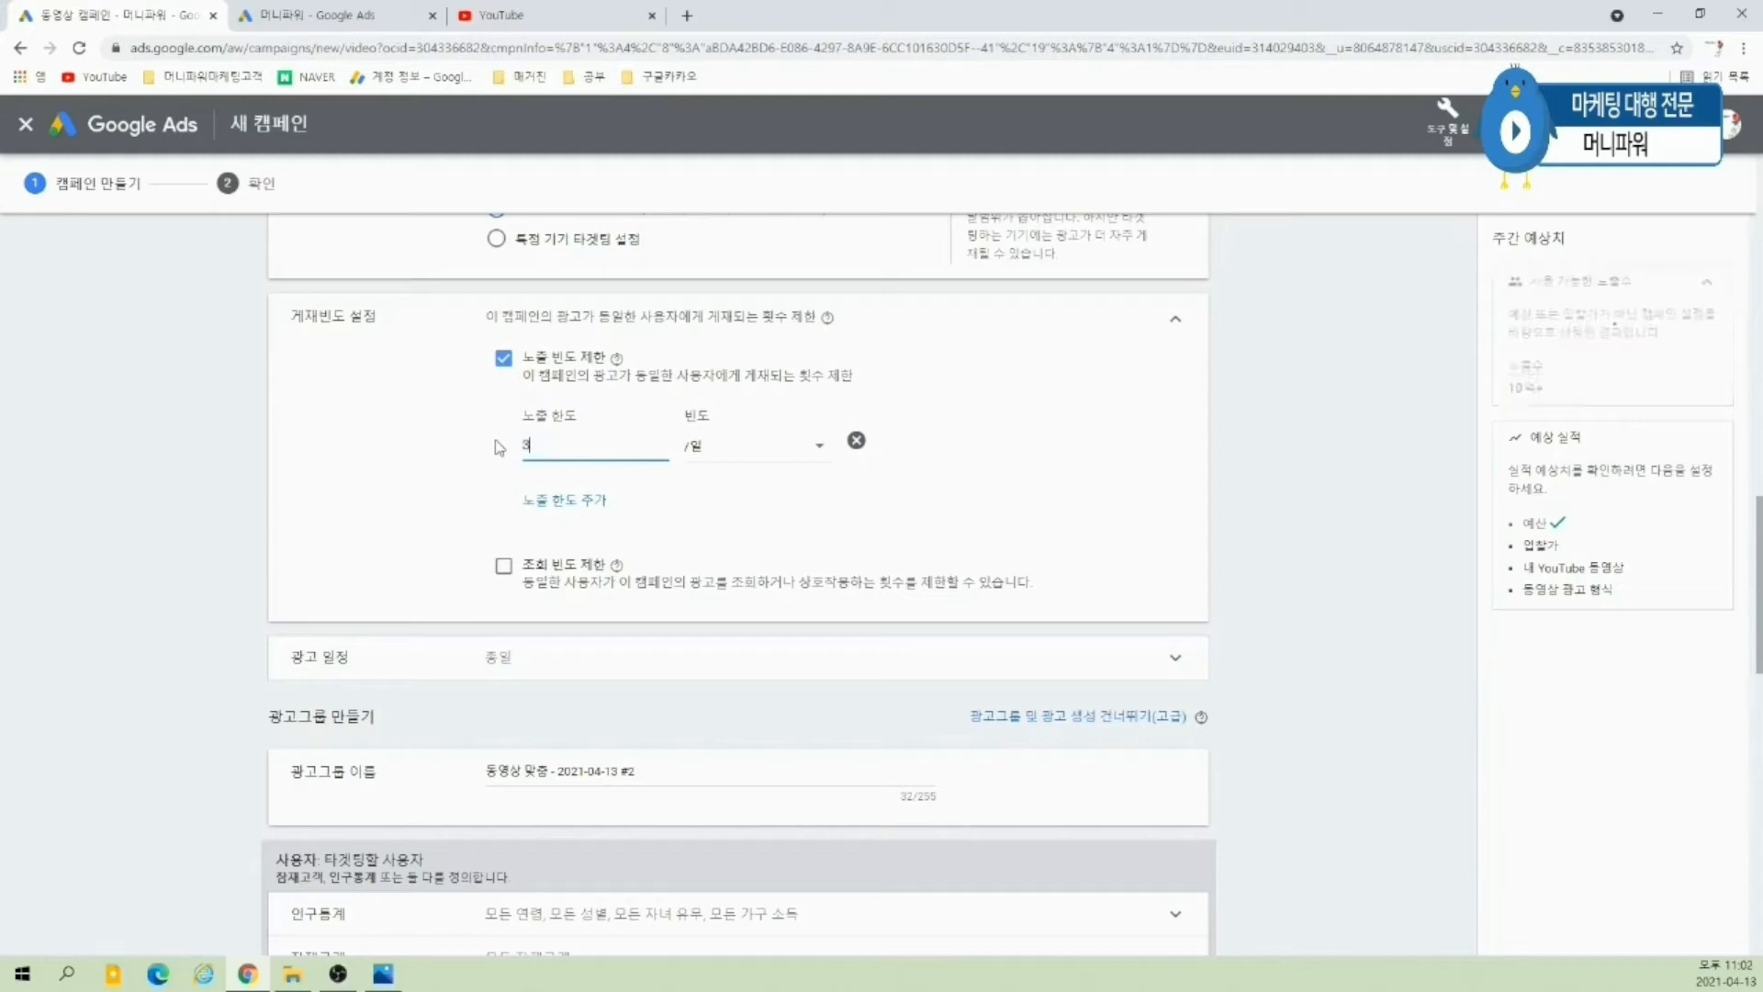
# - Enable the view frequency limit (조회 빈도 제한) at 2 per day alongside 3 impressions per day, and collapse the frequency settings
pyautogui.click(504, 565)
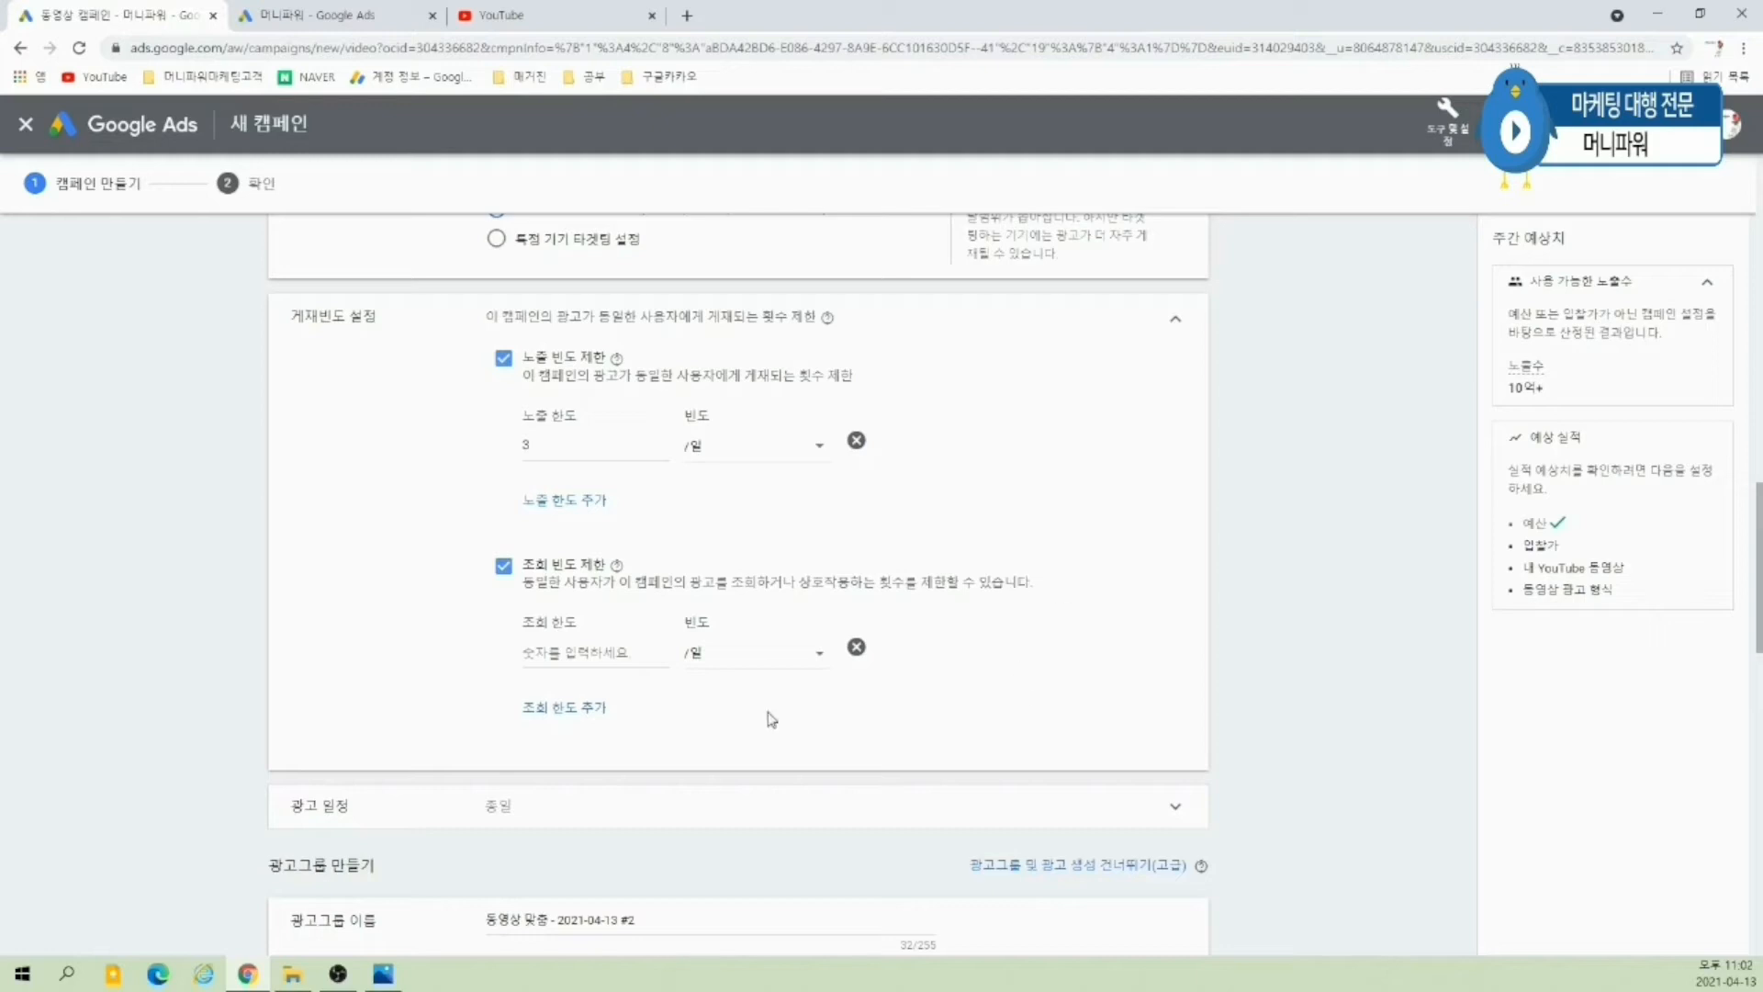
pyautogui.click(600, 657)
pyautogui.write('2')
pyautogui.click(551, 450)
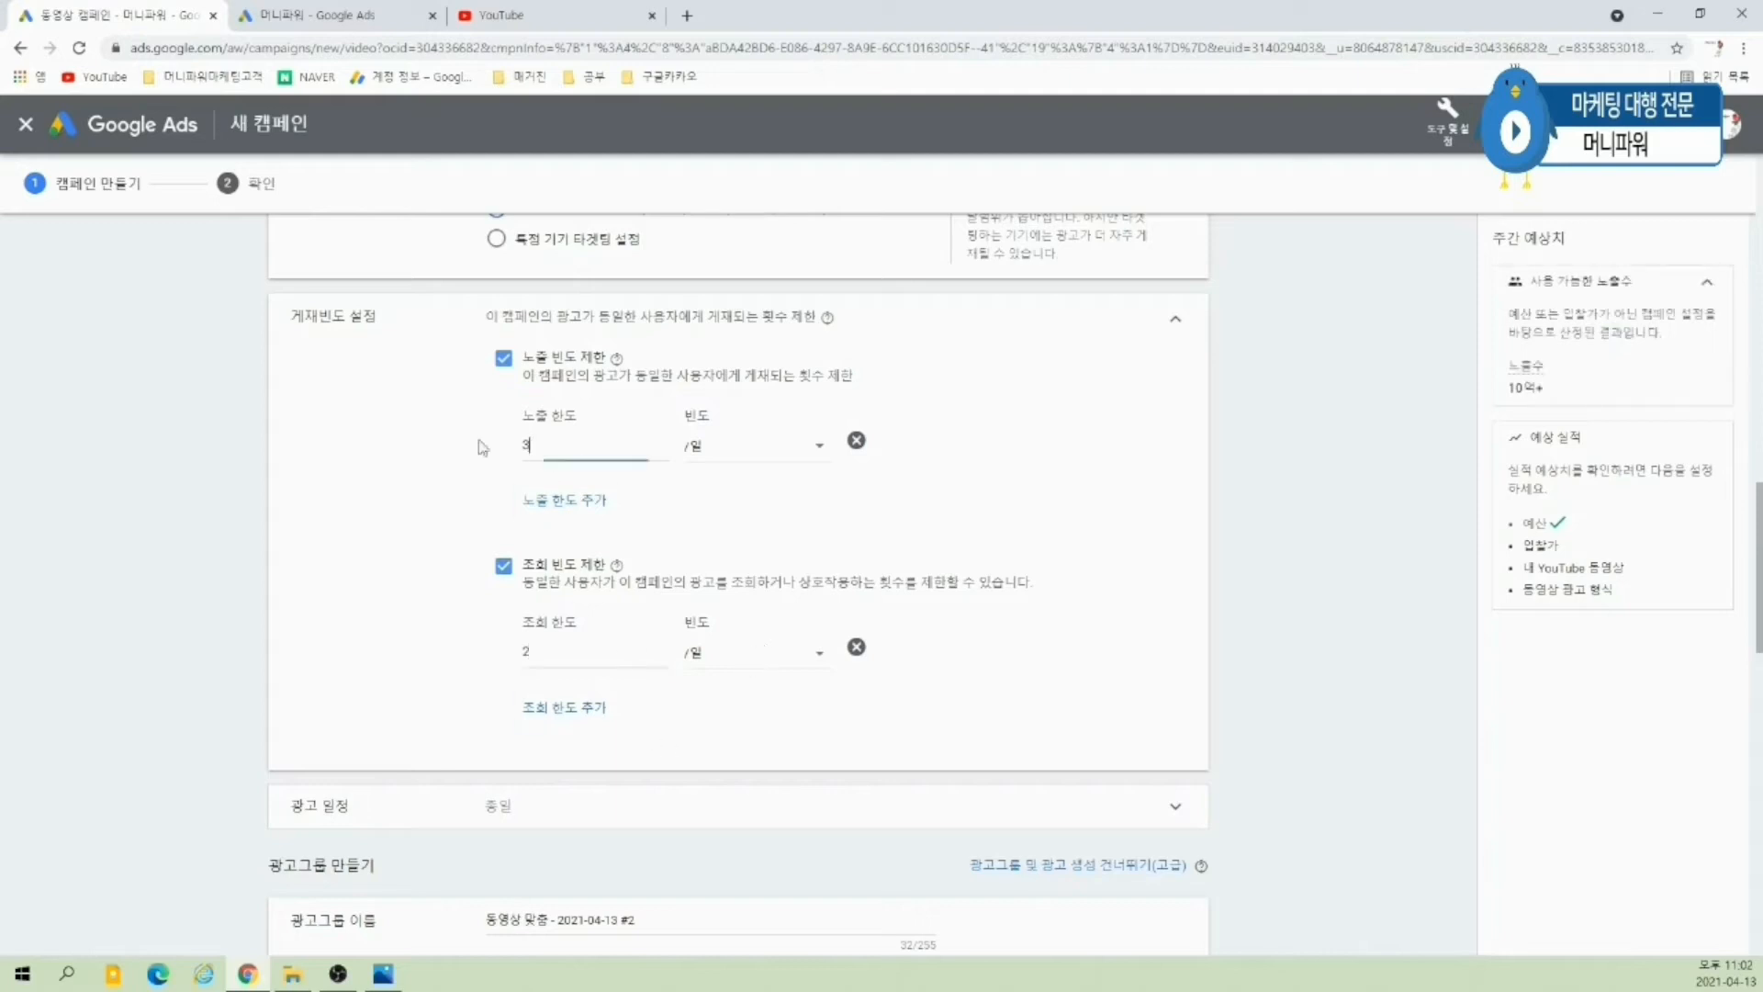
pyautogui.press('BackSpace')
pyautogui.write('2')
pyautogui.click(1269, 652)
pyautogui.click(1173, 324)
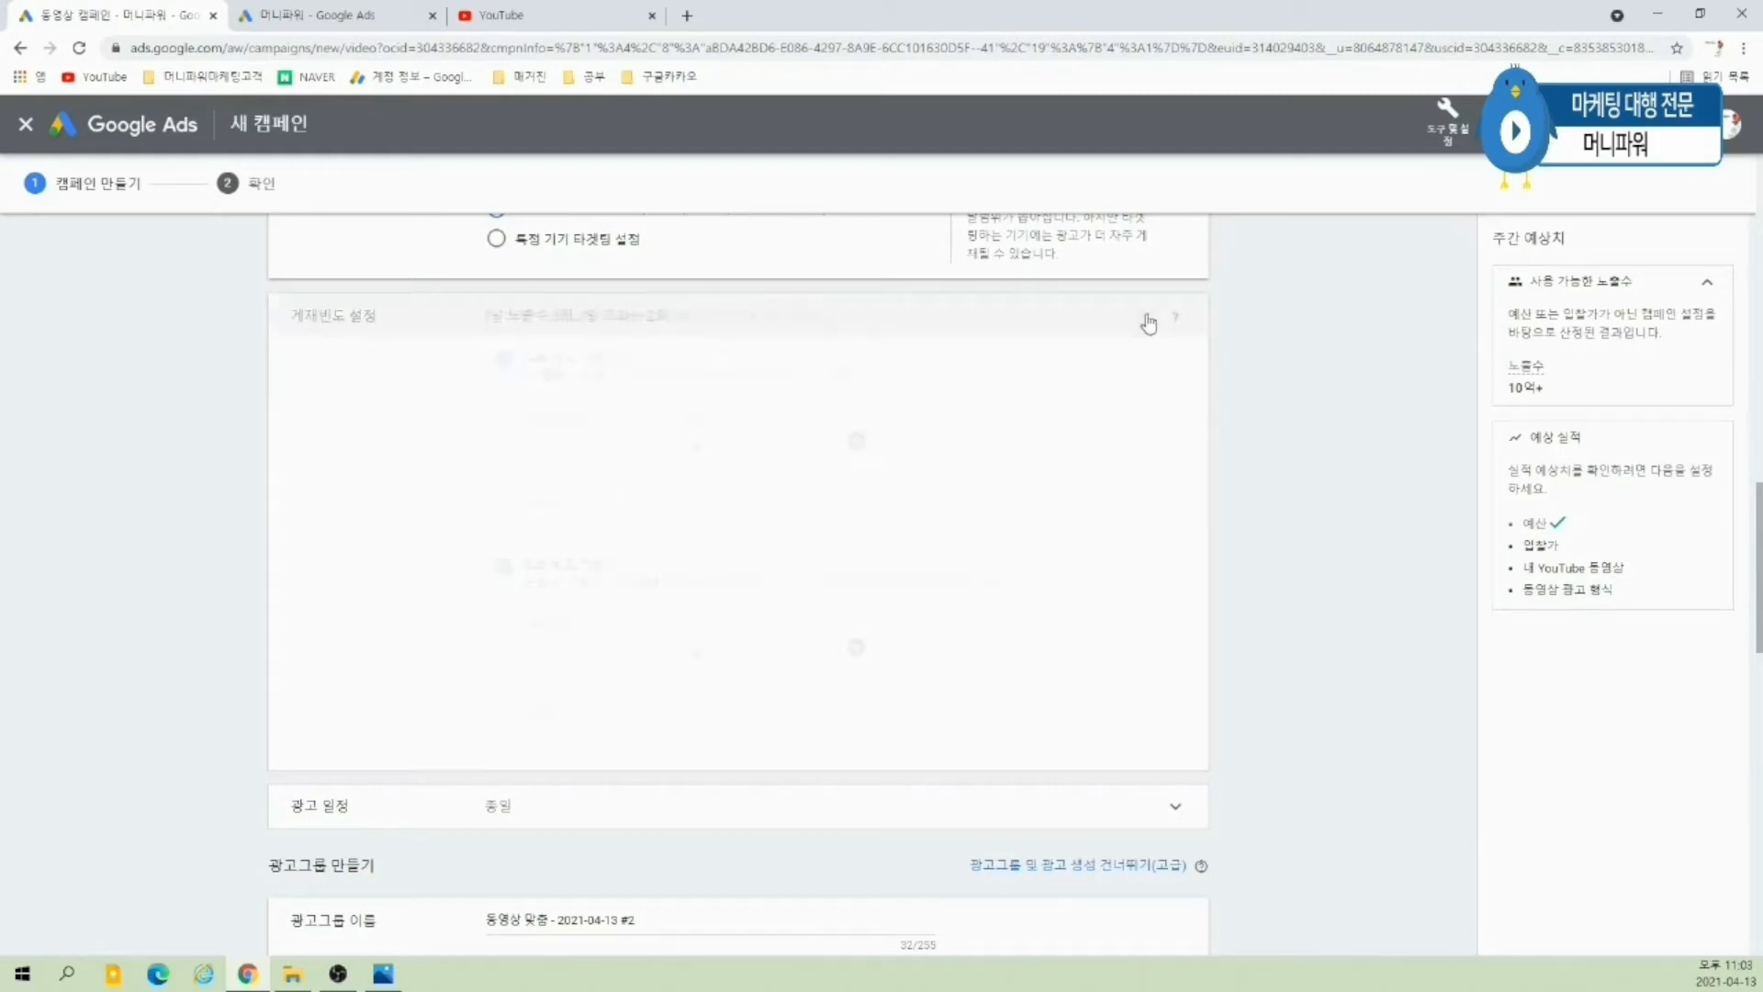
# - Expand the ad schedule (광고 일정) and check the campaign's start date and end date calendar
pyautogui.click(536, 378)
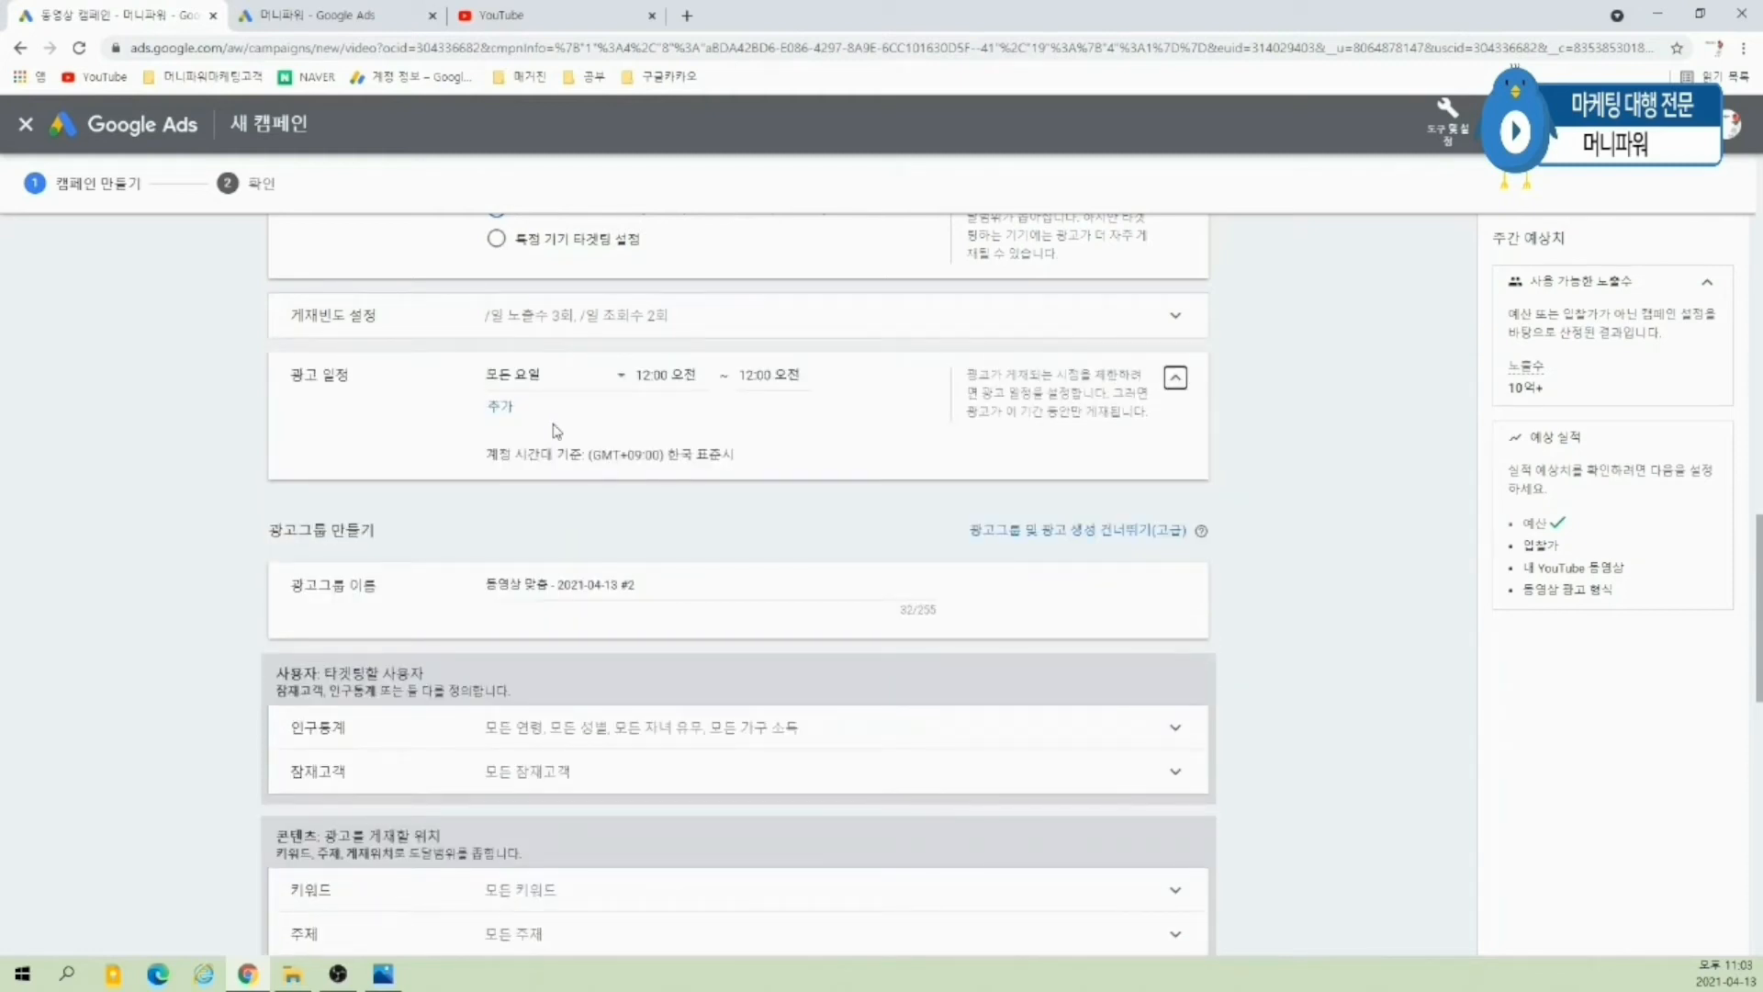
pyautogui.scroll(10, 1295, 806)
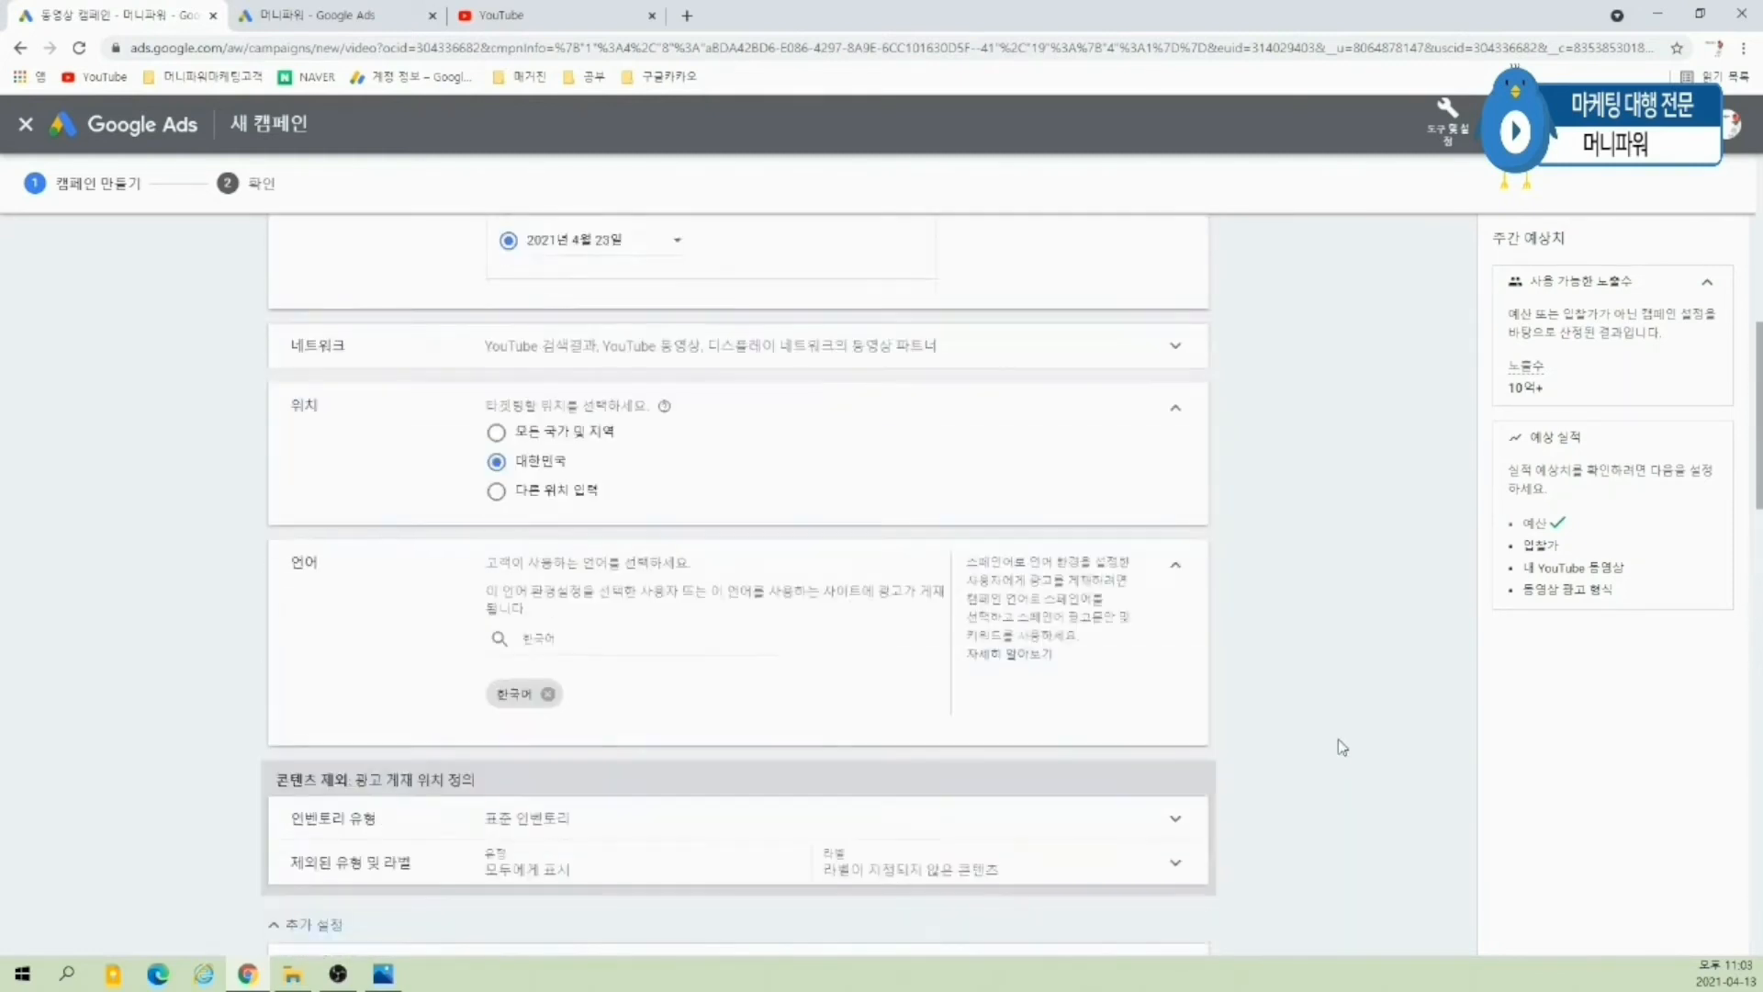
pyautogui.scroll(2, 1341, 746)
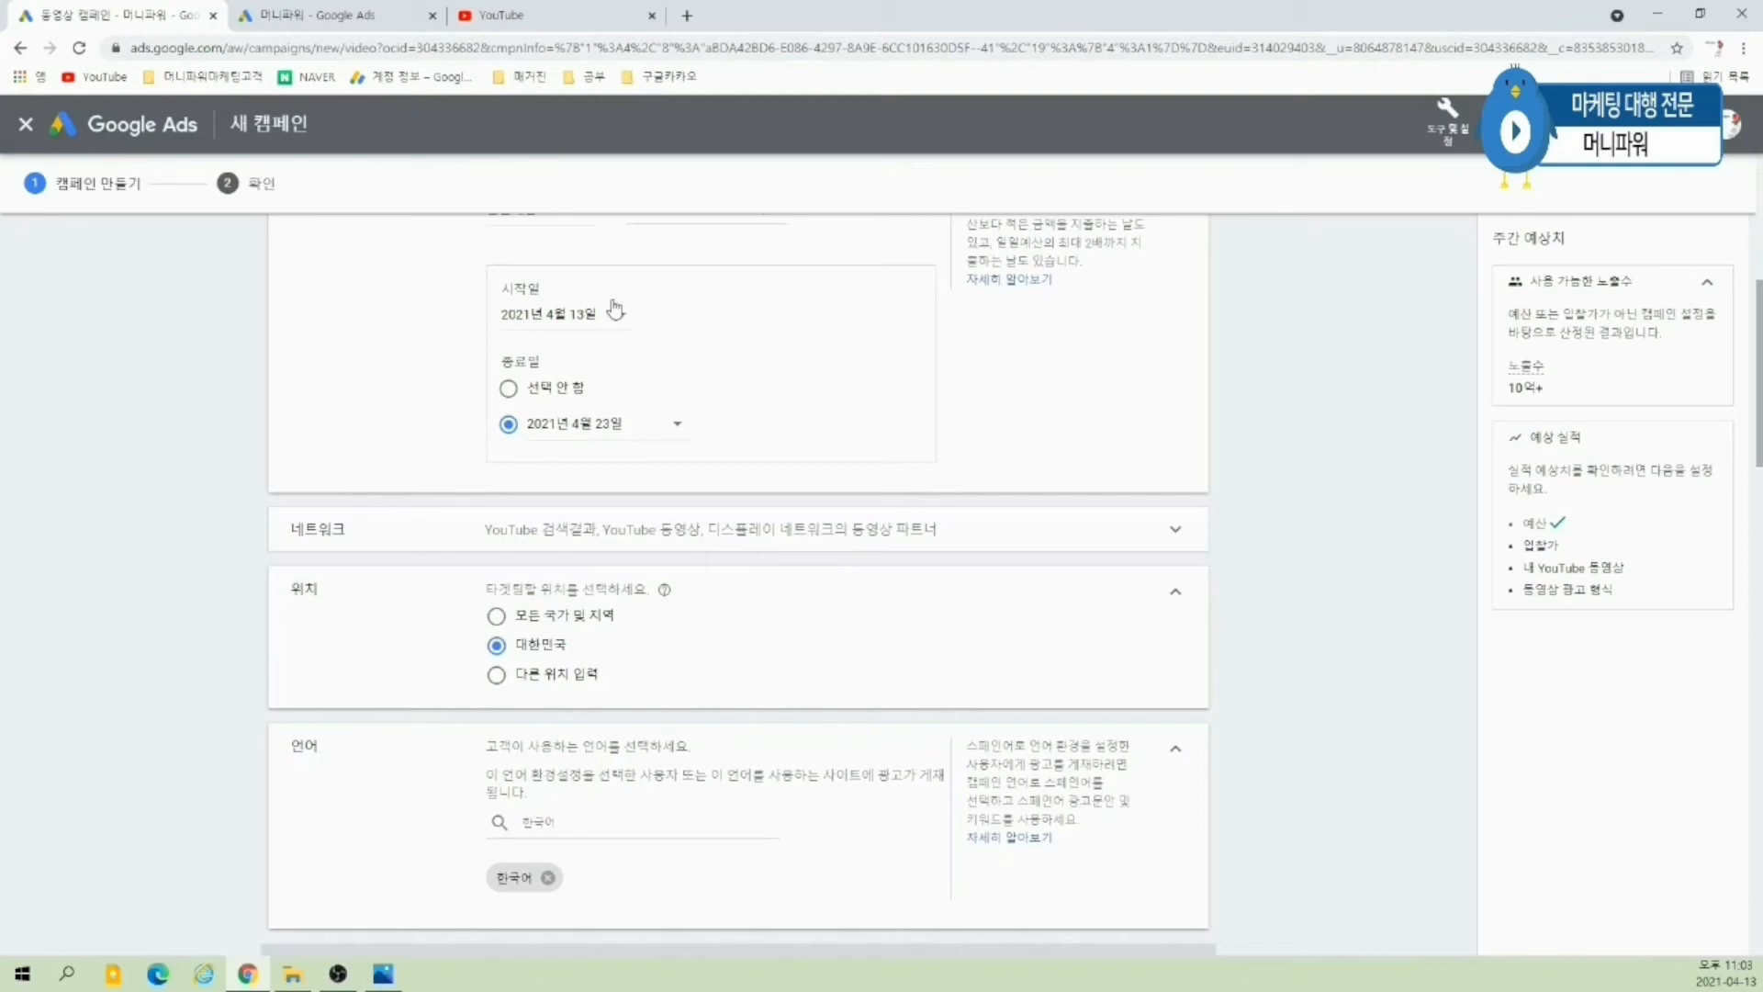
pyautogui.click(606, 423)
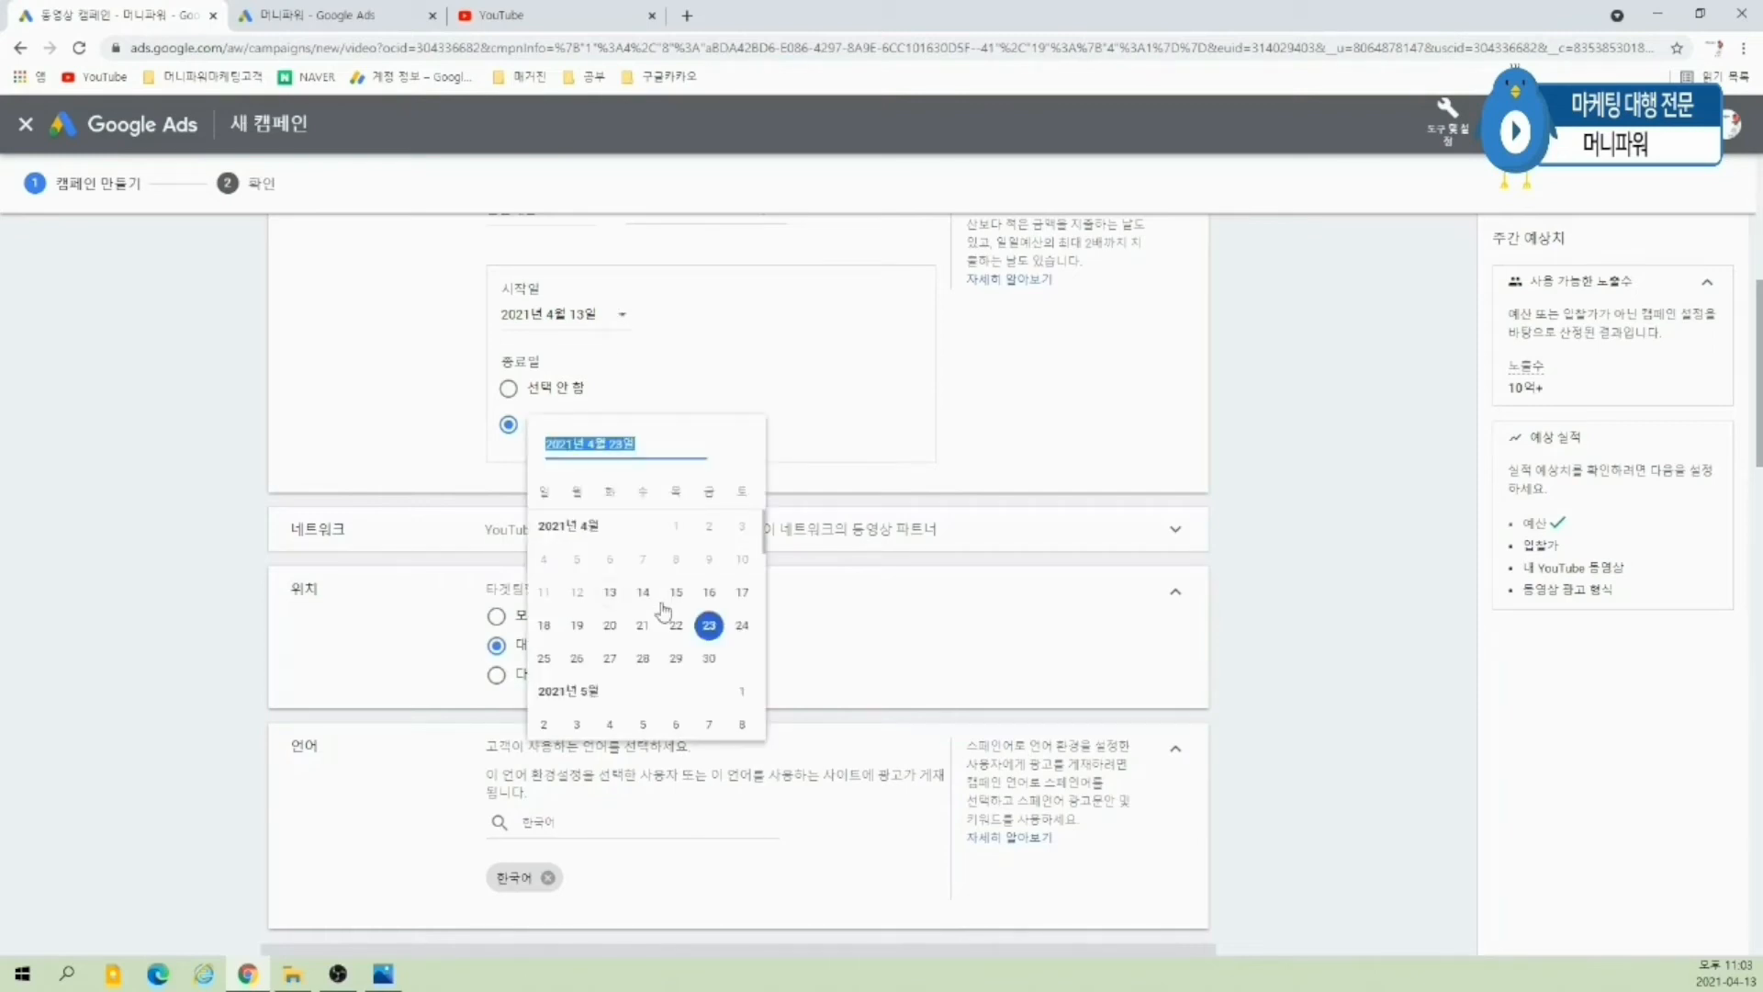
pyautogui.click(1330, 592)
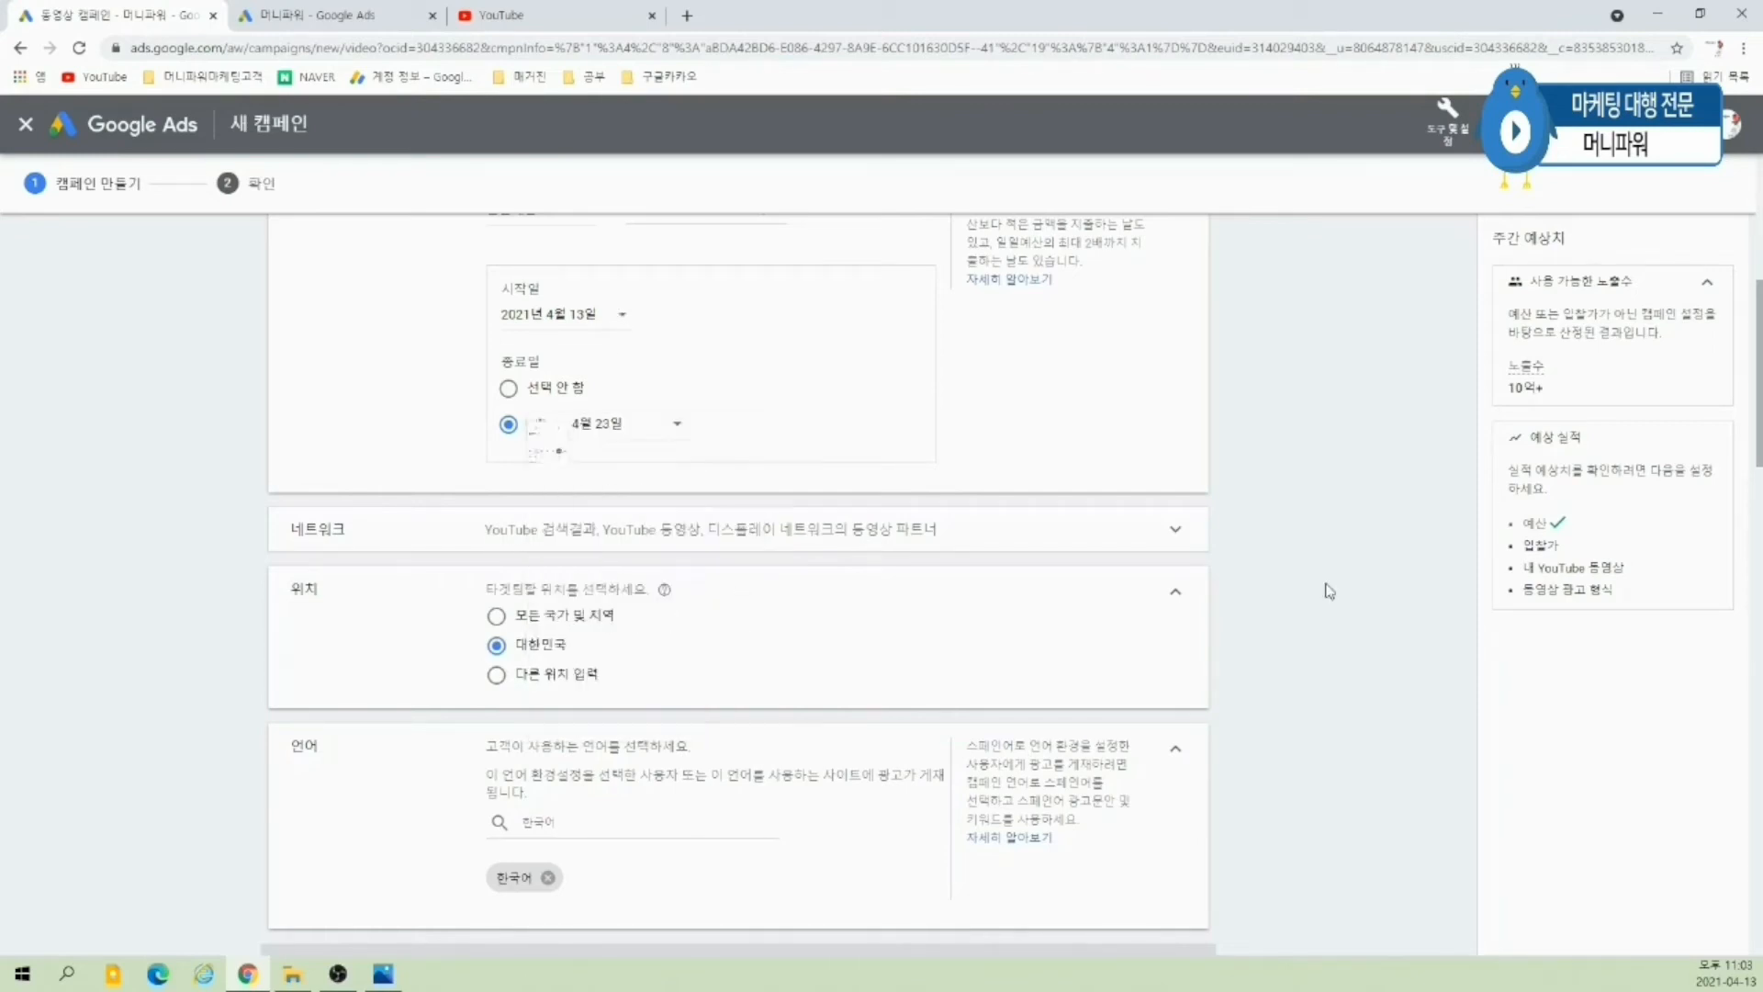
# - Look through the day options for the ad schedule and close the list without choosing another one
pyautogui.scroll(-10, 1377, 668)
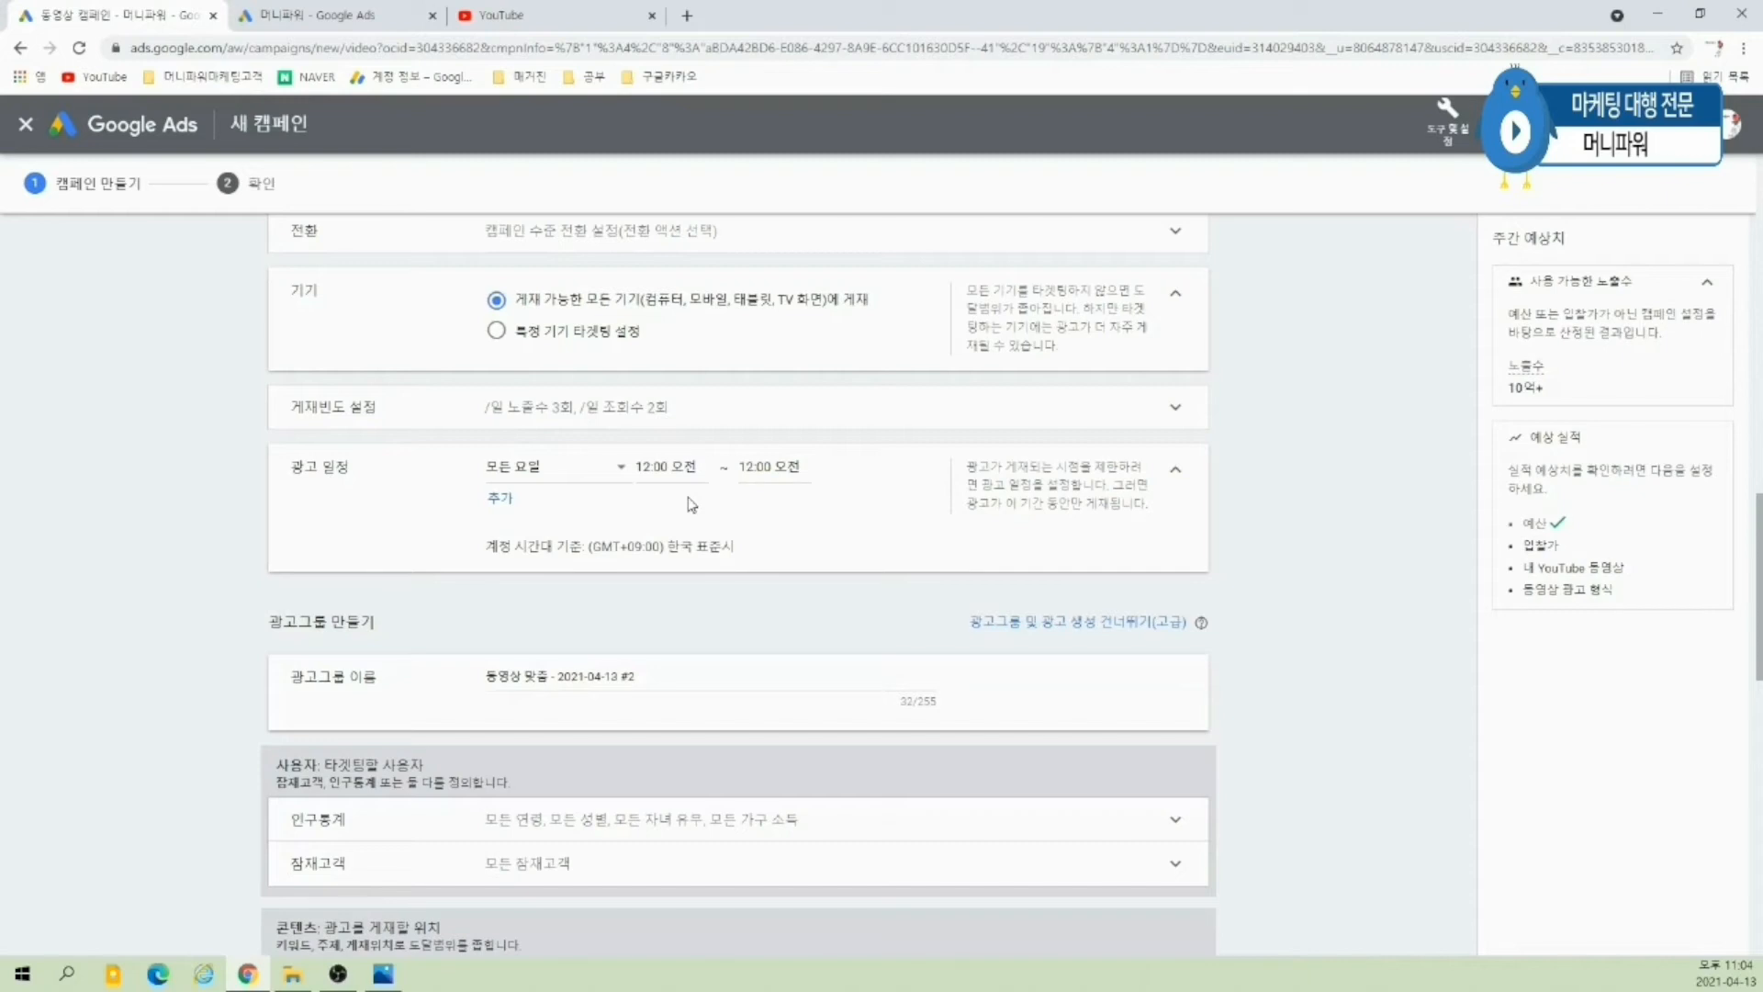
pyautogui.click(587, 476)
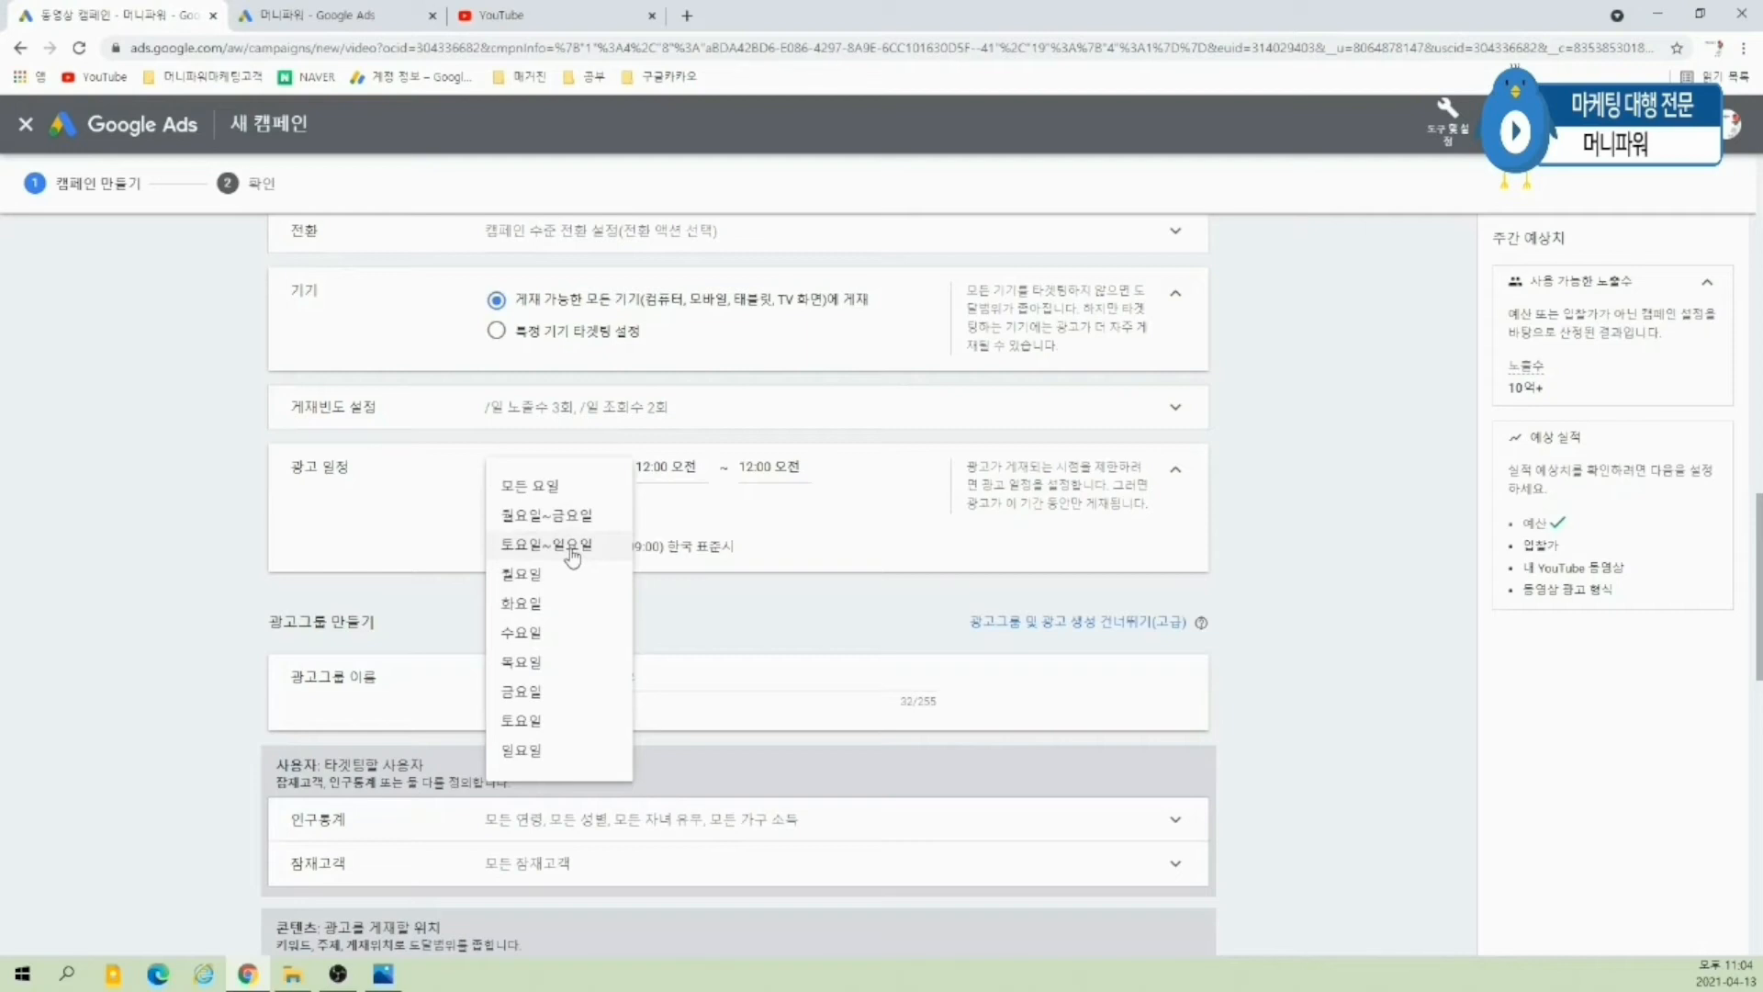
pyautogui.click(1260, 528)
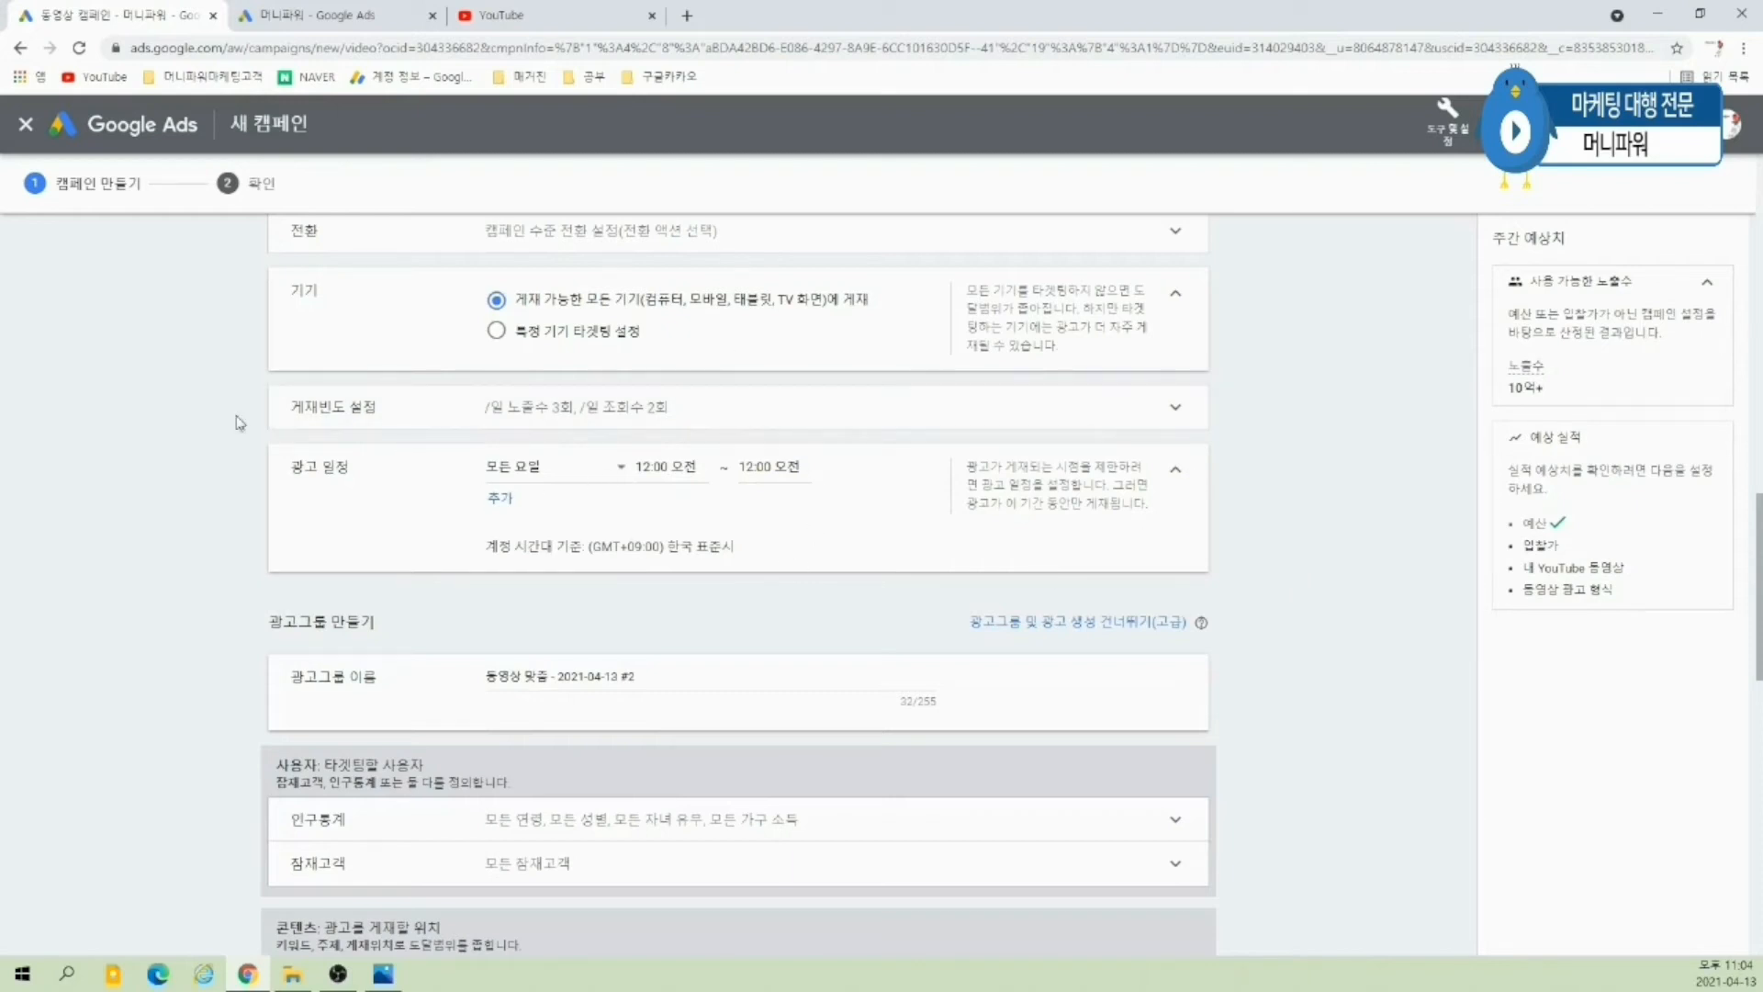
# - Check the campaign name for reference and rename the ad group (광고그룹 이름) to "머니파워 동영상 광고 그룹"
pyautogui.scroll(-2, 1286, 641)
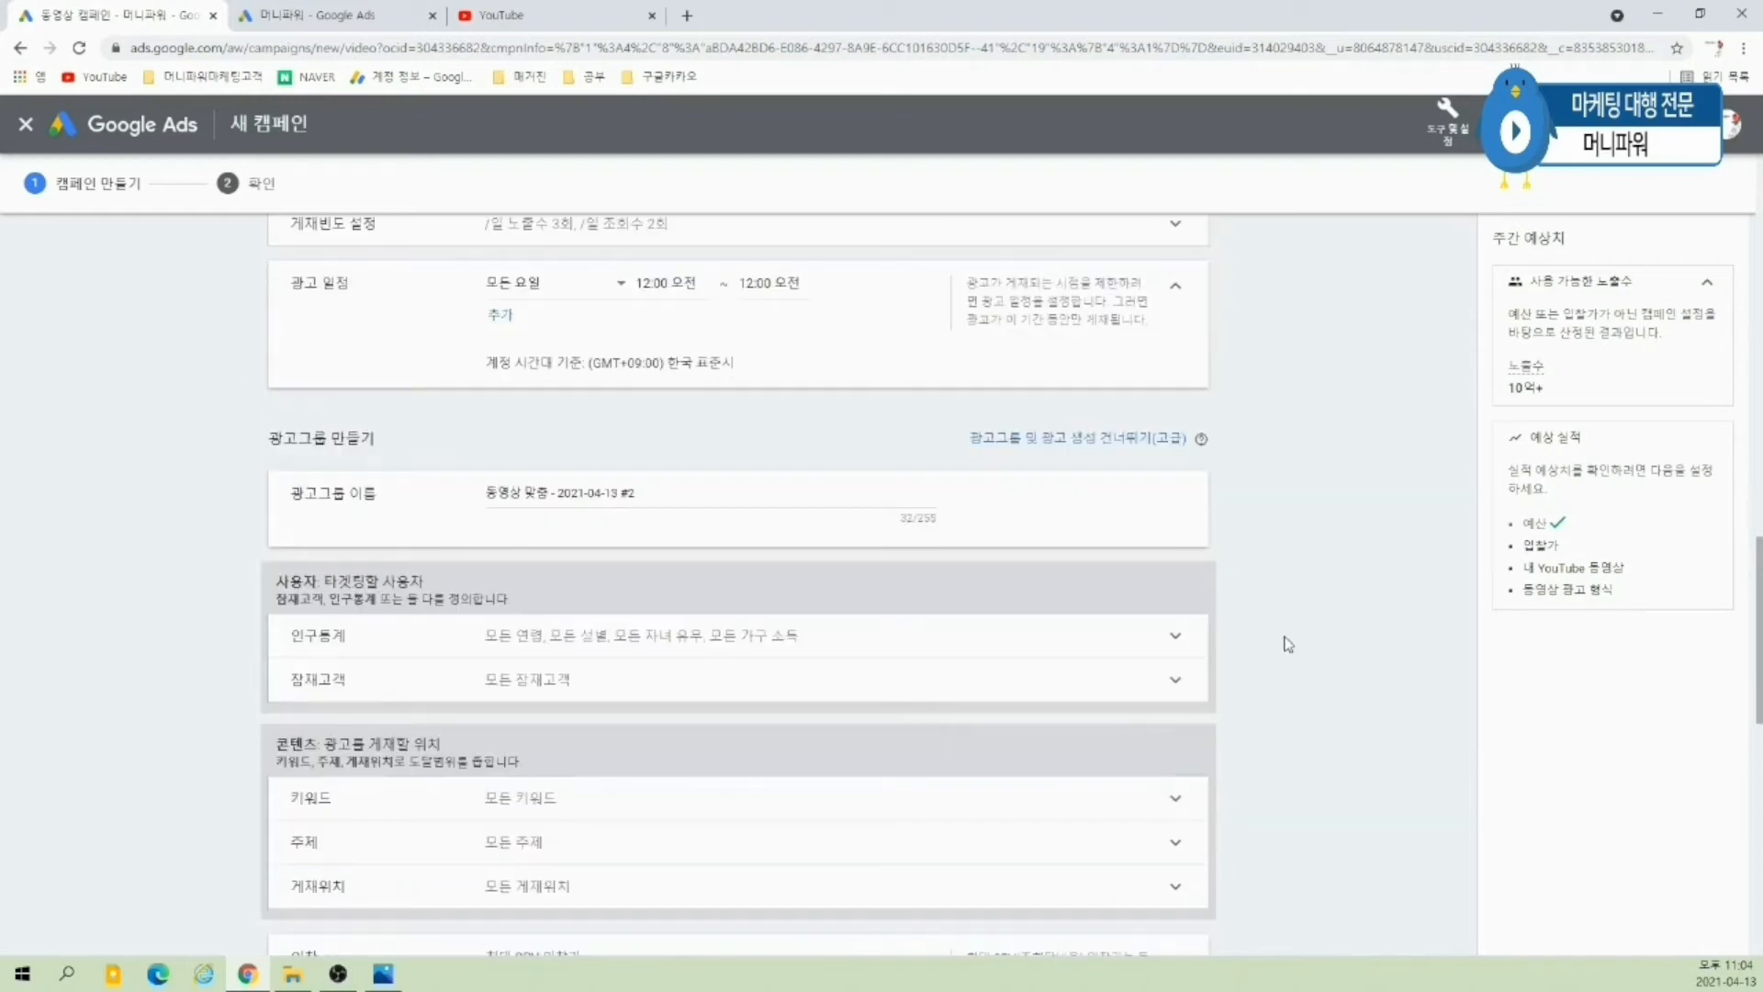
pyautogui.click(663, 498)
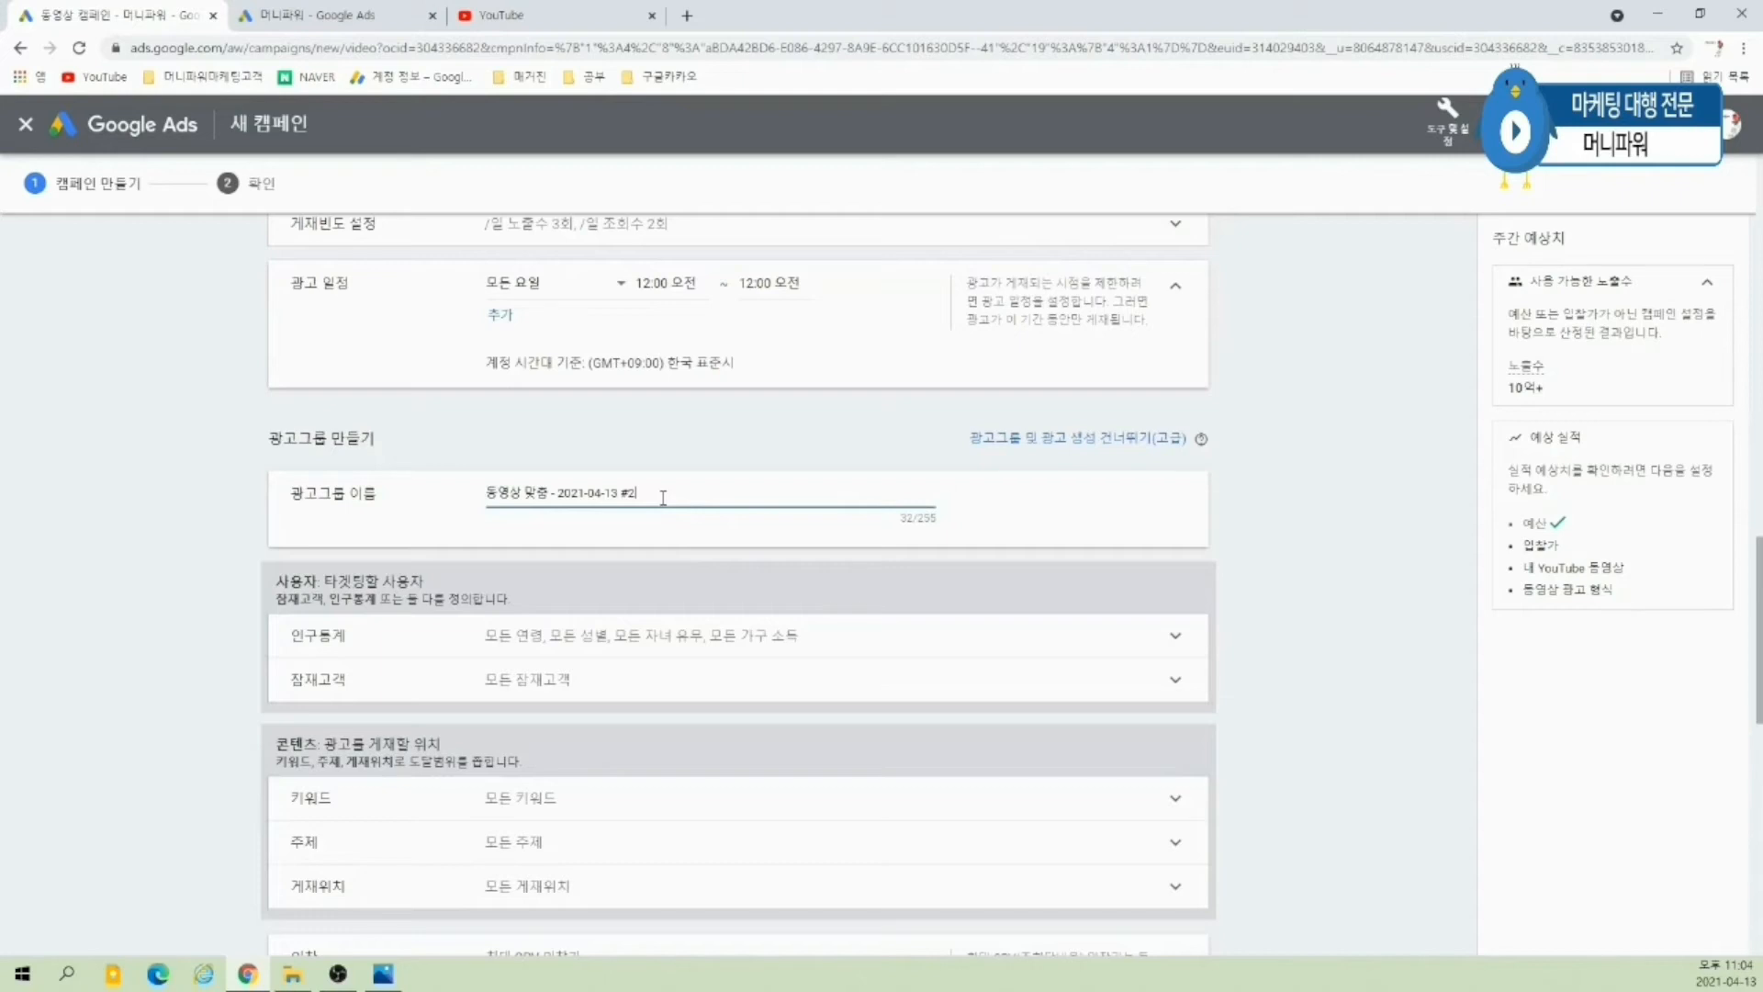
pyautogui.scroll(4, 1038, 677)
pyautogui.moveTo(1760, 550); pyautogui.dragTo(1761, 250)
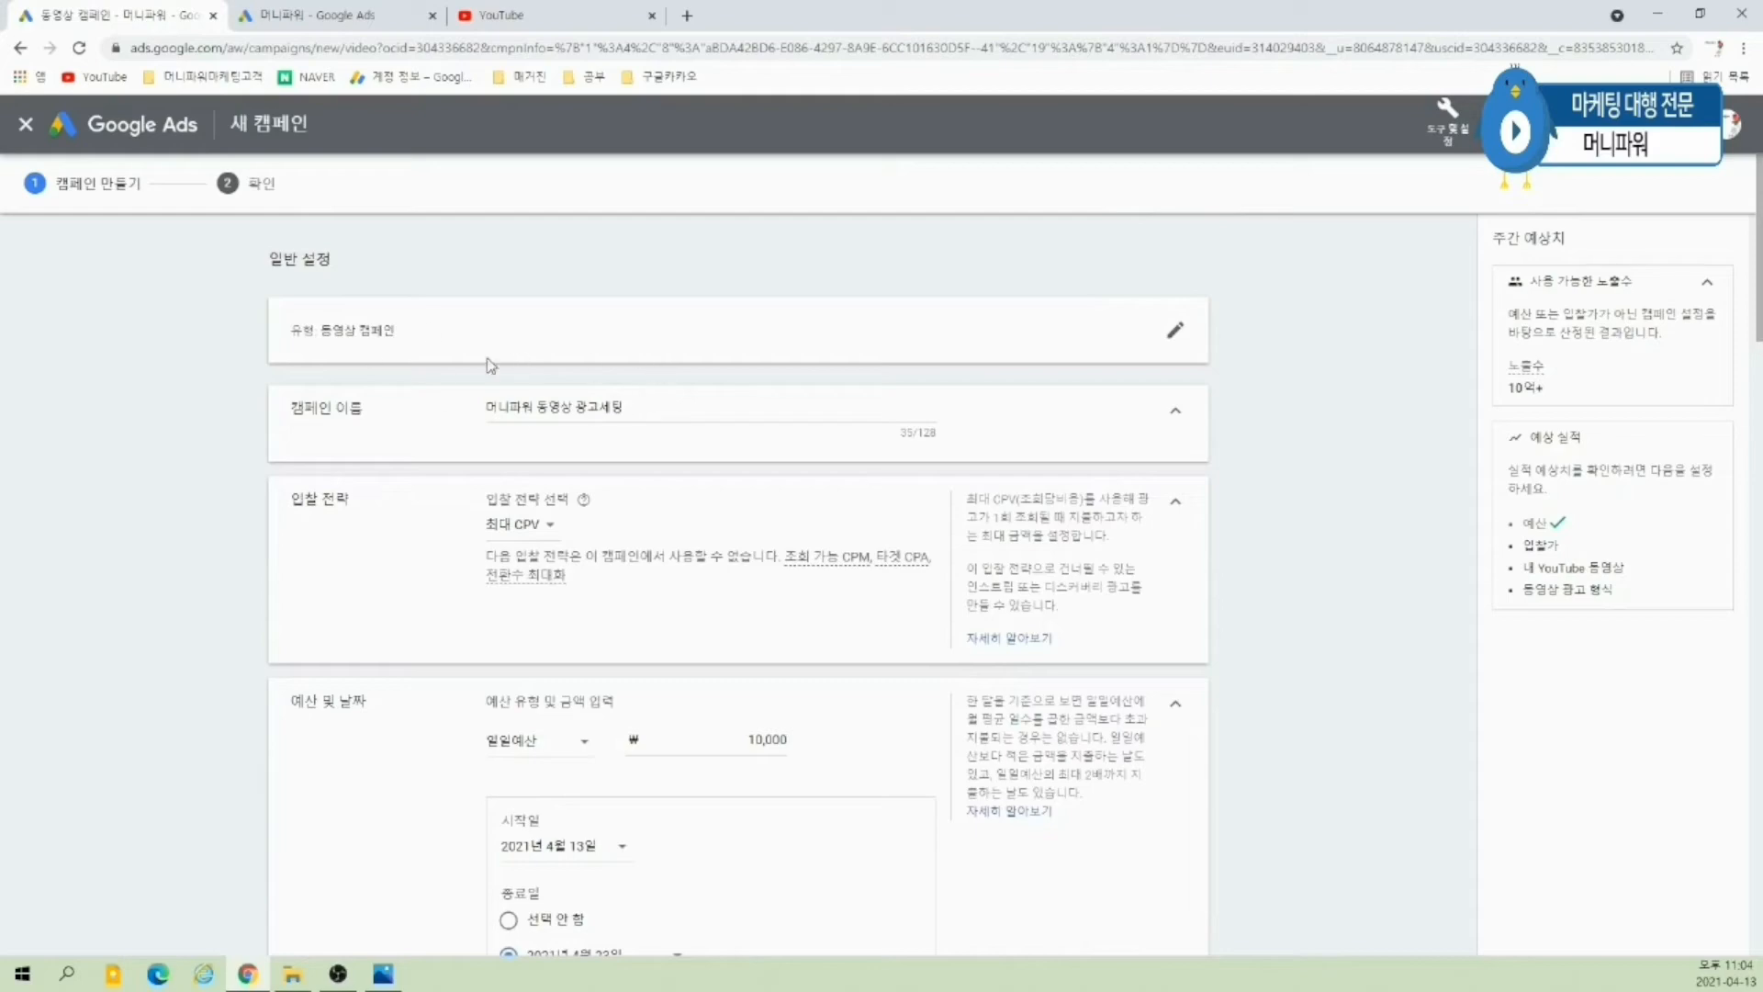
pyautogui.moveTo(1759, 285); pyautogui.dragTo(1759, 587)
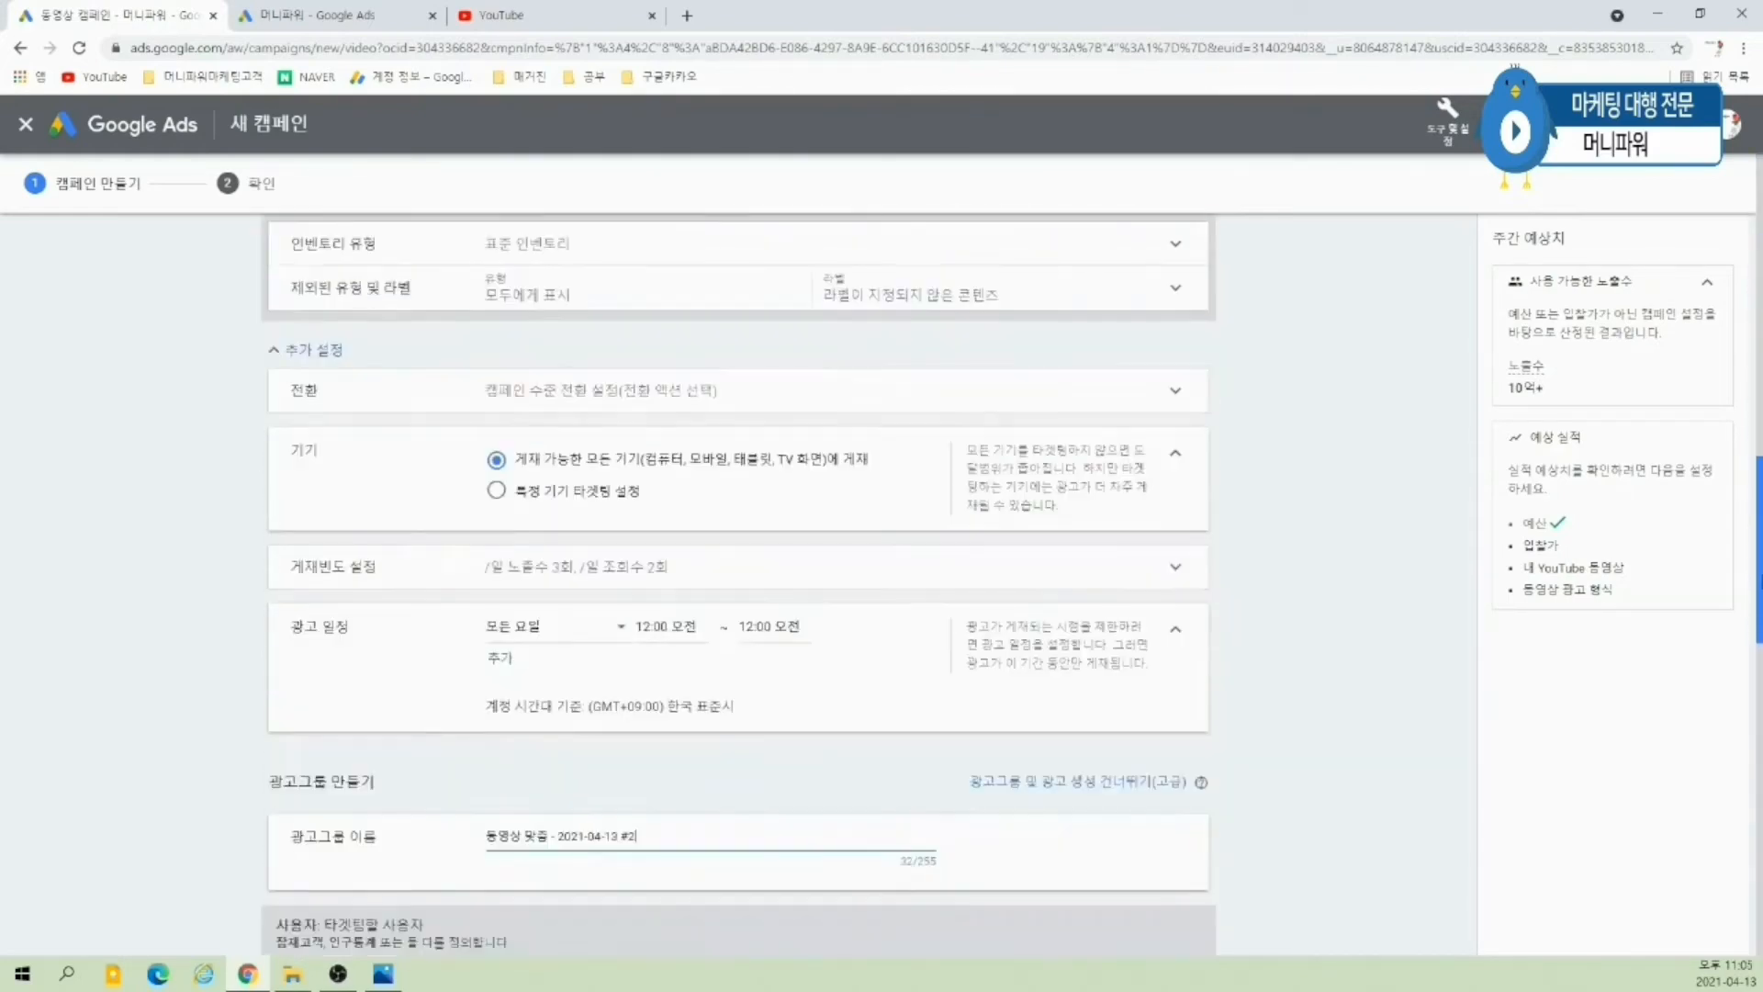
pyautogui.scroll(-3, 665, 613)
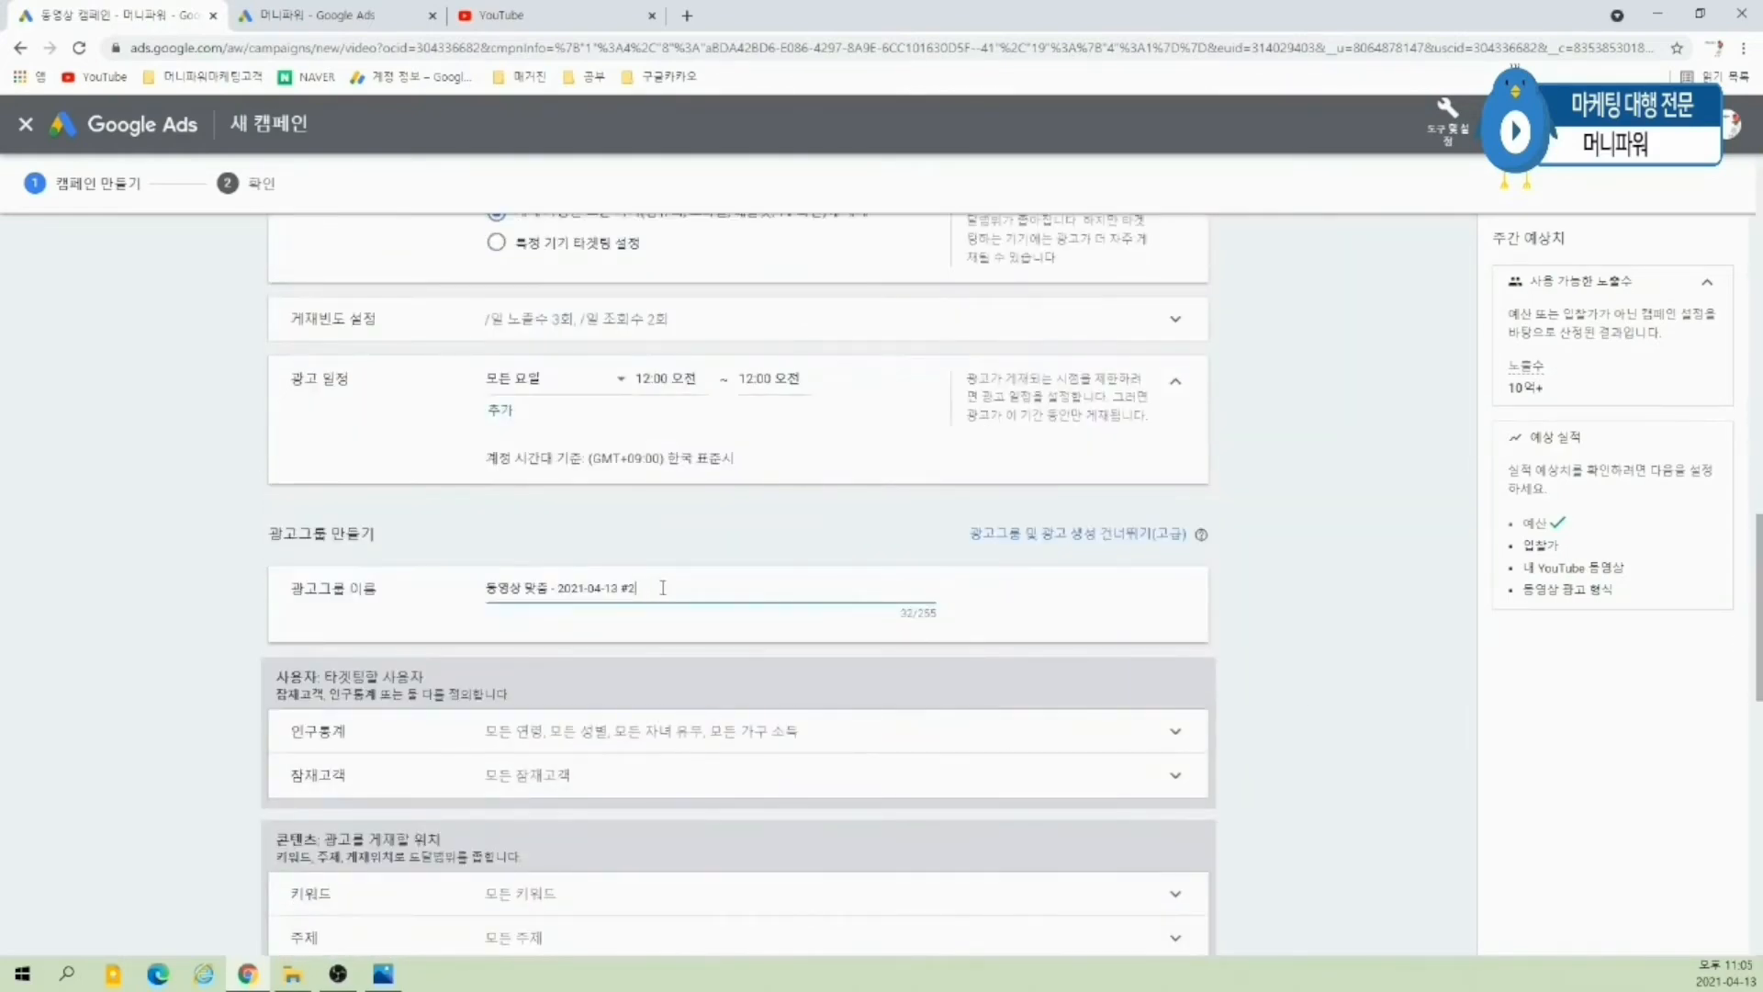
pyautogui.moveTo(662, 587); pyautogui.dragTo(424, 572)
pyautogui.write('머니파워')
pyautogui.write(' 웹')
pyautogui.press('BackSpace')
pyautogui.write('동영상 과')
pyautogui.write('고 그룹')
pyautogui.moveTo(1760, 624)
pyautogui.mouseDown()
pyautogui.moveTo(1760, 289)
pyautogui.moveTo(1761, 680)
pyautogui.moveTo(1760, 639)
pyautogui.mouseUp()
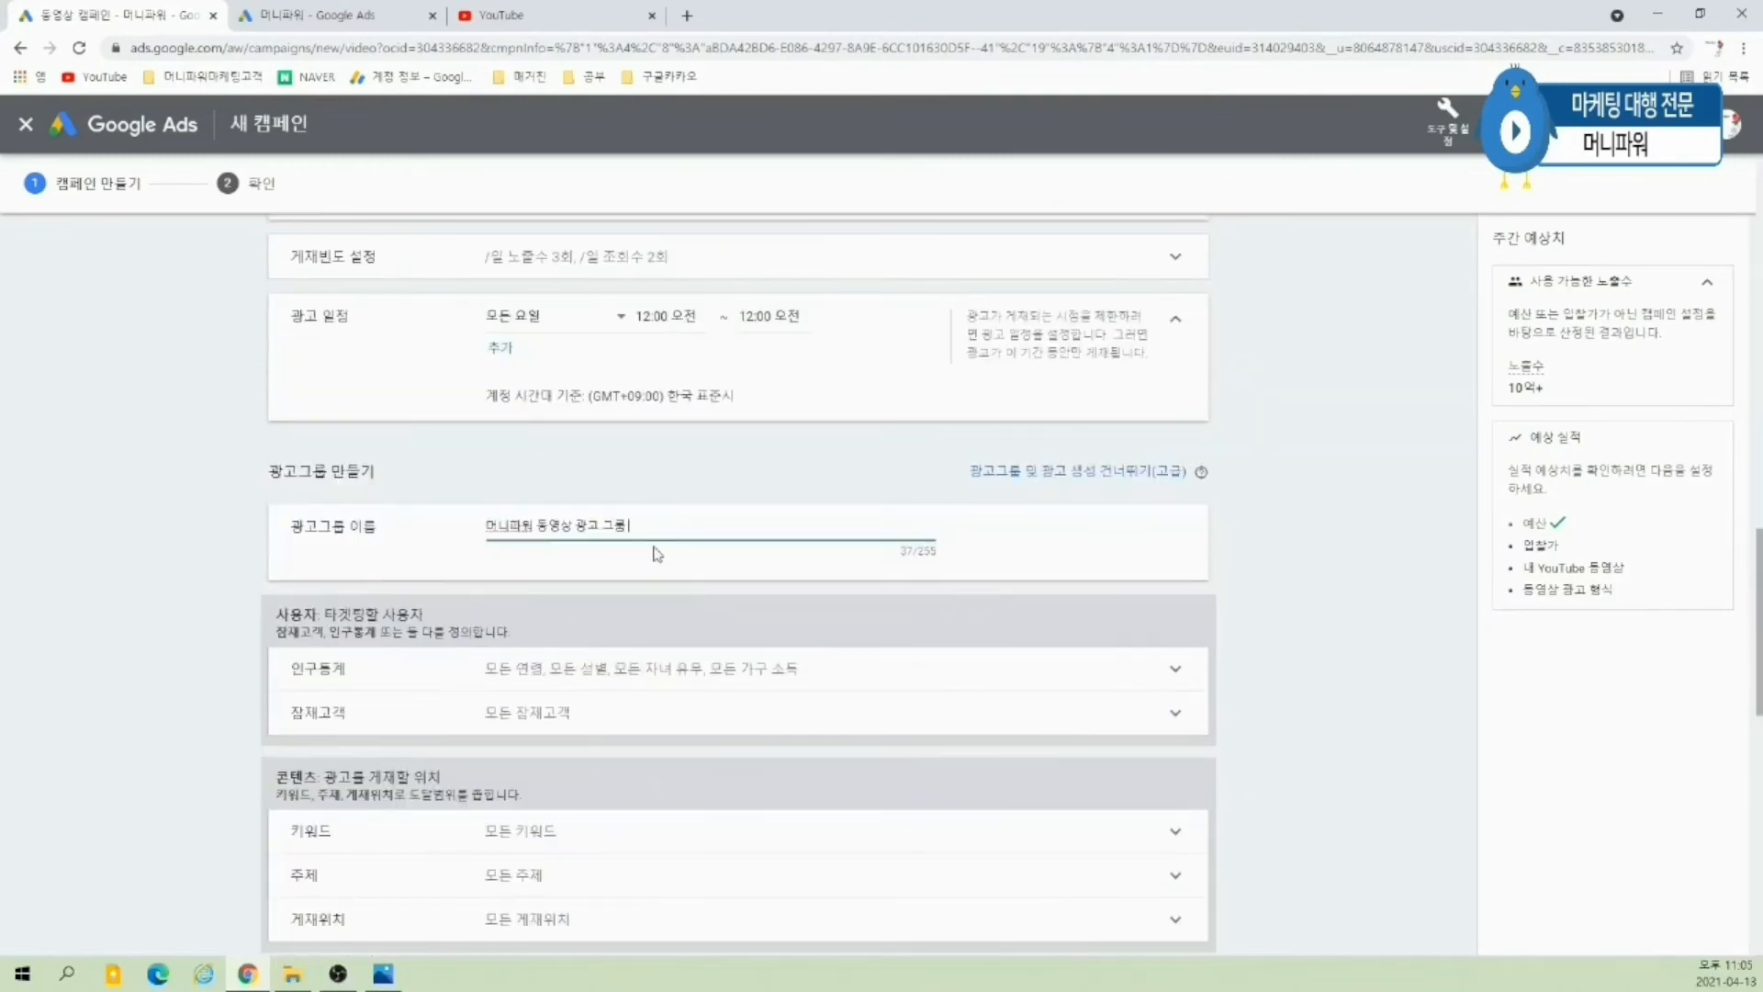
# - Replace the ad group name (광고그룹 이름) with "동영상광고연습"
pyautogui.moveTo(630, 524); pyautogui.dragTo(573, 524)
pyautogui.press('BackSpace')
pyautogui.press('BackSpace')
pyautogui.press('BackSpace')
pyautogui.press('BackSpace')
pyautogui.press('BackSpace')
pyautogui.press('BackSpace')
pyautogui.press('BackSpace')
pyautogui.press('BackSpace')
pyautogui.press('BackSpace')
pyautogui.write('광고연습')
pyautogui.click(477, 533)
pyautogui.write('동이영상')
pyautogui.click(1309, 742)
pyautogui.scroll(-1, 1315, 733)
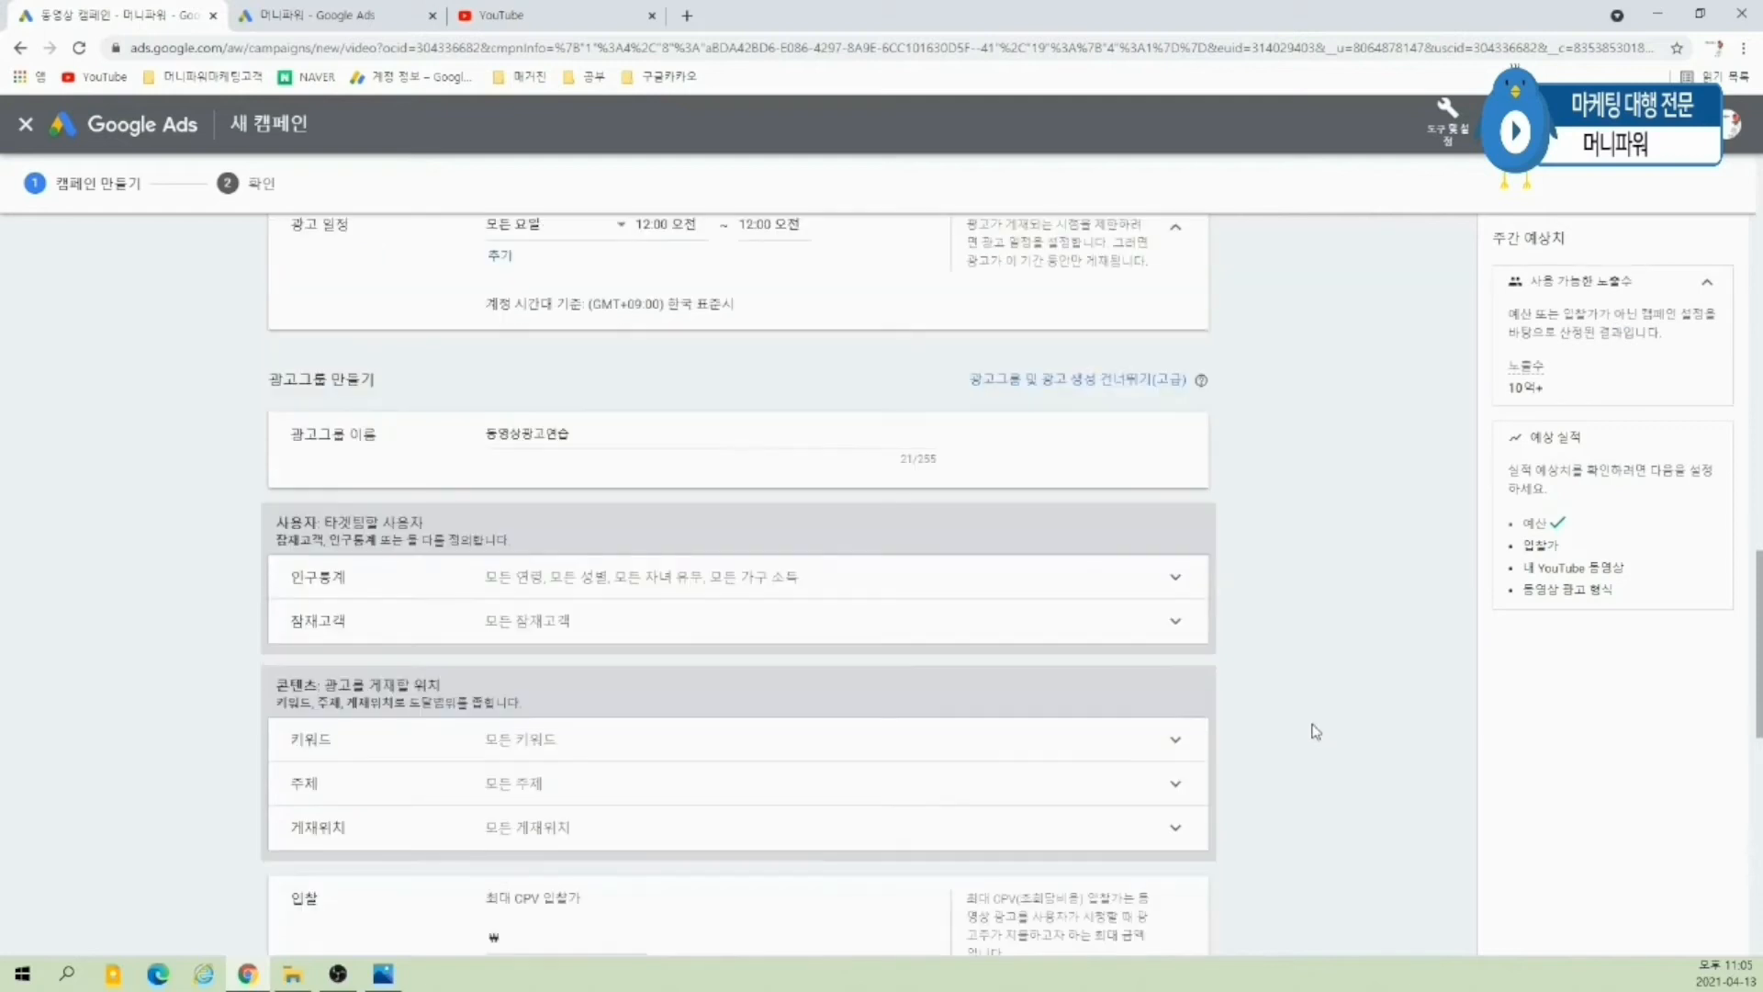
# - Expand the demographics (인구통계), review the available impressions estimate, and try excluding the unknown (알 수 없음) gender before including it again
pyautogui.click(1128, 586)
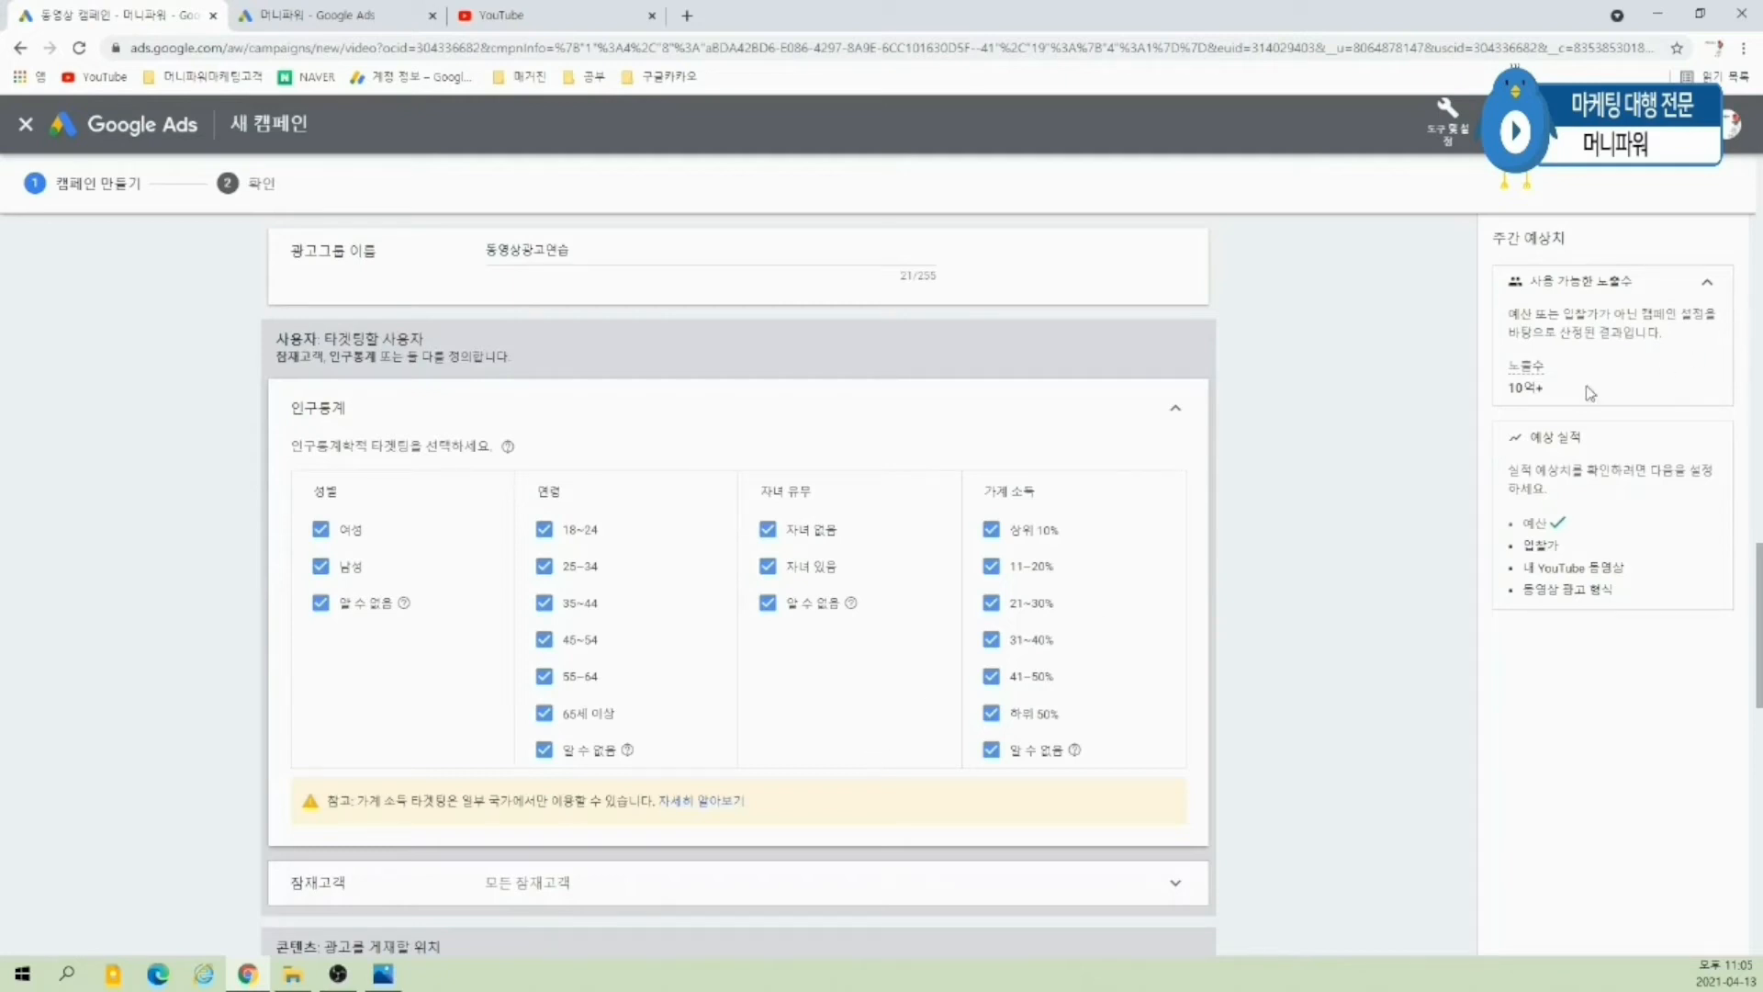
pyautogui.moveTo(1511, 313); pyautogui.dragTo(1706, 336)
pyautogui.click(1376, 450)
pyautogui.click(327, 605)
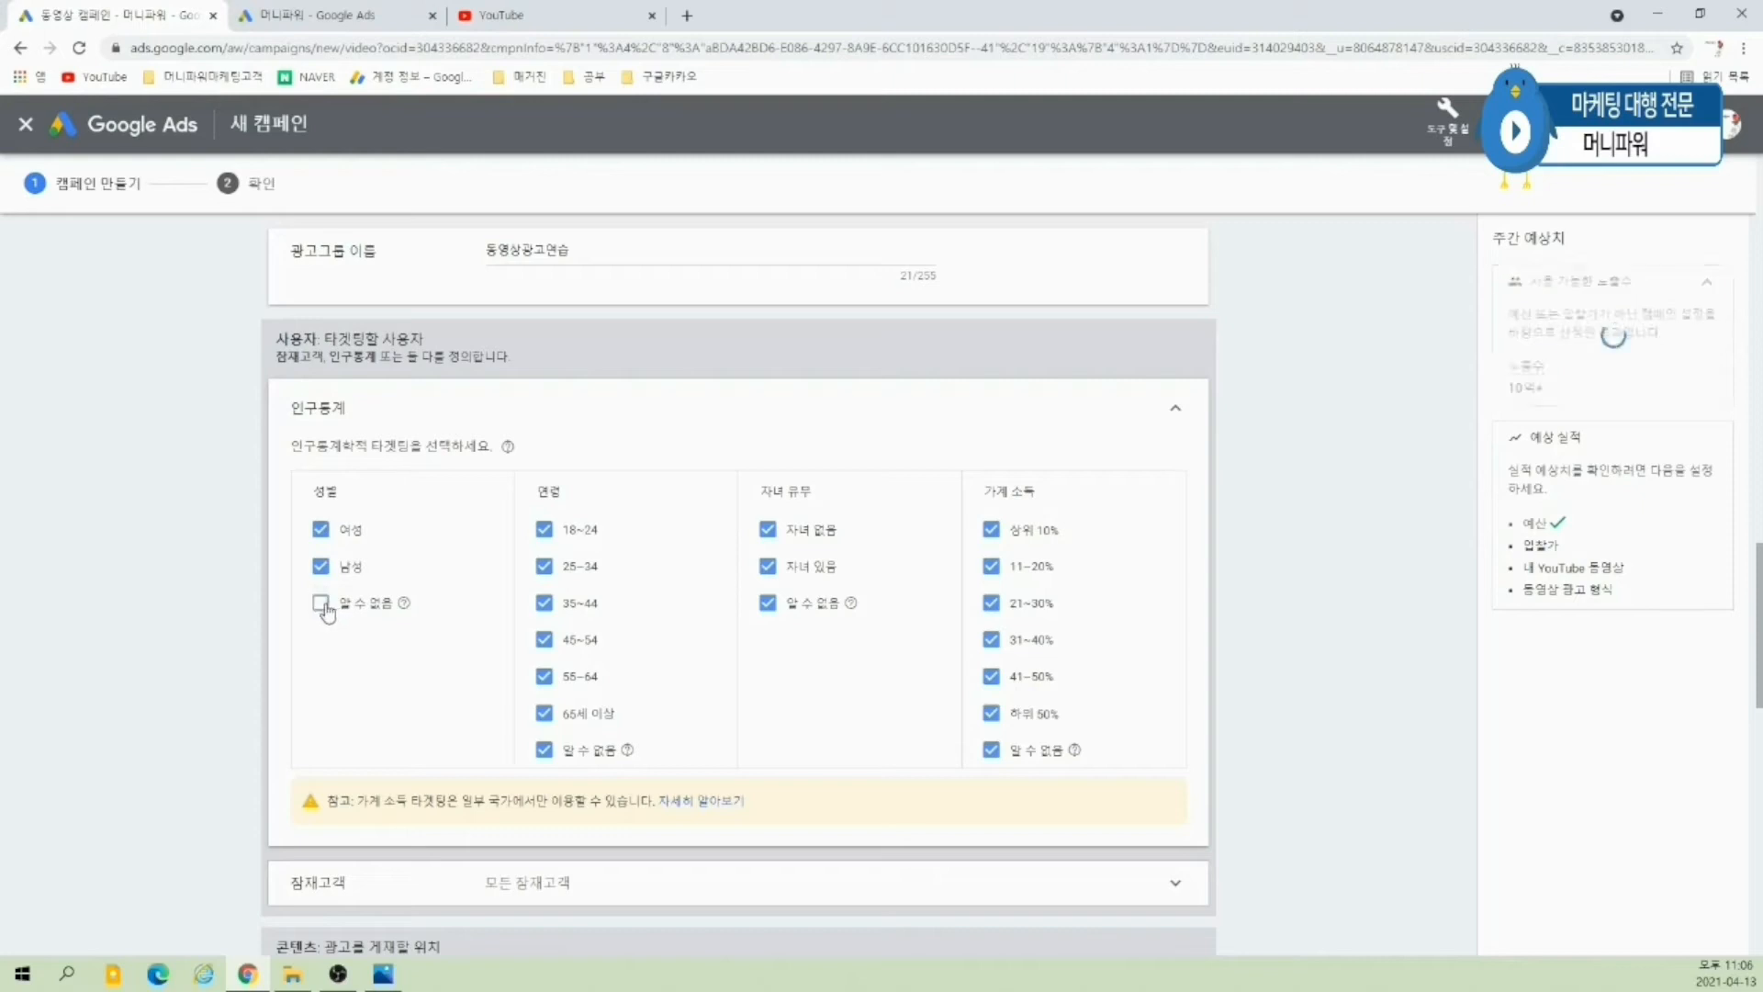
pyautogui.click(325, 606)
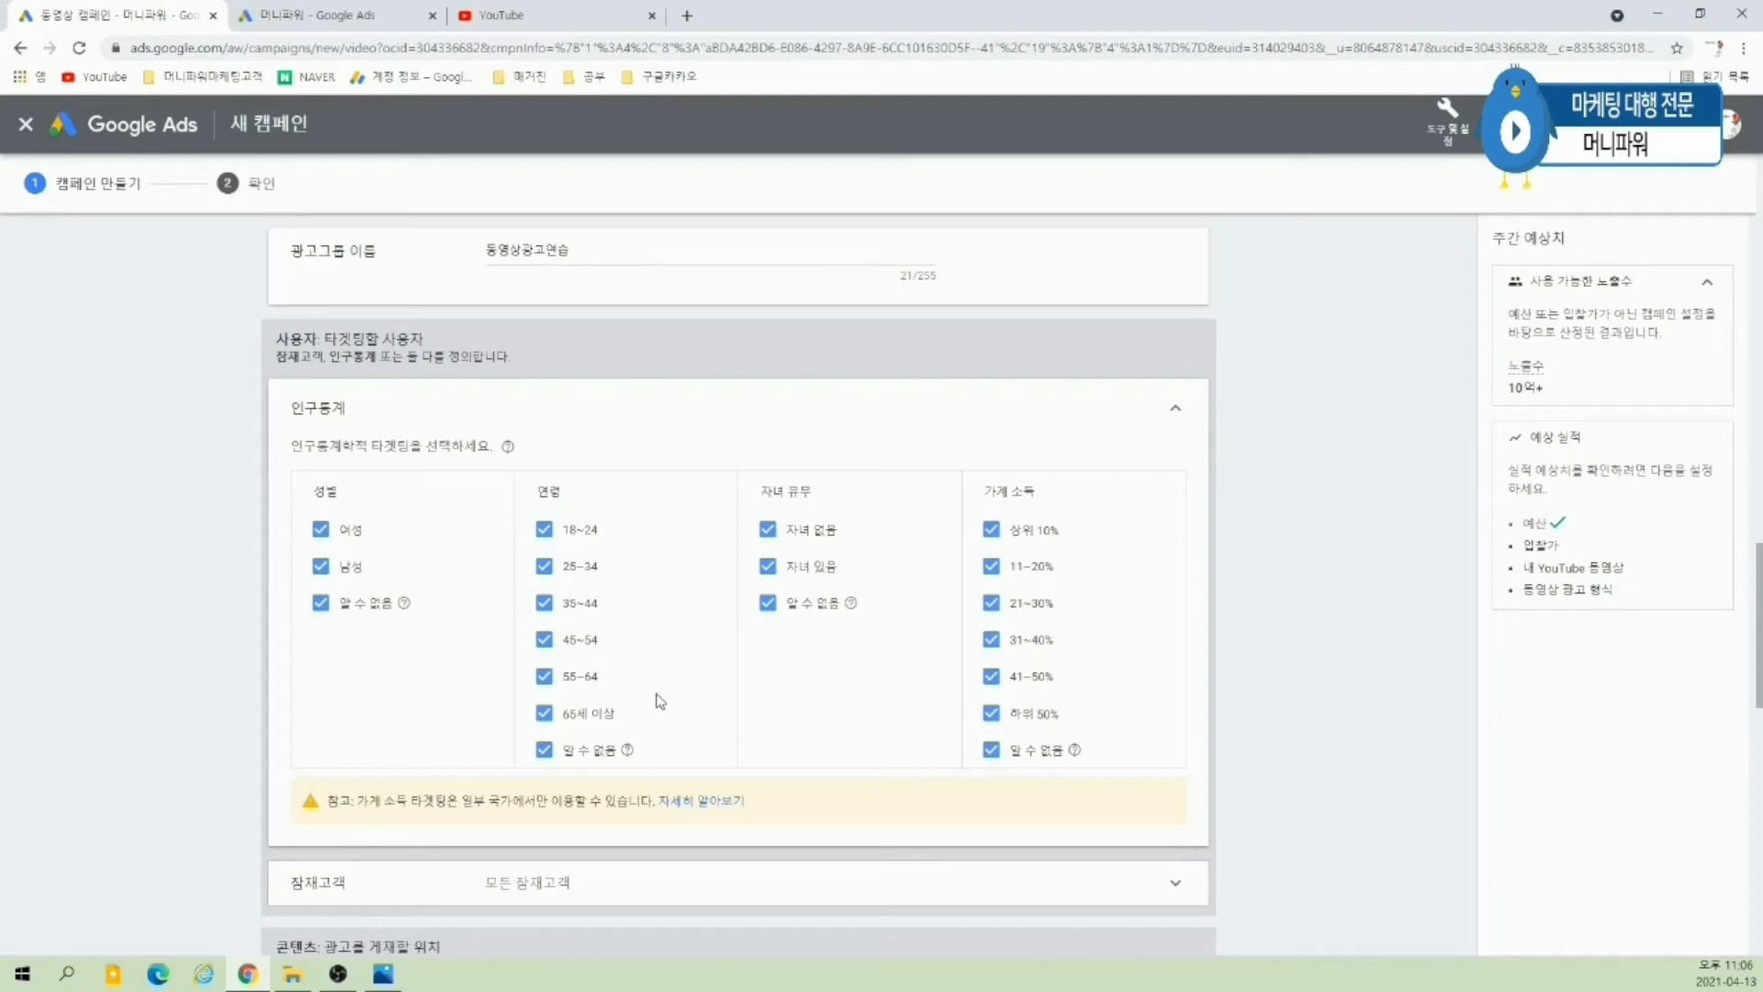
# - Limit the age targeting to 25~34 and 35~44, excluding 18~24, 45~54, 55~64, 65세 이상 and unknown (알 수 없음)
pyautogui.click(544, 531)
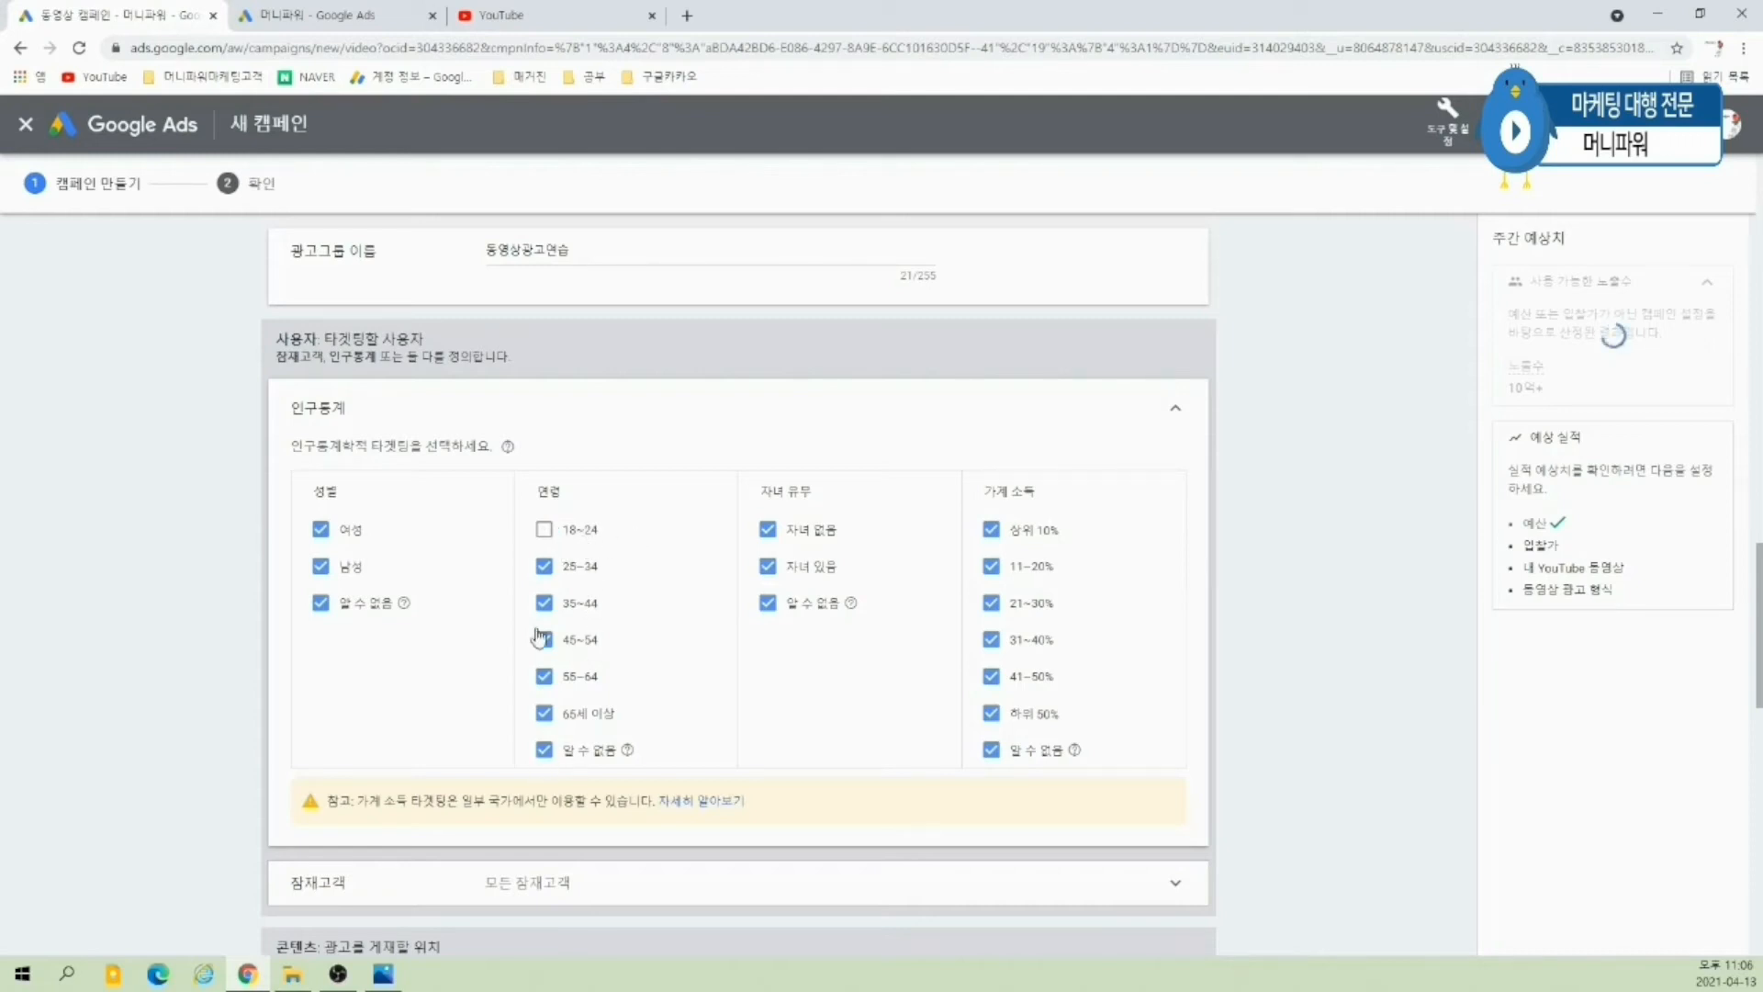
pyautogui.click(546, 755)
pyautogui.click(547, 718)
pyautogui.click(545, 680)
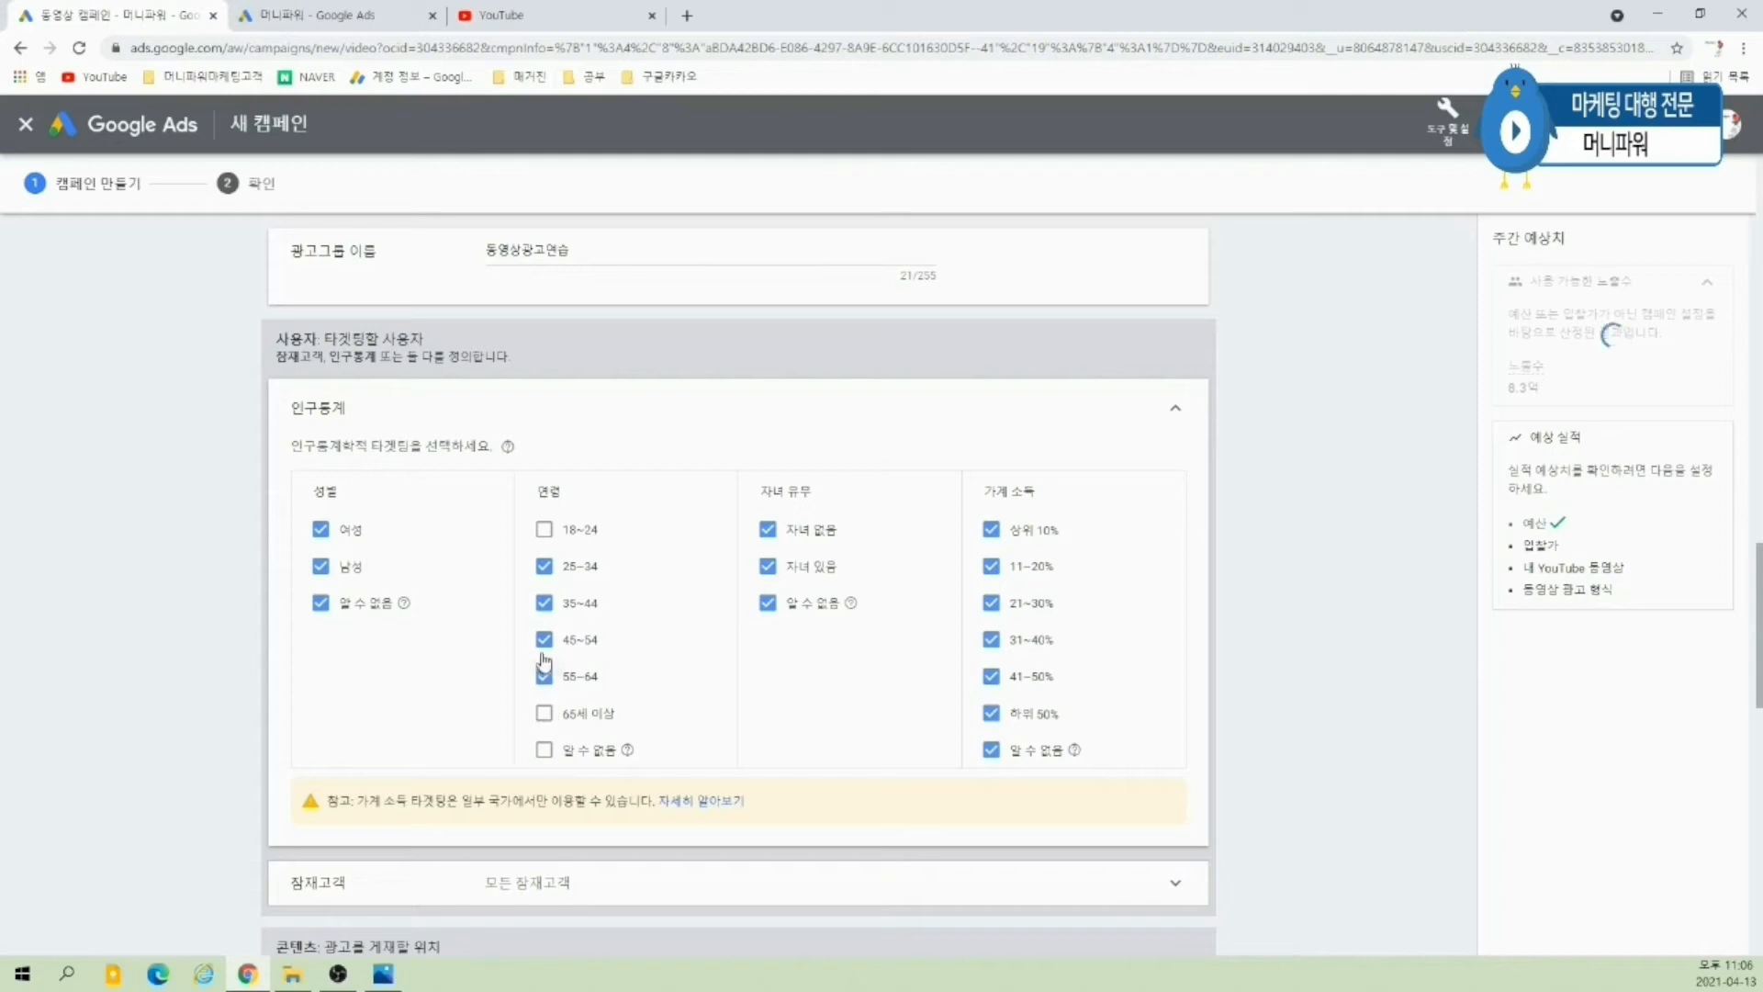
pyautogui.click(545, 641)
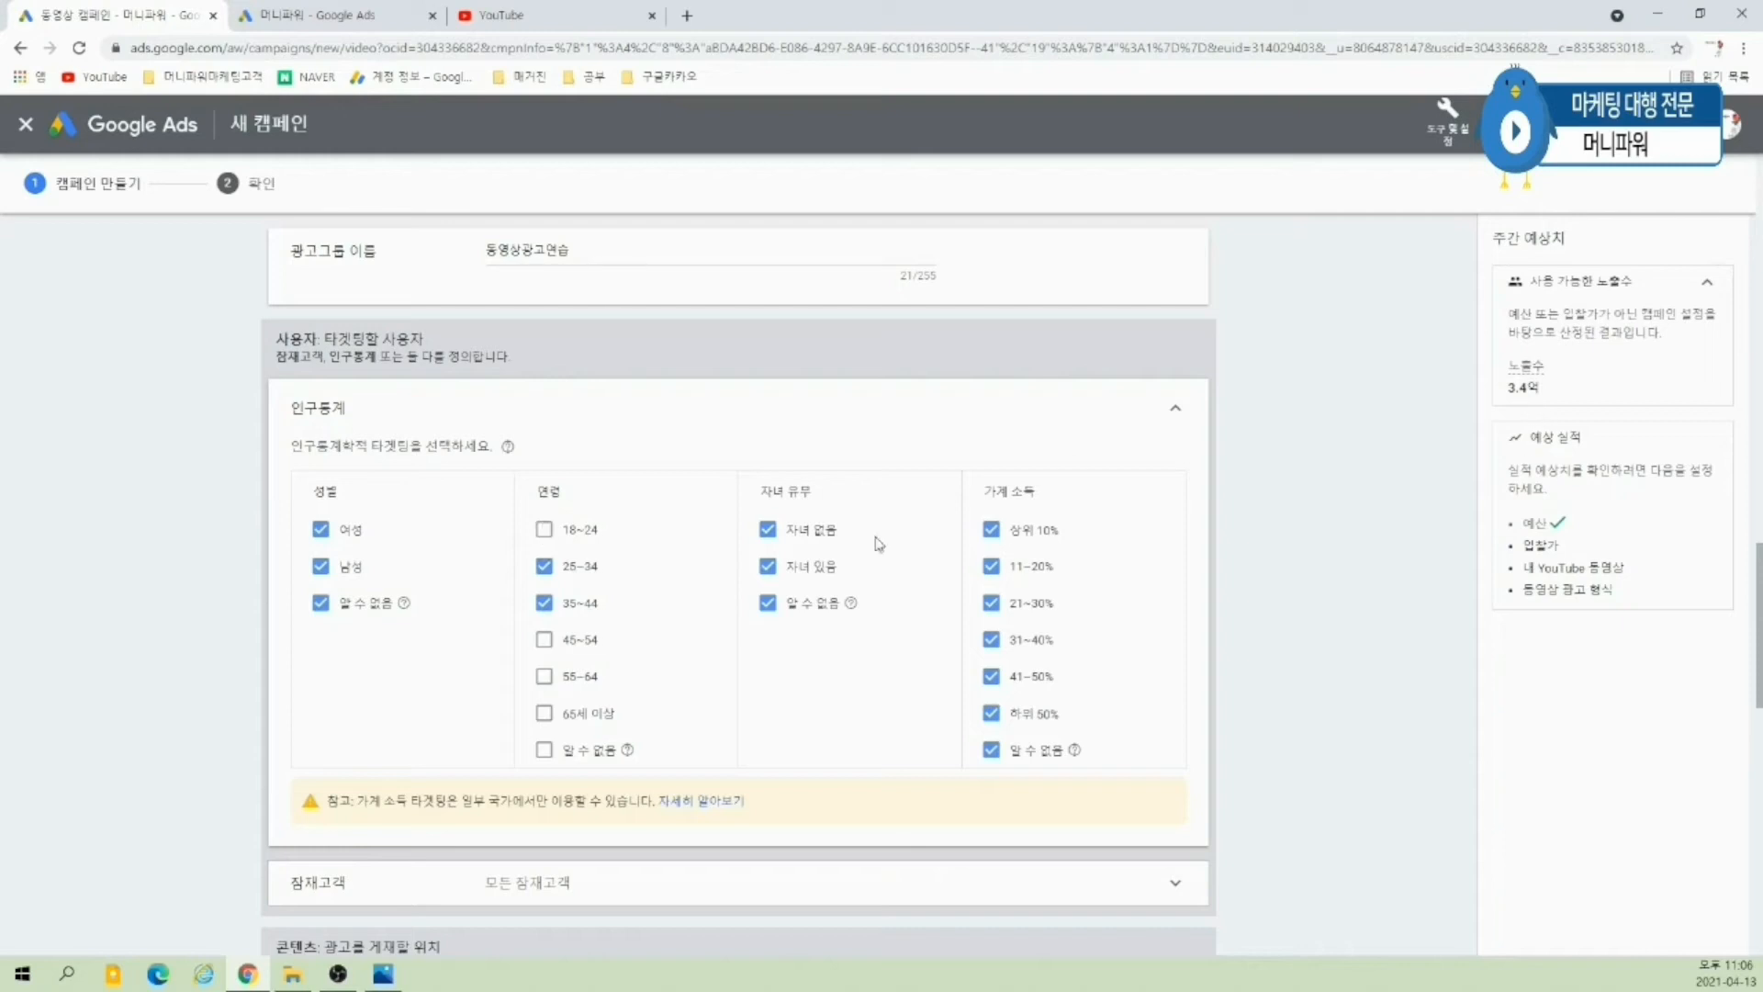
pyautogui.click(545, 531)
pyautogui.click(546, 534)
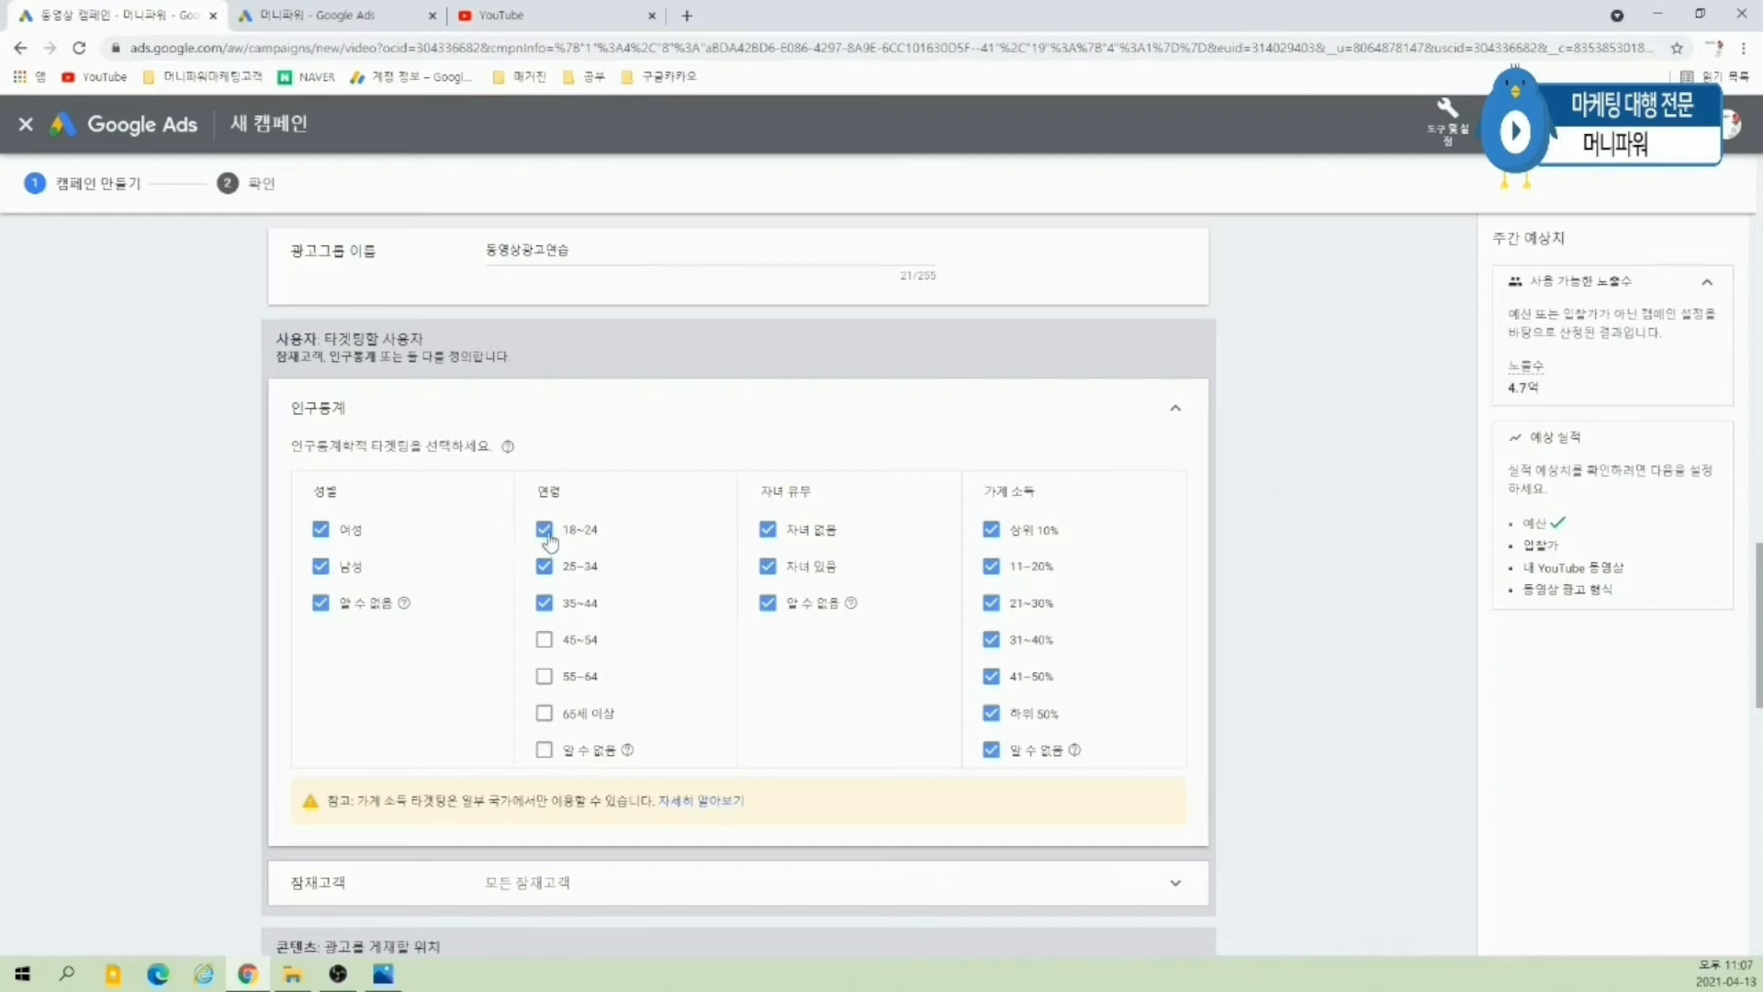
# - Exclude parents (자녀 있음) from the parental status targeting, keeping 자녀 없음 and 알 수 없음 included
pyautogui.click(768, 532)
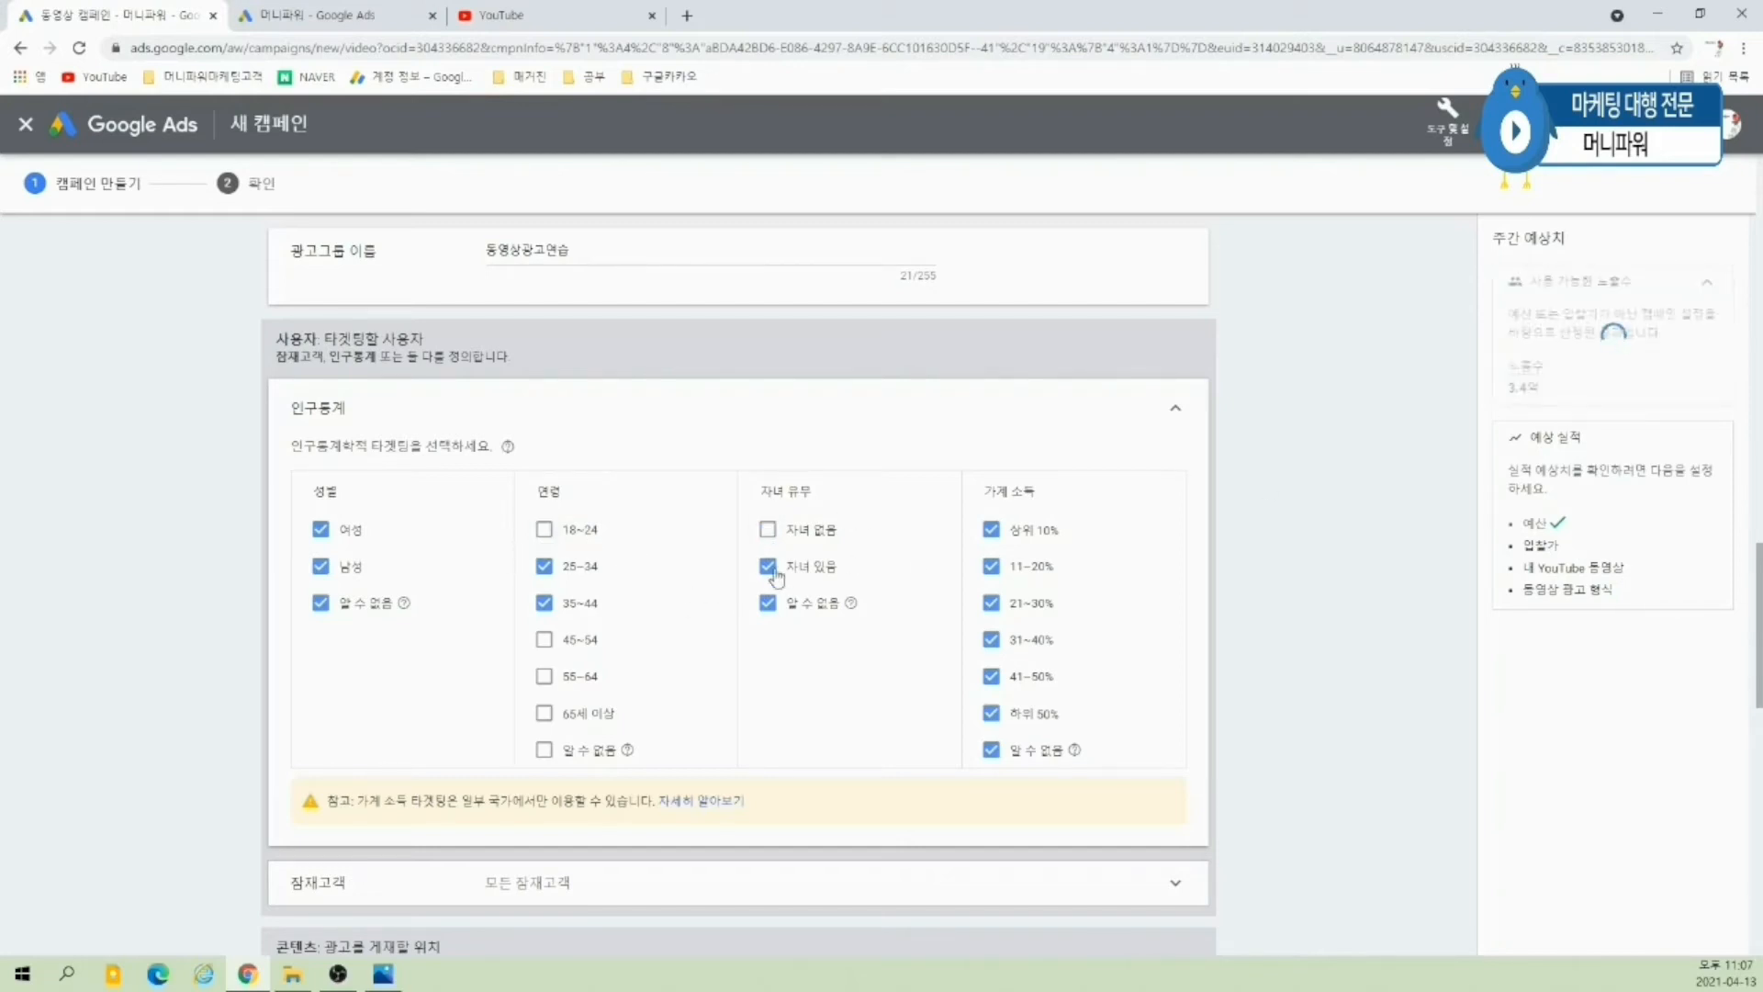
pyautogui.click(768, 530)
pyautogui.click(768, 566)
pyautogui.click(769, 606)
pyautogui.click(771, 607)
pyautogui.click(767, 606)
pyautogui.click(767, 606)
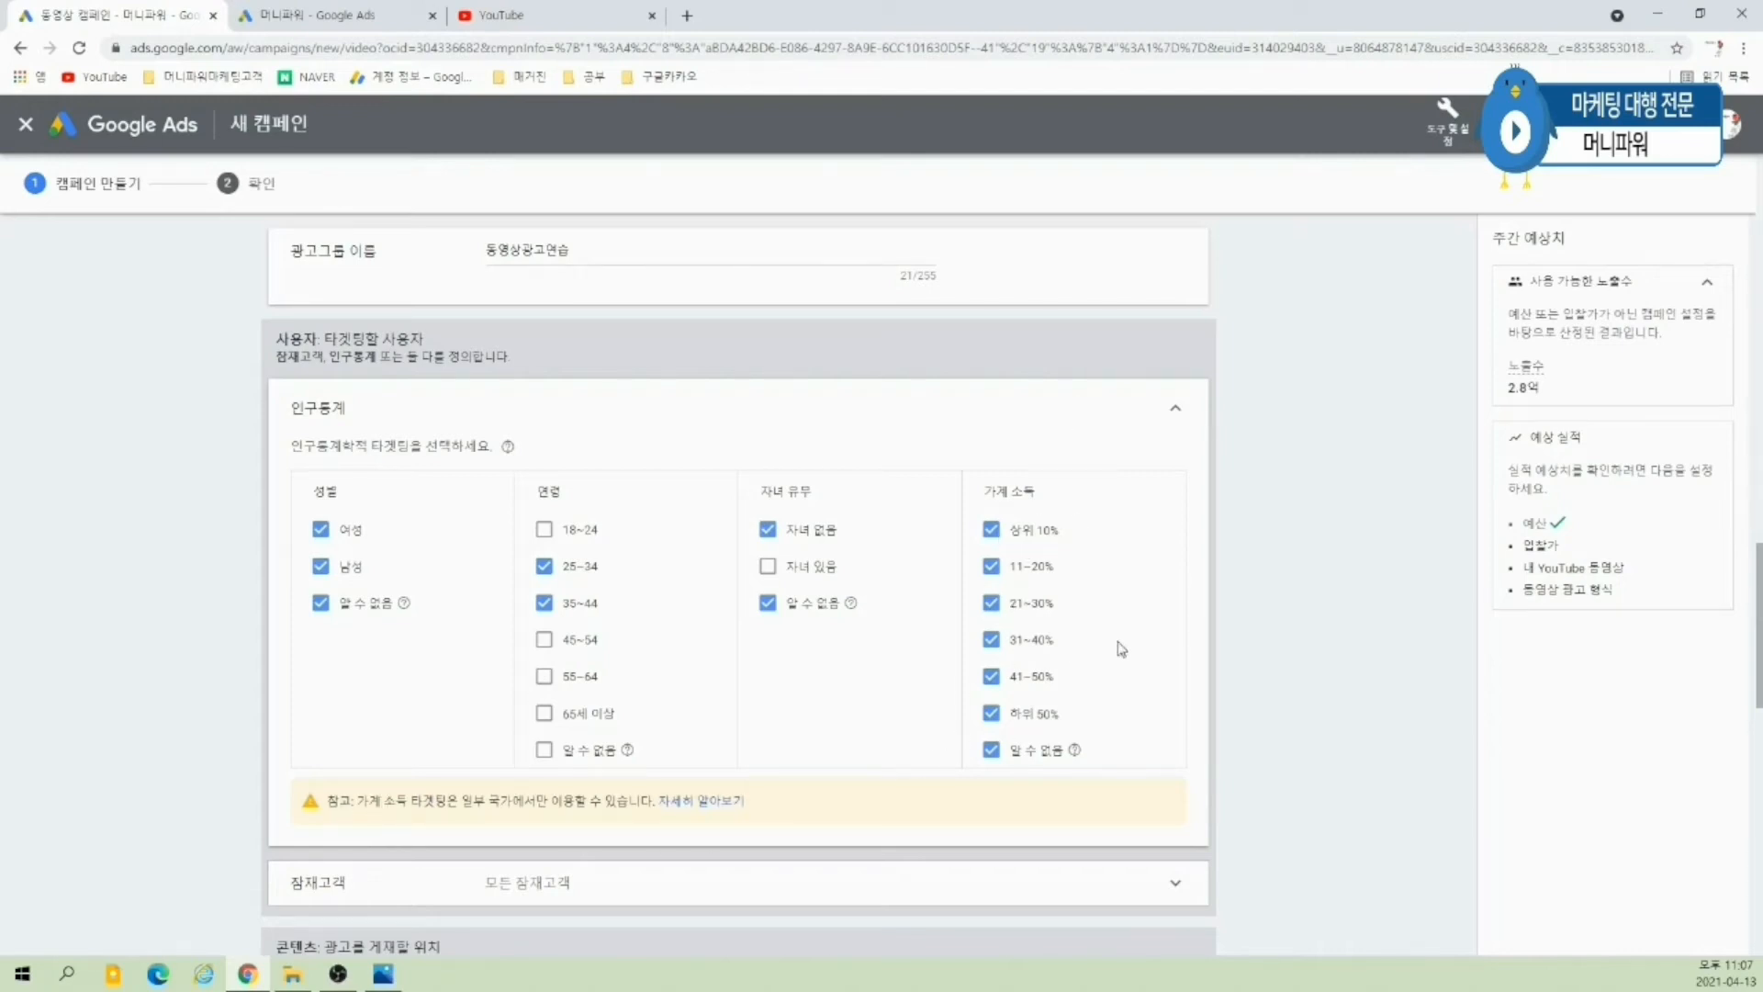
# - Exclude the 41~50%, 하위 50% and 알 수 없음 household income groups and check the impressions estimate
pyautogui.click(992, 749)
pyautogui.click(991, 714)
pyautogui.click(991, 677)
pyautogui.moveTo(1551, 387); pyautogui.dragTo(1507, 388)
# - Toggle the unknown parental status off and back on, and include the 55~64 and 65세 이상 age groups
pyautogui.click(769, 606)
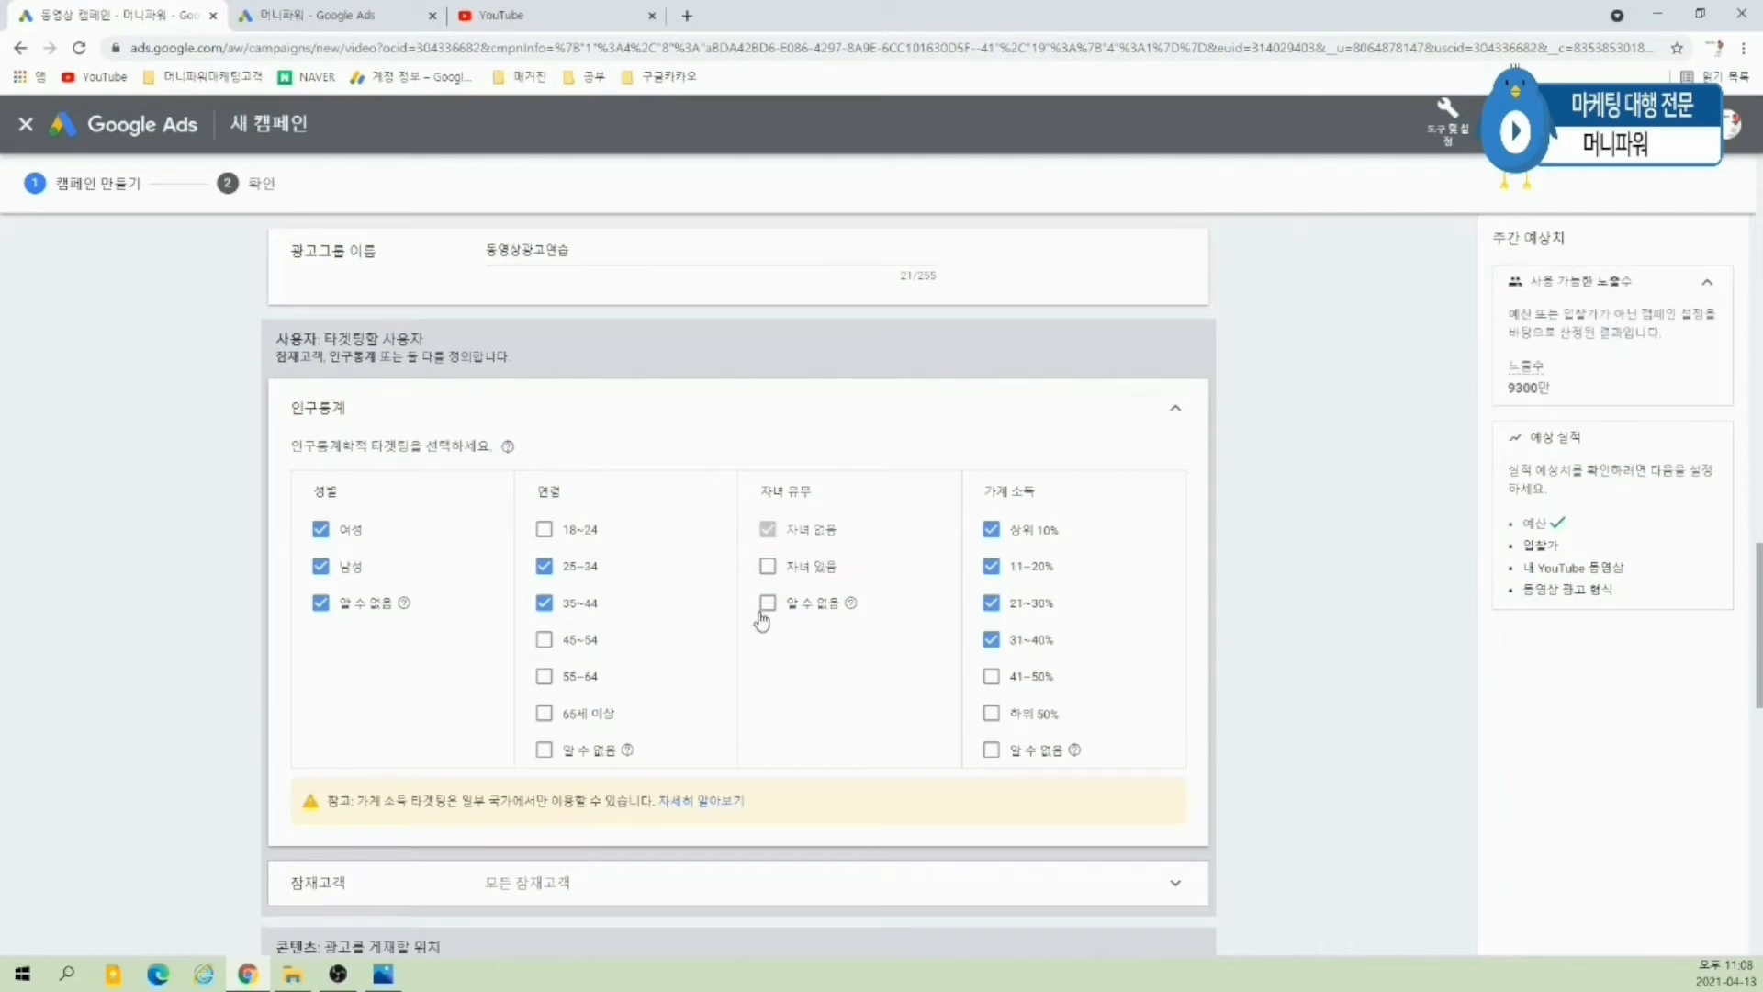
pyautogui.click(768, 602)
pyautogui.scroll(-2, 1170, 764)
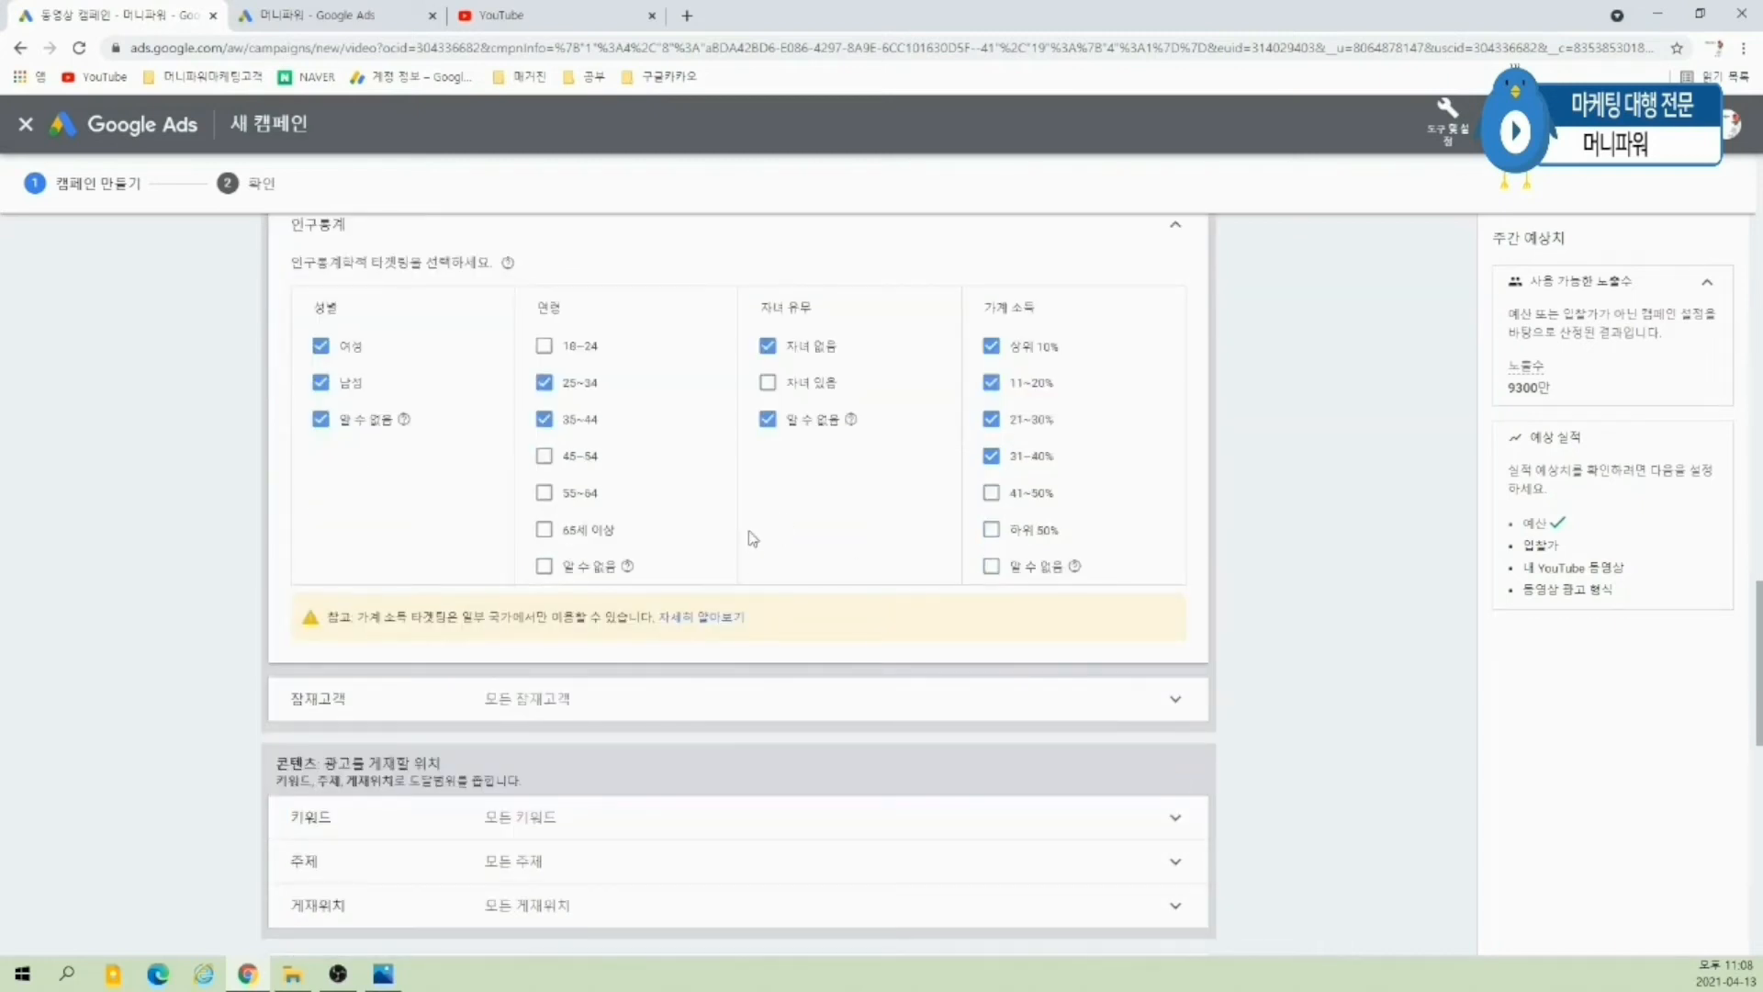
pyautogui.click(545, 496)
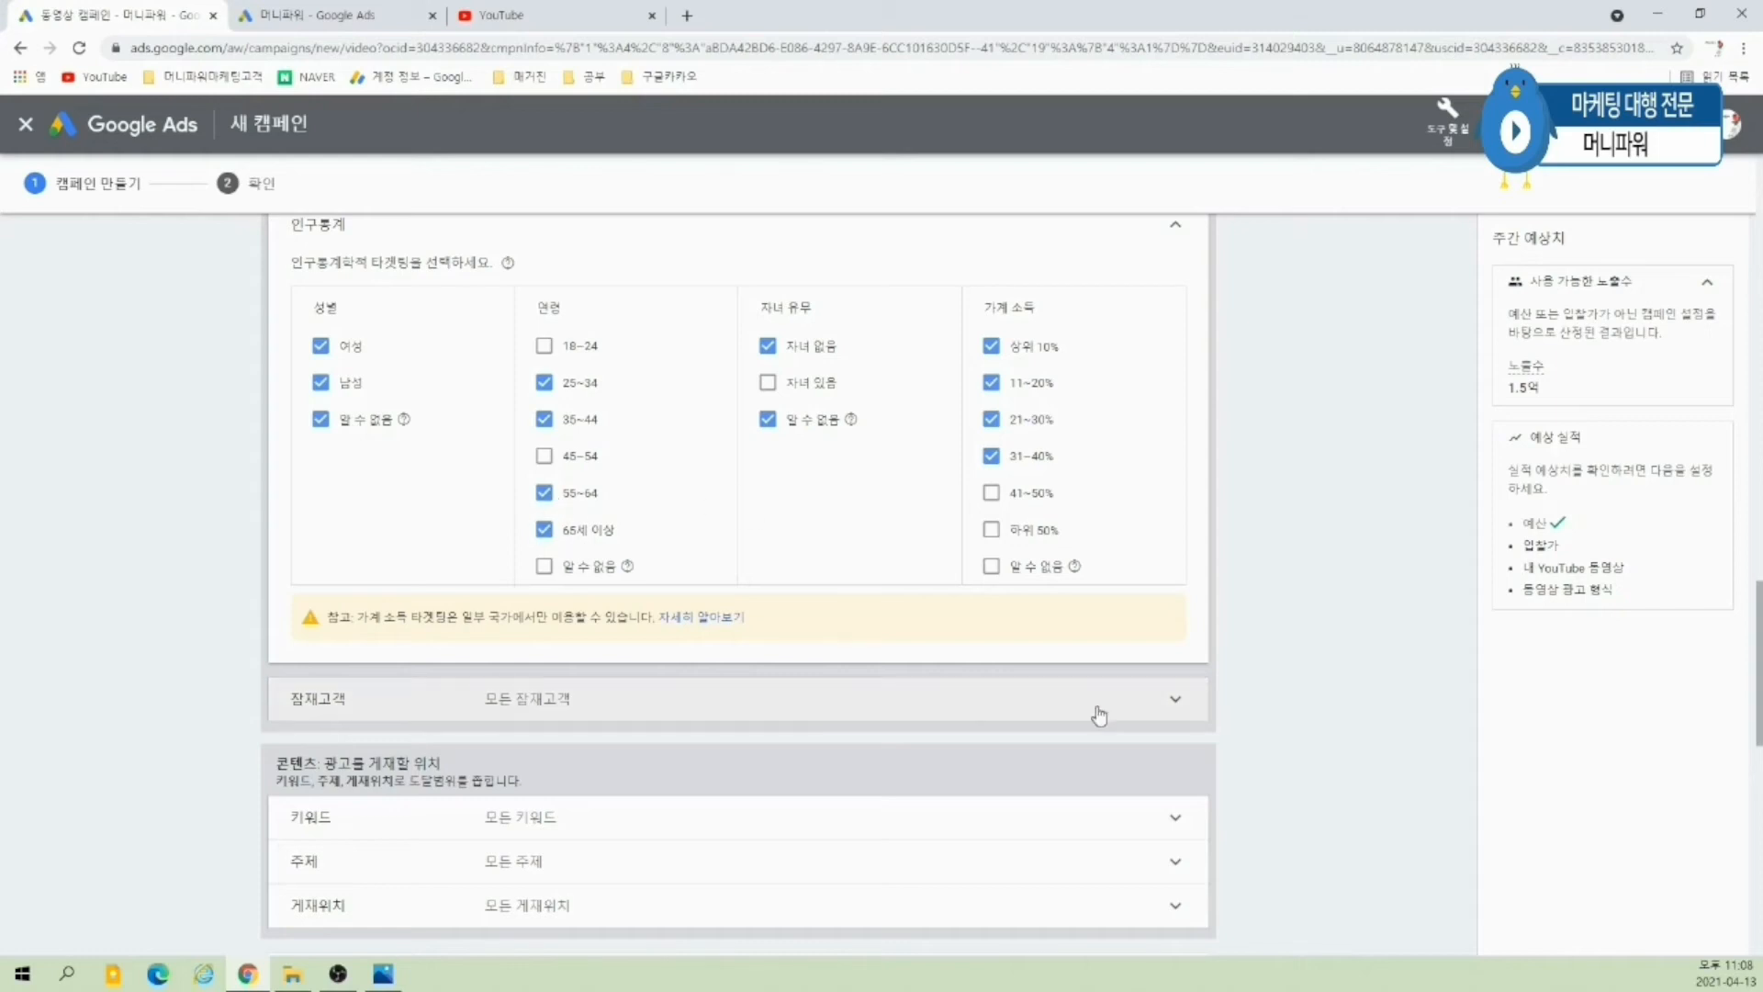
# - Expand the audiences (잠재고객), browse the suggested segments and select the 결혼 audience
pyautogui.scroll(-2, 1061, 550)
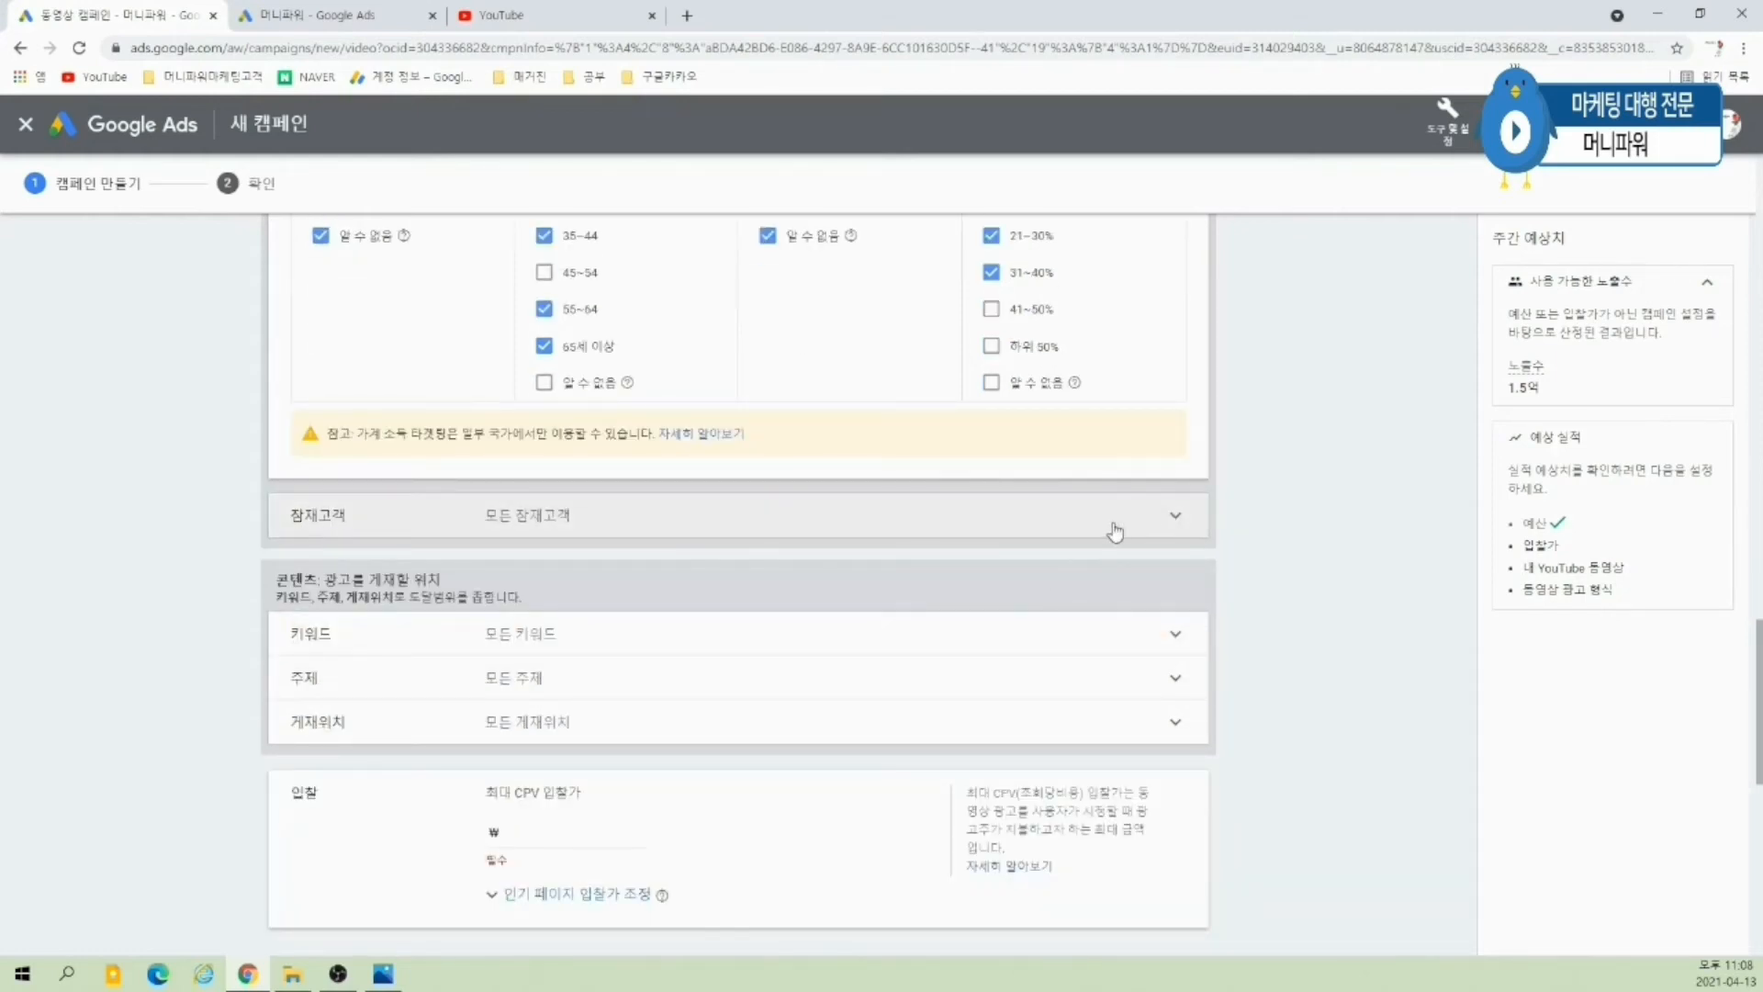
pyautogui.click(1115, 532)
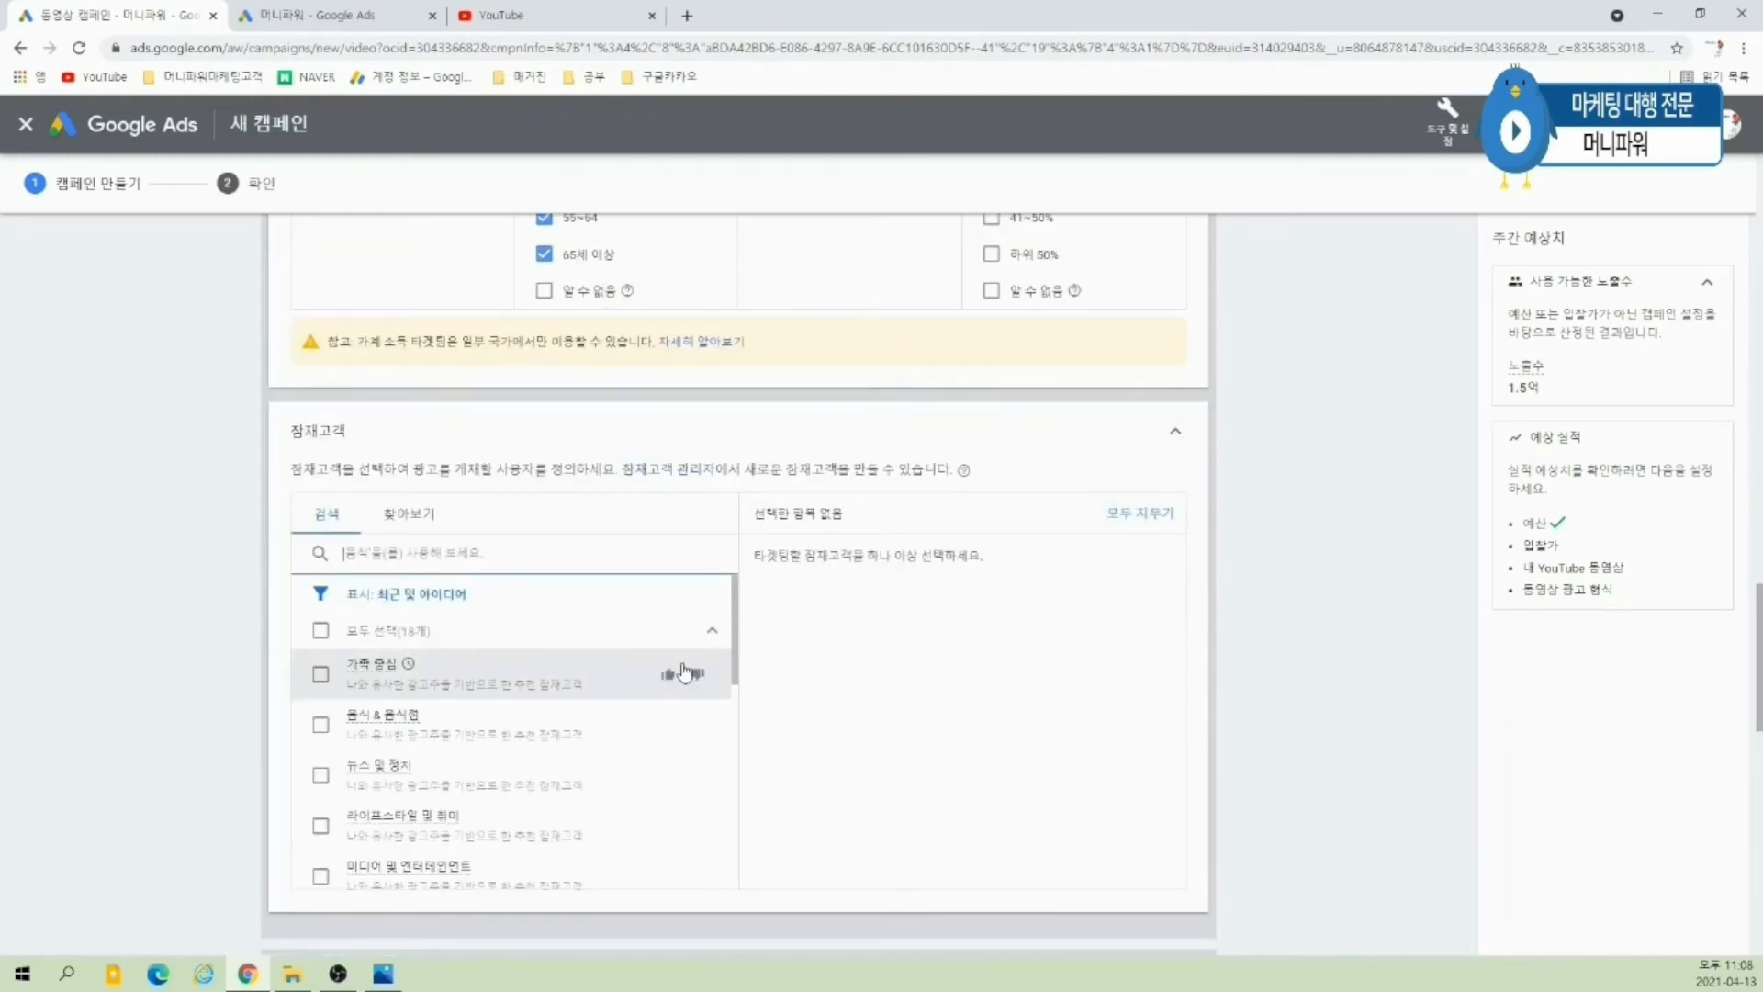
pyautogui.scroll(-1, 687, 673)
pyautogui.scroll(-6, 697, 703)
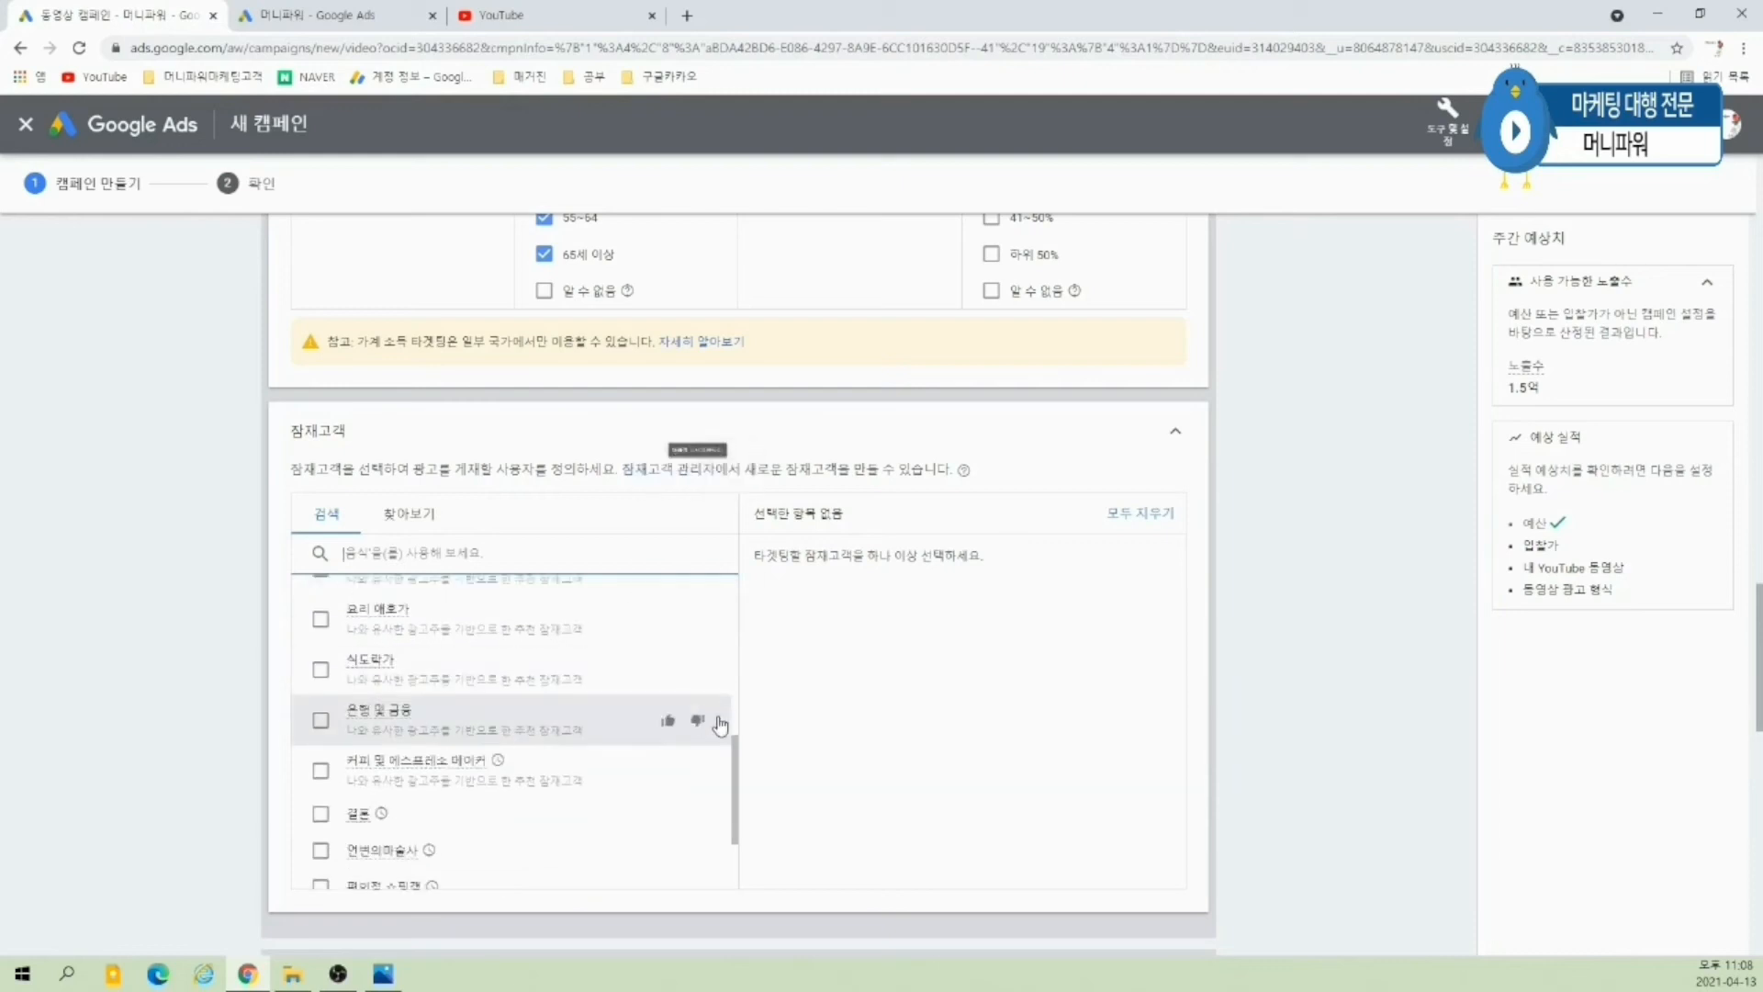
pyautogui.scroll(-1, 740, 776)
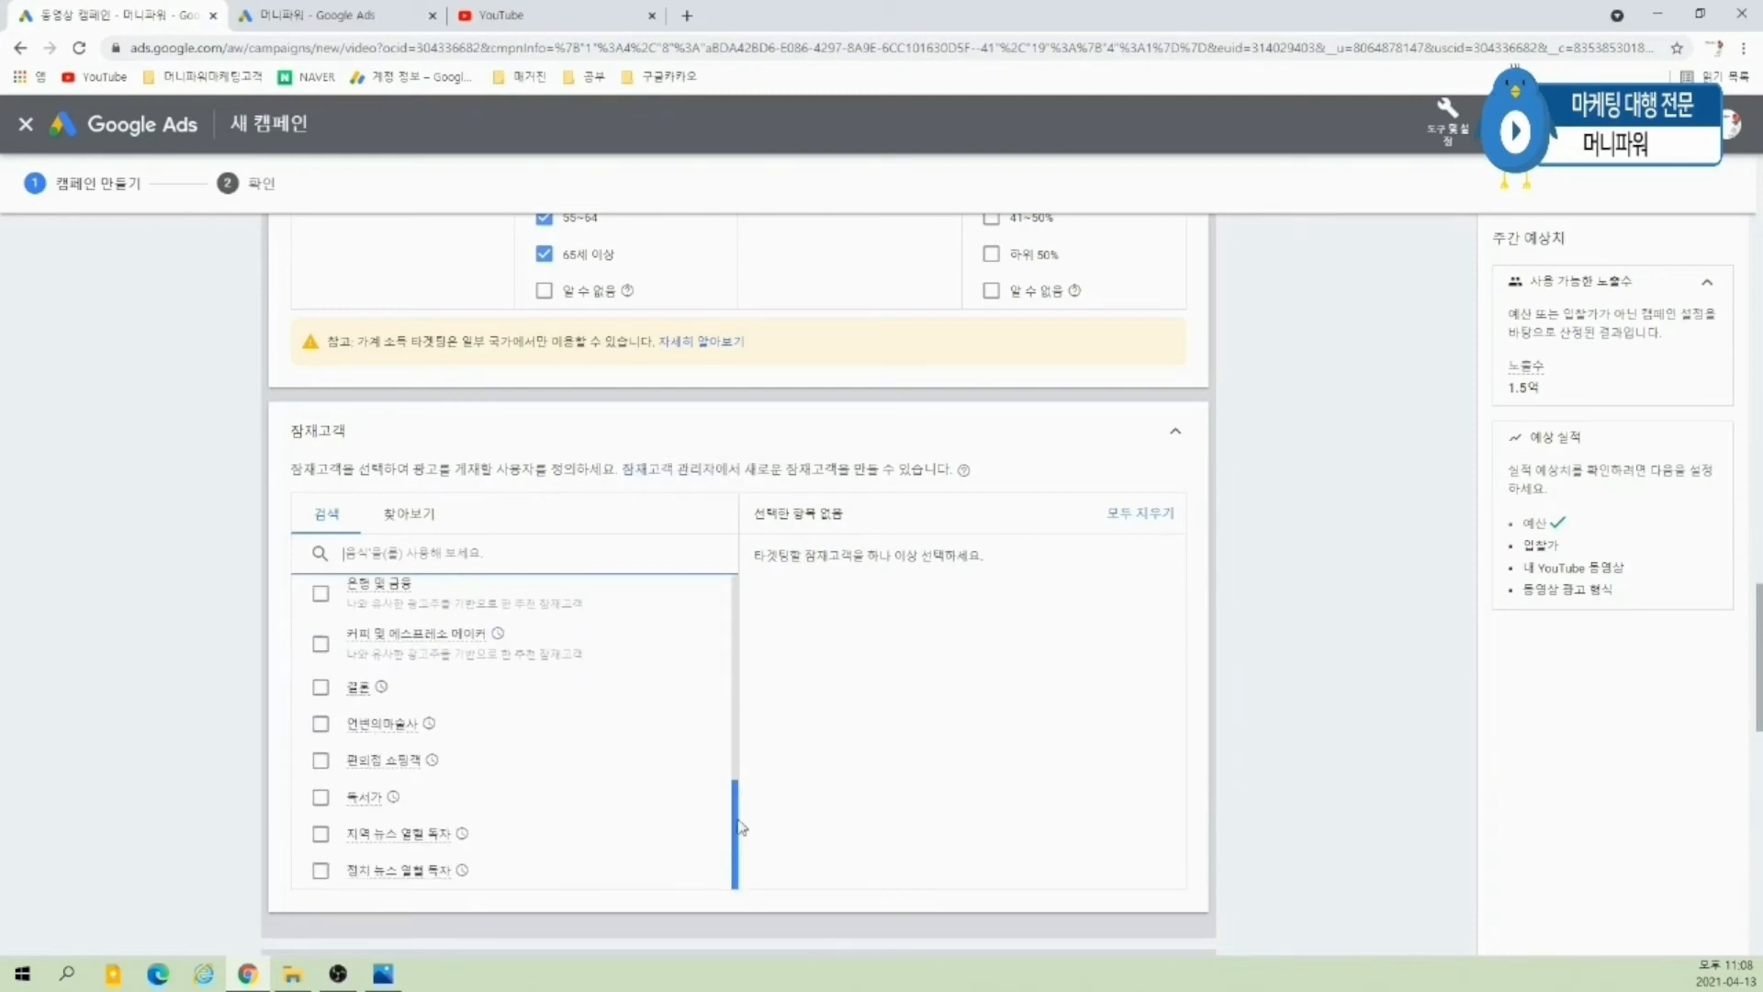
pyautogui.click(321, 691)
pyautogui.scroll(-2, 708, 747)
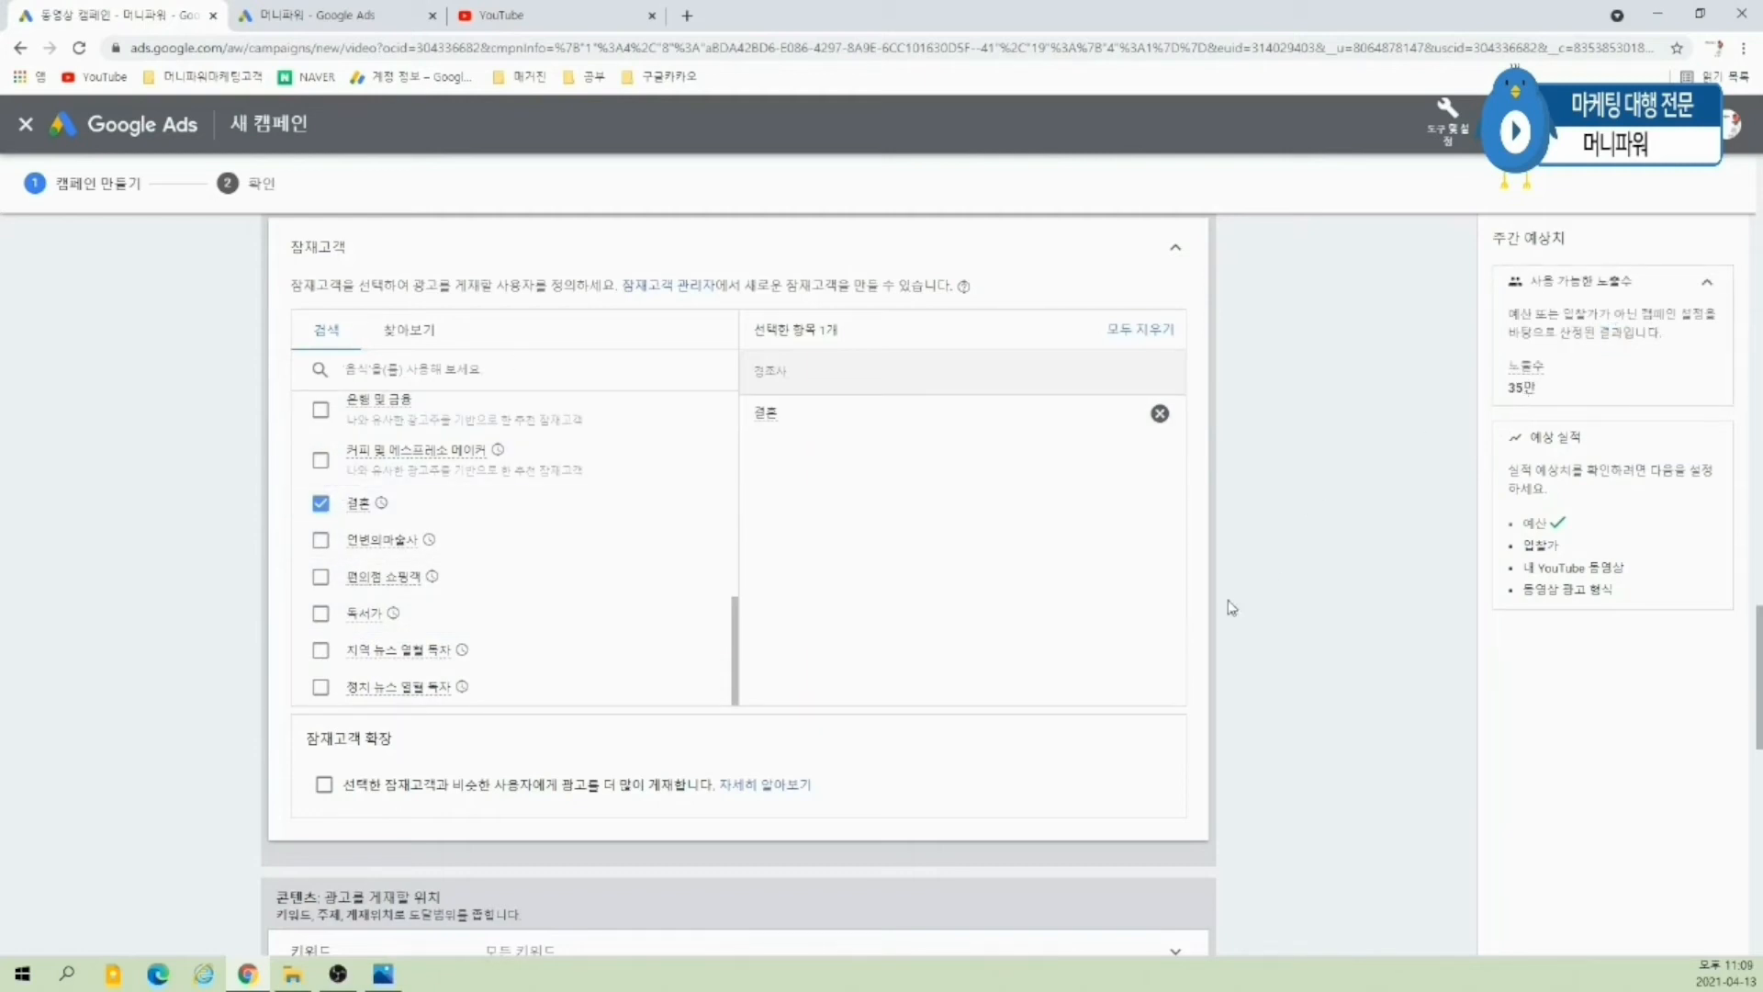
pyautogui.scroll(-3, 708, 866)
pyautogui.scroll(2, 690, 758)
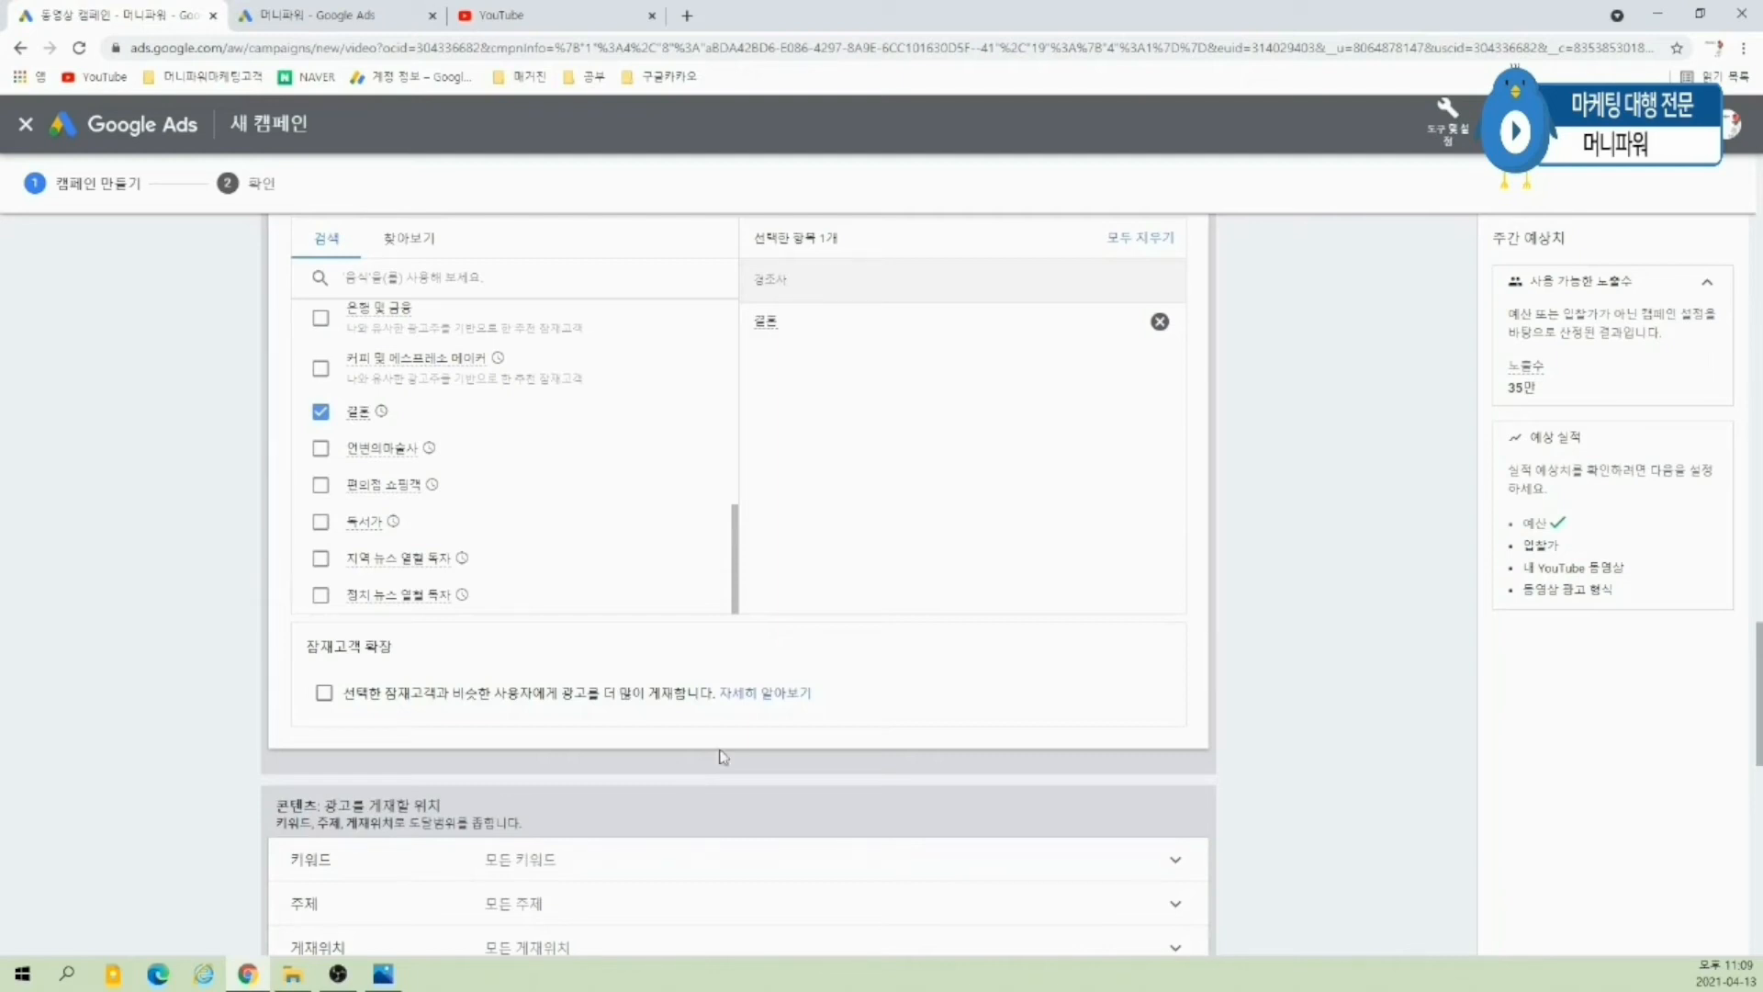
# - Remove the 결혼 audience from the selection and collapse the audiences section
pyautogui.click(321, 411)
pyautogui.scroll(2, 670, 546)
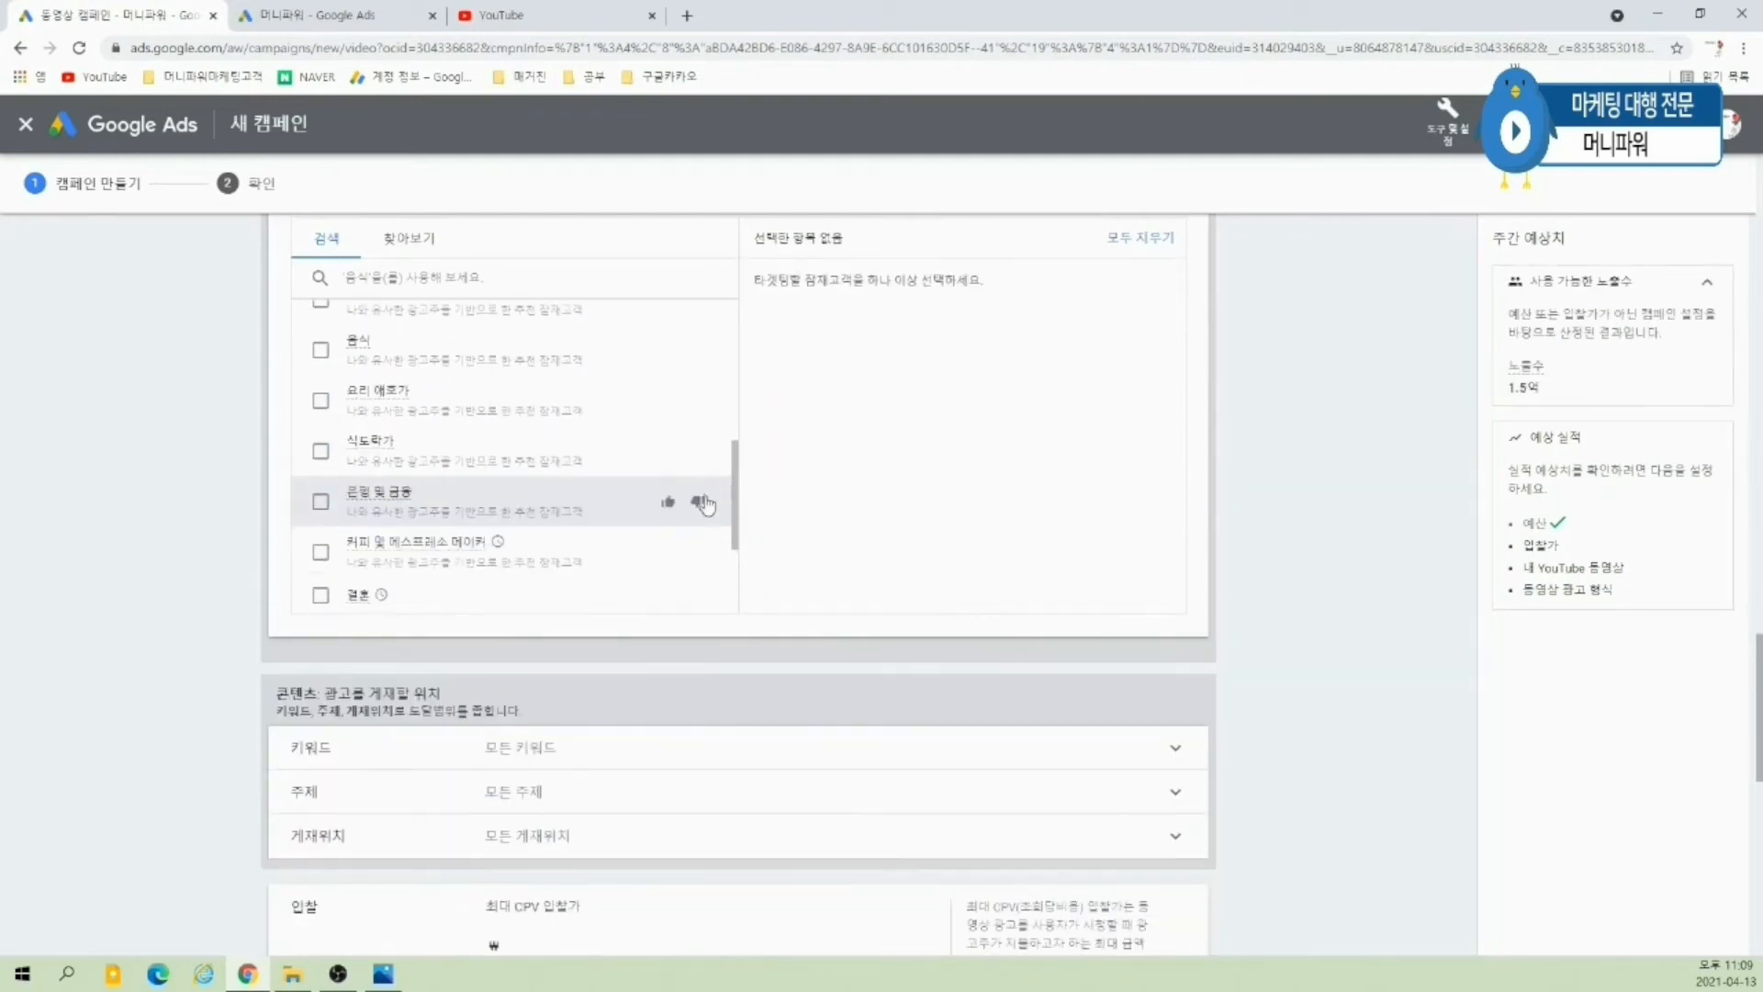
pyautogui.scroll(-3, 702, 501)
pyautogui.scroll(3, 1042, 588)
pyautogui.click(1171, 344)
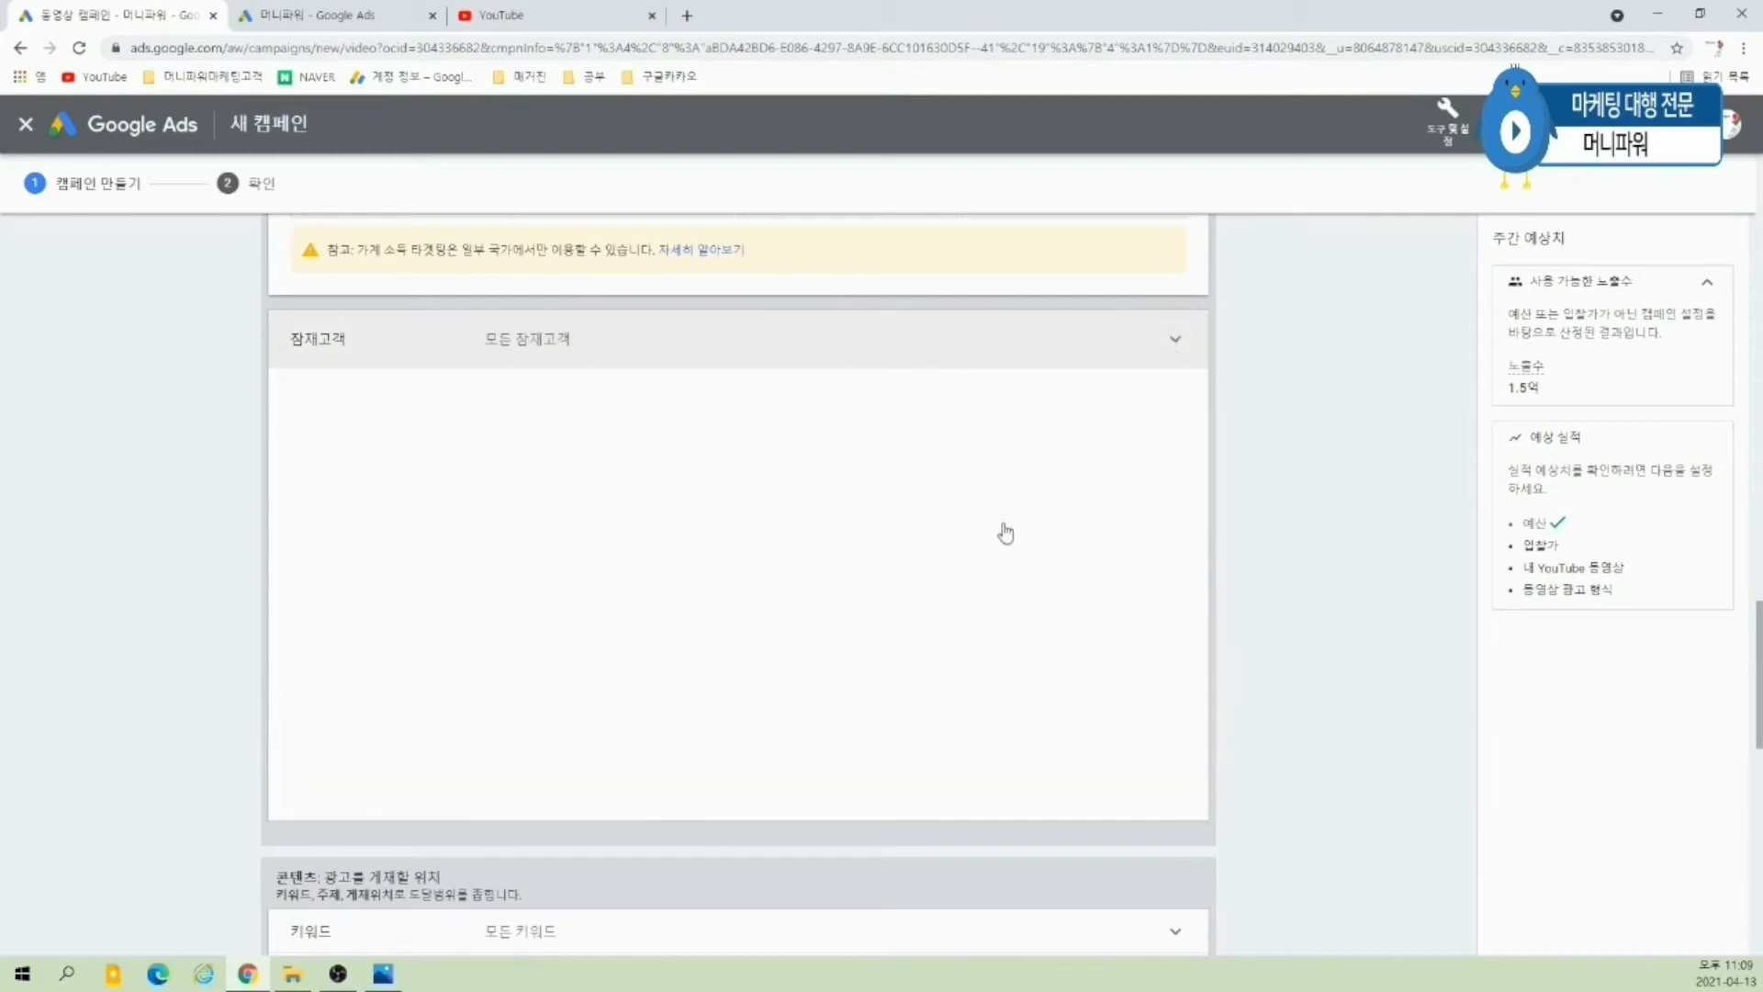
# - Expand the keywords (키워드), get keyword ideas for the product or service 결혼, and add all of them
pyautogui.scroll(-6, 1004, 531)
pyautogui.click(1180, 274)
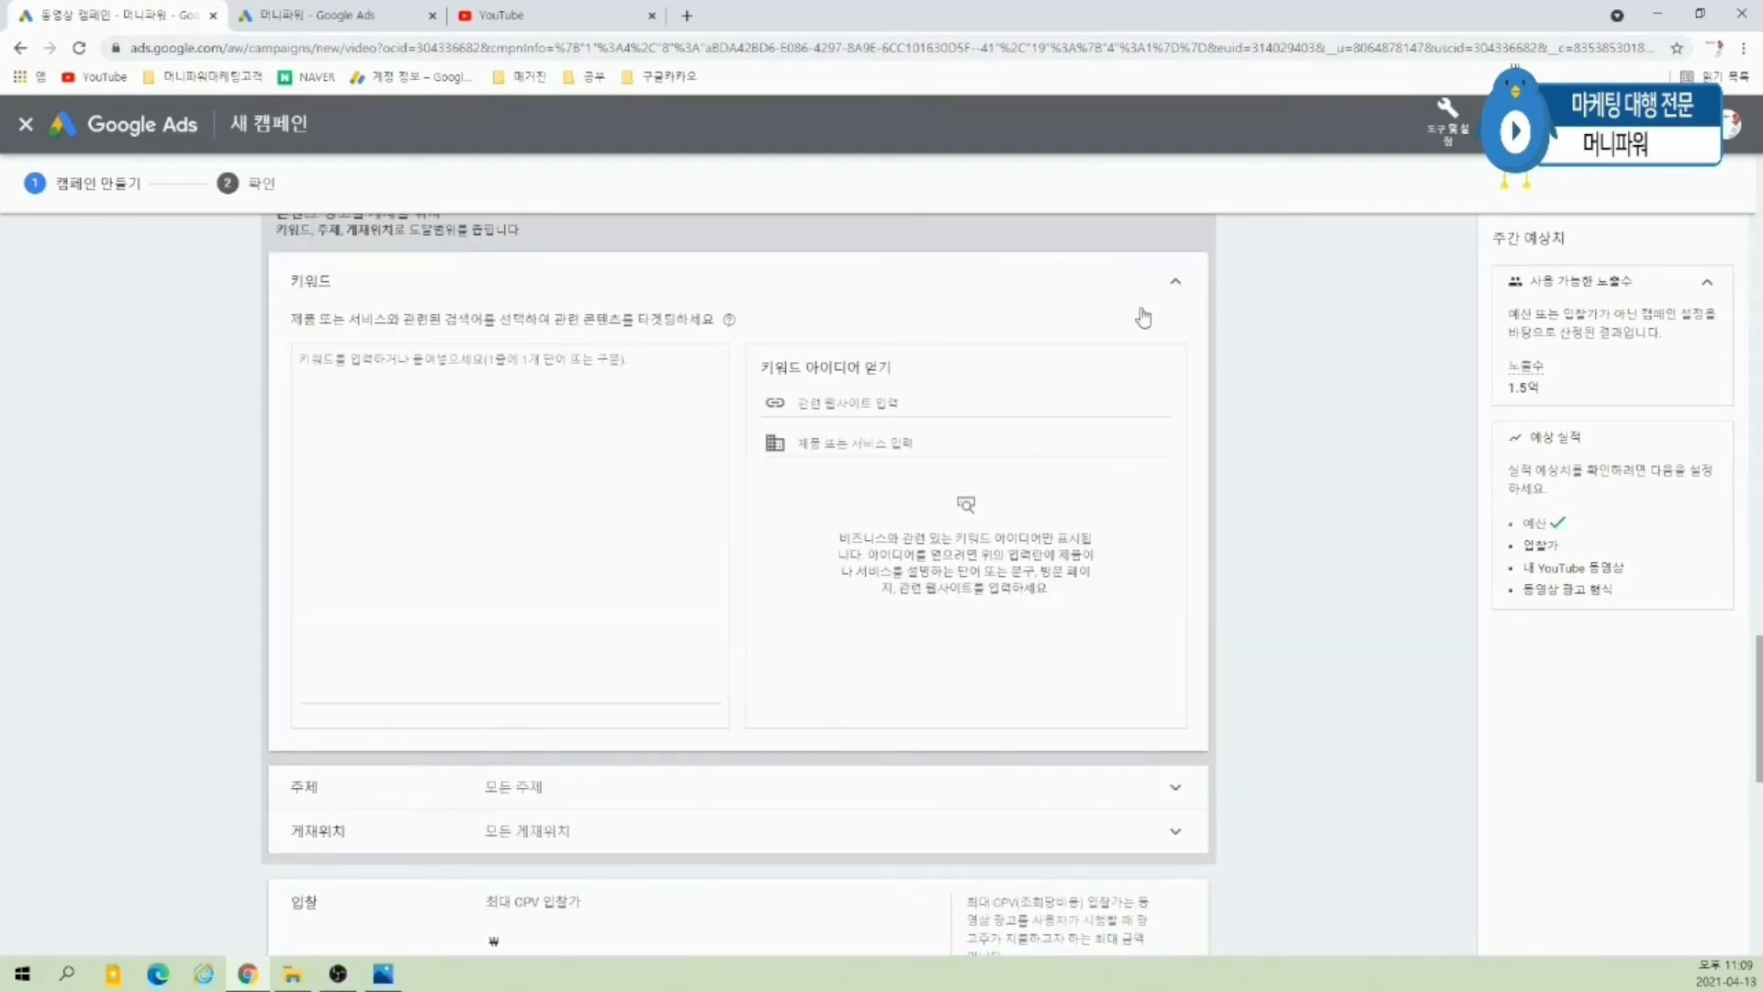
pyautogui.click(937, 442)
pyautogui.write('컴')
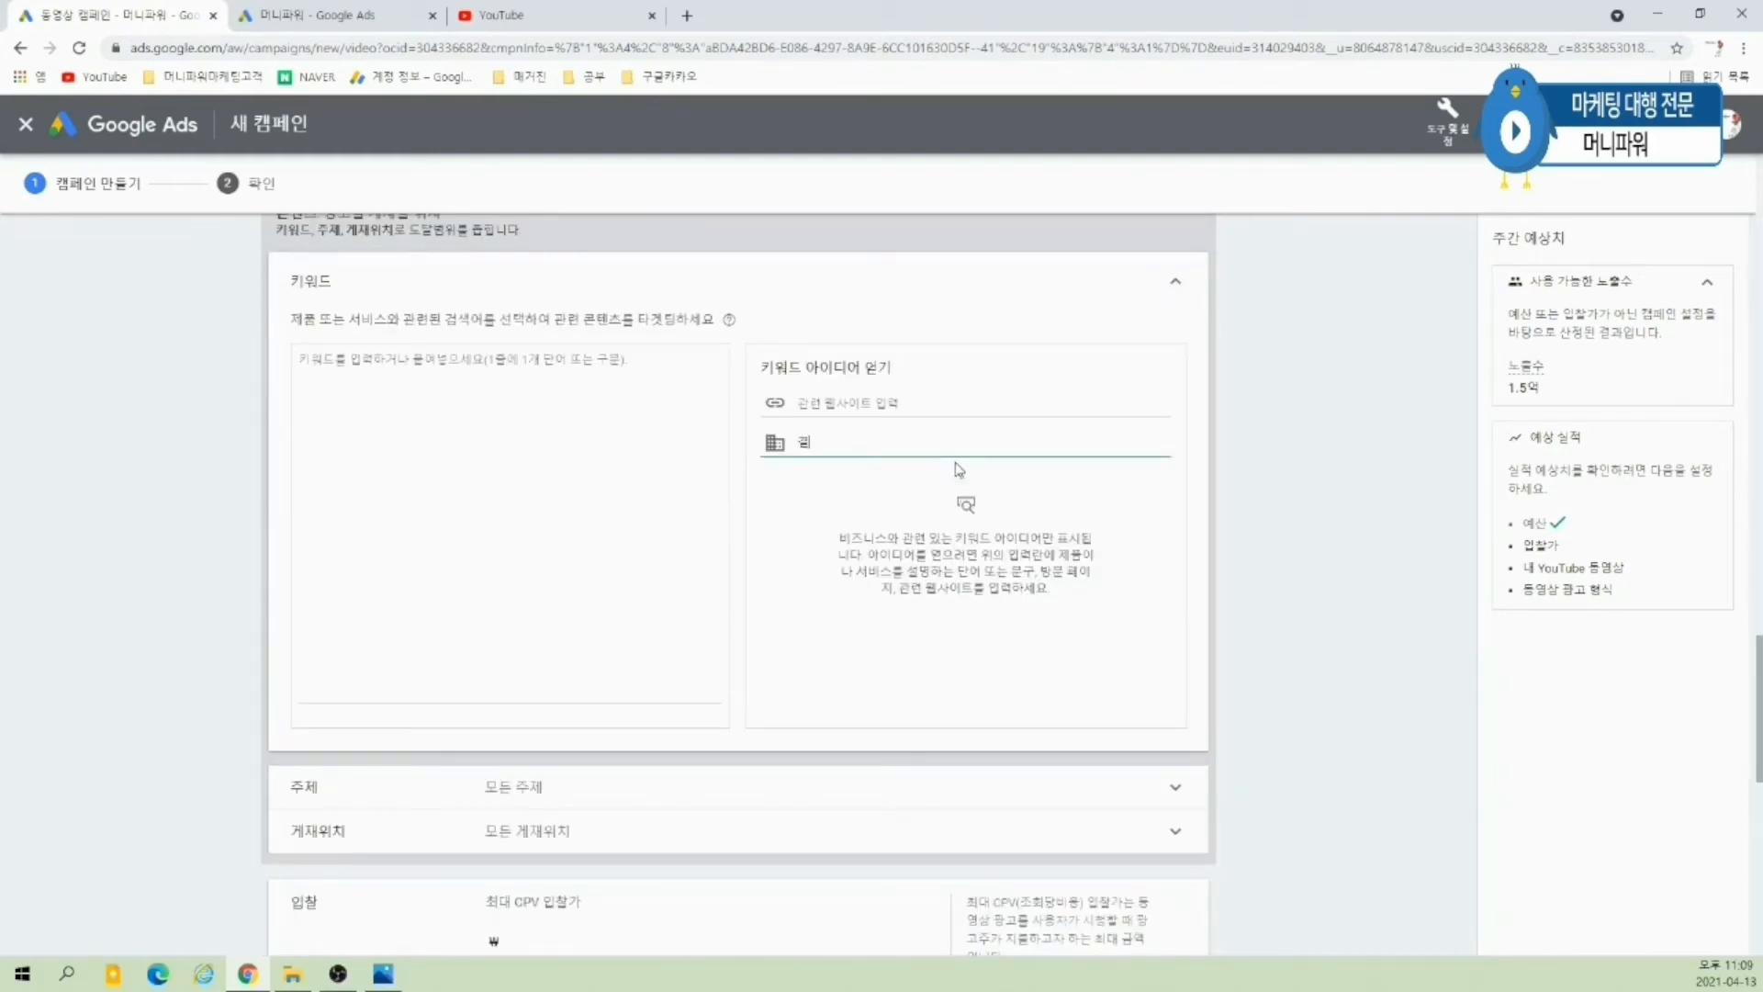
pyautogui.write('혼')
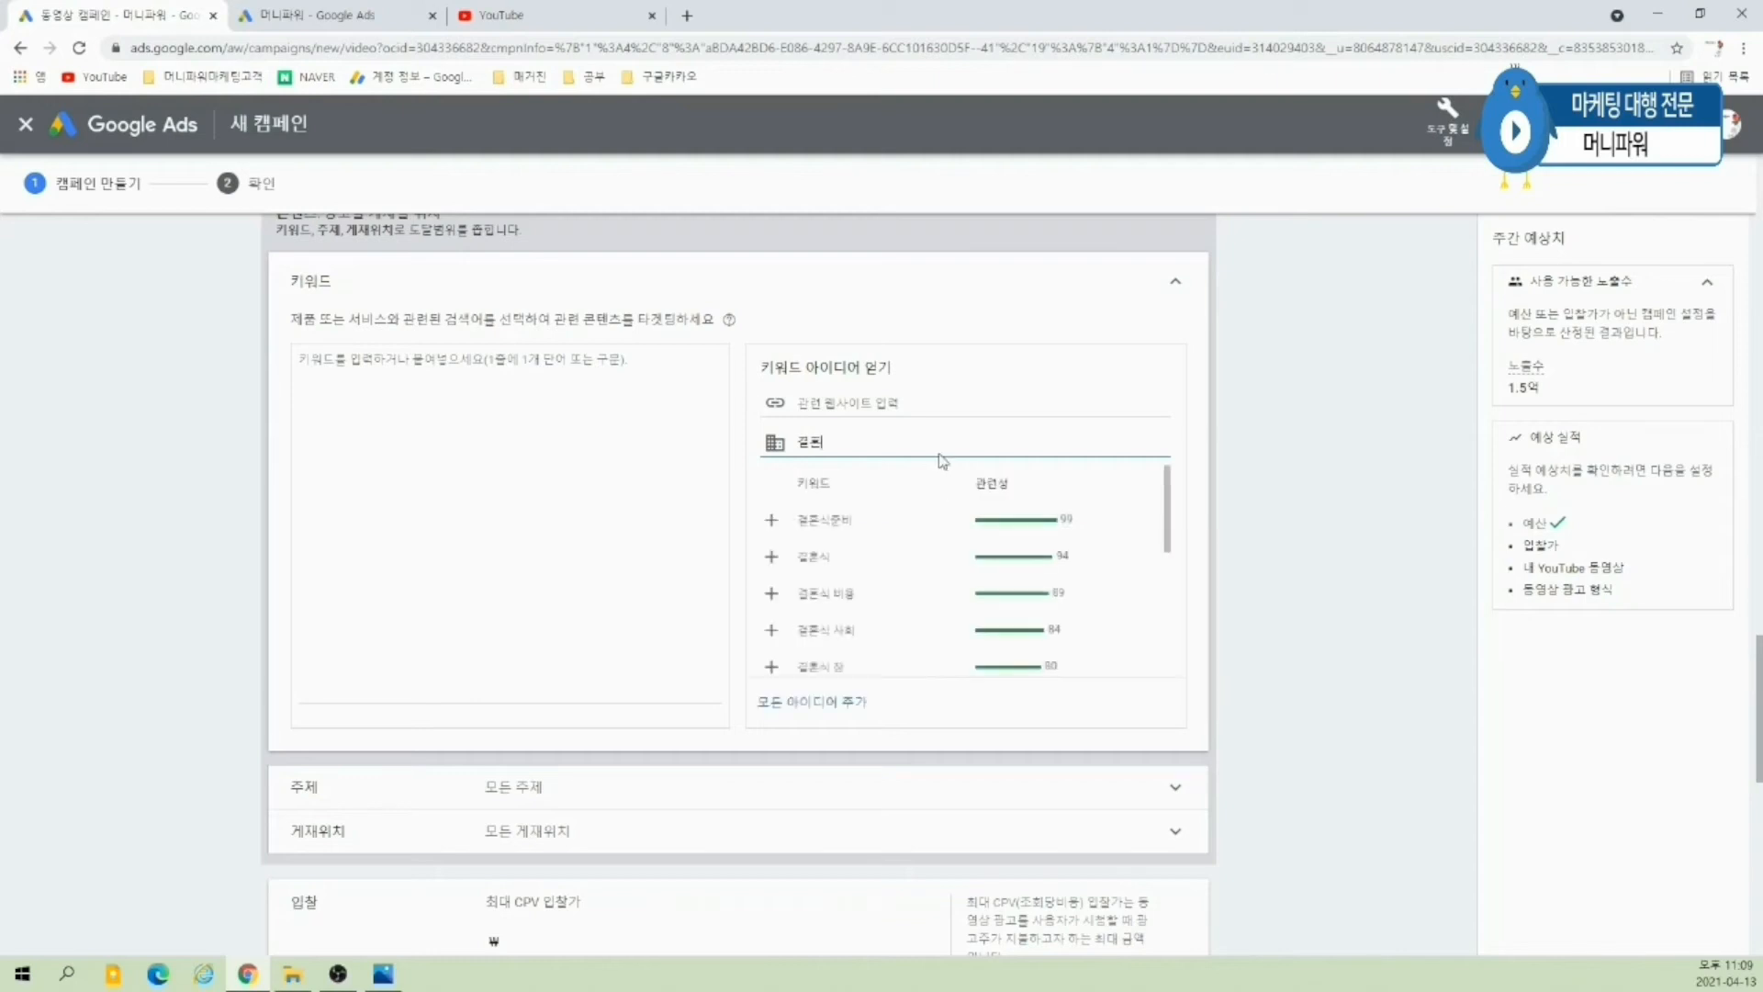
pyautogui.scroll(-3, 1083, 551)
pyautogui.scroll(-3, 1130, 578)
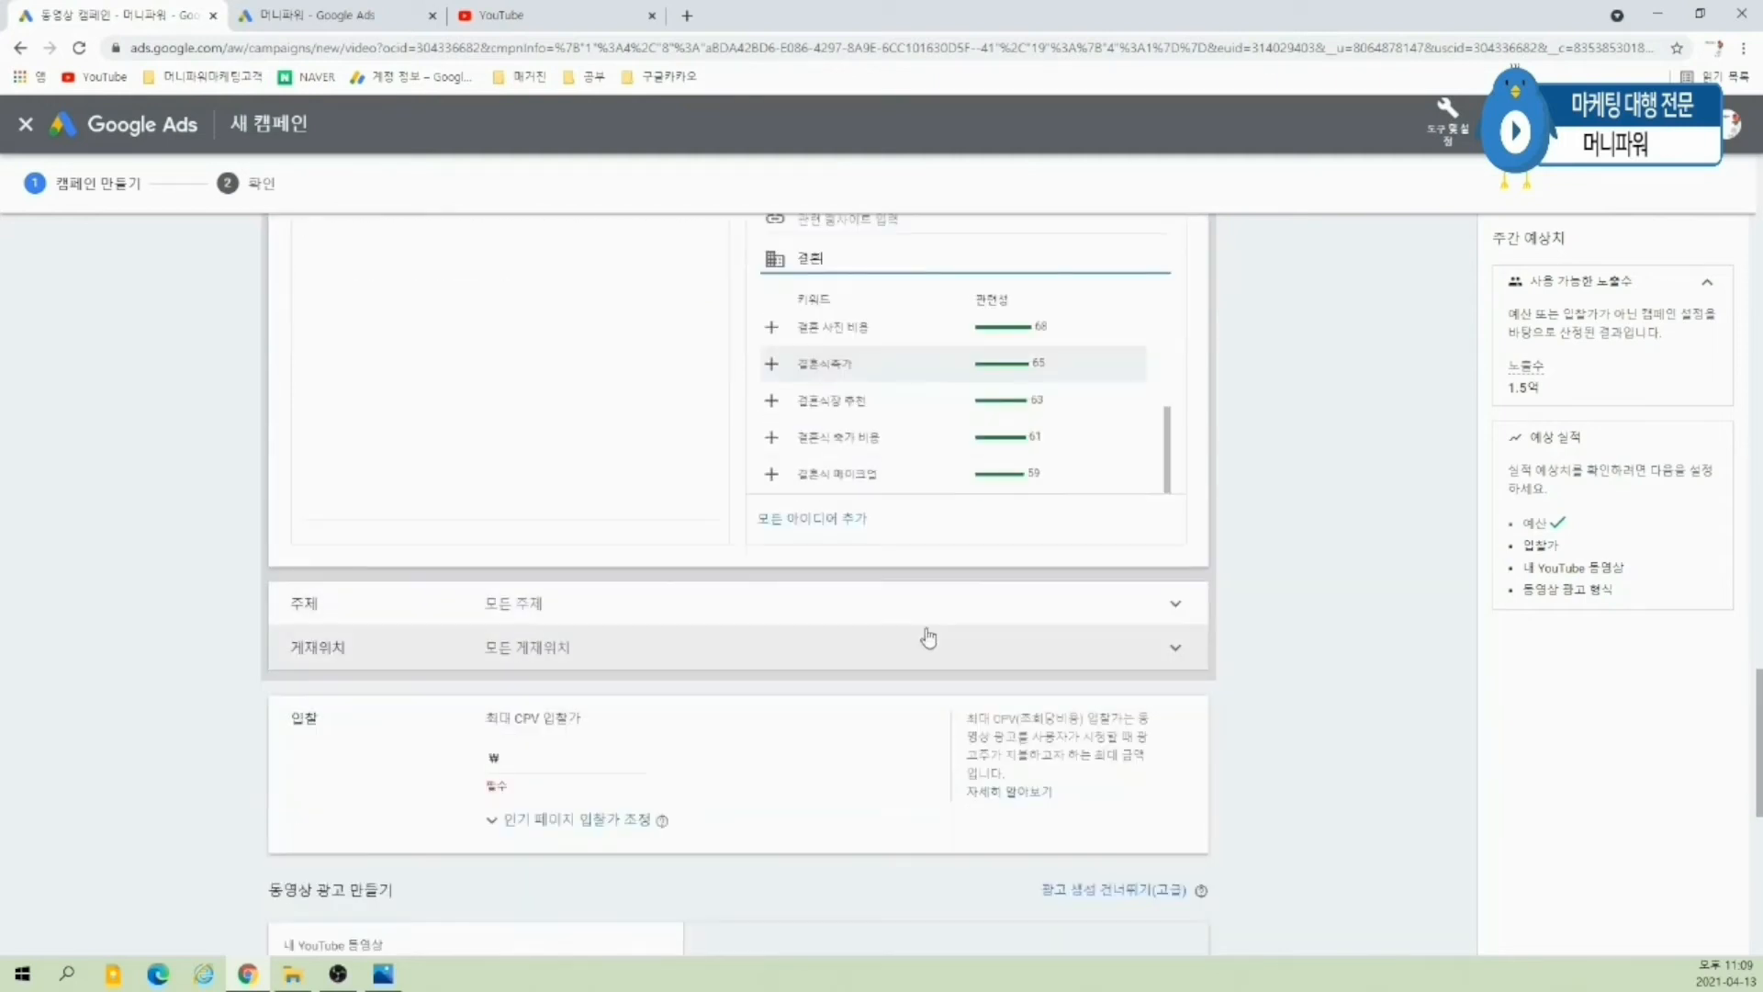
pyautogui.click(833, 546)
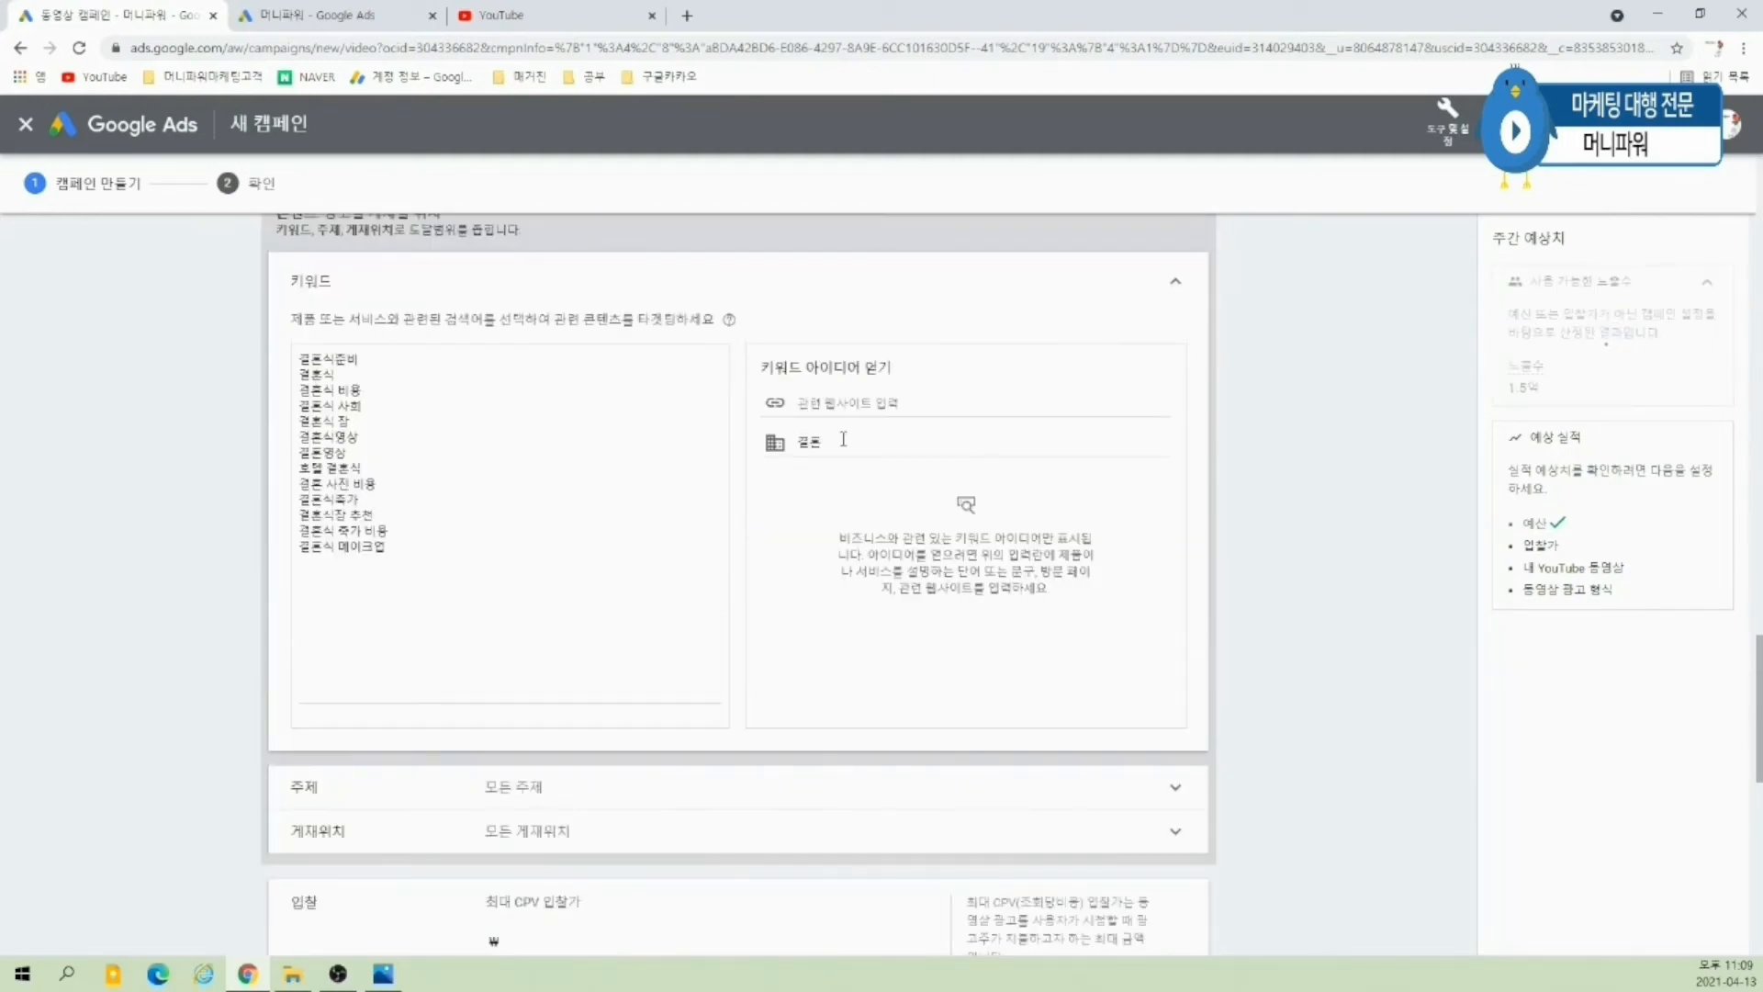
# - Get keyword ideas for 웨딩 and add all of them to the keyword list
pyautogui.moveTo(829, 443); pyautogui.dragTo(758, 450)
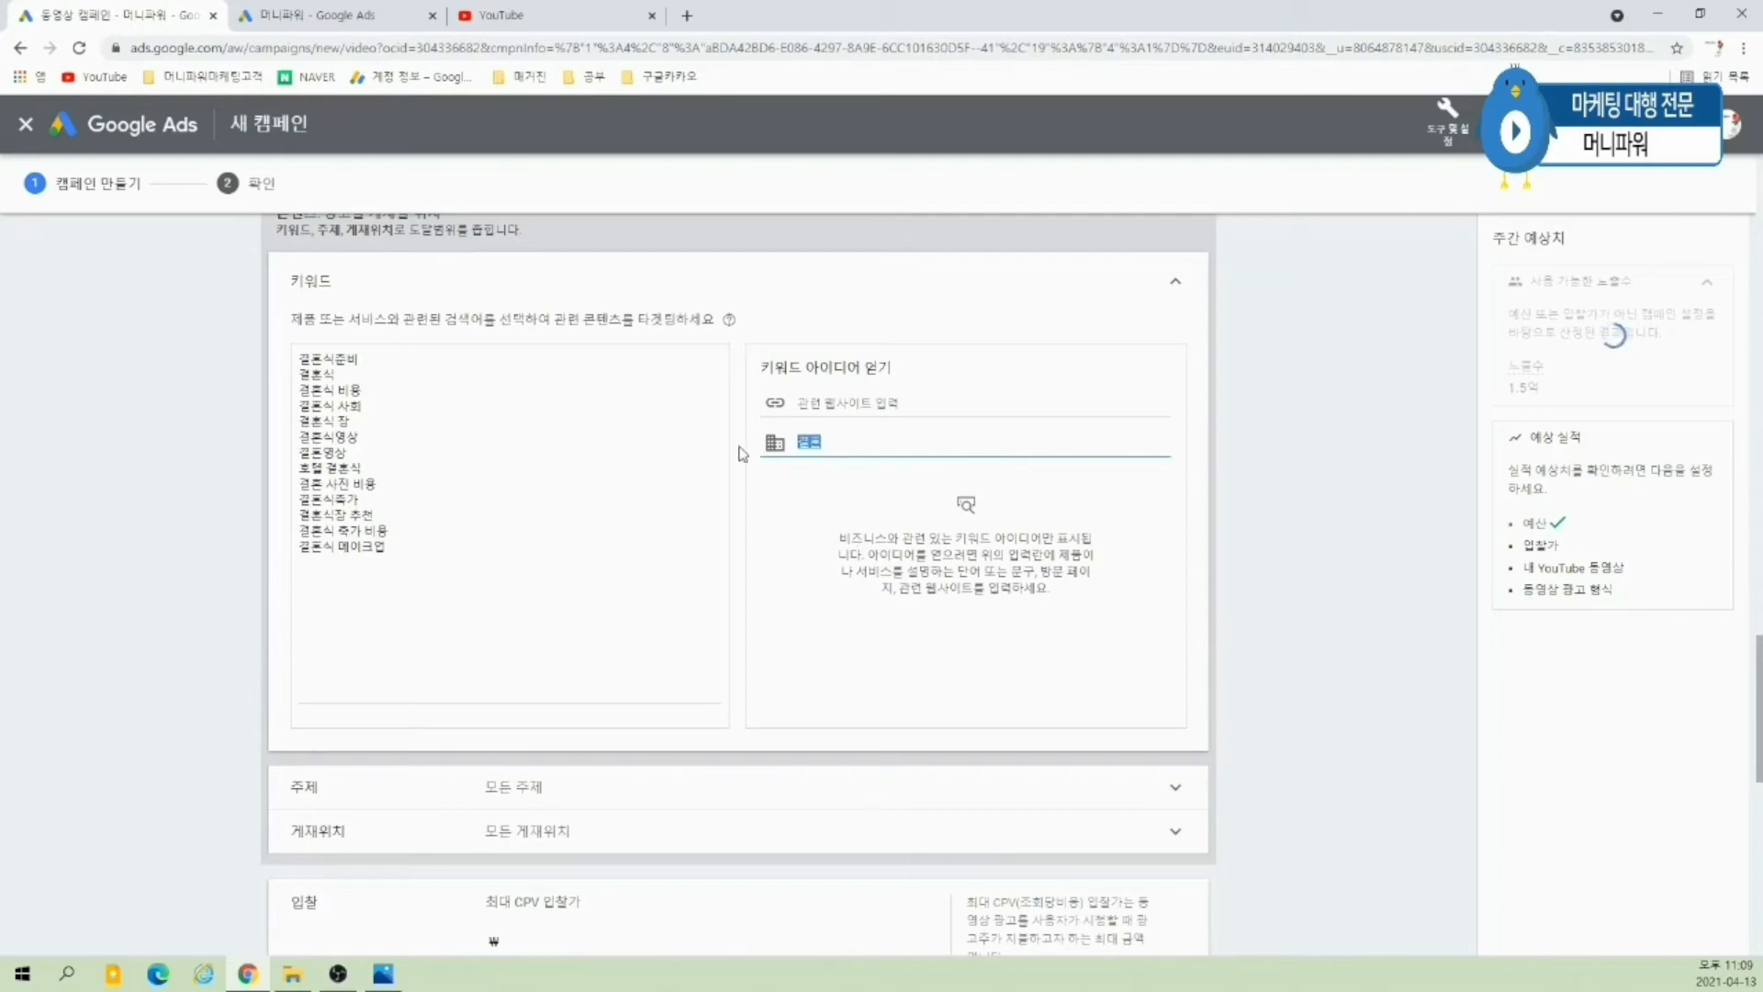
pyautogui.write('웨딩')
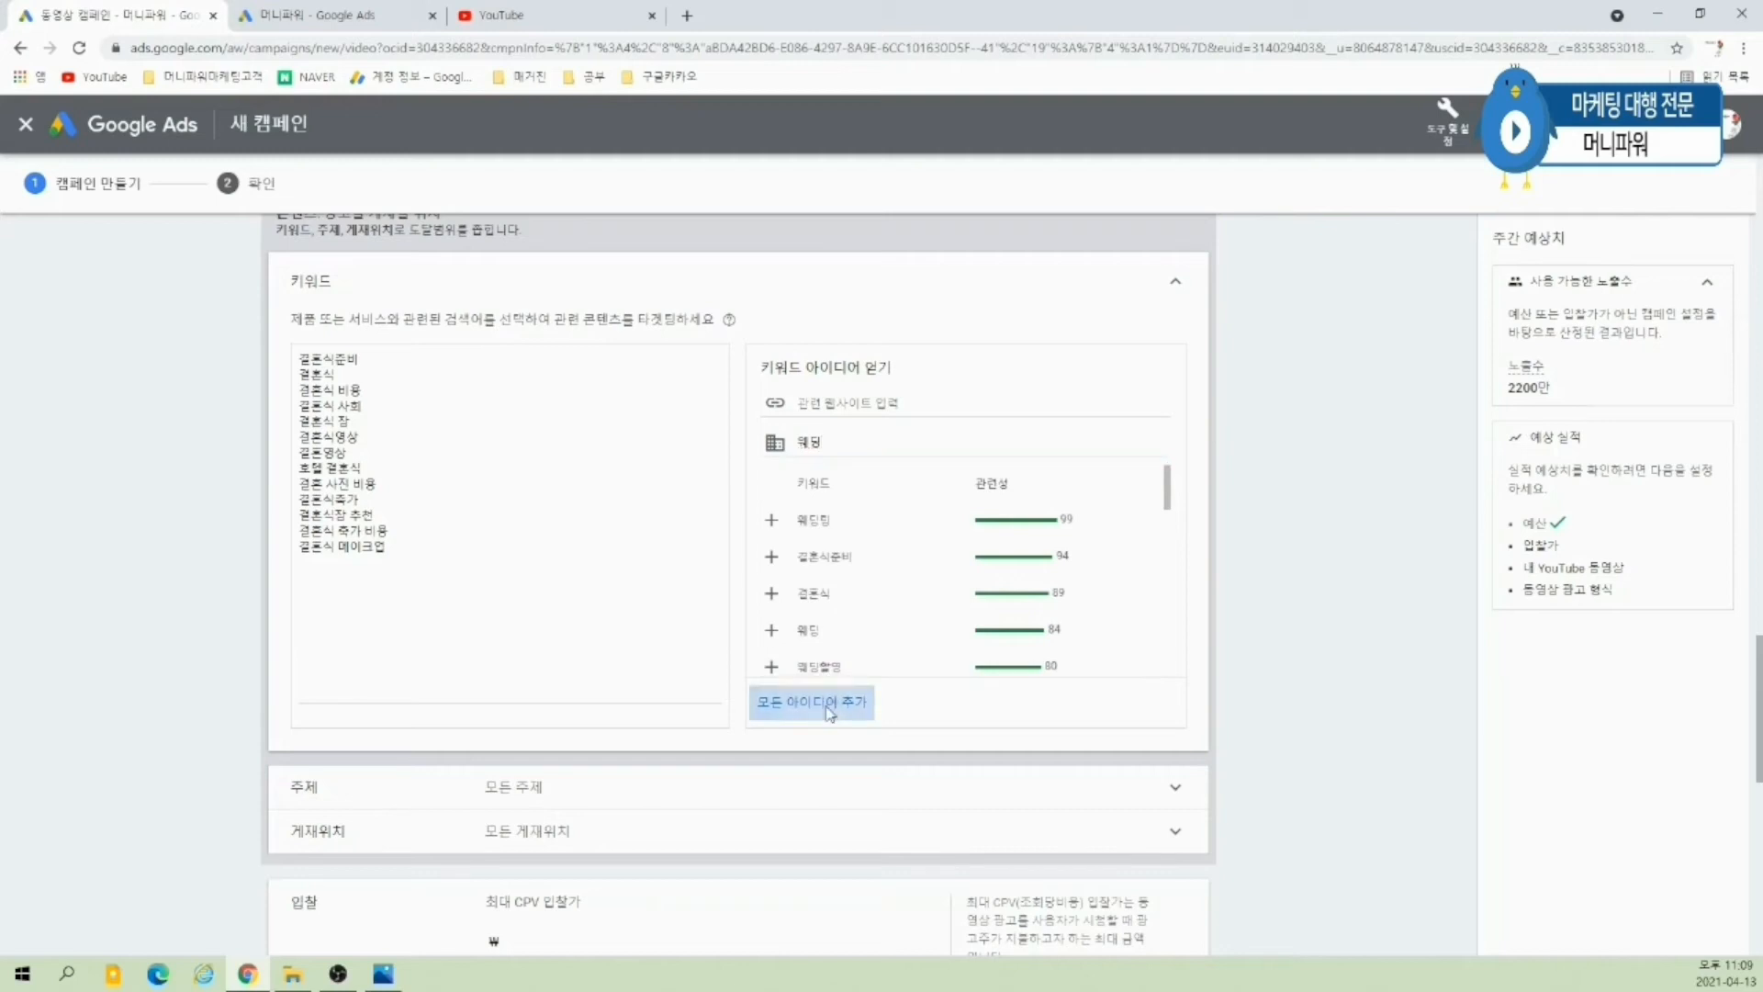
pyautogui.click(789, 704)
# - Get keyword ideas for 소개팅 and add all of them to the keyword list
pyautogui.moveTo(824, 442); pyautogui.dragTo(725, 452)
pyautogui.write('소개팅')
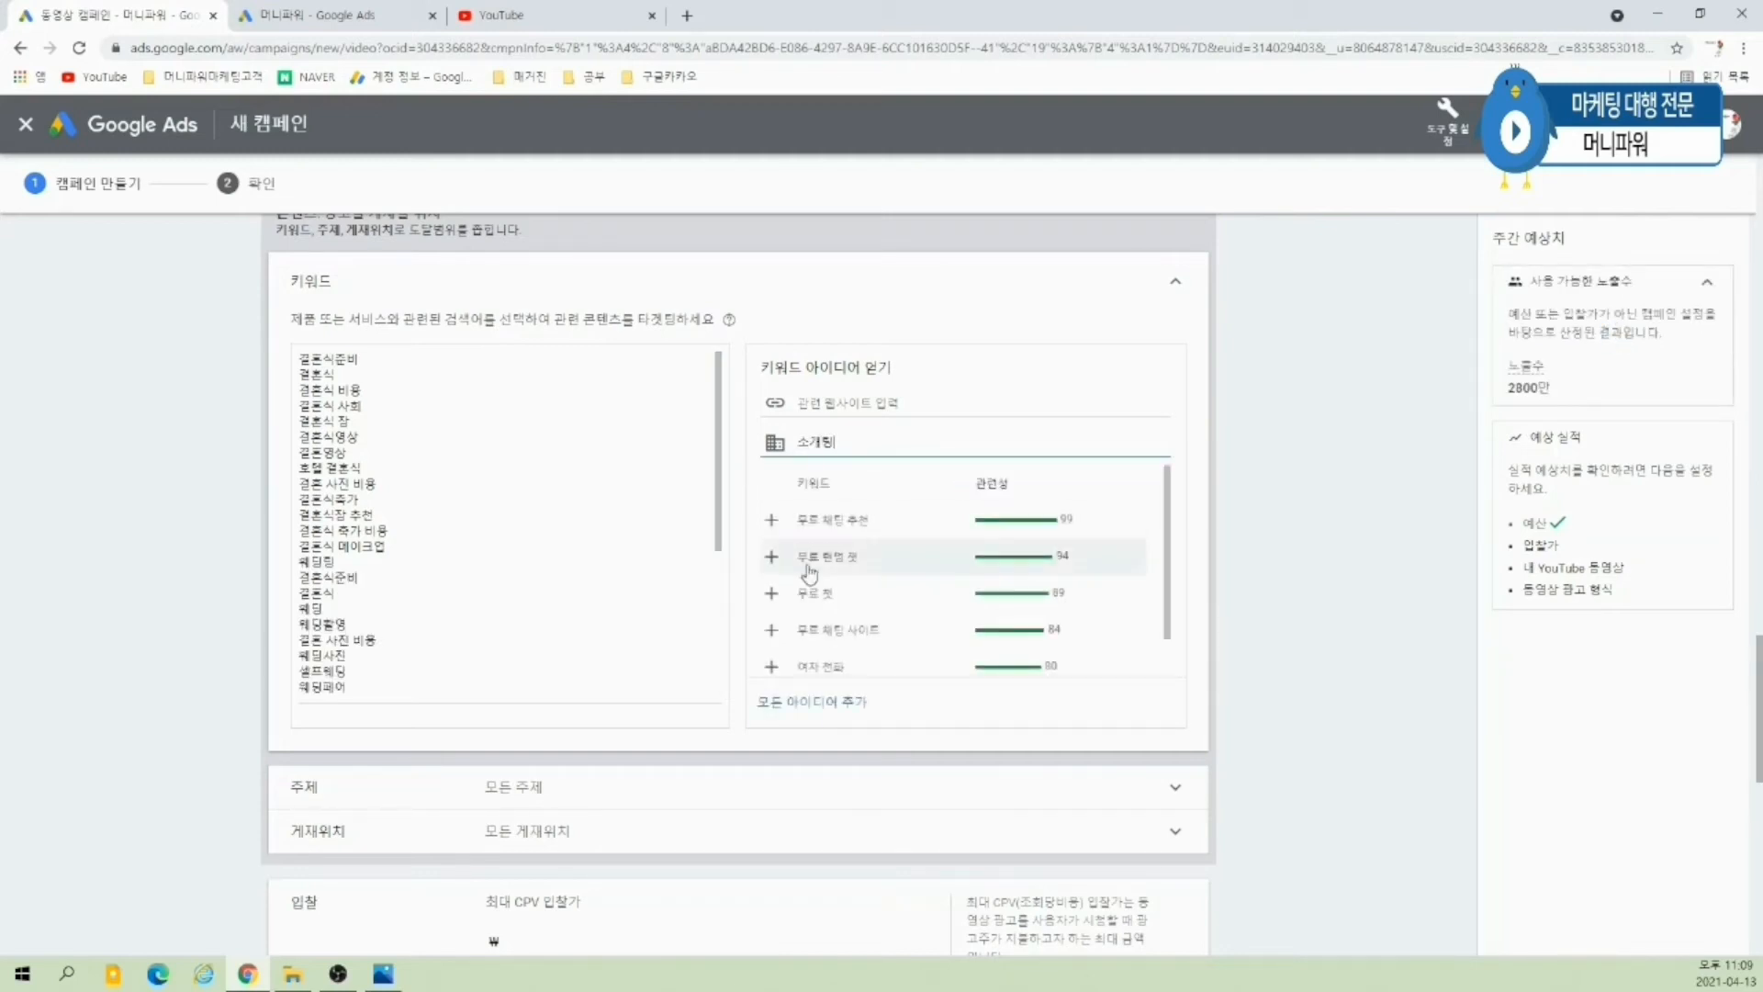
pyautogui.scroll(-1, 868, 574)
pyautogui.click(851, 619)
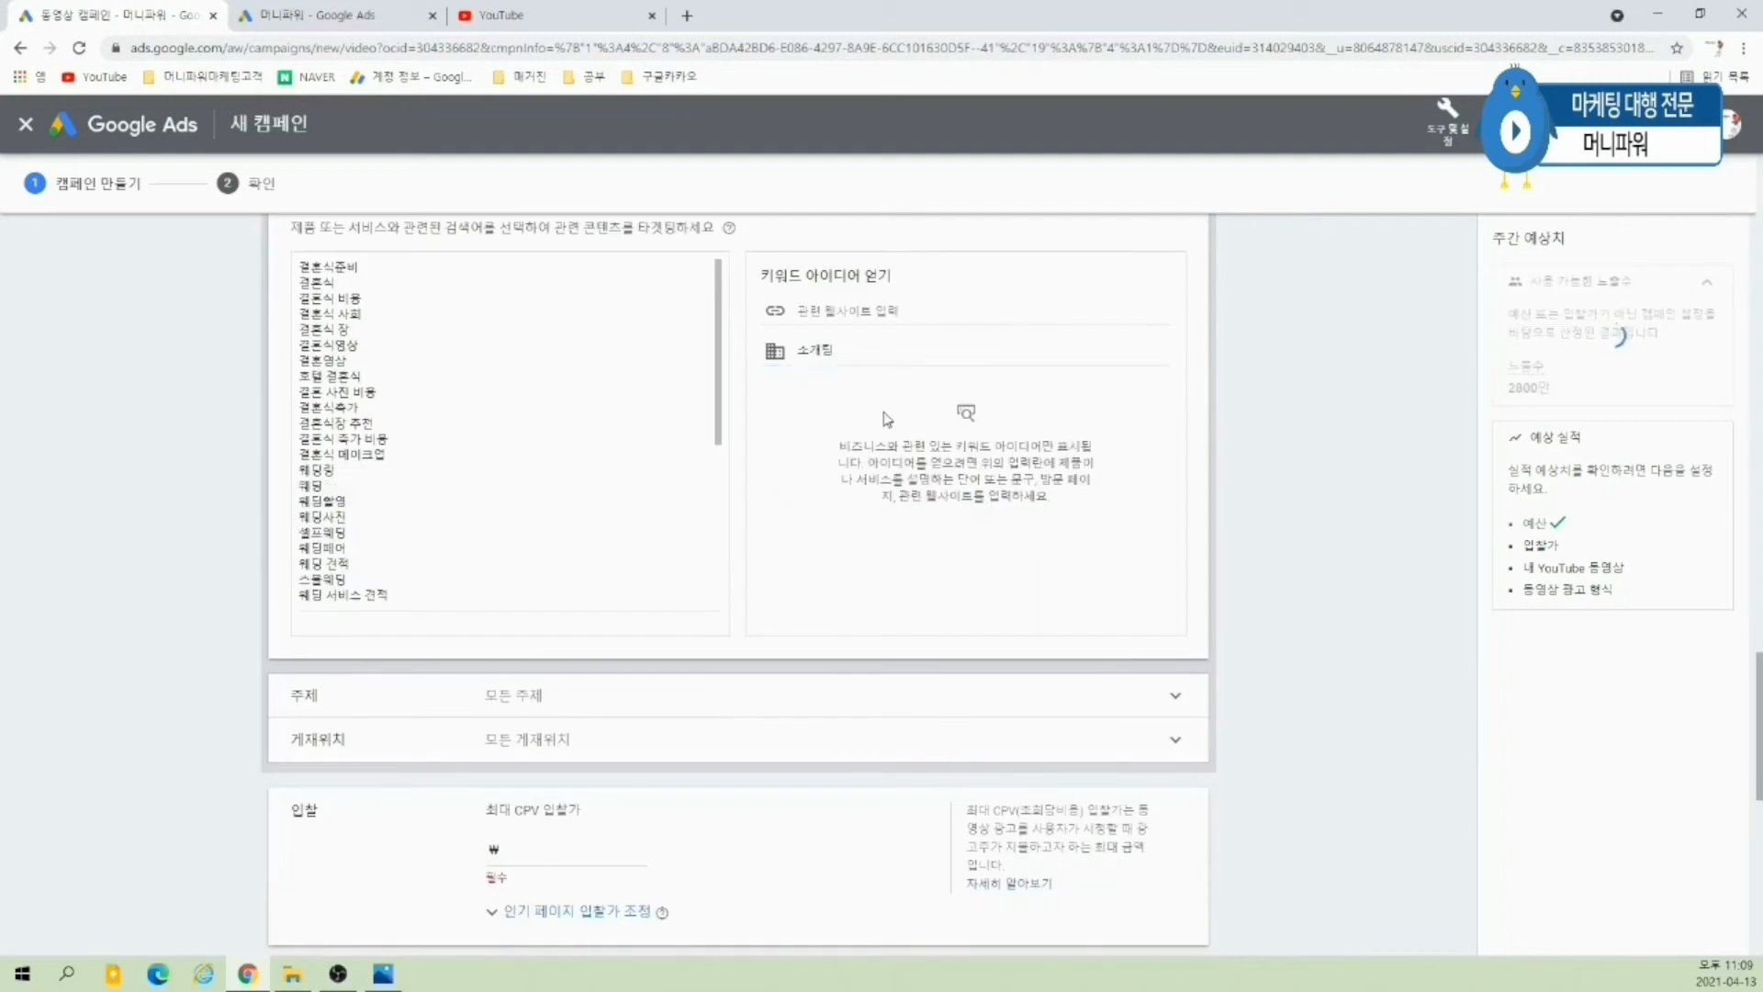
# - Get keyword ideas for 연애 and add all of them to the keyword list
pyautogui.moveTo(849, 351); pyautogui.dragTo(689, 342)
pyautogui.write('맞세')
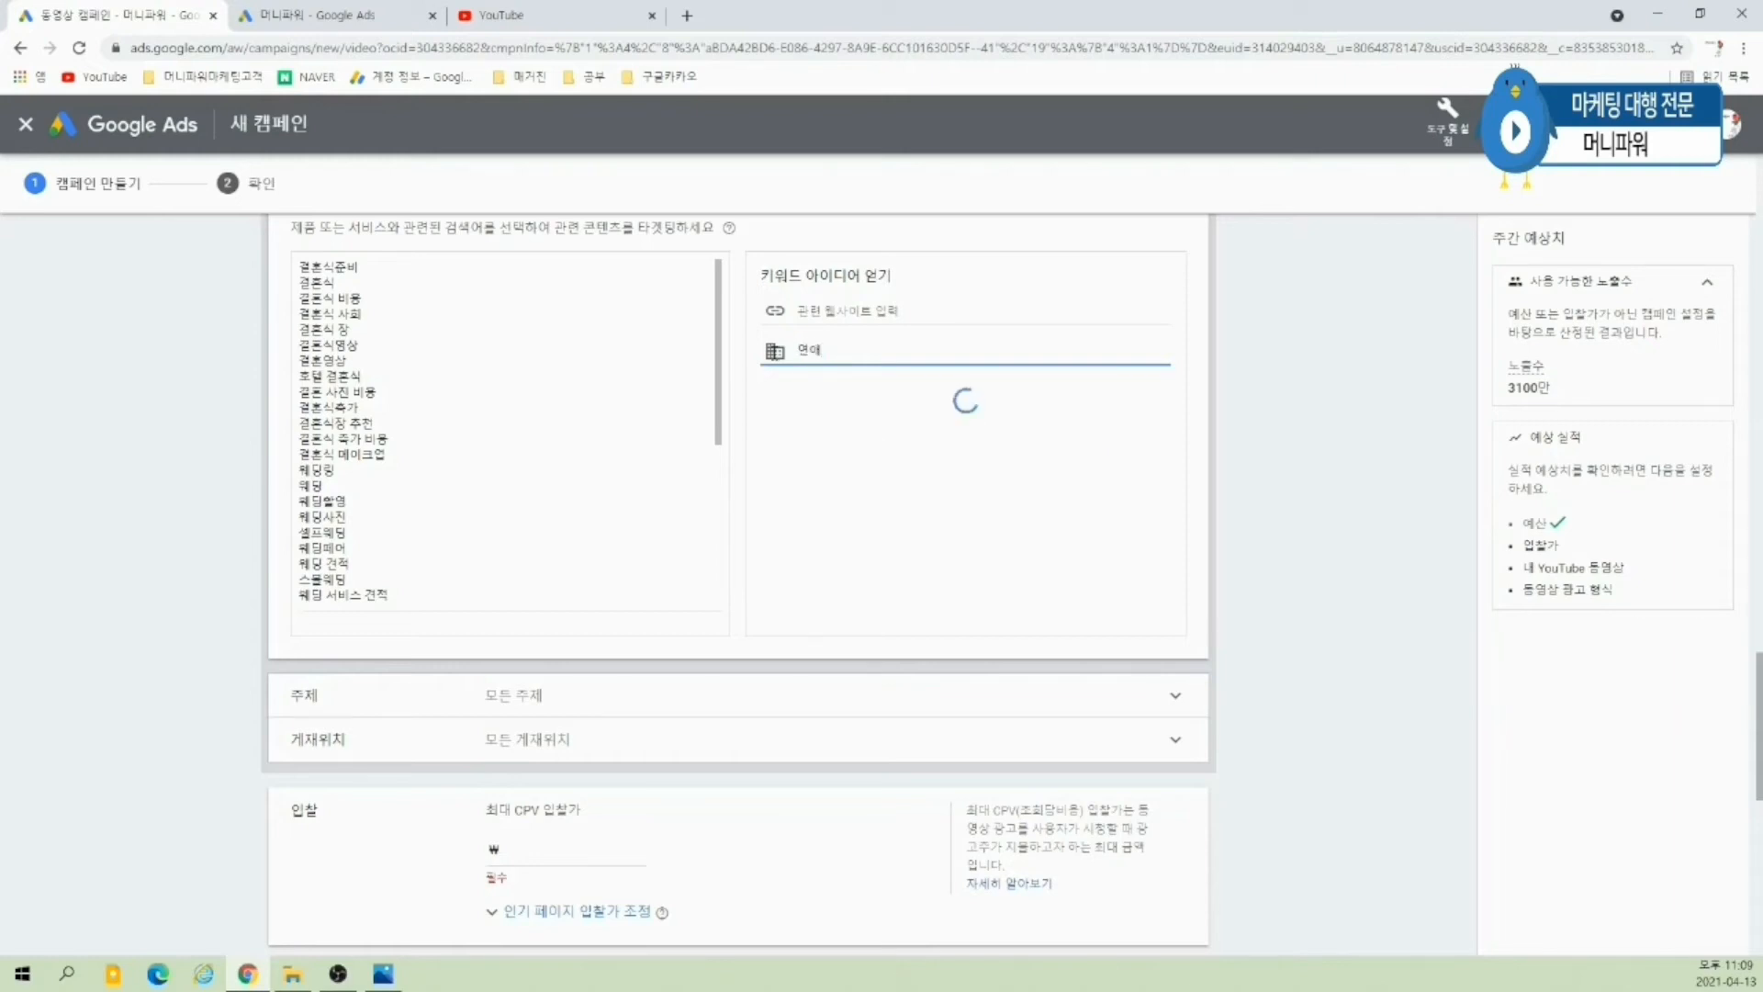
pyautogui.scroll(-2, 909, 482)
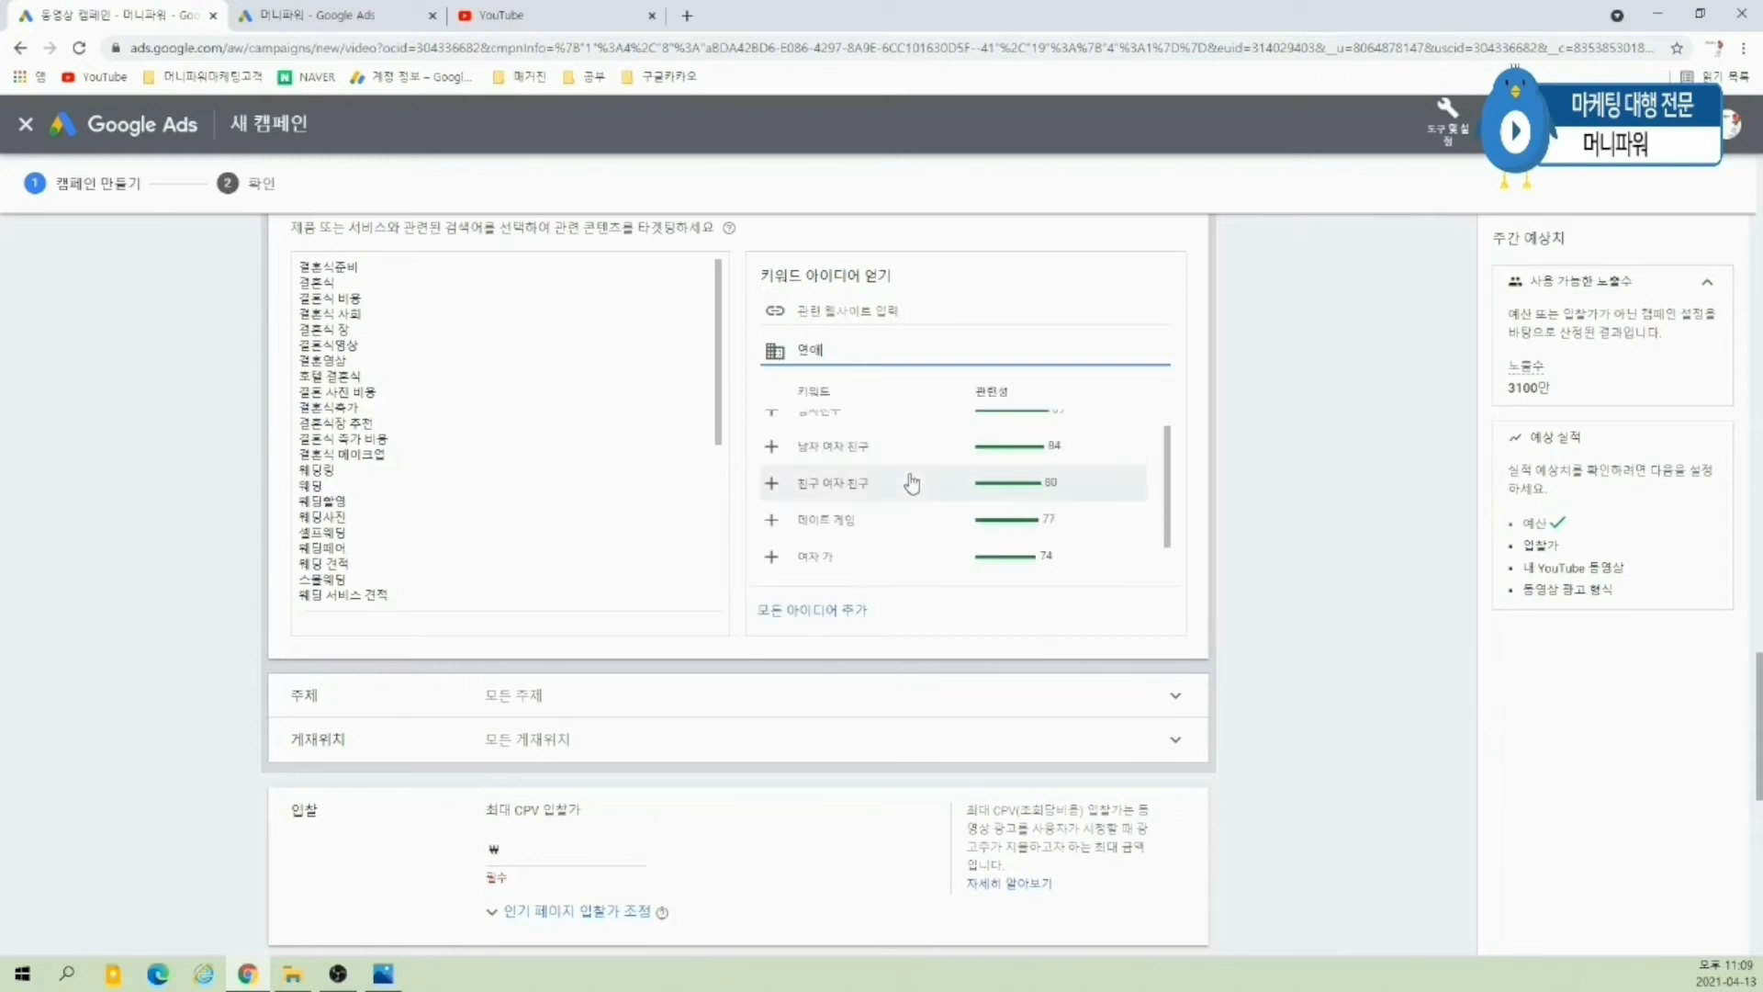
pyautogui.click(844, 622)
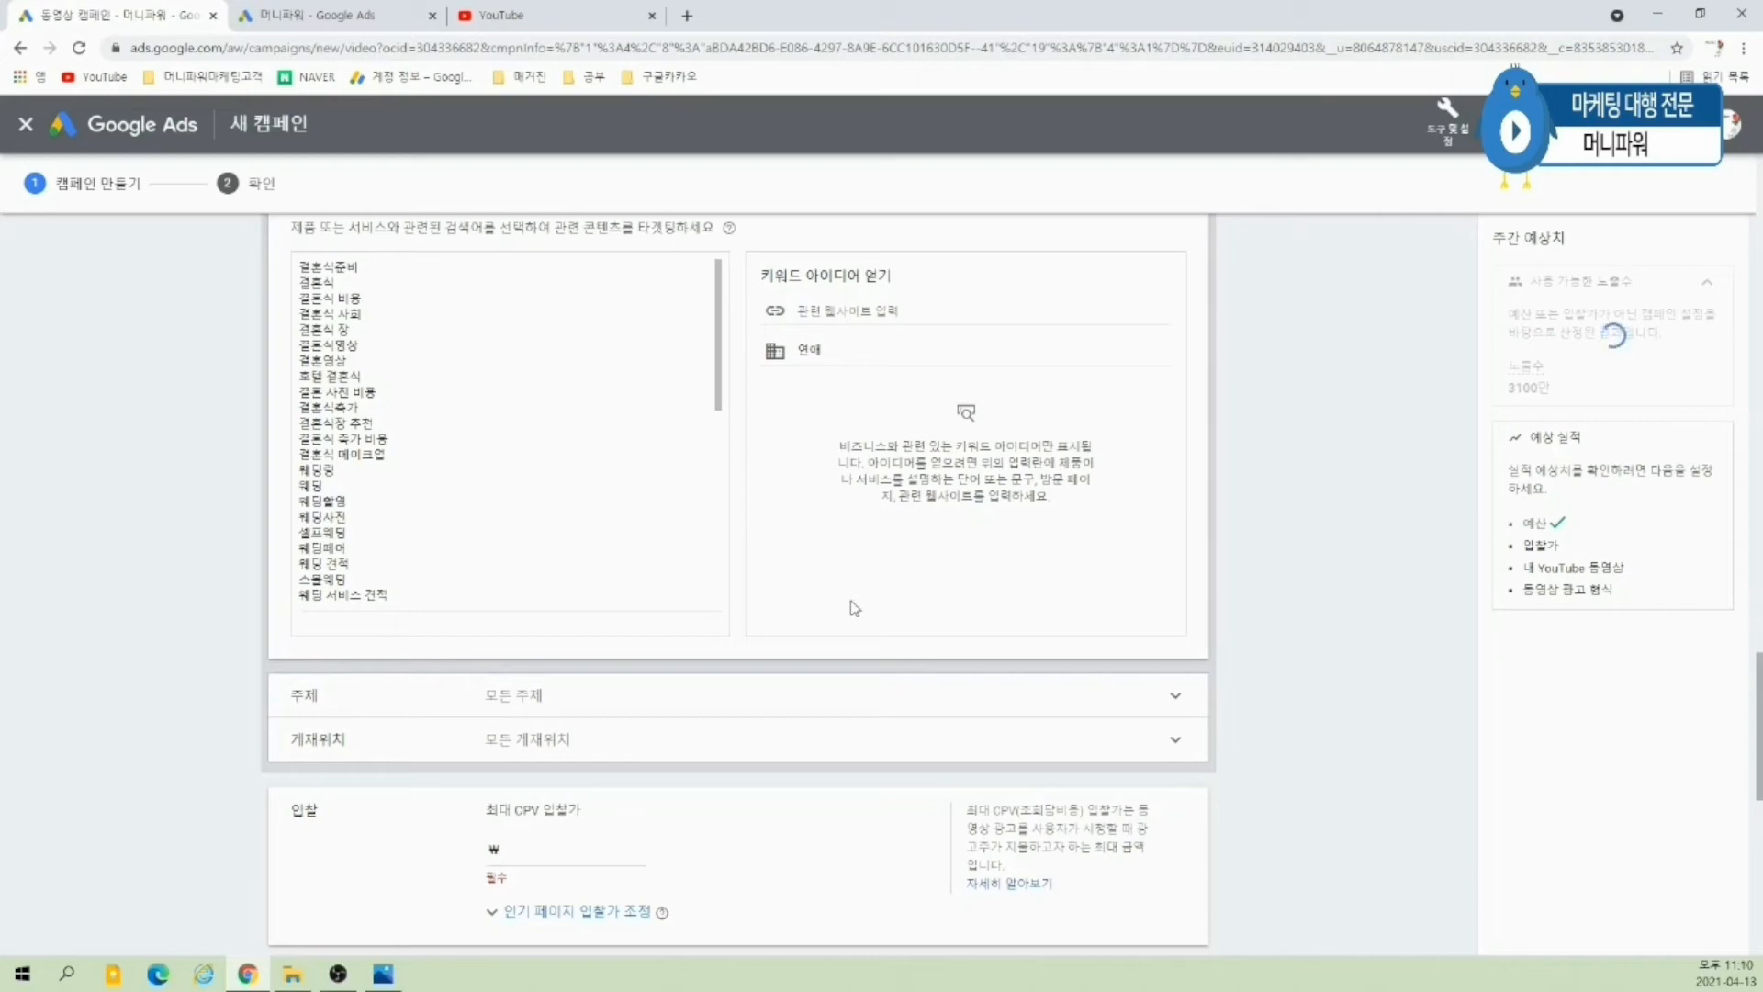
pyautogui.scroll(1, 362, 439)
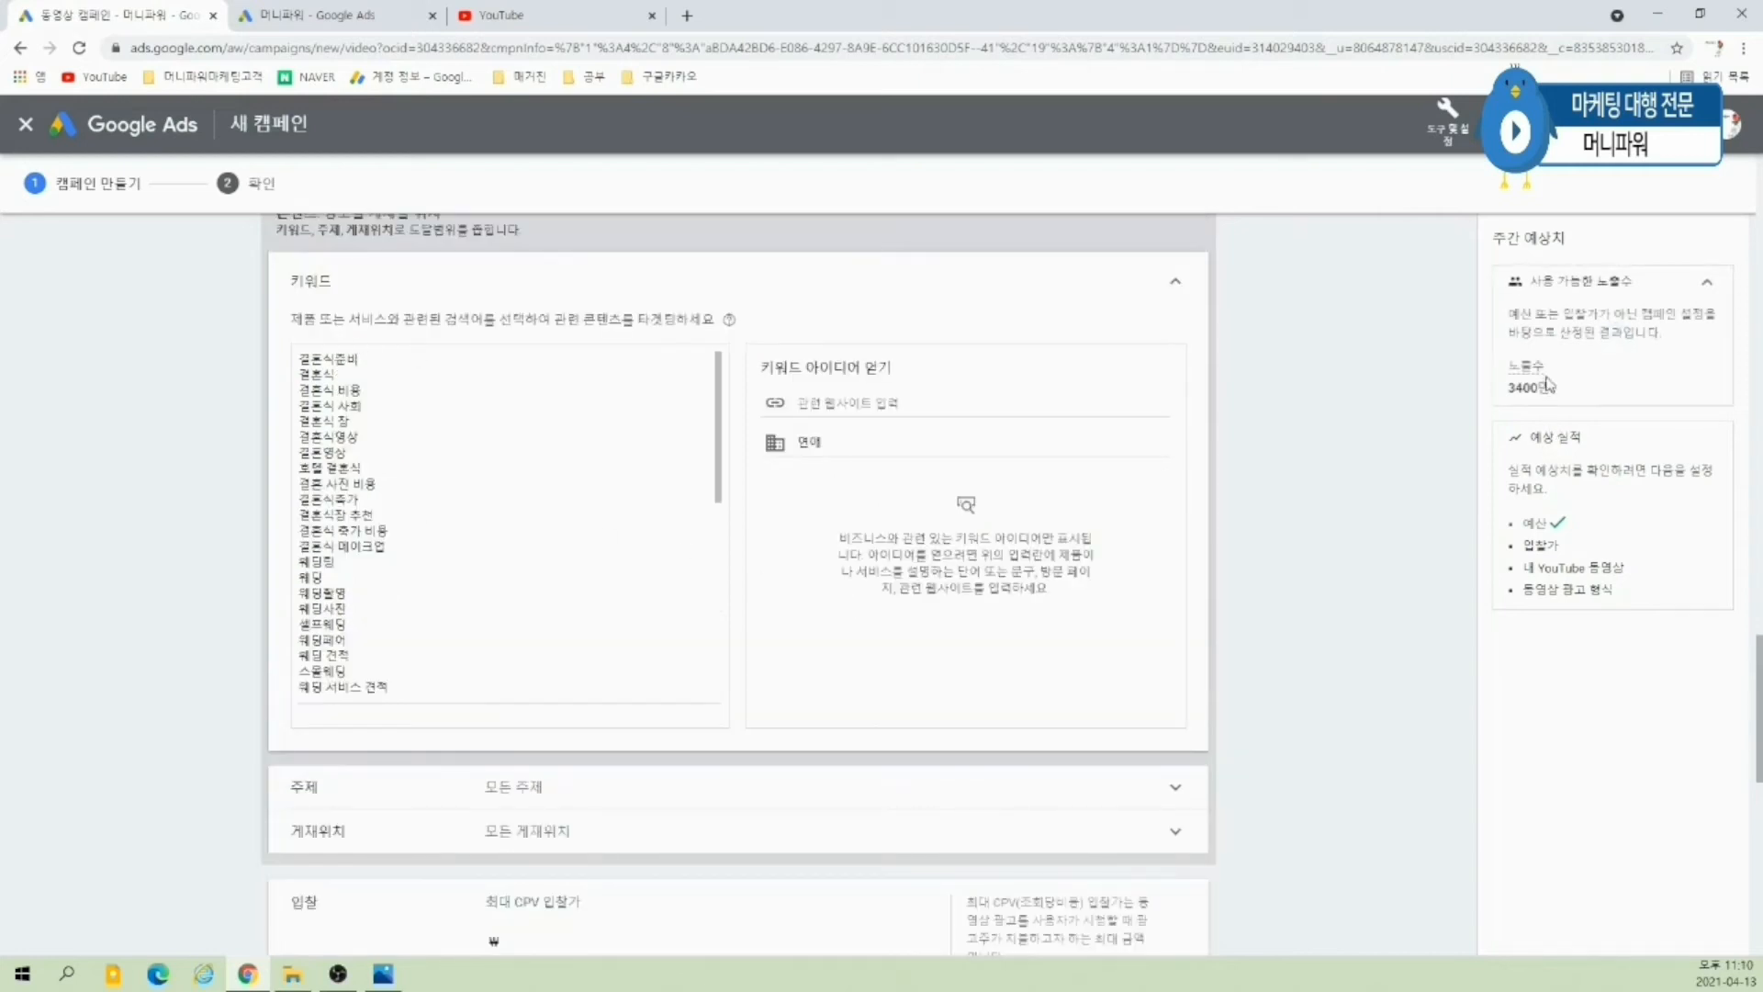
# - Expand the topics (주제), try selecting 건강 and 게임, and deselect both again
pyautogui.scroll(-1, 866, 532)
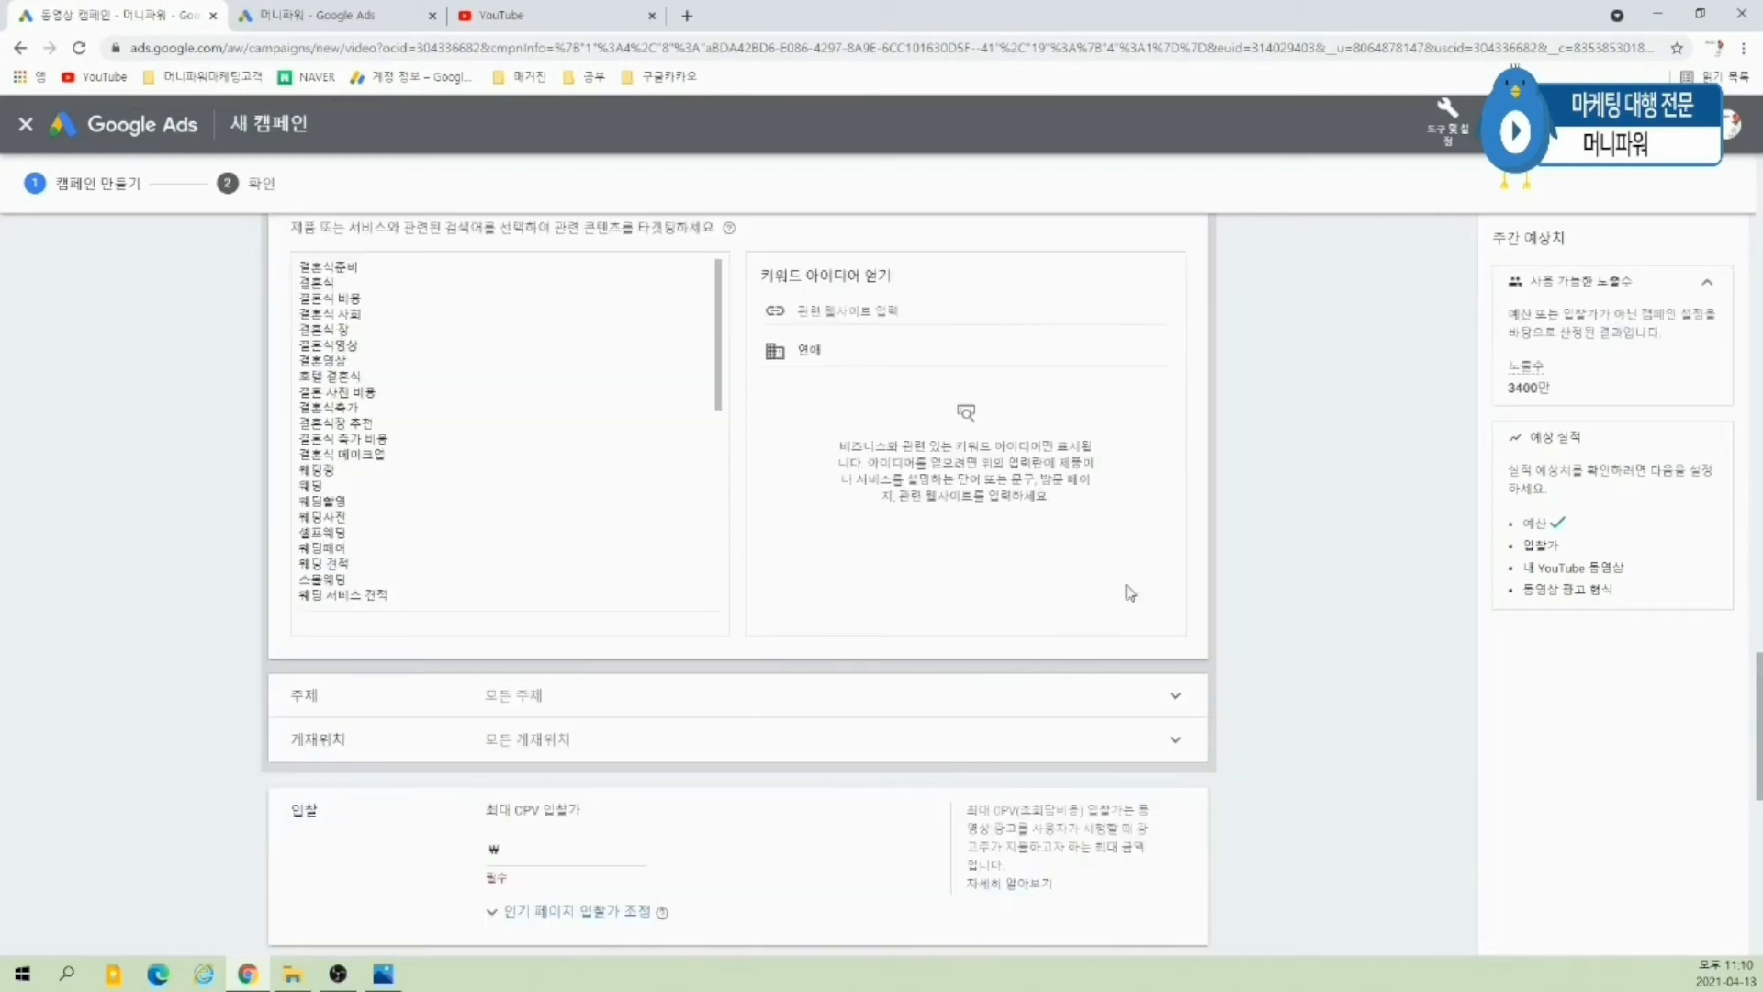
pyautogui.click(1171, 698)
pyautogui.scroll(-2, 1007, 751)
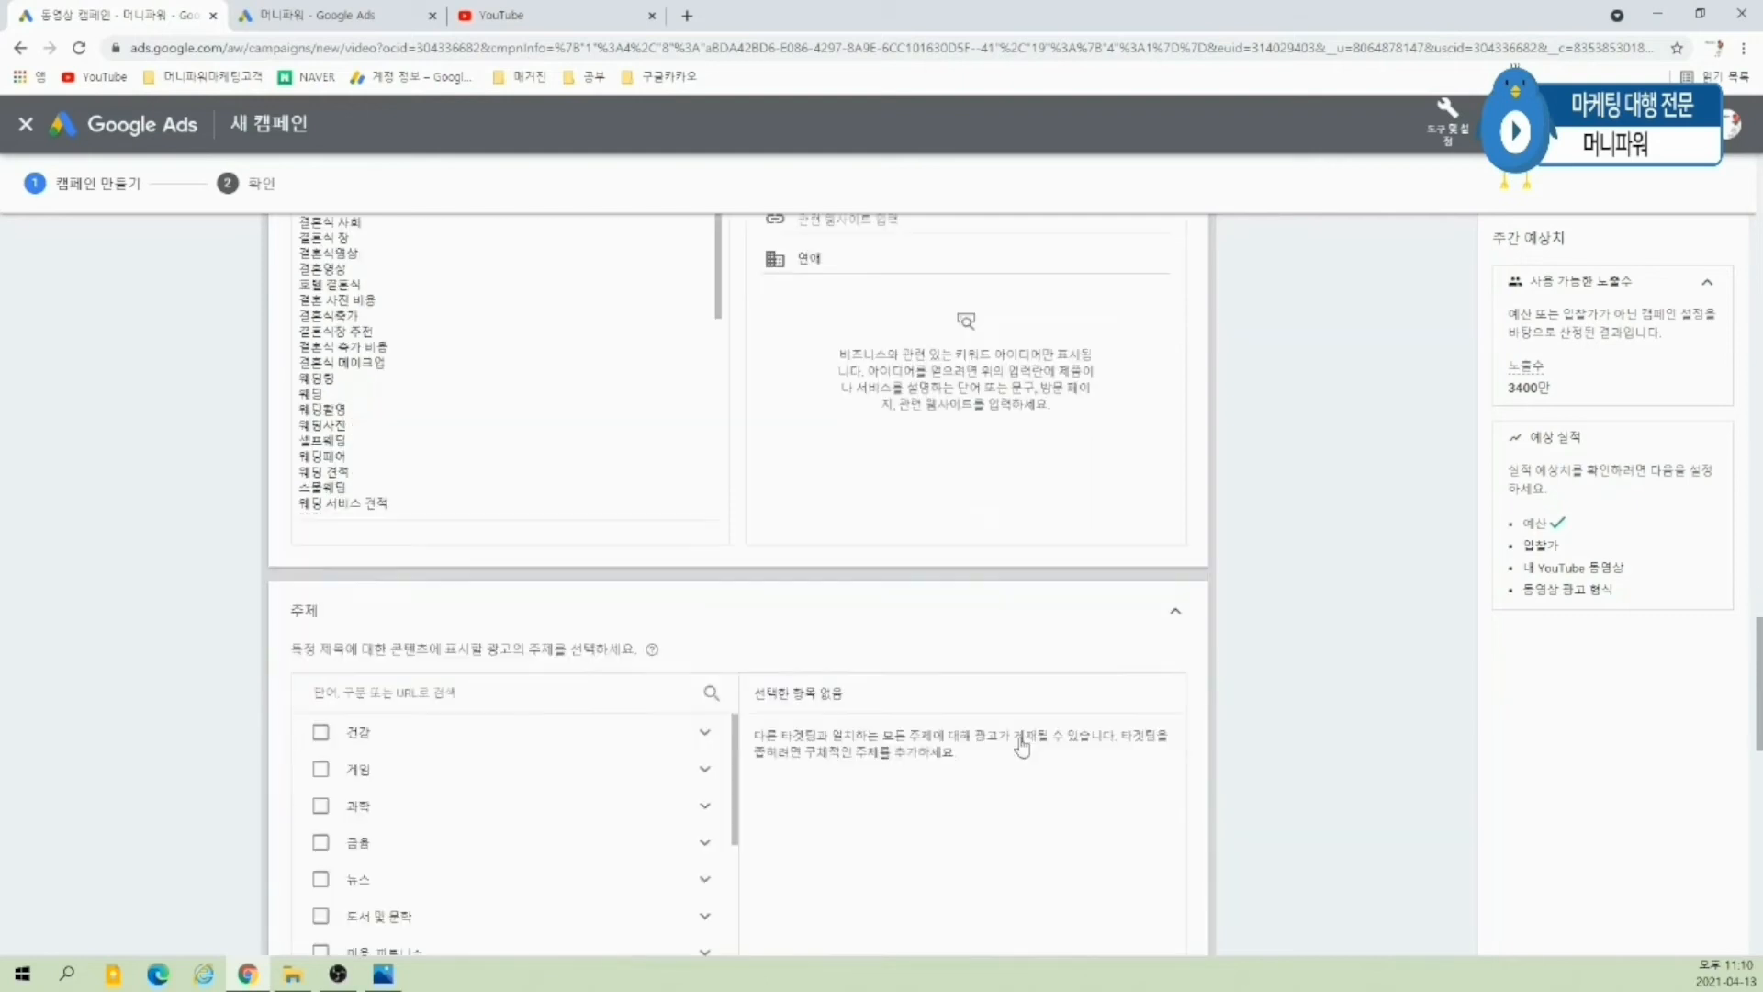
pyautogui.scroll(-1, 1007, 751)
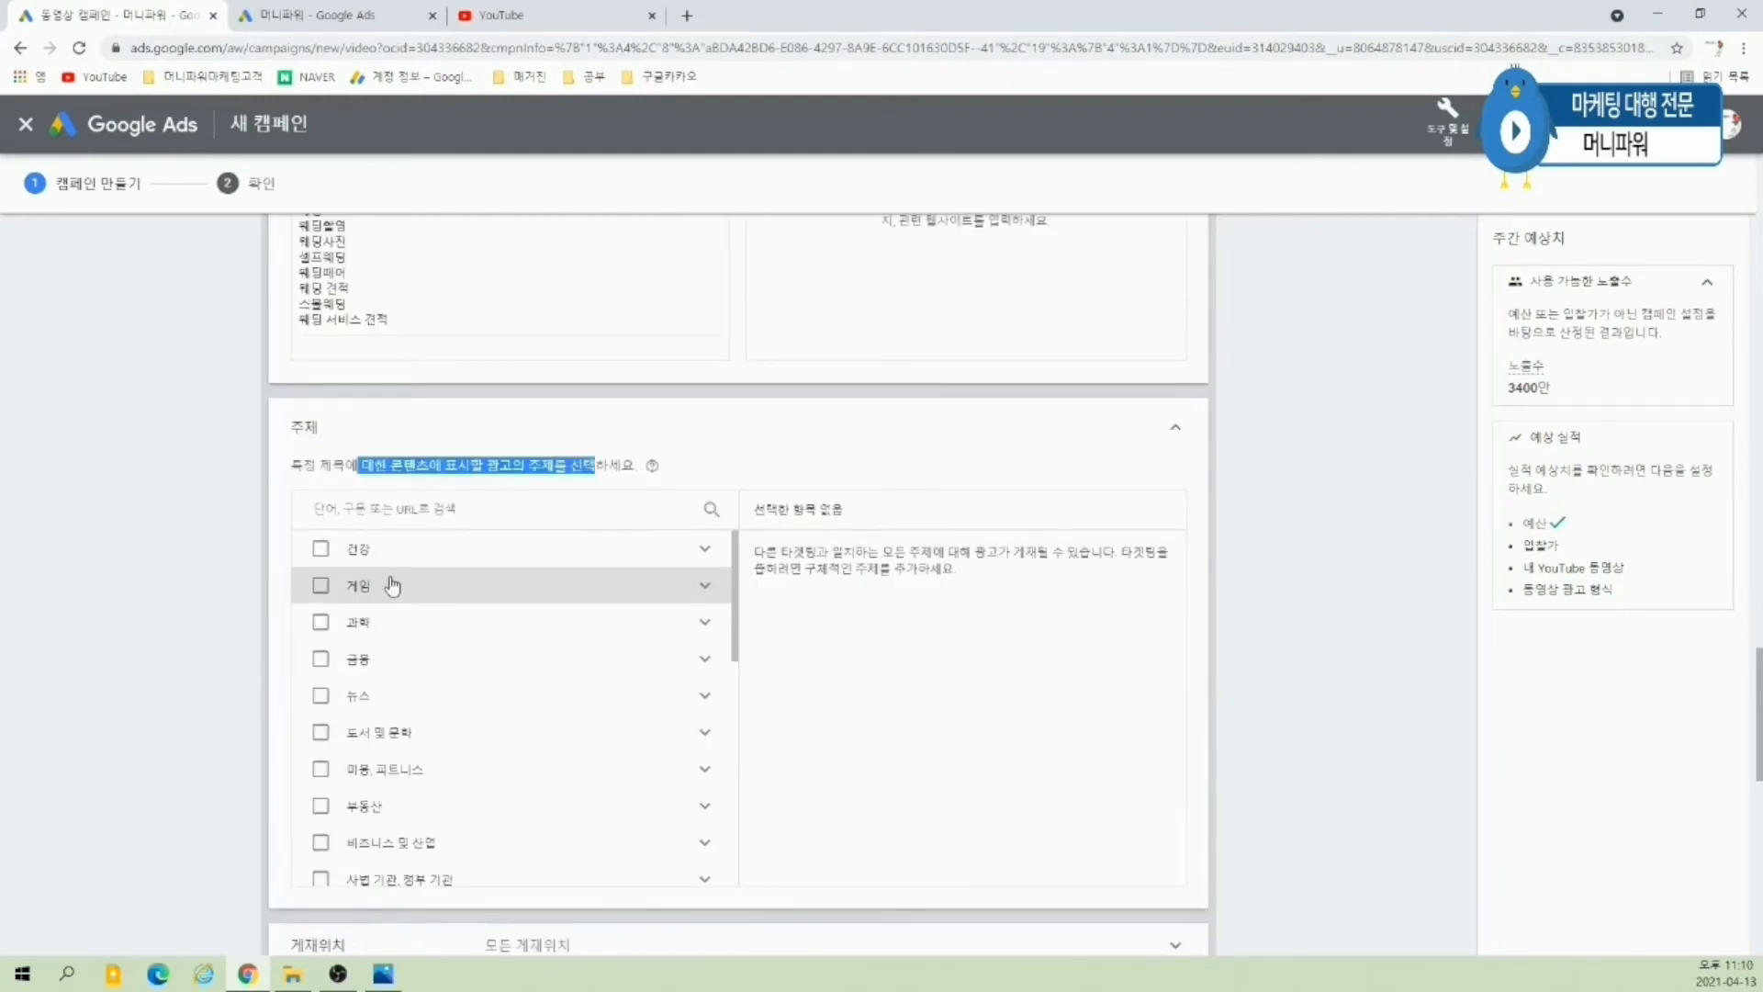
pyautogui.click(321, 550)
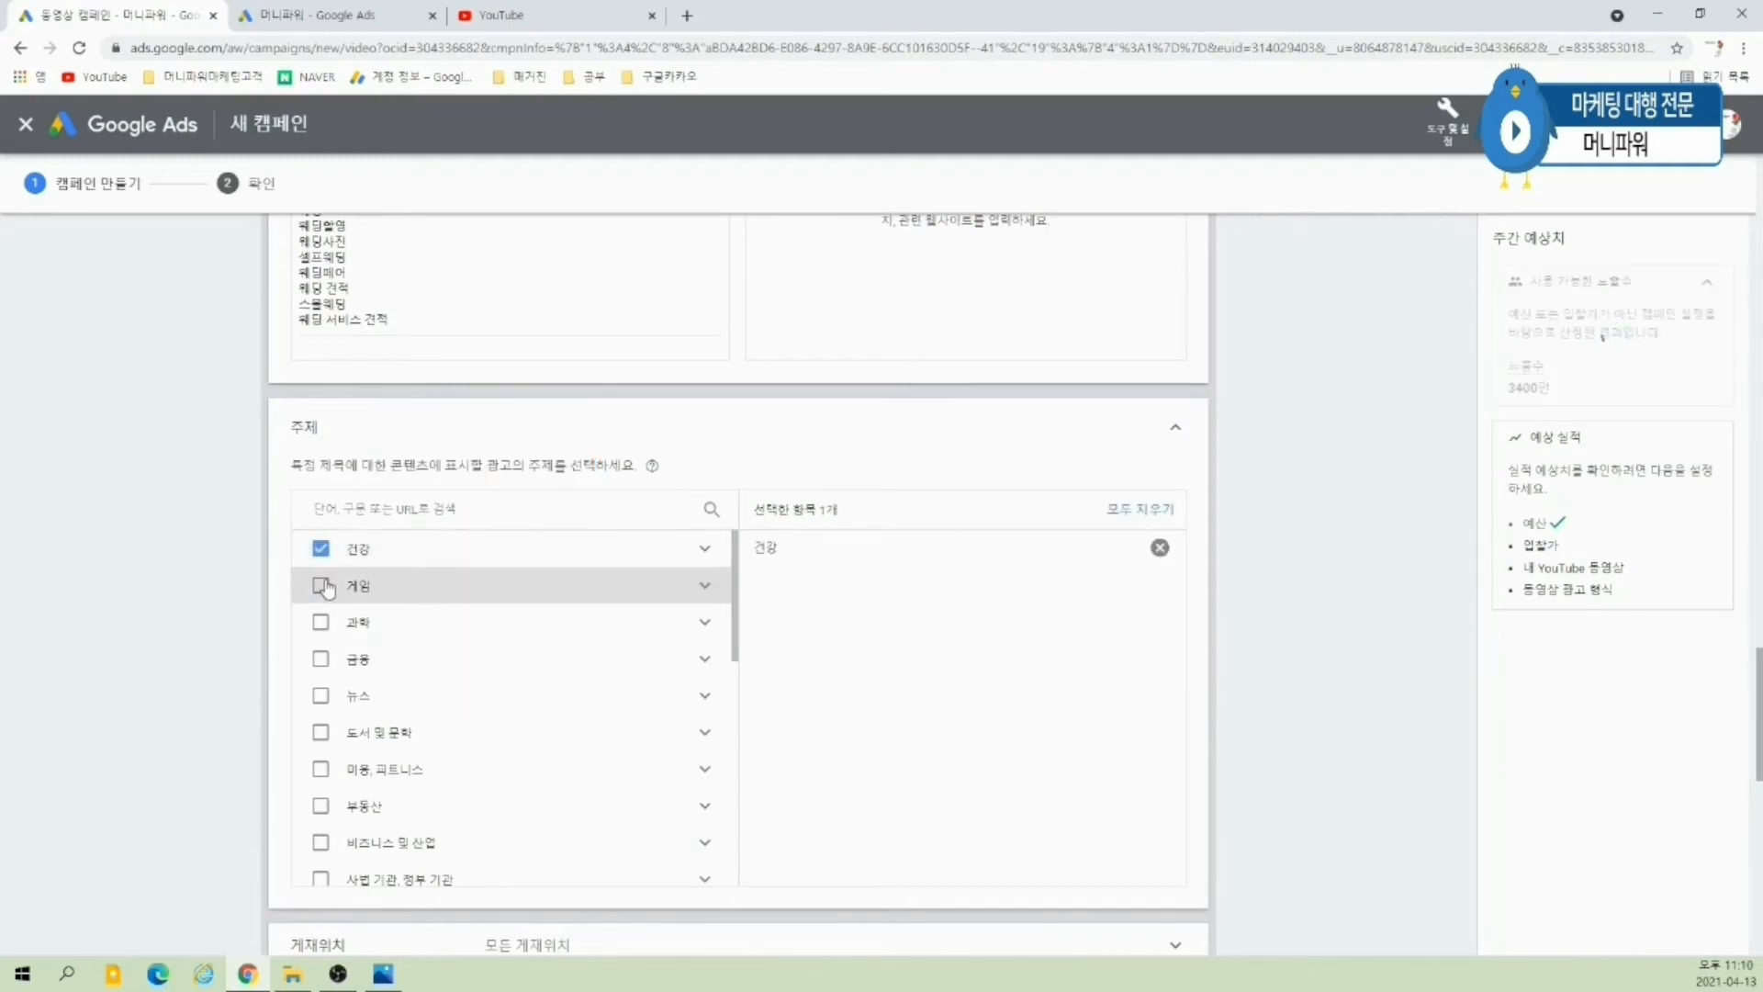
pyautogui.click(320, 586)
pyautogui.click(321, 585)
pyautogui.click(321, 548)
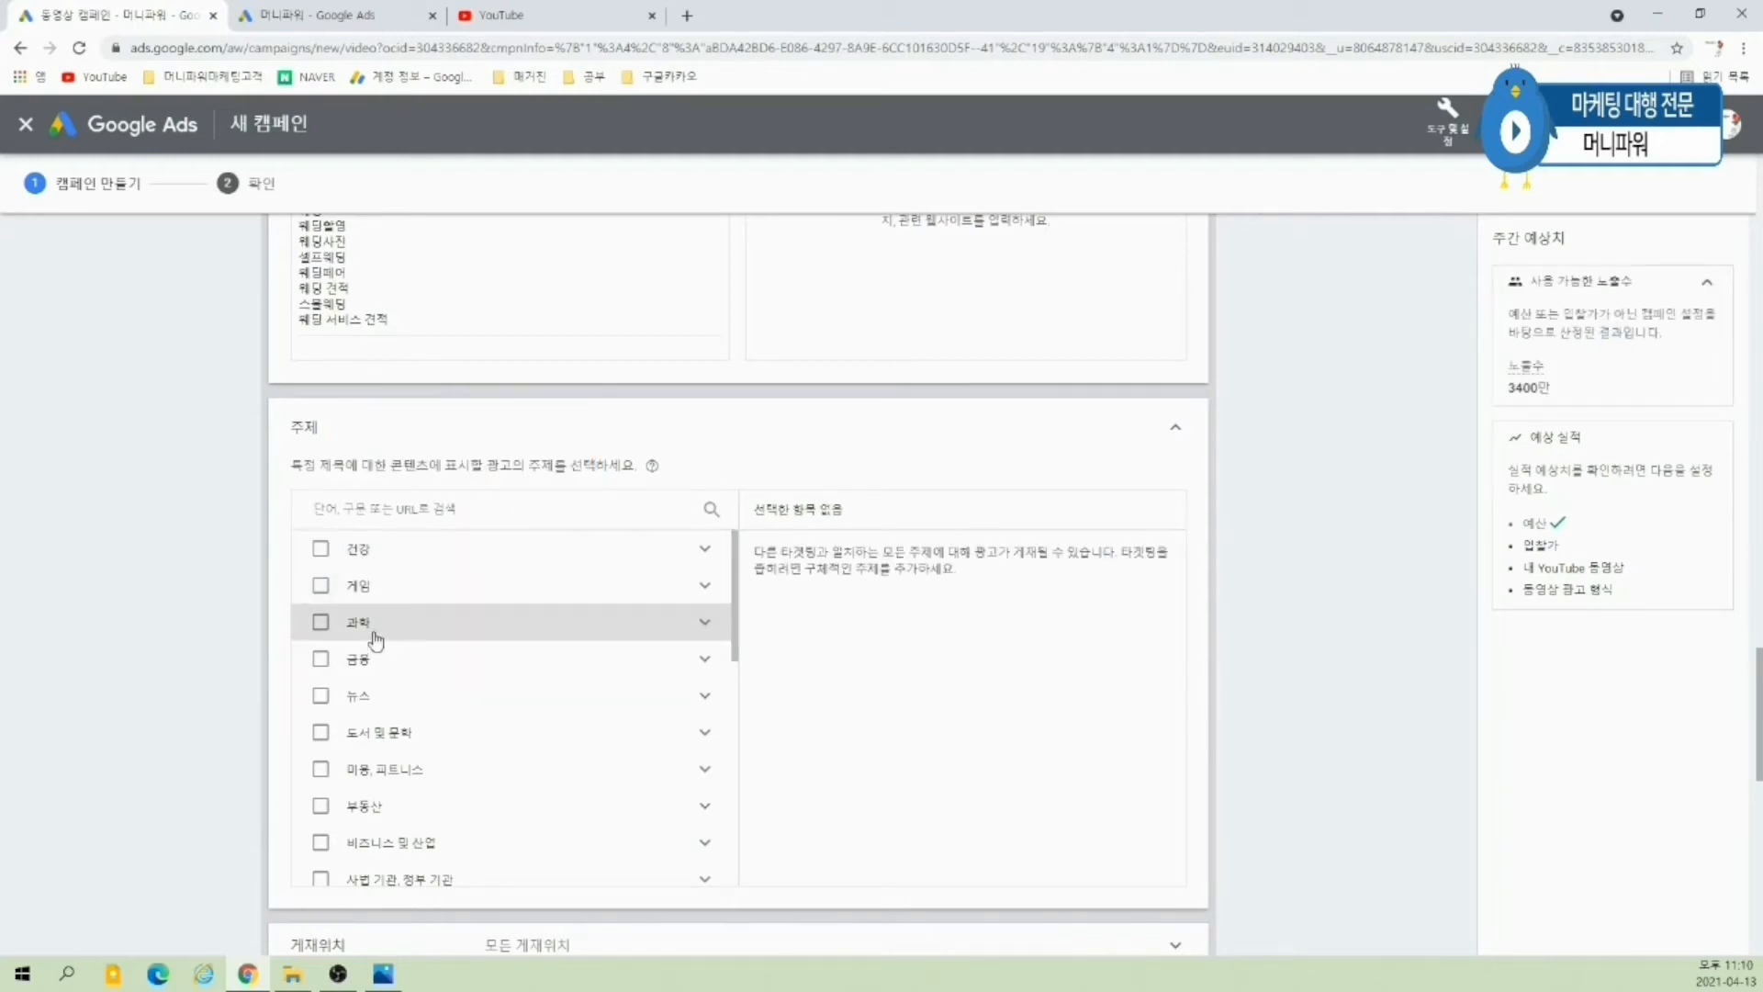
# - Look through the remaining topic categories without selecting any and collapse the topics section
pyautogui.scroll(-2, 514, 643)
pyautogui.scroll(-8, 511, 616)
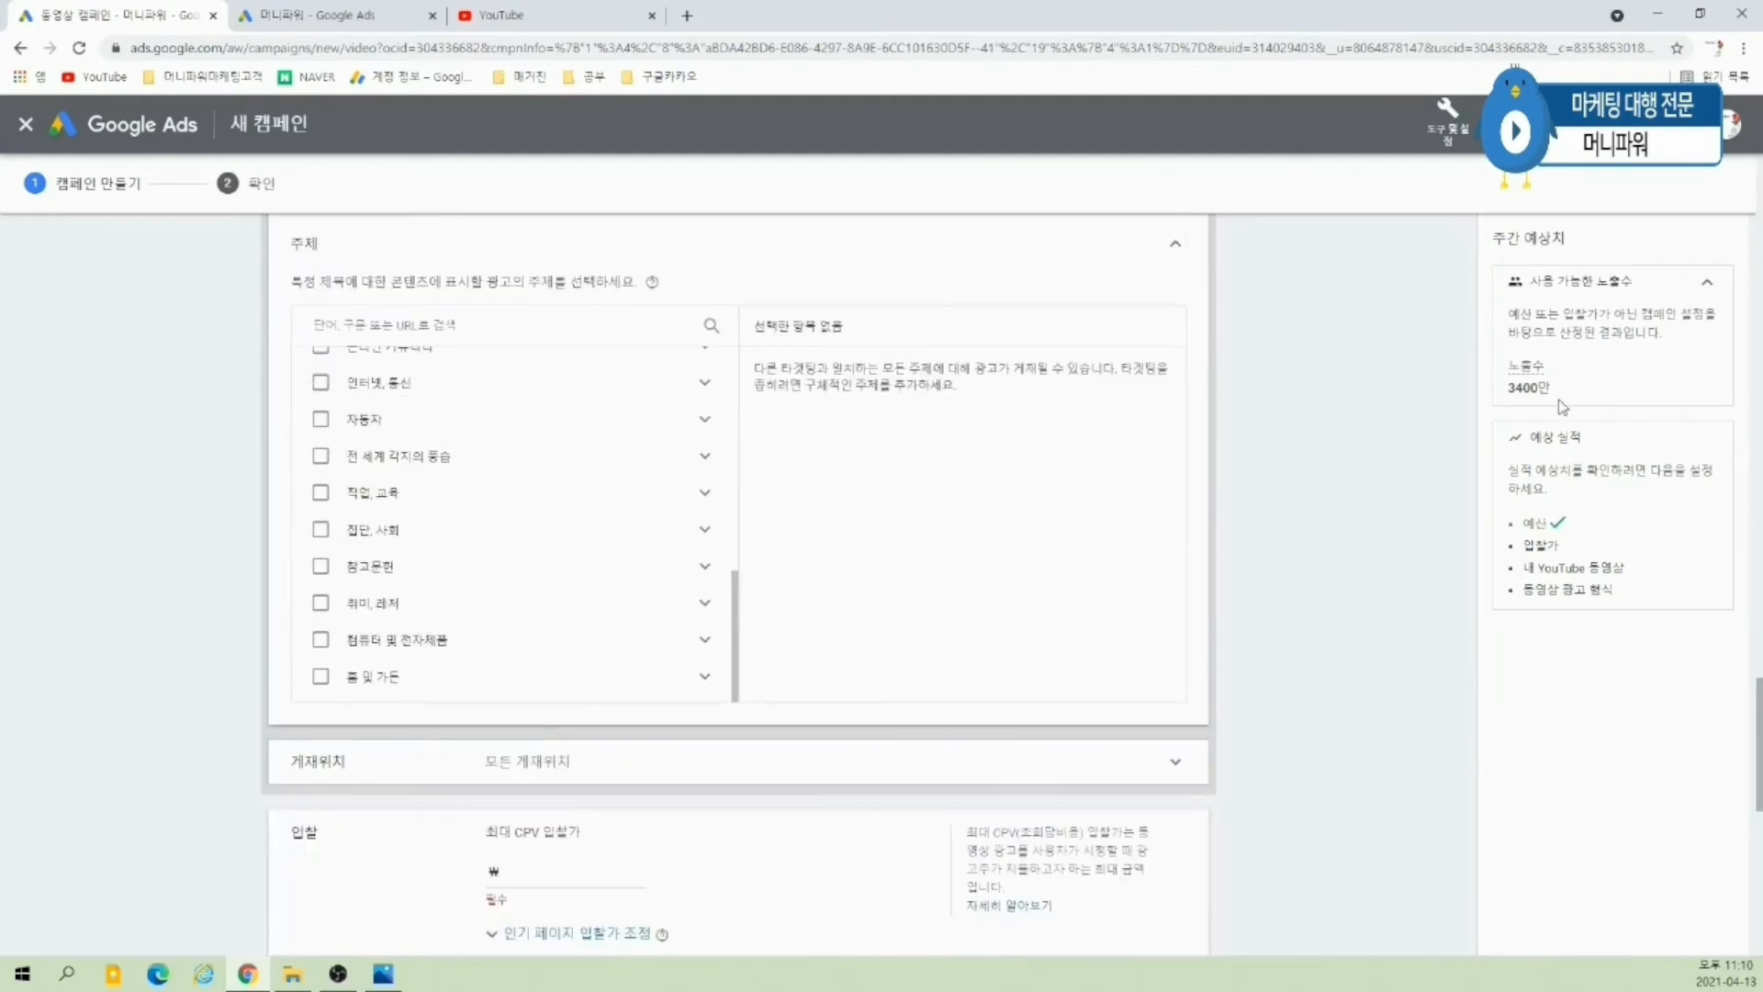
pyautogui.click(1184, 250)
# - Delete all the keywords from the keyword (키워드) targeting list
pyautogui.scroll(4, 946, 597)
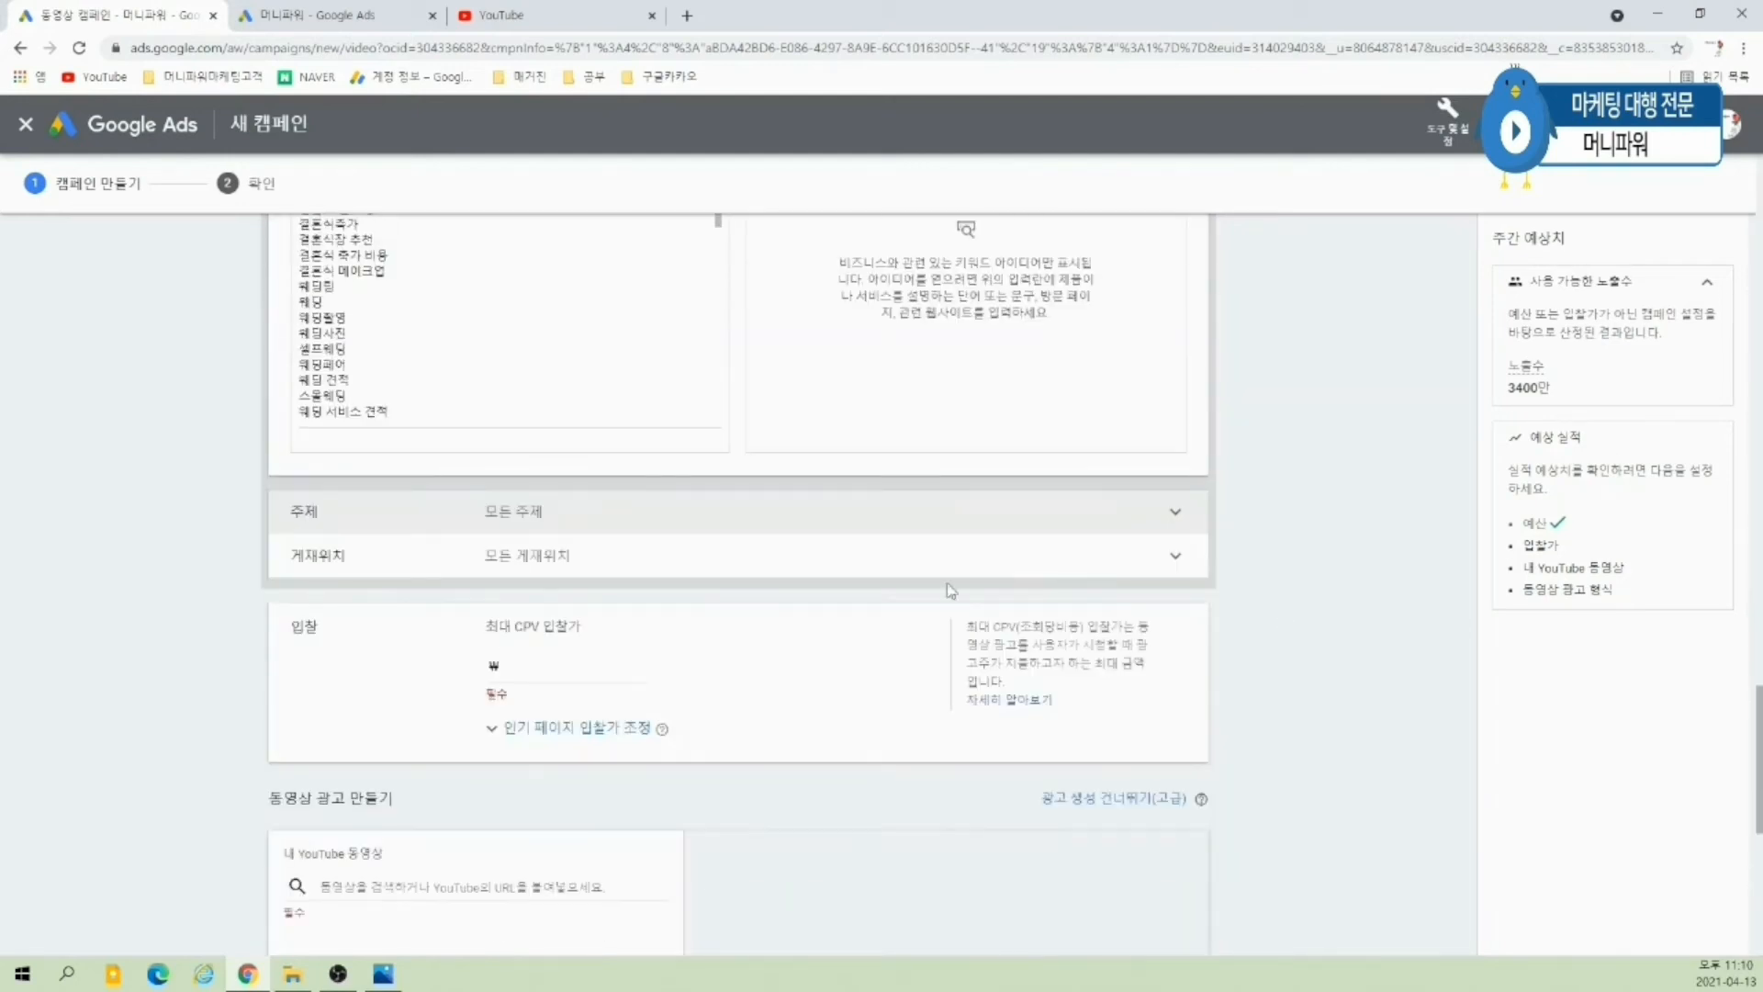
pyautogui.scroll(3, 914, 513)
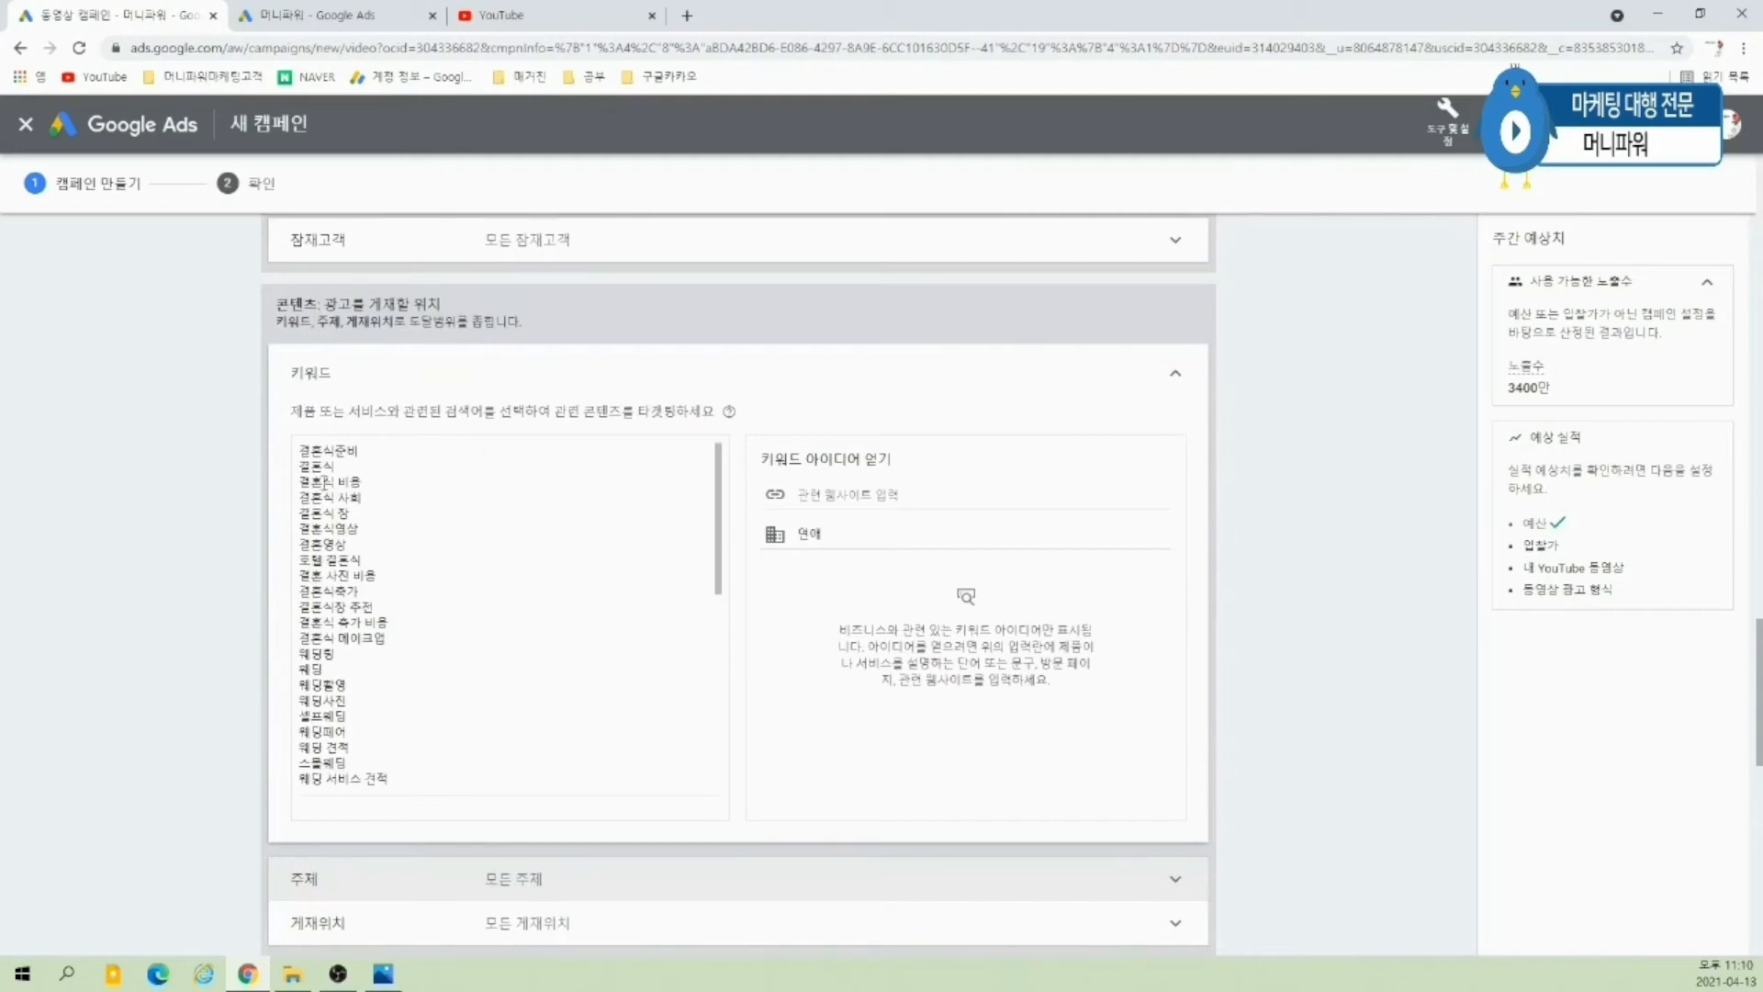
pyautogui.moveTo(302, 450); pyautogui.dragTo(430, 718)
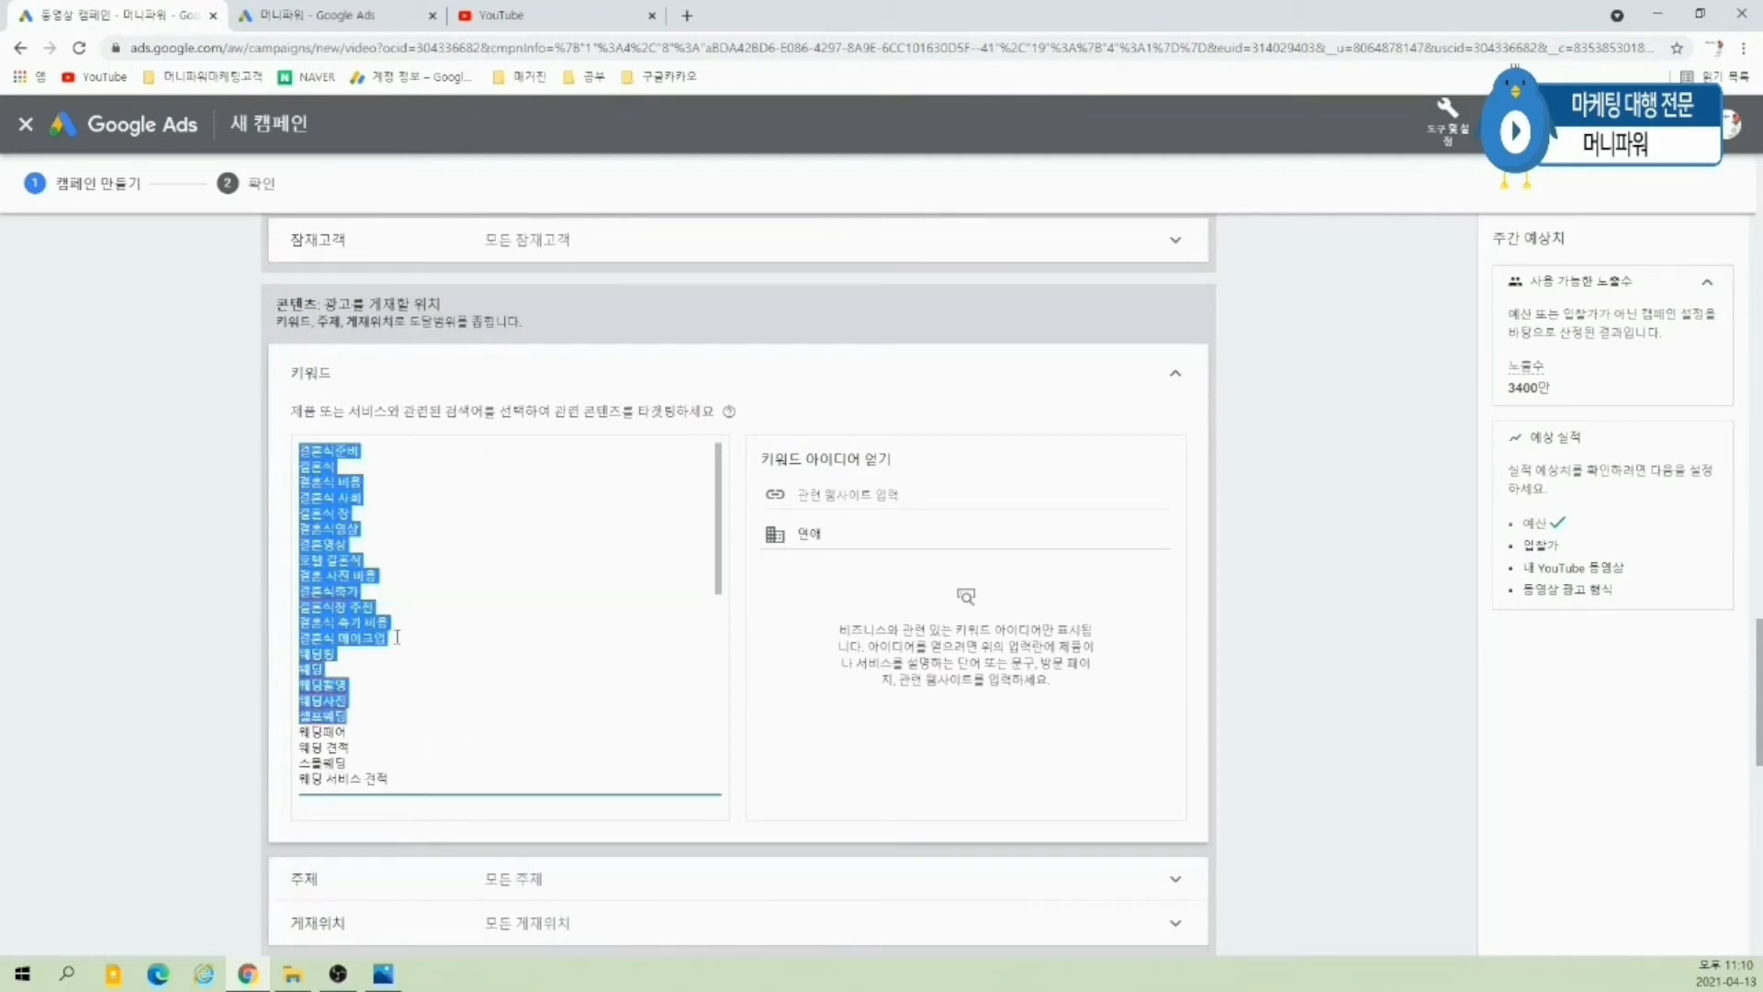
pyautogui.press('Delete')
pyautogui.hotkey('ctrl', 'a')
pyautogui.press('Delete')
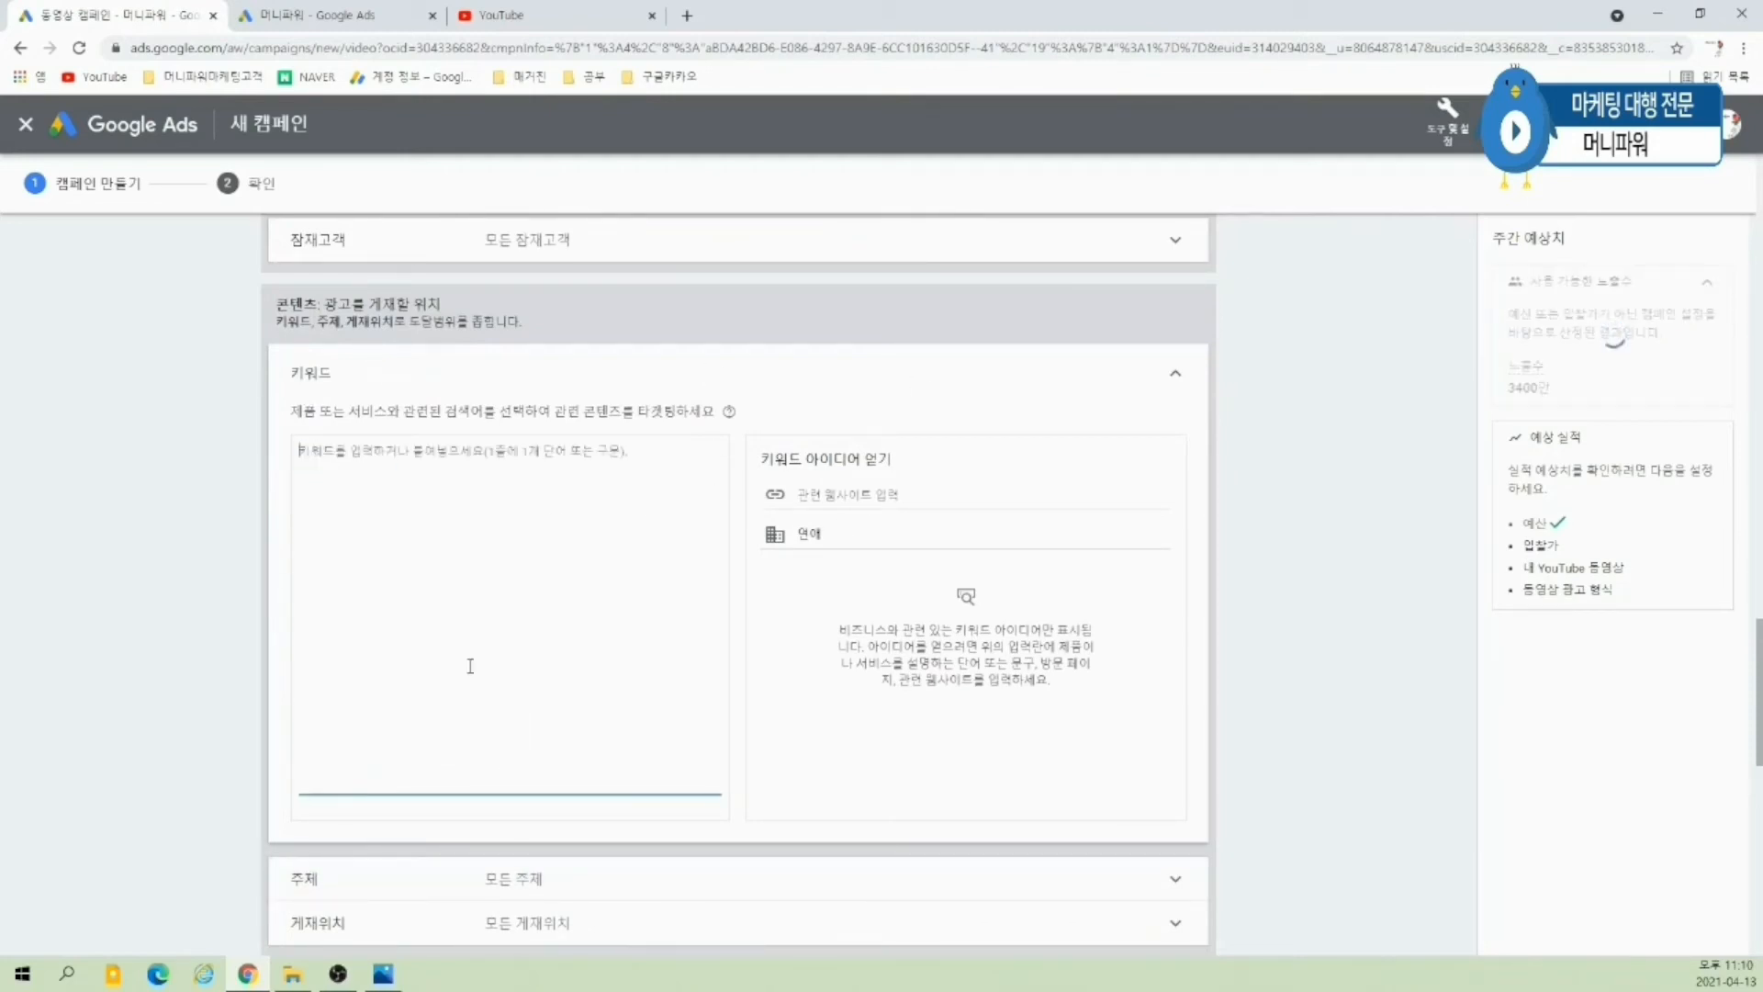
# - Get keyword ideas for 마케팅, look through them without adding any, and collapse the keywords section
pyautogui.click(861, 540)
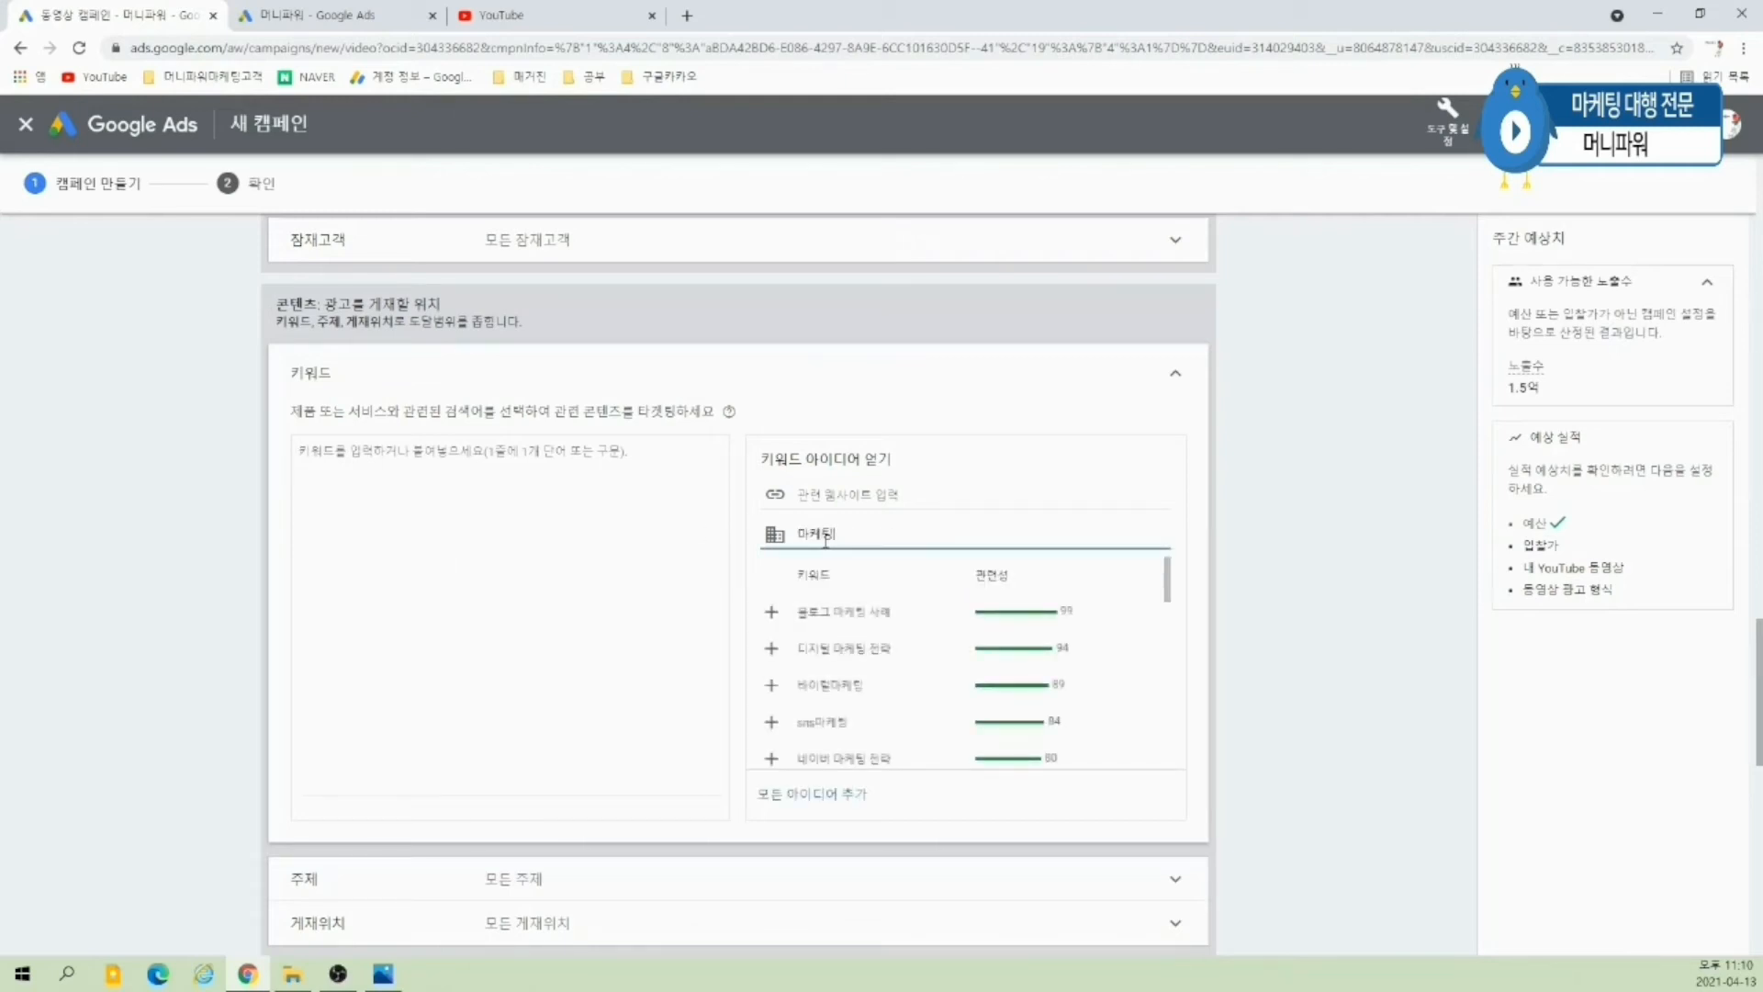
pyautogui.scroll(-3, 836, 705)
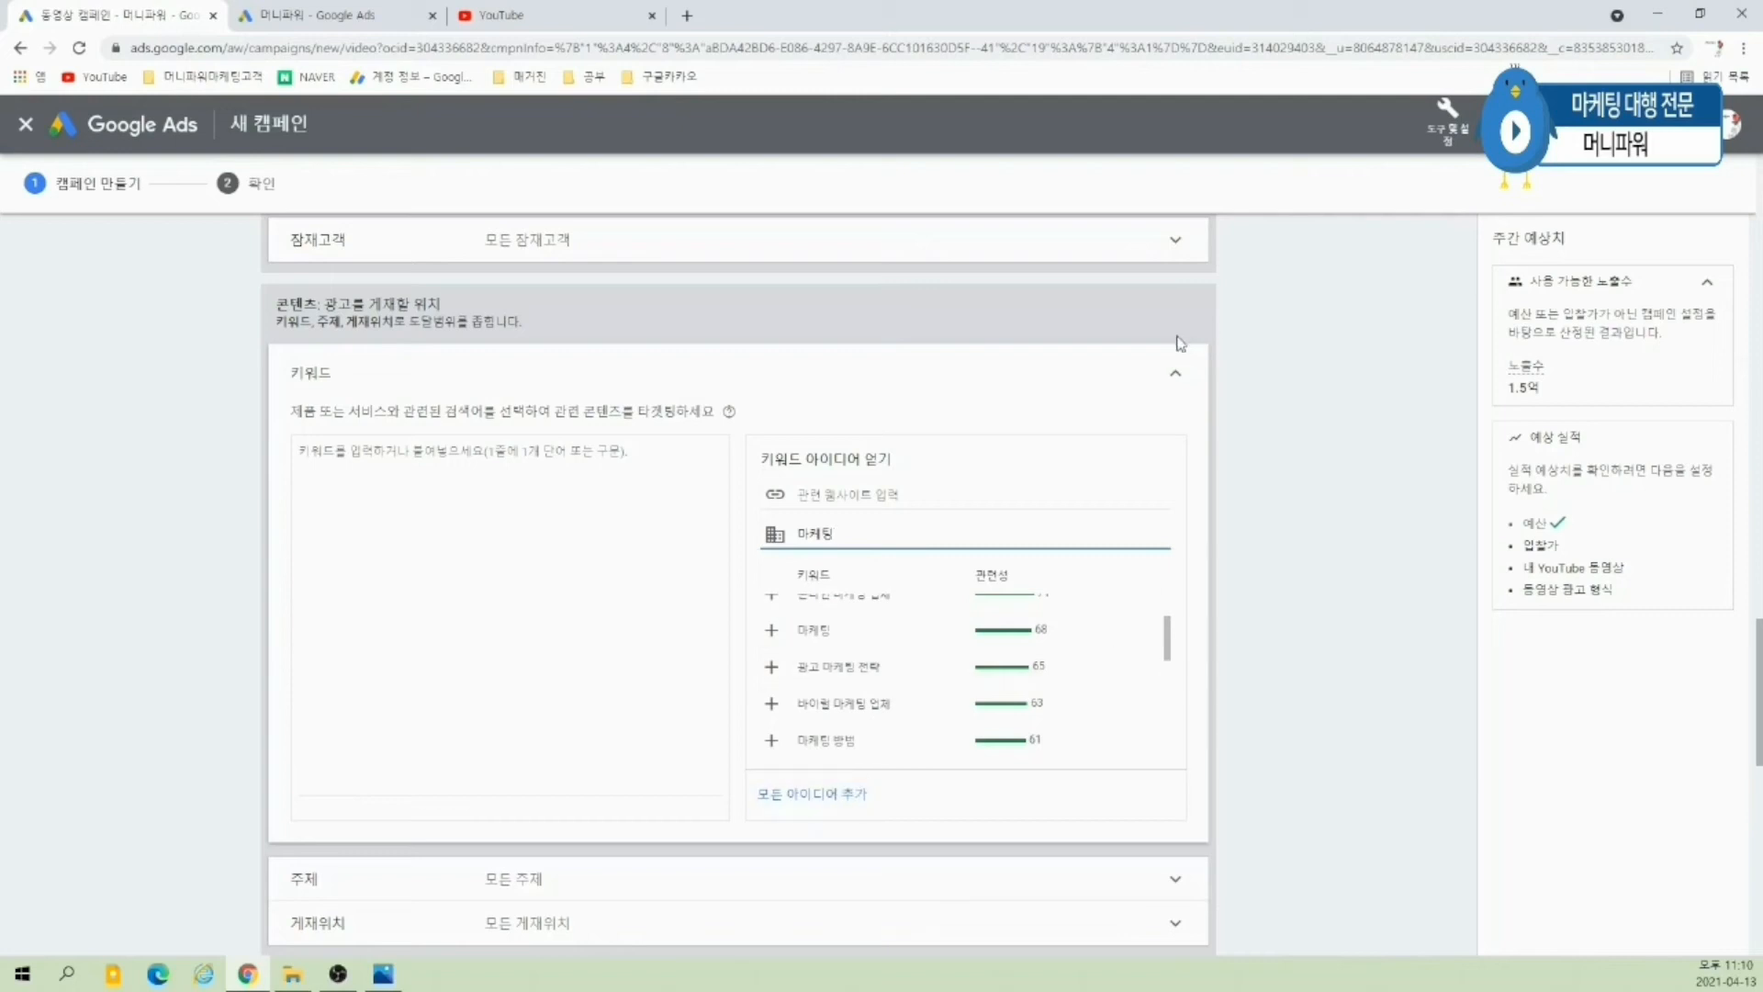
pyautogui.click(1174, 374)
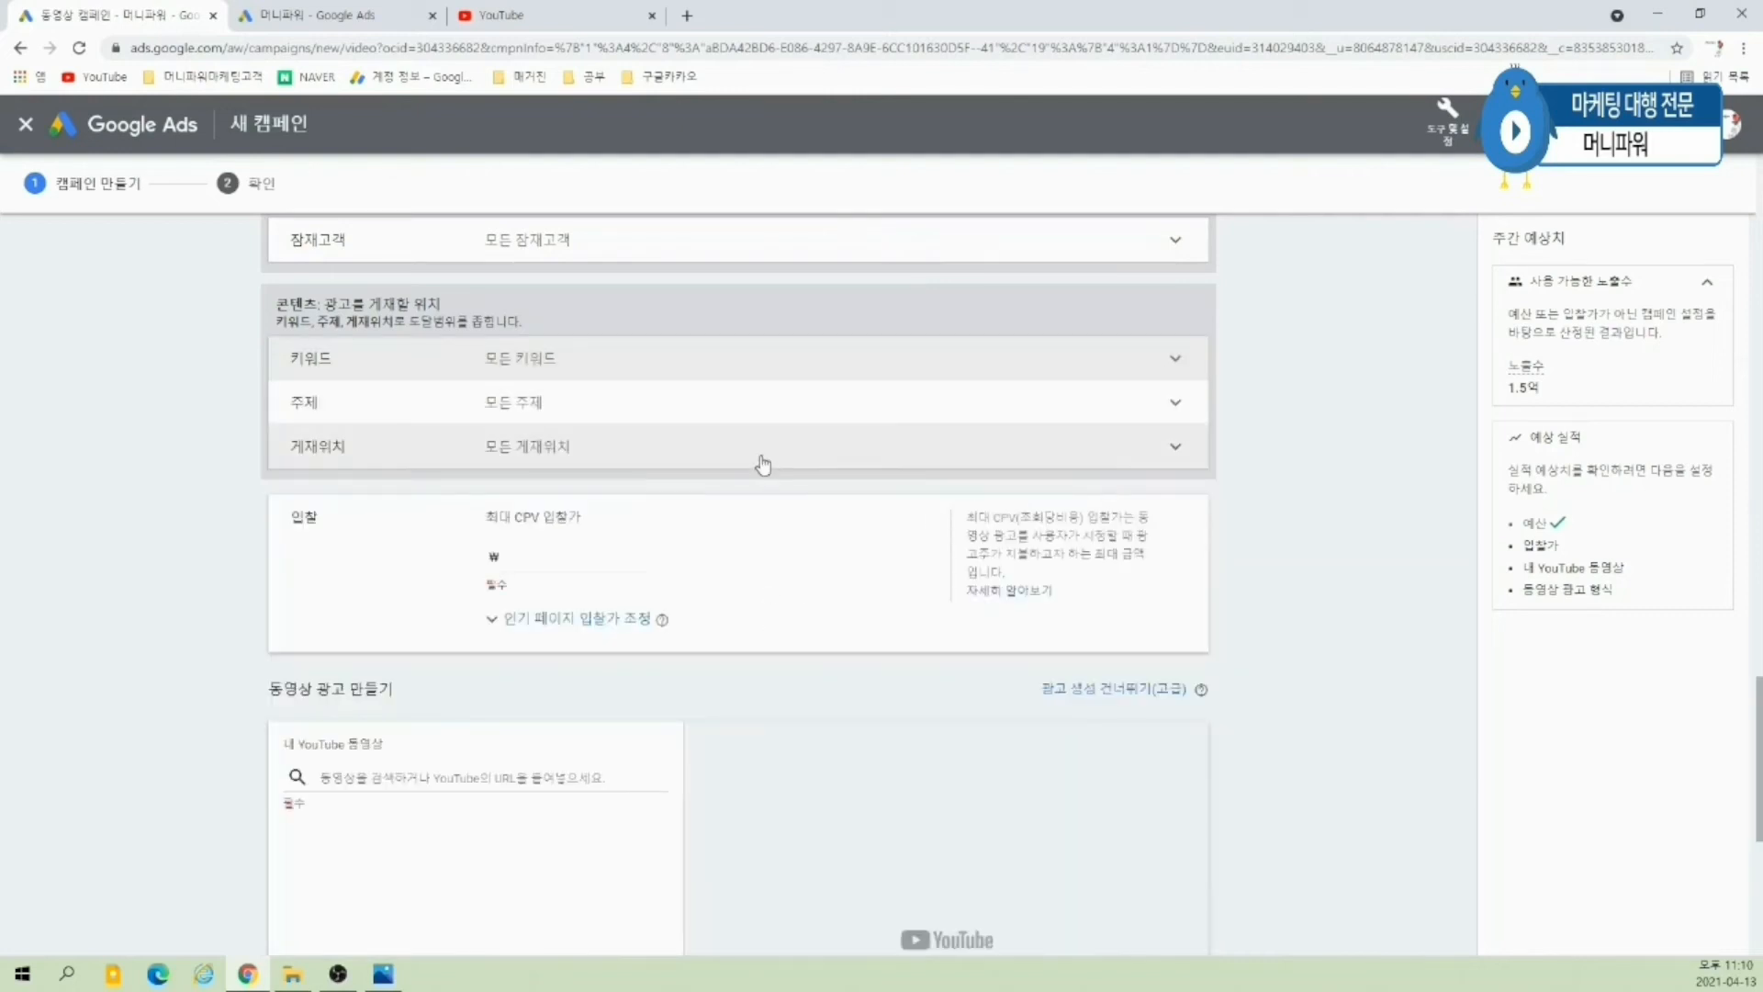
# - Expand the placements (게재위치), search for 결혼, and browse the matching YouTube channels
pyautogui.click(760, 463)
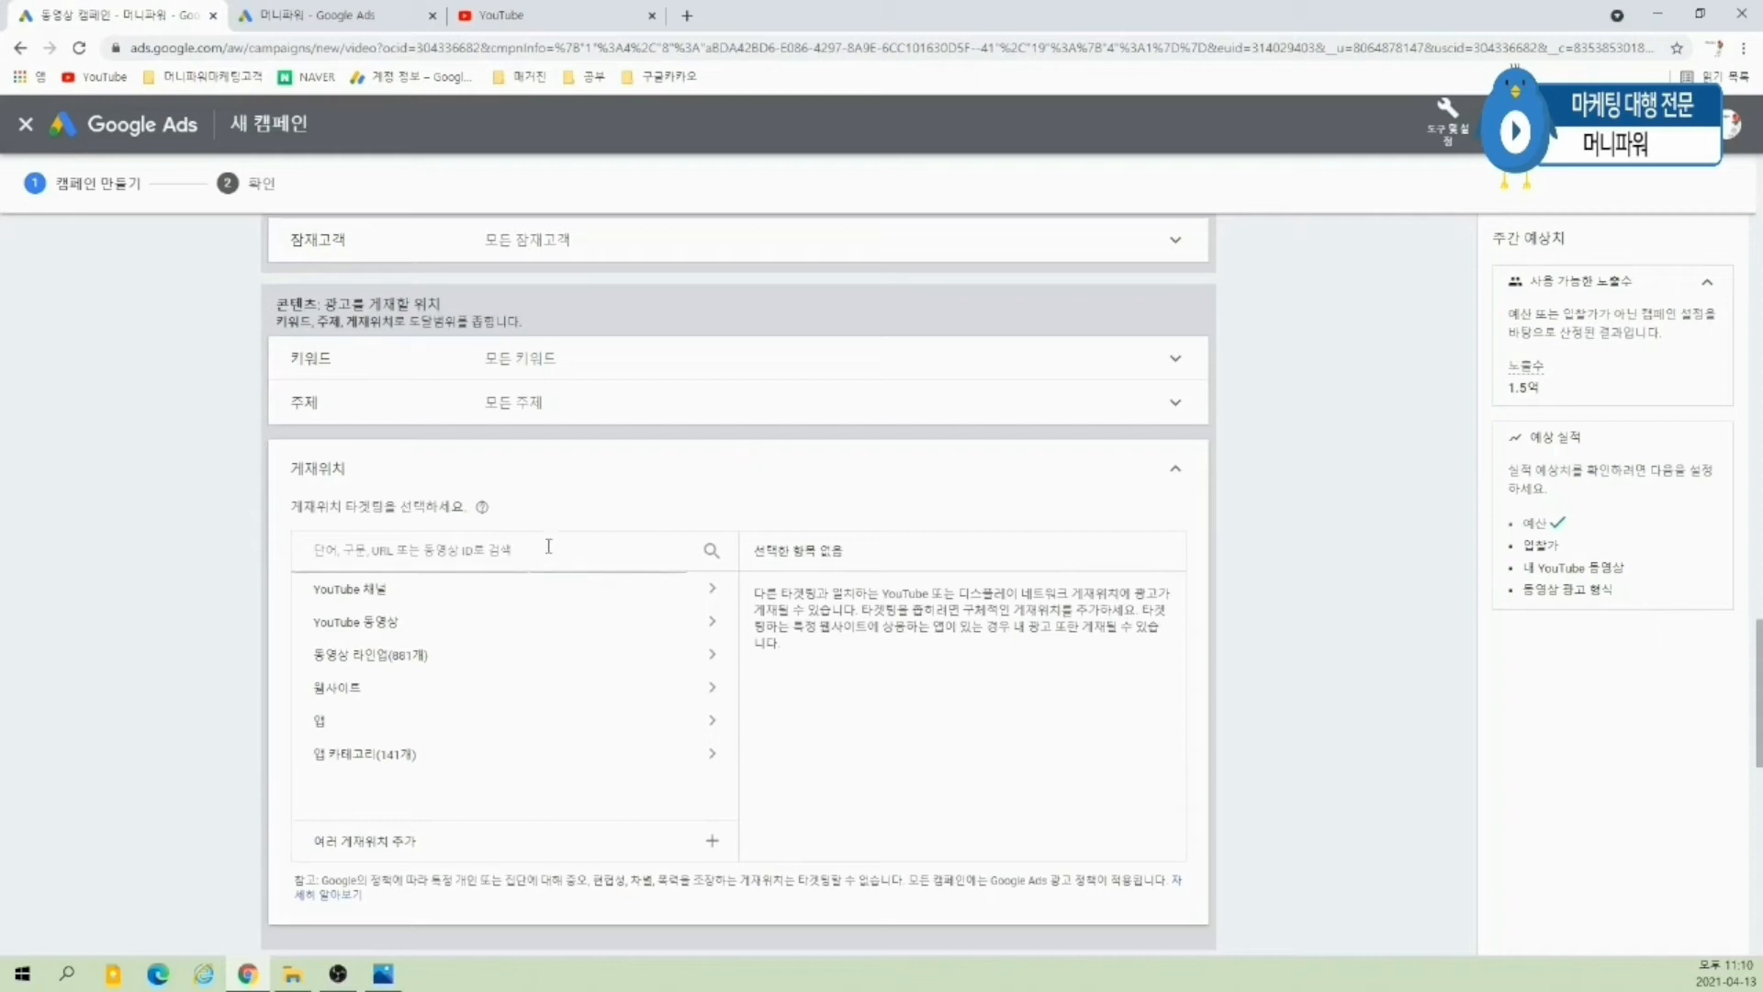
pyautogui.write('궤')
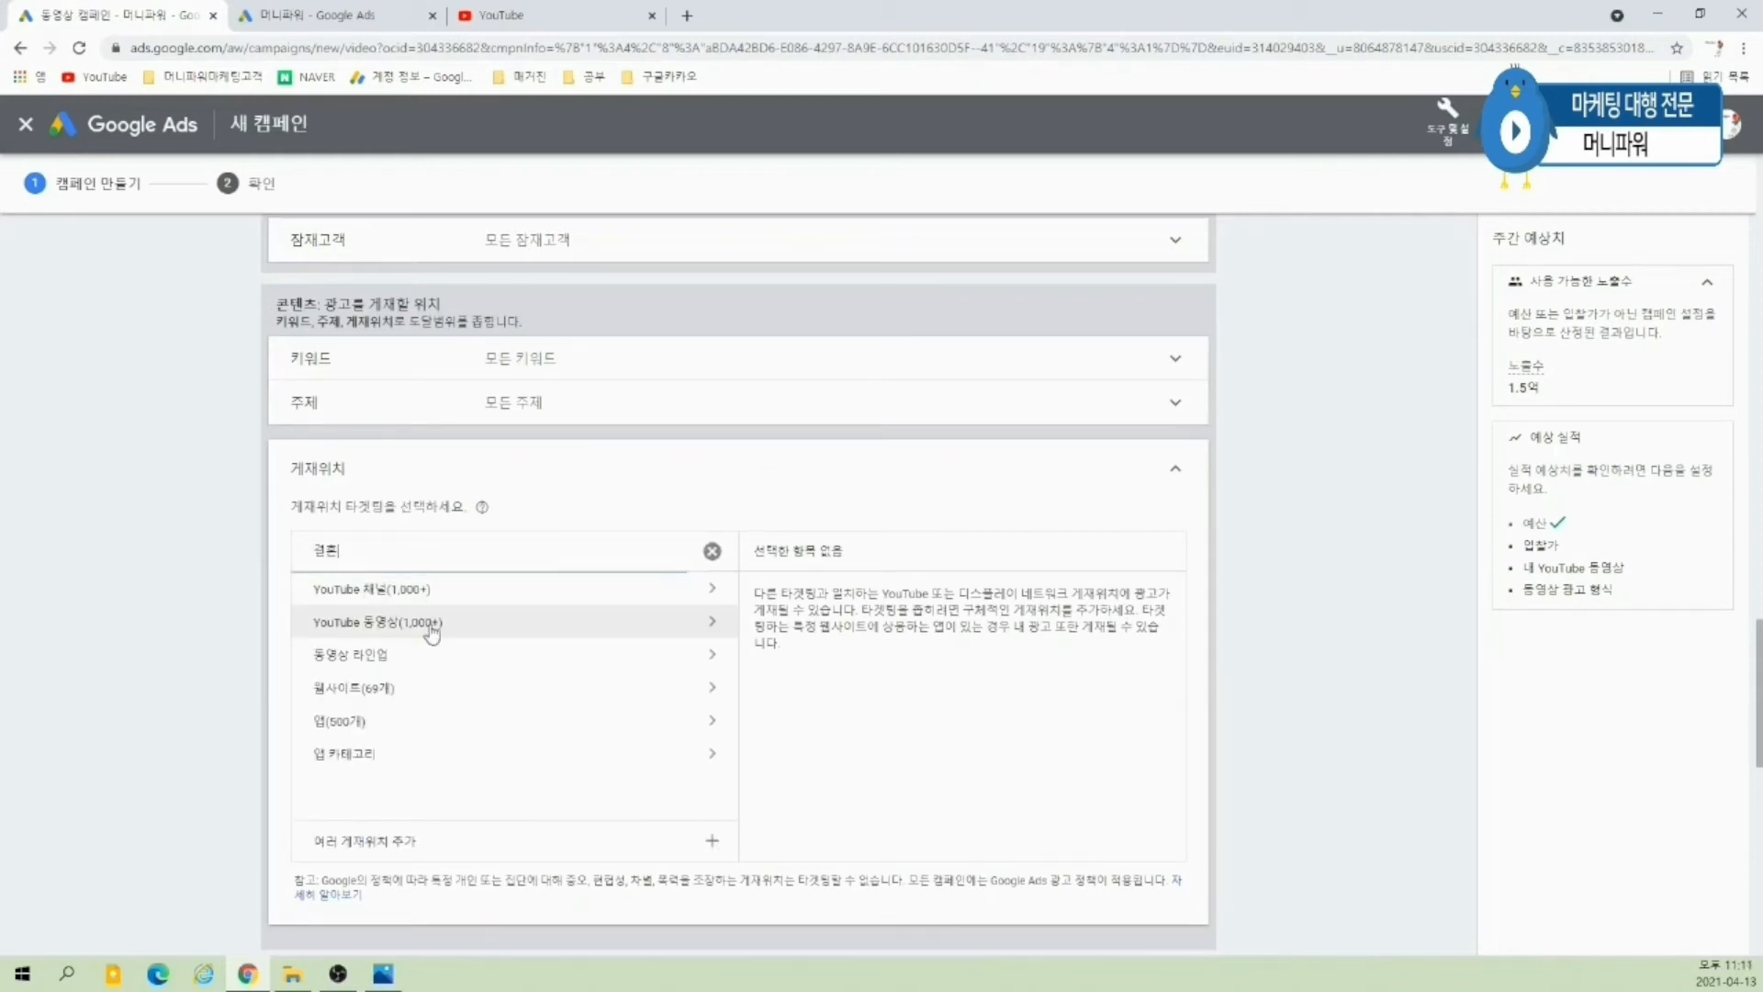
pyautogui.click(394, 597)
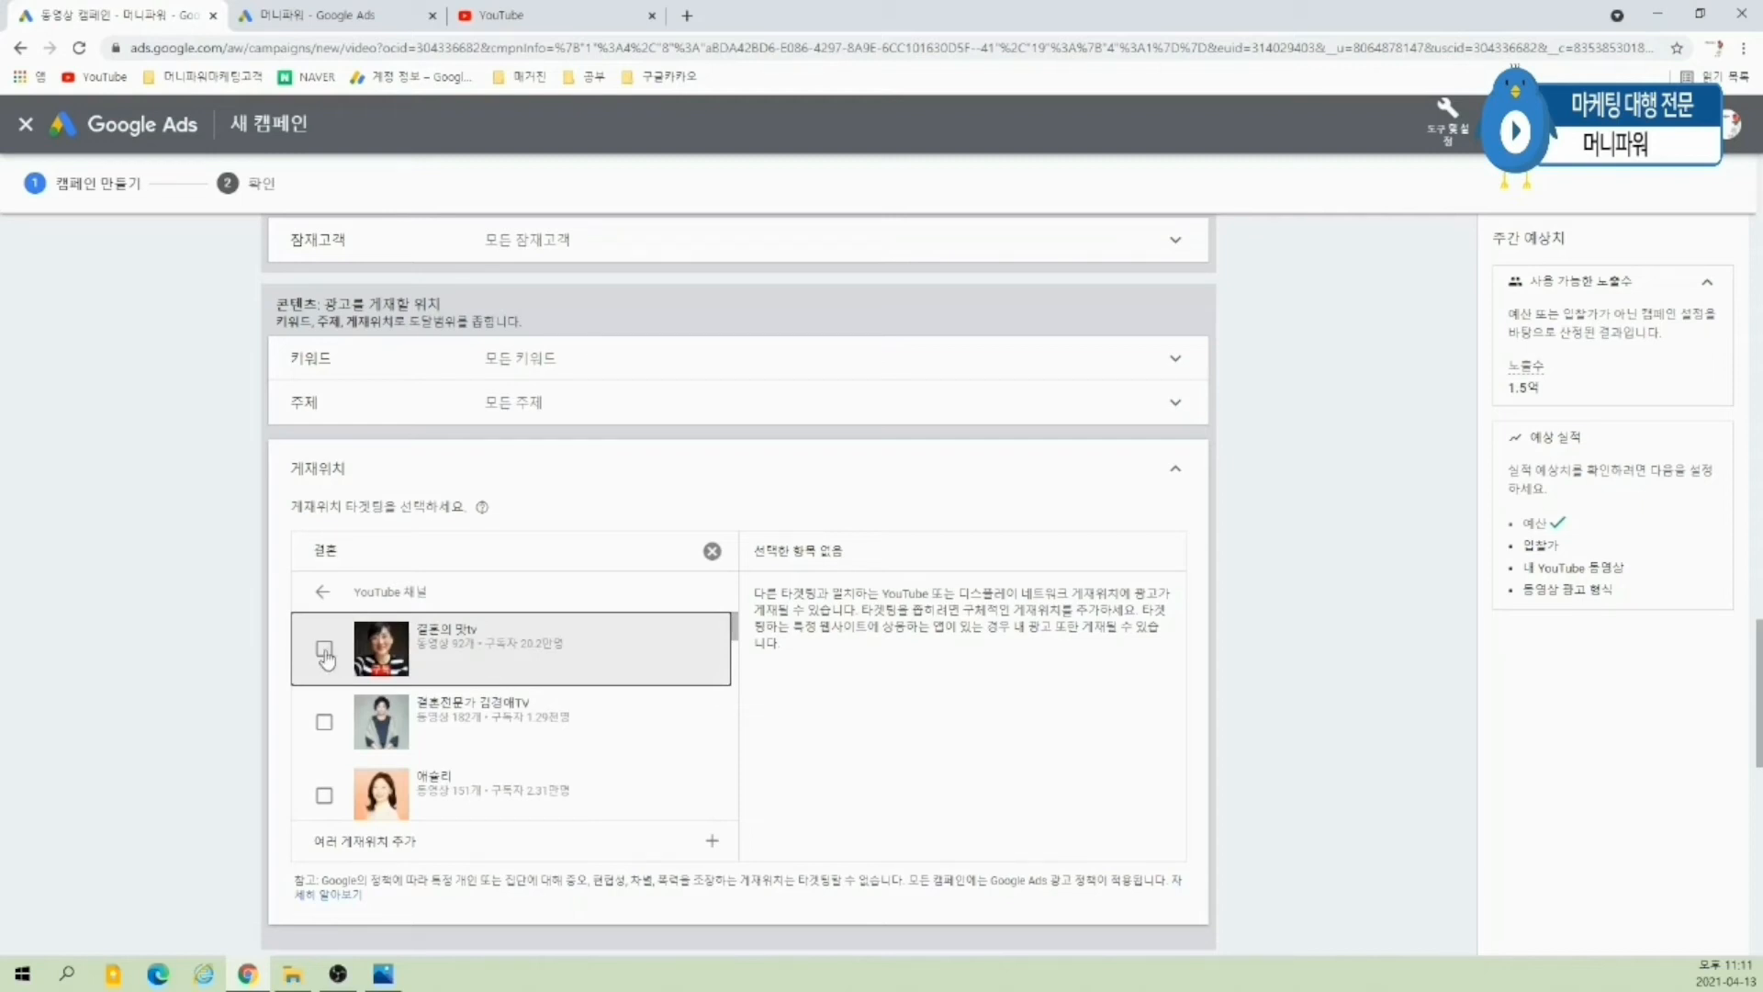
pyautogui.scroll(-1, 520, 728)
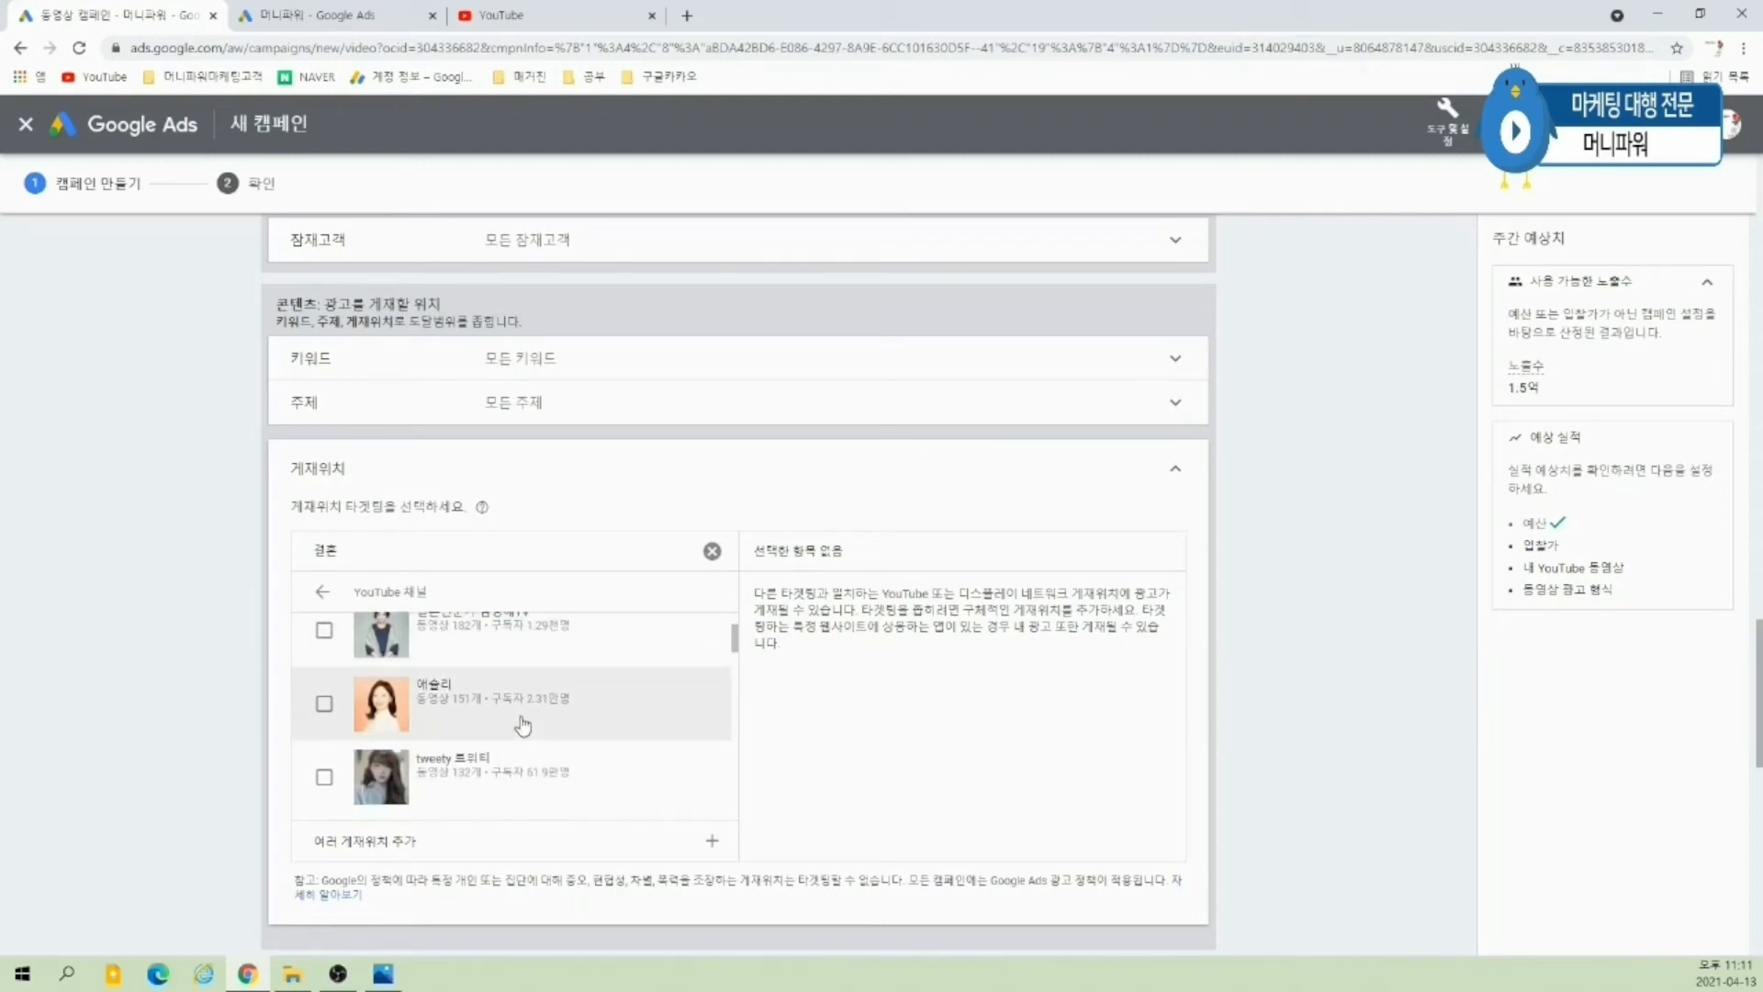
pyautogui.scroll(-1, 522, 726)
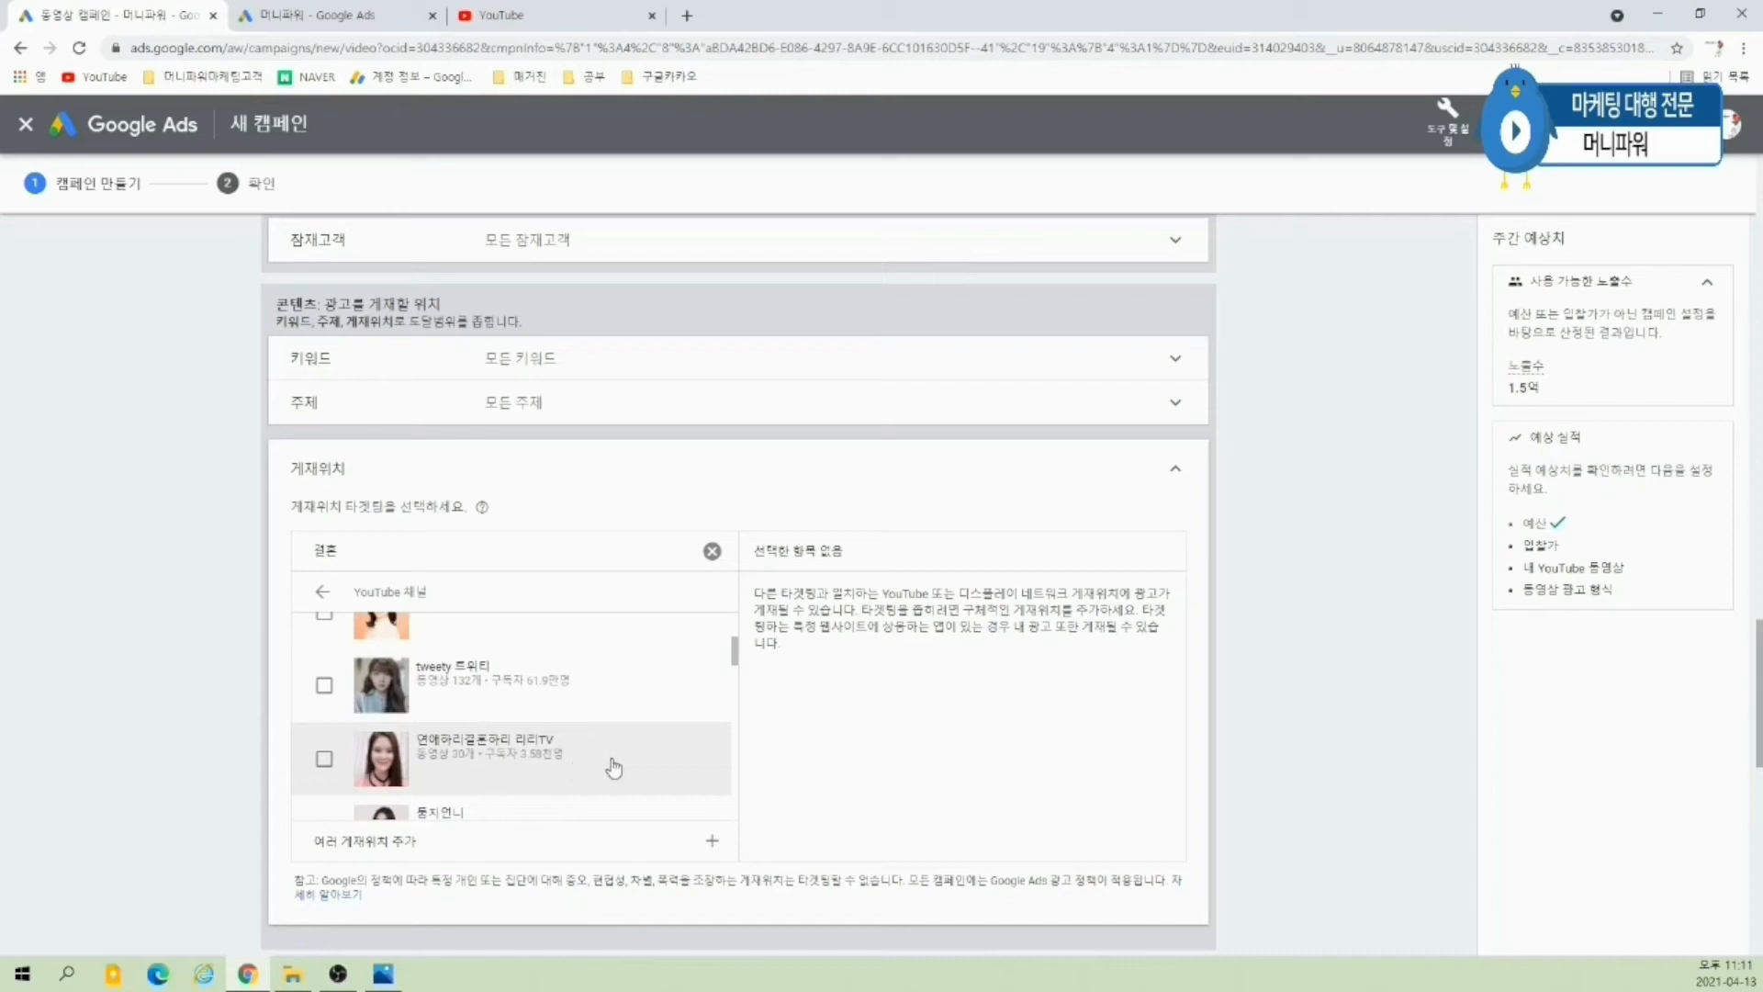
pyautogui.scroll(-4, 614, 768)
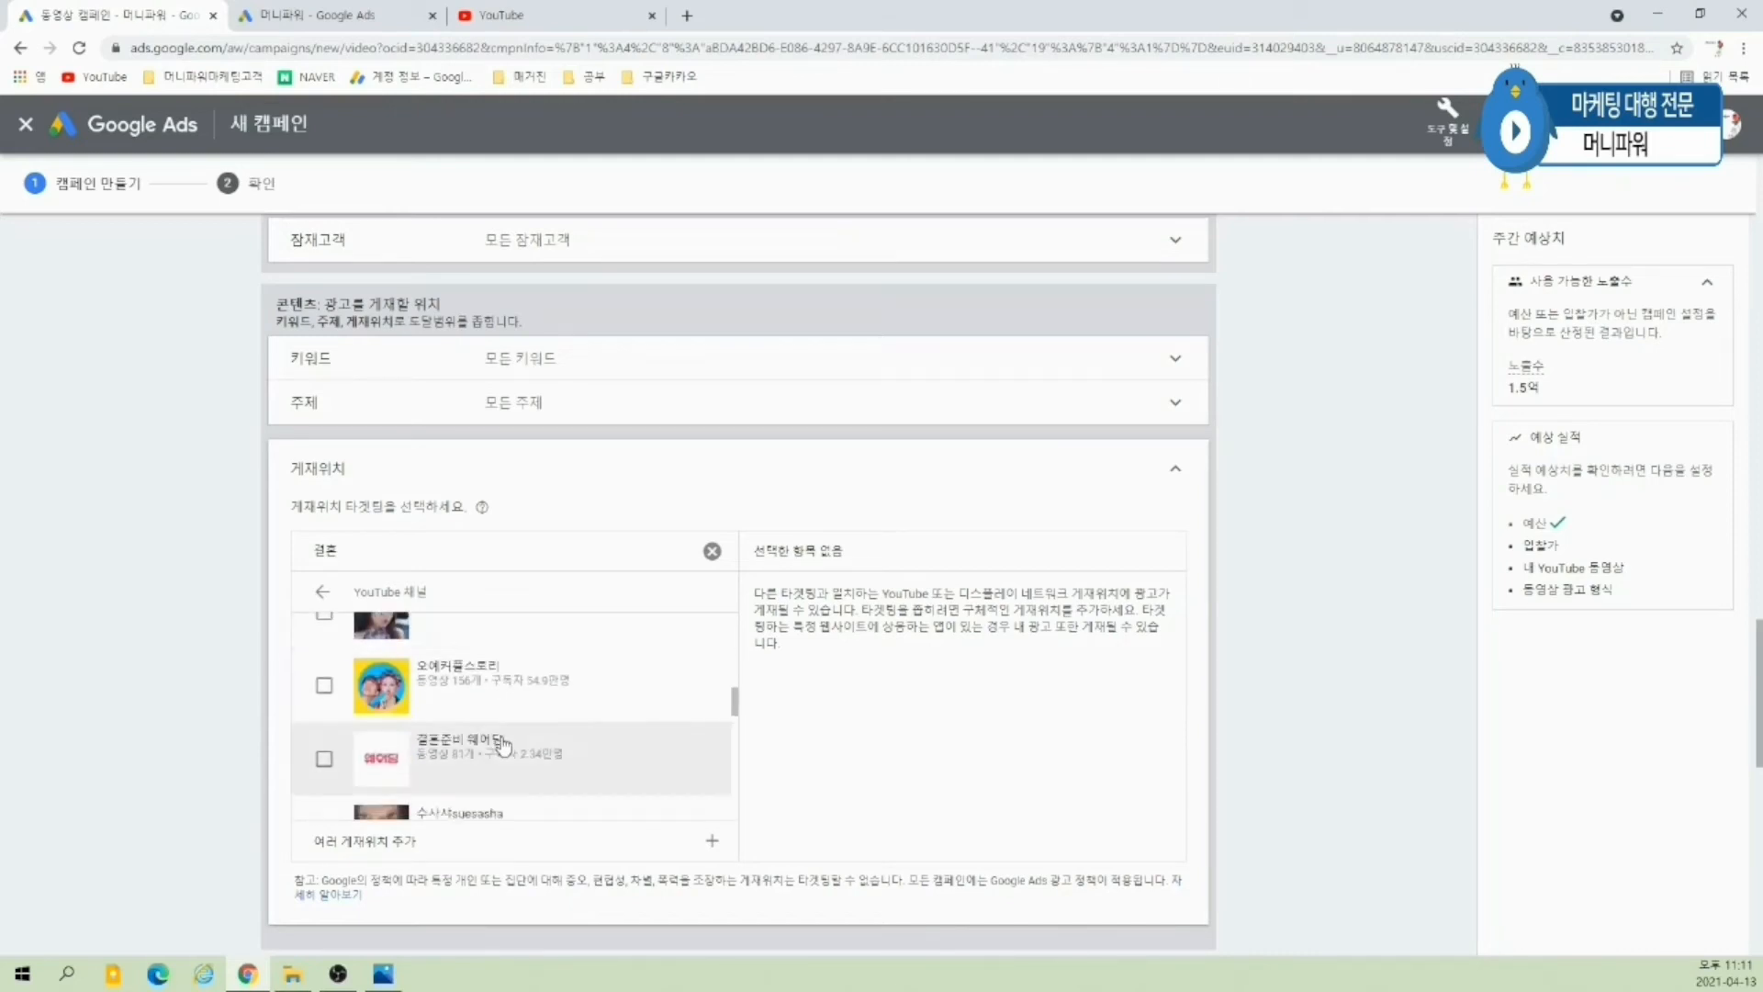
pyautogui.scroll(-5, 502, 744)
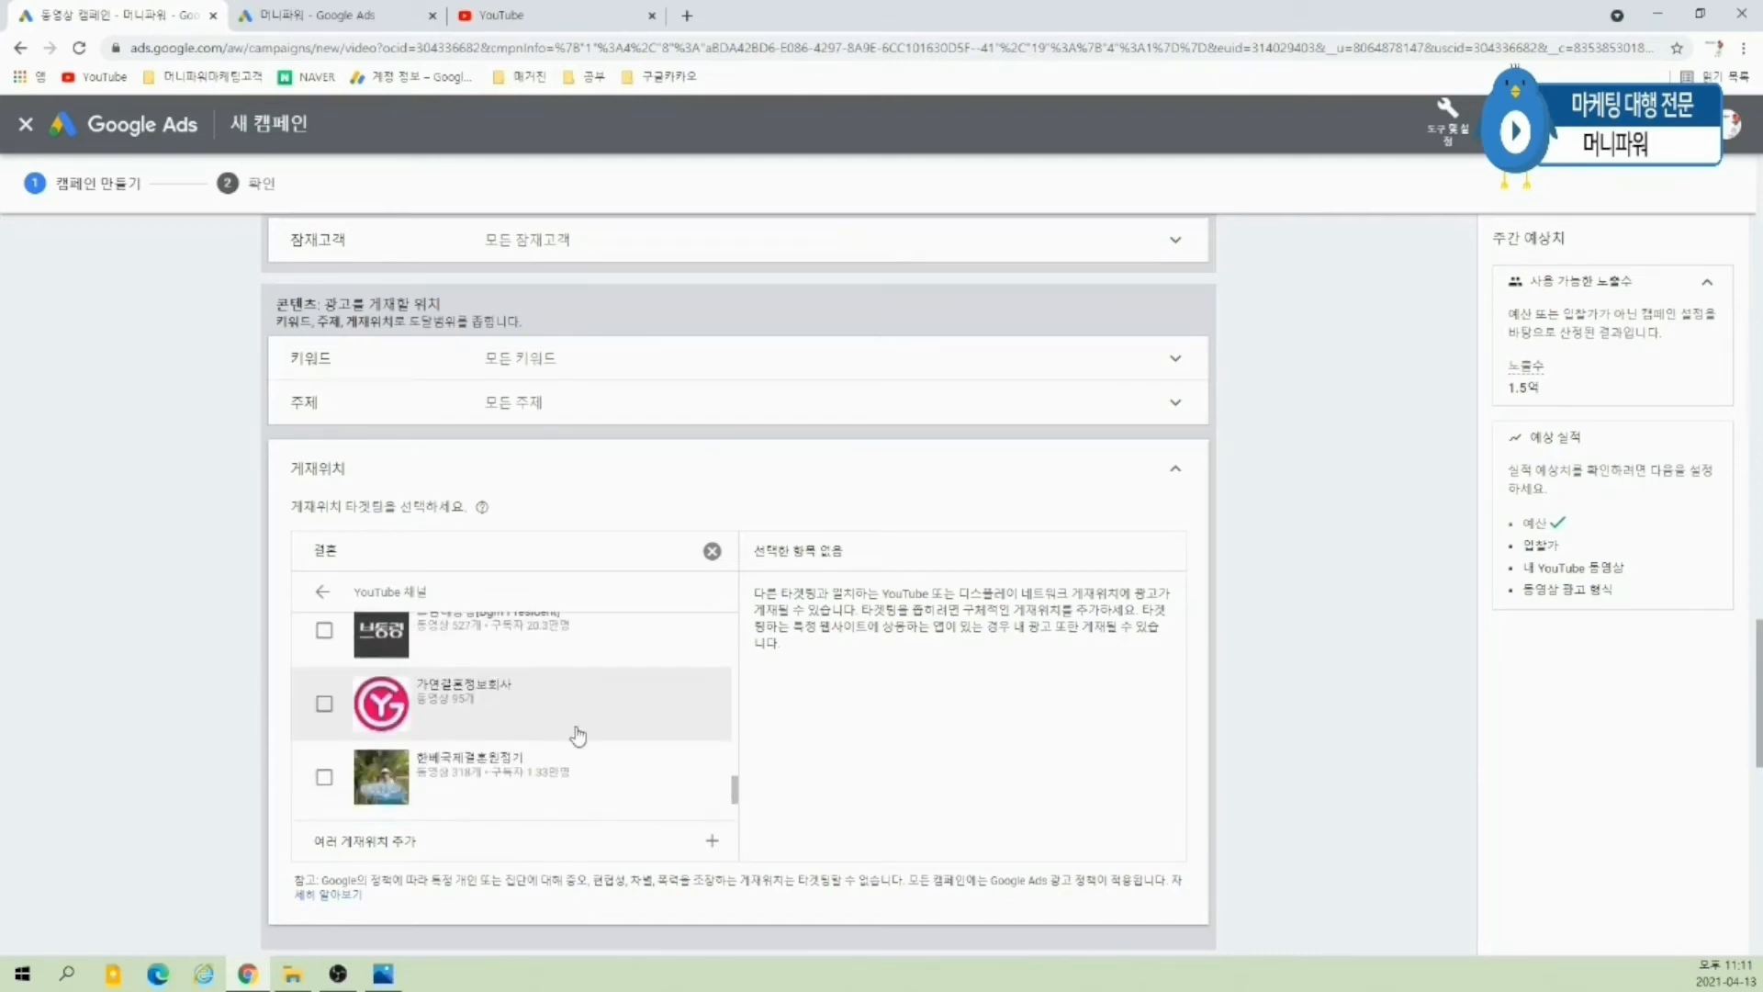
pyautogui.scroll(-2, 586, 740)
pyautogui.moveTo(734, 811); pyautogui.dragTo(734, 621)
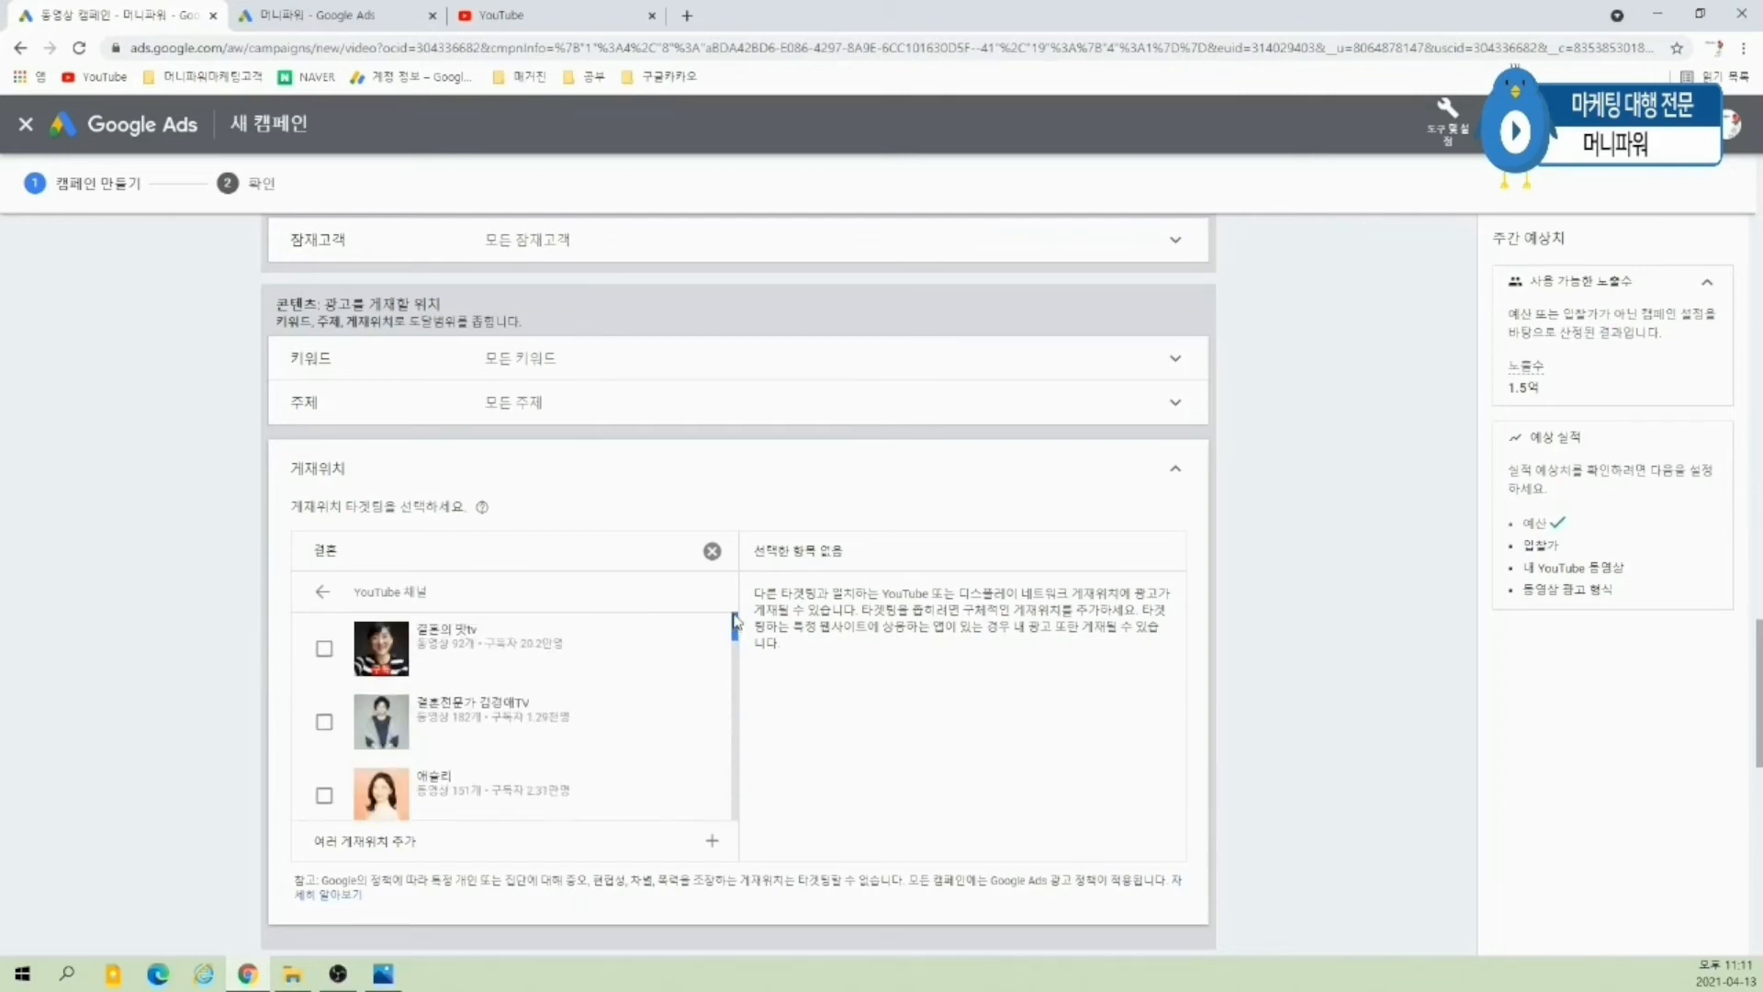
# - Select the first three YouTube channels in the 결혼 results and 연애하리결혼하리 리리TV as placements
pyautogui.click(324, 648)
pyautogui.click(324, 721)
pyautogui.scroll(-1, 324, 722)
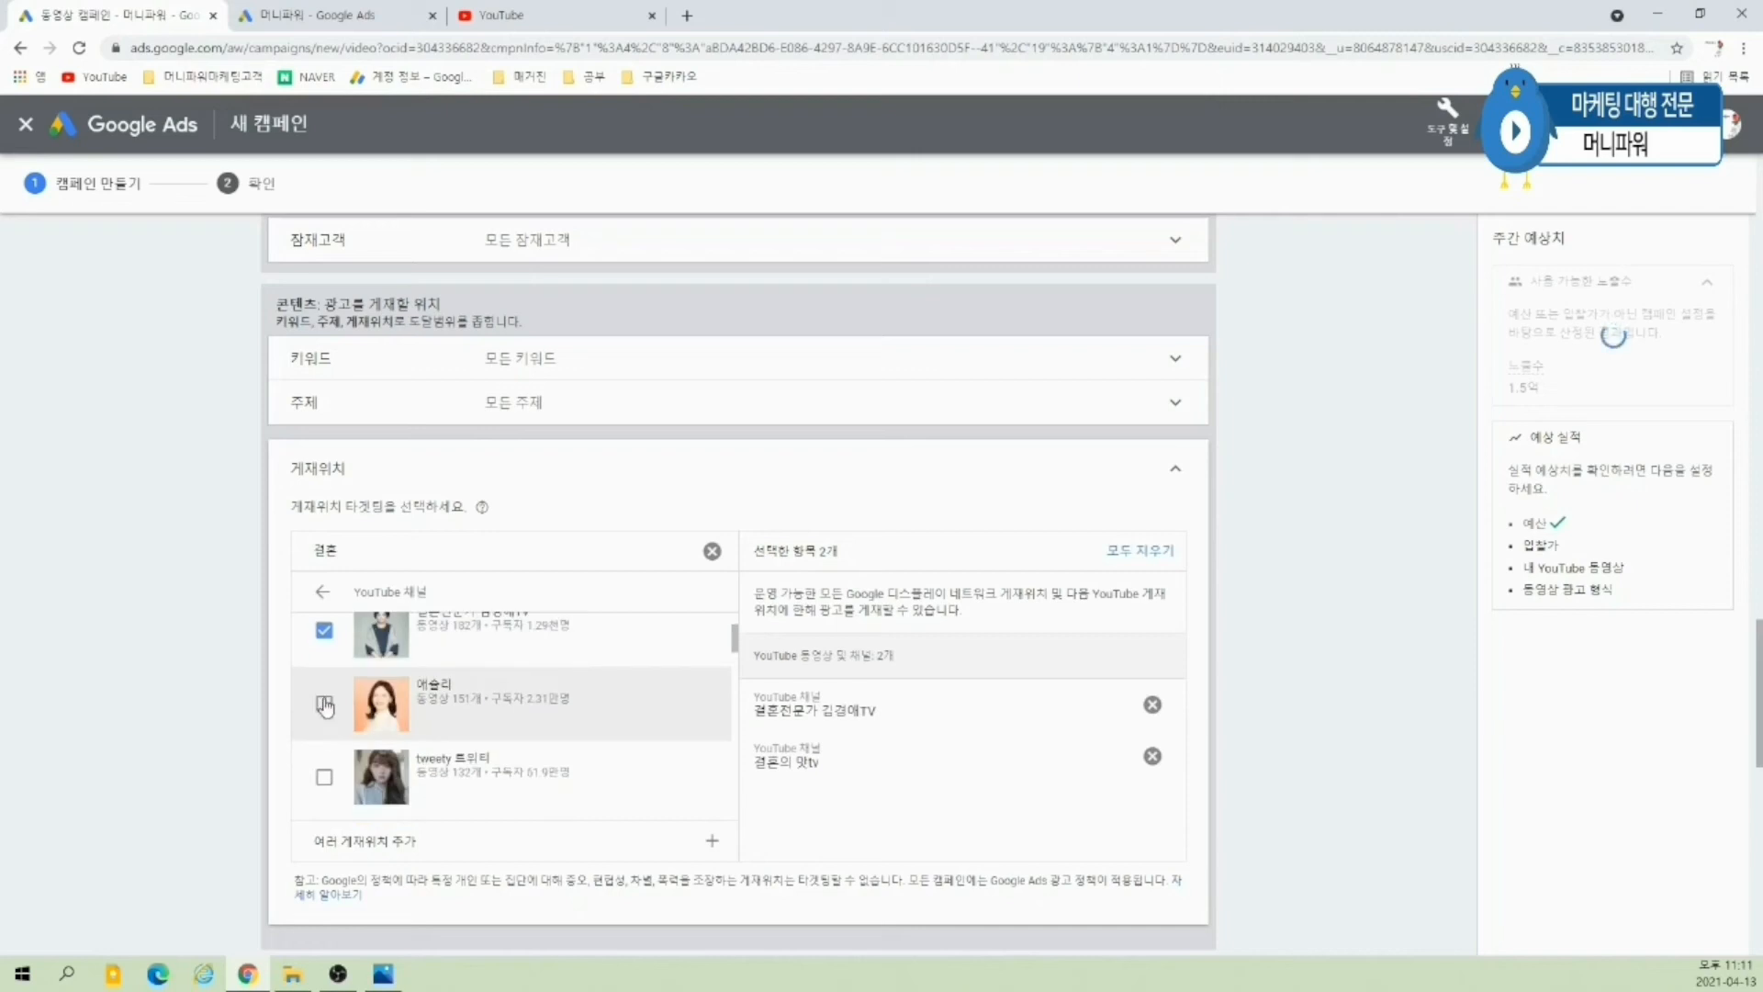
pyautogui.click(328, 709)
pyautogui.scroll(-1, 334, 726)
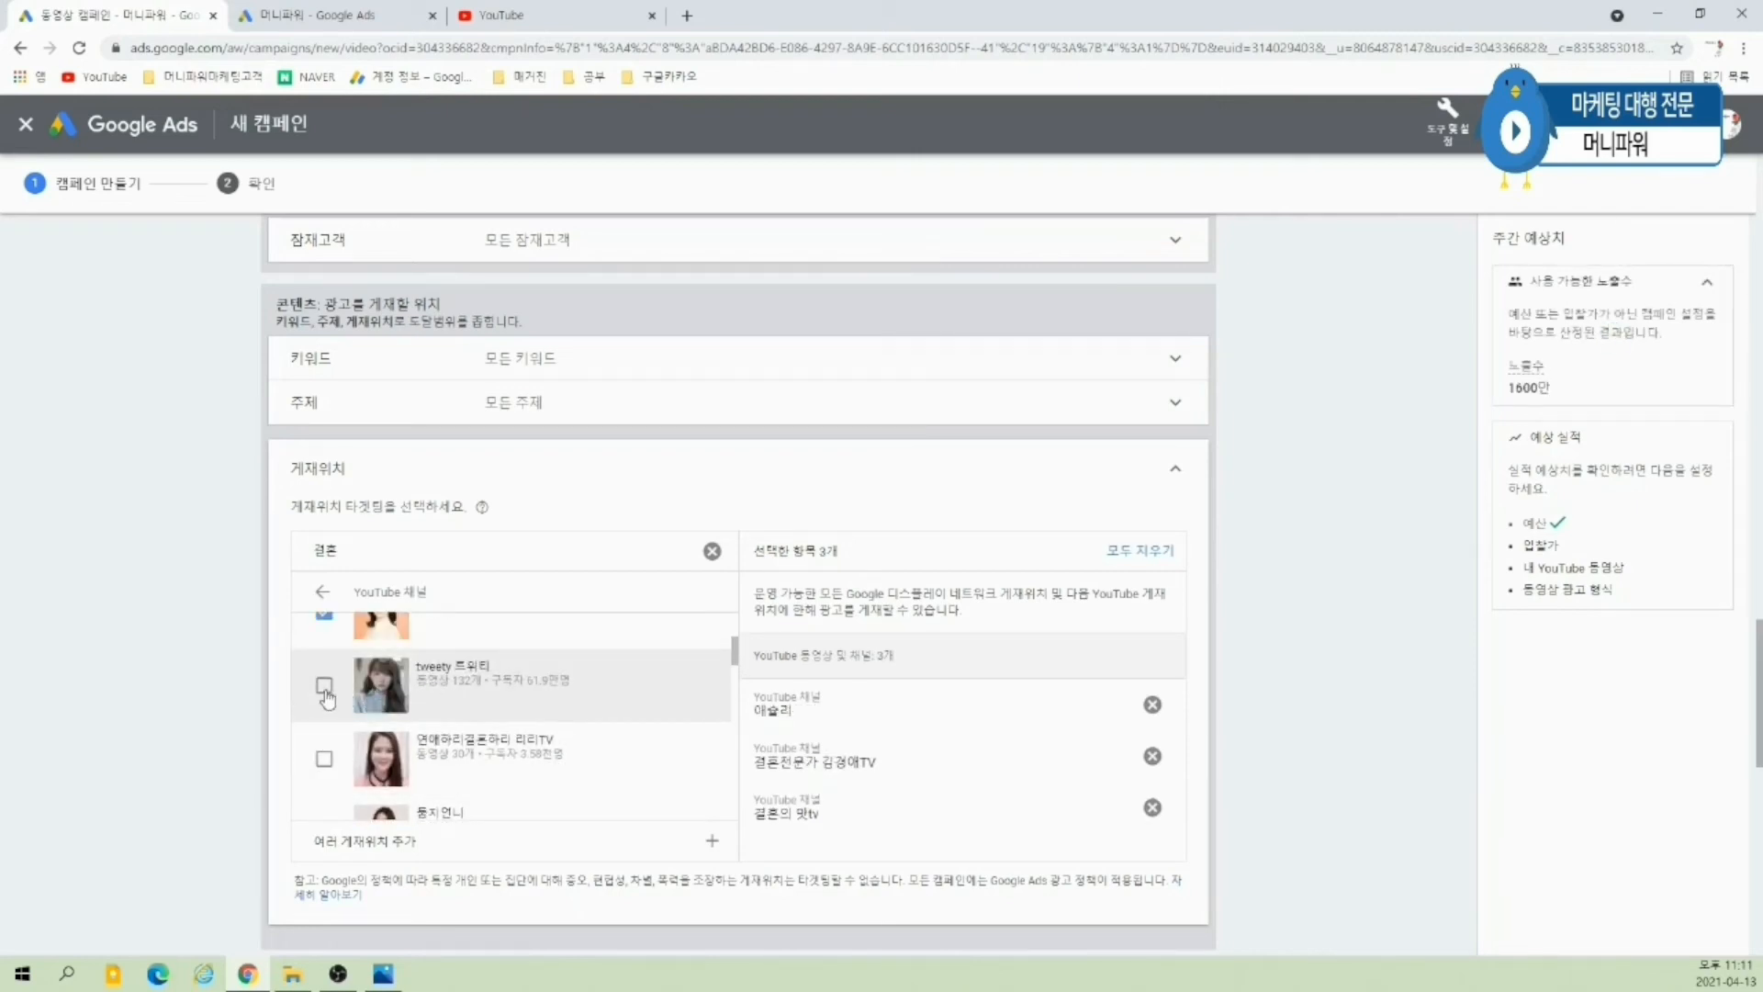
pyautogui.scroll(-1, 333, 677)
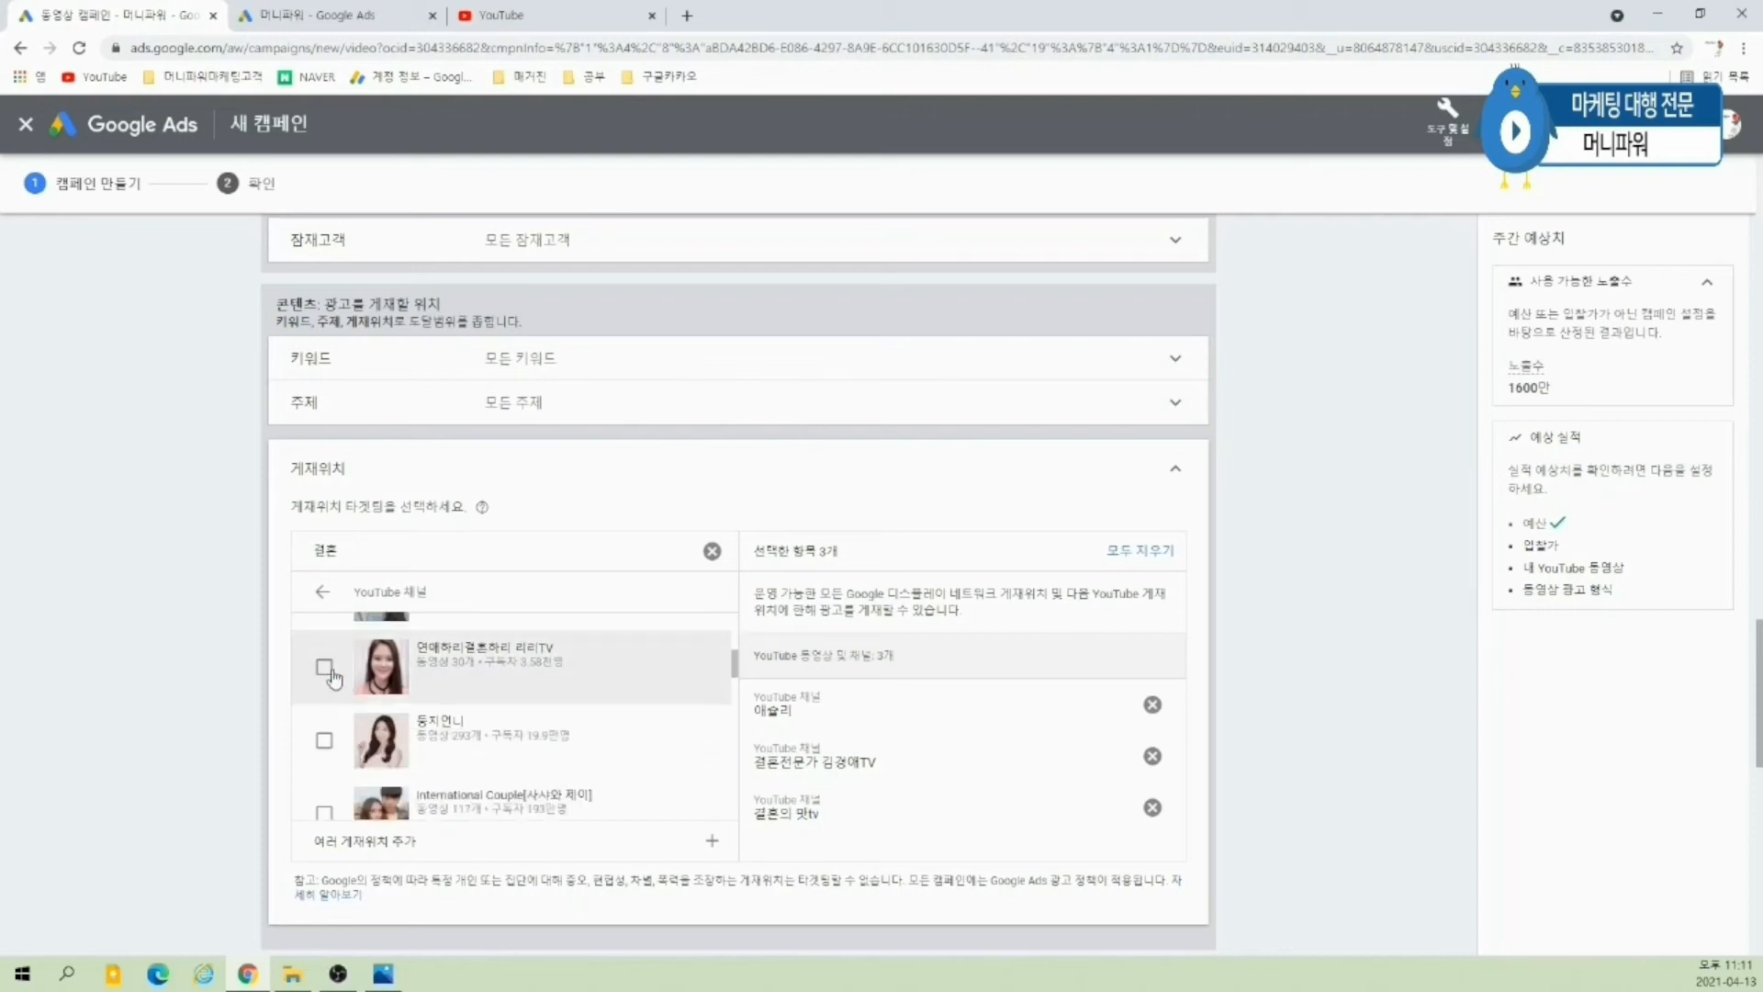
pyautogui.click(331, 673)
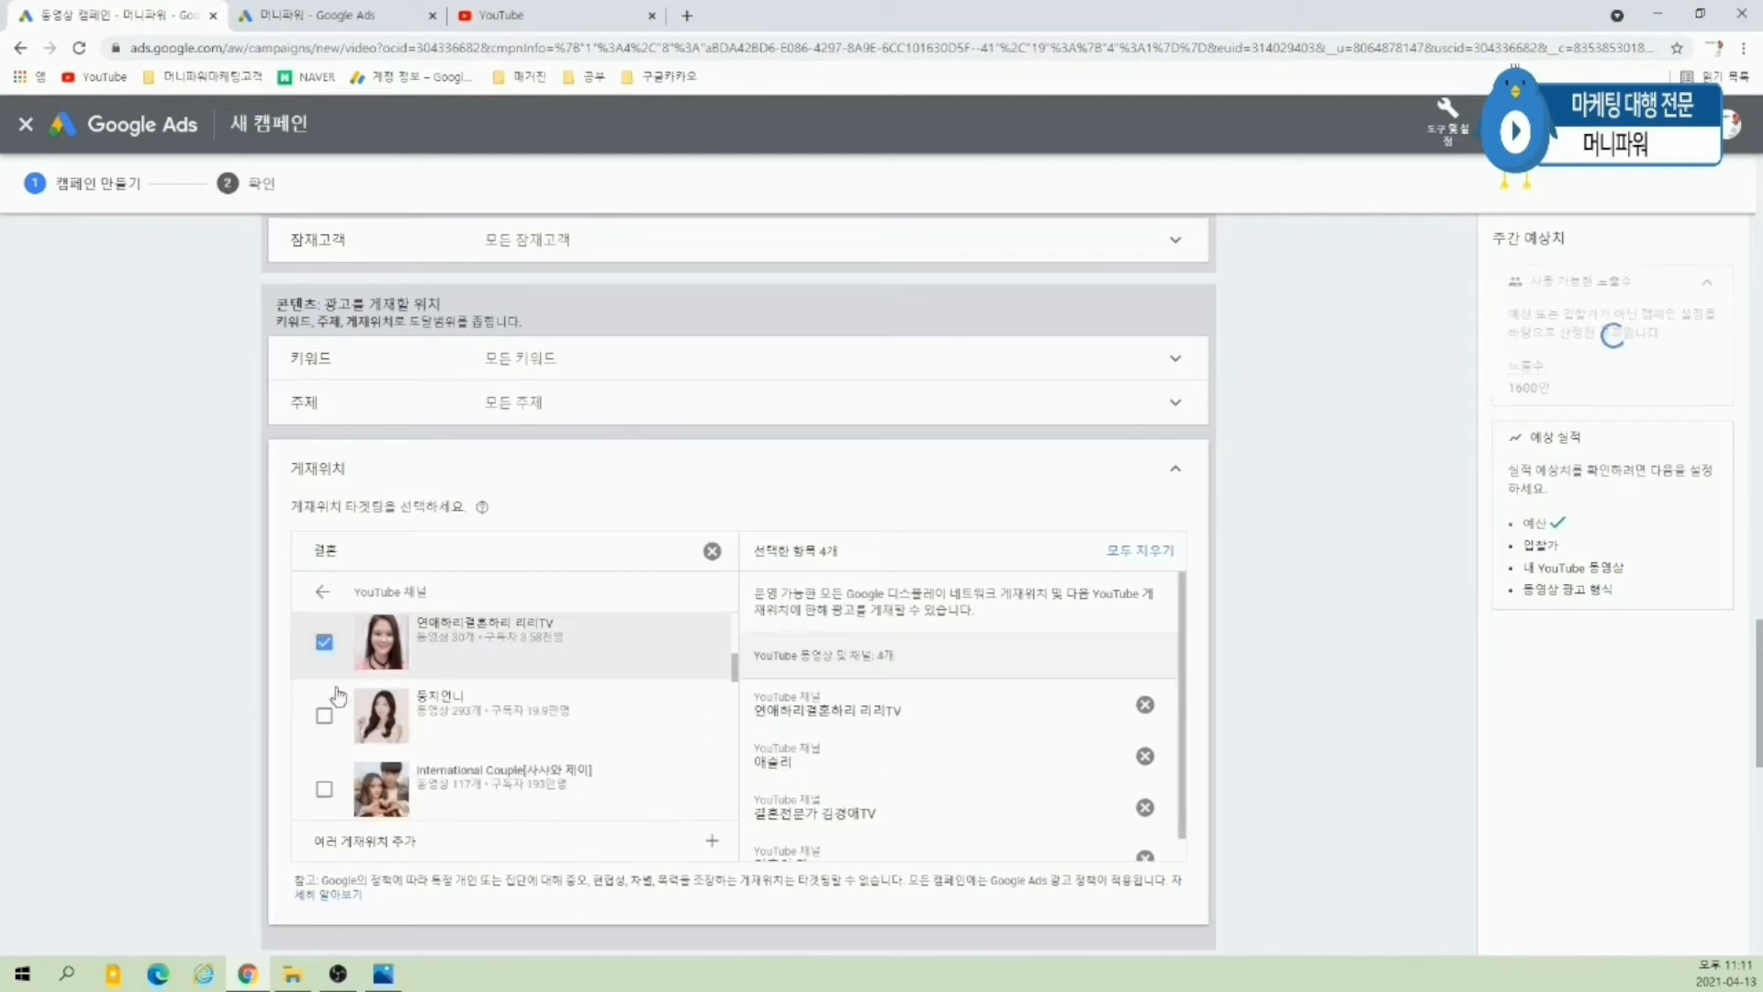
# - Add the YouTube channels 결혼준비 웨어딩, 결혼정보회사 TV and 가연결혼정보회사 to the placements
pyautogui.scroll(-5, 439, 719)
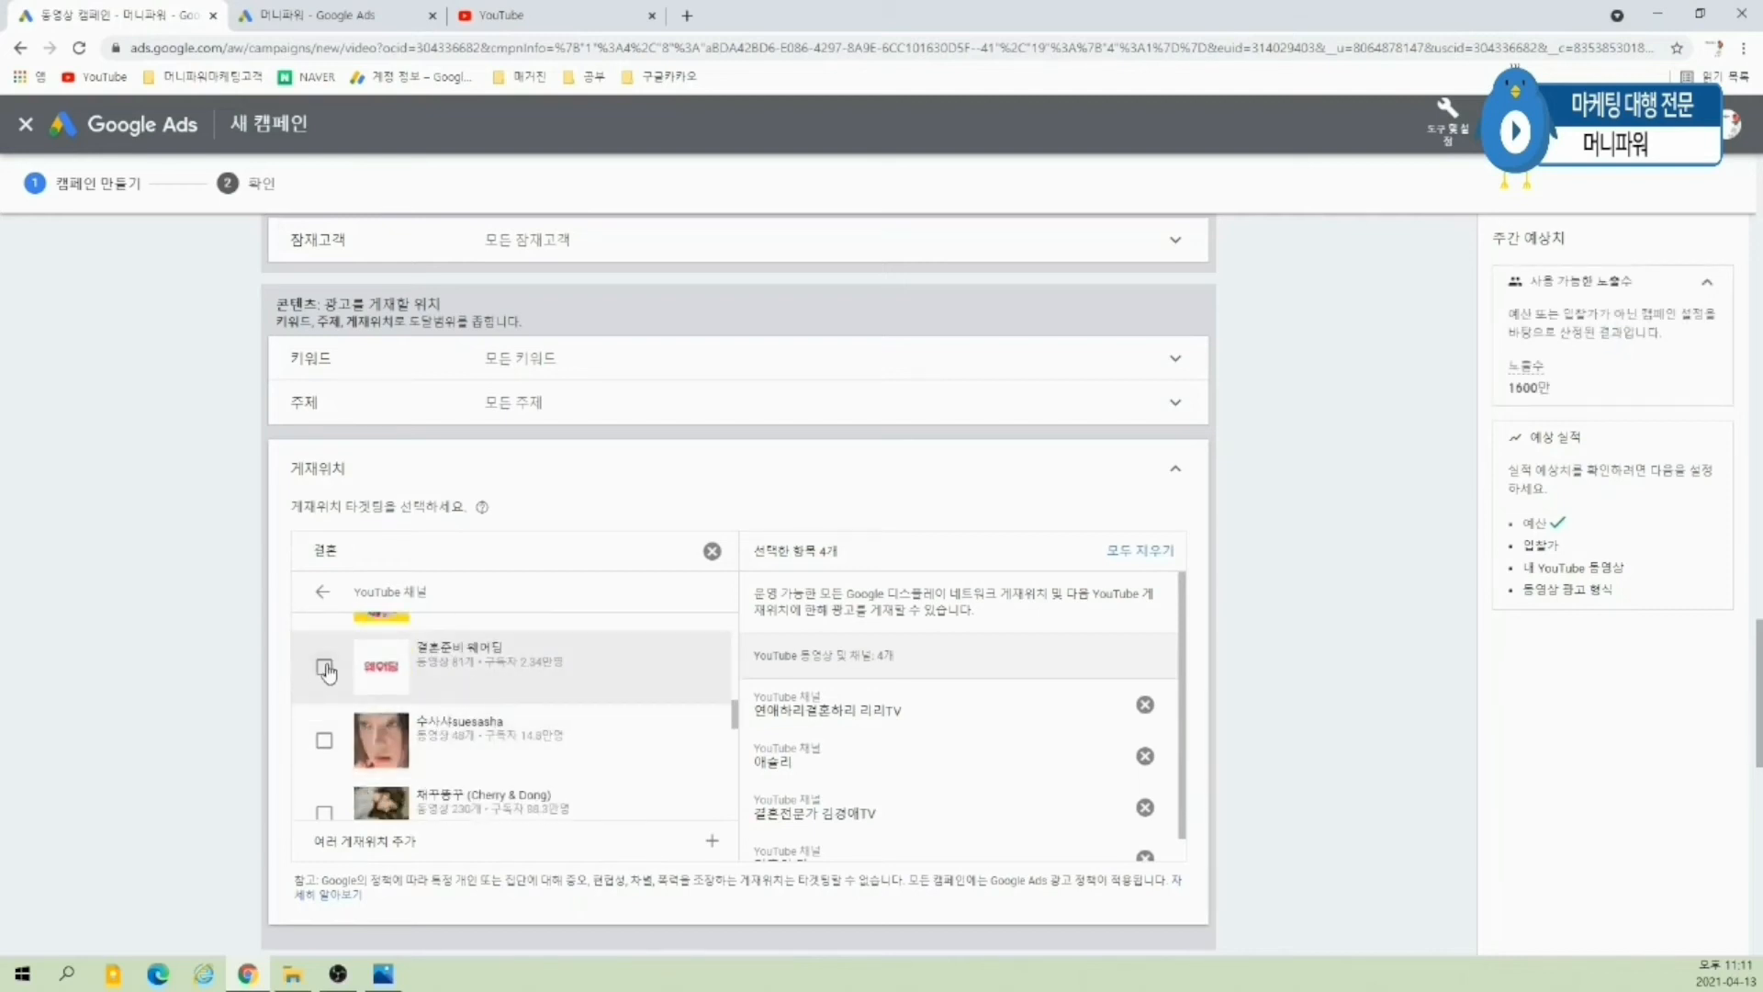
pyautogui.click(325, 670)
pyautogui.scroll(-2, 335, 698)
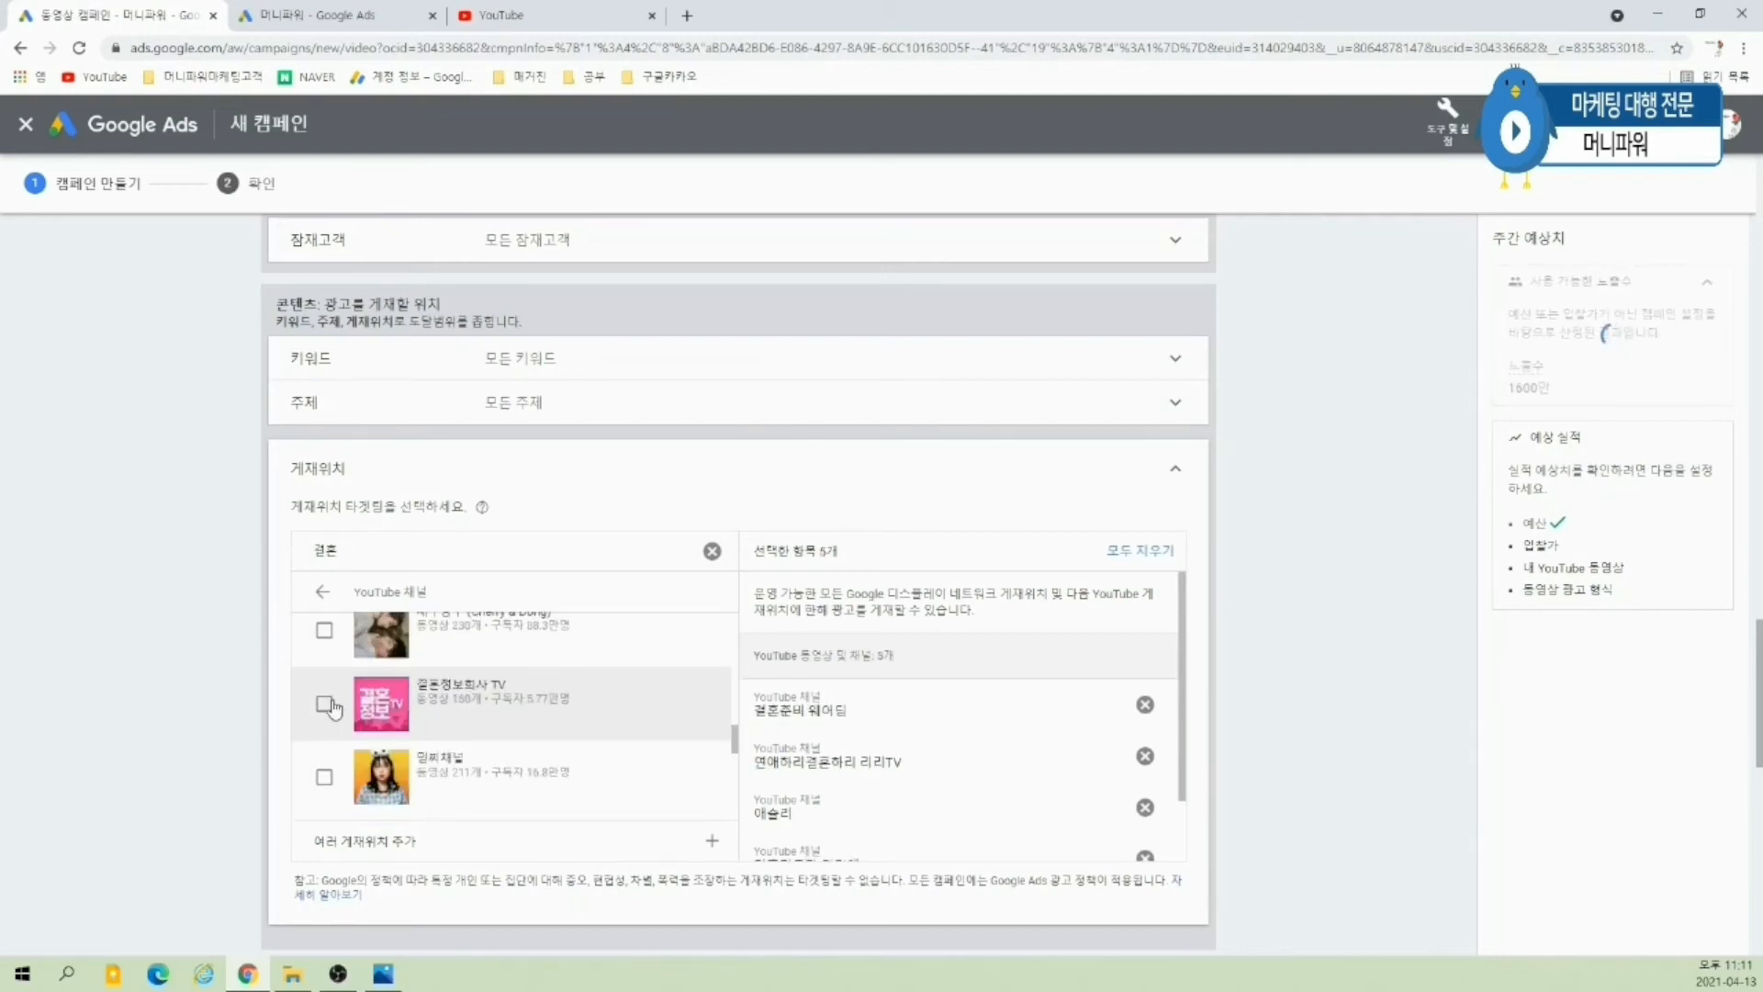
pyautogui.click(325, 705)
pyautogui.scroll(-4, 582, 716)
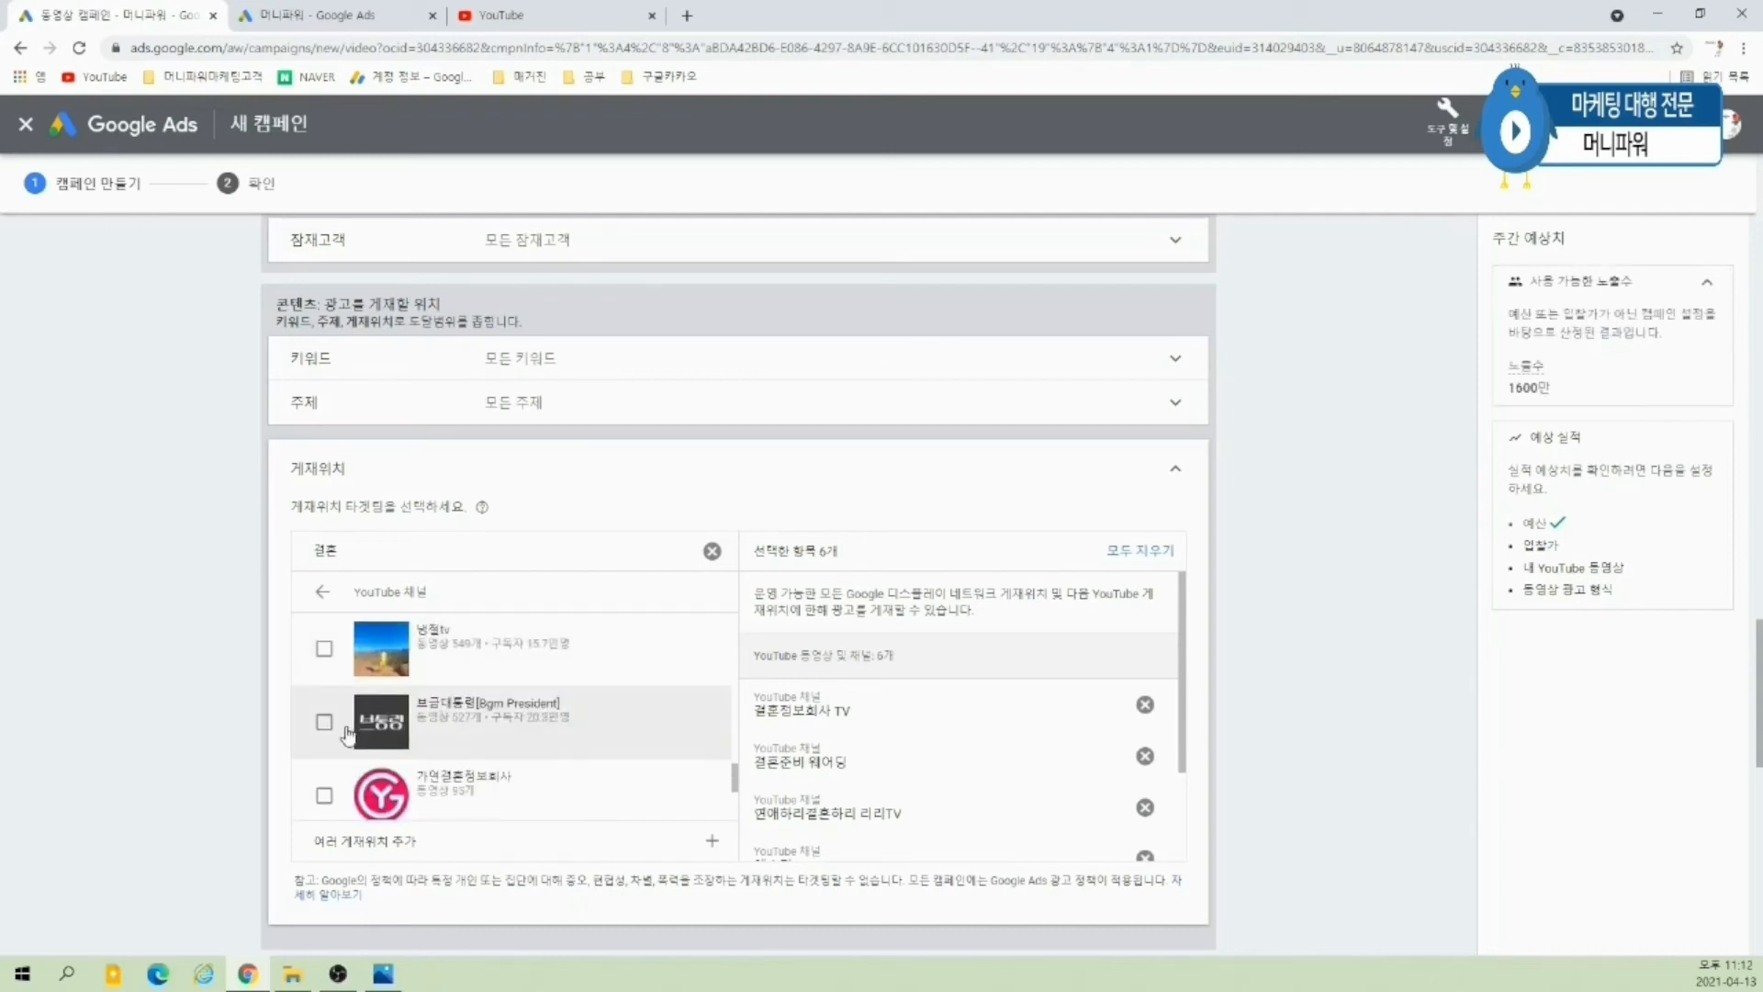
pyautogui.scroll(-1, 347, 739)
pyautogui.click(324, 704)
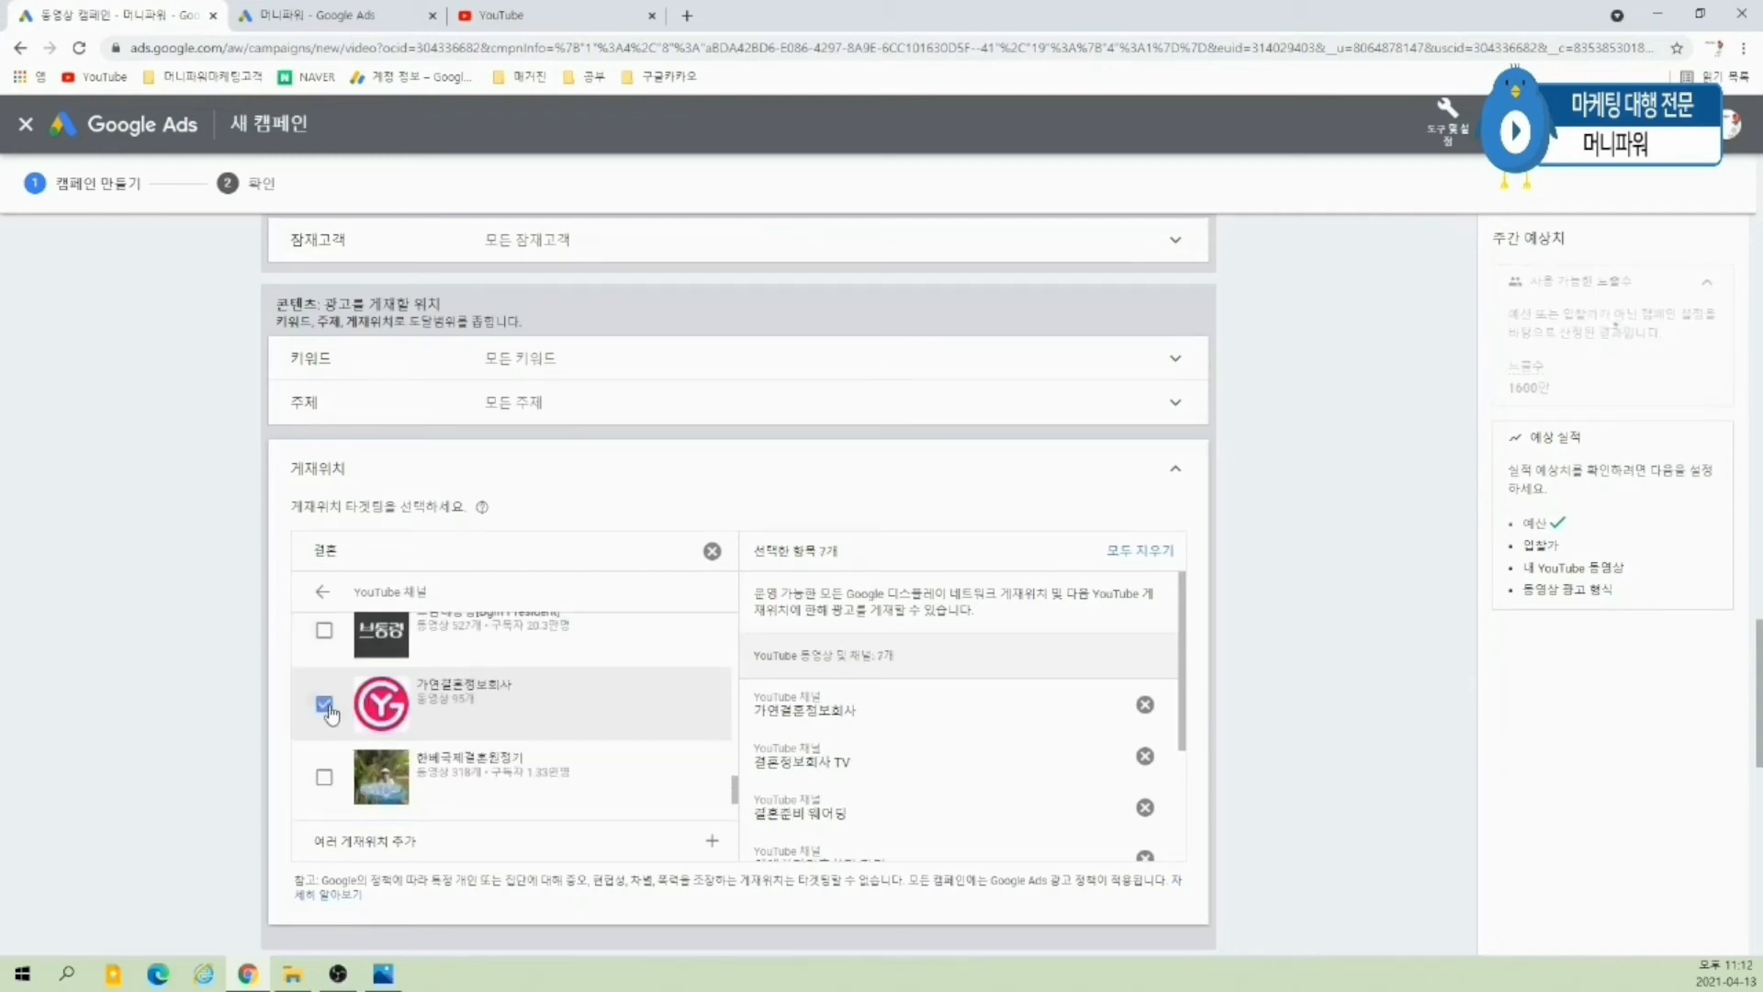
# - Load more YouTube channel results for 결혼 and browse the additional channels
pyautogui.scroll(-2, 332, 711)
pyautogui.scroll(-1, 340, 726)
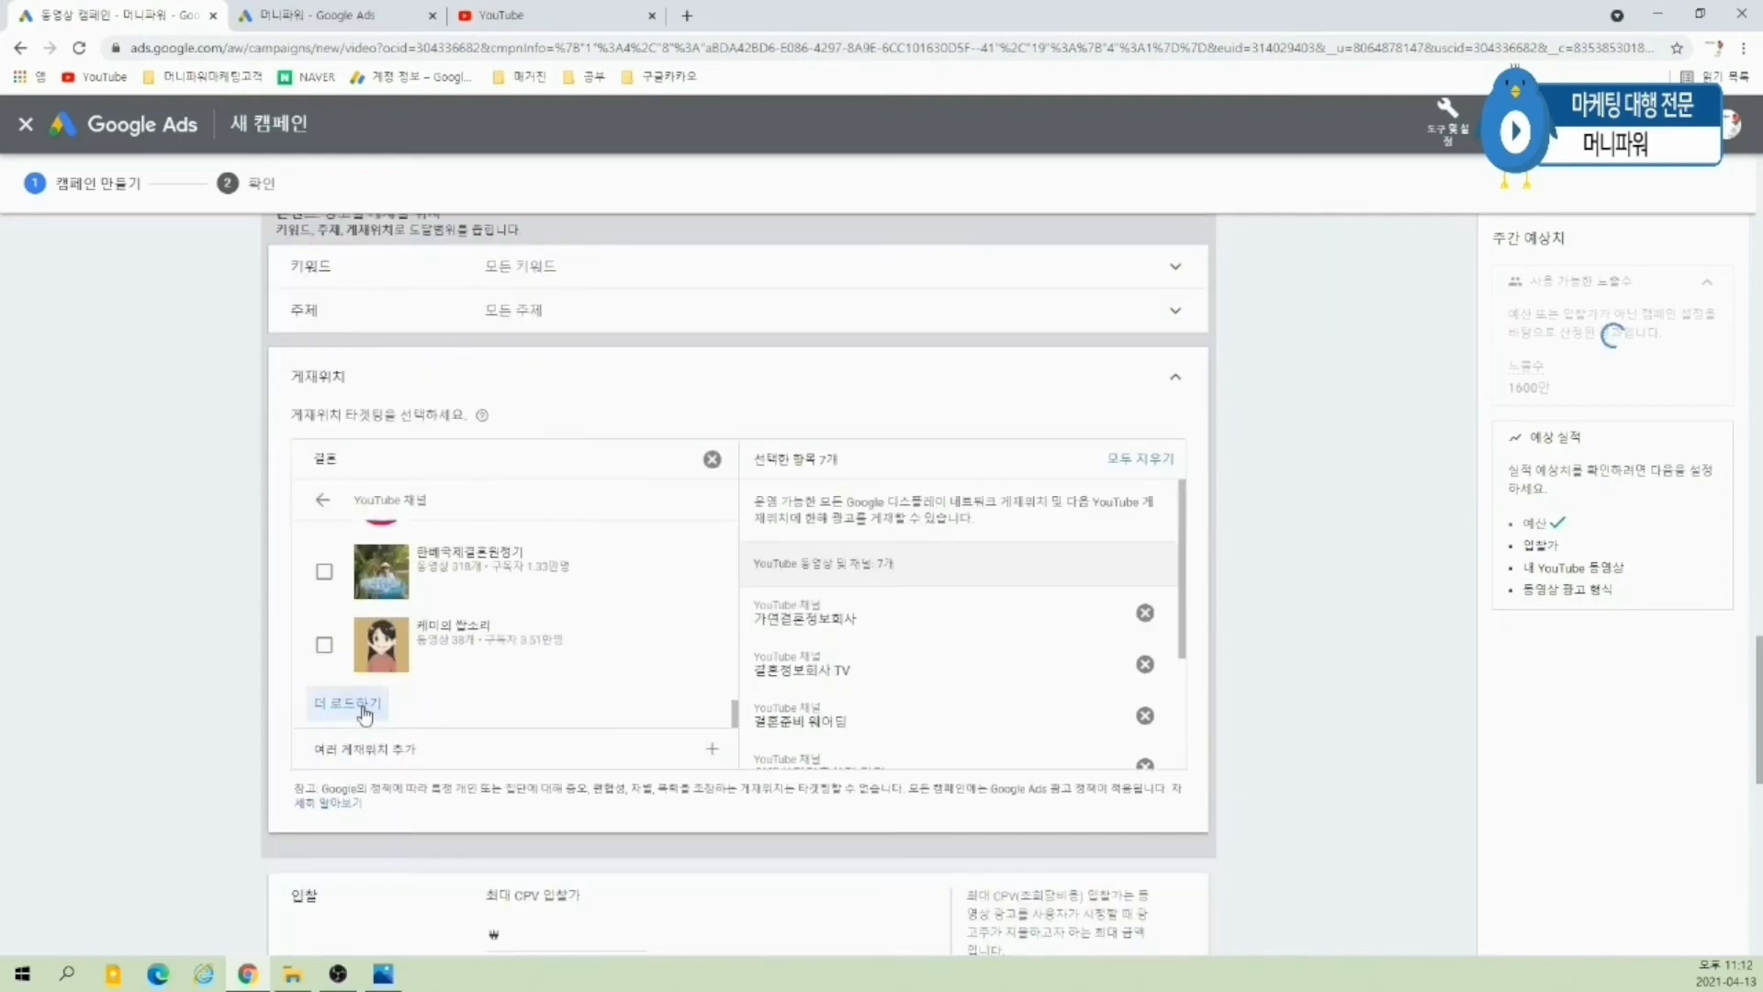
pyautogui.click(379, 707)
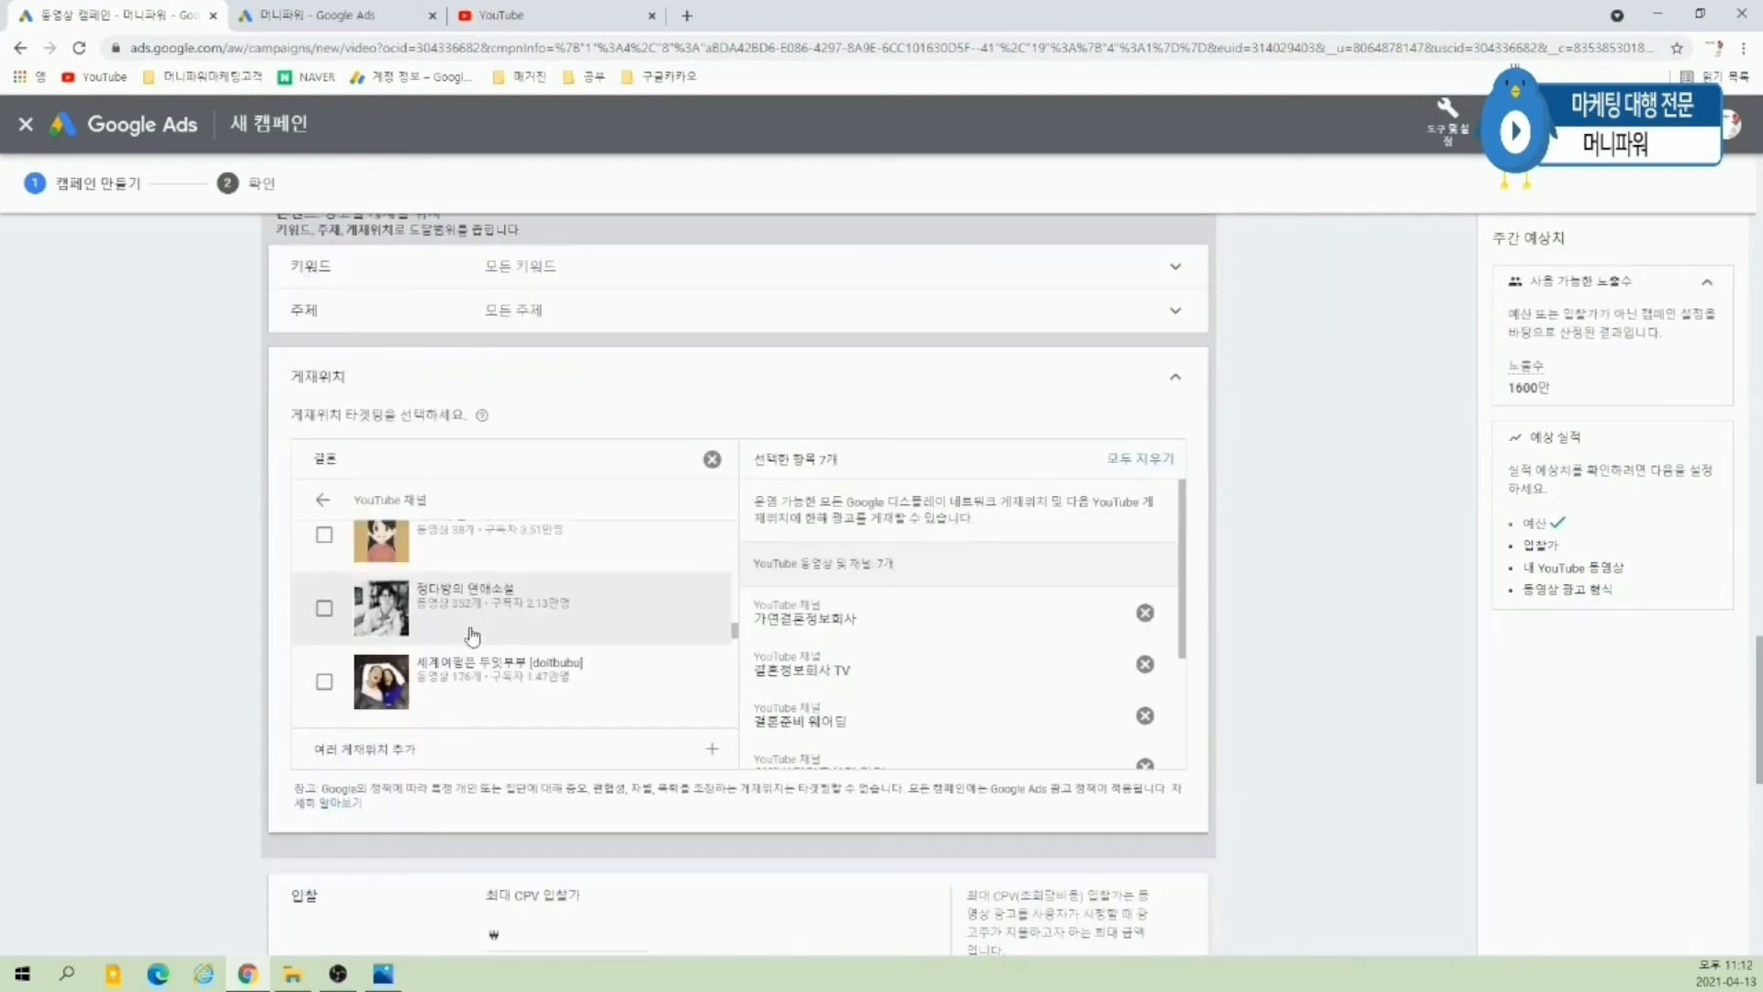
pyautogui.scroll(-3, 496, 625)
pyautogui.scroll(2, 523, 661)
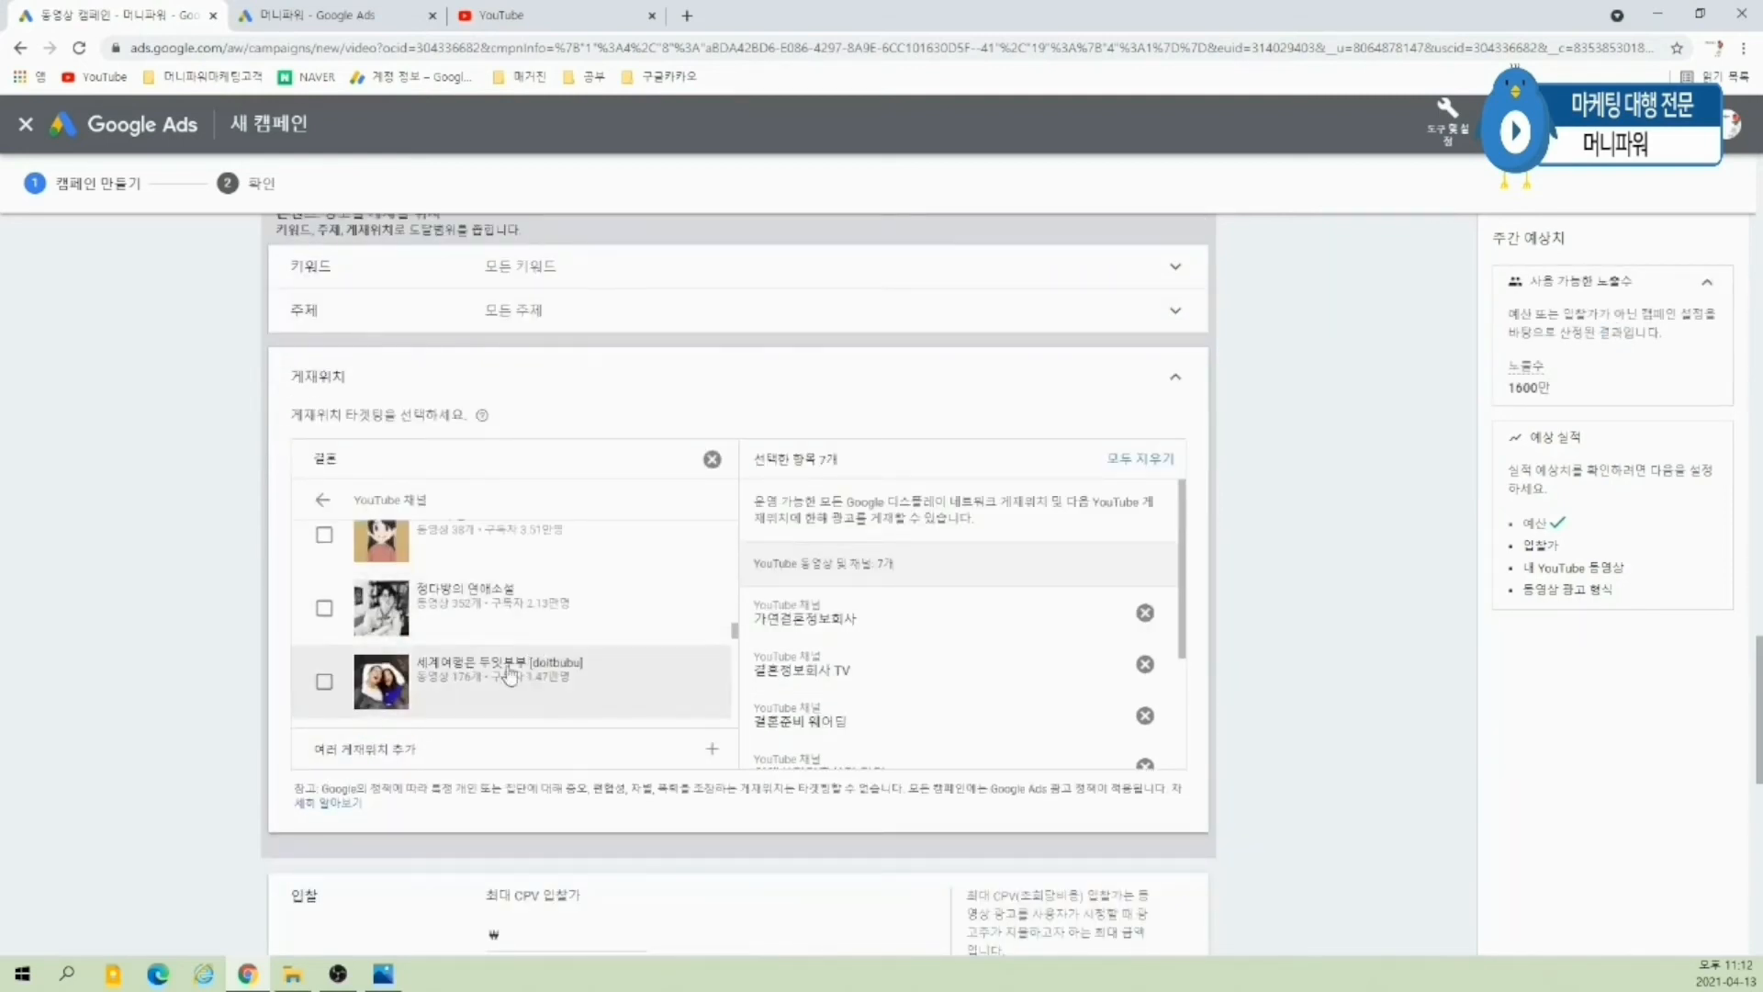
pyautogui.scroll(-3, 496, 678)
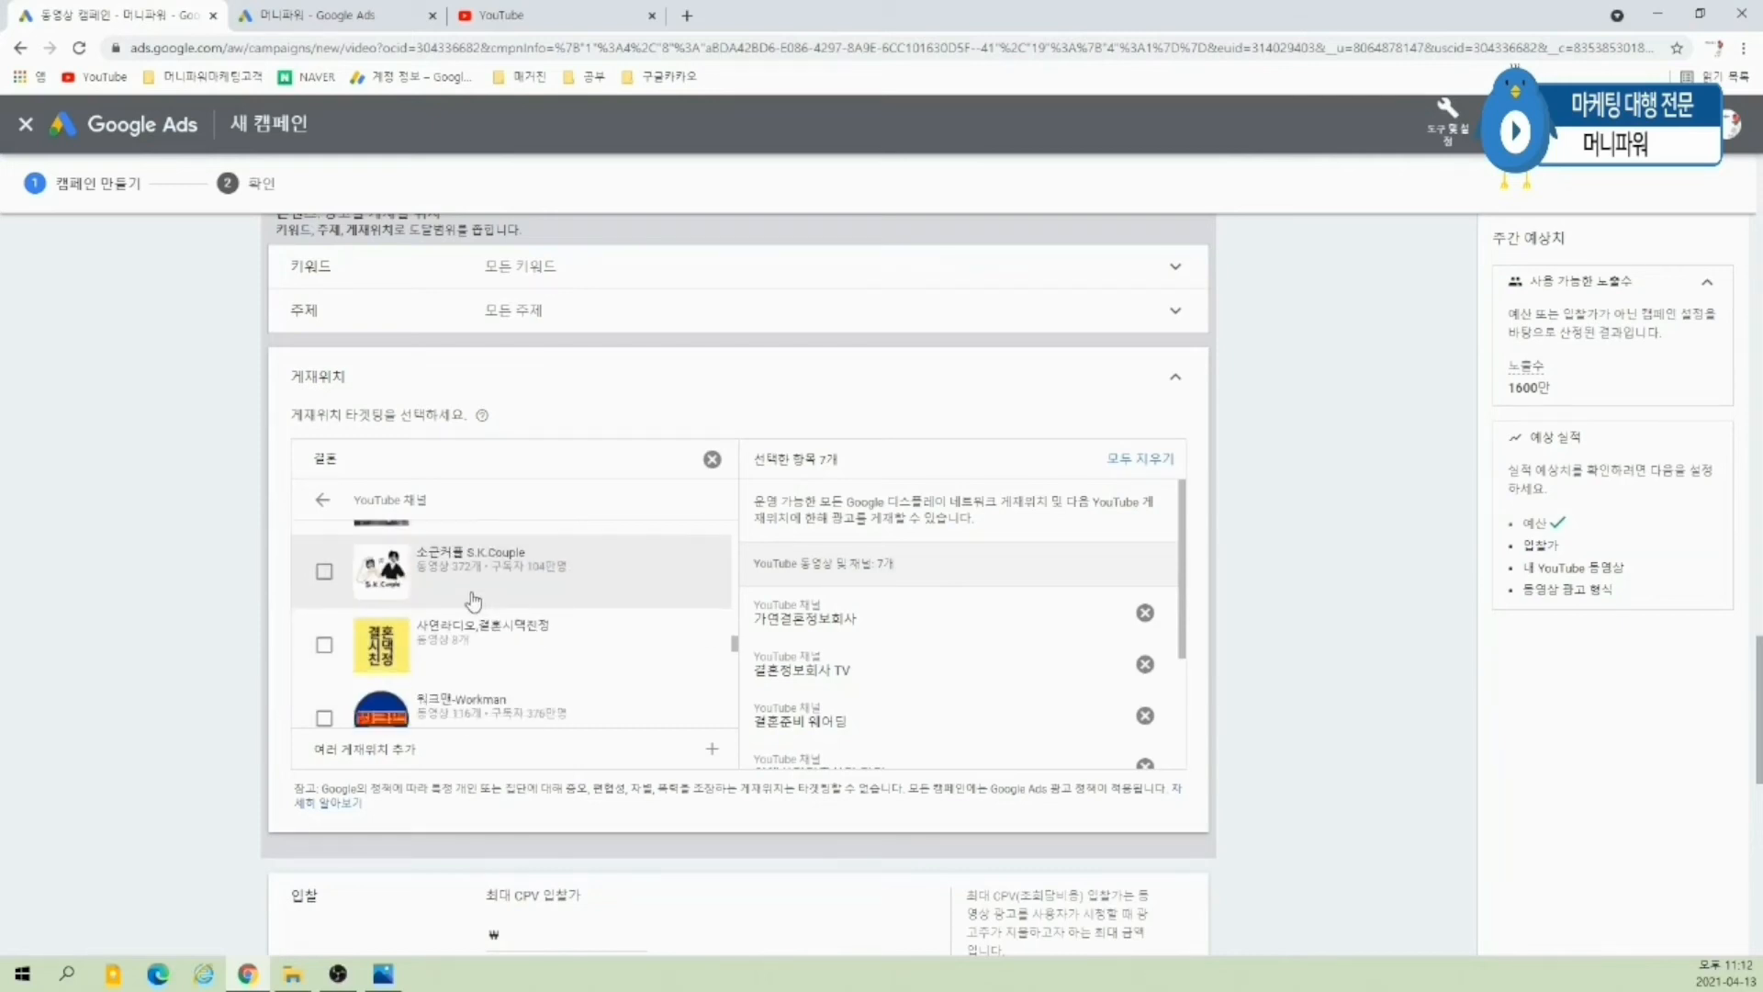
pyautogui.scroll(-1, 368, 597)
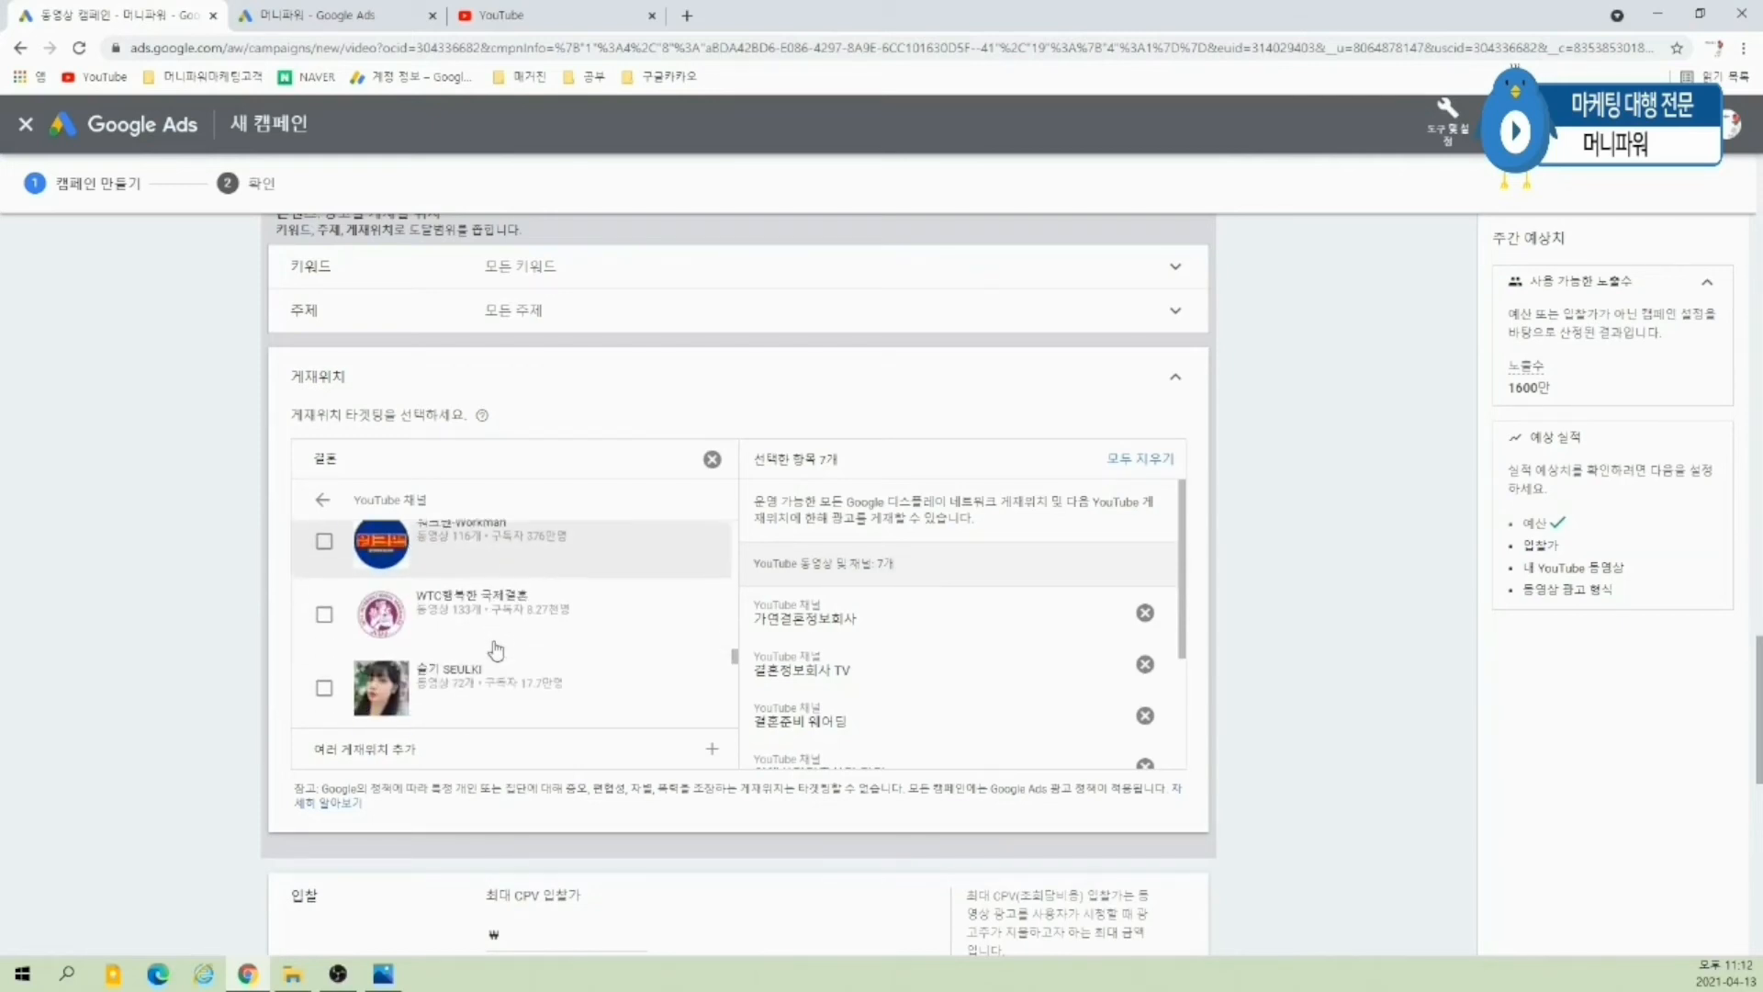
pyautogui.click(324, 536)
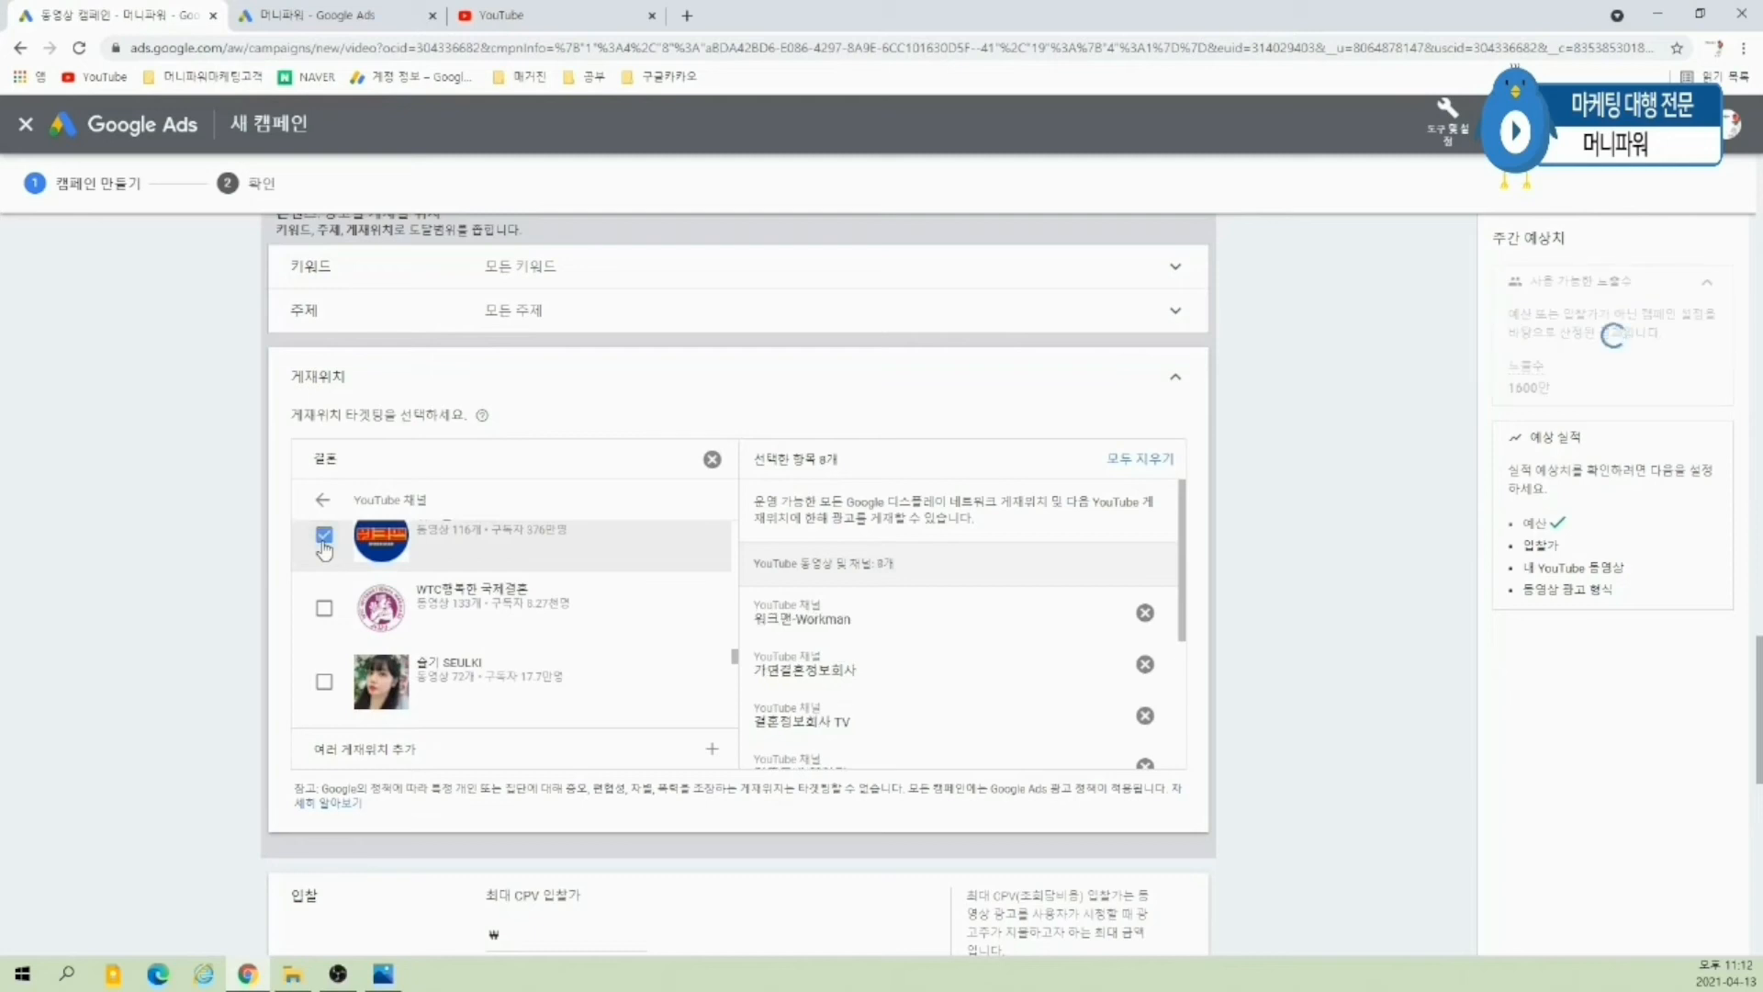
pyautogui.scroll(1, 325, 553)
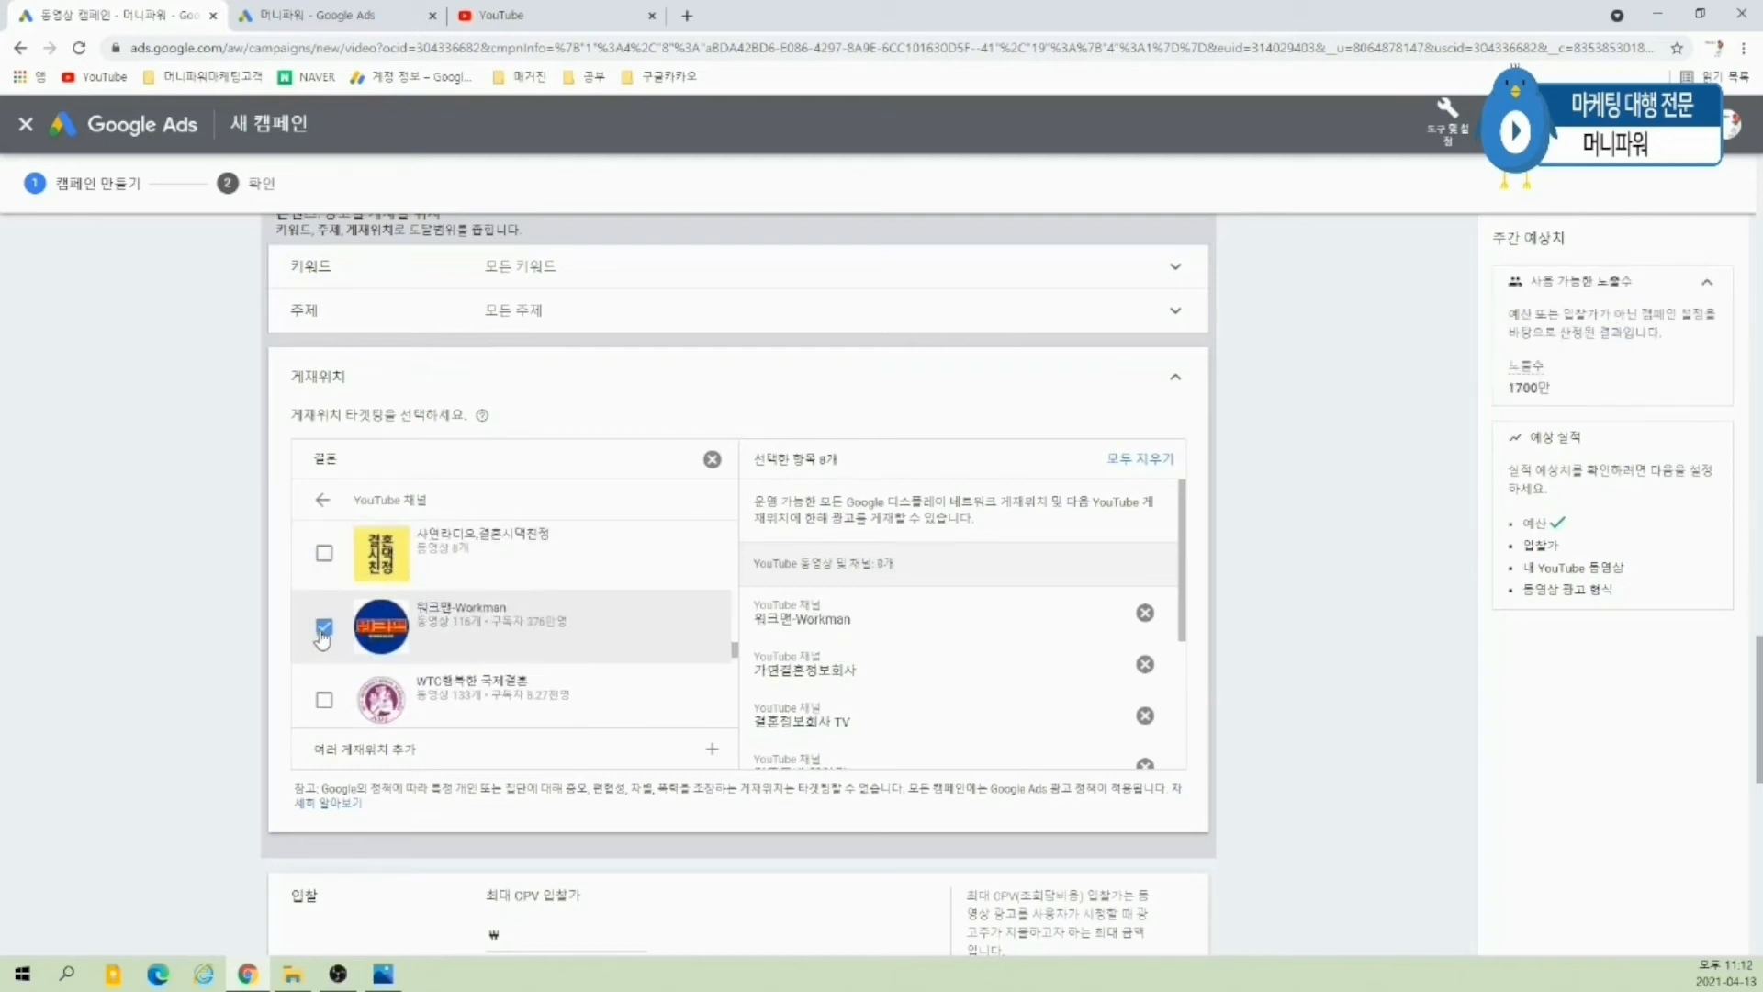
pyautogui.click(325, 630)
# - Add the YouTube channel 현이의남녀탐구 from the 결혼 results to the placements
pyautogui.scroll(-2, 462, 660)
pyautogui.scroll(-5, 463, 660)
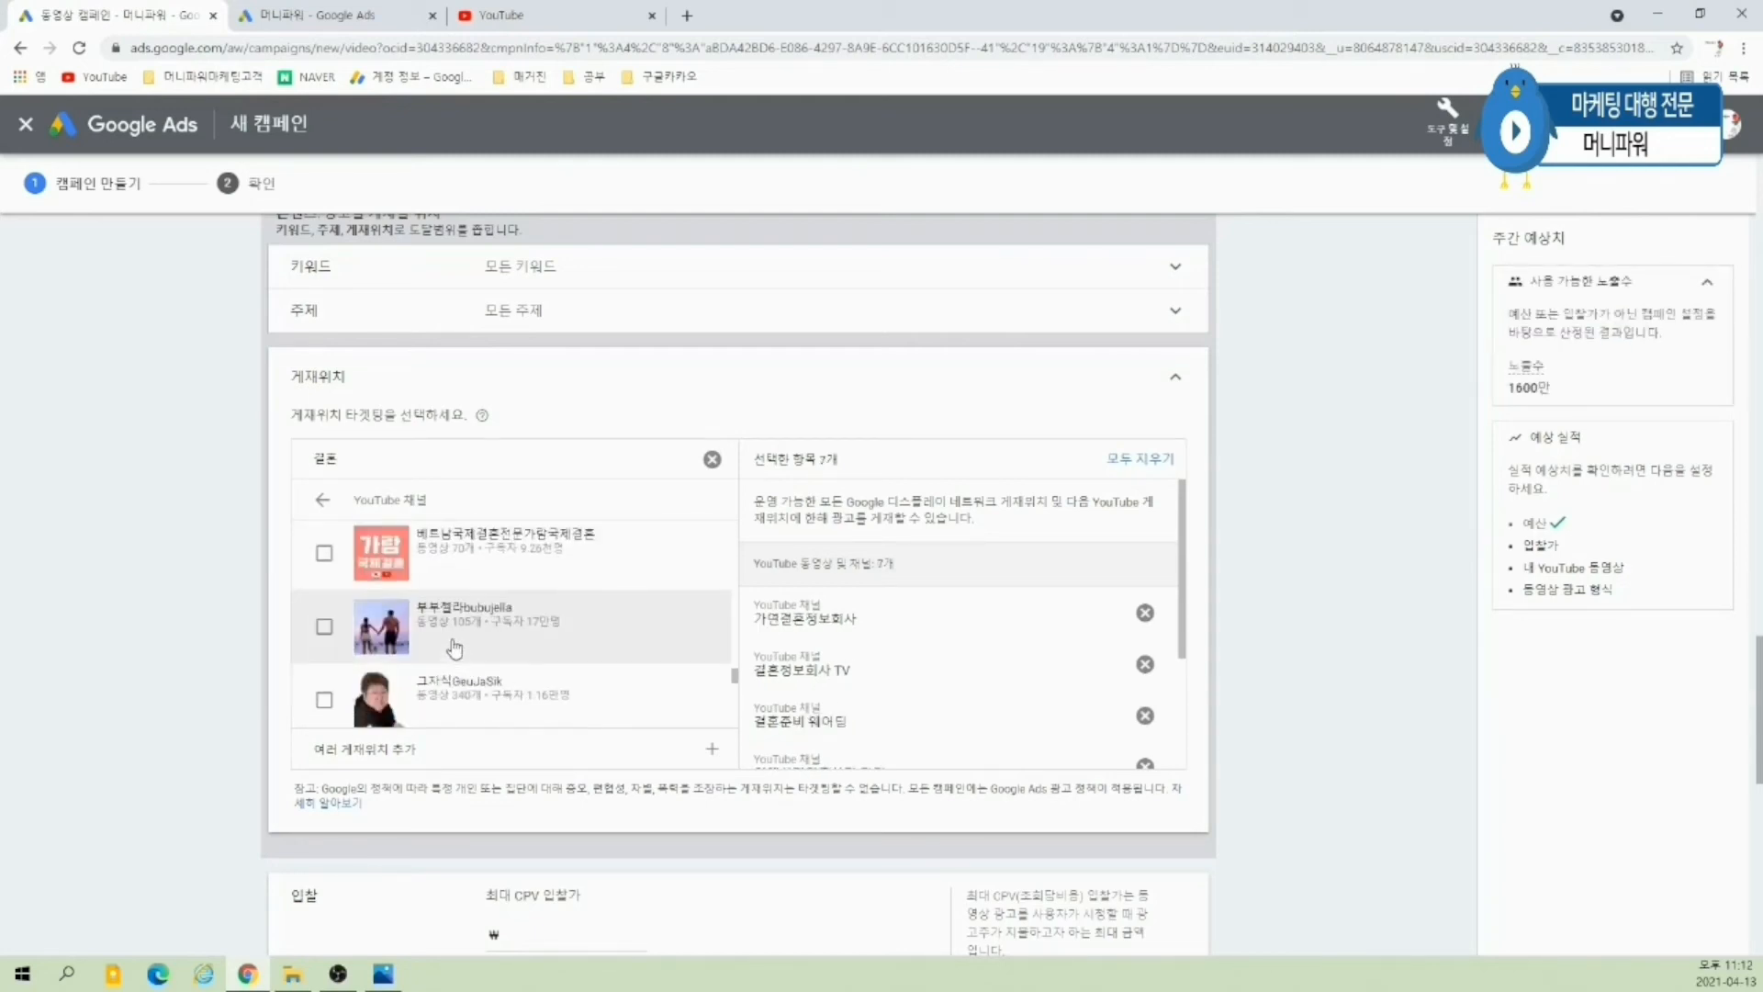
pyautogui.scroll(-6, 475, 661)
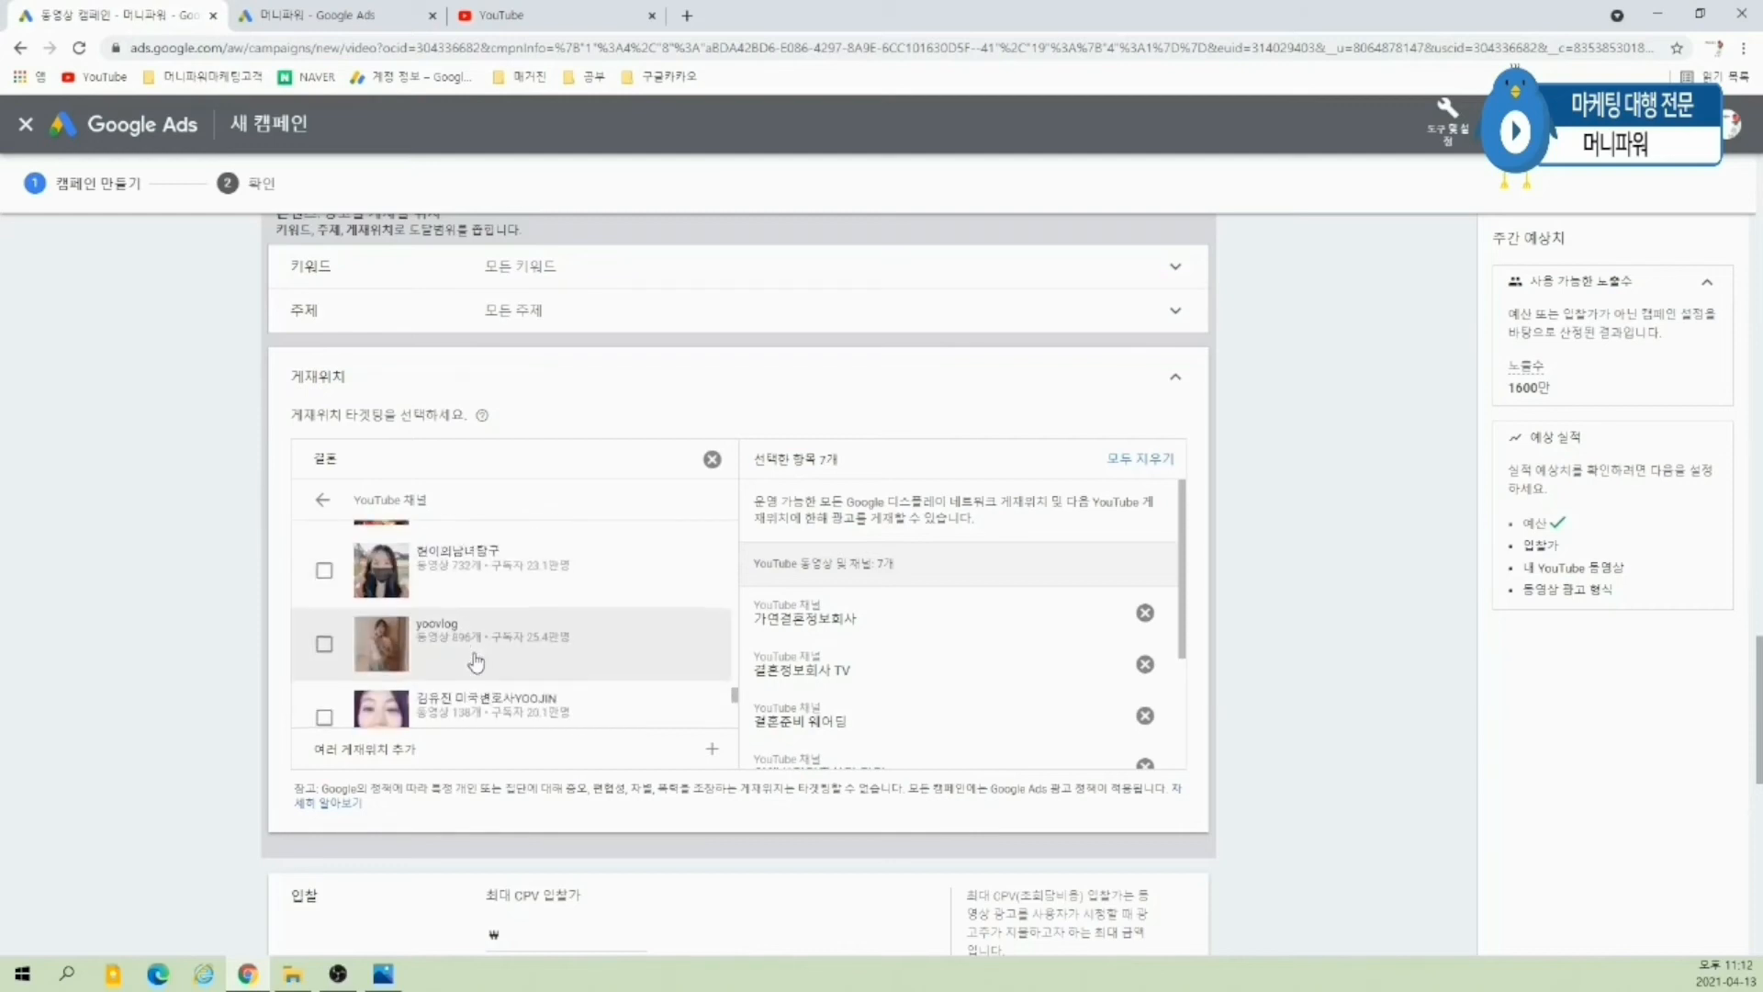
pyautogui.scroll(1, 441, 661)
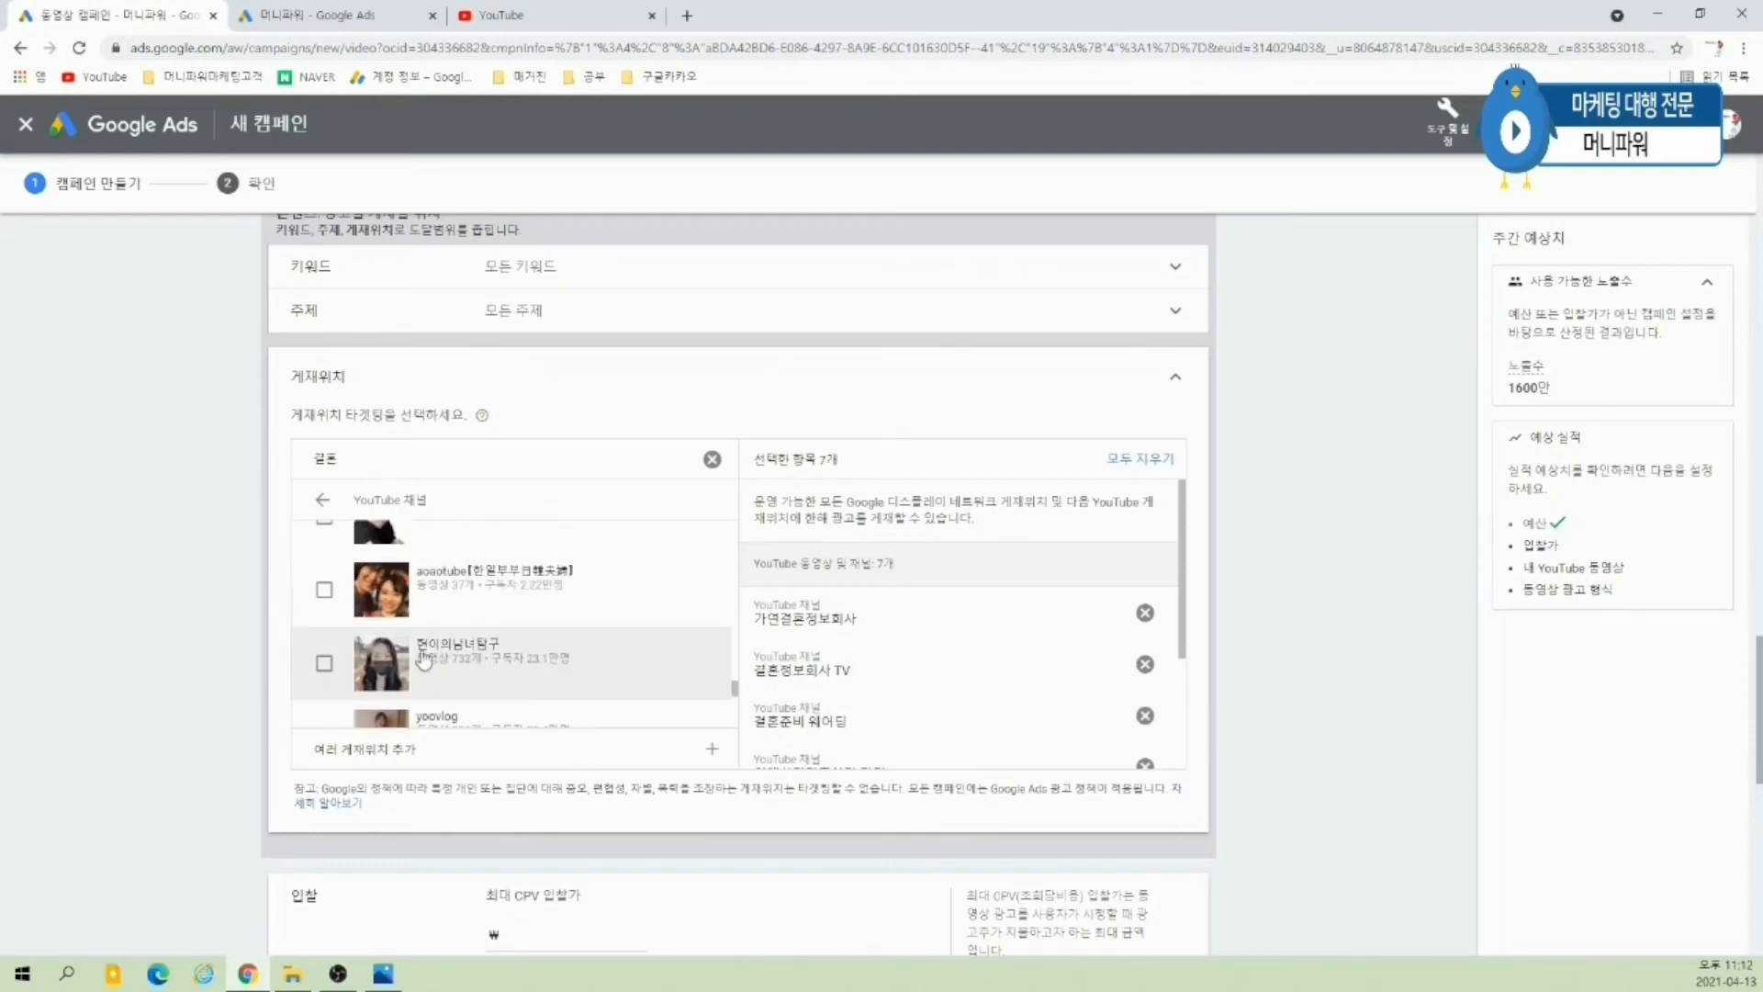
pyautogui.click(324, 663)
pyautogui.scroll(-5, 631, 660)
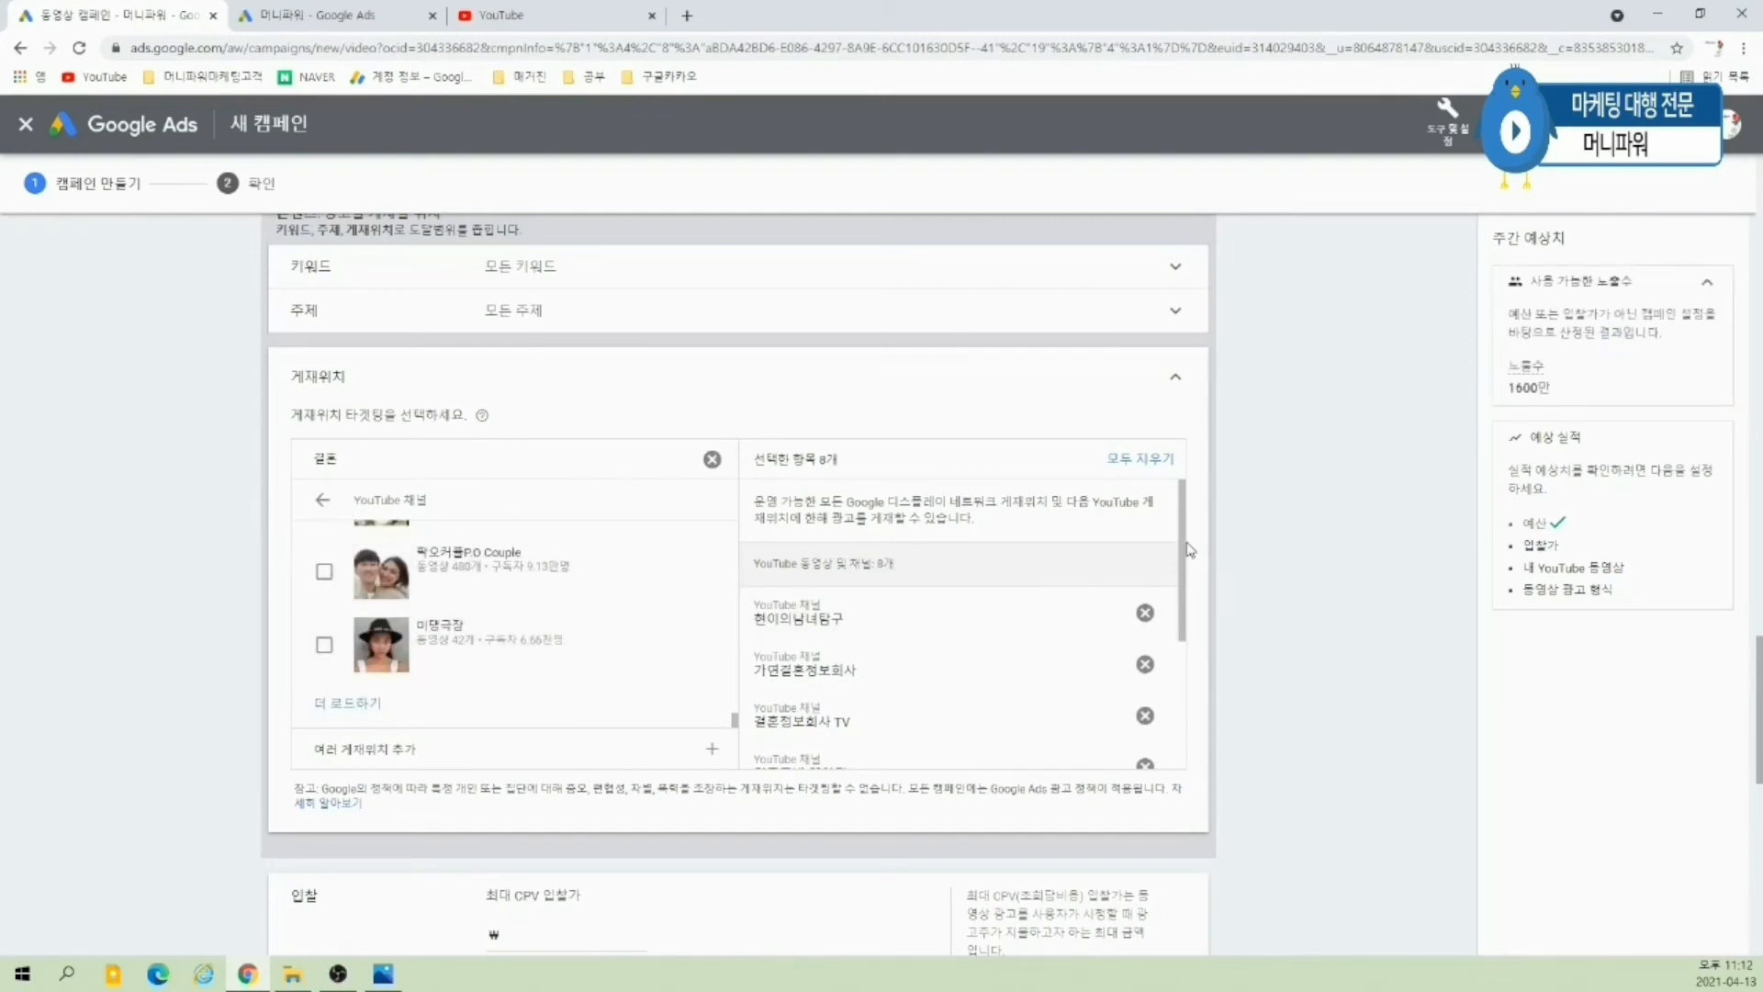
# - Switch the 결혼 results to YouTube videos and add the 워크맨-Workman wedding video and the 결혼 안하는 이유 video as placements
pyautogui.scroll(-8, 1101, 551)
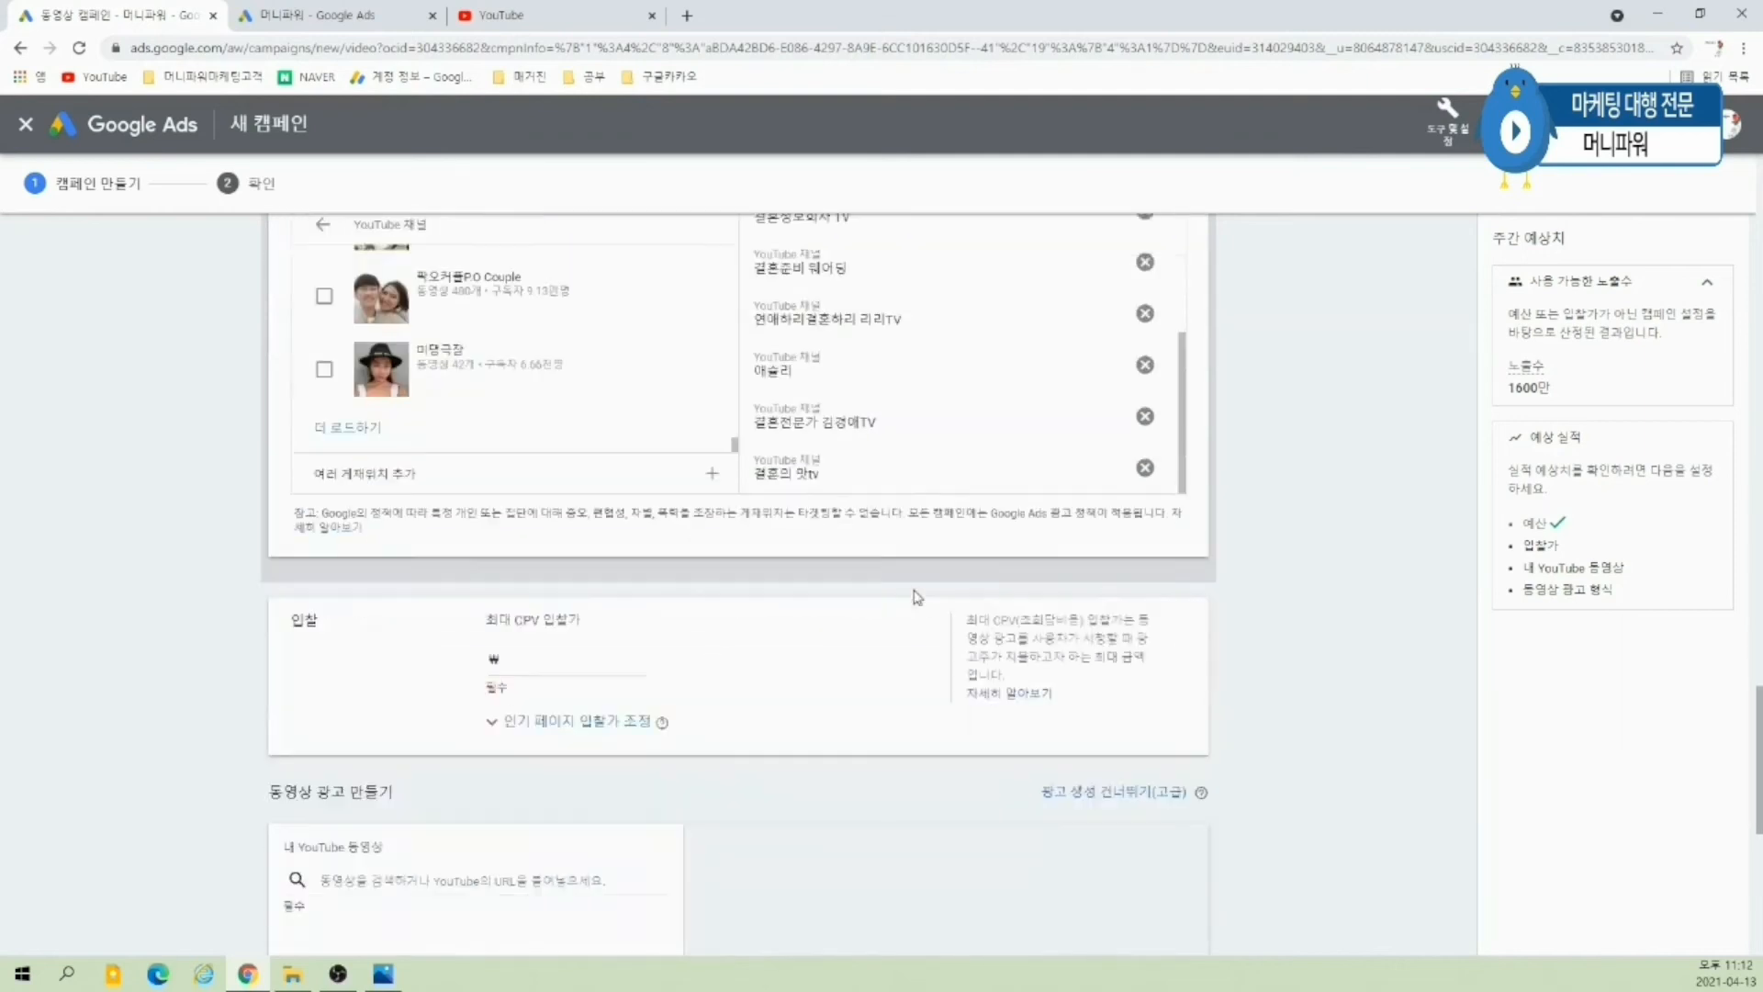
pyautogui.scroll(3, 915, 597)
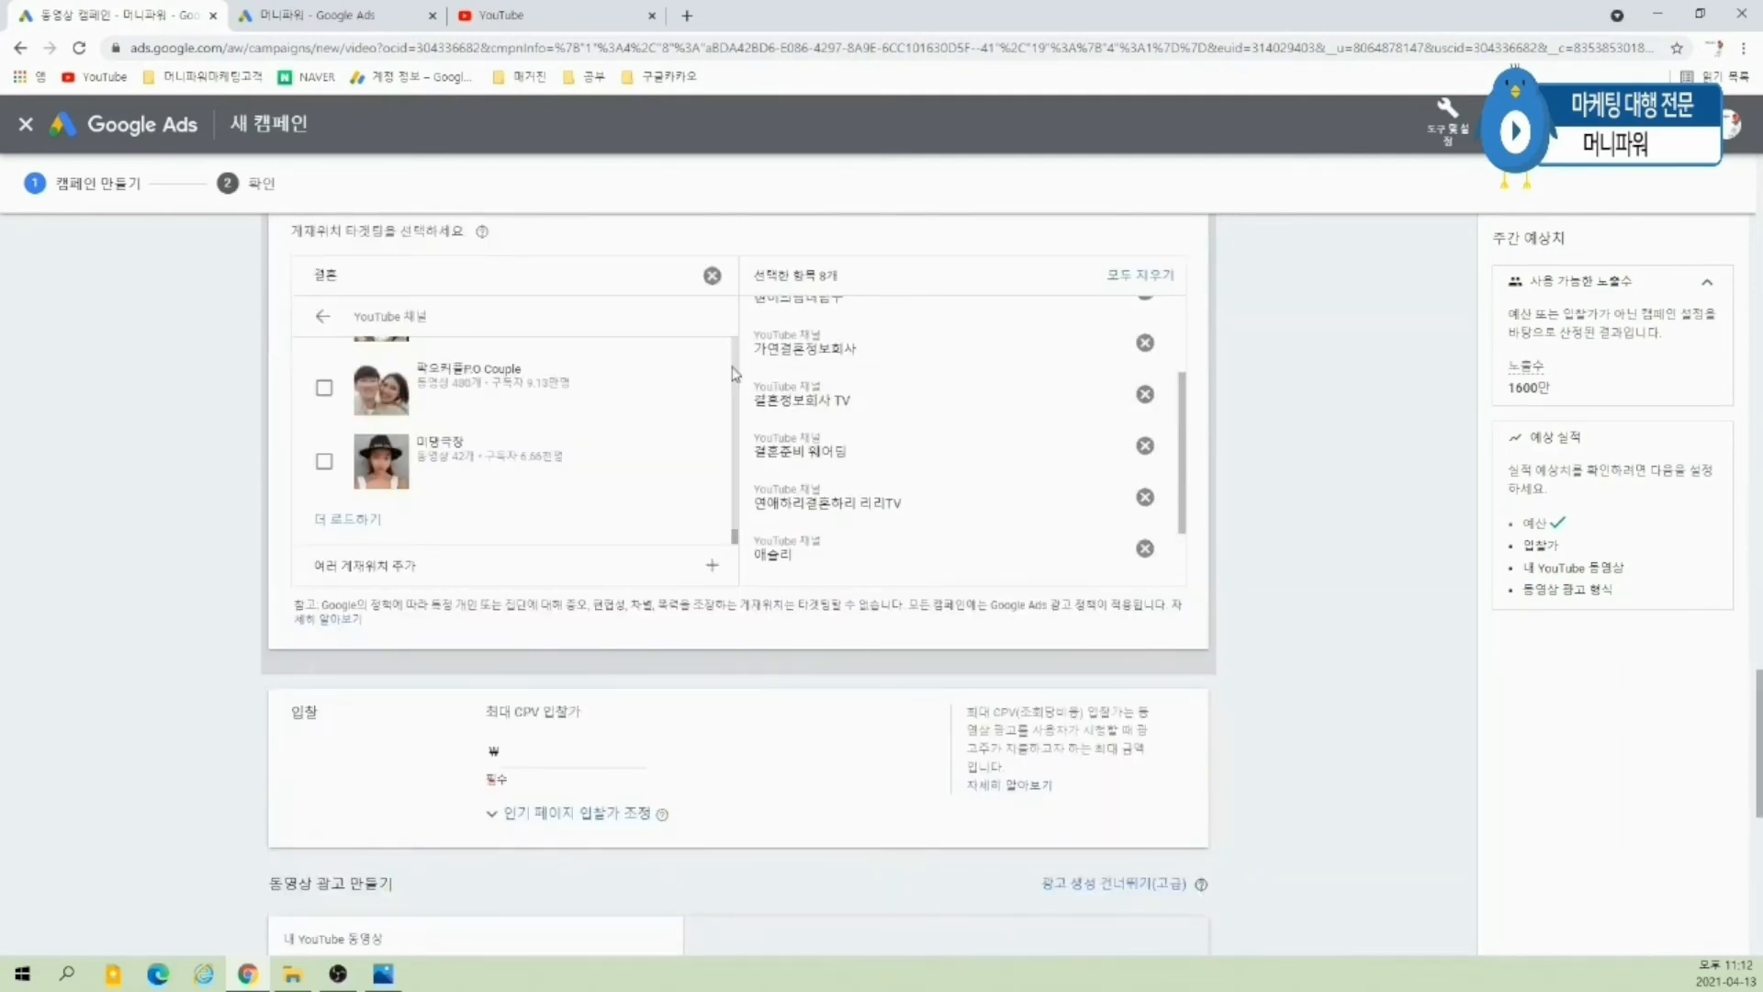
pyautogui.scroll(1, 734, 377)
pyautogui.click(322, 317)
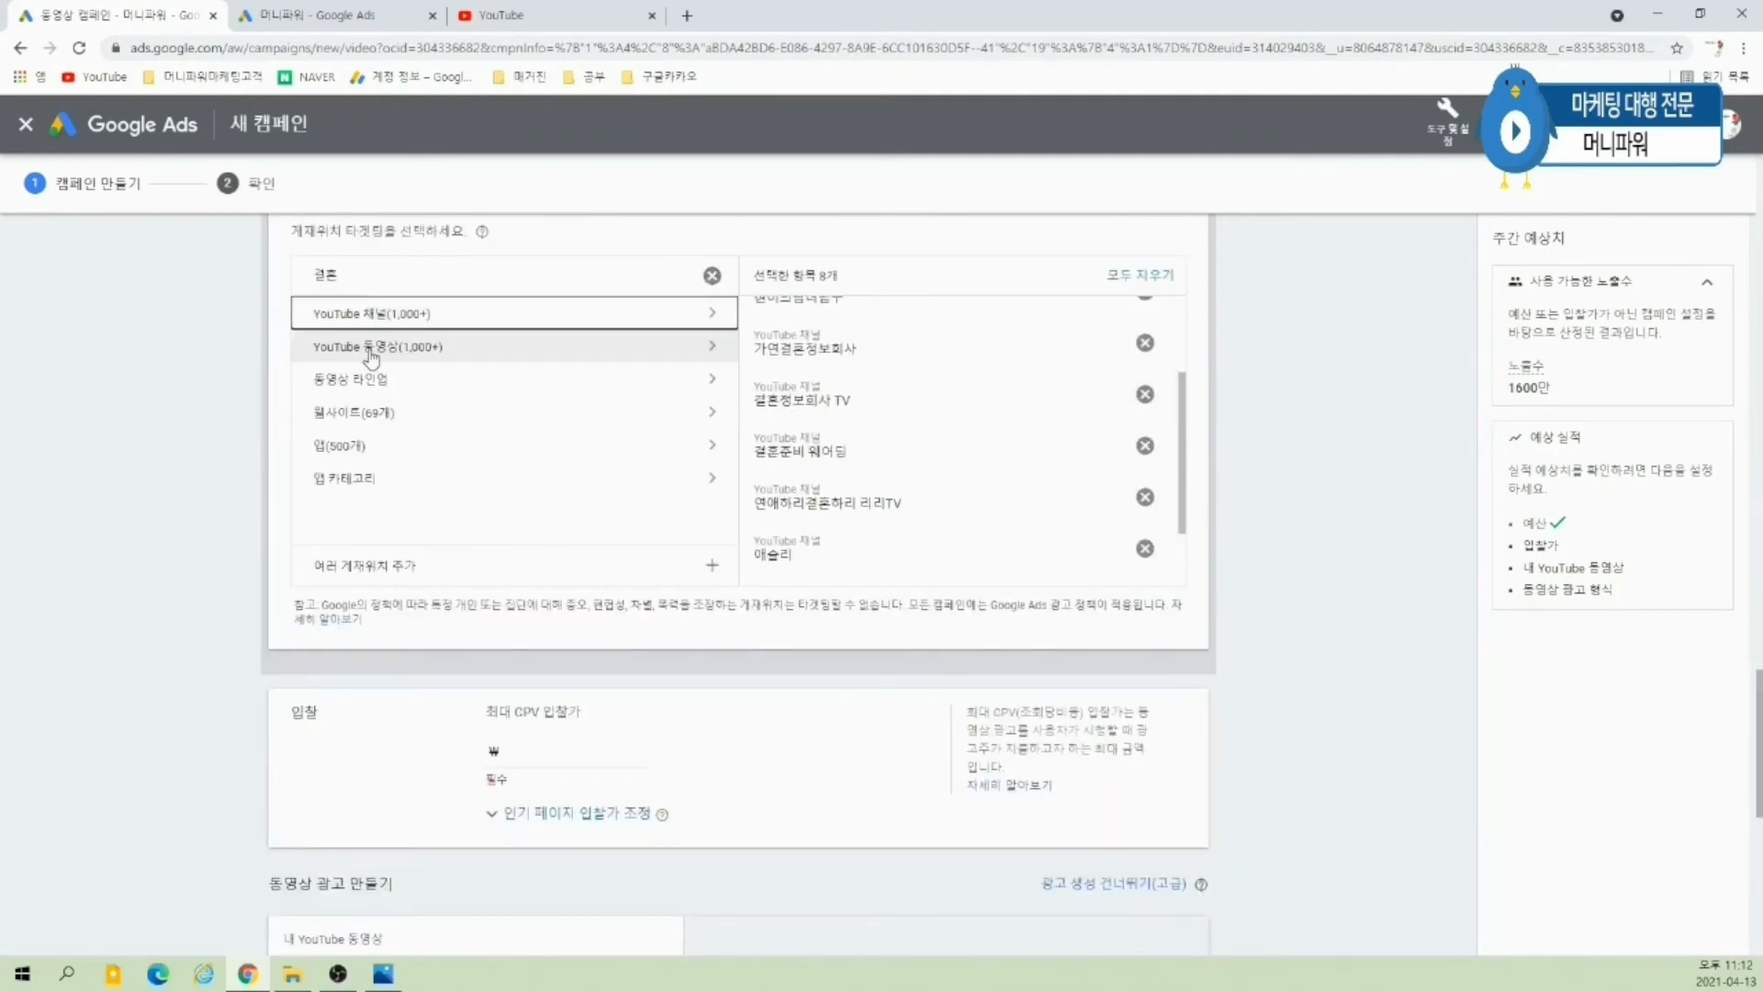
pyautogui.click(404, 358)
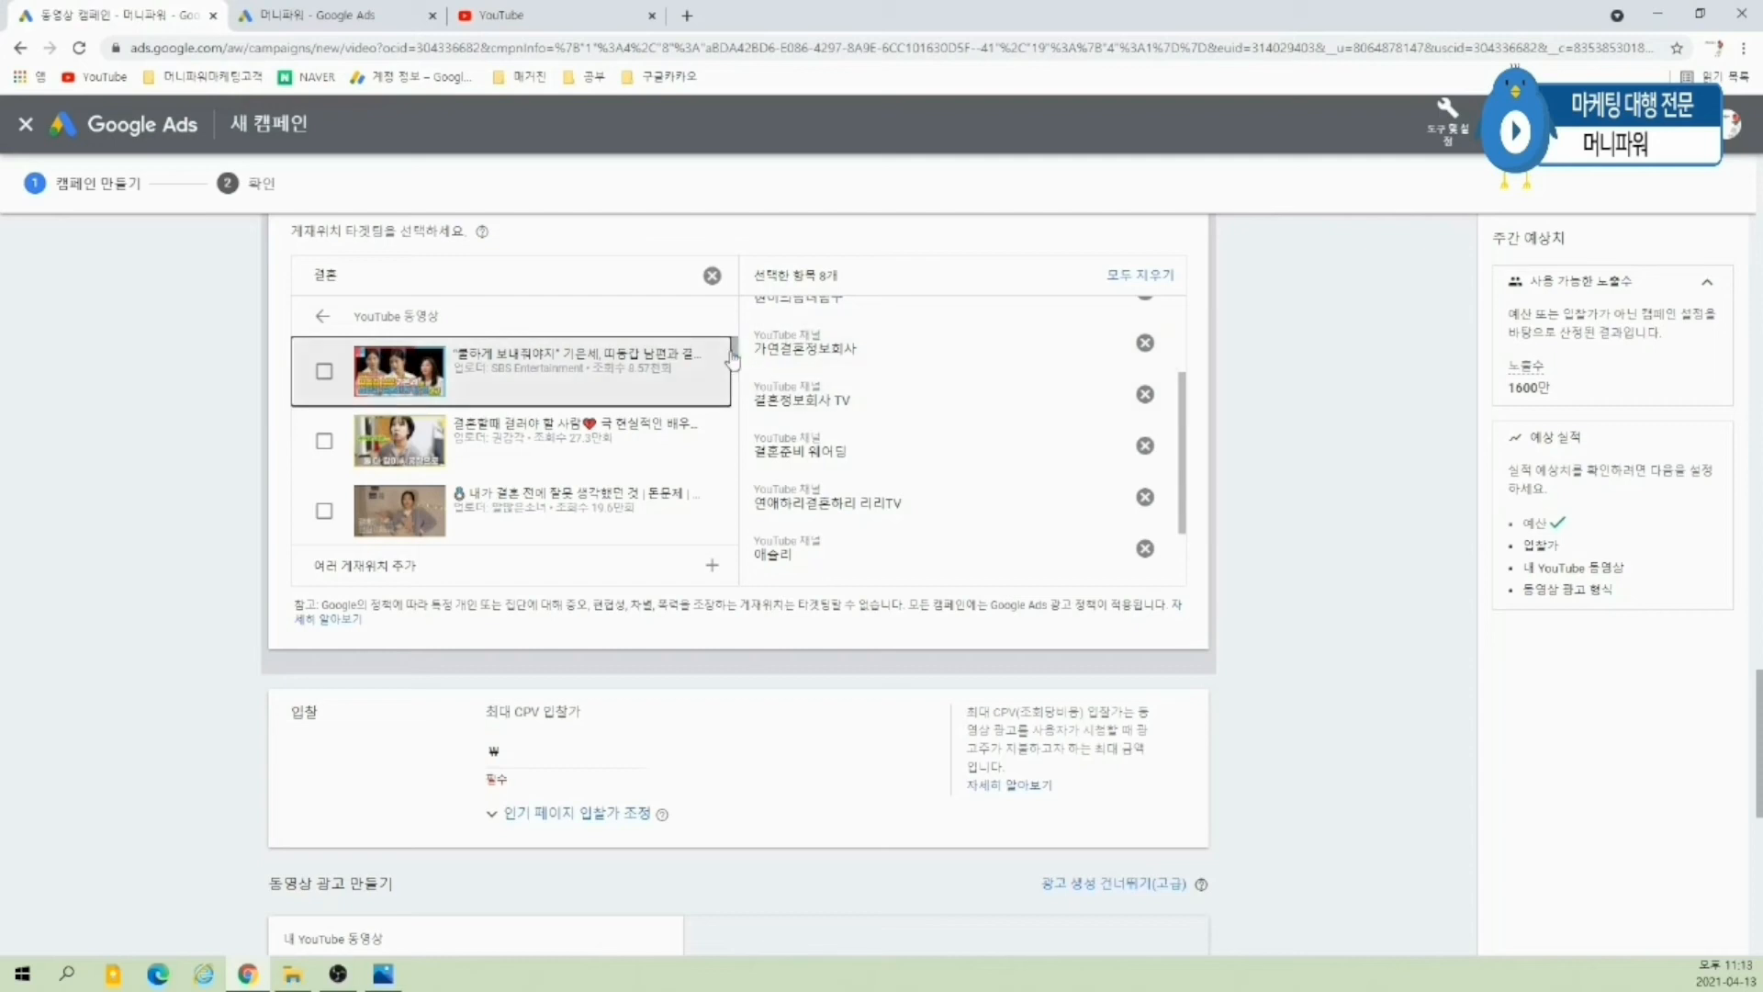
pyautogui.moveTo(733, 358); pyautogui.dragTo(733, 431)
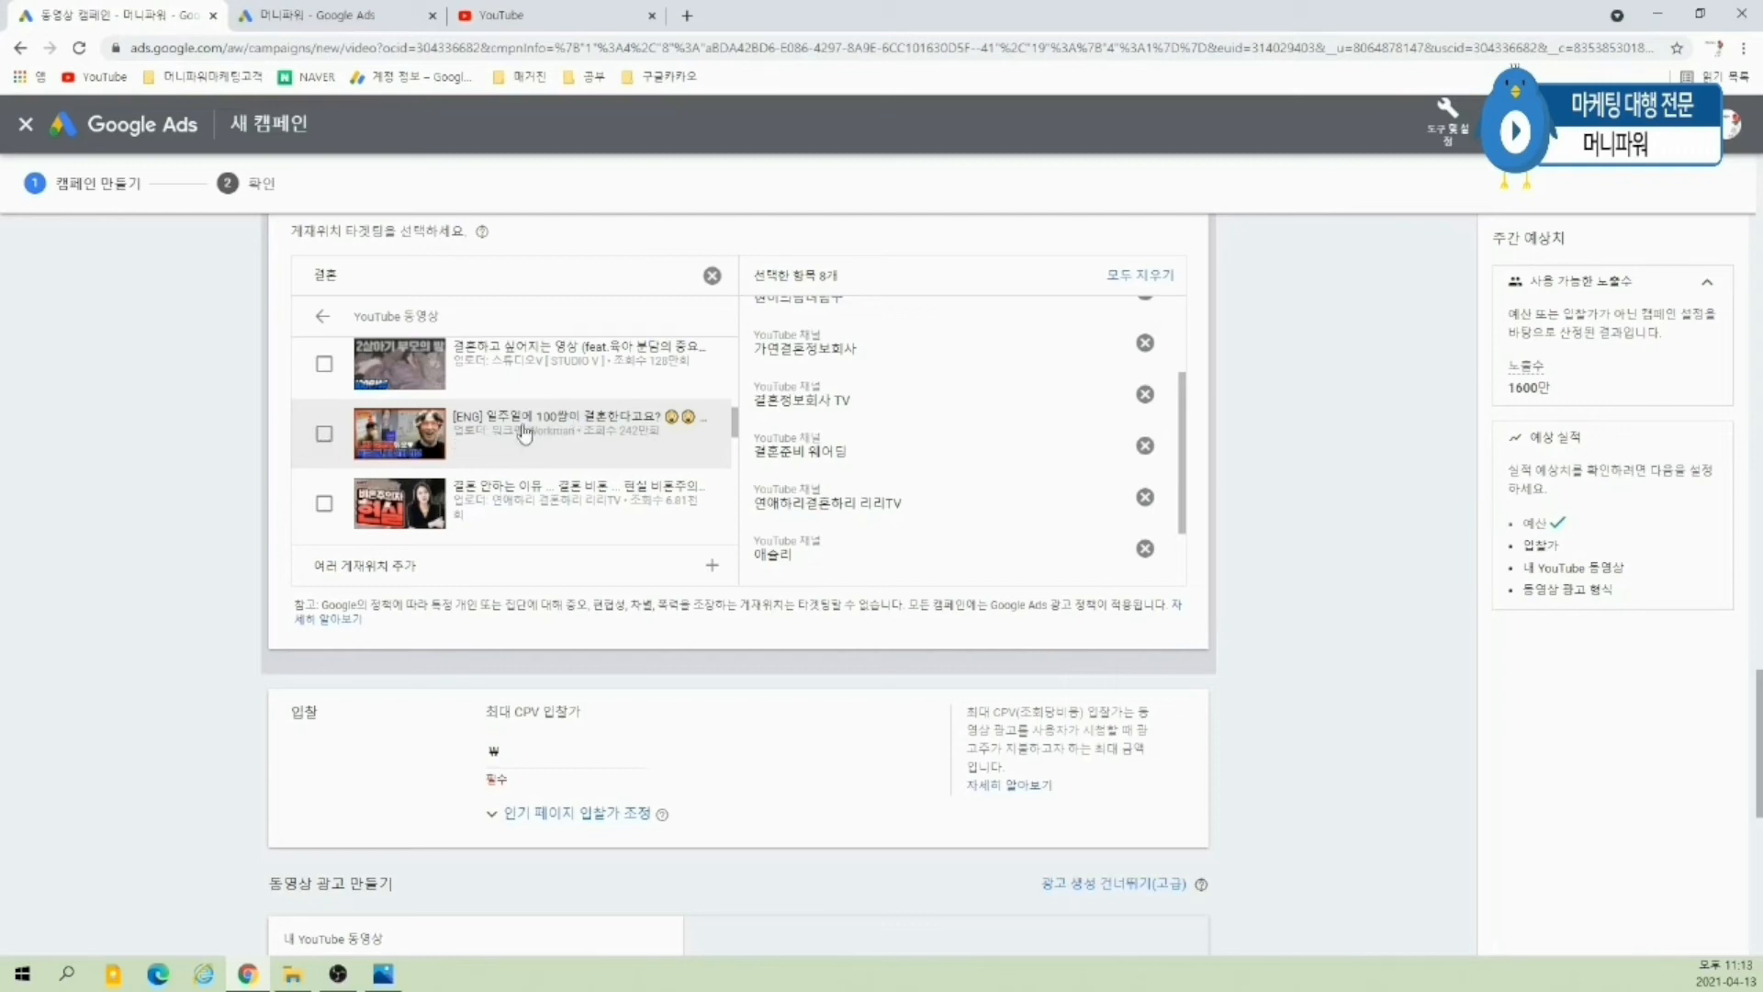
pyautogui.click(324, 434)
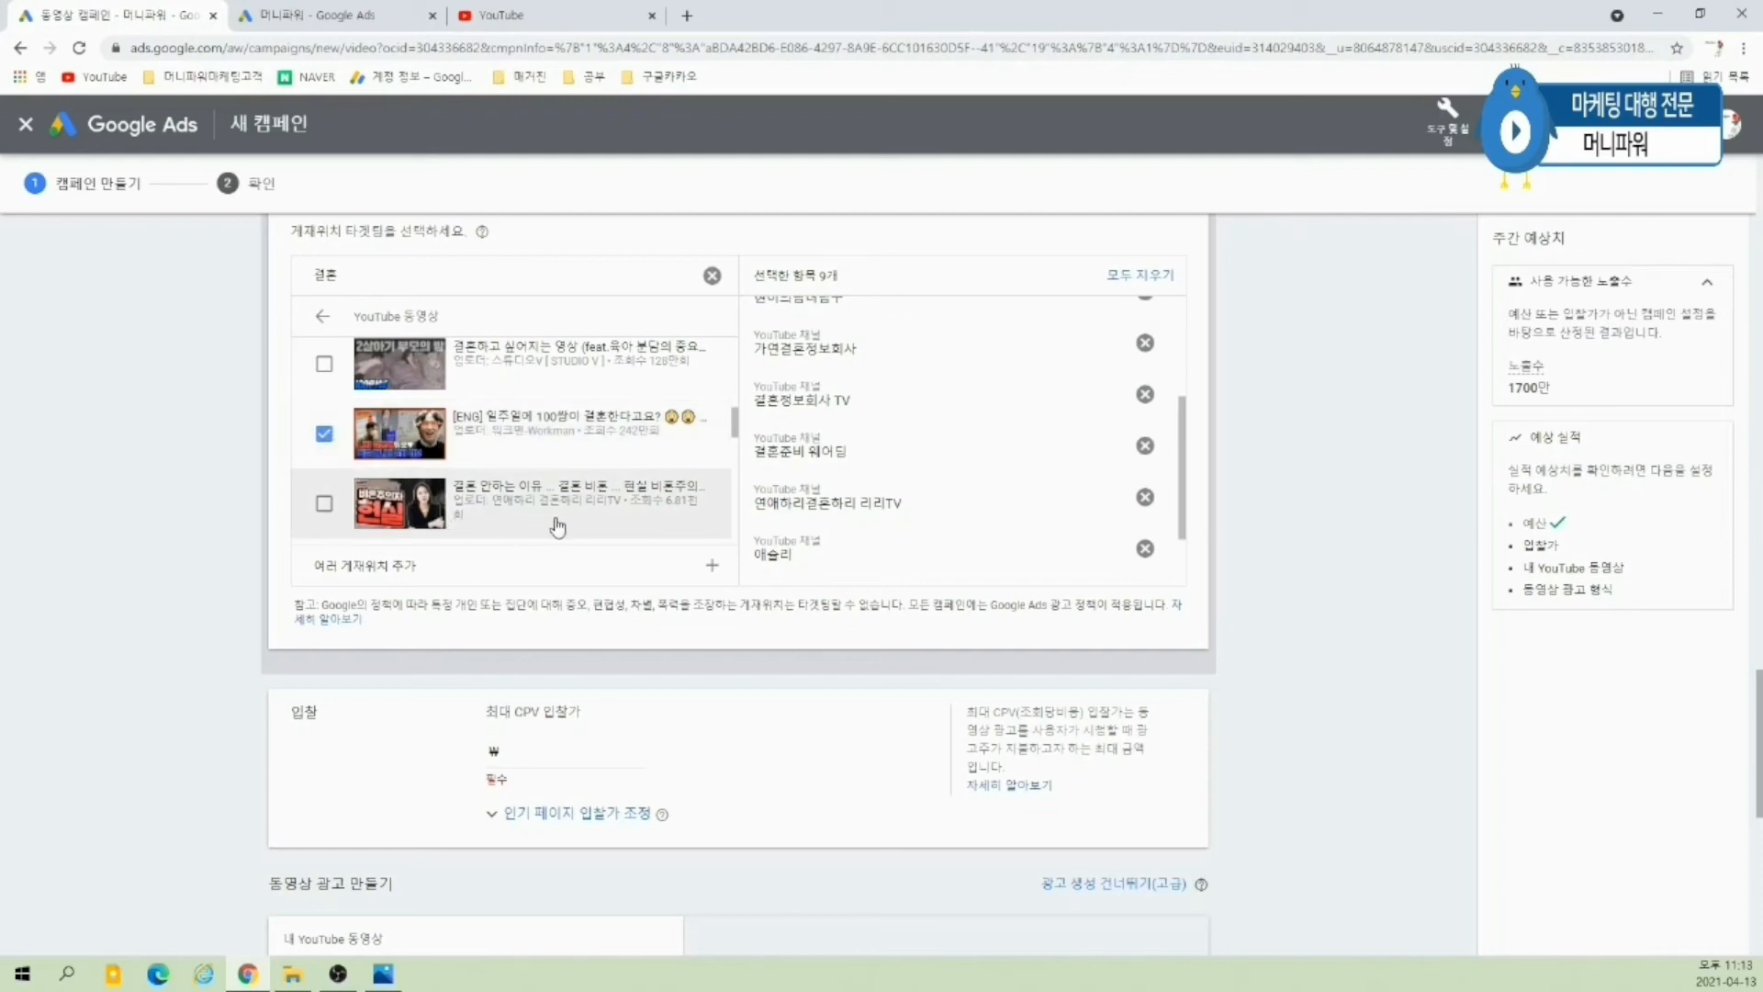
pyautogui.click(324, 505)
# - Add the five consecutive 결혼 videos from 결혼을 앞둔 커플의 아주 현실적인 고민 through [男女탐구] 남자들이 결혼 포기한 이유 to the placements
pyautogui.scroll(-1, 512, 478)
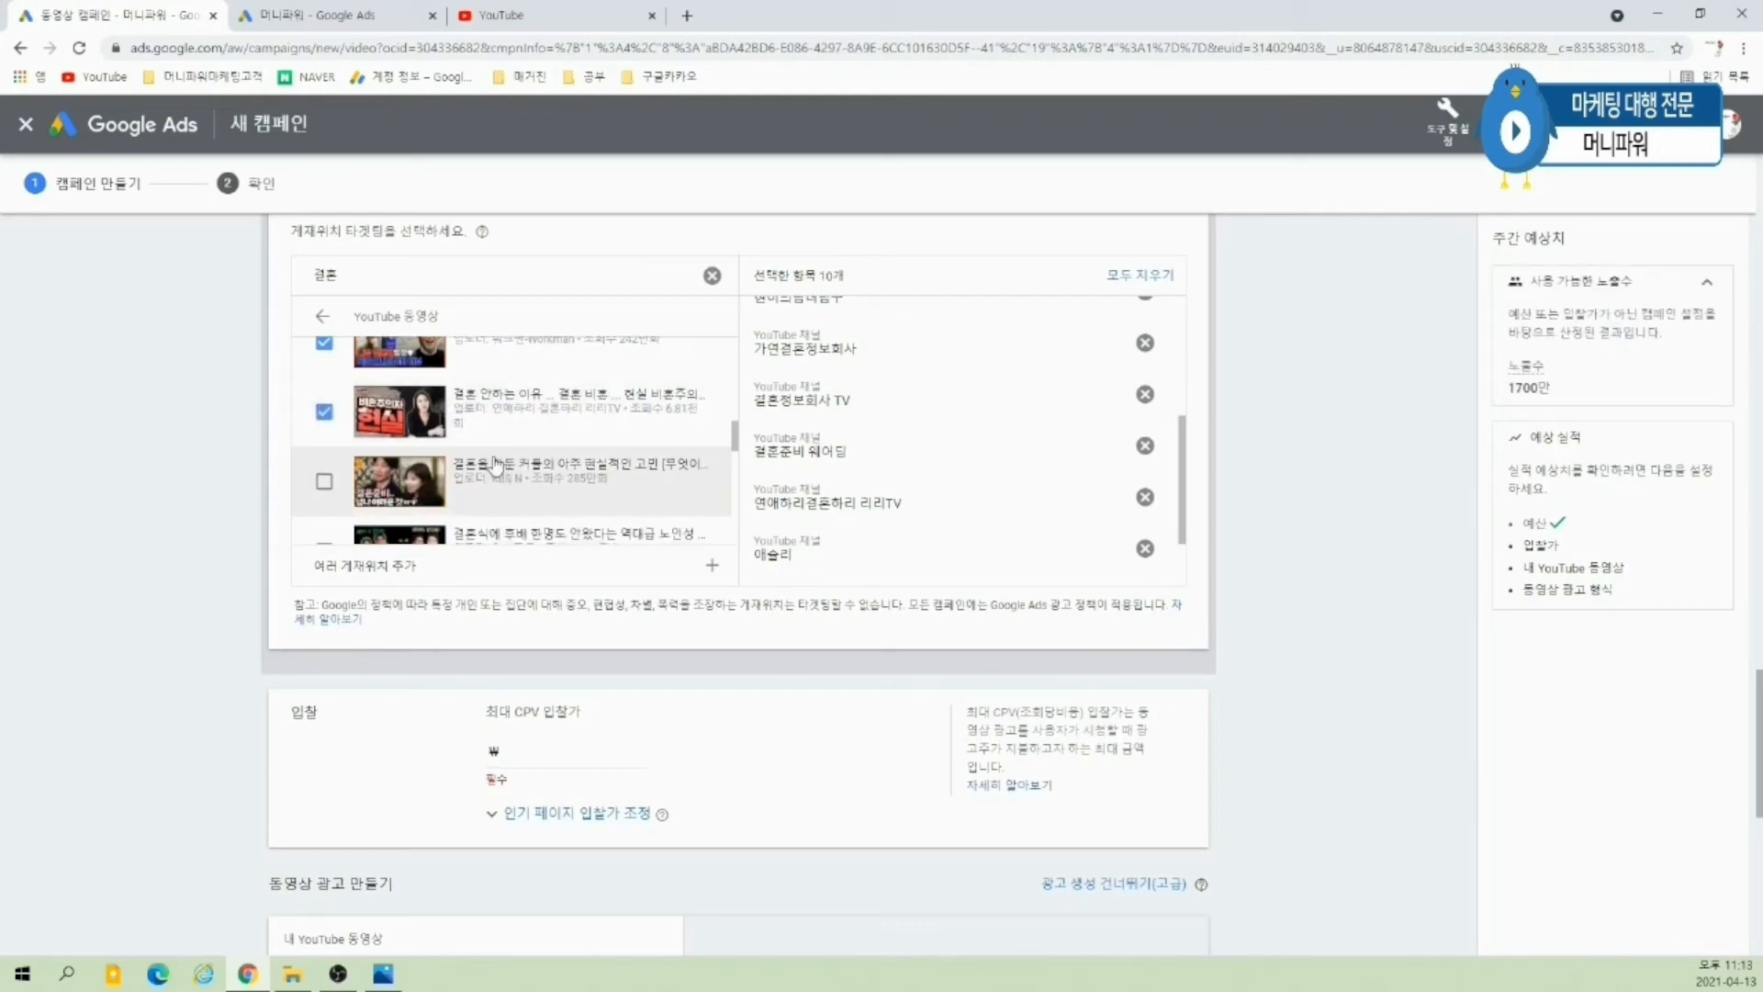
pyautogui.scroll(1, 496, 463)
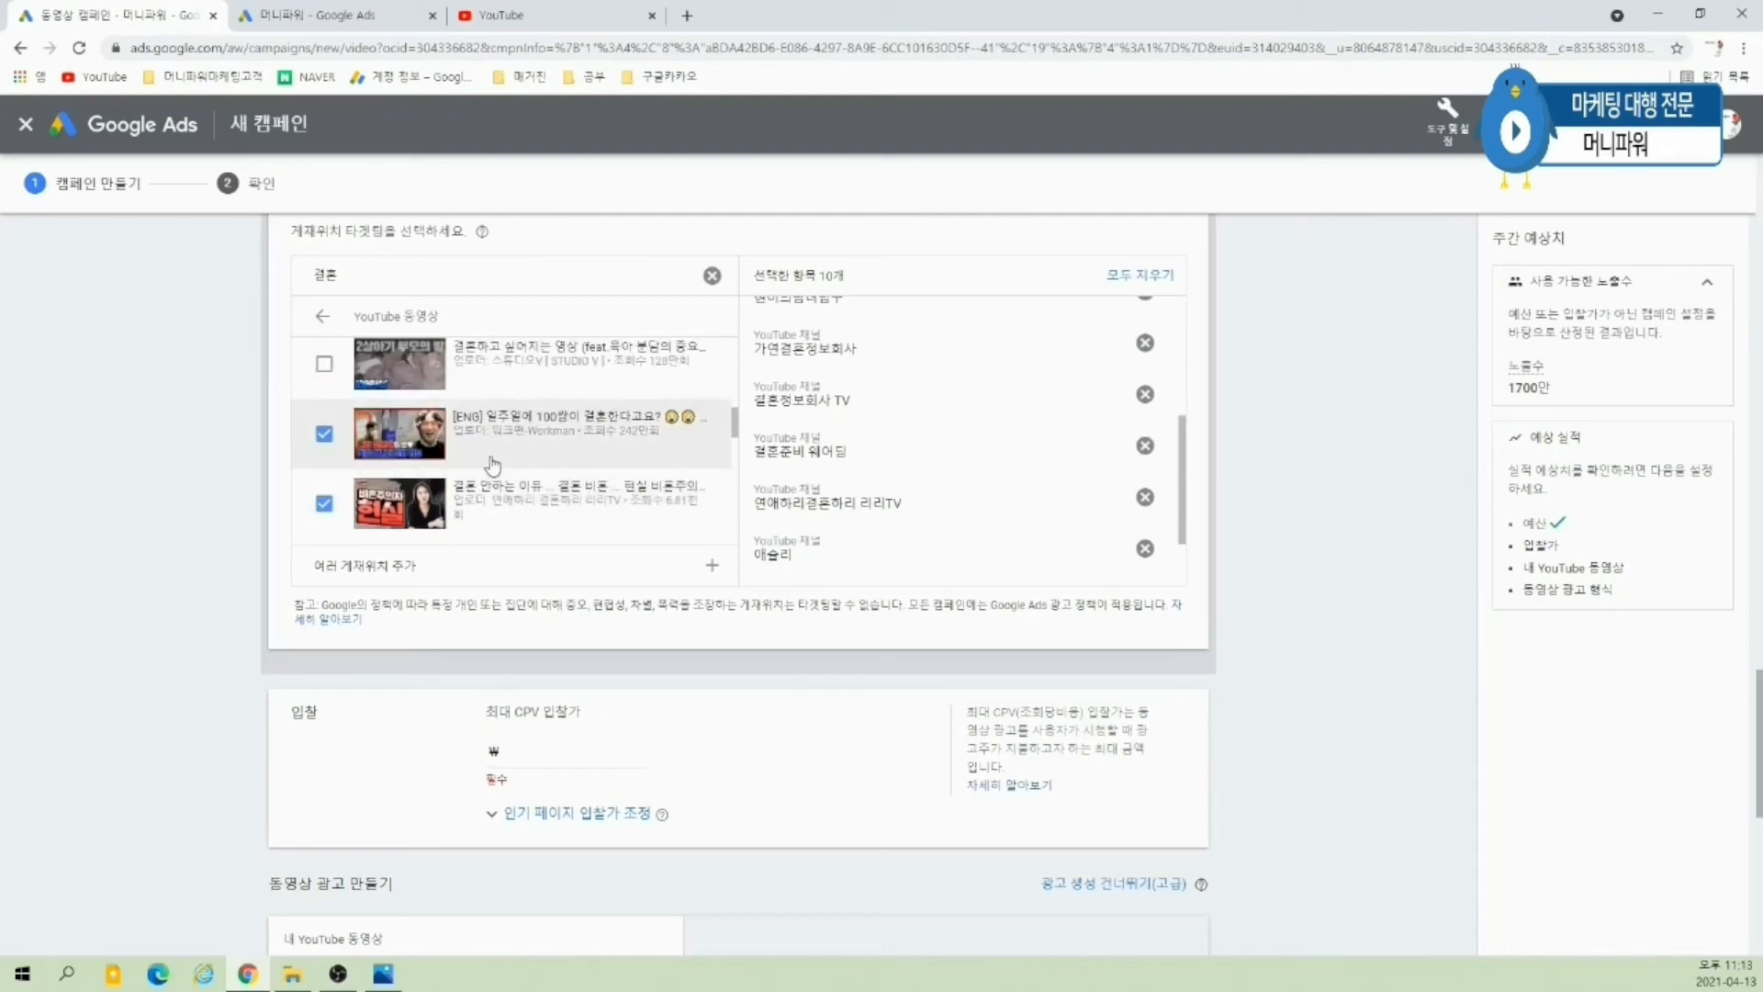
pyautogui.scroll(-1, 493, 463)
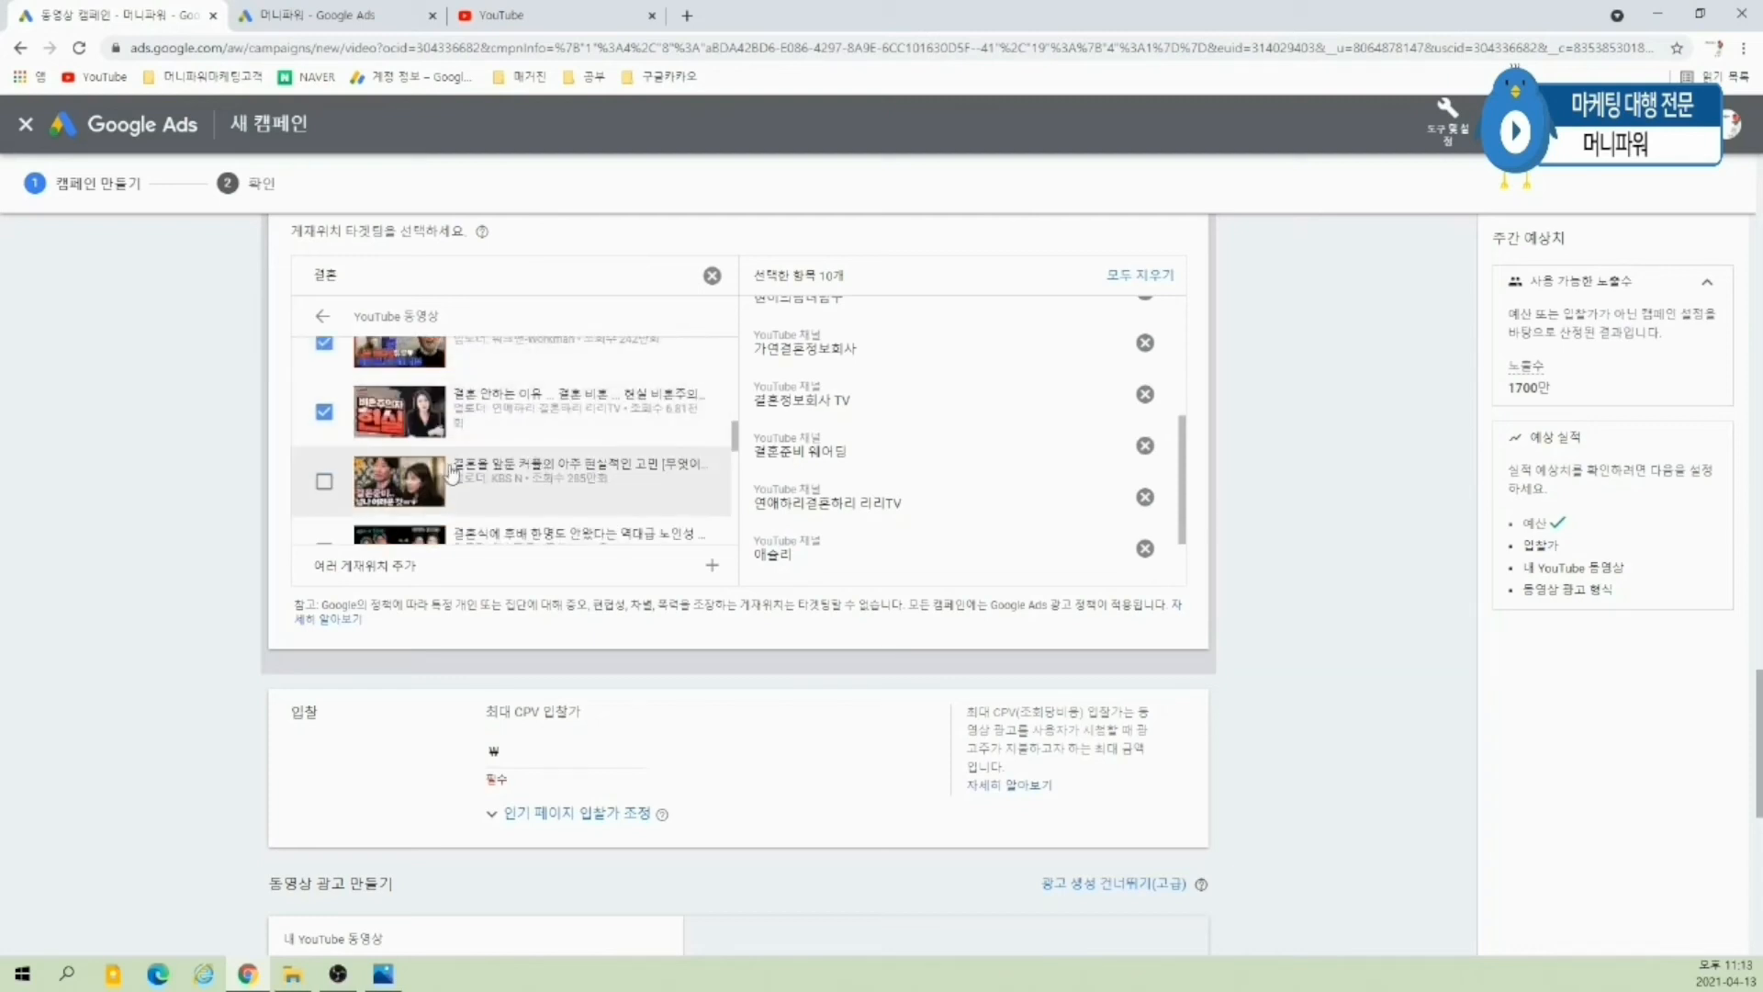
pyautogui.scroll(-1, 451, 471)
pyautogui.click(324, 389)
pyautogui.click(324, 459)
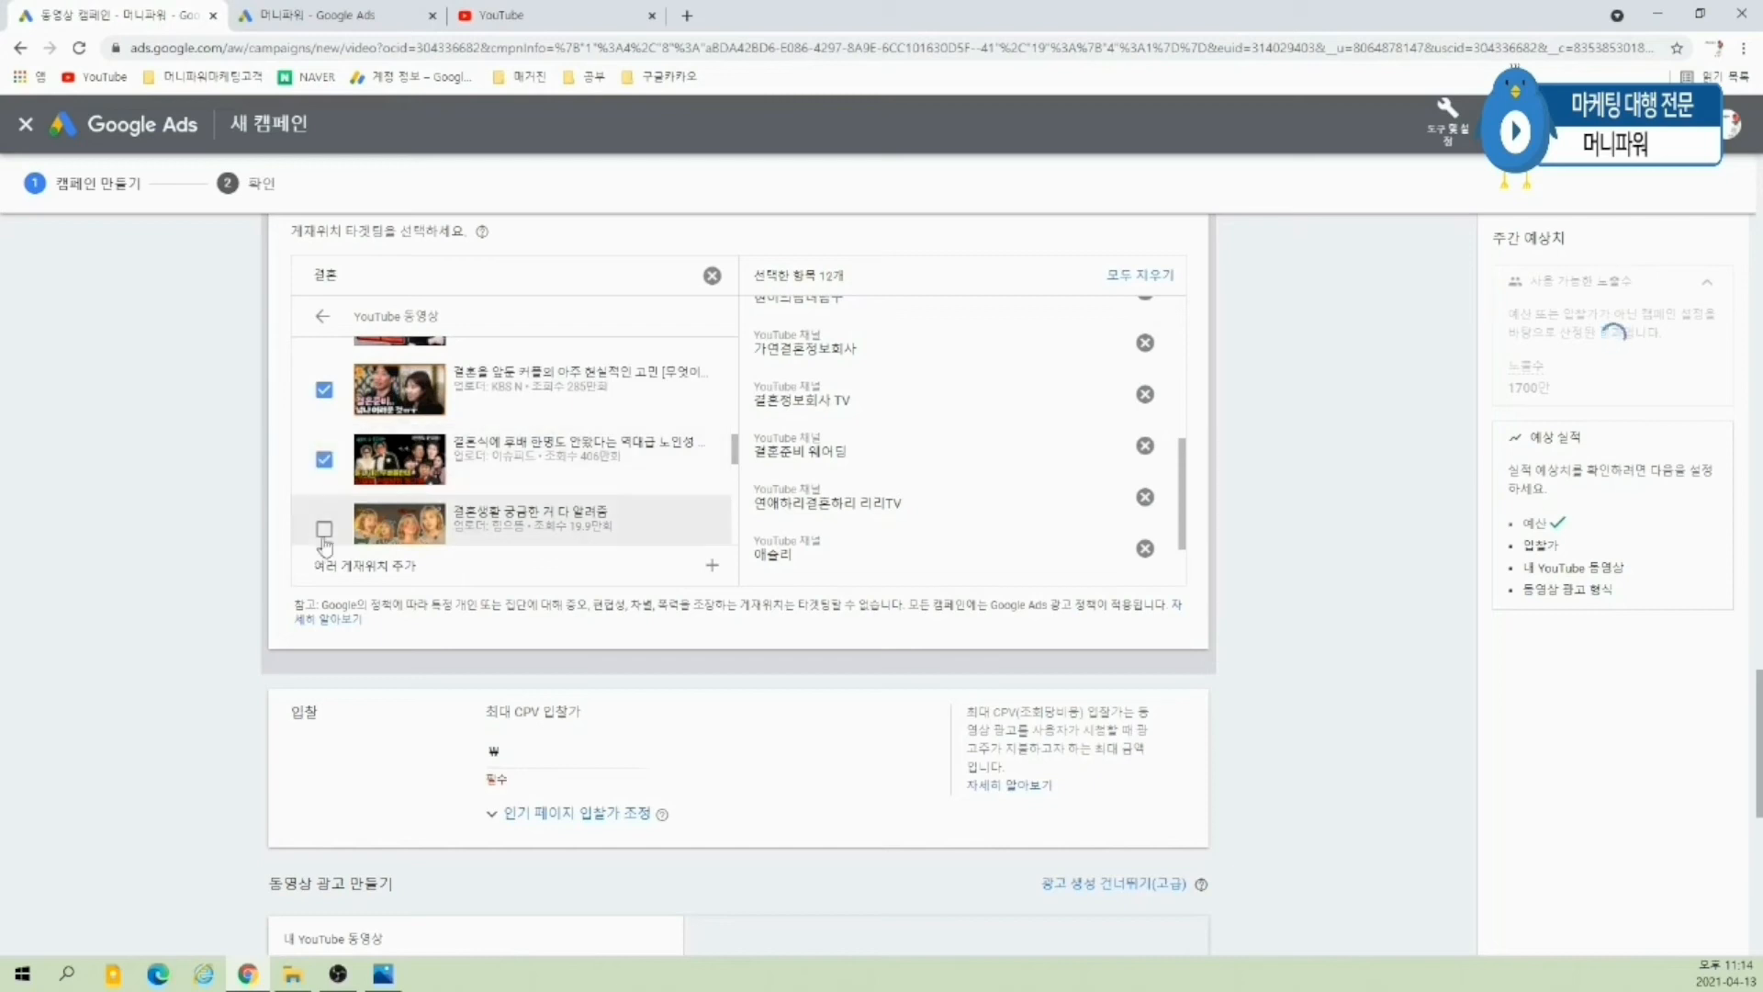
pyautogui.click(324, 530)
pyautogui.scroll(-2, 327, 459)
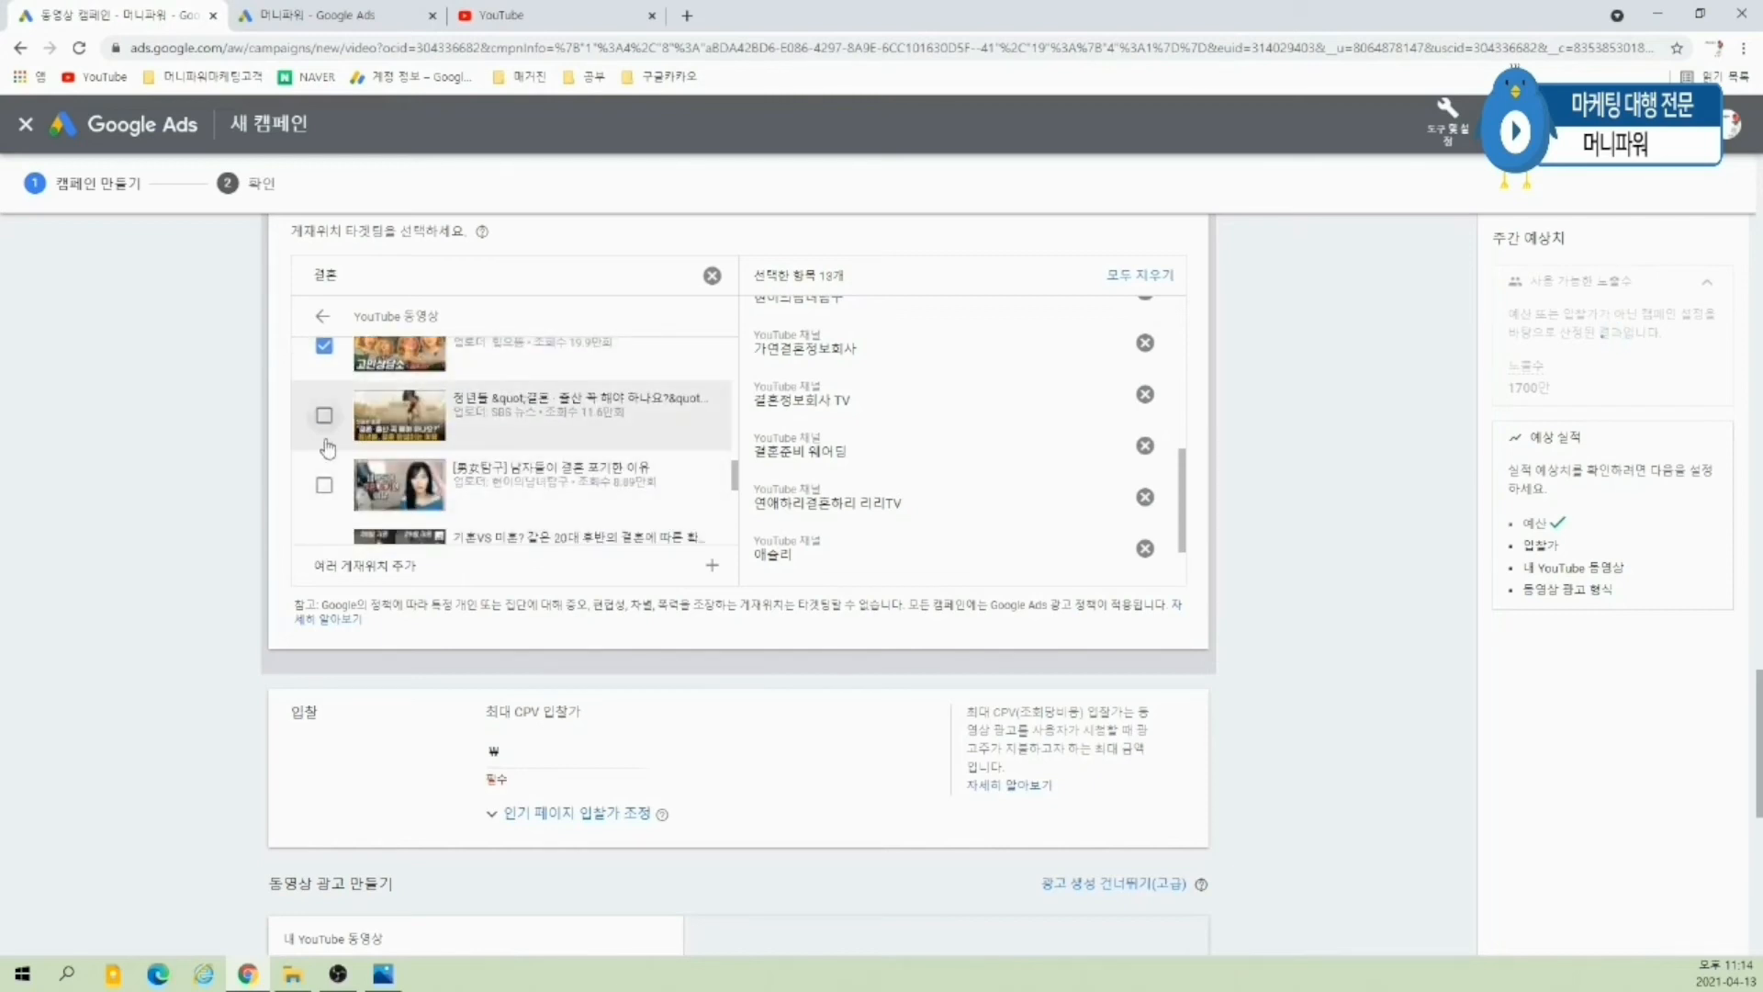
pyautogui.click(328, 448)
pyautogui.click(325, 485)
pyautogui.scroll(-1, 327, 483)
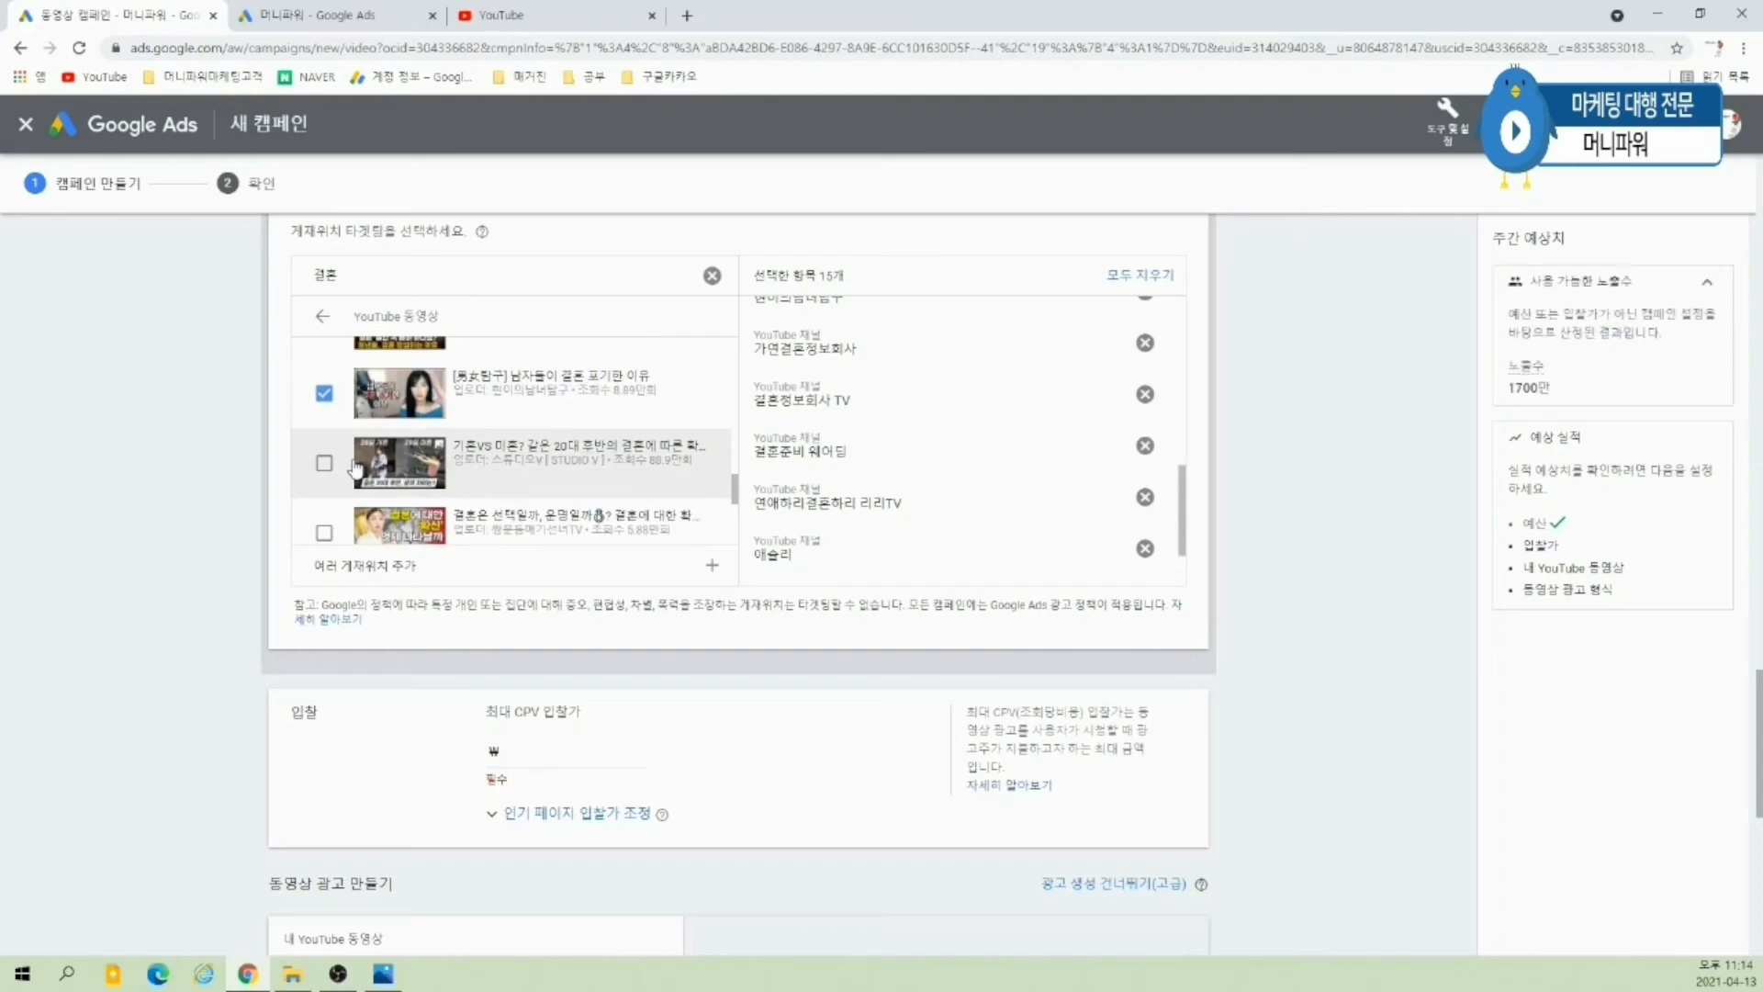
# - Search the placements for 신사임당 instead and add the YouTube channel 신사임당
pyautogui.click(459, 283)
pyautogui.press('BackSpace')
pyautogui.press('BackSpace')
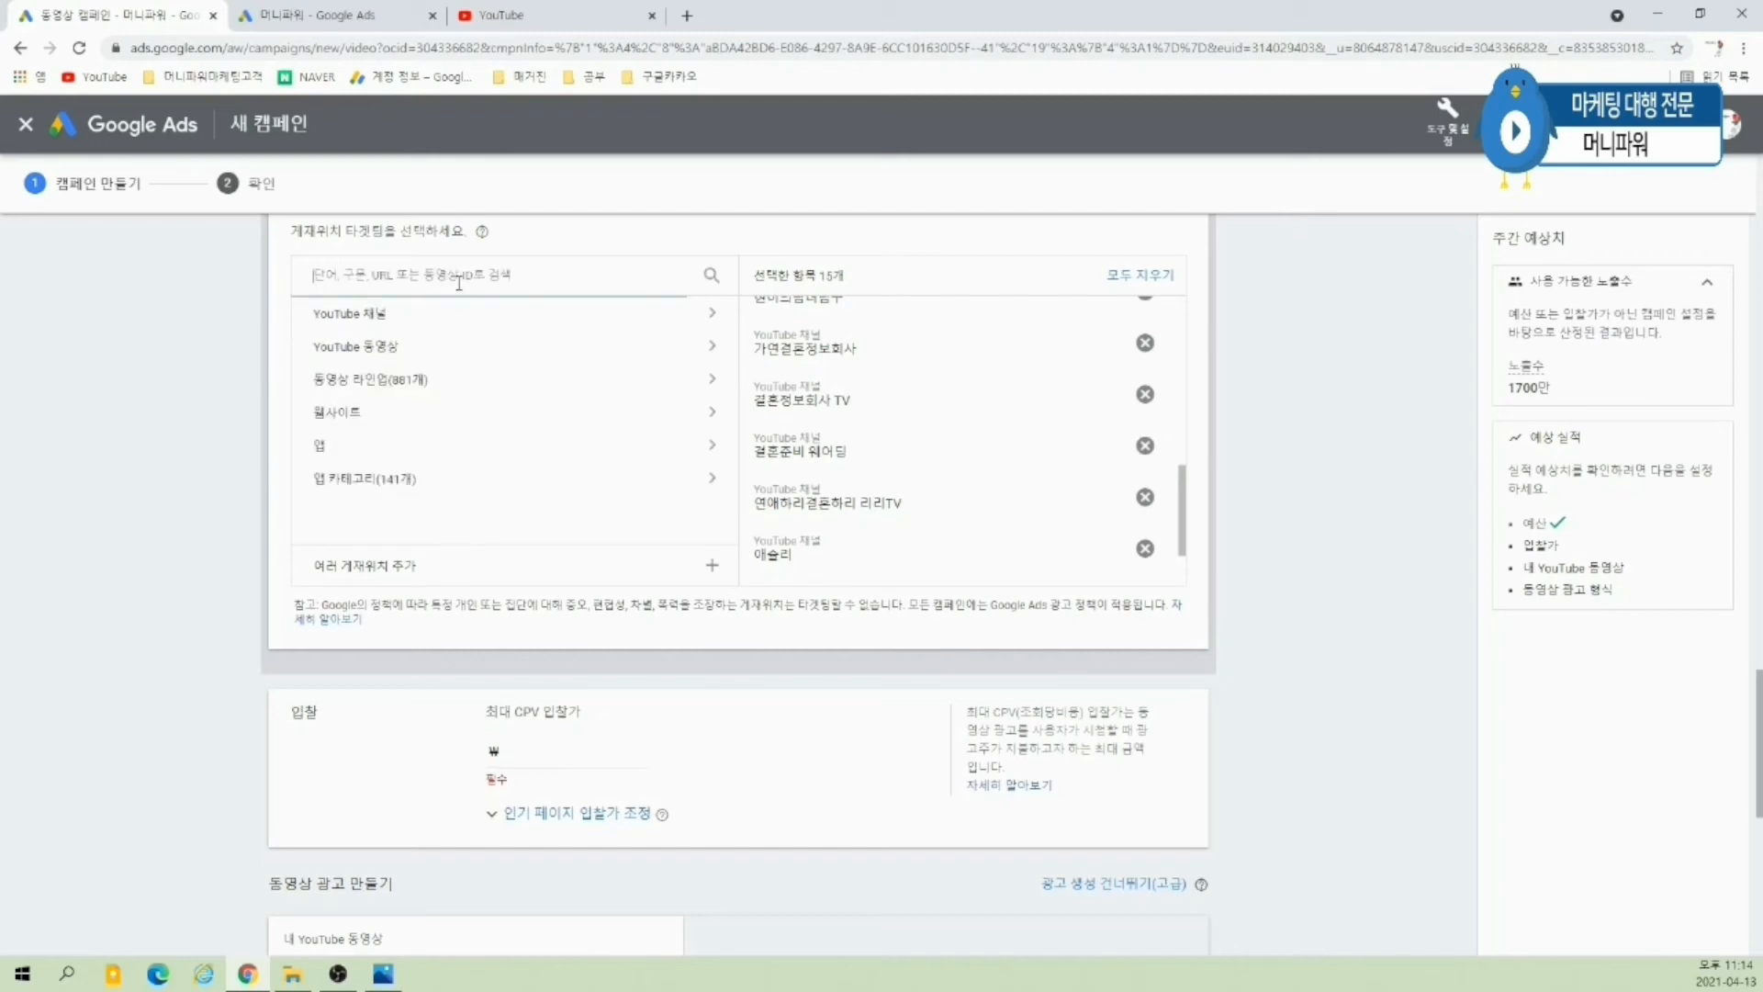
pyautogui.write('신사임당')
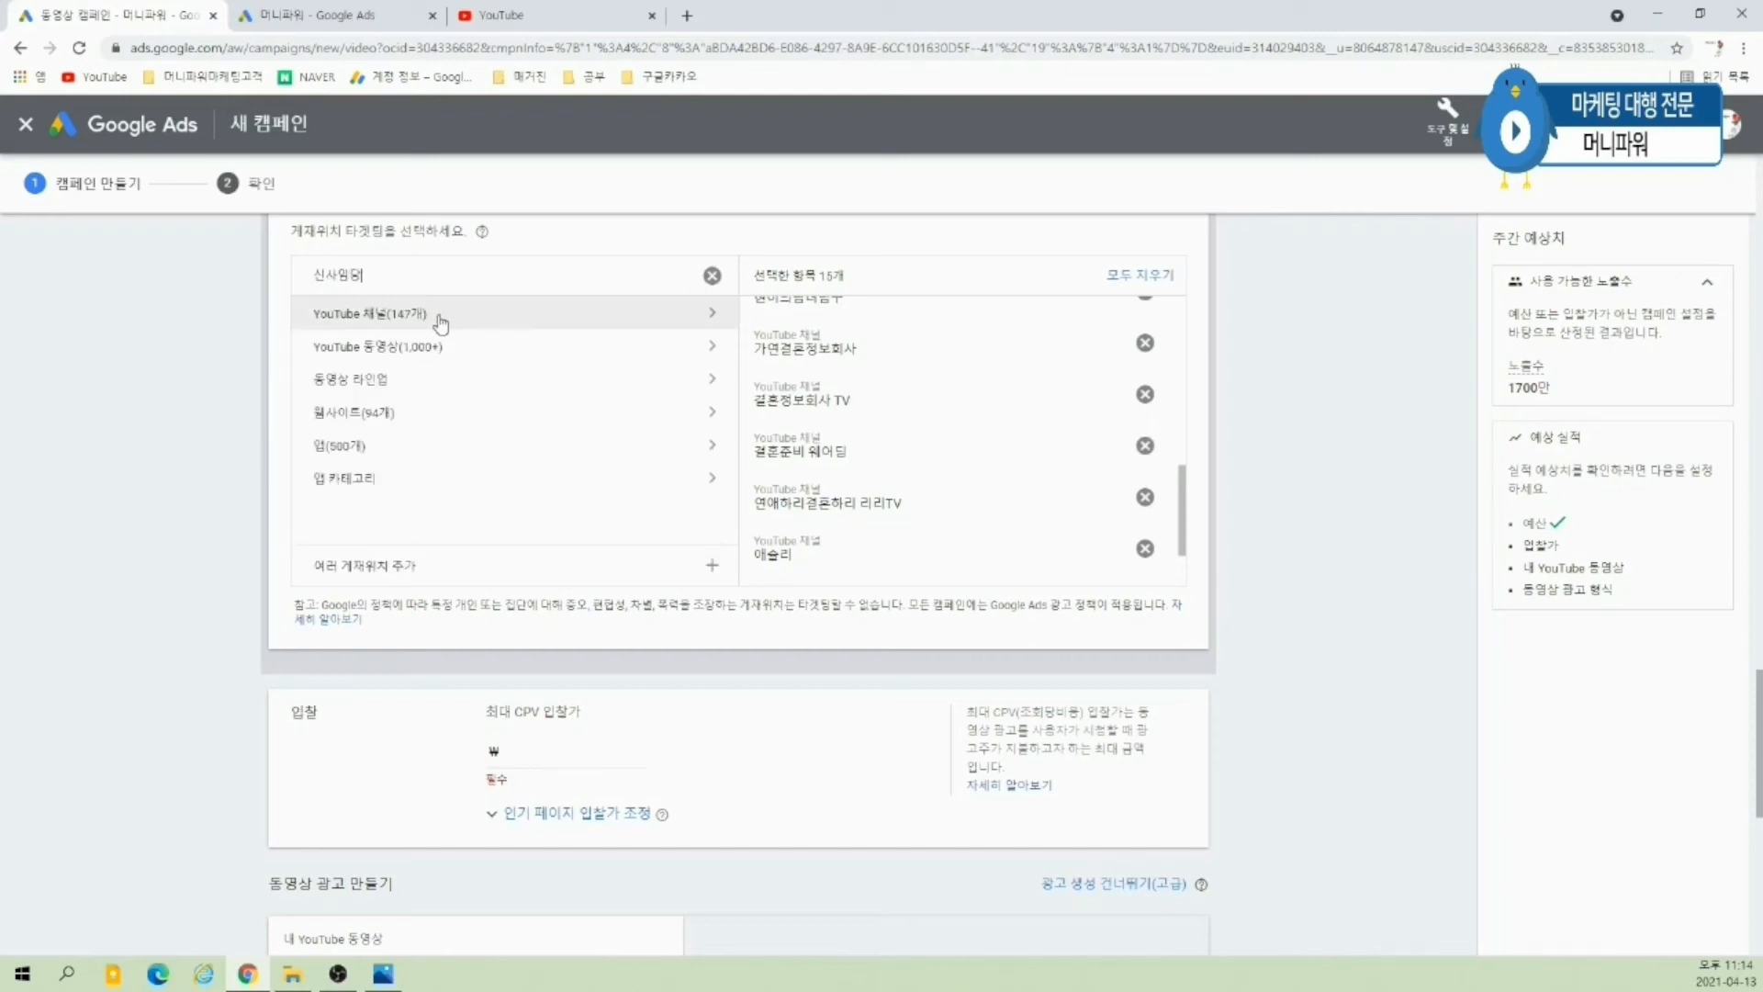
pyautogui.click(440, 317)
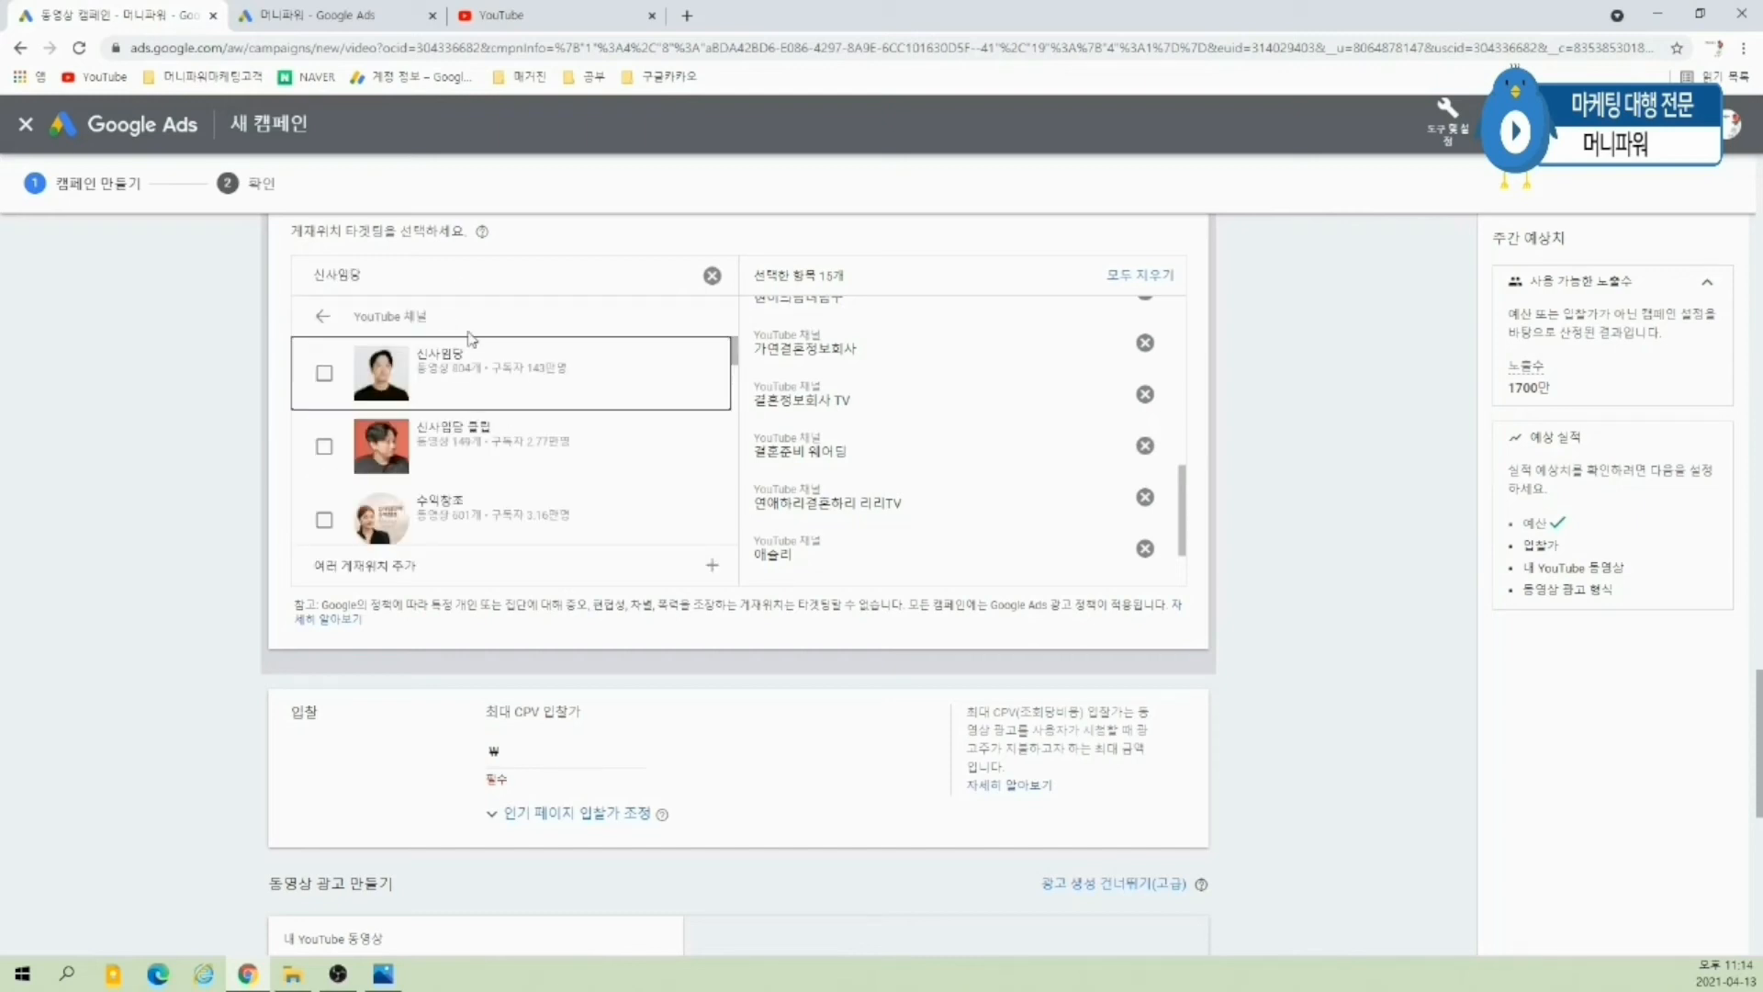
pyautogui.click(323, 377)
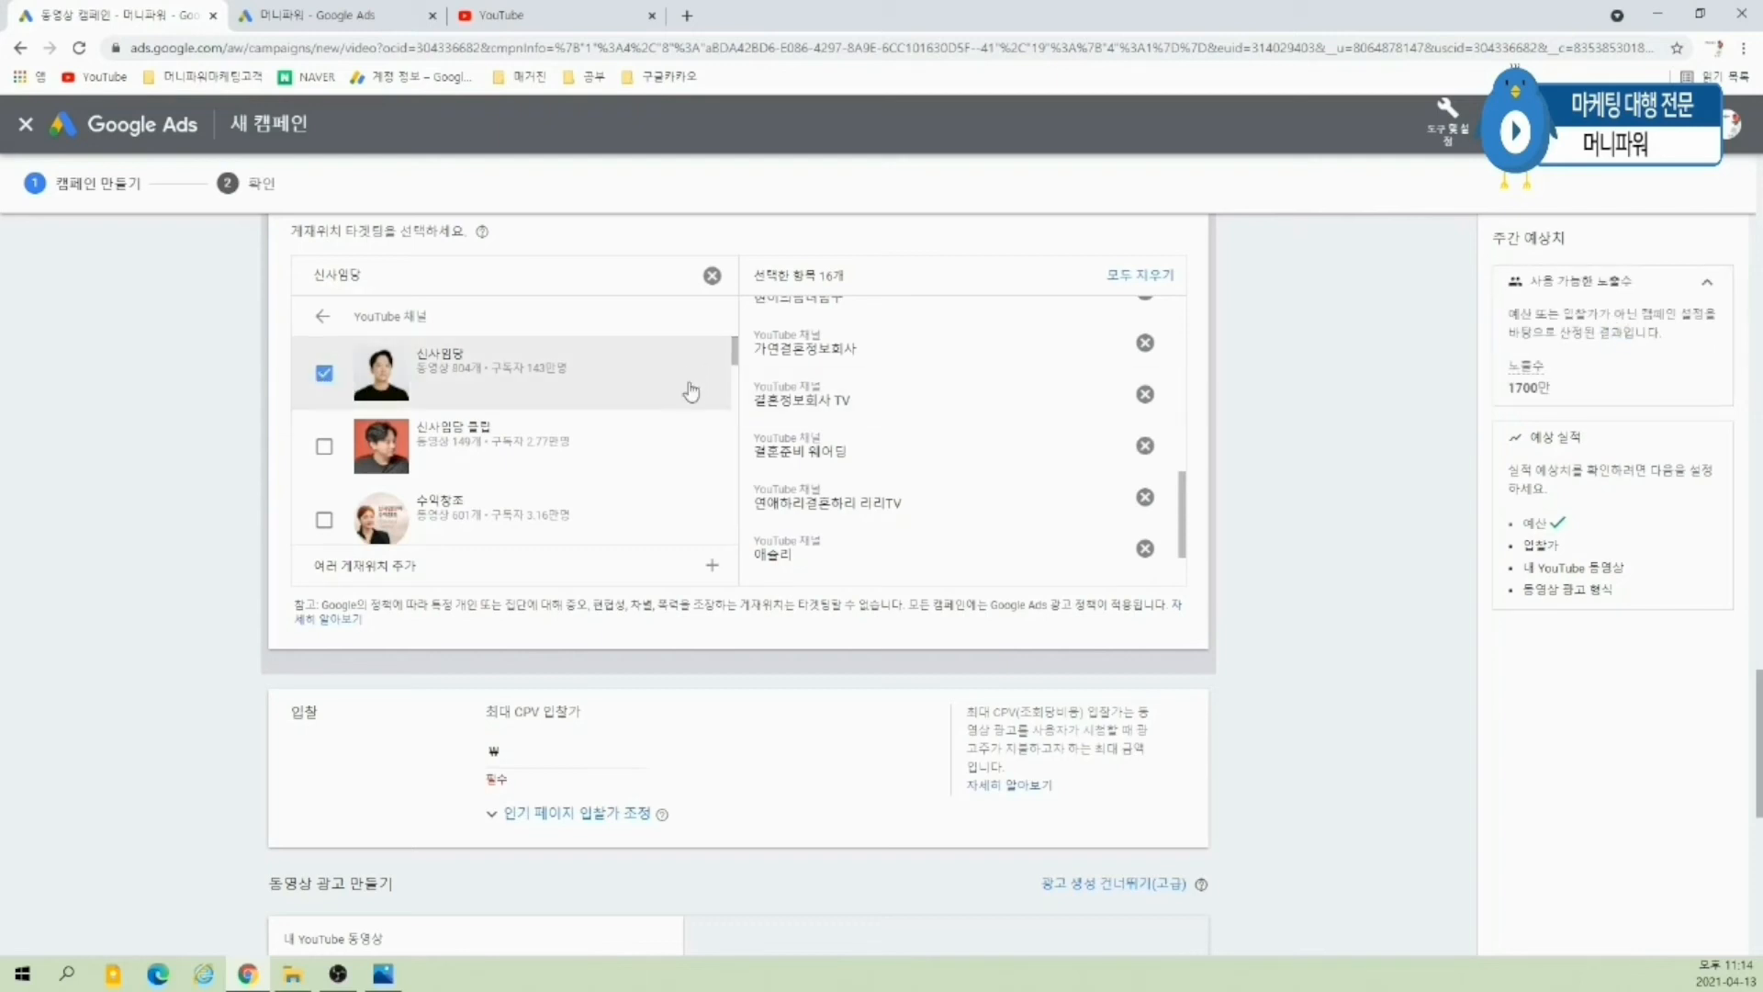
# - Review the selected placements from the start of the list and collapse the placements section (게재위치)
pyautogui.moveTo(1185, 546); pyautogui.dragTo(1189, 354)
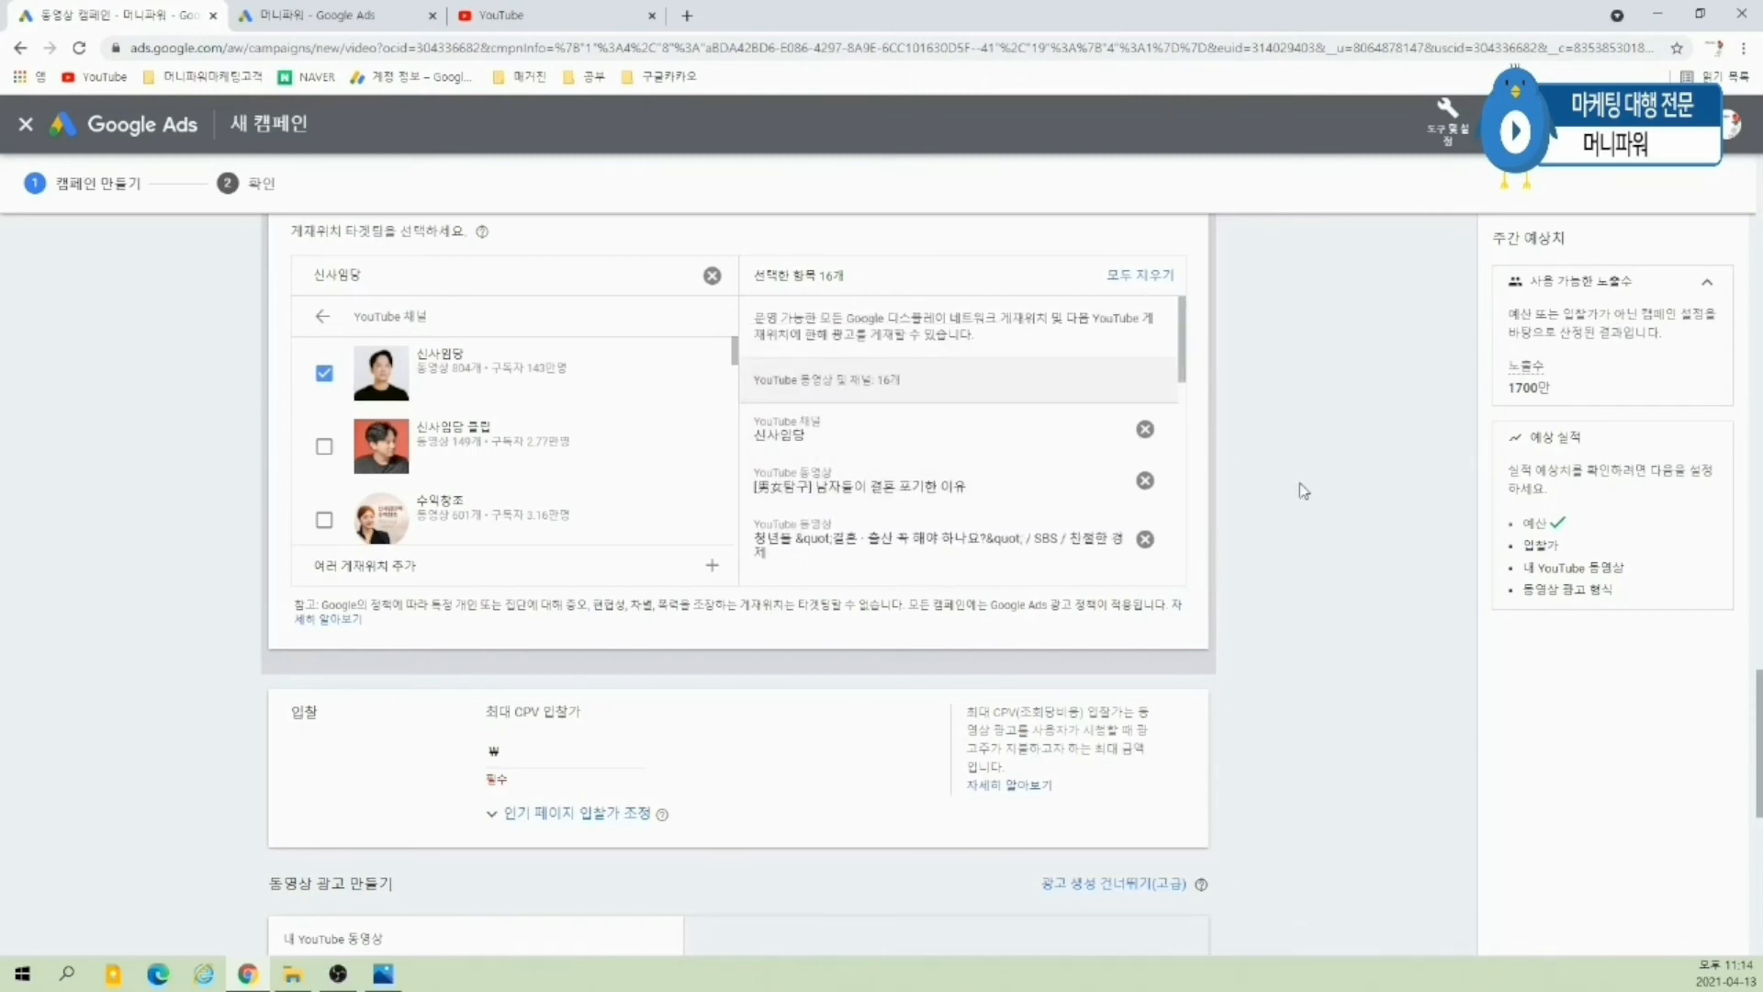
pyautogui.scroll(-1, 1302, 491)
pyautogui.scroll(1, 1302, 492)
pyautogui.scroll(1, 1214, 363)
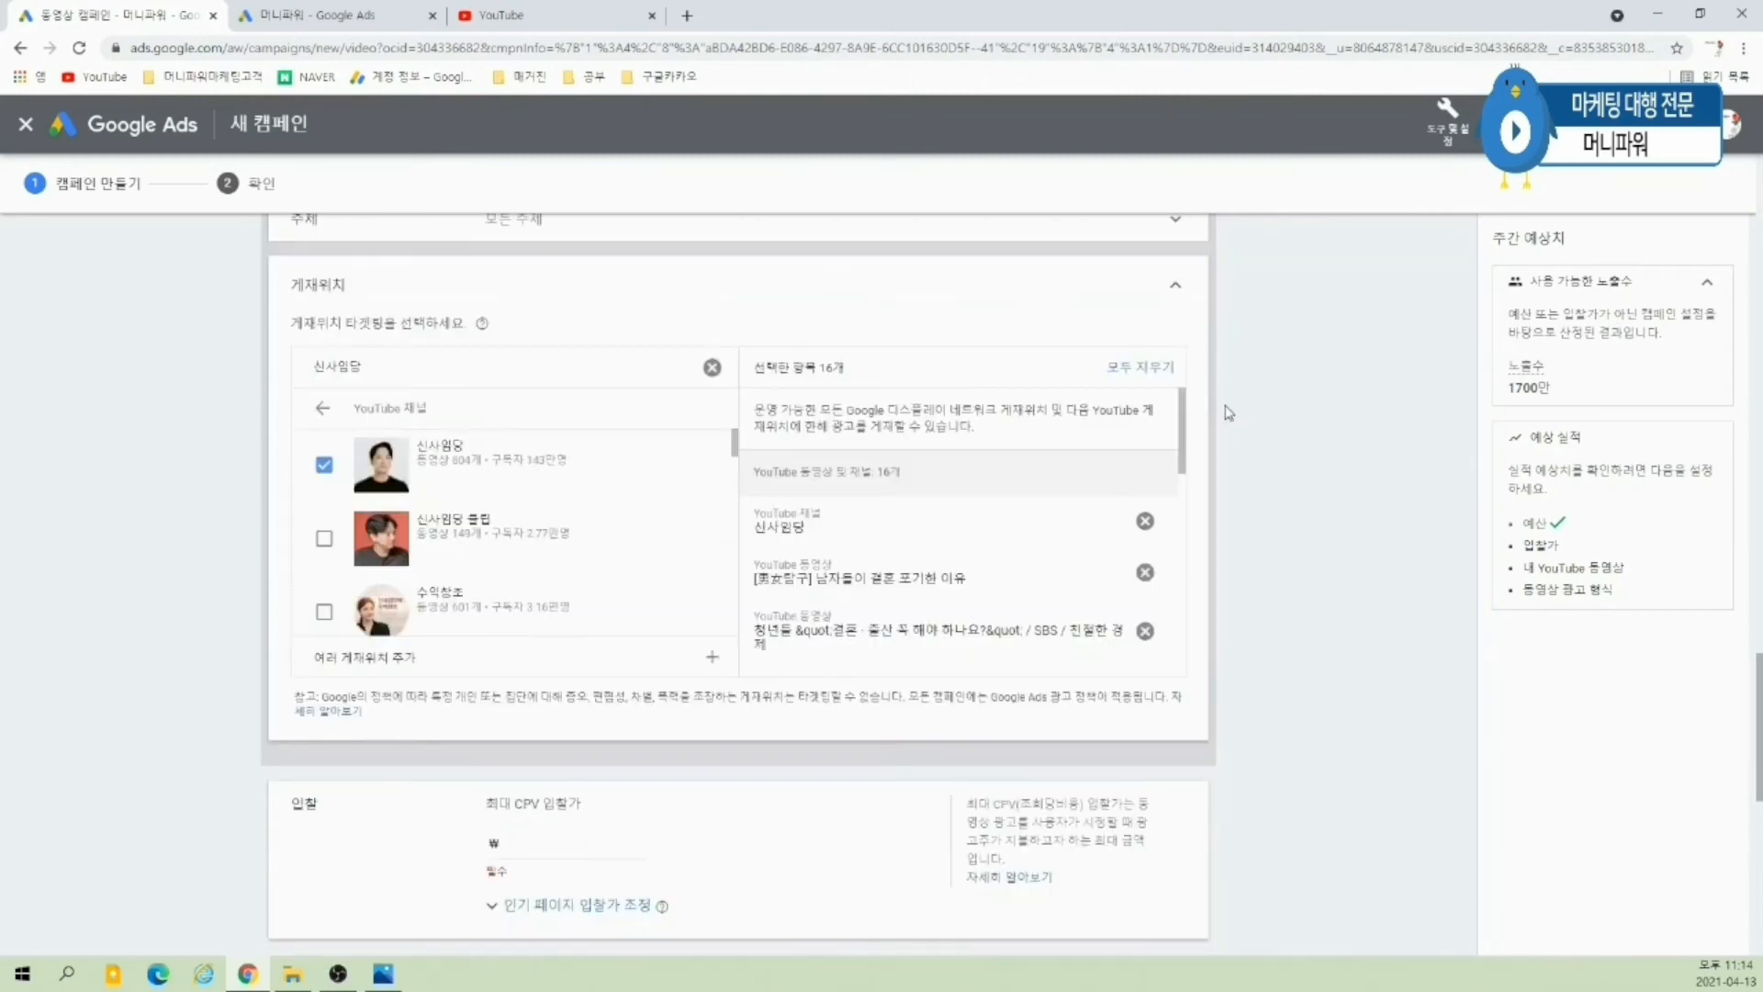
pyautogui.click(1172, 292)
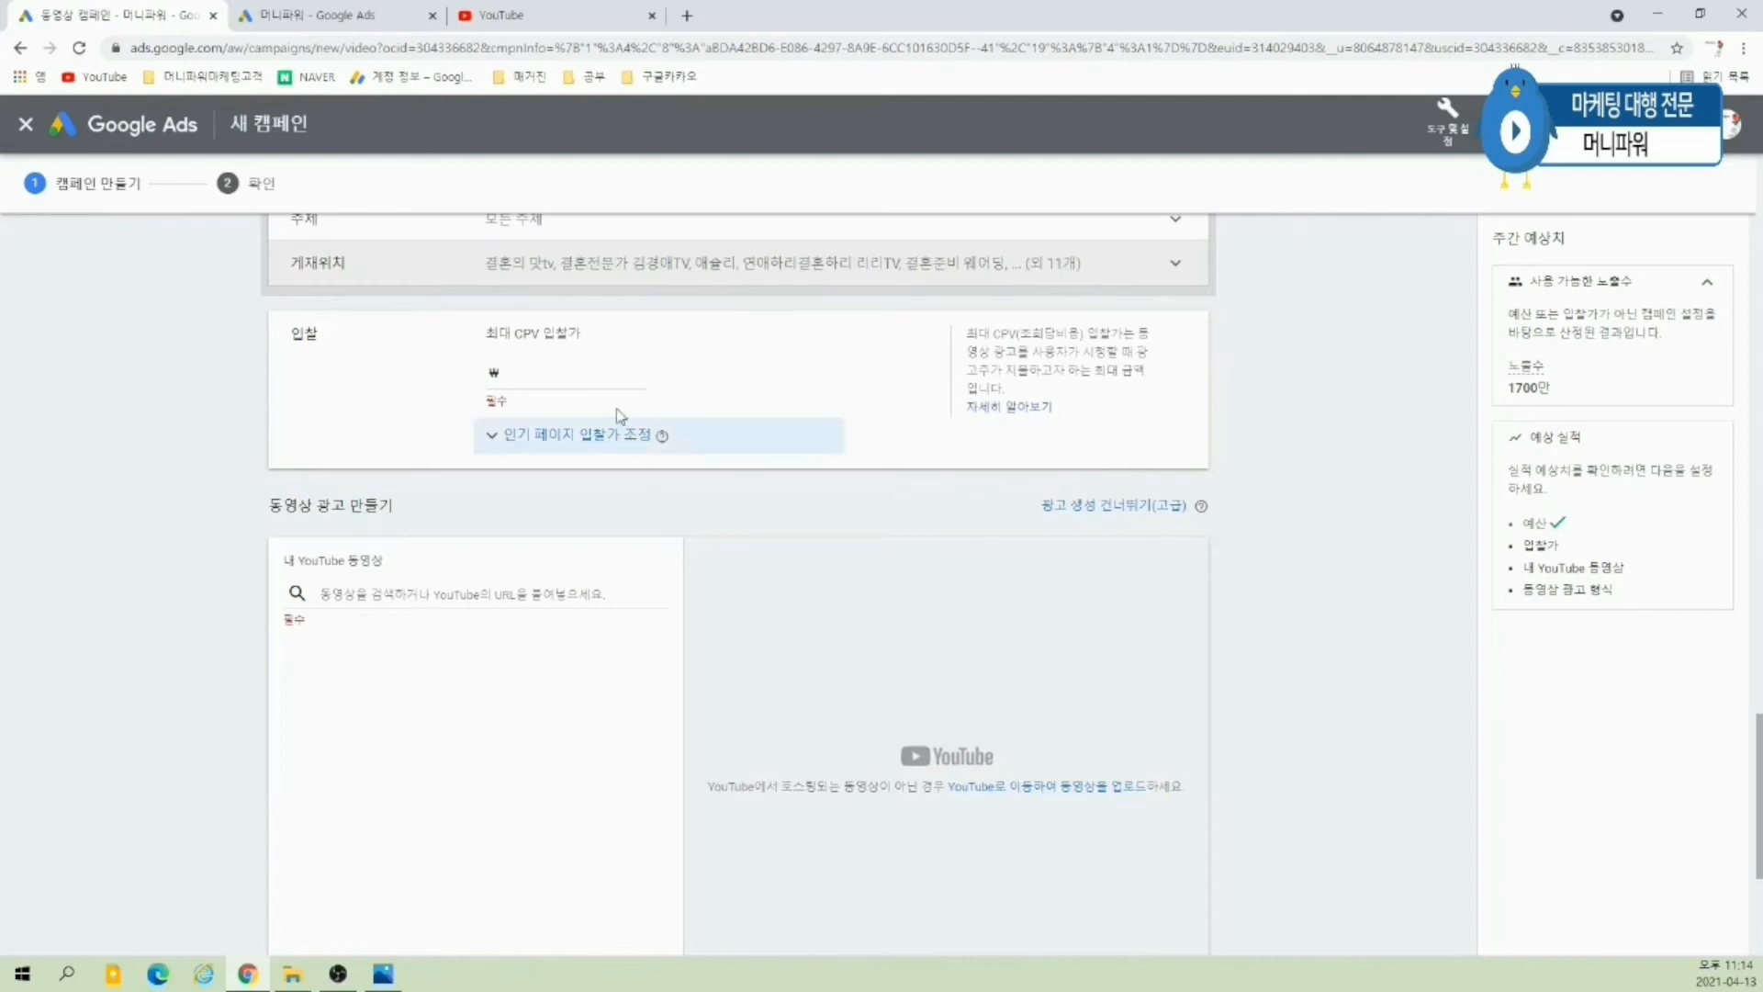
# - Set the maximum CPV bid (최대 CPV 입찰가) to ₩50 and open the popular-page bid adjustment (인기 페이지 입찰가 조정)
pyautogui.click(586, 380)
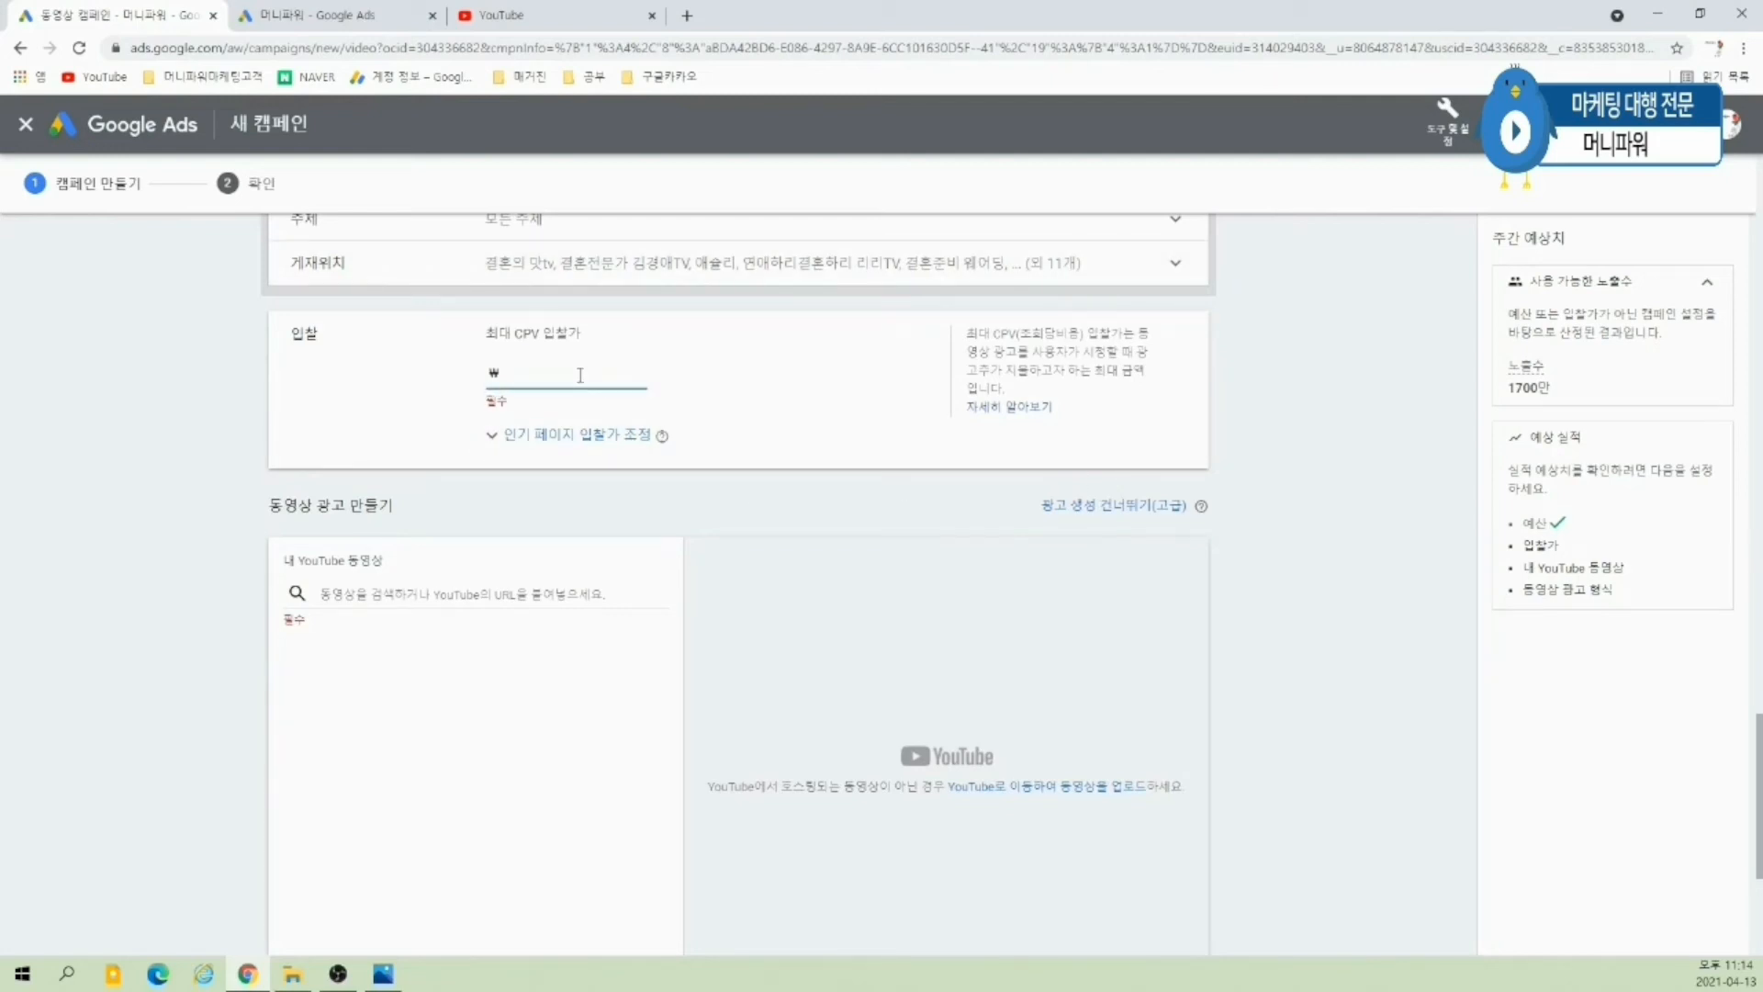
pyautogui.write('50')
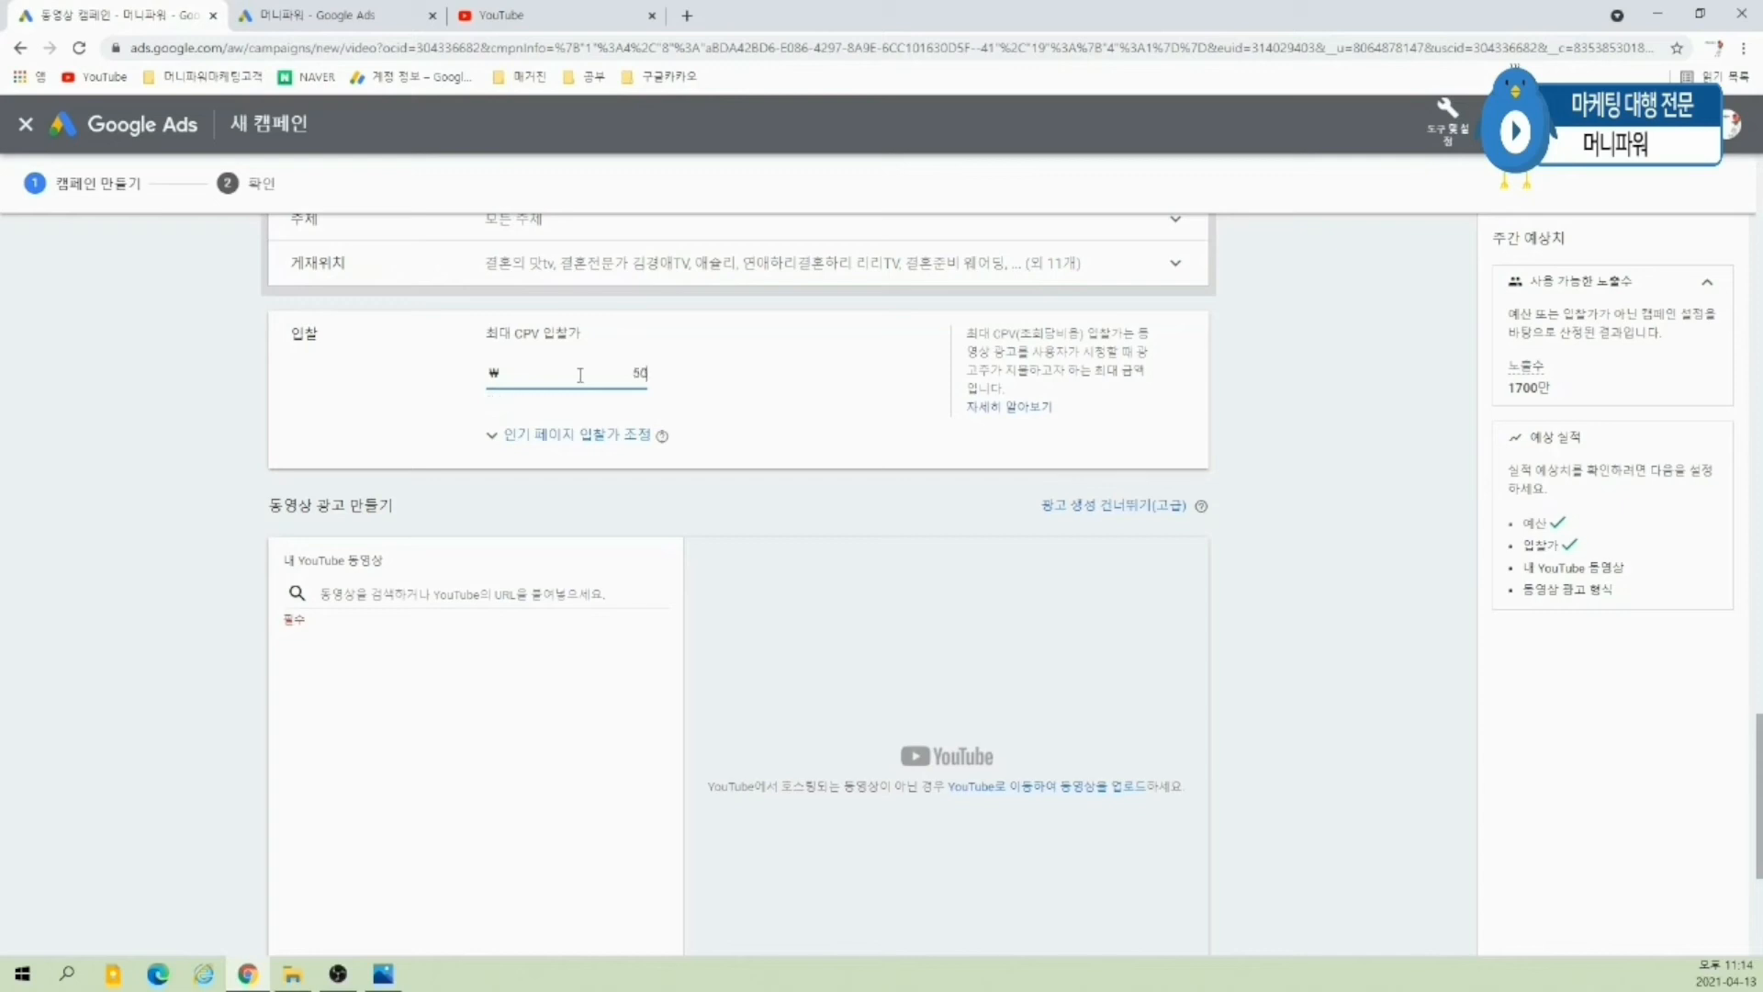
pyautogui.click(791, 439)
pyautogui.click(535, 439)
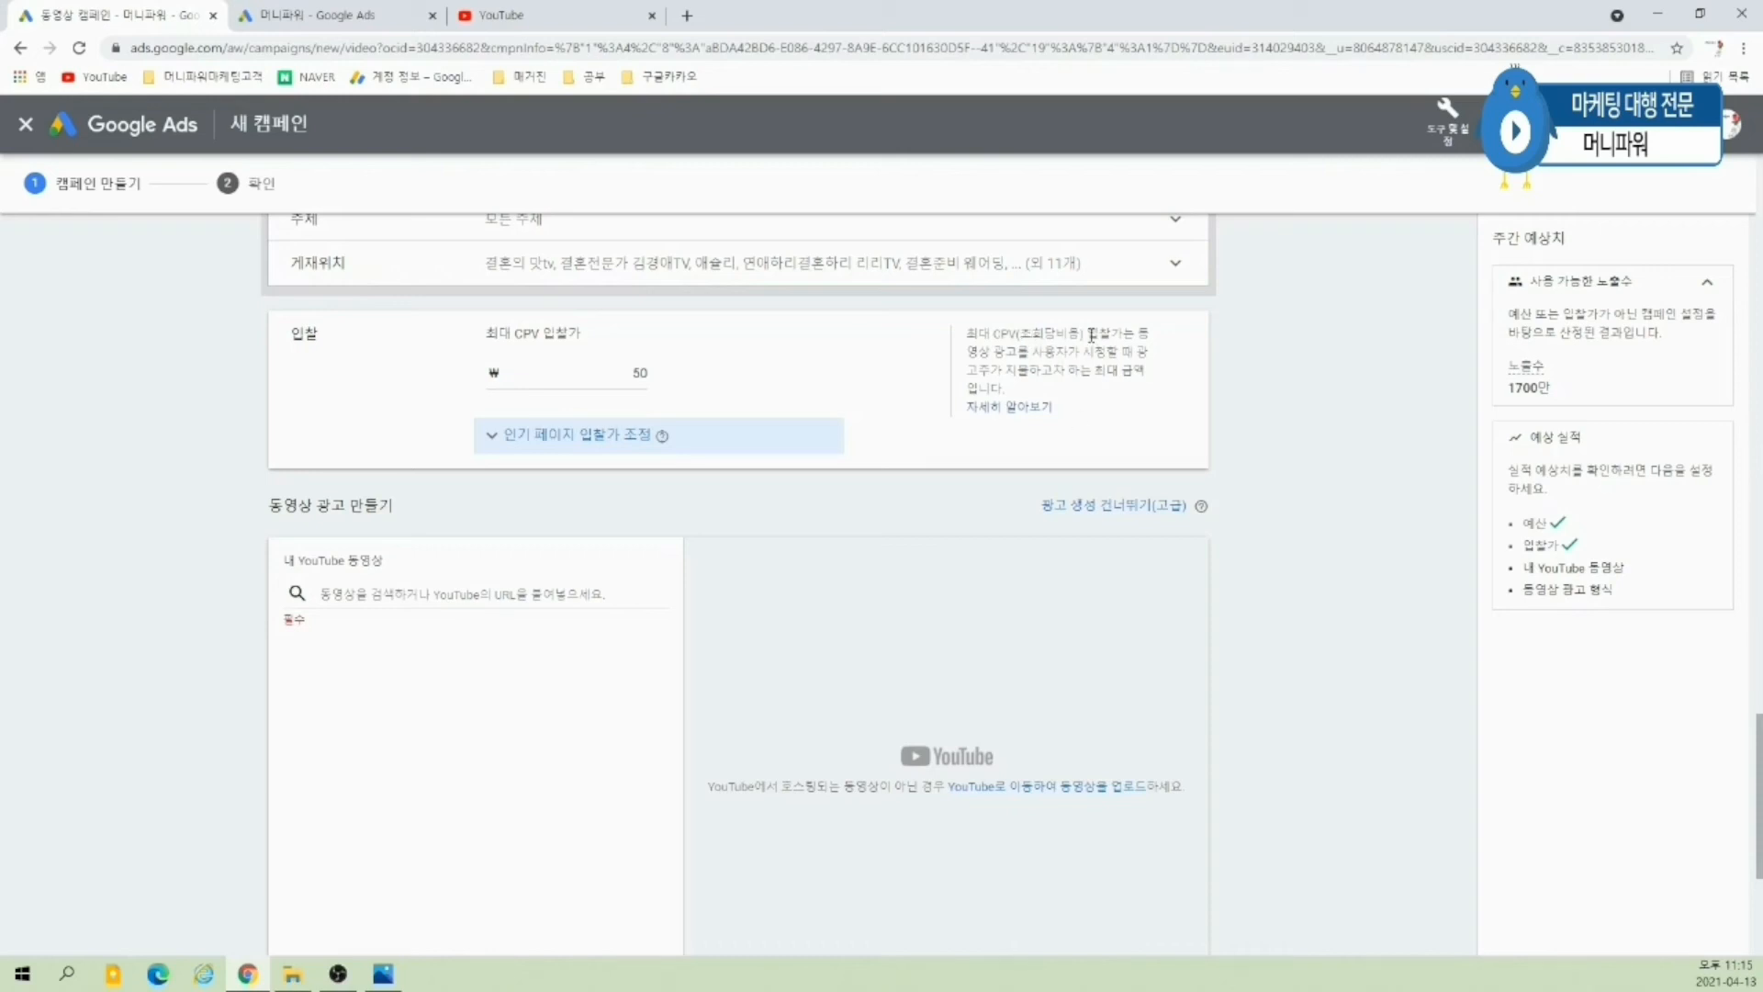
pyautogui.moveTo(968, 352); pyautogui.dragTo(1137, 399)
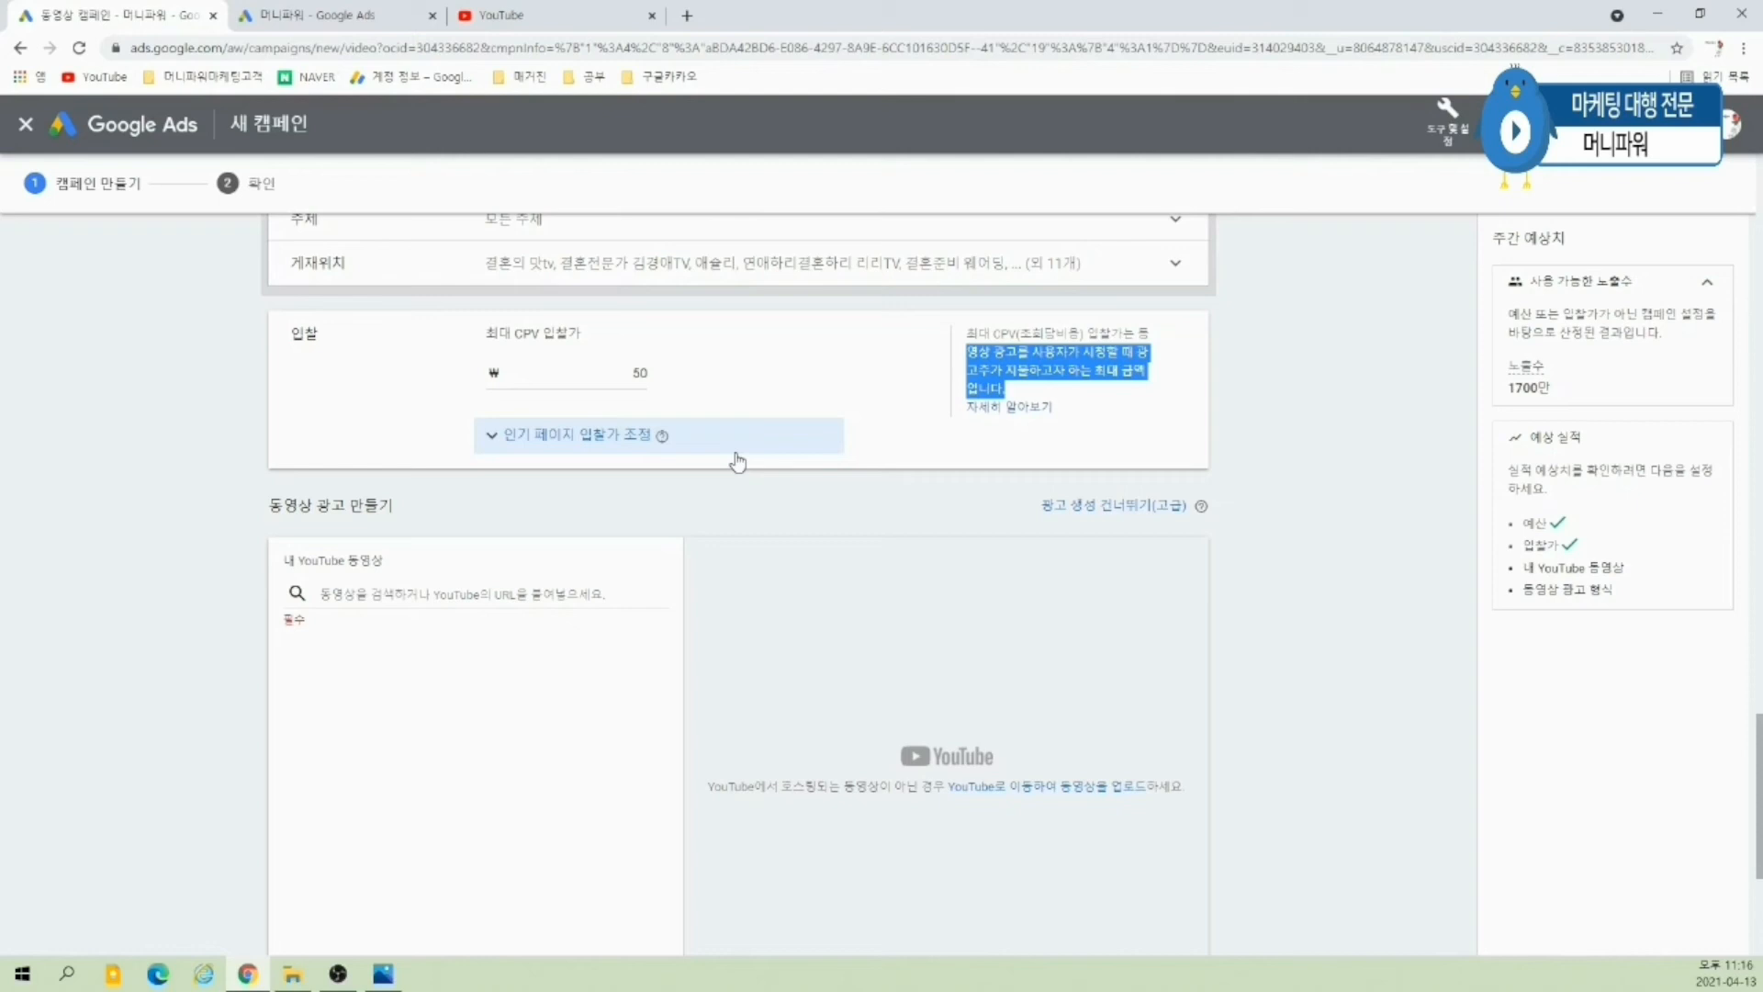
pyautogui.click(579, 433)
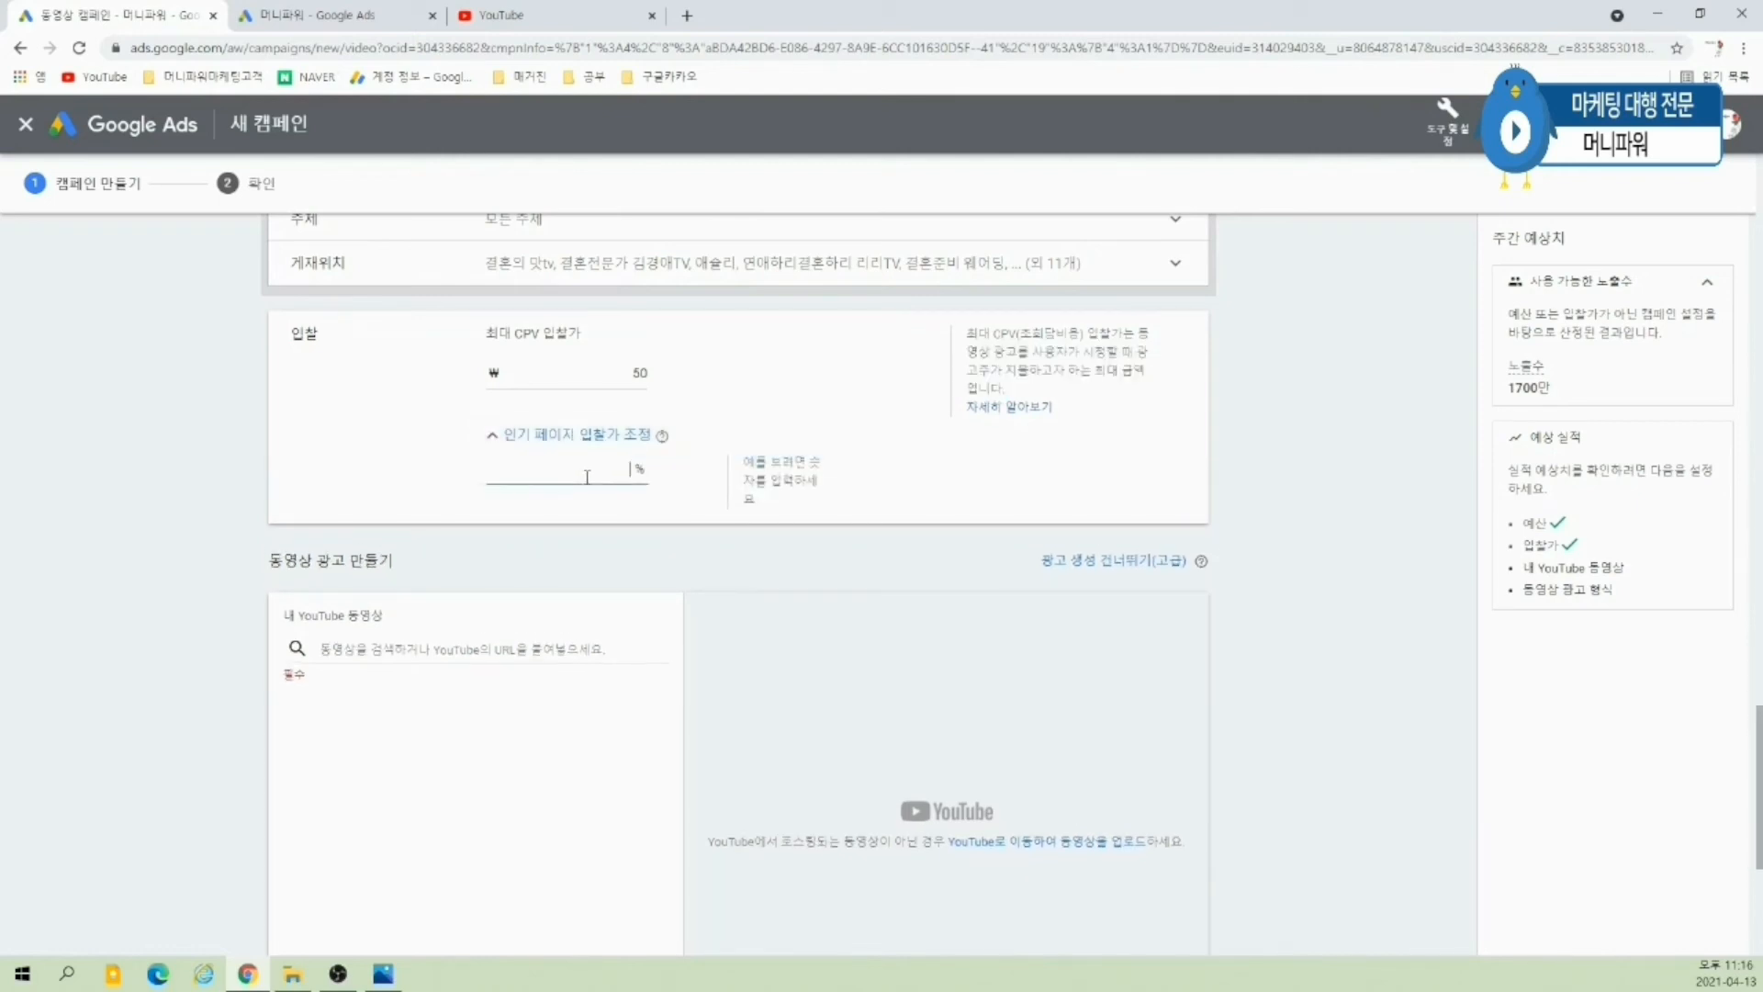
# - Try popular-page bid adjustments (인기 페이지 입찰가 조정) of 100% and 50%, and clear the adjustment value
pyautogui.write('100')
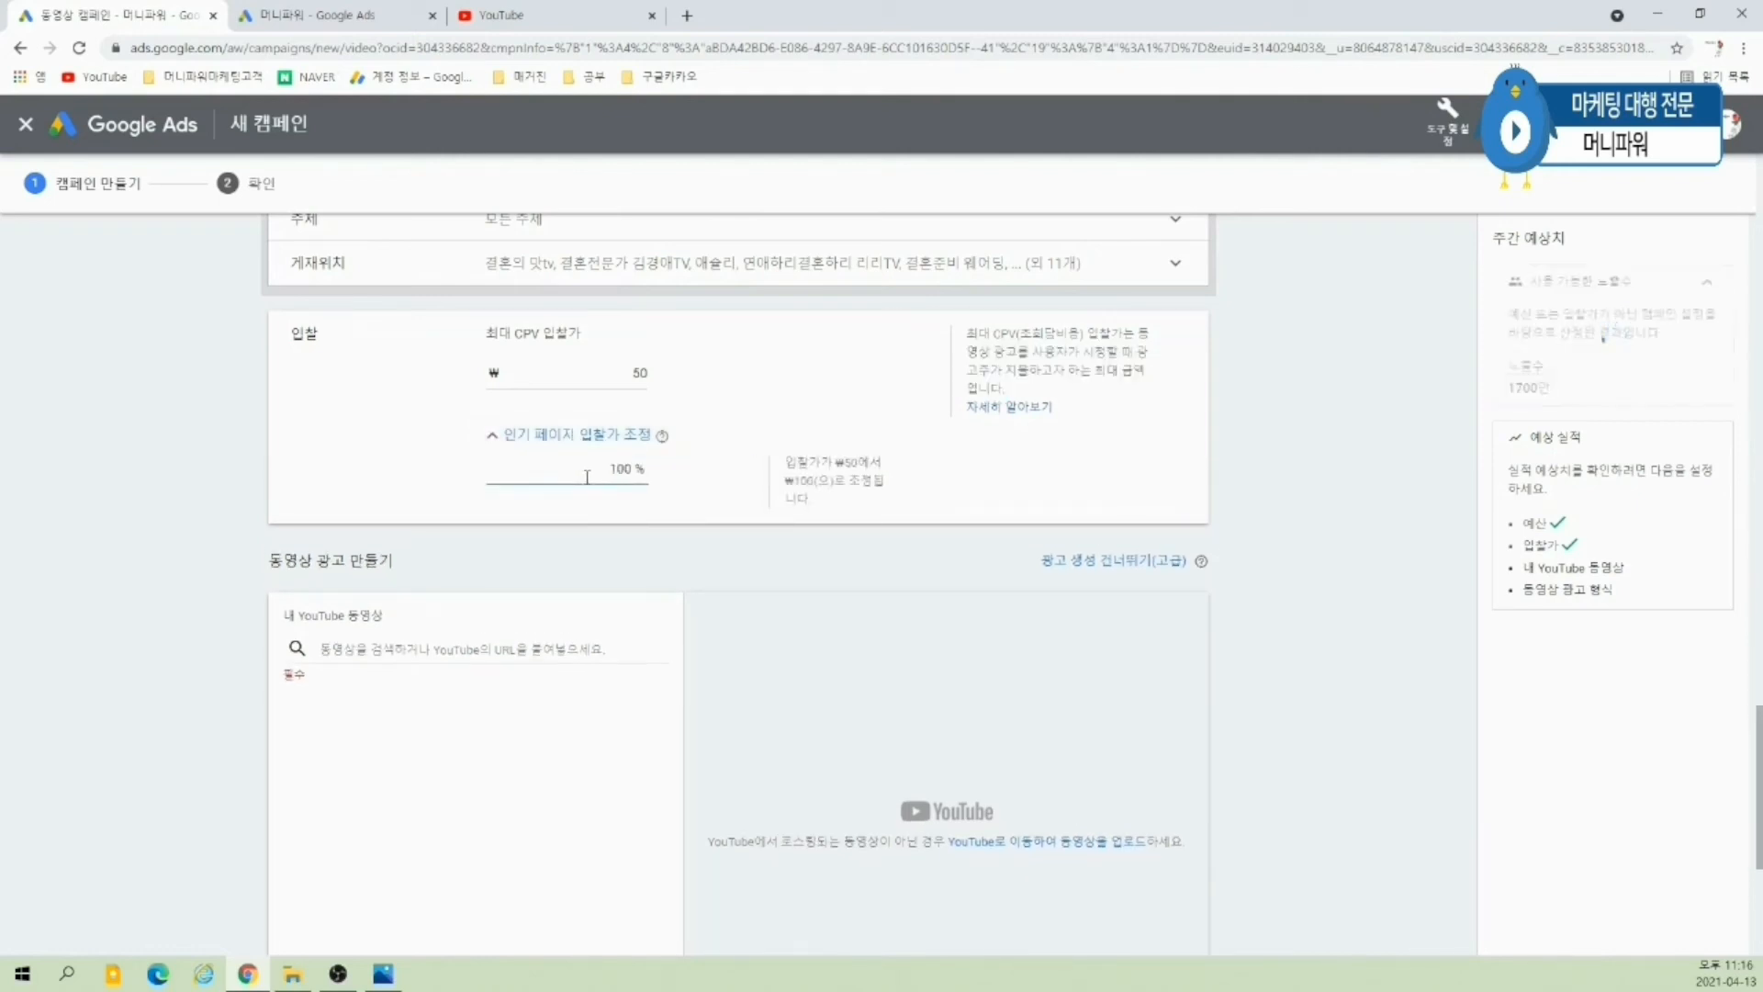
pyautogui.moveTo(608, 469); pyautogui.dragTo(704, 477)
pyautogui.write('50')
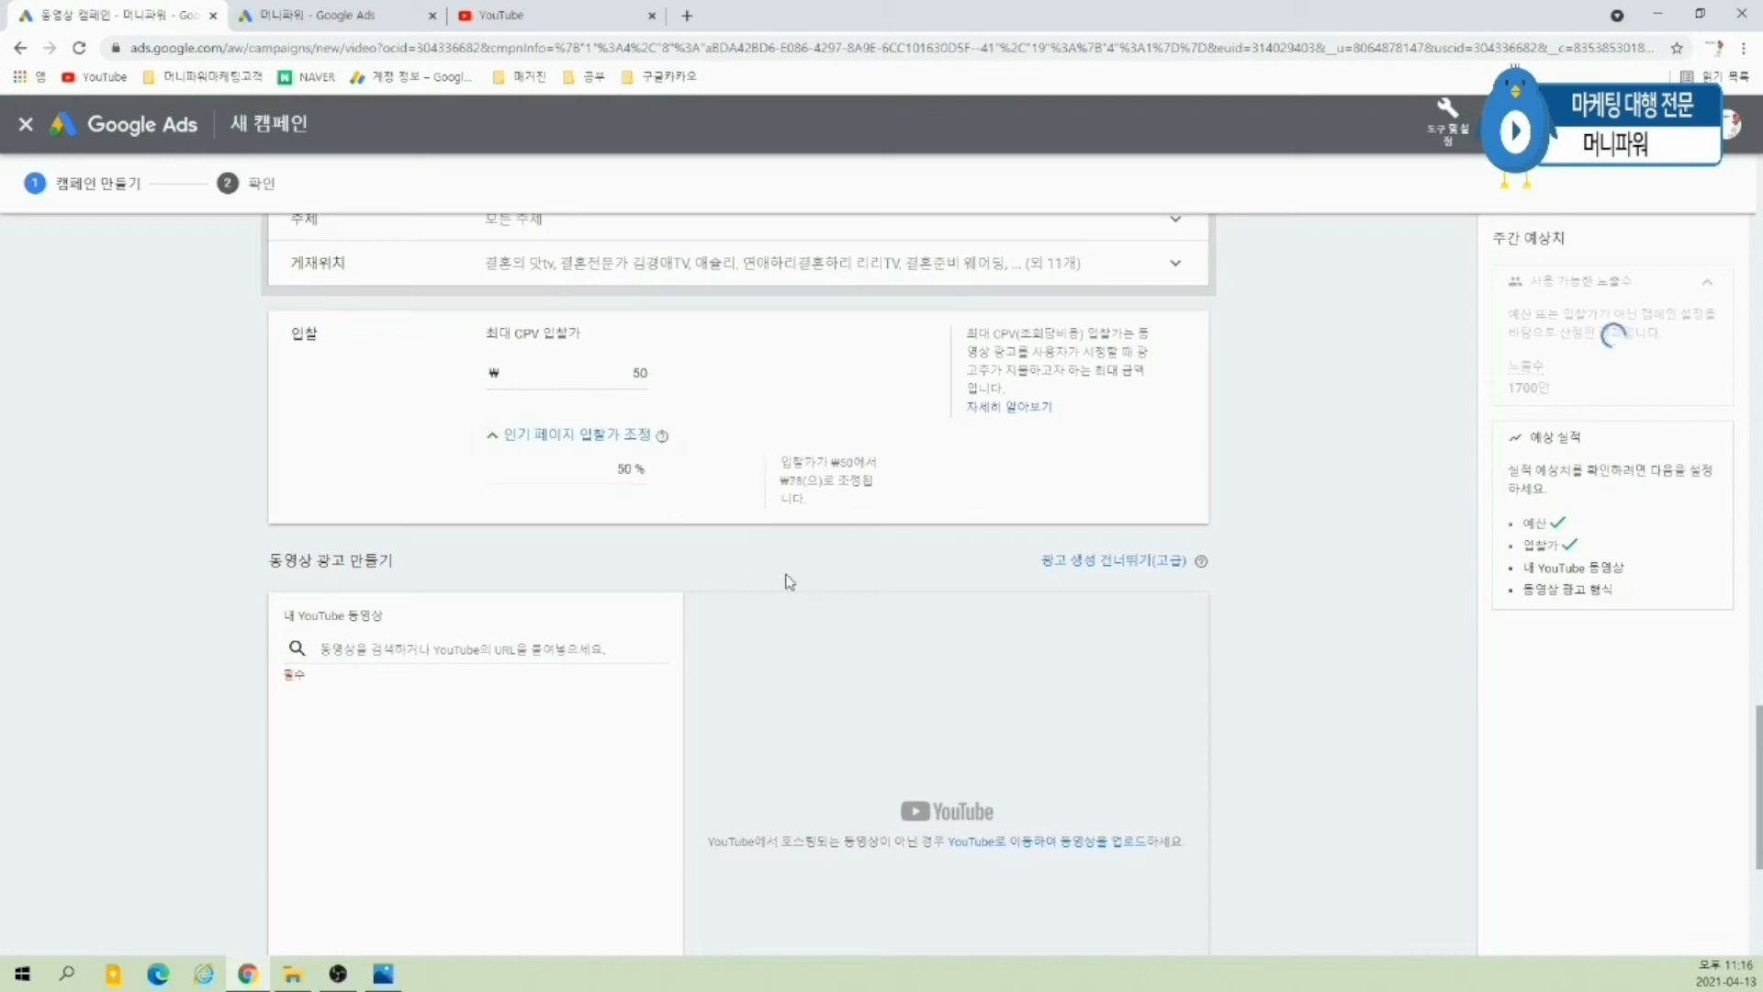
pyautogui.moveTo(602, 469); pyautogui.dragTo(692, 486)
pyautogui.press('BackSpace')
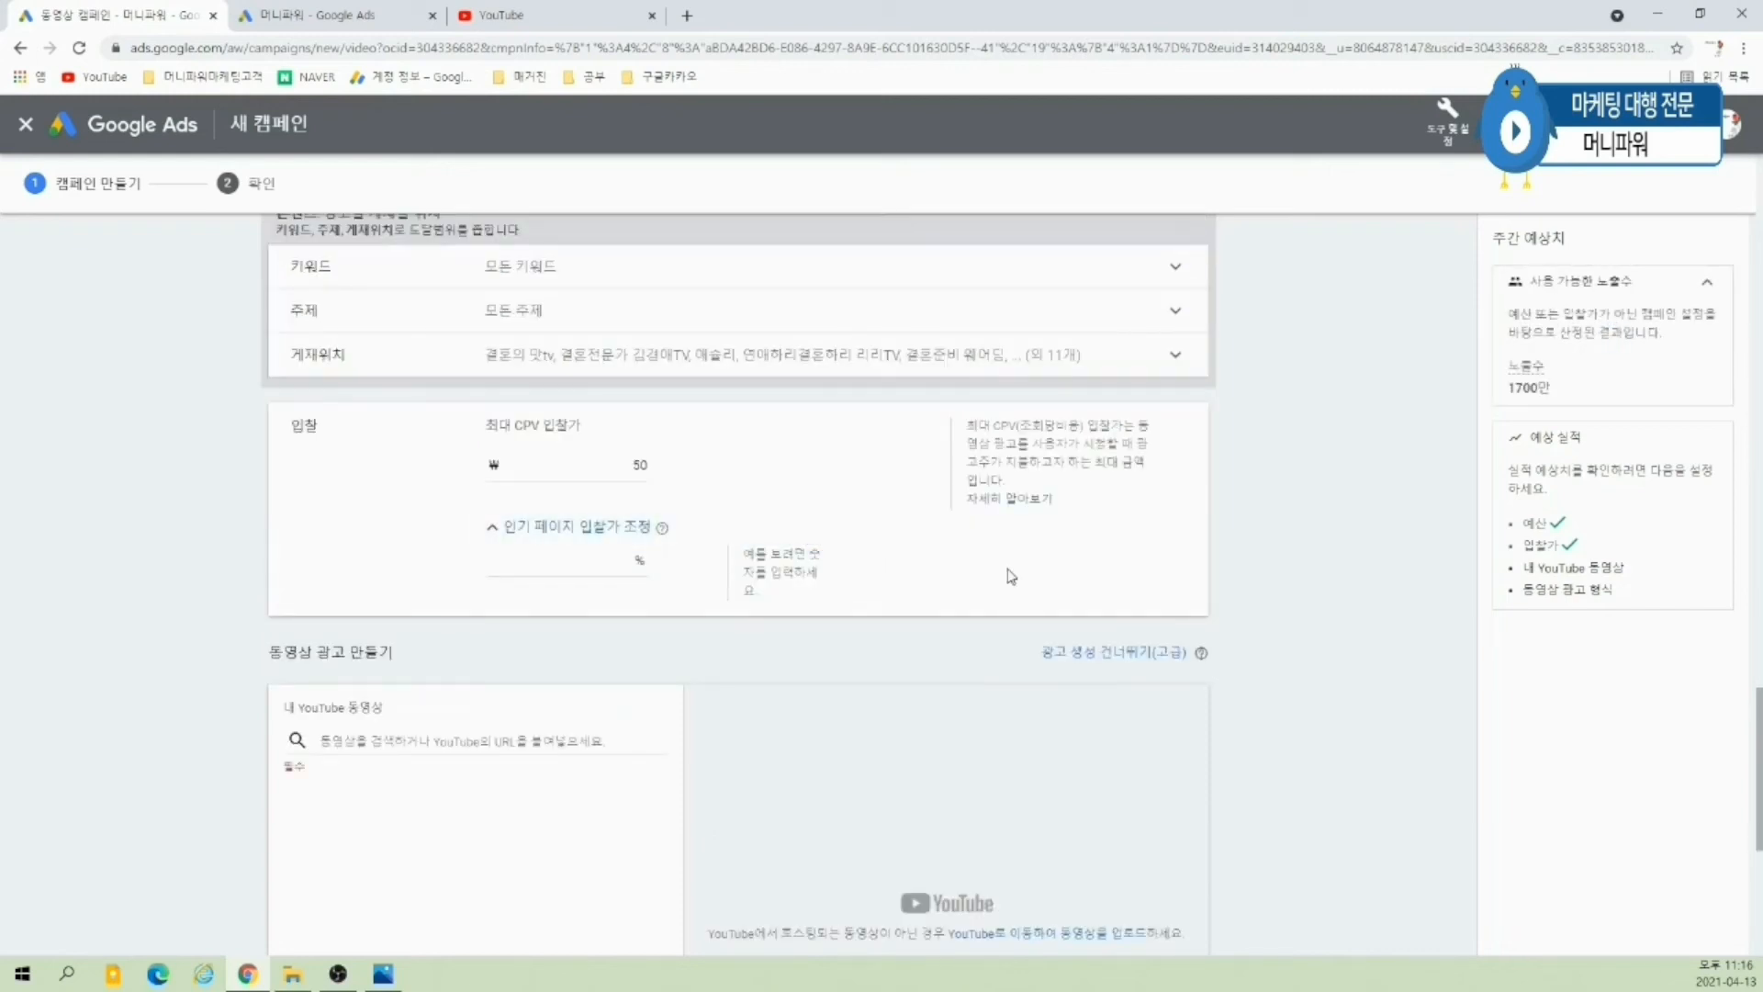
# - Switch to YouTube and open YouTube Studio (YouTube 스튜디오) for the signed-in channel
pyautogui.scroll(-1, 1004, 551)
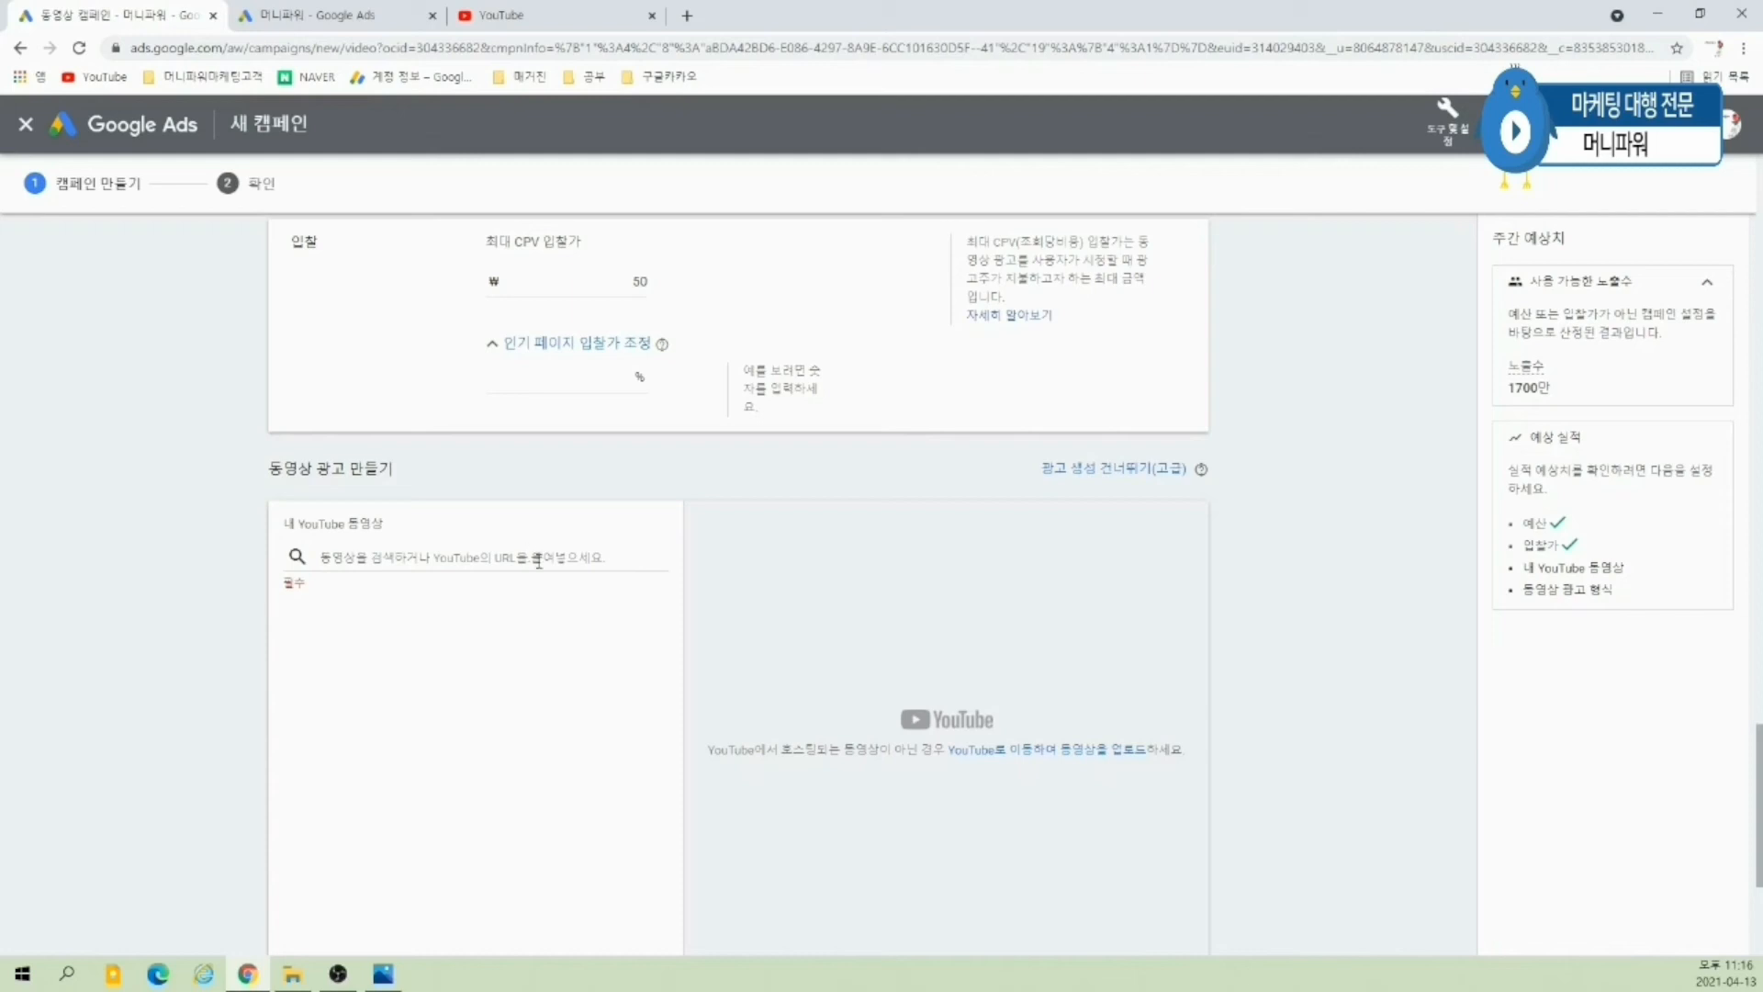
pyautogui.click(689, 16)
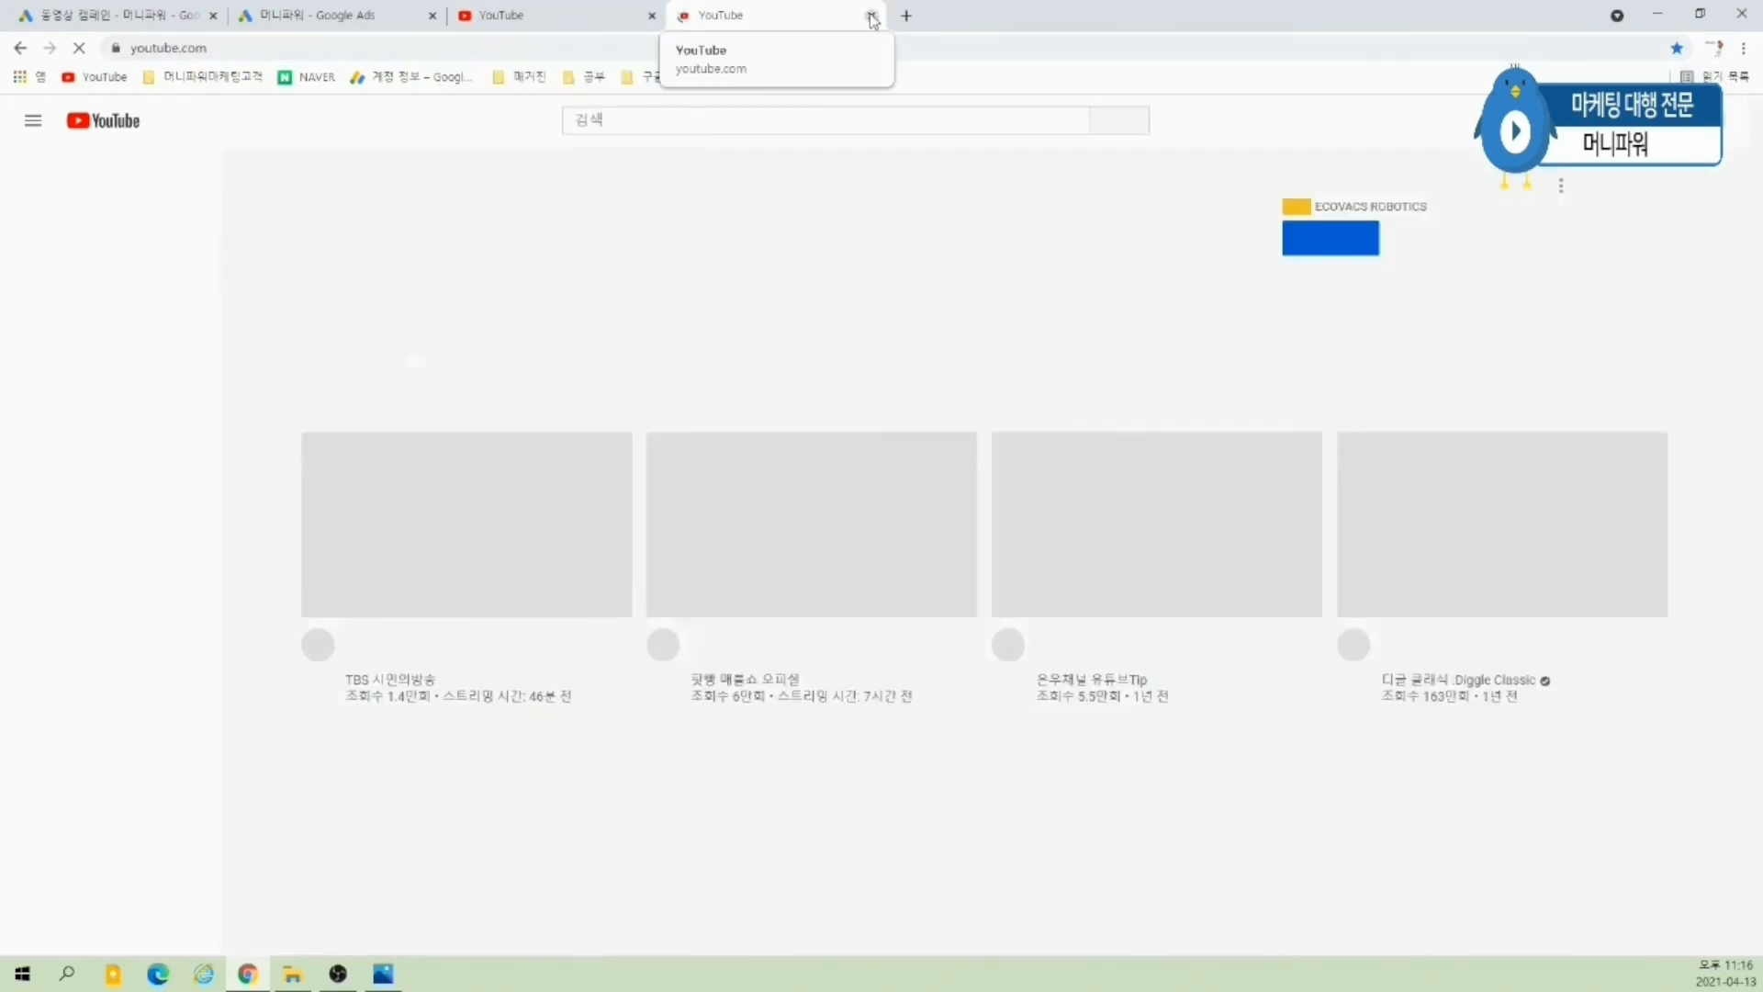
pyautogui.click(871, 18)
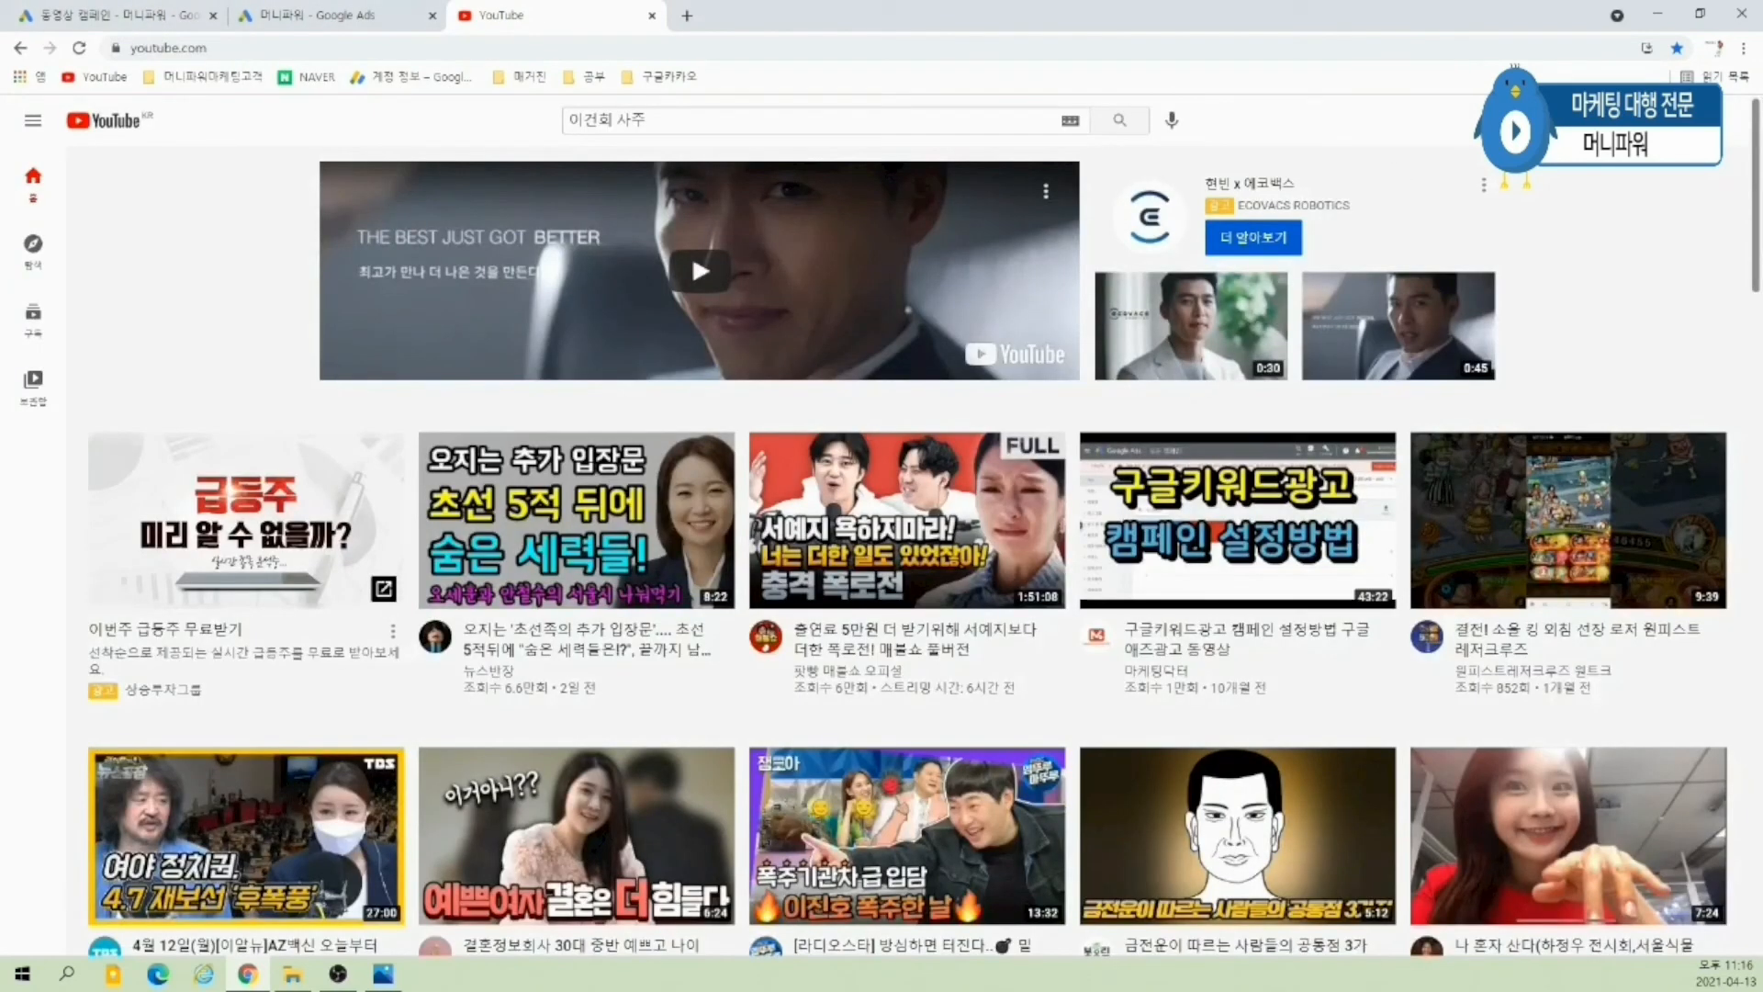
pyautogui.click(1710, 120)
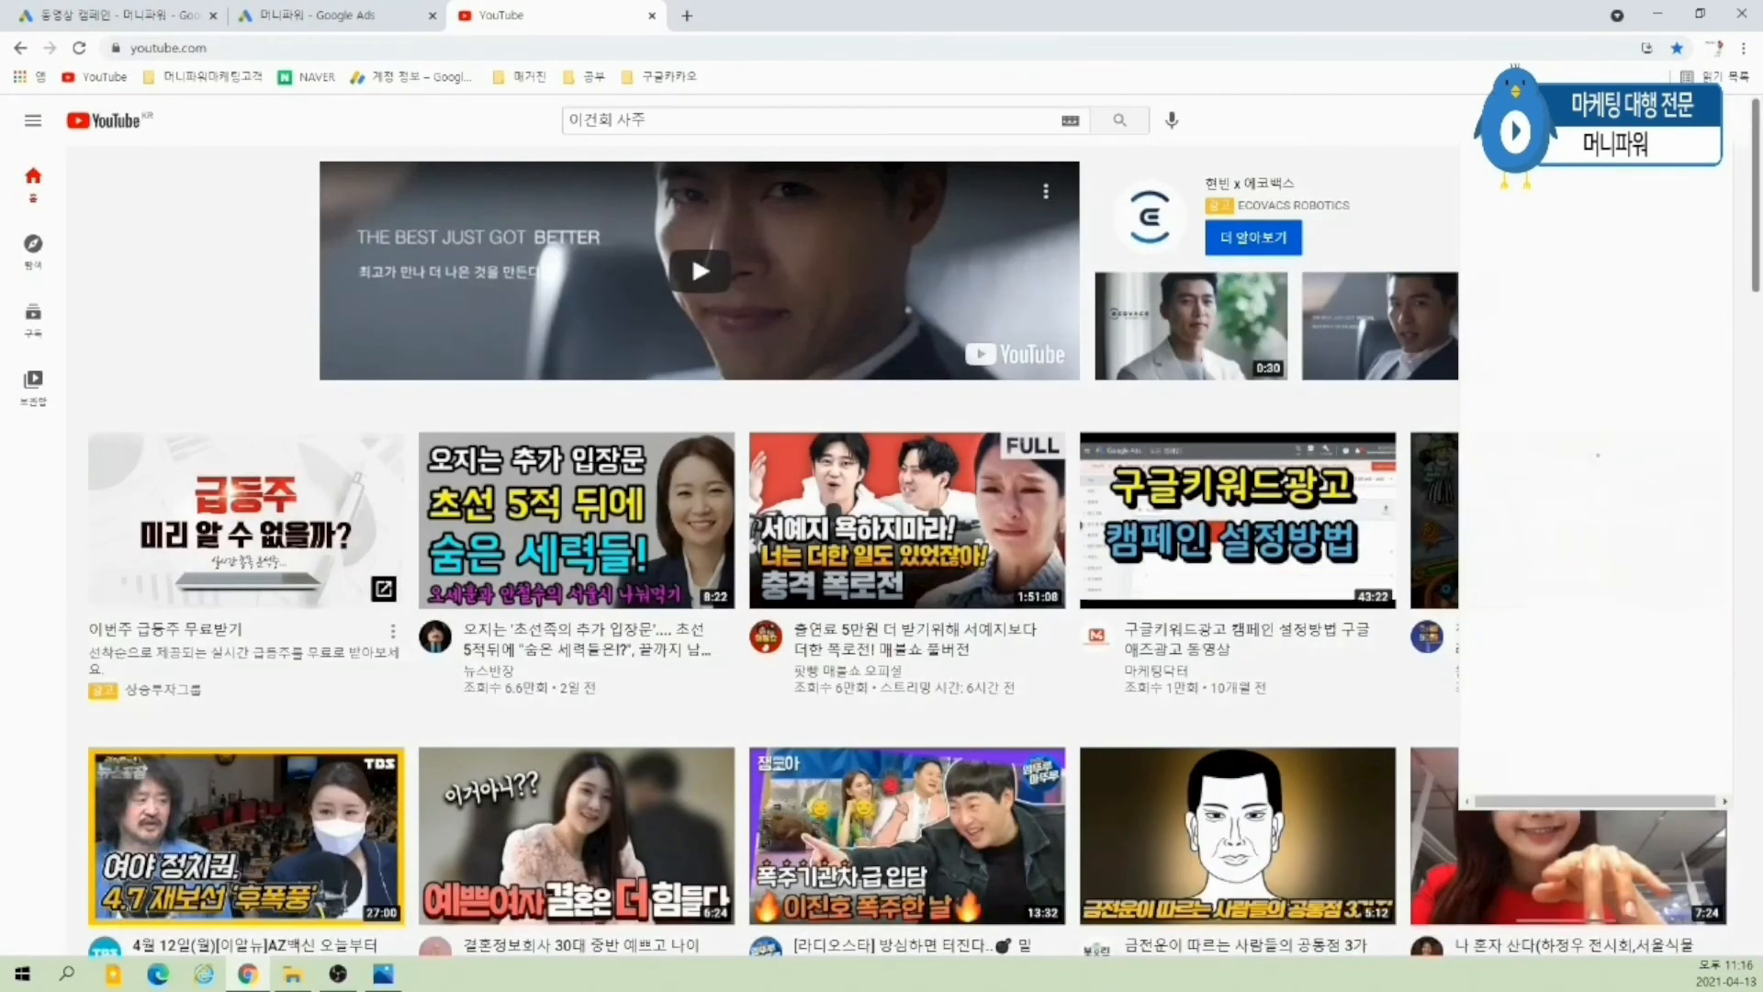
pyautogui.click(1616, 317)
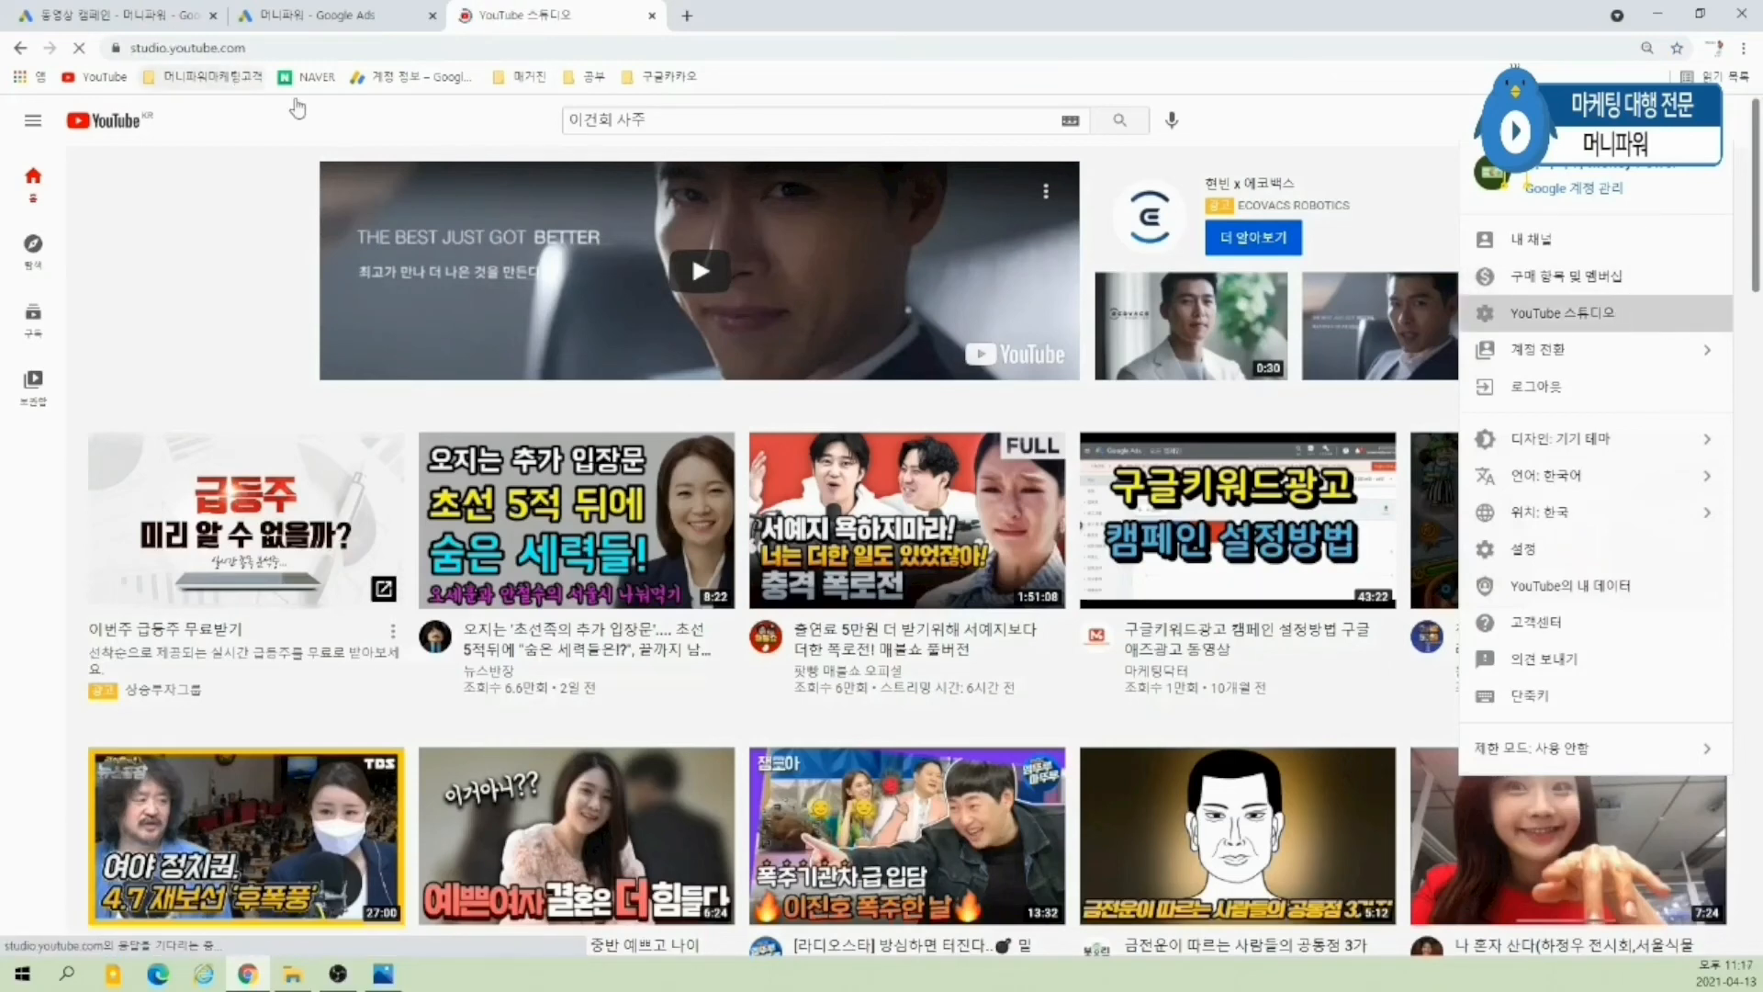
pyautogui.click(119, 15)
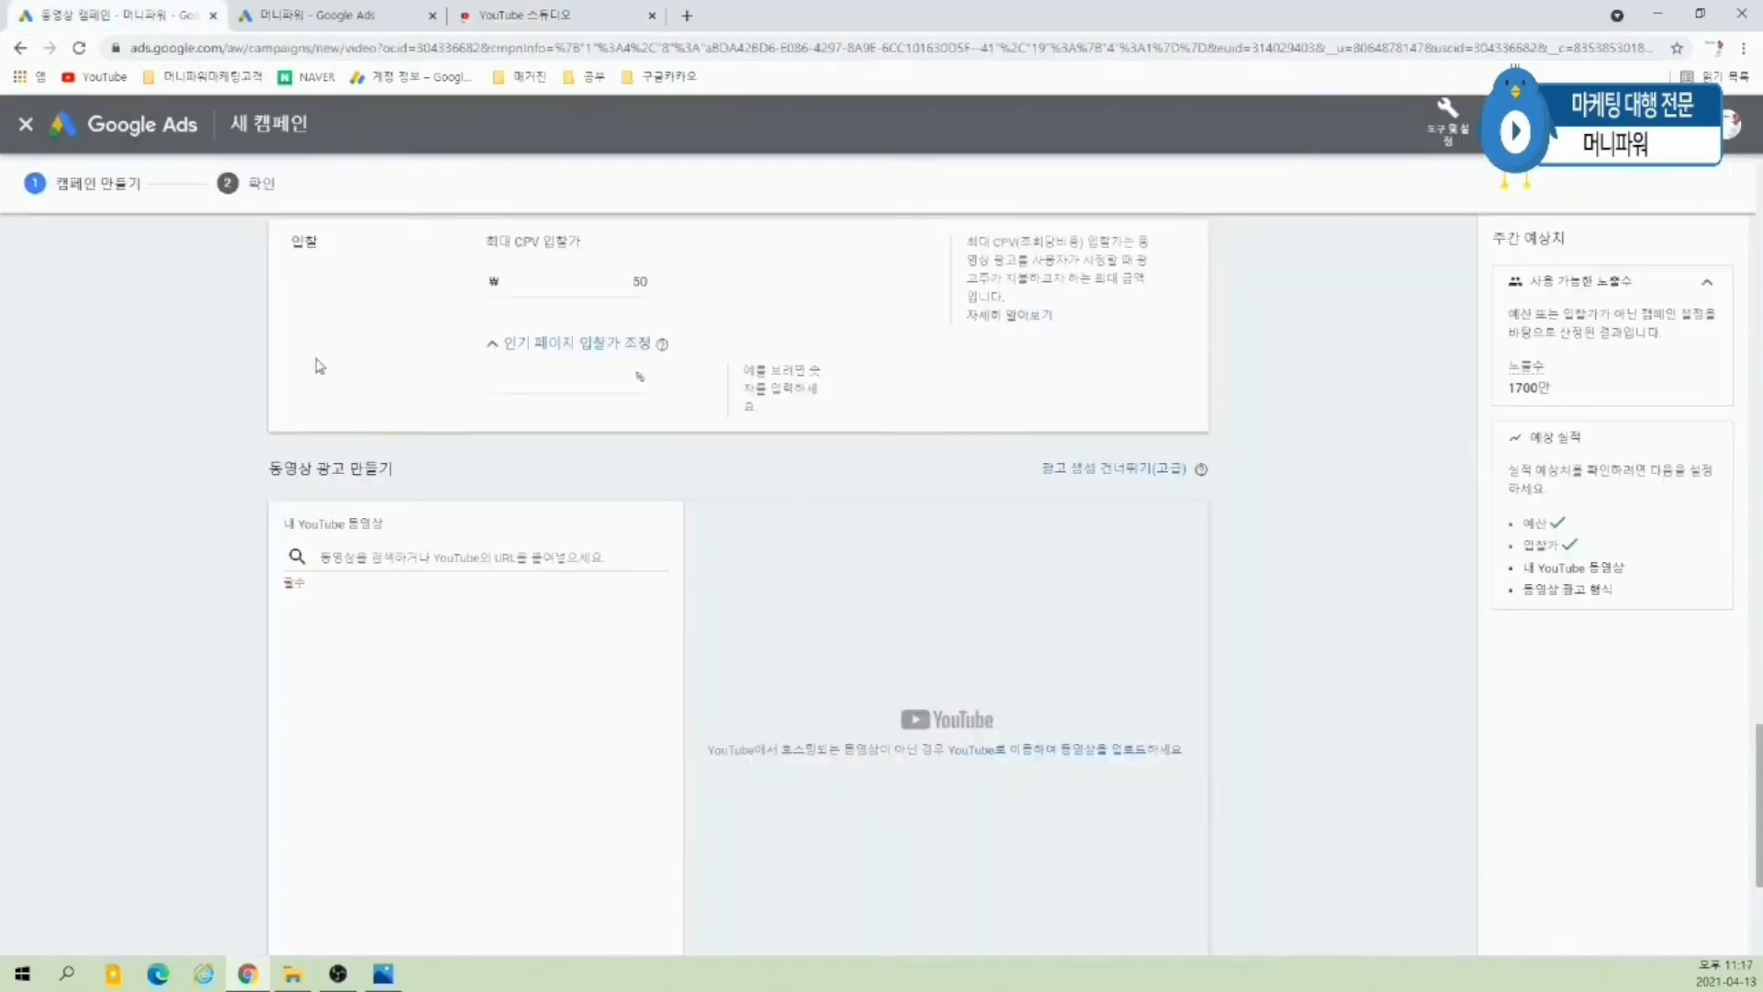
pyautogui.click(454, 560)
pyautogui.write('https://ads.google.com/')
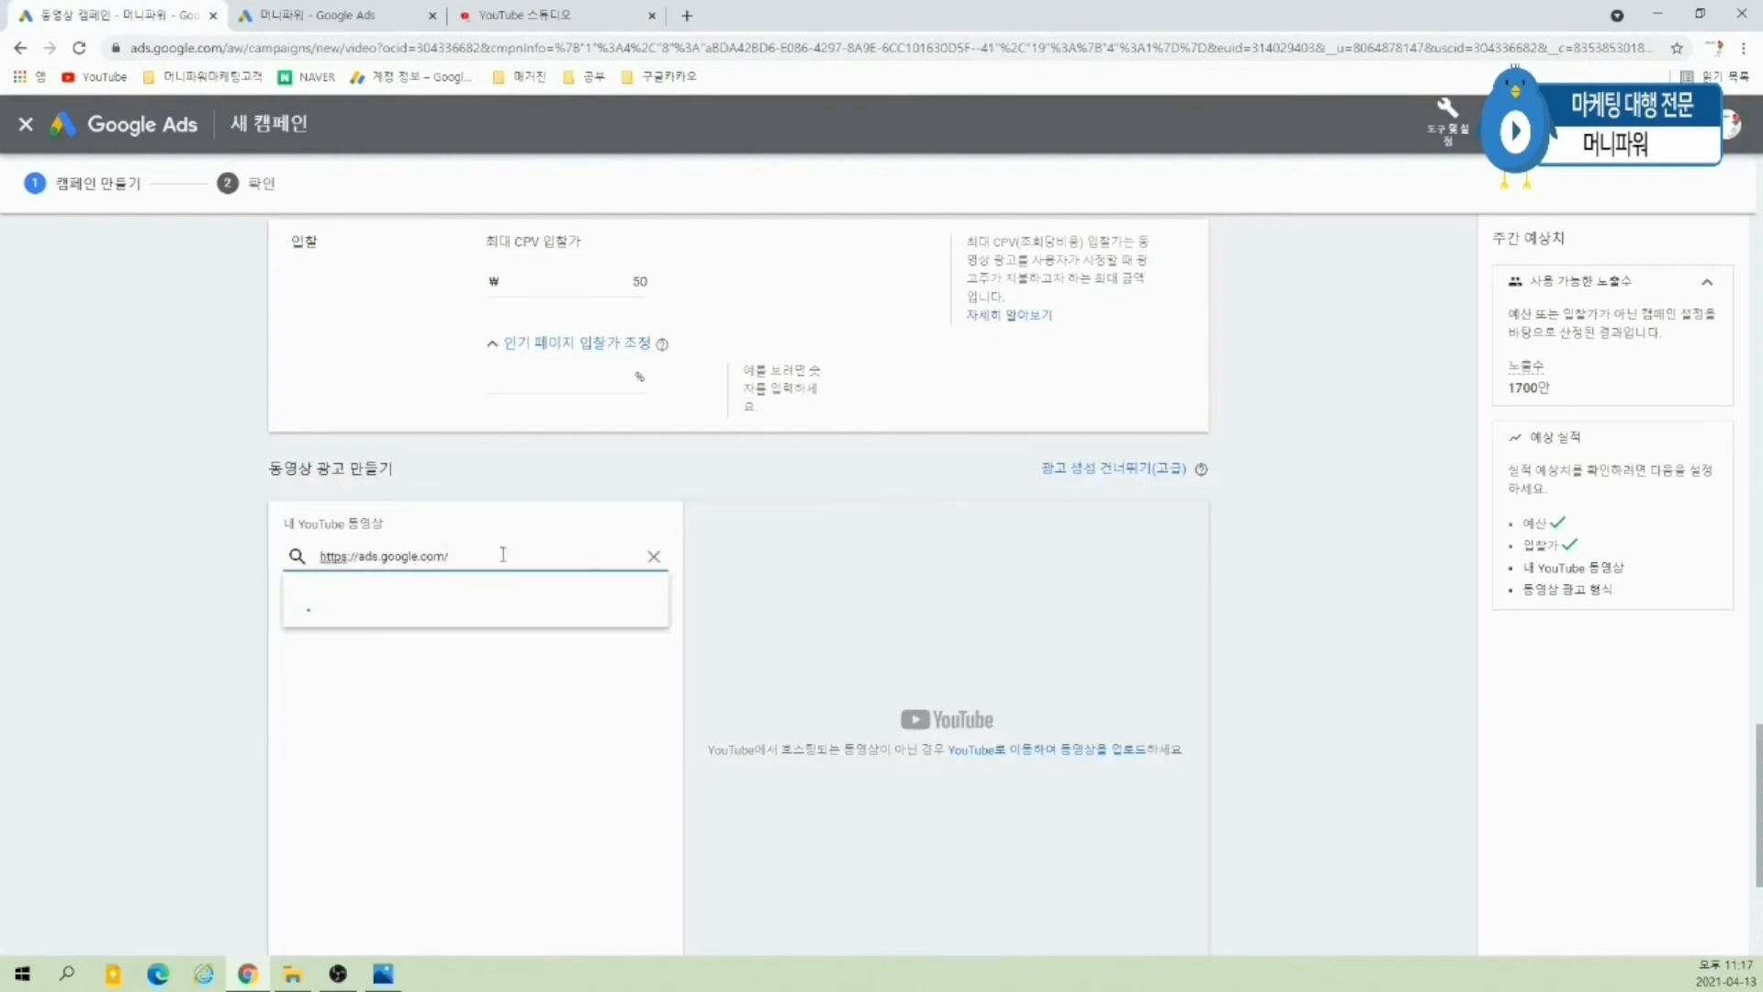
pyautogui.click(654, 557)
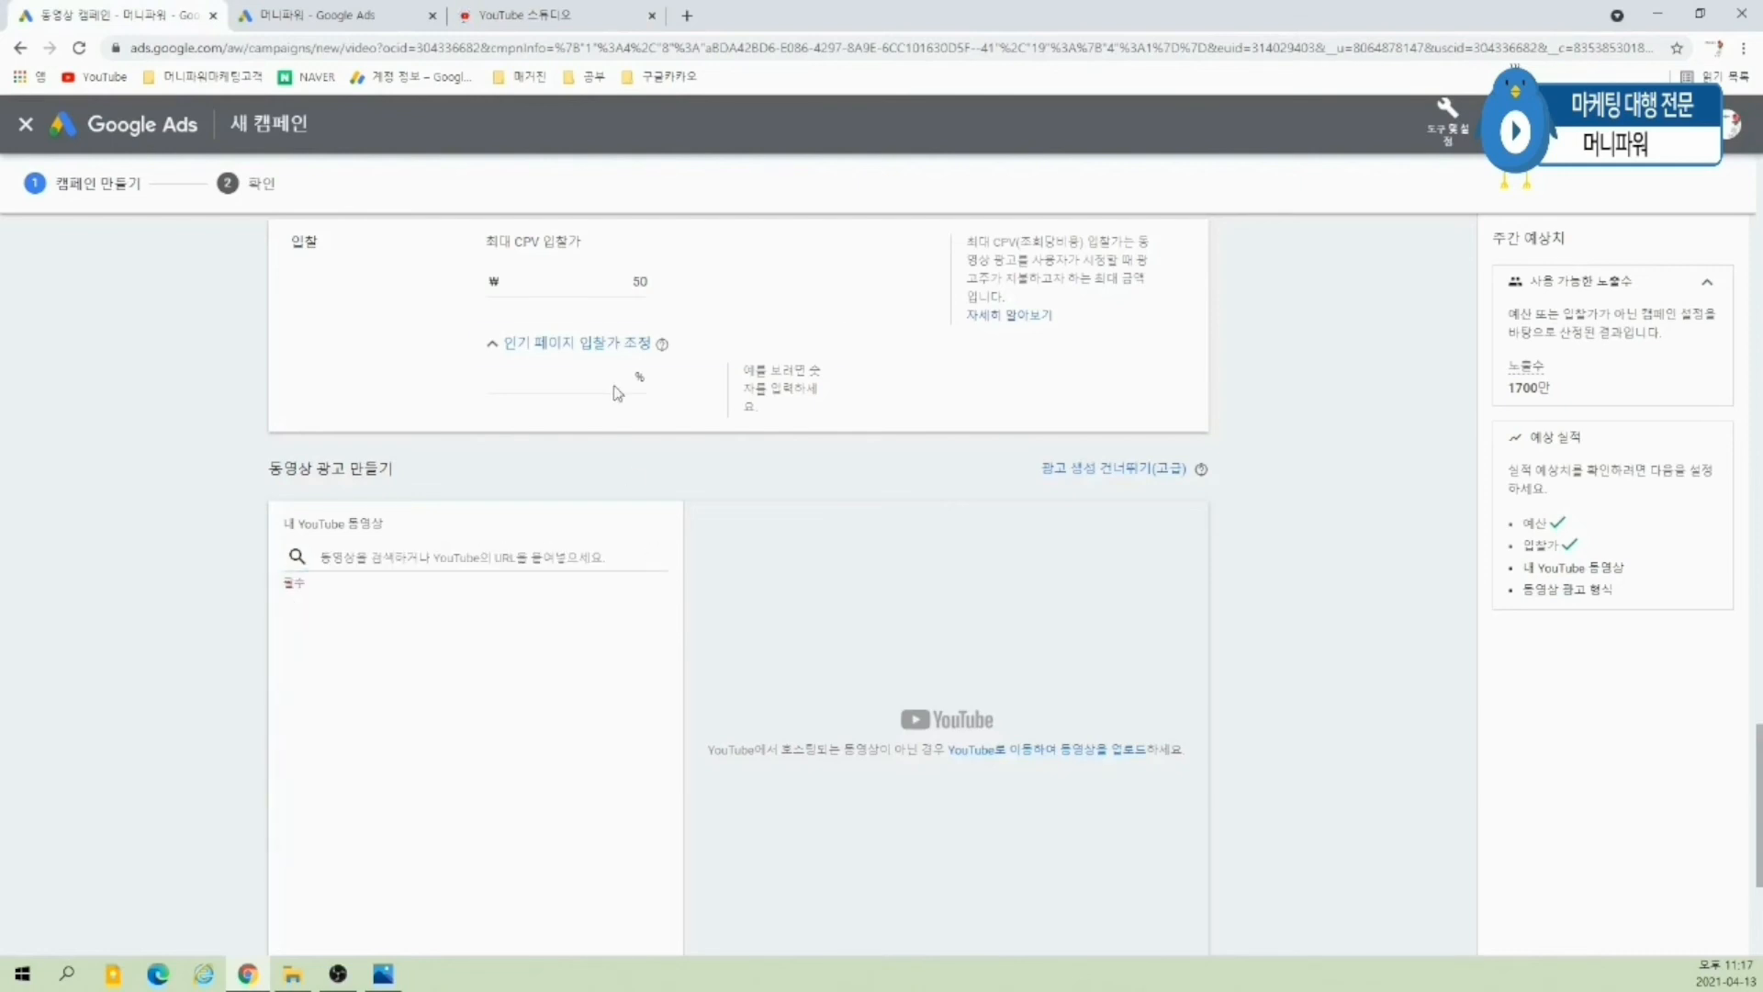
pyautogui.click(542, 16)
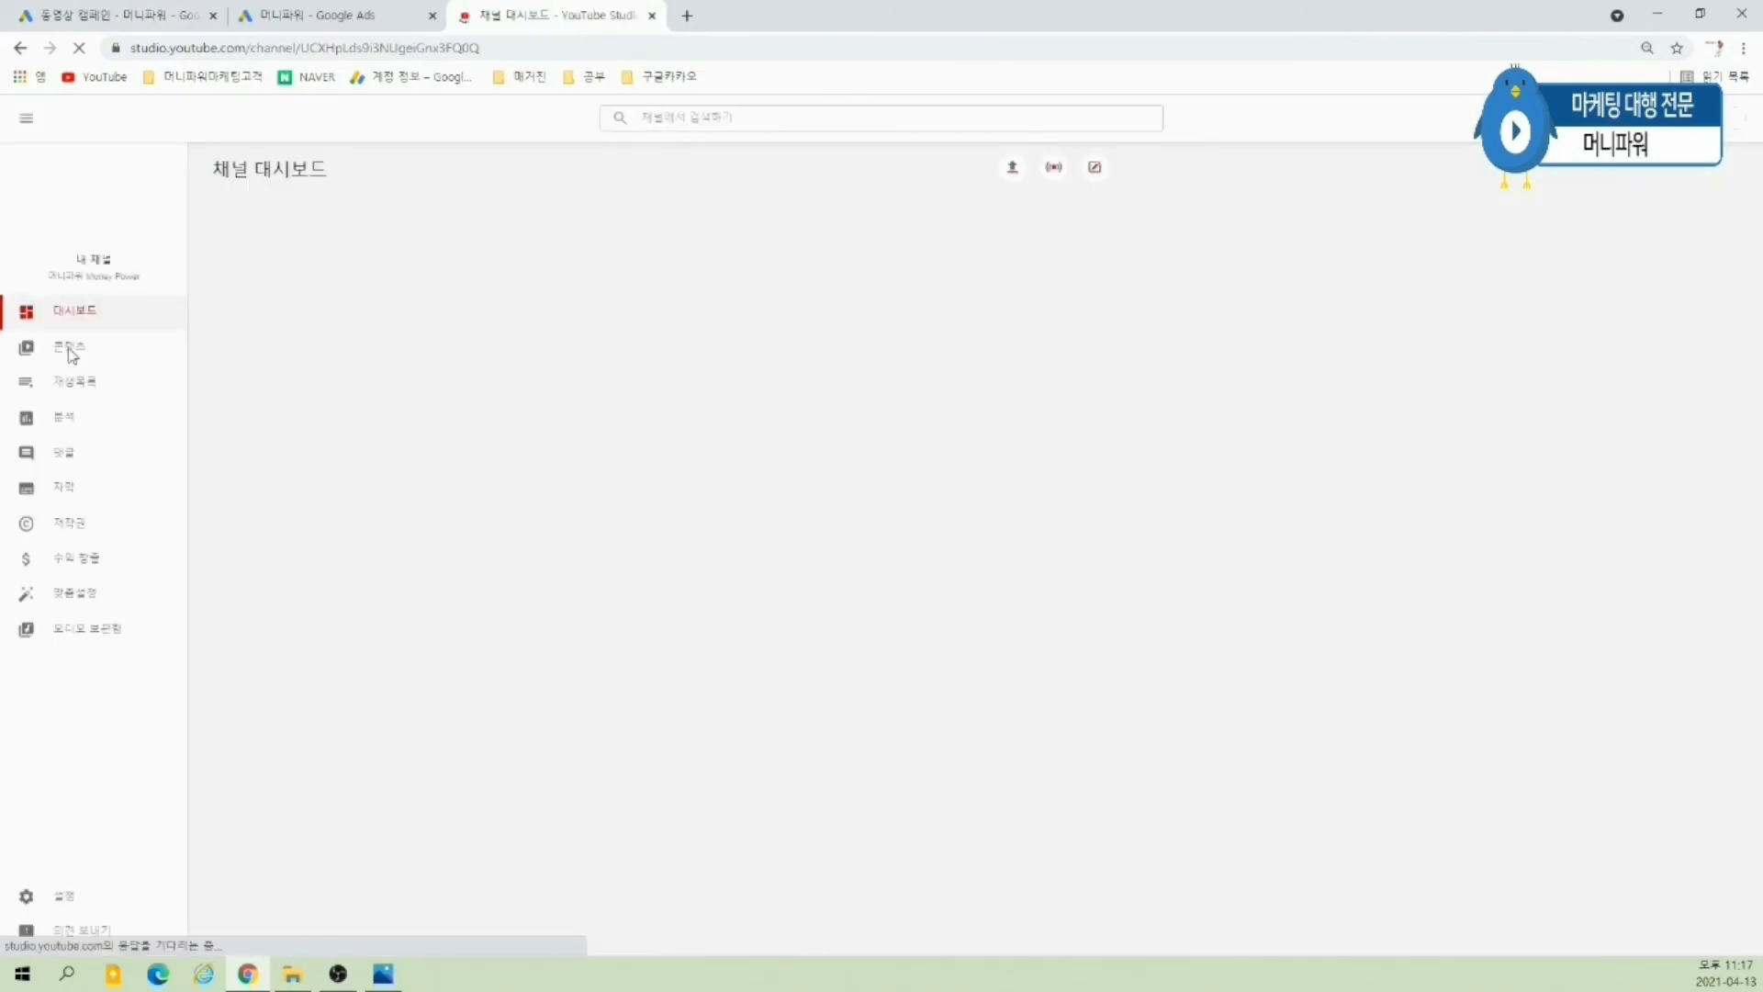
pyautogui.click(69, 354)
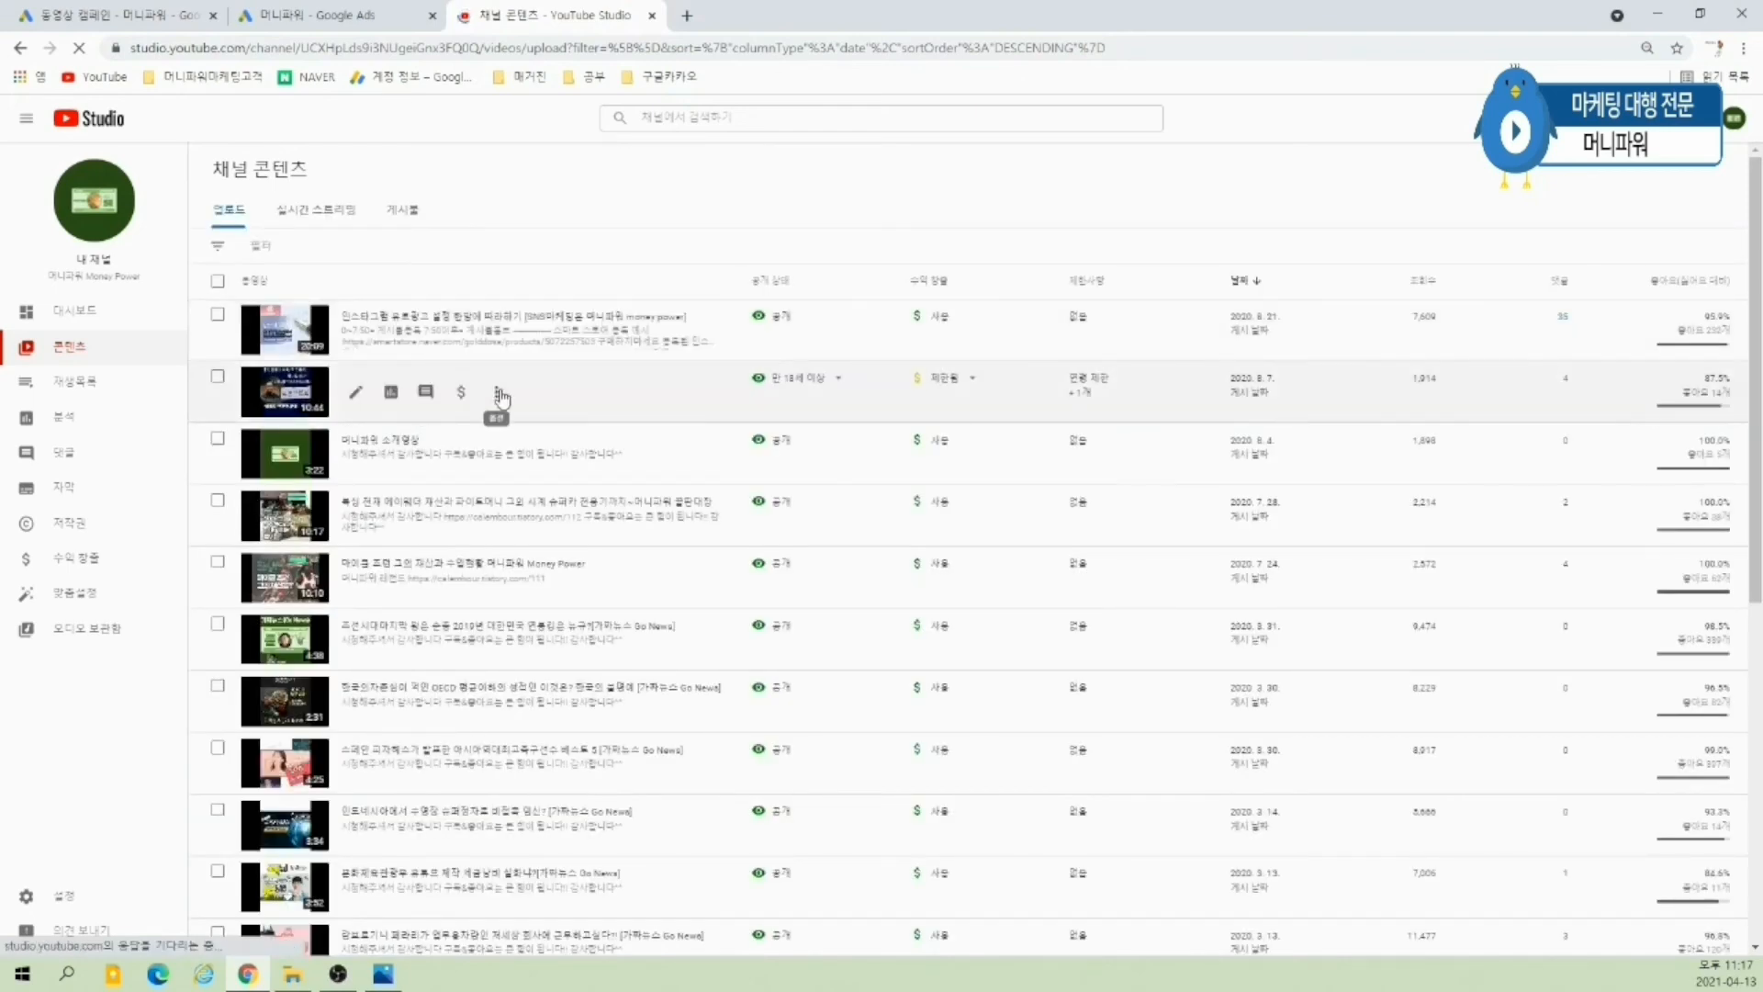
pyautogui.click(496, 332)
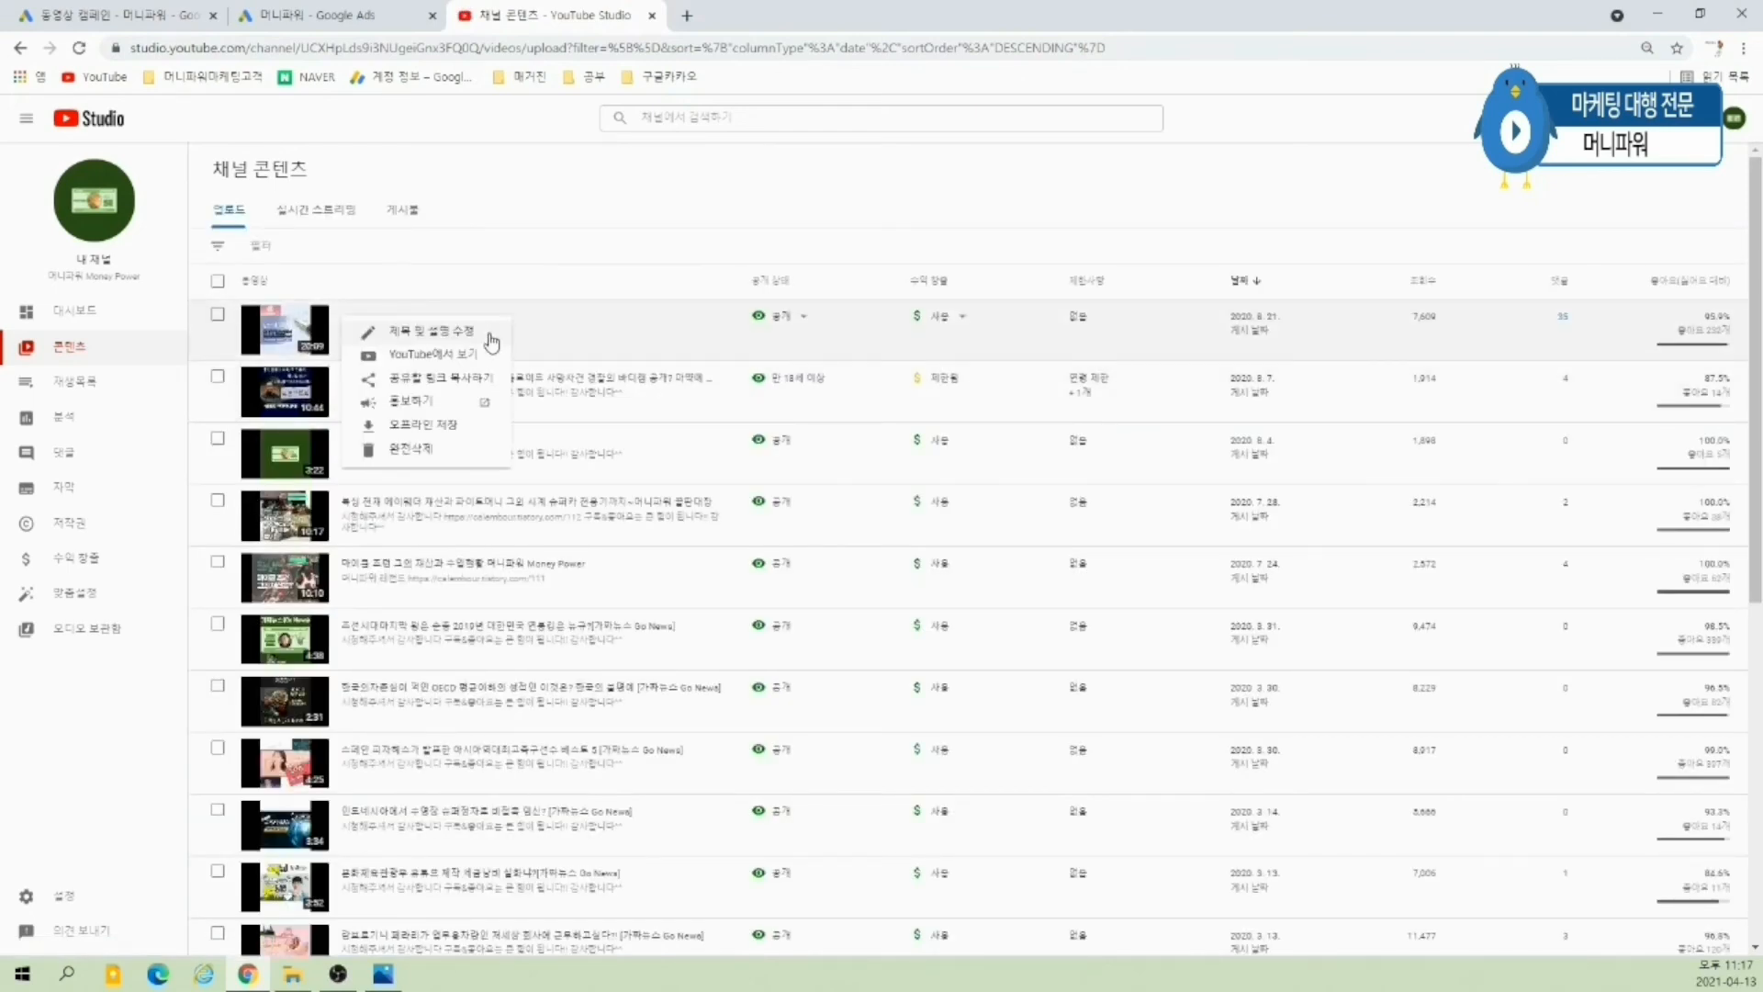
pyautogui.click(464, 376)
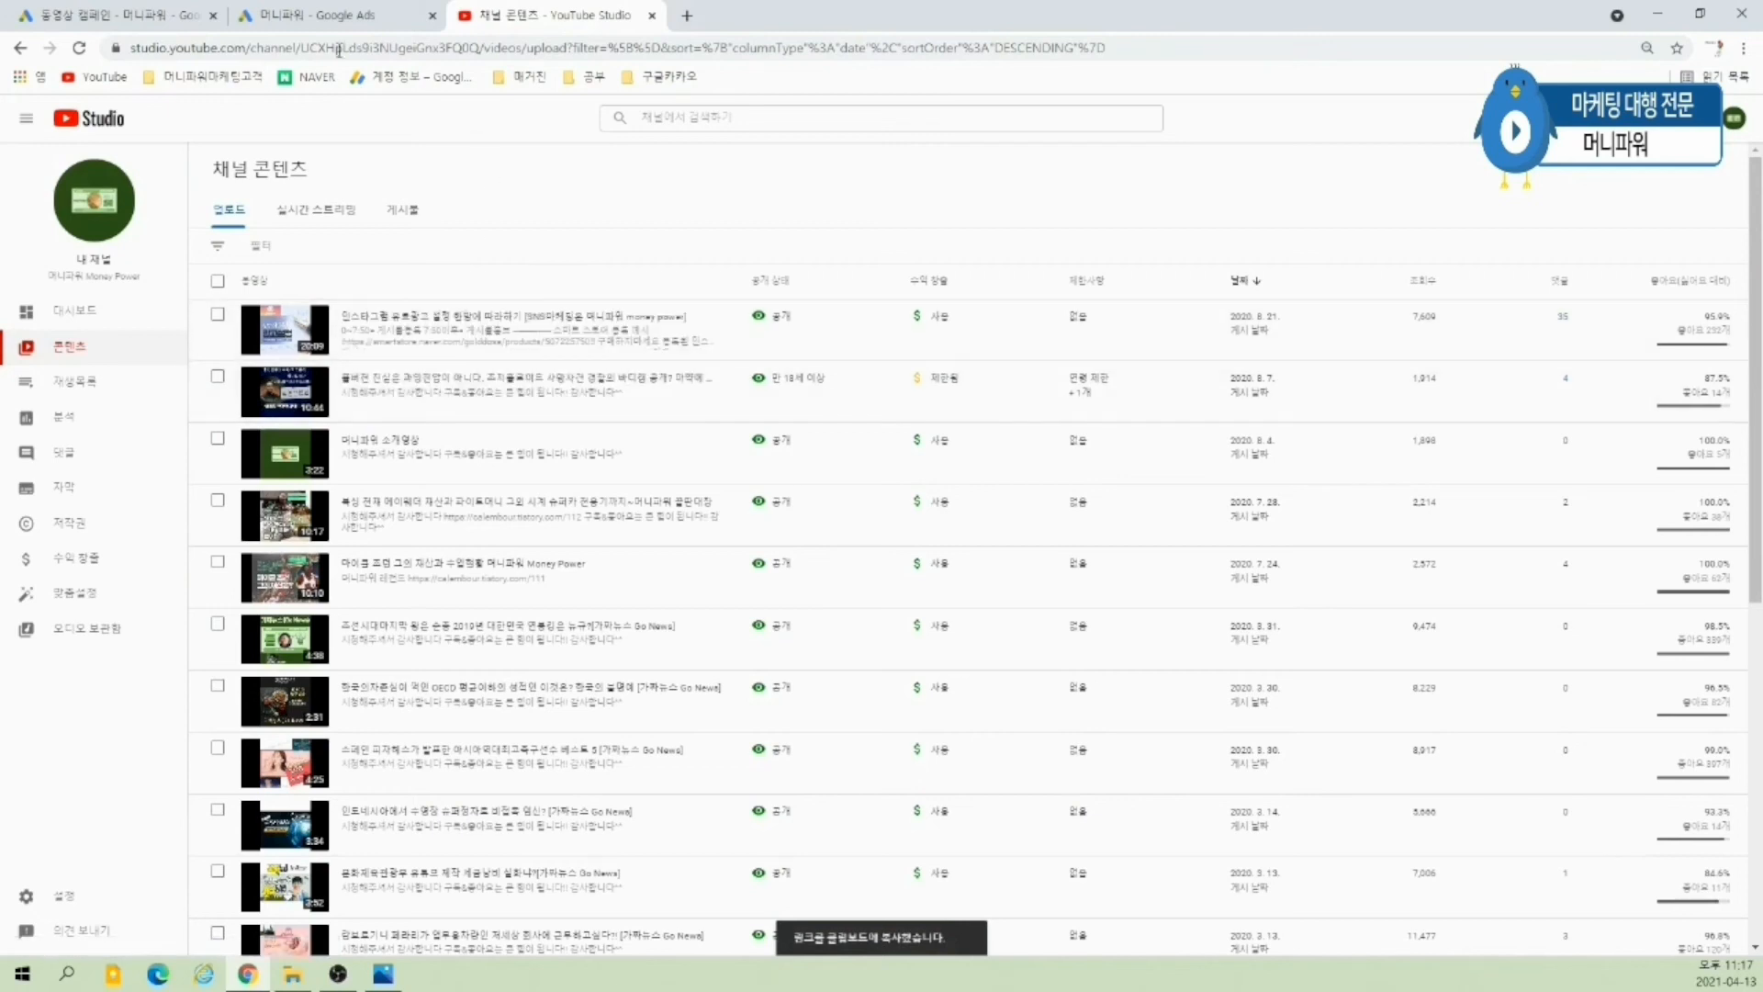
# - Back in Google Ads, paste the copied link as the ad's YouTube video and collapse the popular-page bid adjustment
pyautogui.click(115, 15)
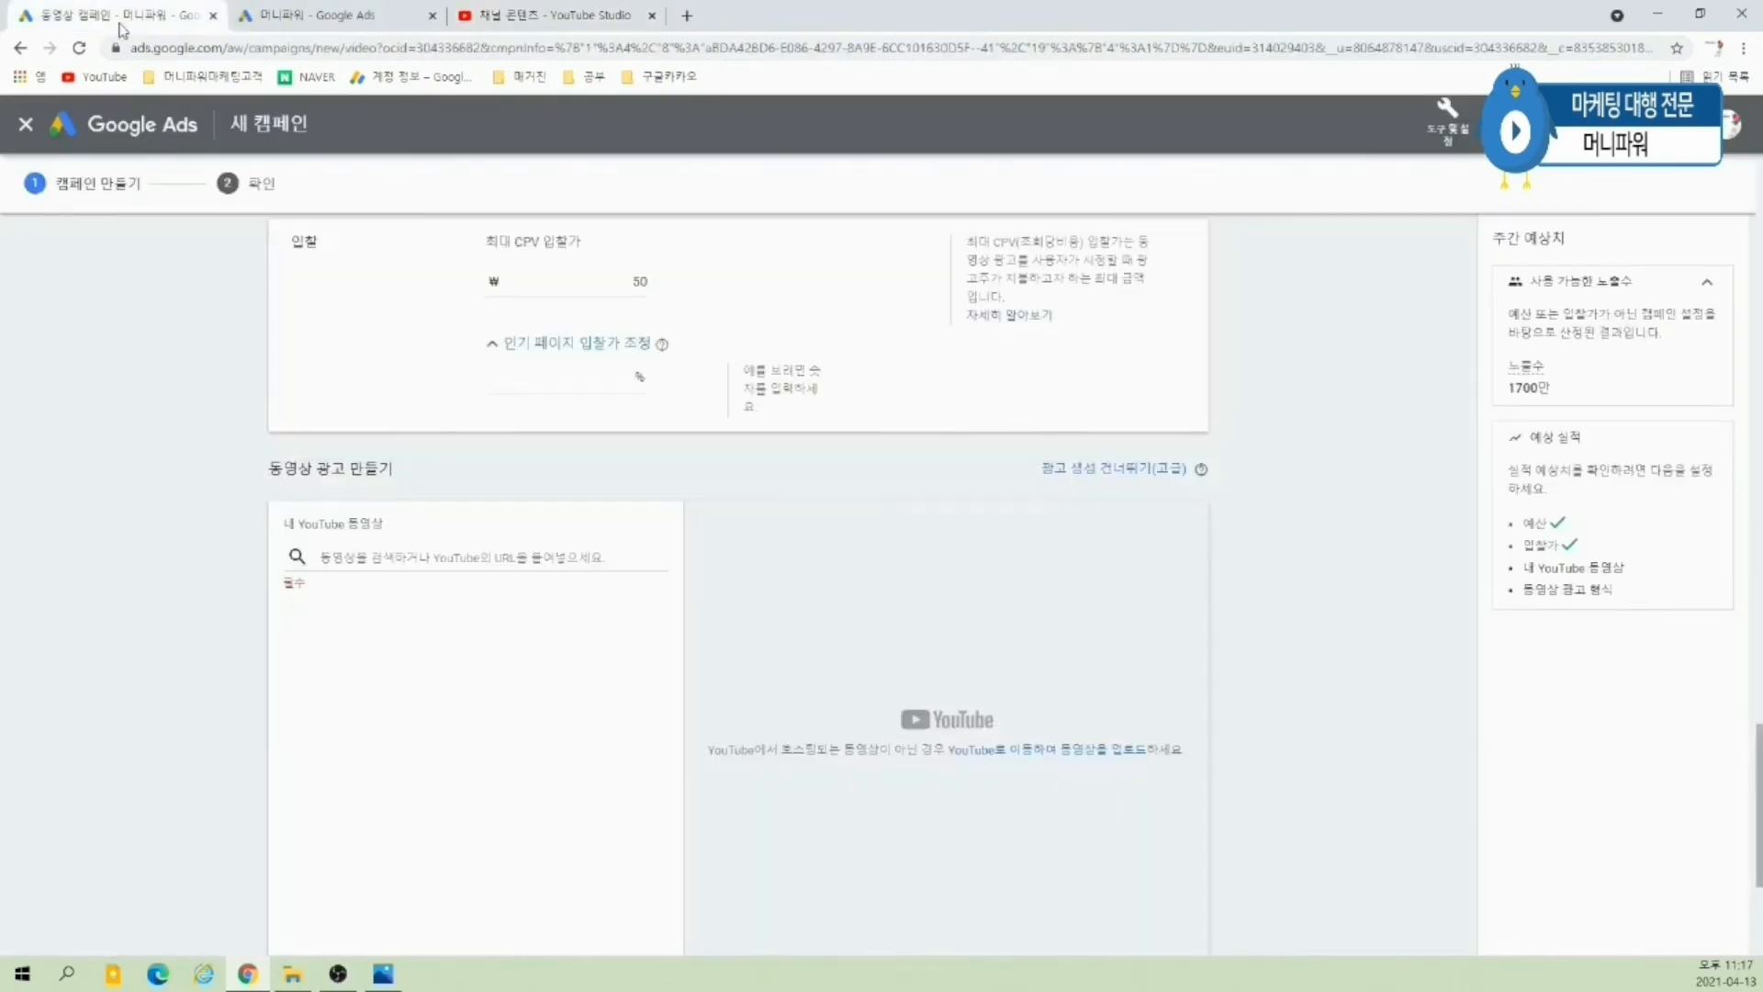
pyautogui.click(504, 555)
pyautogui.hotkey('ctrl', 'v')
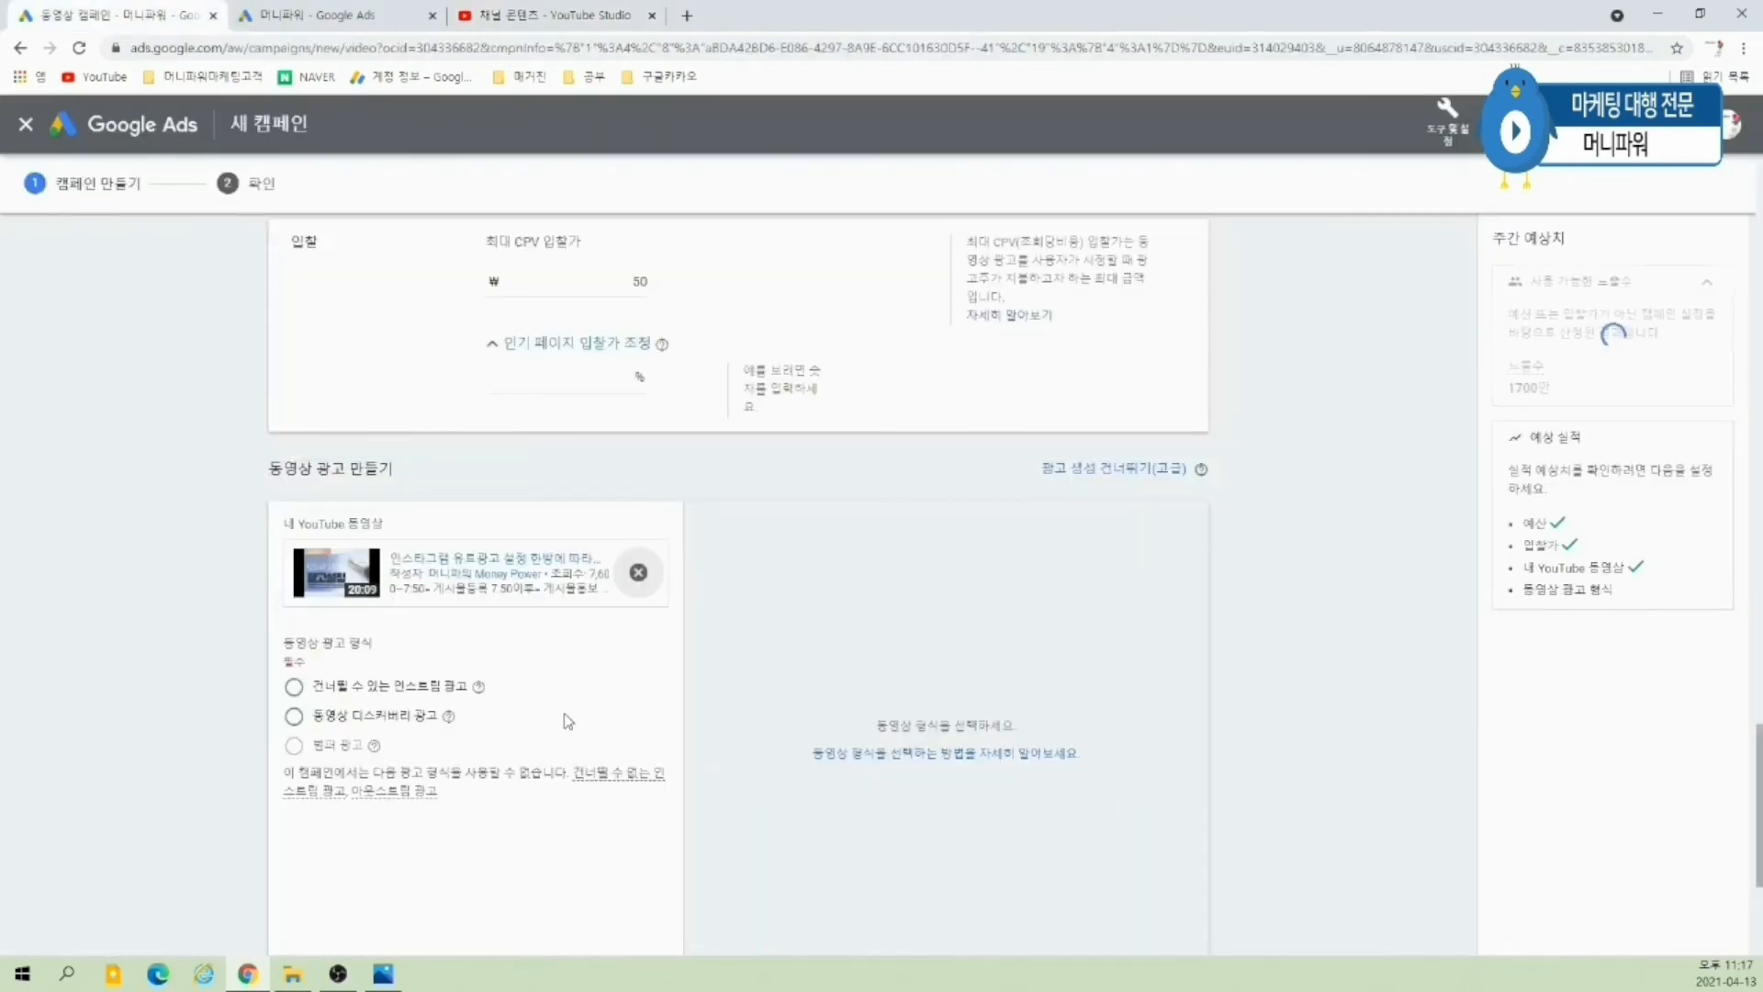
pyautogui.click(478, 352)
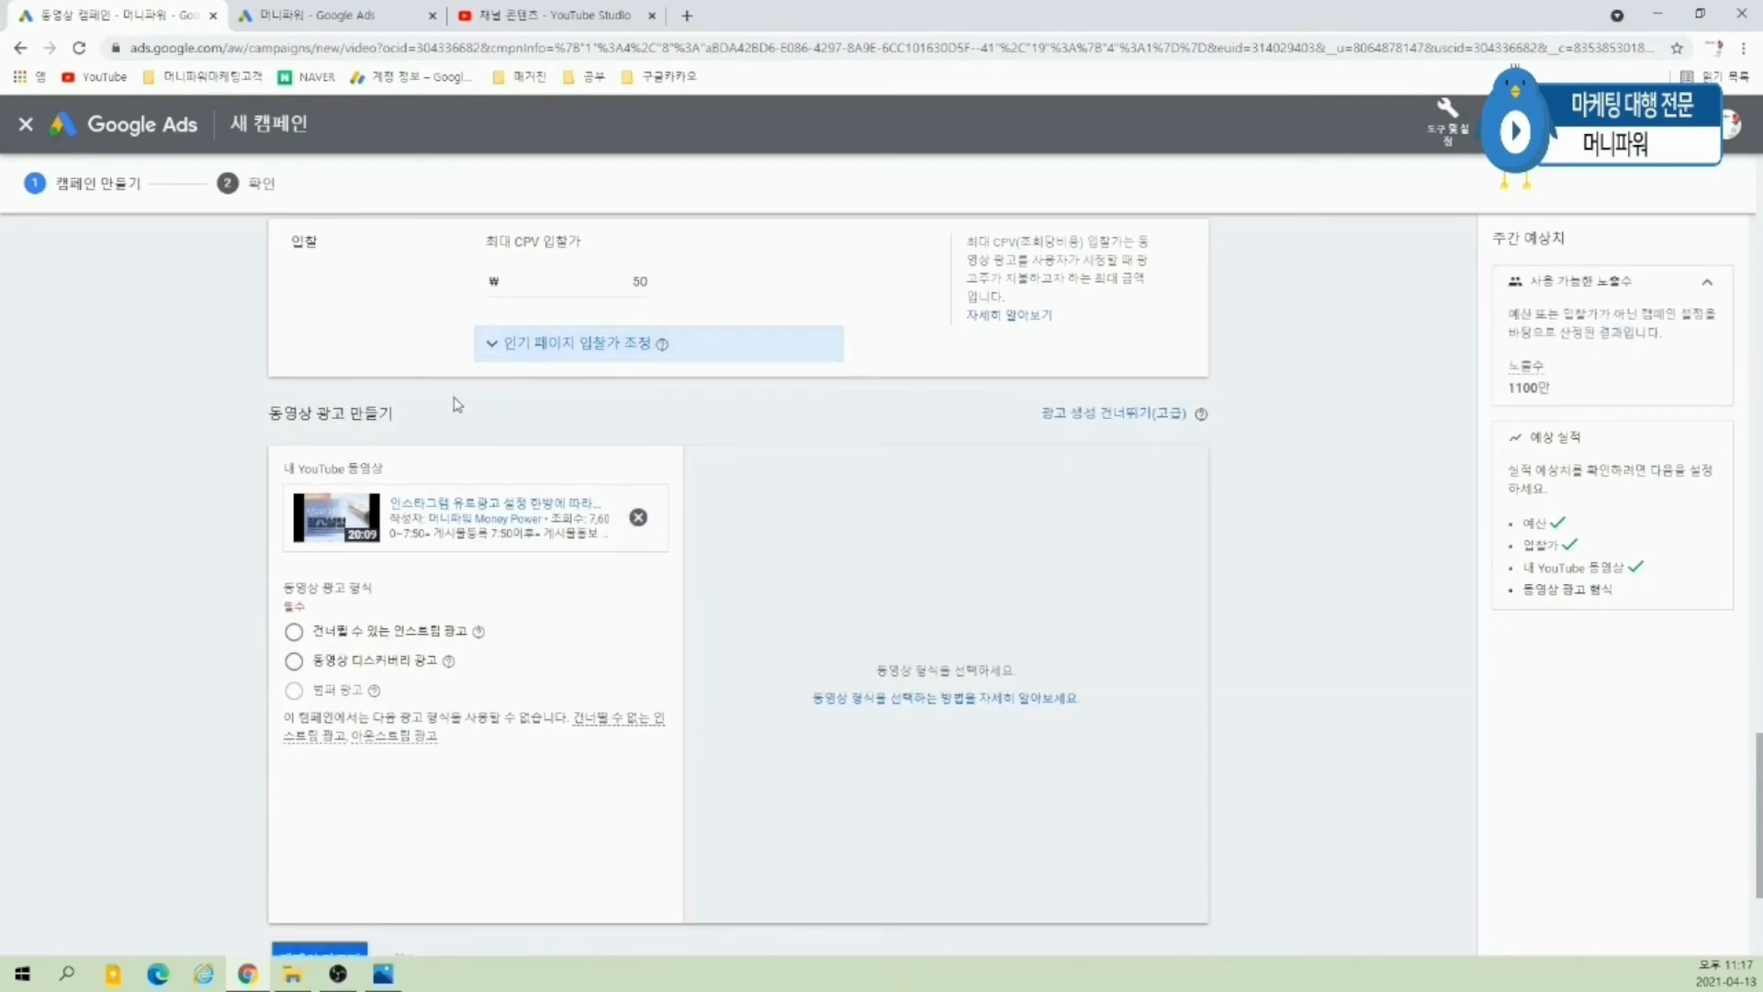
# - Return YouTube to its home page, try the video discovery ad format, and choose the skippable in-stream format (건너뛸 수 있는 인스트림 광고)
pyautogui.click(551, 15)
pyautogui.click(89, 118)
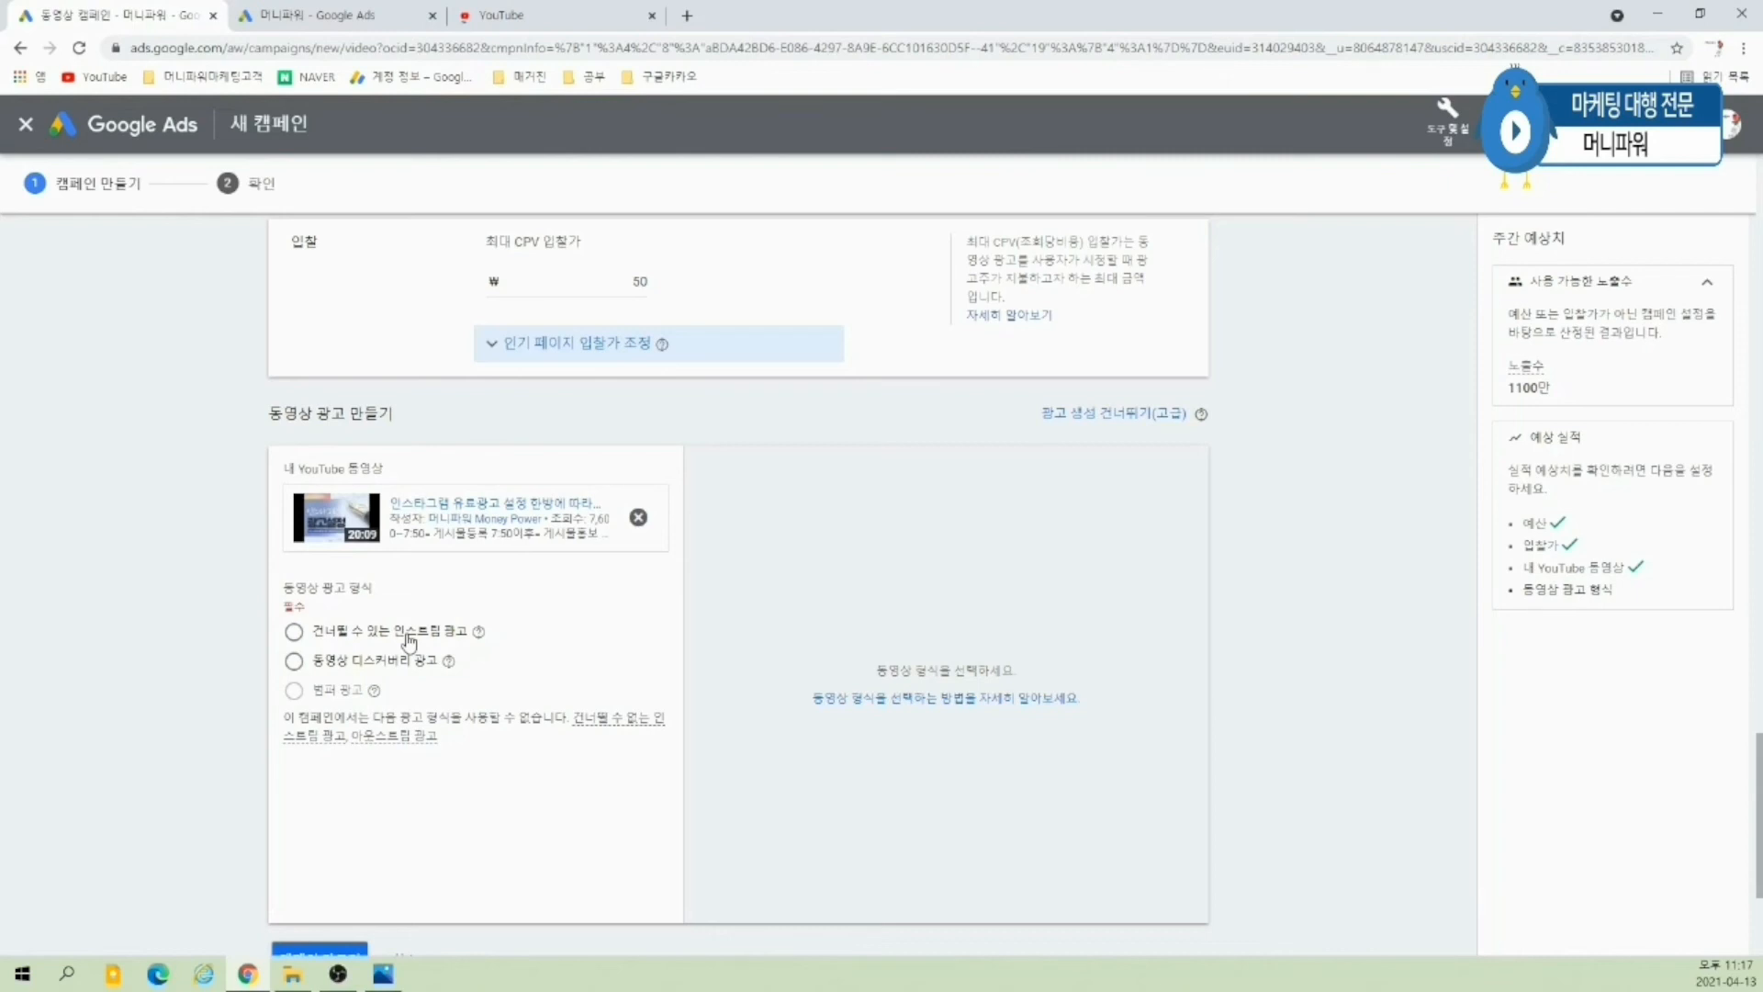
pyautogui.click(409, 634)
pyautogui.click(296, 659)
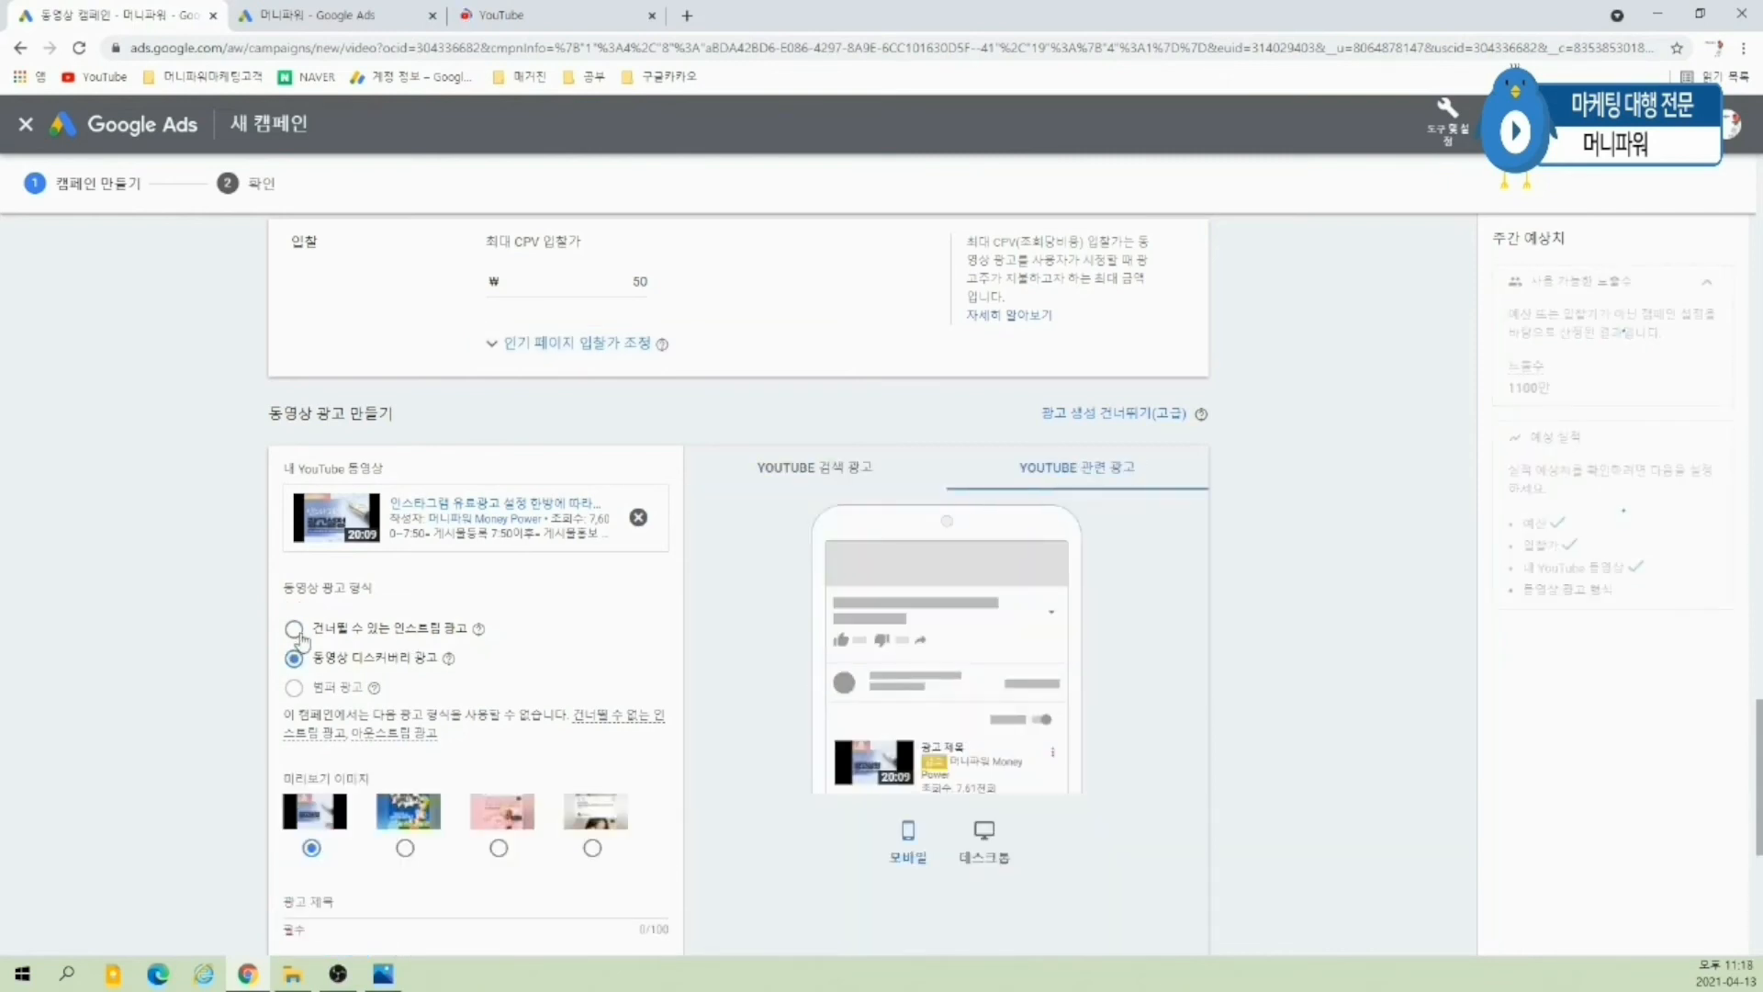
pyautogui.click(295, 632)
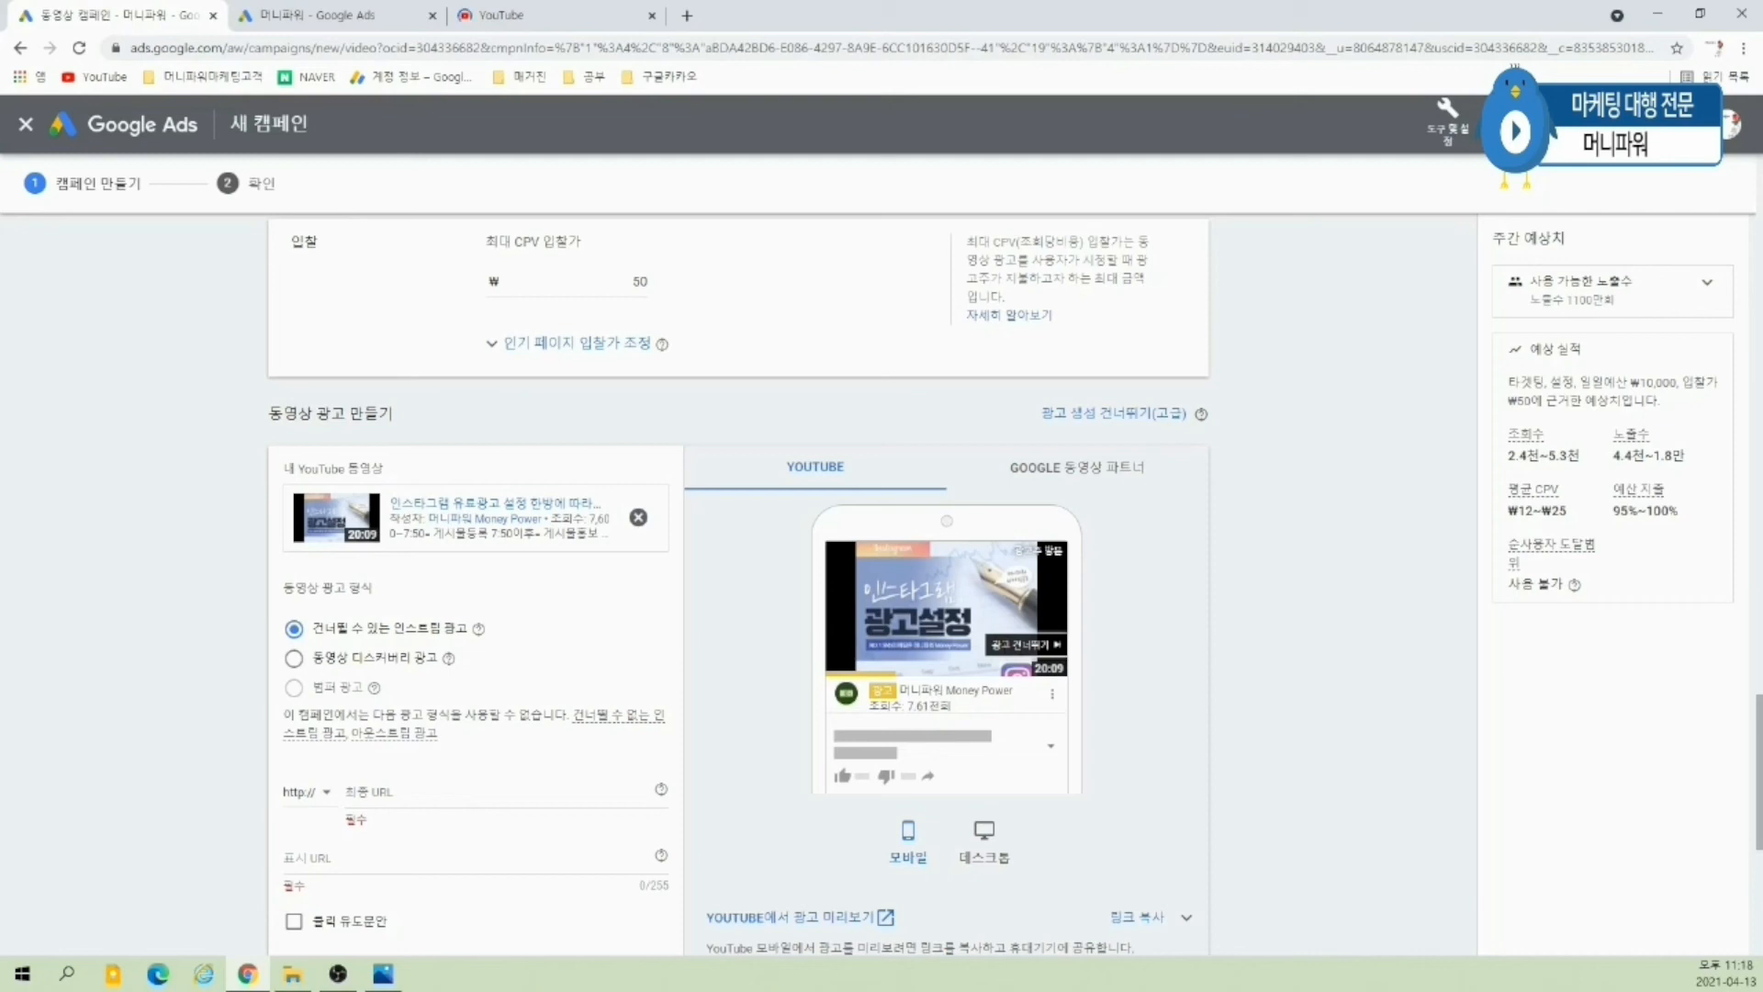
# - Preview the in-stream ad for Google video partners and YouTube desktop (데스크톱), and open its live preview on YouTube
pyautogui.click(1076, 468)
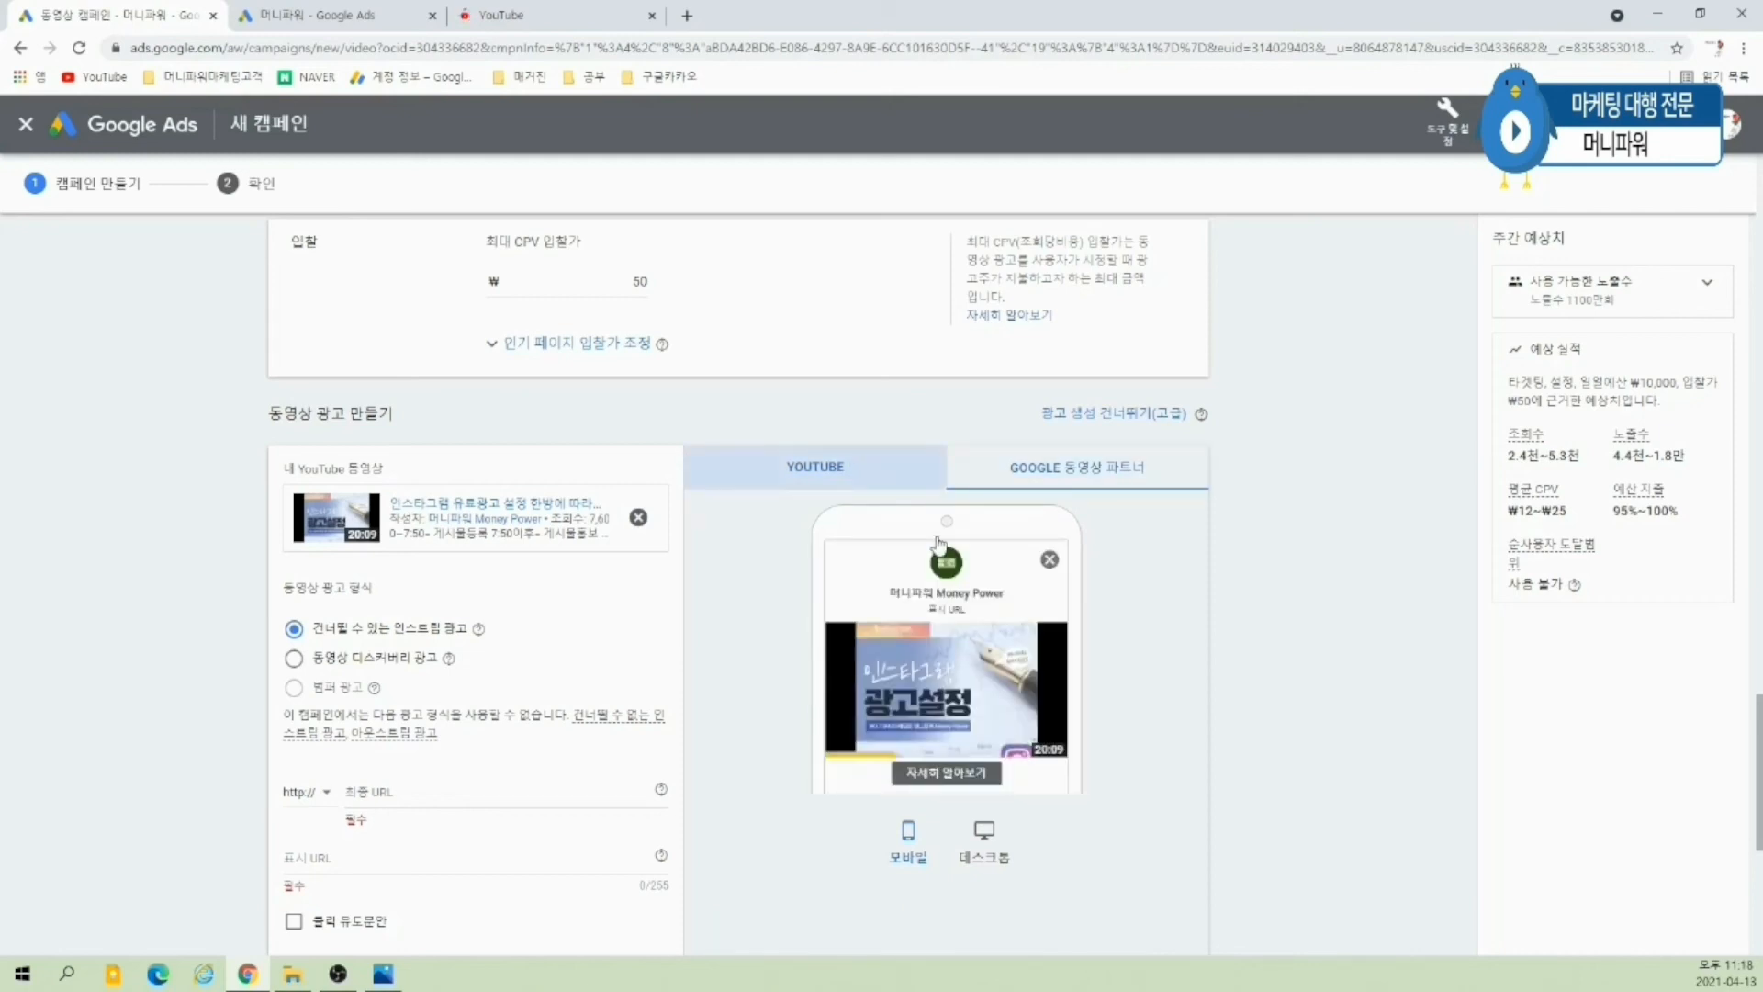
pyautogui.click(863, 470)
pyautogui.scroll(-2, 945, 570)
pyautogui.click(984, 659)
pyautogui.scroll(2, 918, 753)
pyautogui.scroll(-1, 817, 878)
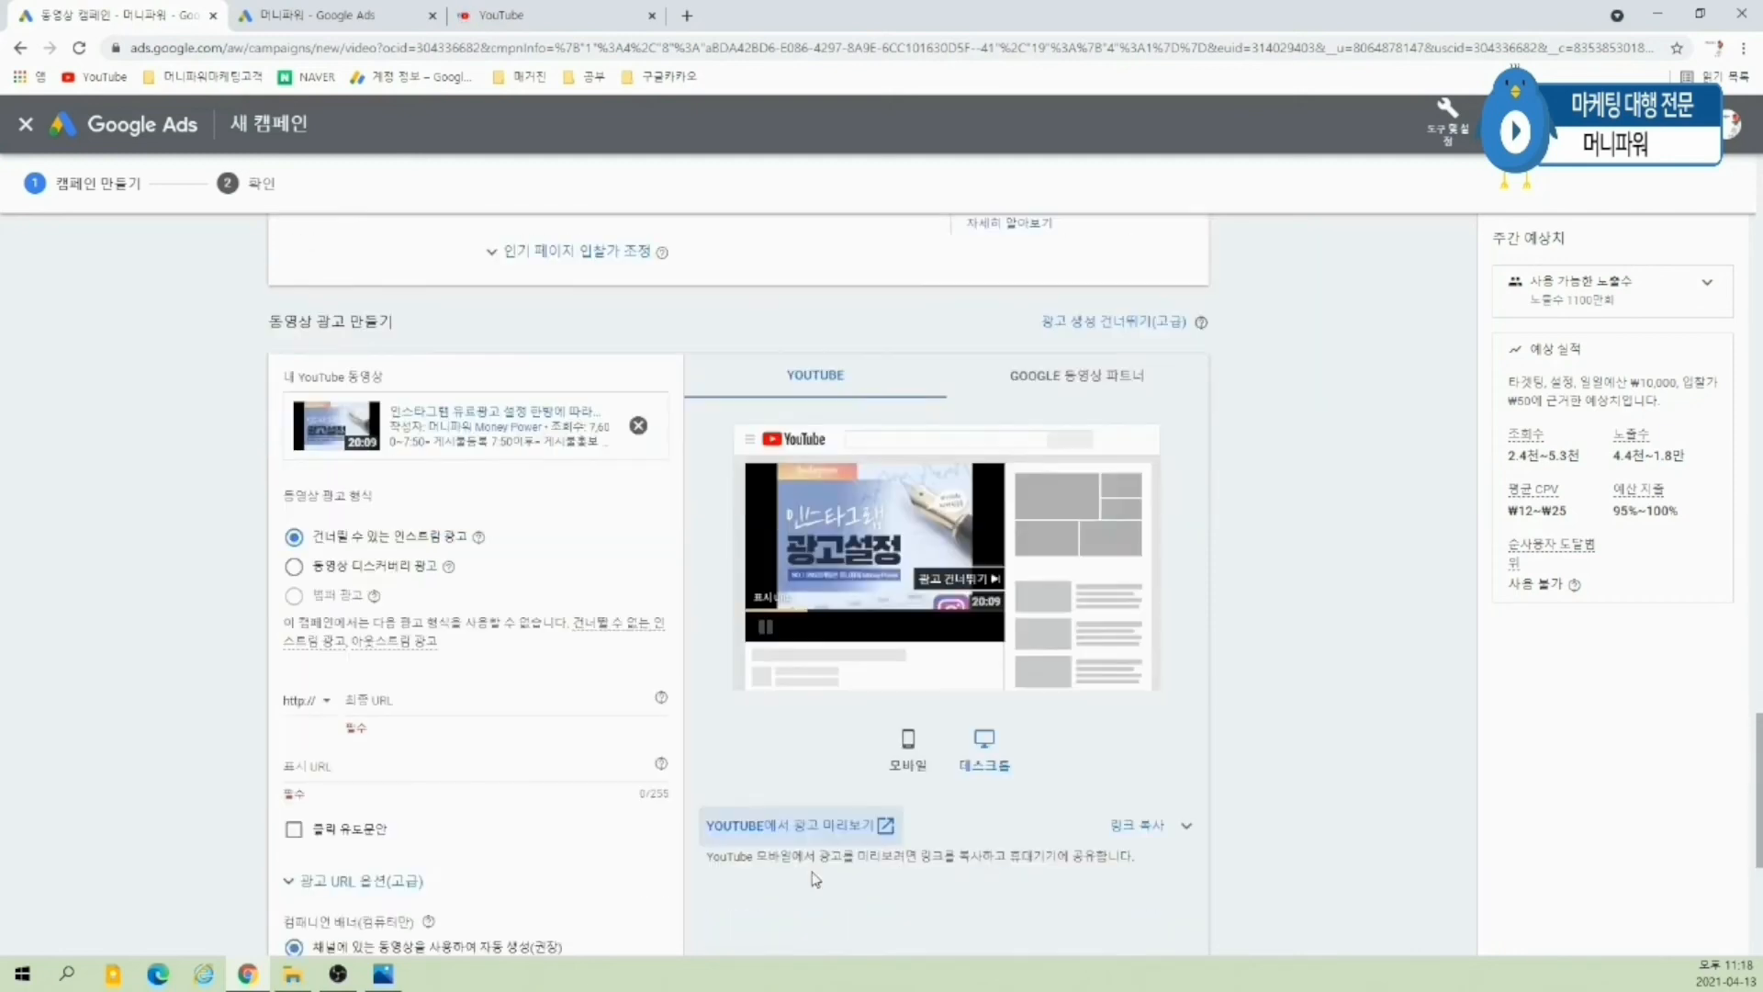
pyautogui.click(837, 826)
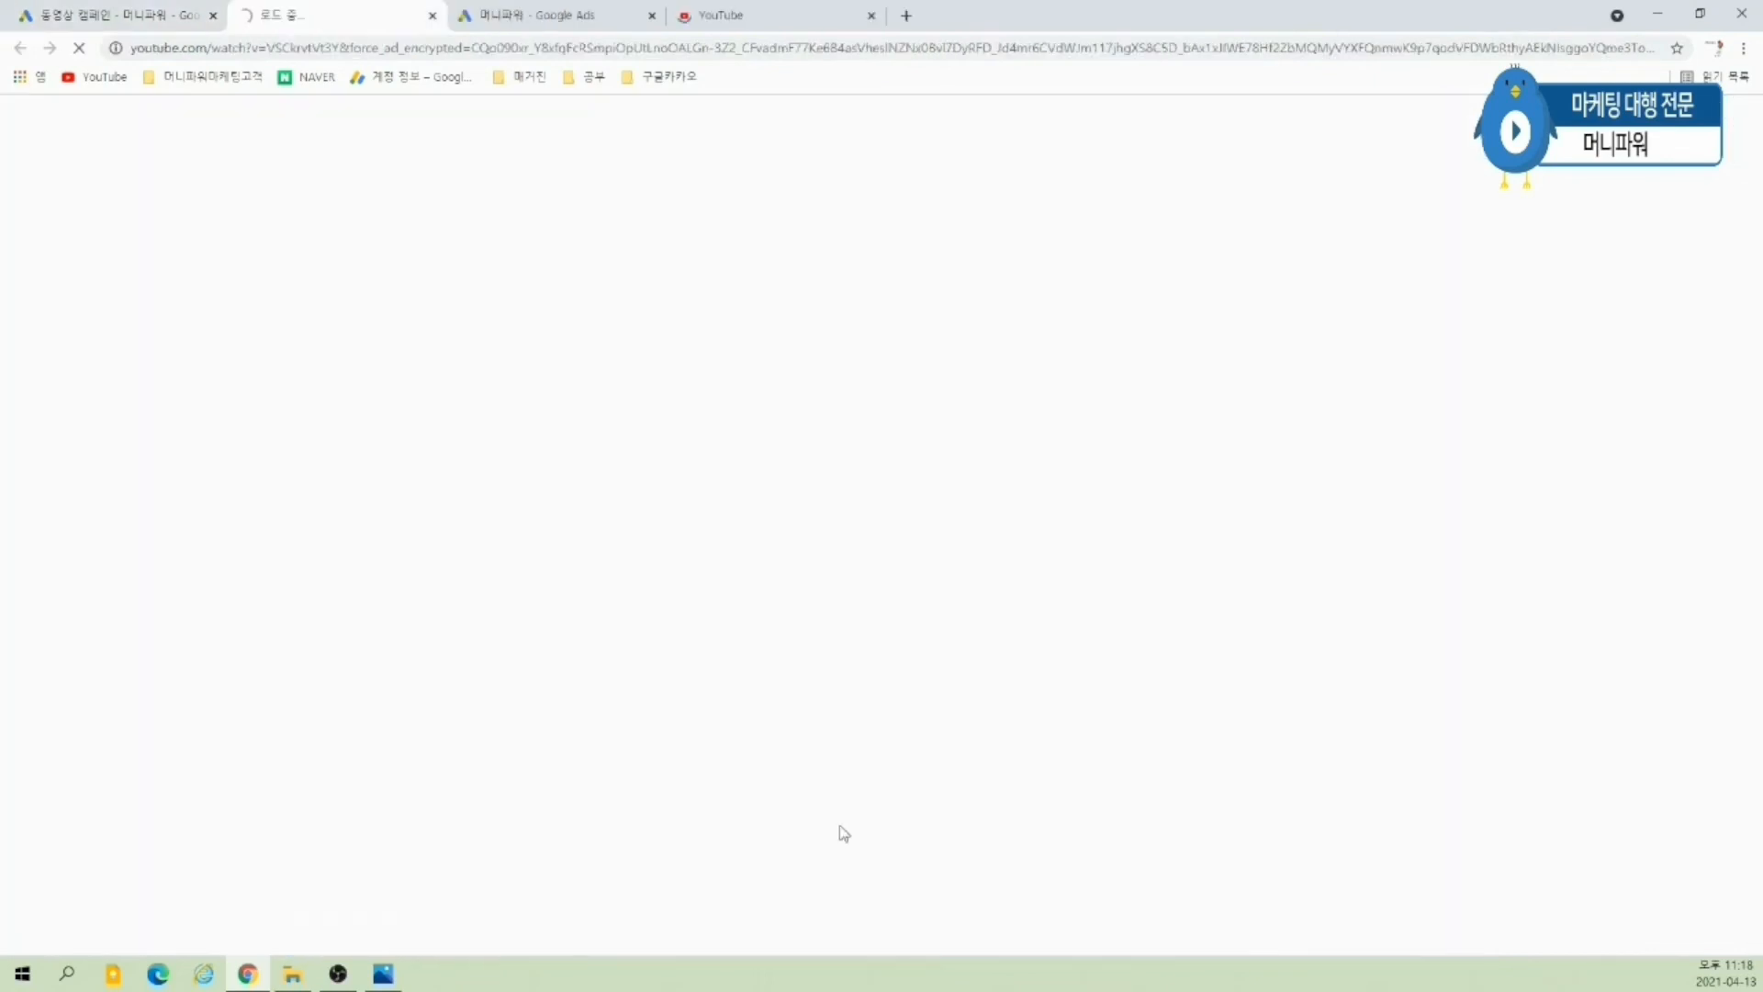
pyautogui.click(119, 16)
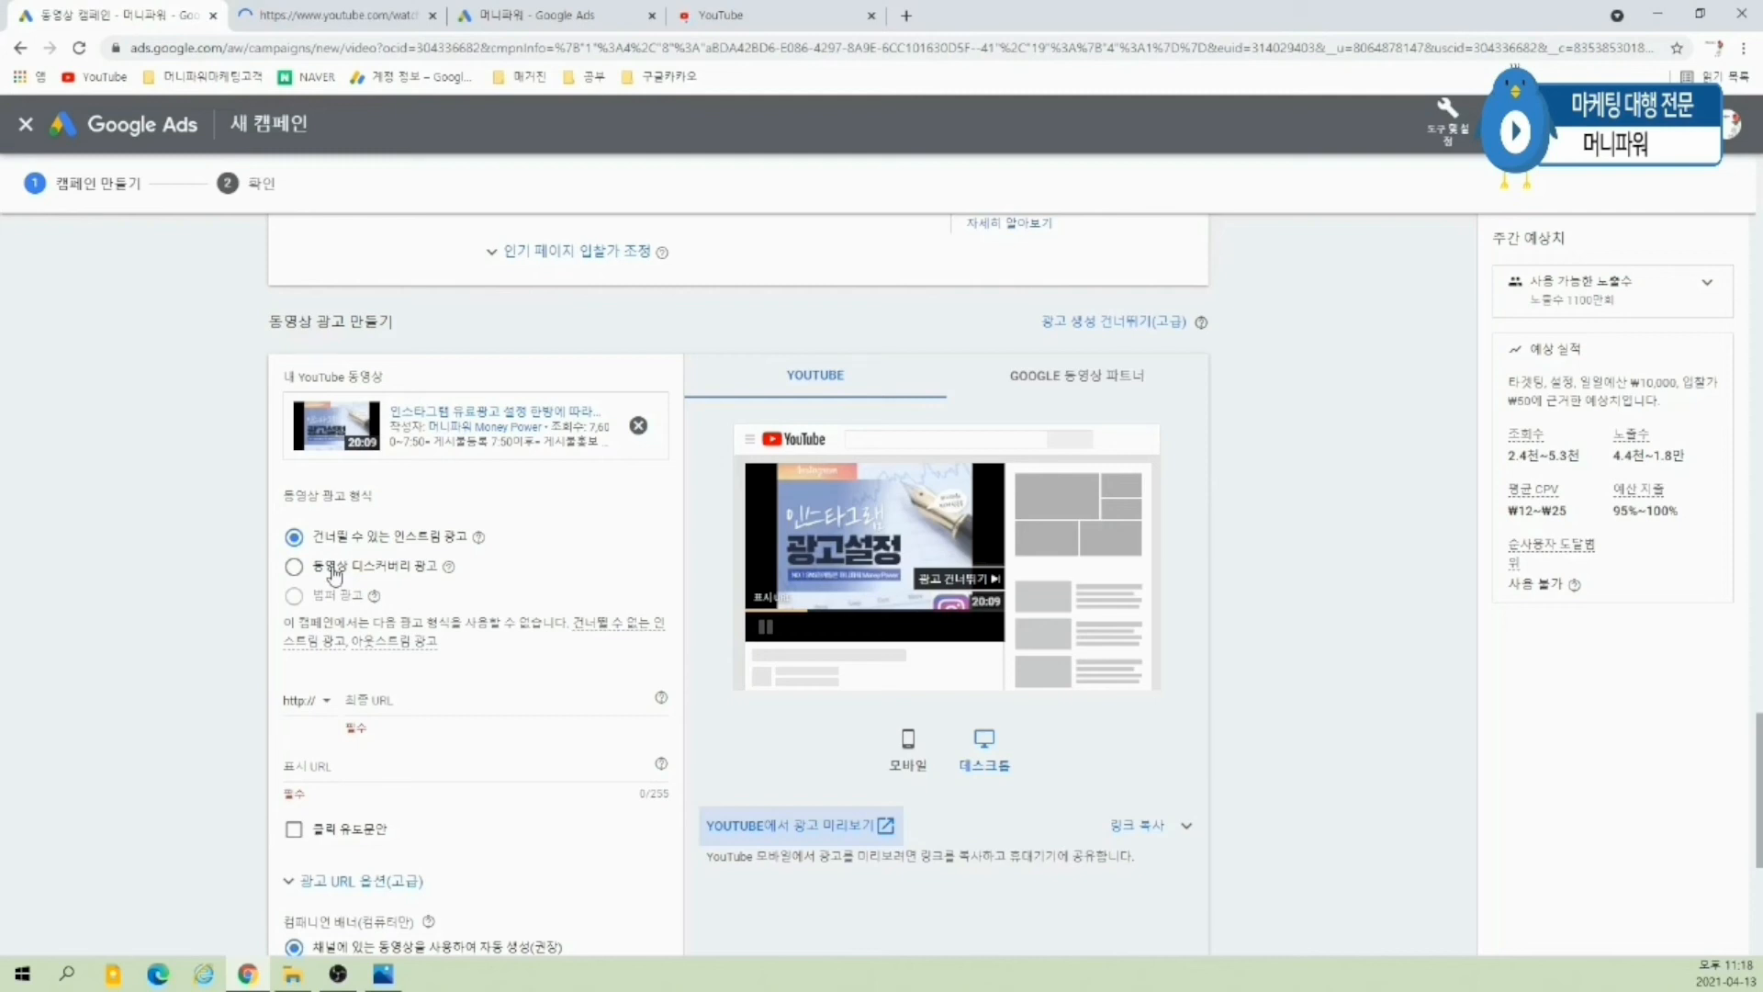
# - Close the live preview and compare the discovery (동영상 디스커버리 광고) and in-stream previews, including the discovery ad on mobile (모바일)
pyautogui.click(335, 567)
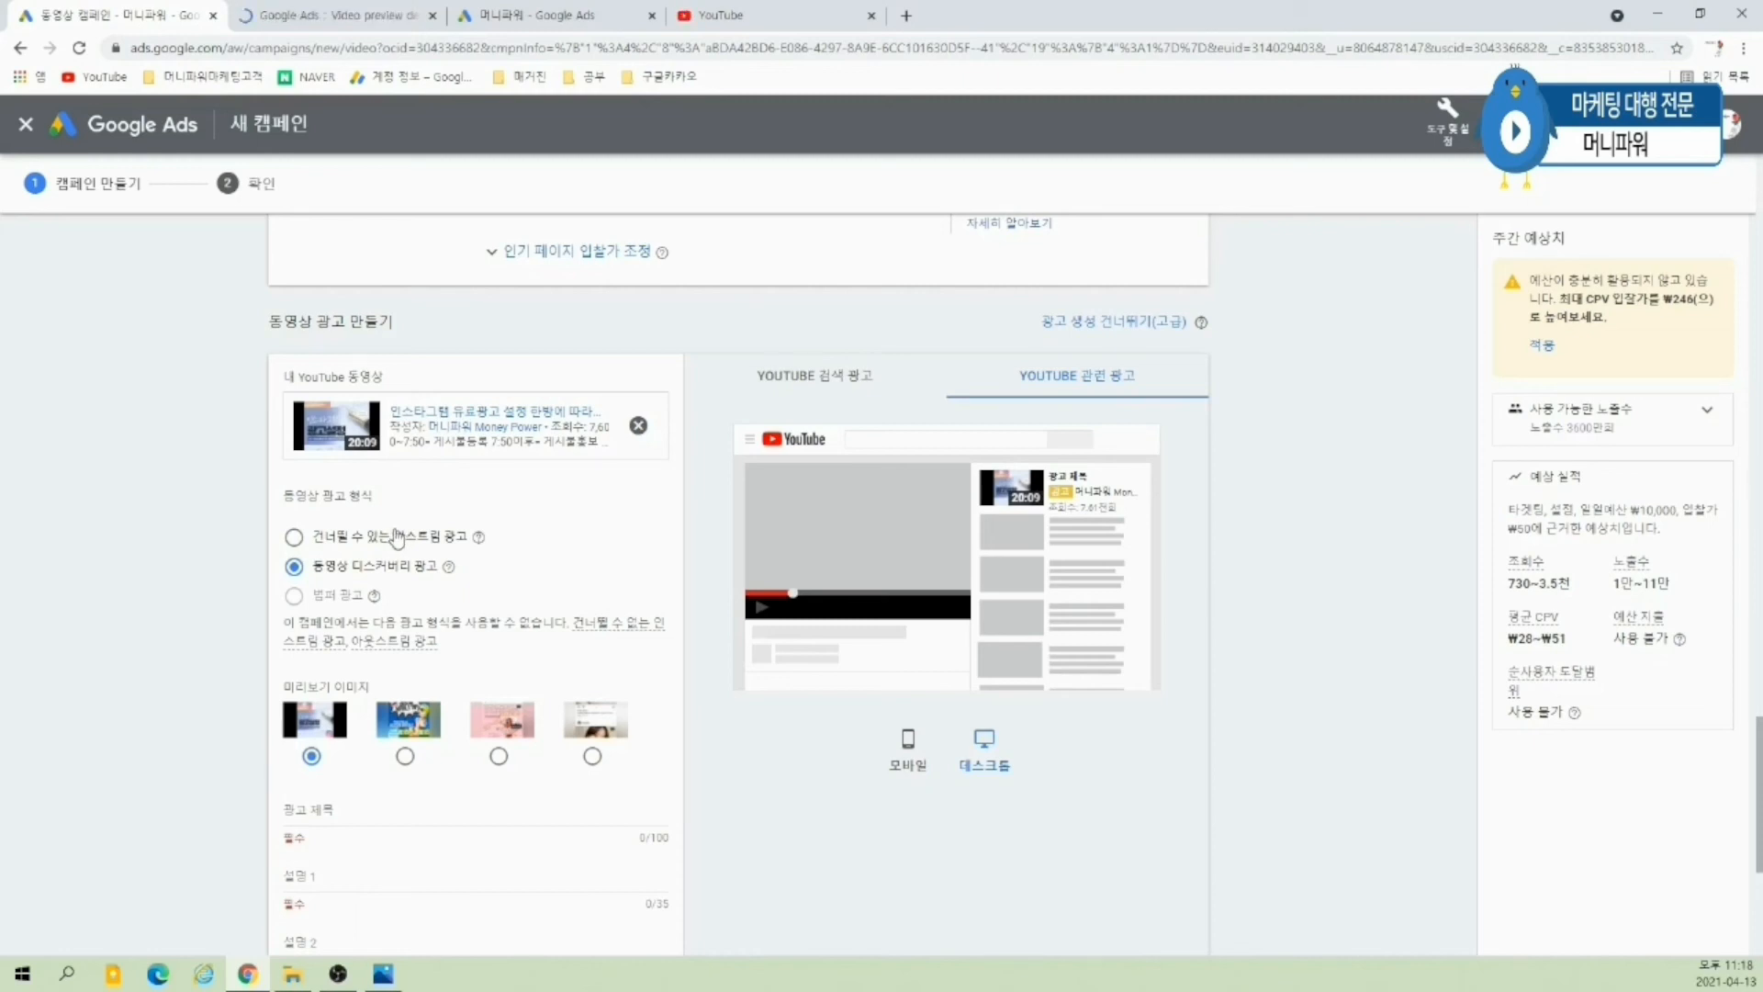
pyautogui.click(430, 16)
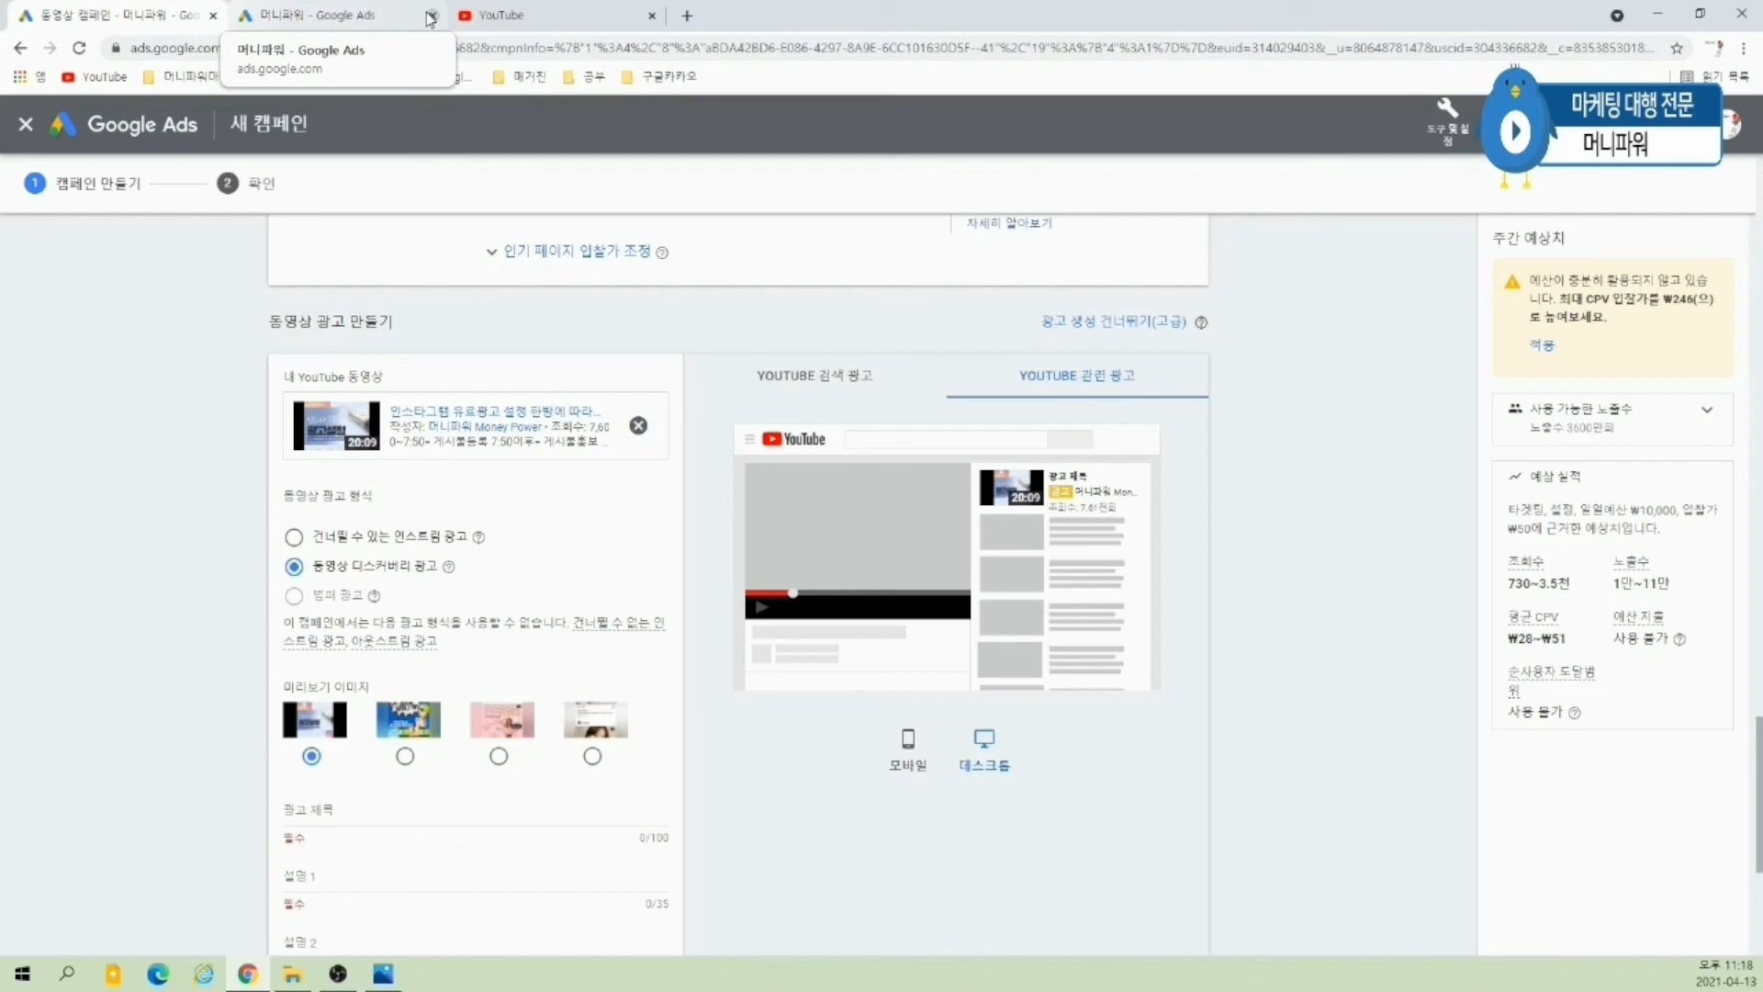
pyautogui.click(294, 536)
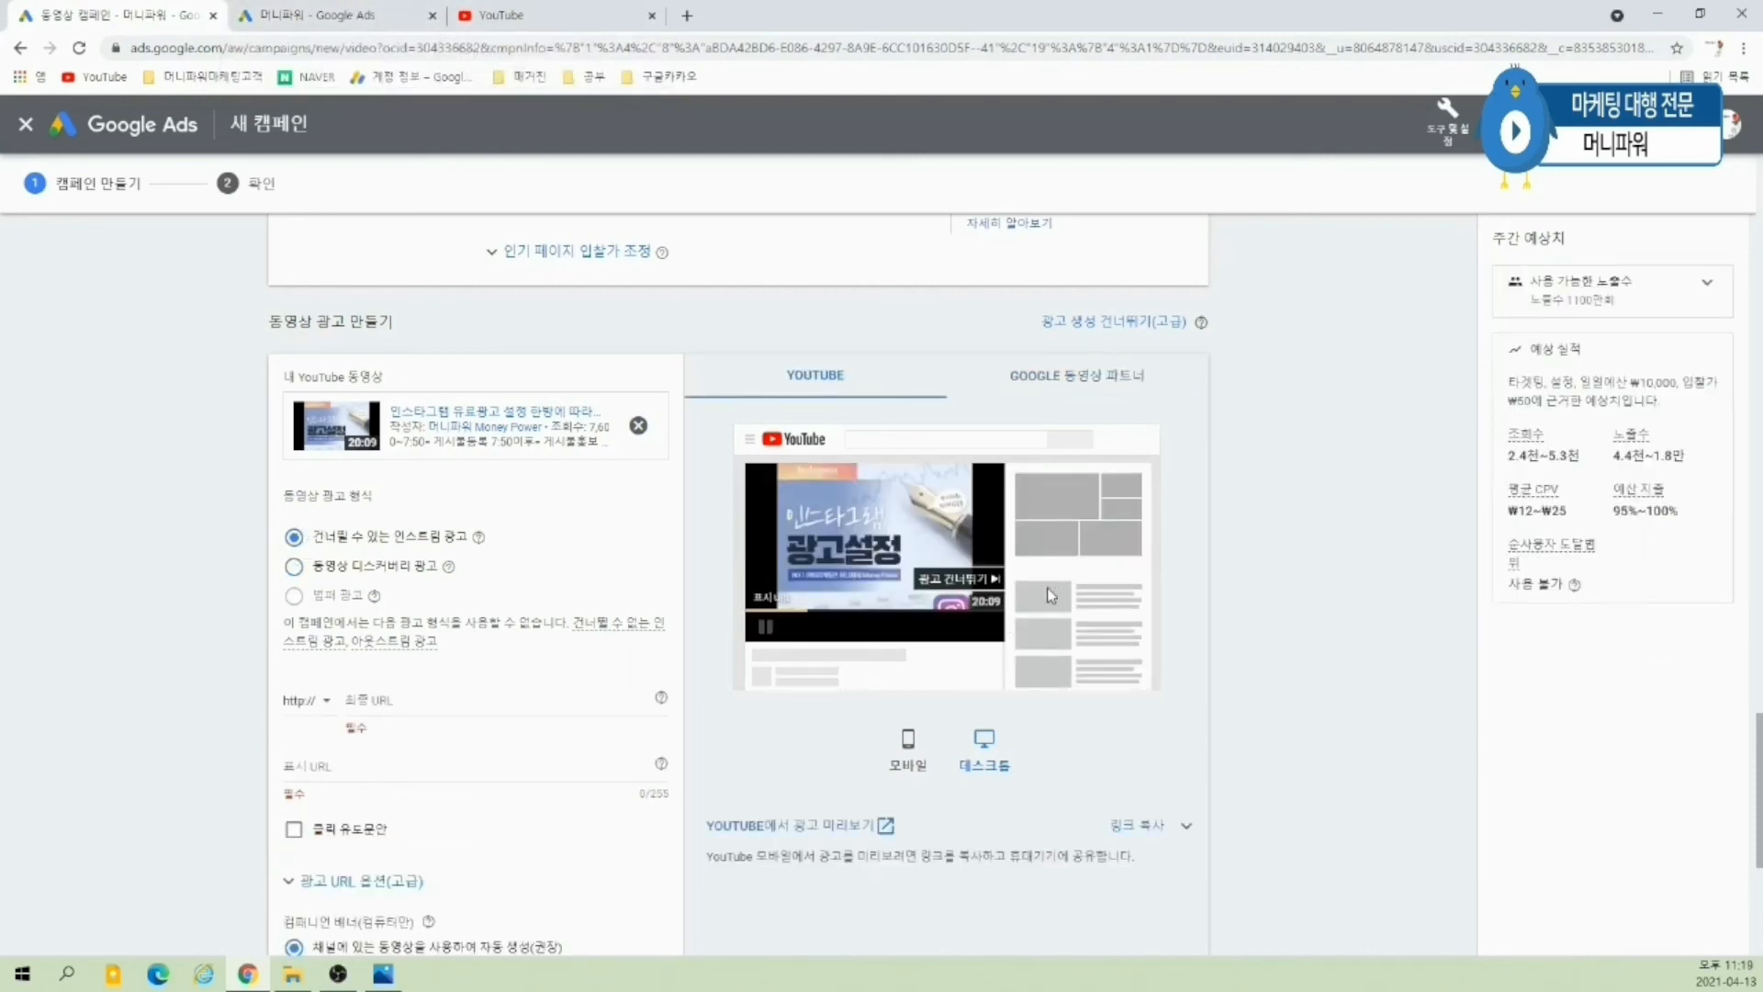
pyautogui.click(294, 565)
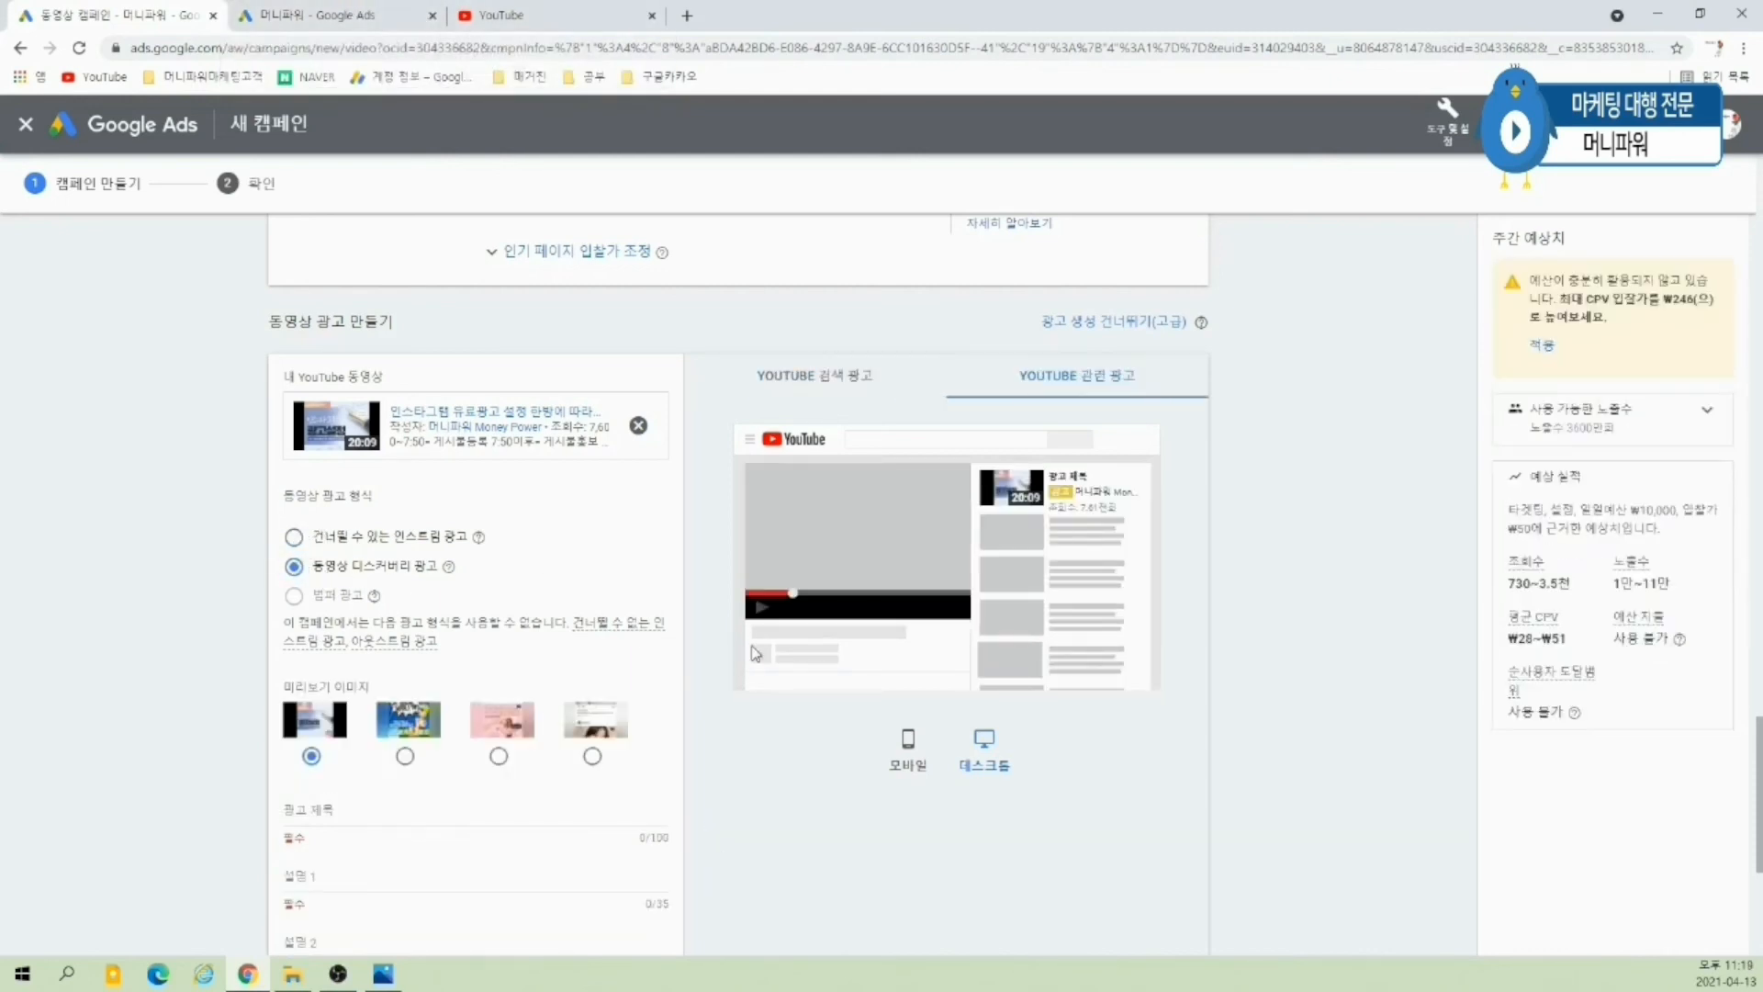
pyautogui.click(928, 762)
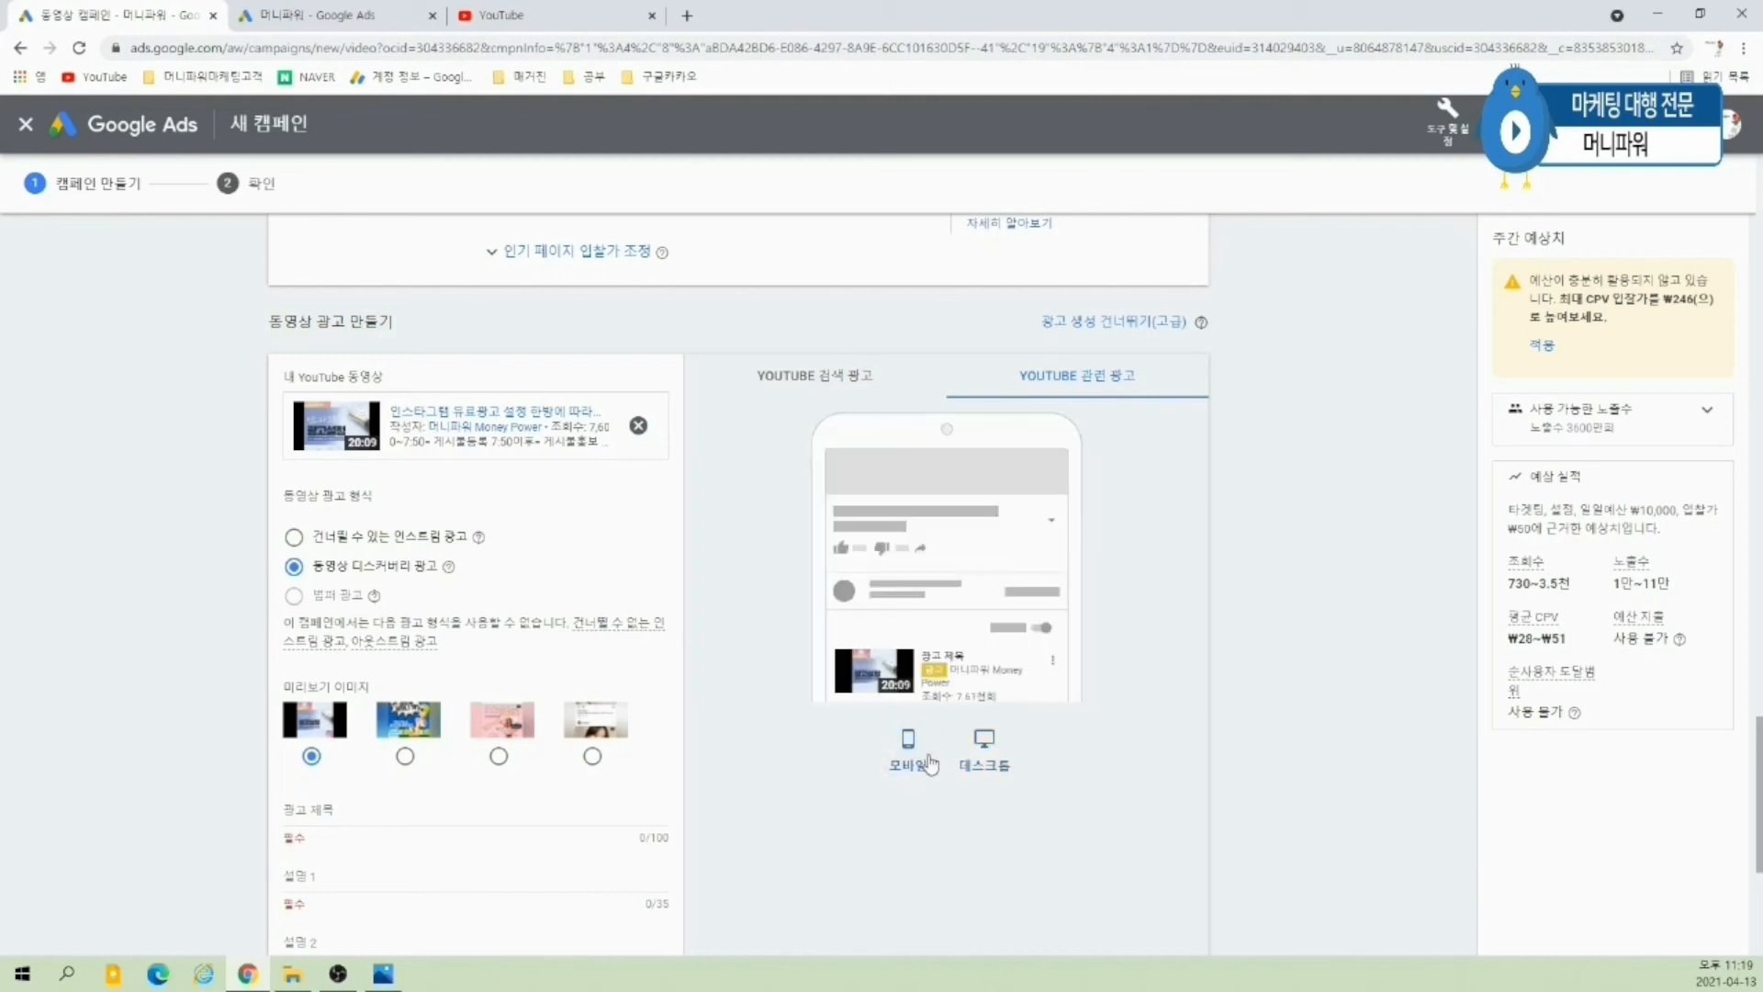
# - Search YouTube for 이건희 사주 and open the video 부자사주는 이것이다르다. 이건희 회장사주 to examine its ads
pyautogui.click(524, 15)
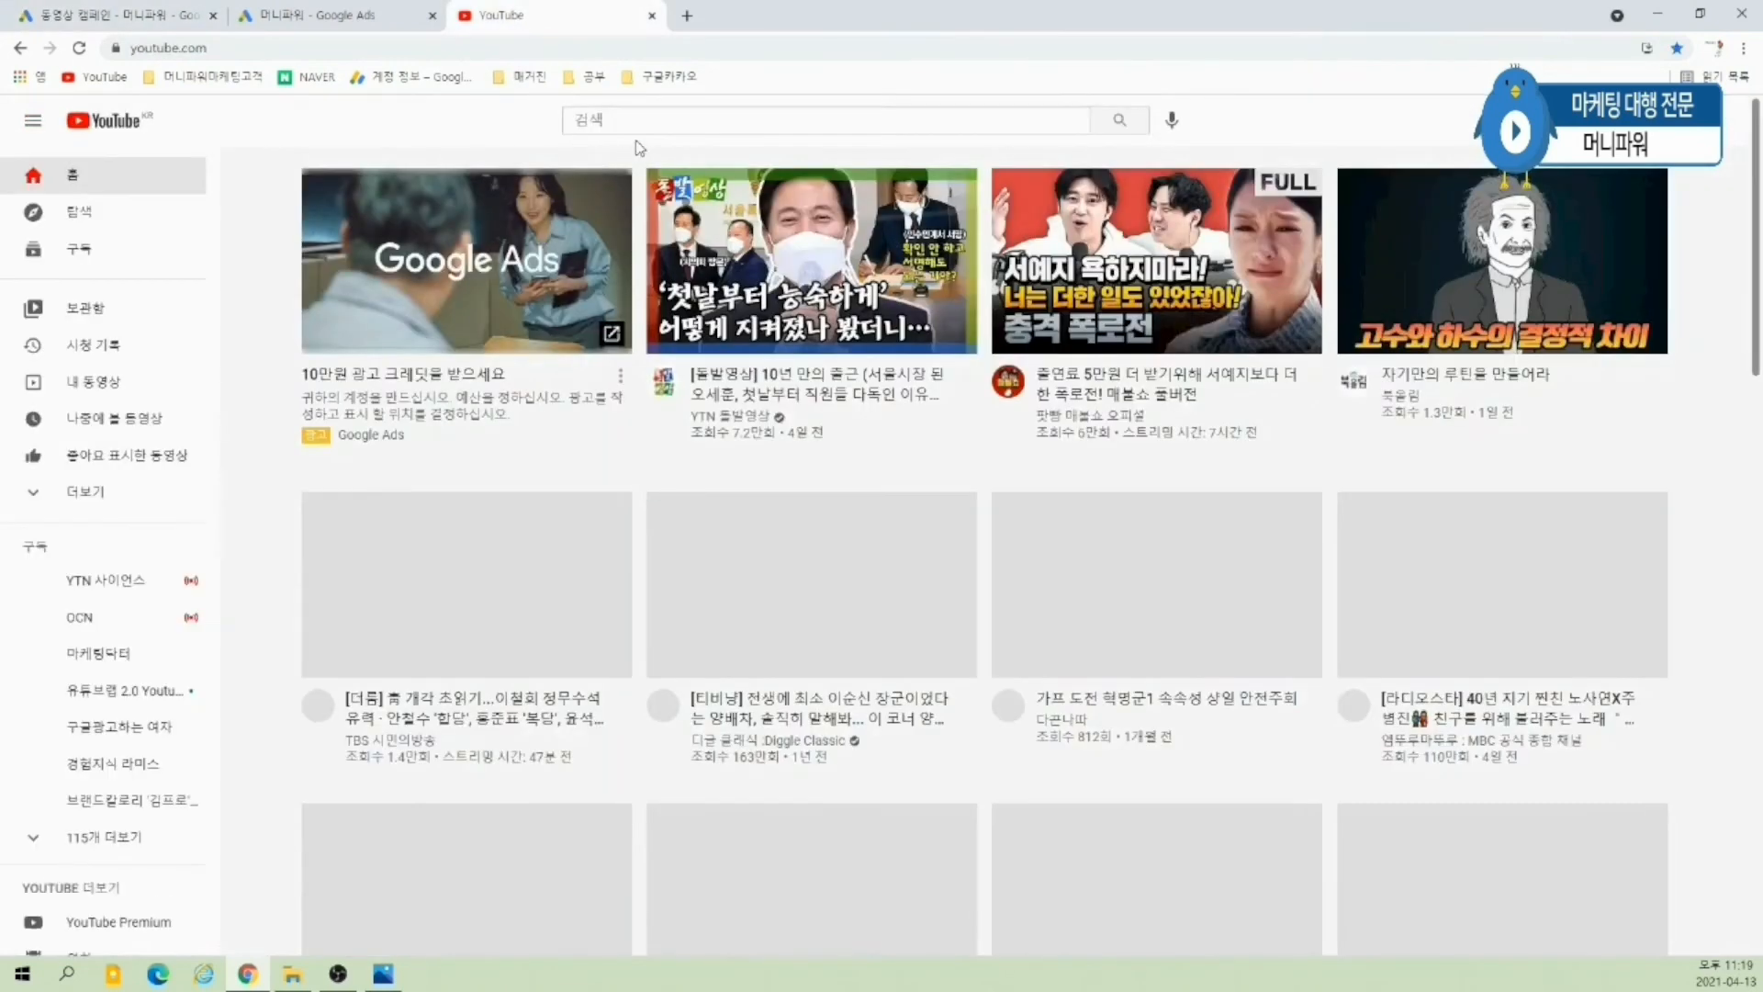
pyautogui.click(636, 121)
pyautogui.write('이건희 사주')
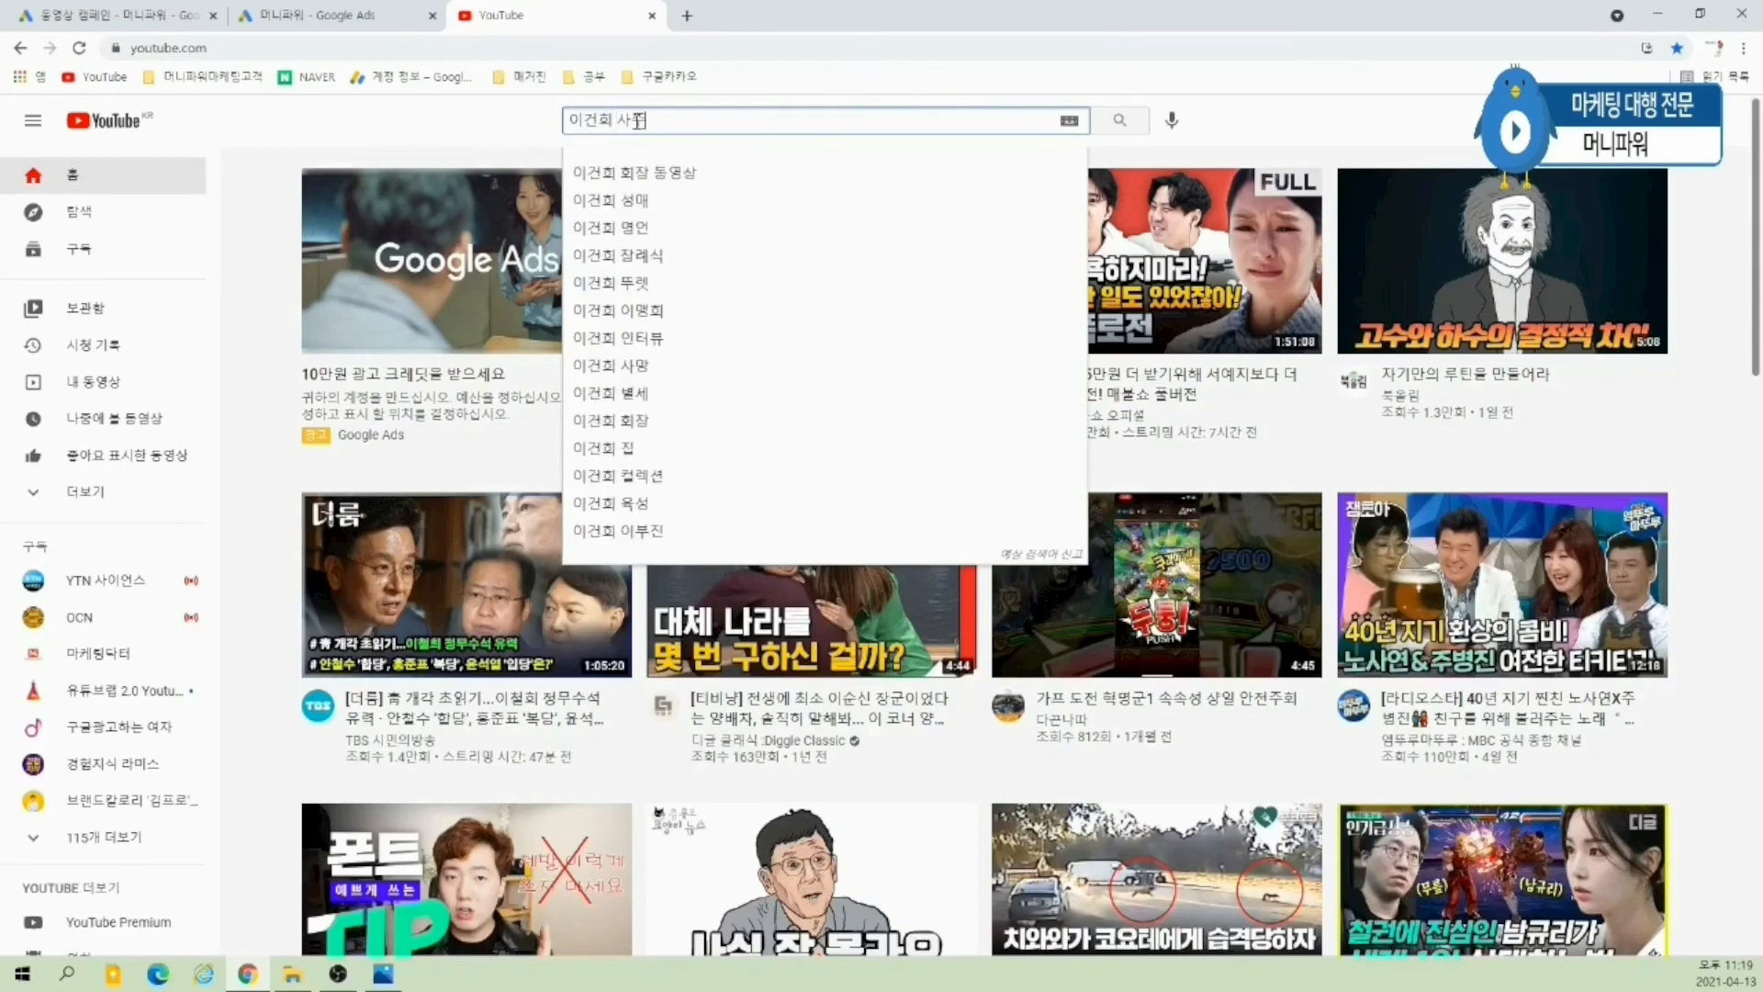
pyautogui.press('Return')
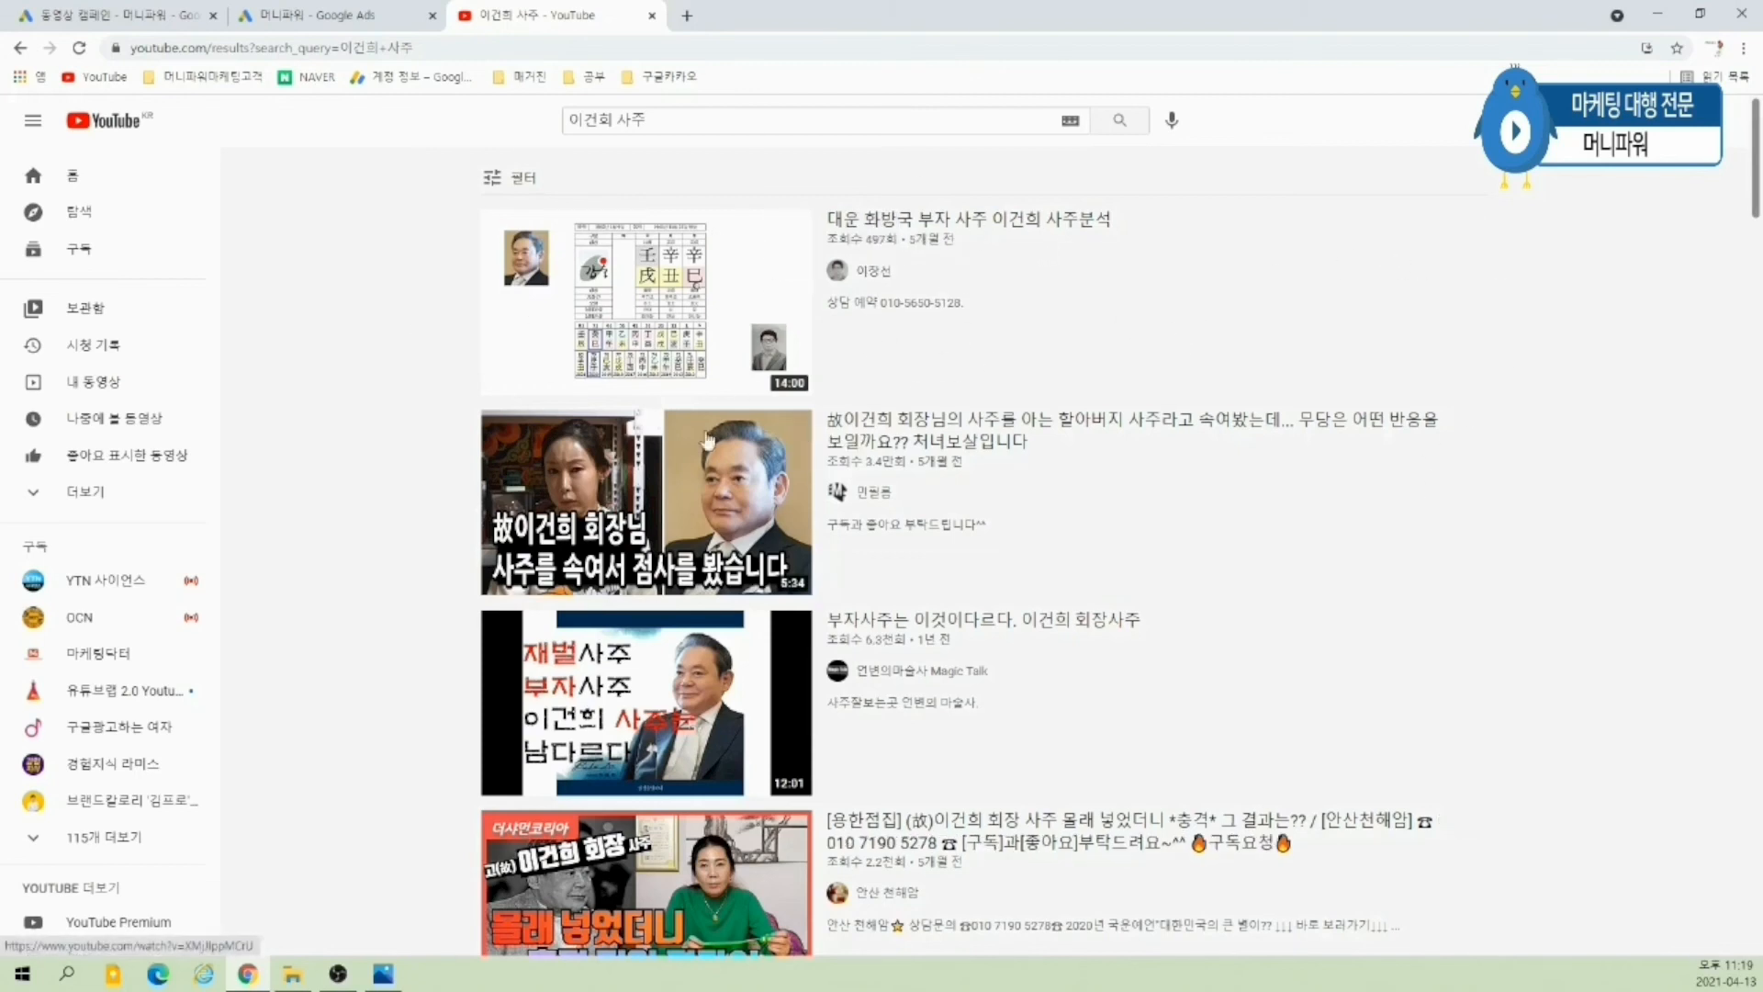
pyautogui.click(694, 706)
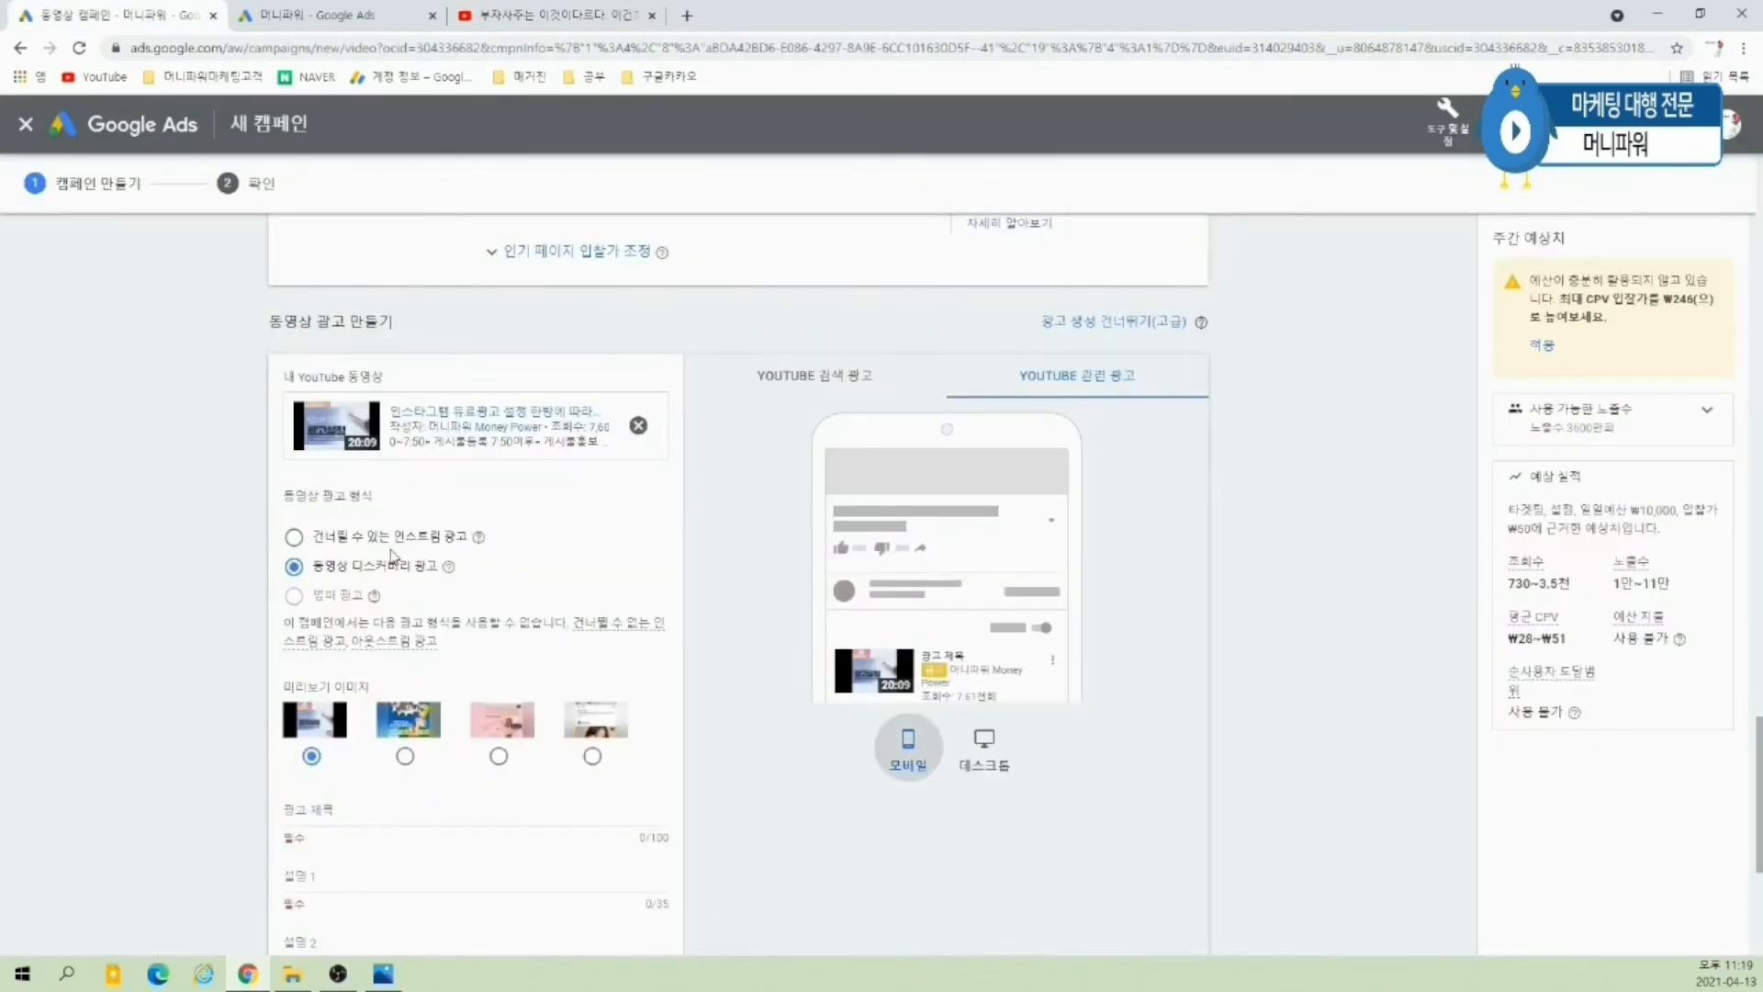
# - Set the video ad format back to skippable in-stream (건너뛸 수 있는 인스트림 광고) in the campaign
pyautogui.click(393, 540)
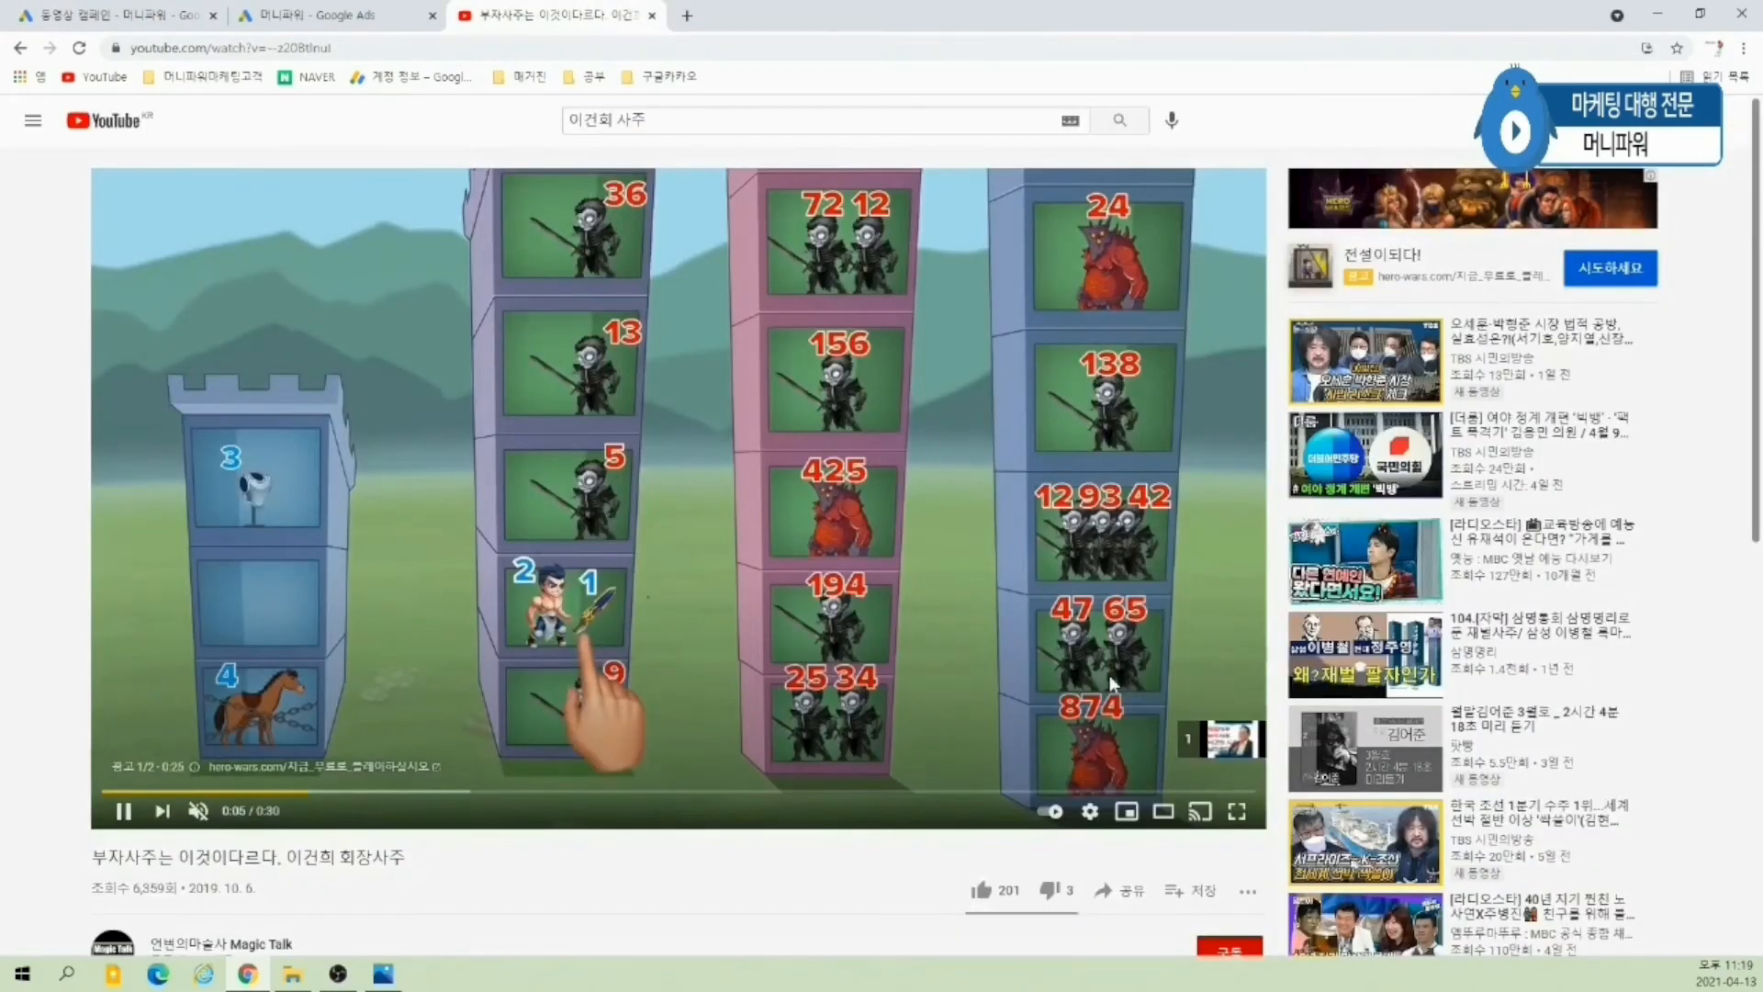
# - Skip the ad on the YouTube video, and set the campaign's video ad format to video discovery (동영상 디스커버리 광고)
pyautogui.click(1220, 738)
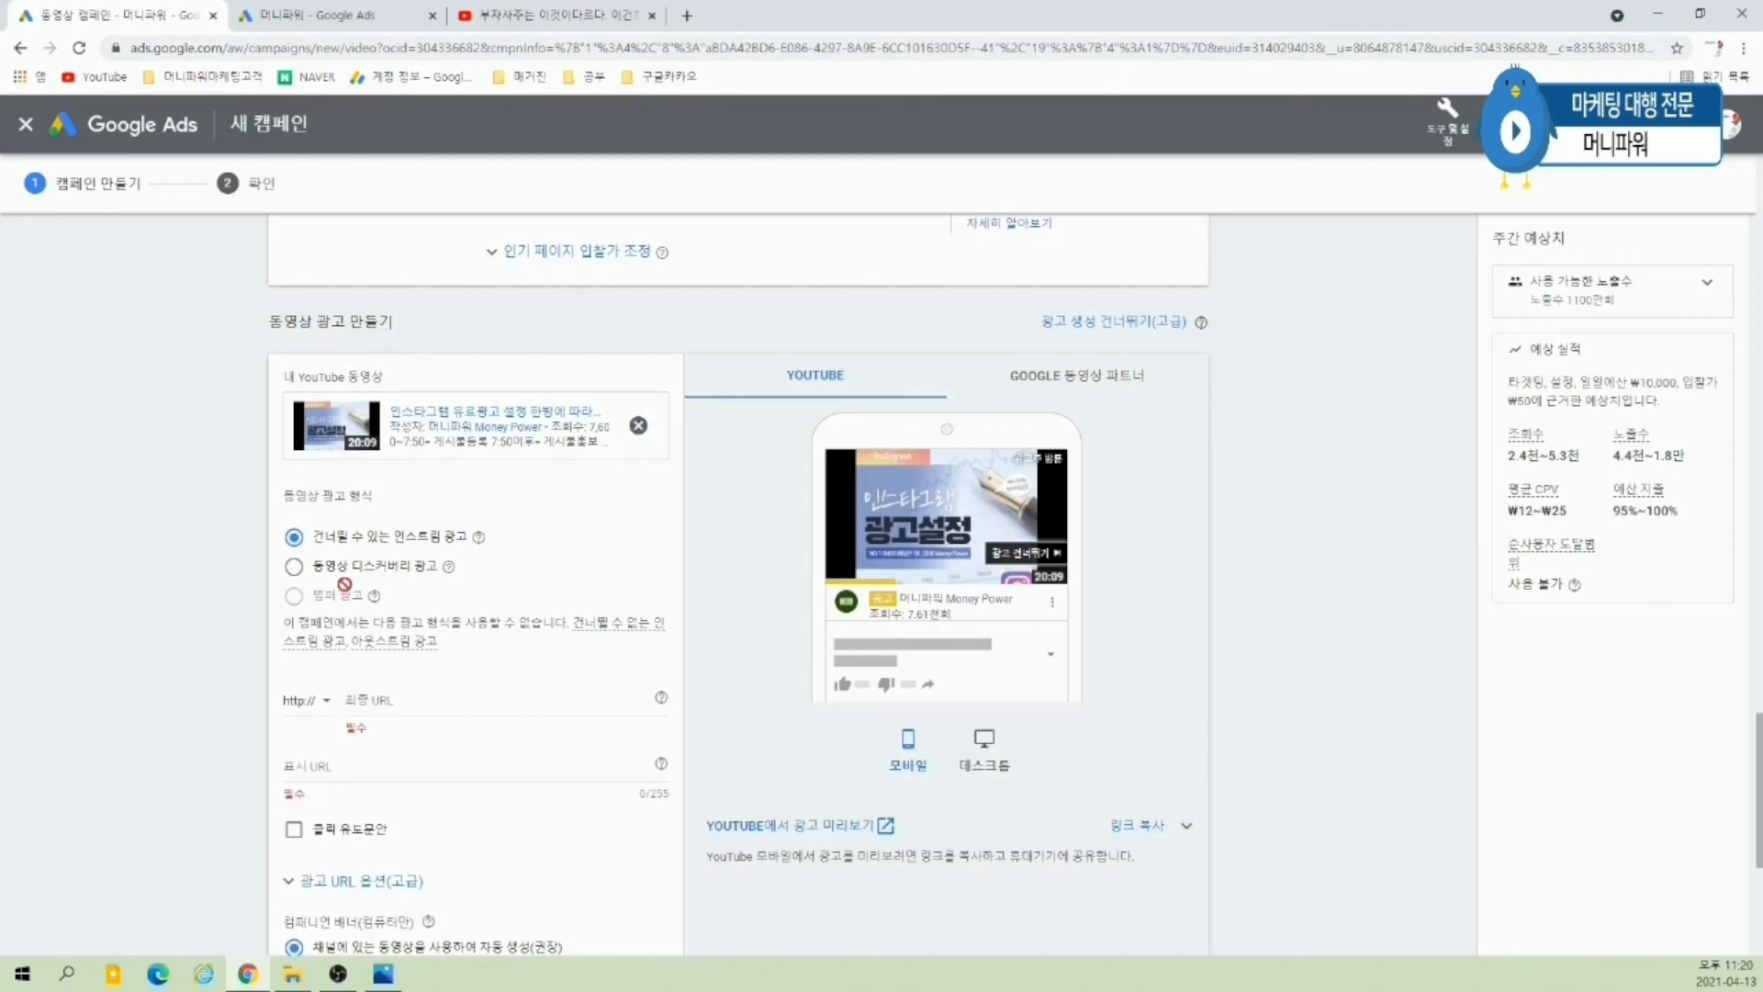
pyautogui.click(294, 566)
pyautogui.scroll(-1, 1255, 686)
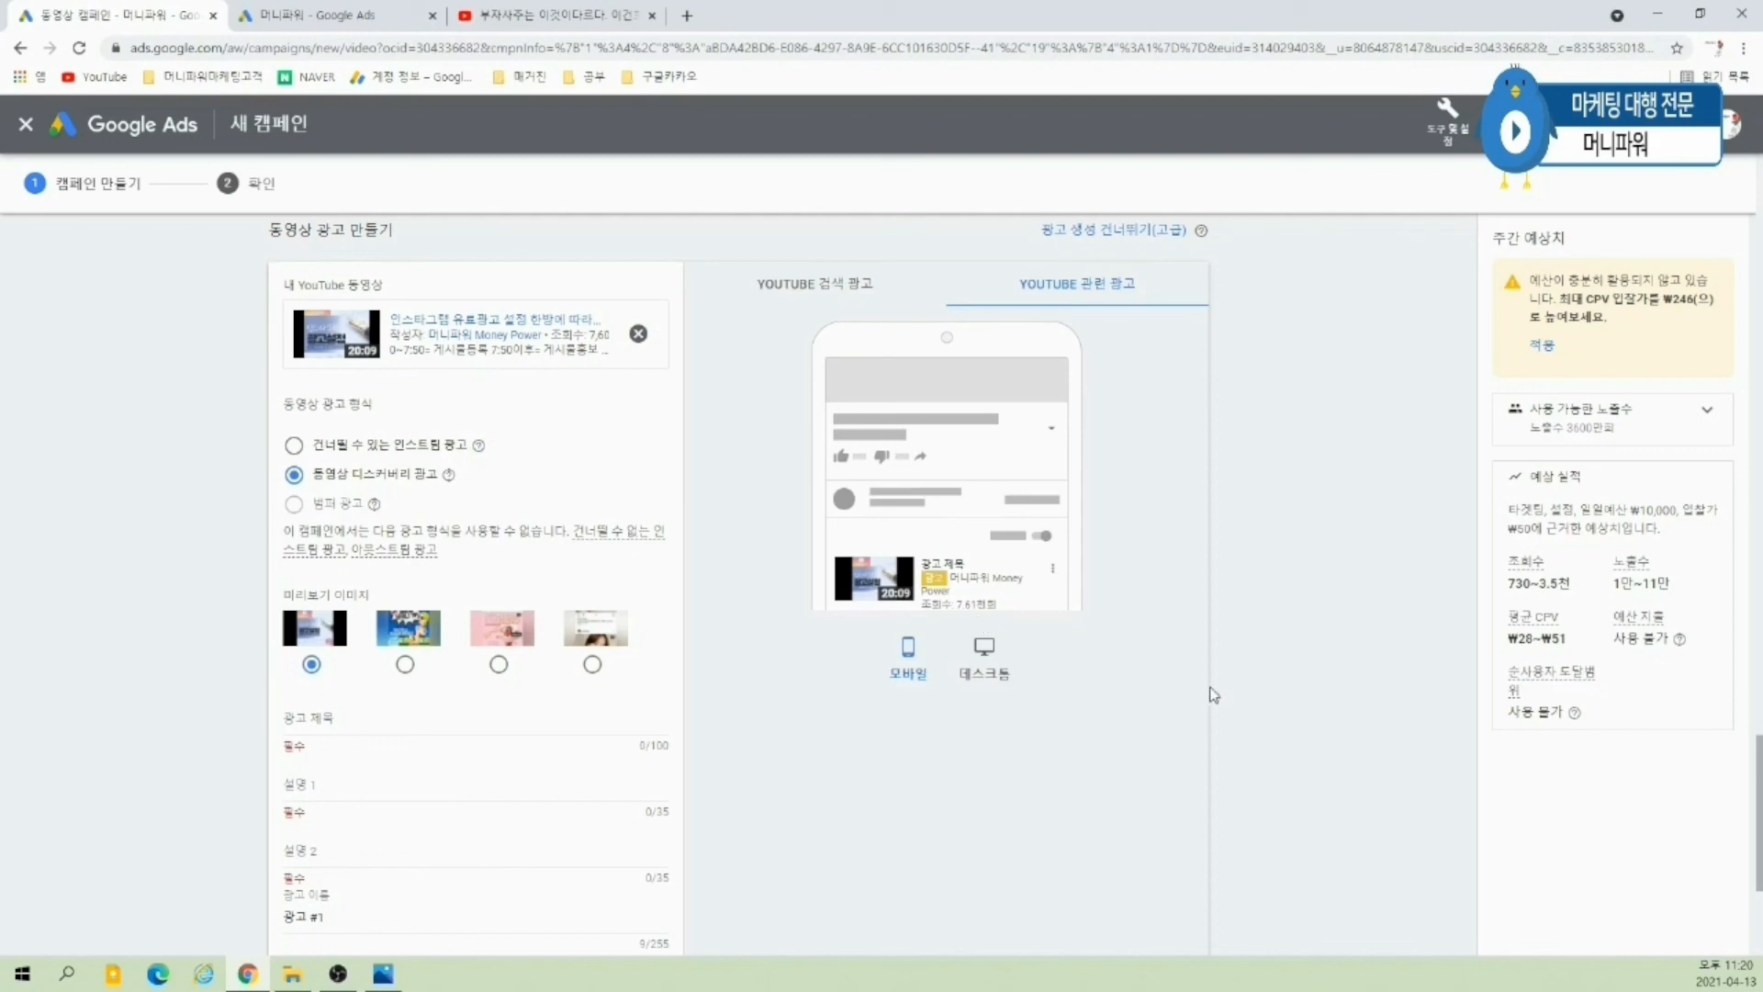
# - Review the ad group's targeting and enter 머니파워 동영상광고 입니다 as the discovery ad's title (광고 제목)
pyautogui.scroll(-2, 1202, 694)
pyautogui.click(405, 535)
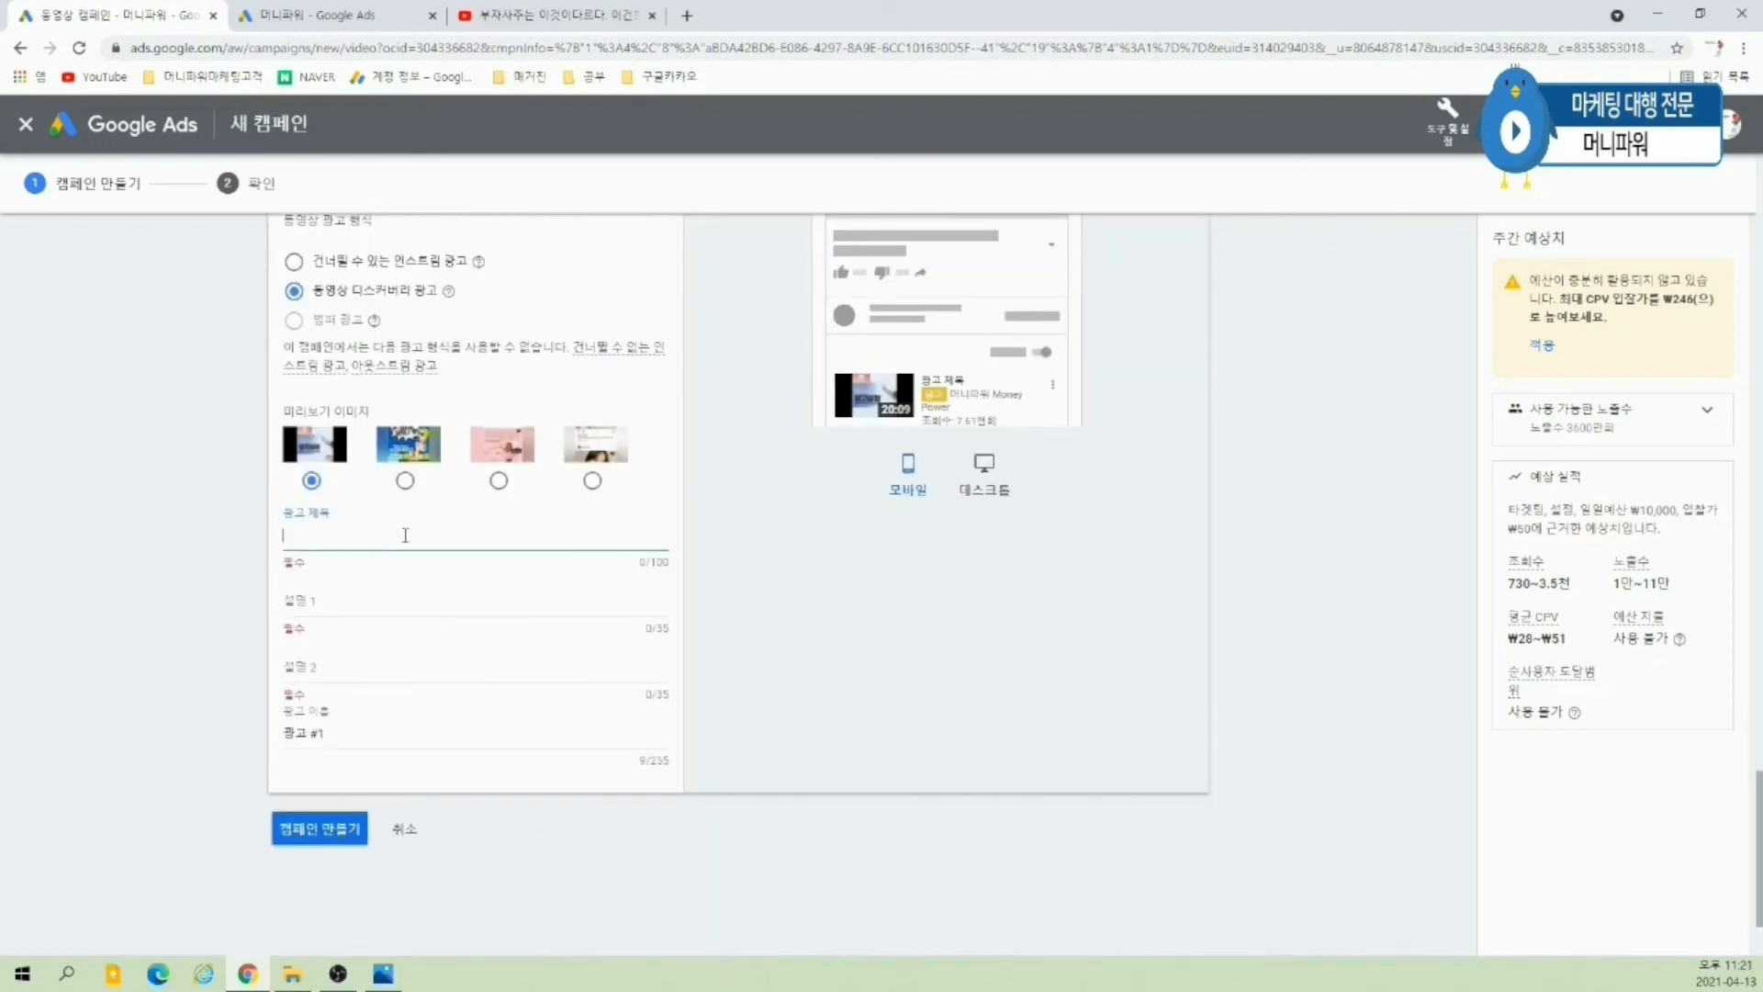
pyautogui.scroll(15, 1261, 774)
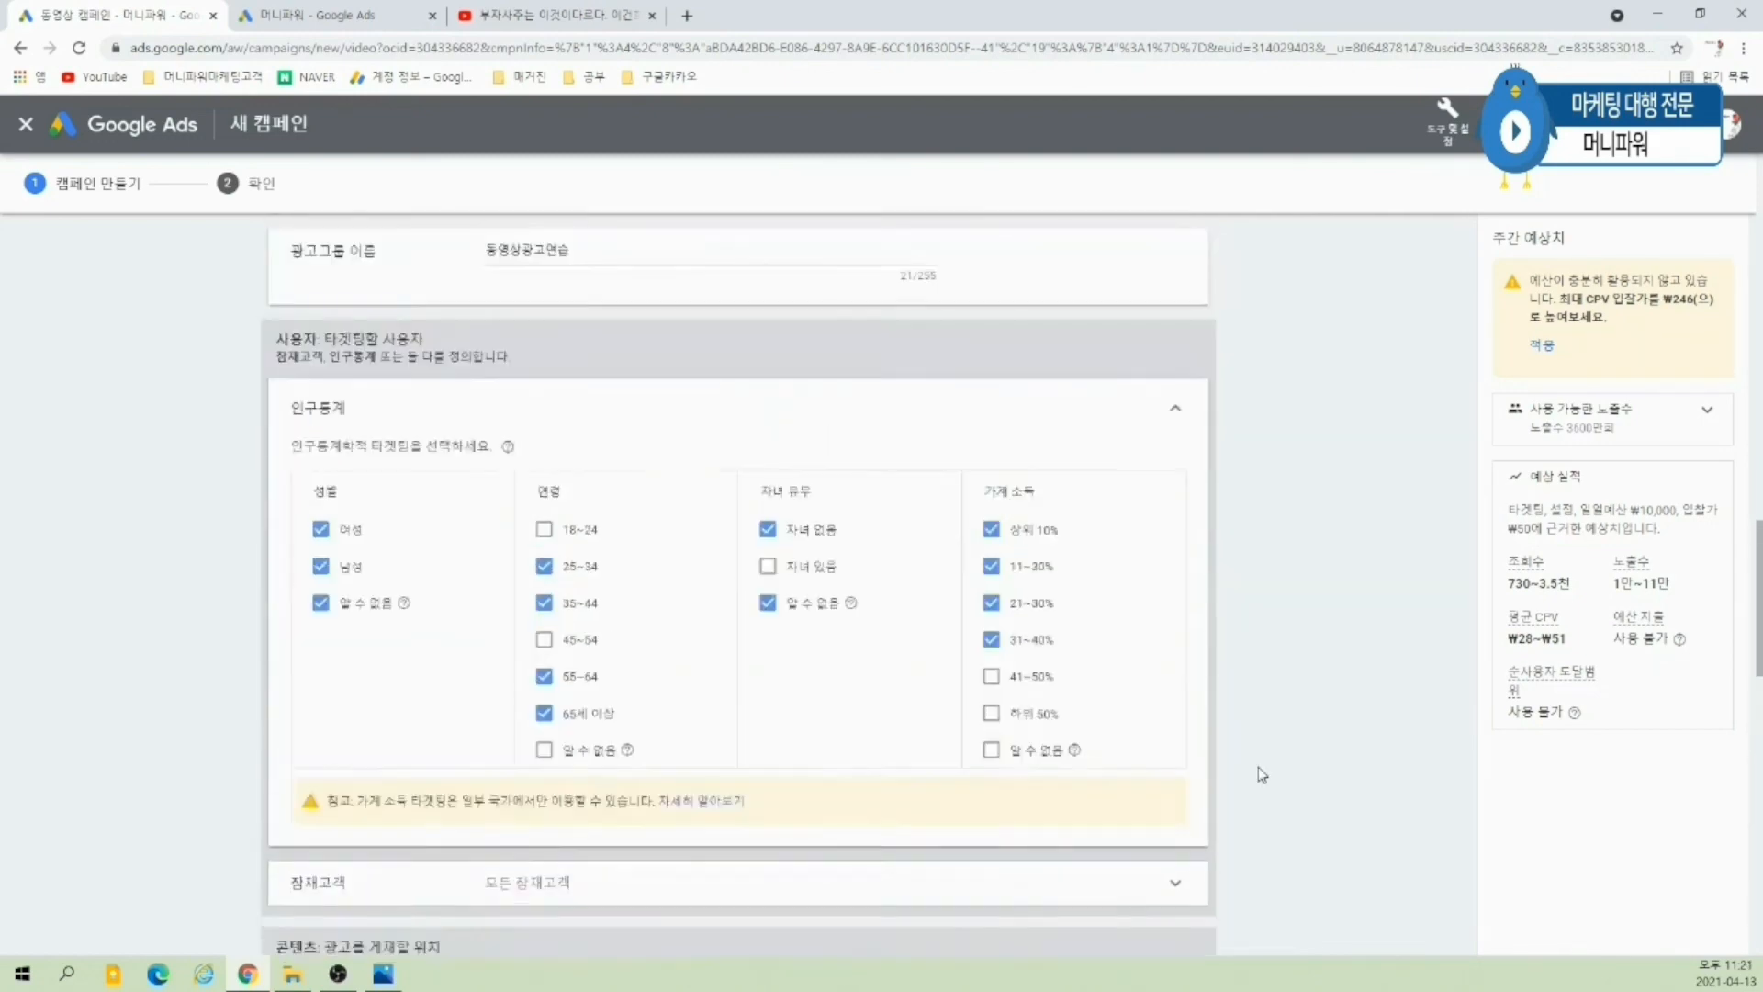
pyautogui.scroll(-15, 669, 716)
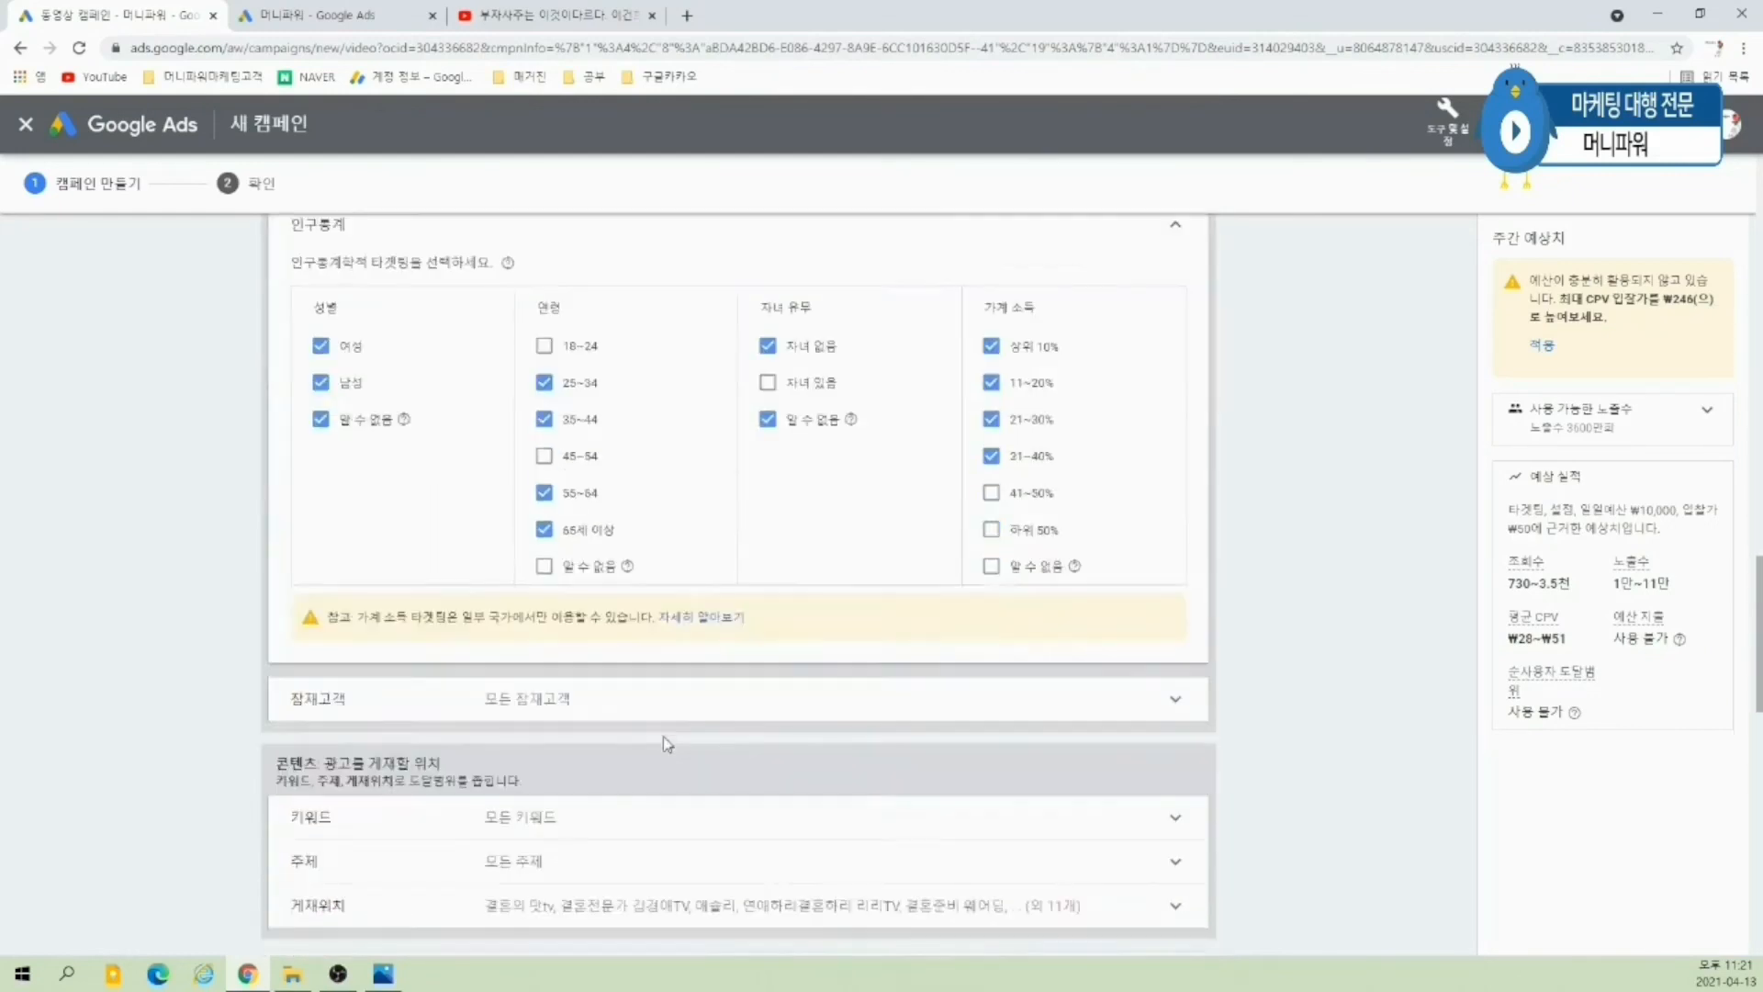
pyautogui.scroll(-3, 668, 742)
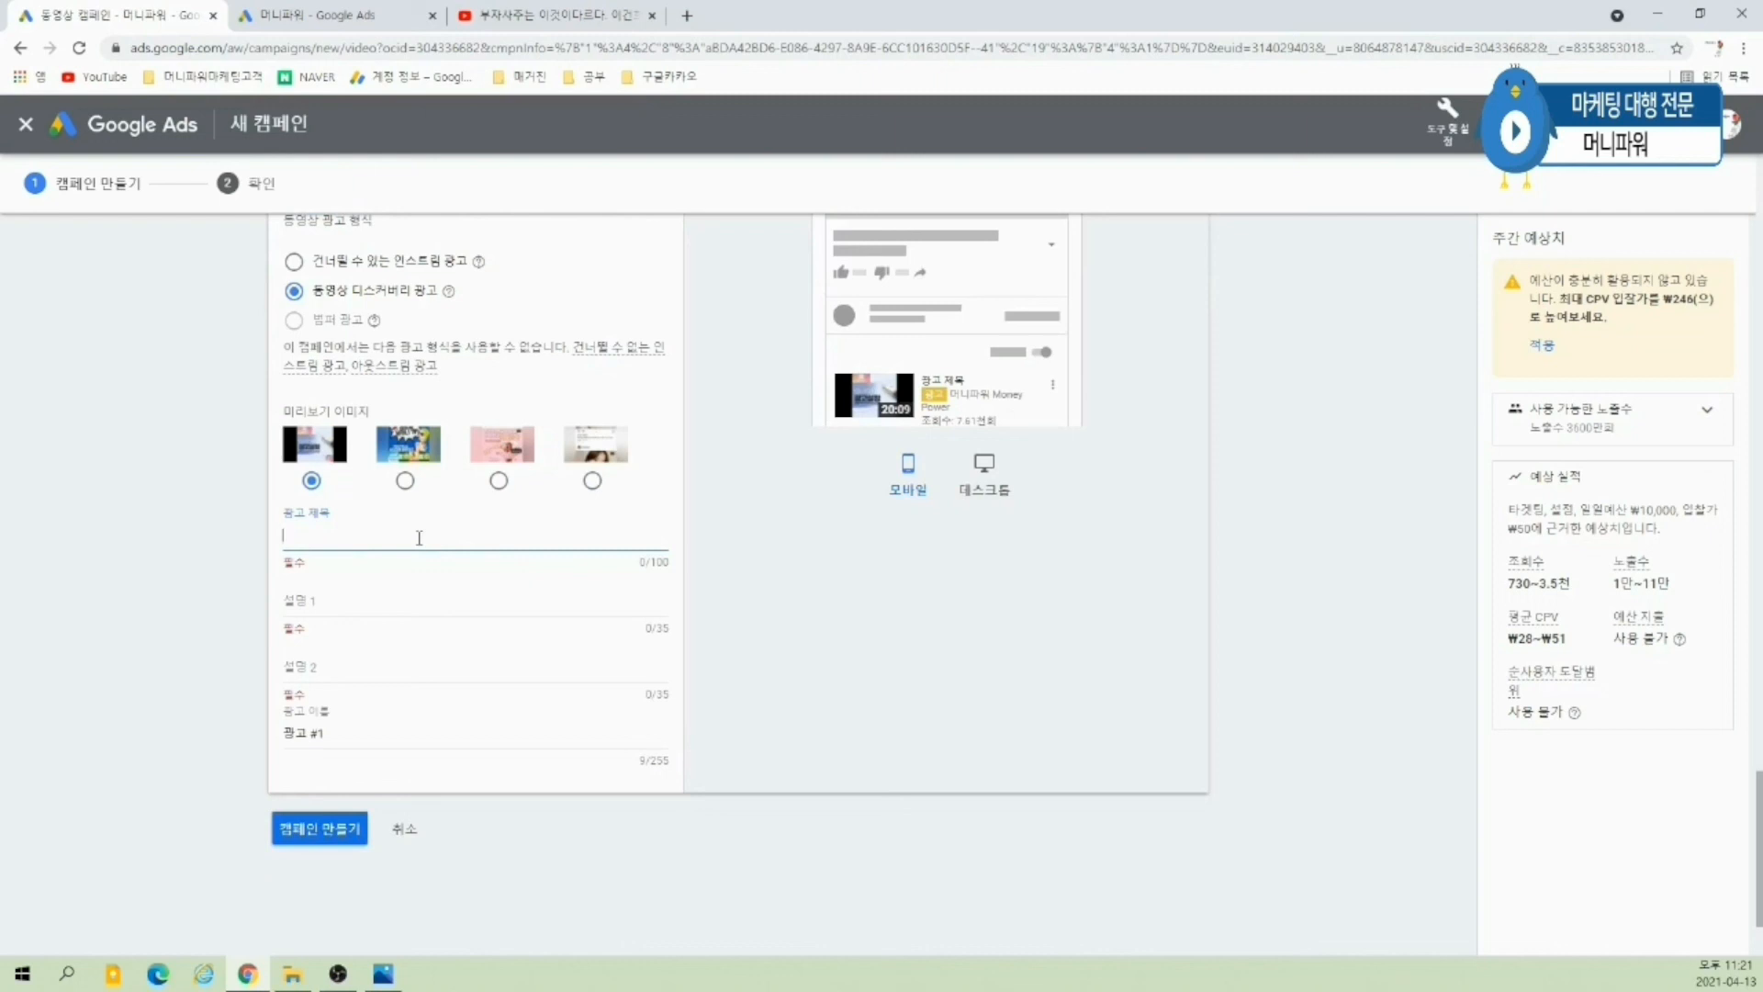
pyautogui.write('머니패')
pyautogui.write('워 동영상광고')
pyautogui.write(' 입니다')
pyautogui.press('Tab')
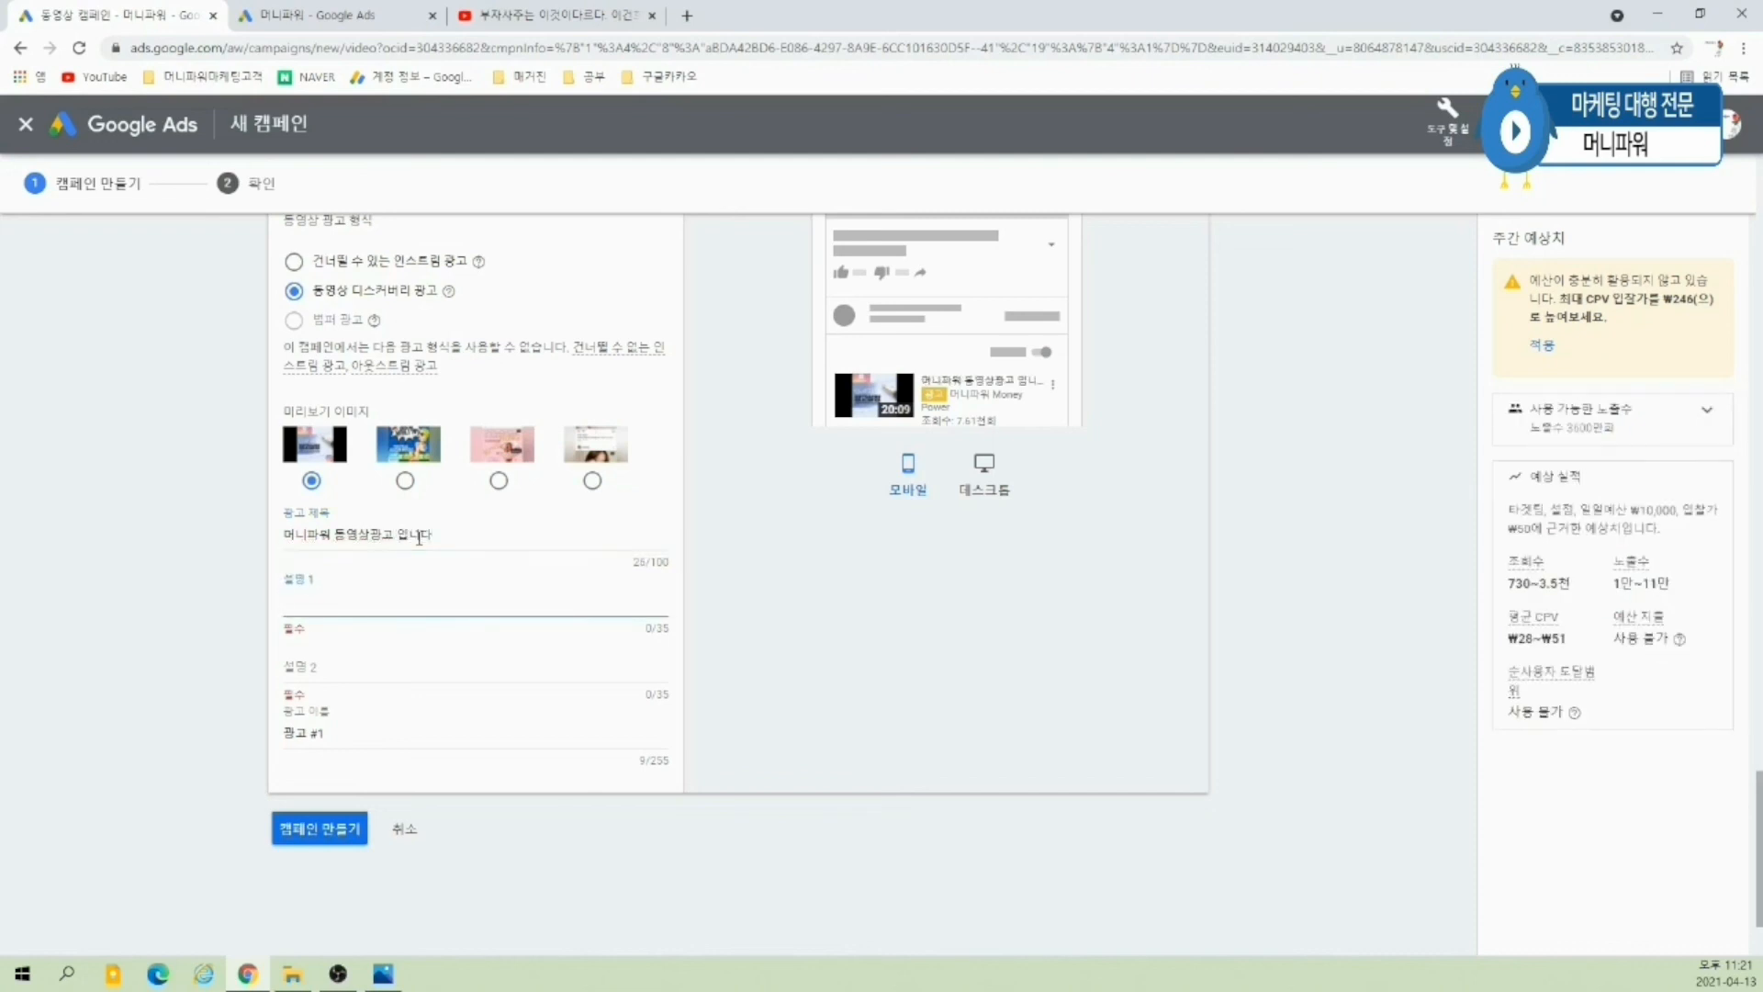
# - Enter 마케팅 초보도 따라할수 있는 광고세팅 as description 1 (설명 1) and 머니파워가 도와드립니다 as description 2 (설명 2)
pyautogui.write('마케팅 초보도 따라할수 있는 개')
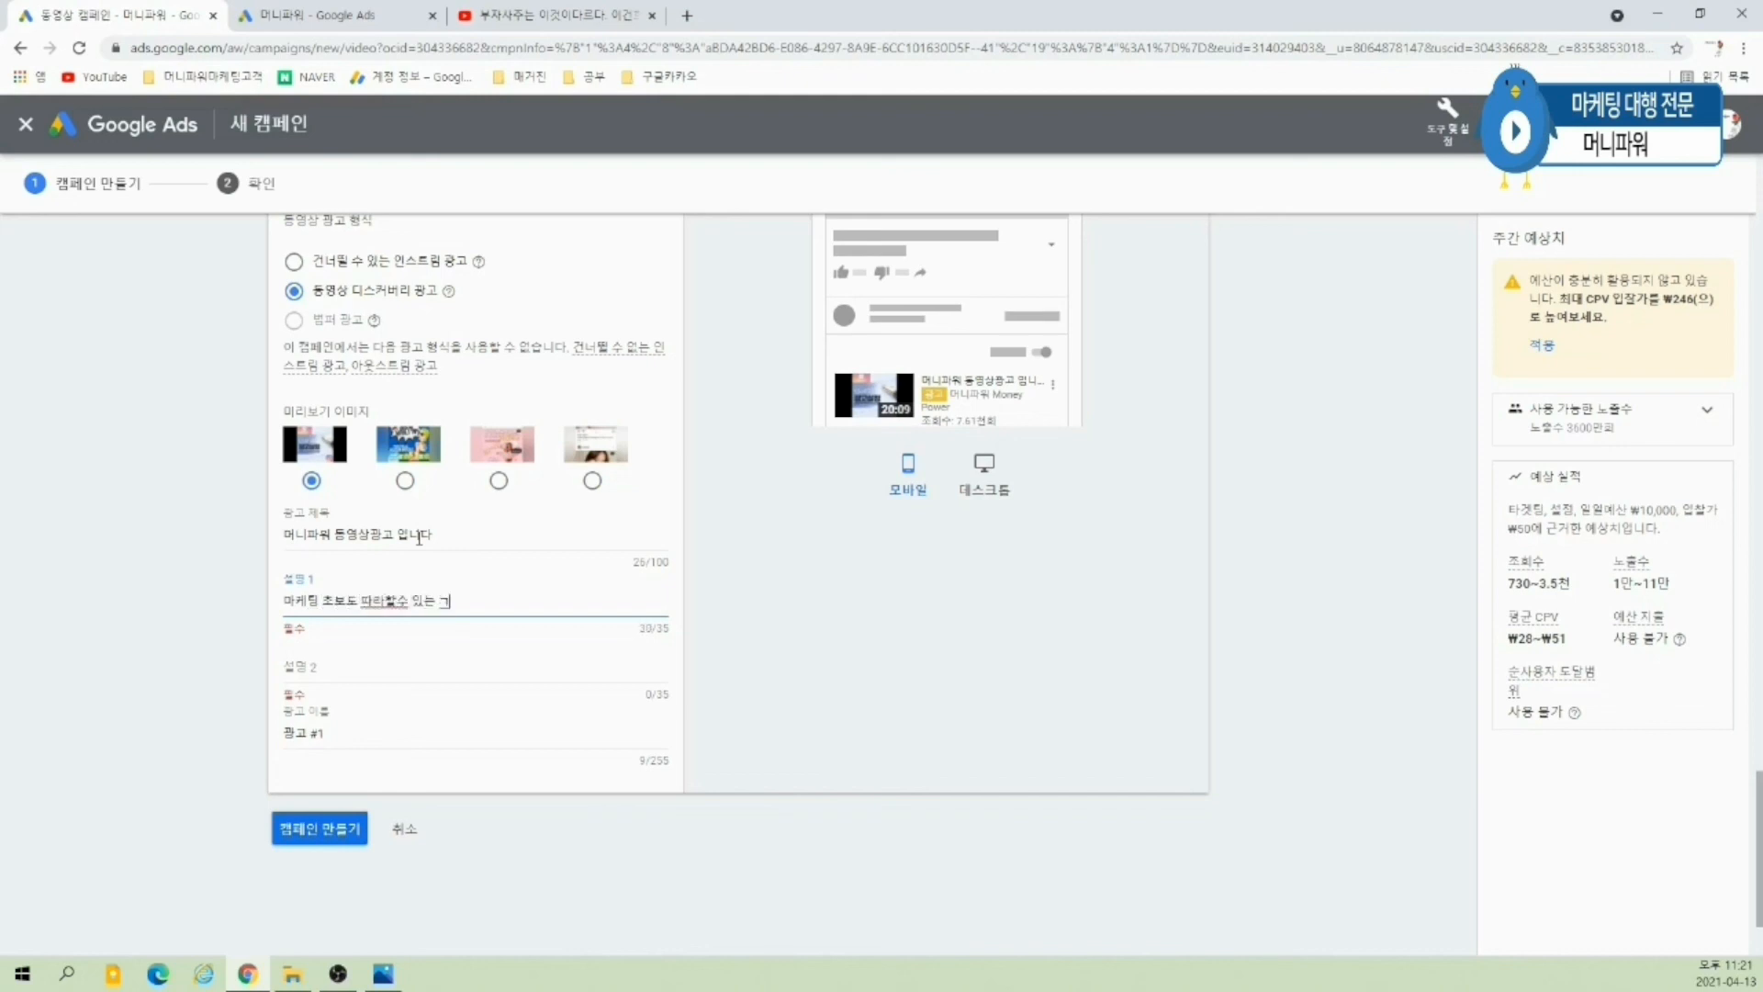
pyautogui.press('BackSpace')
pyautogui.write('광고세팅')
pyautogui.click(368, 668)
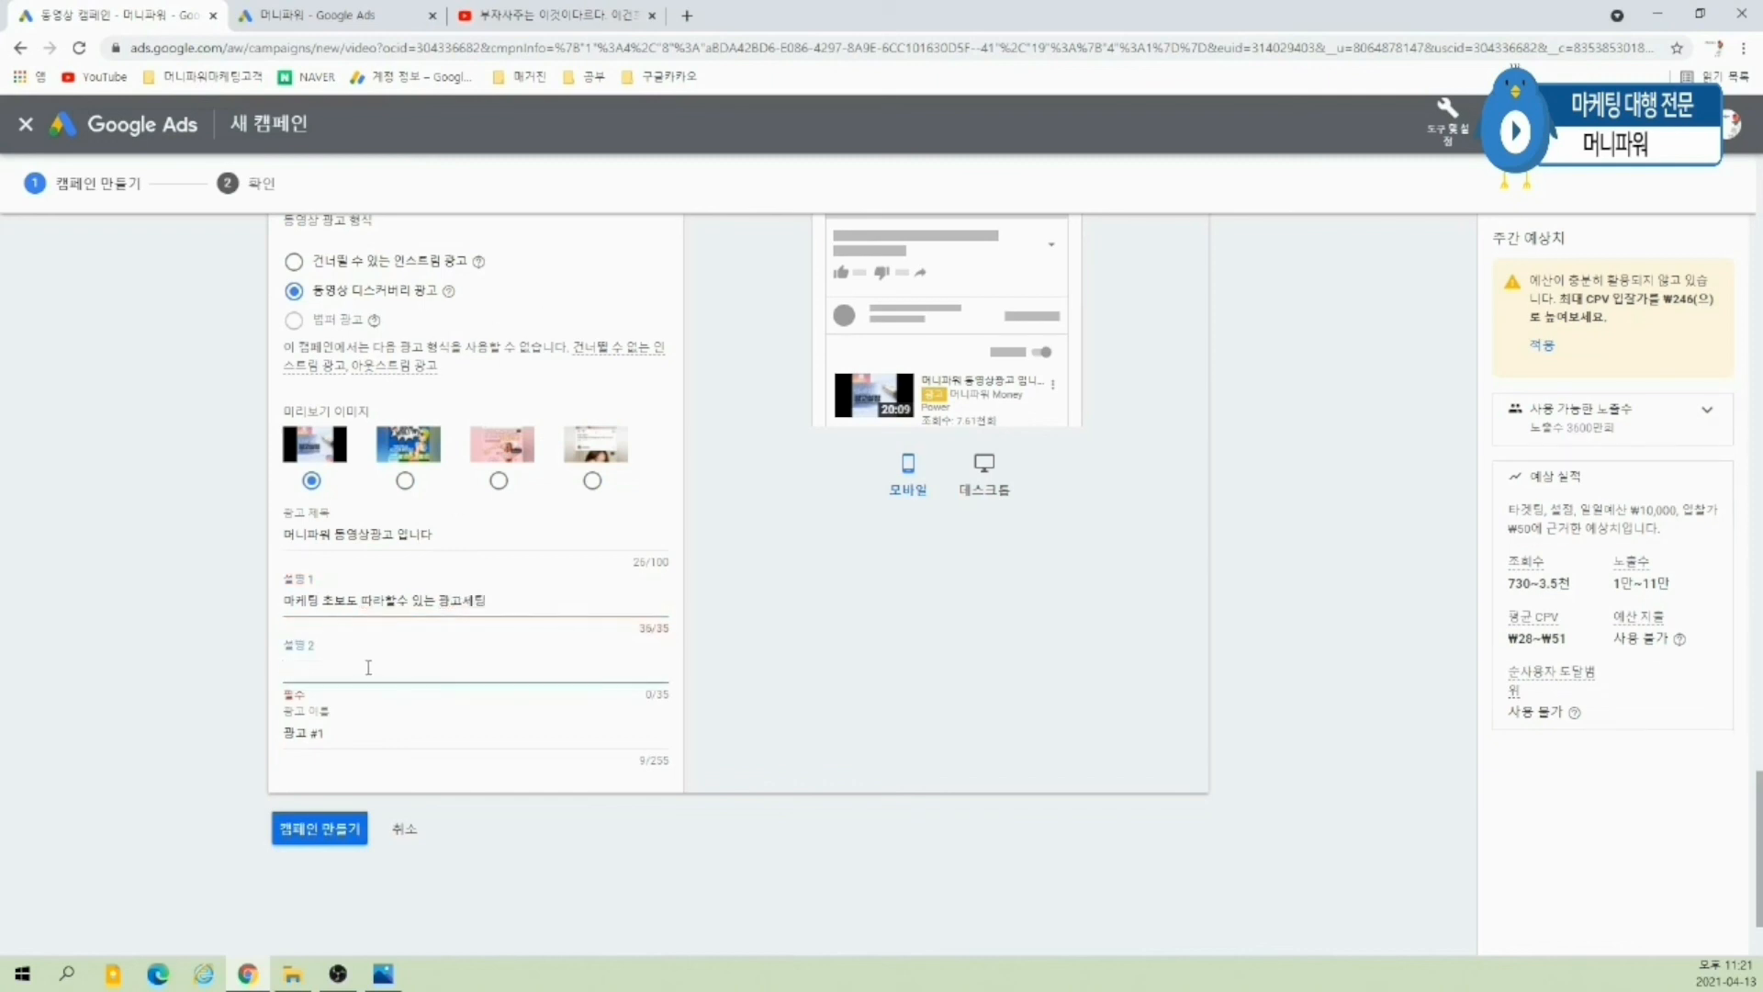
pyautogui.write('머니팸')
pyautogui.write('워가 도와드립니다')
# - Rename the ad (광고 이름) as 머니파워 동영상 광고 세팅따라하기 and try to create the campaign
pyautogui.click(369, 731)
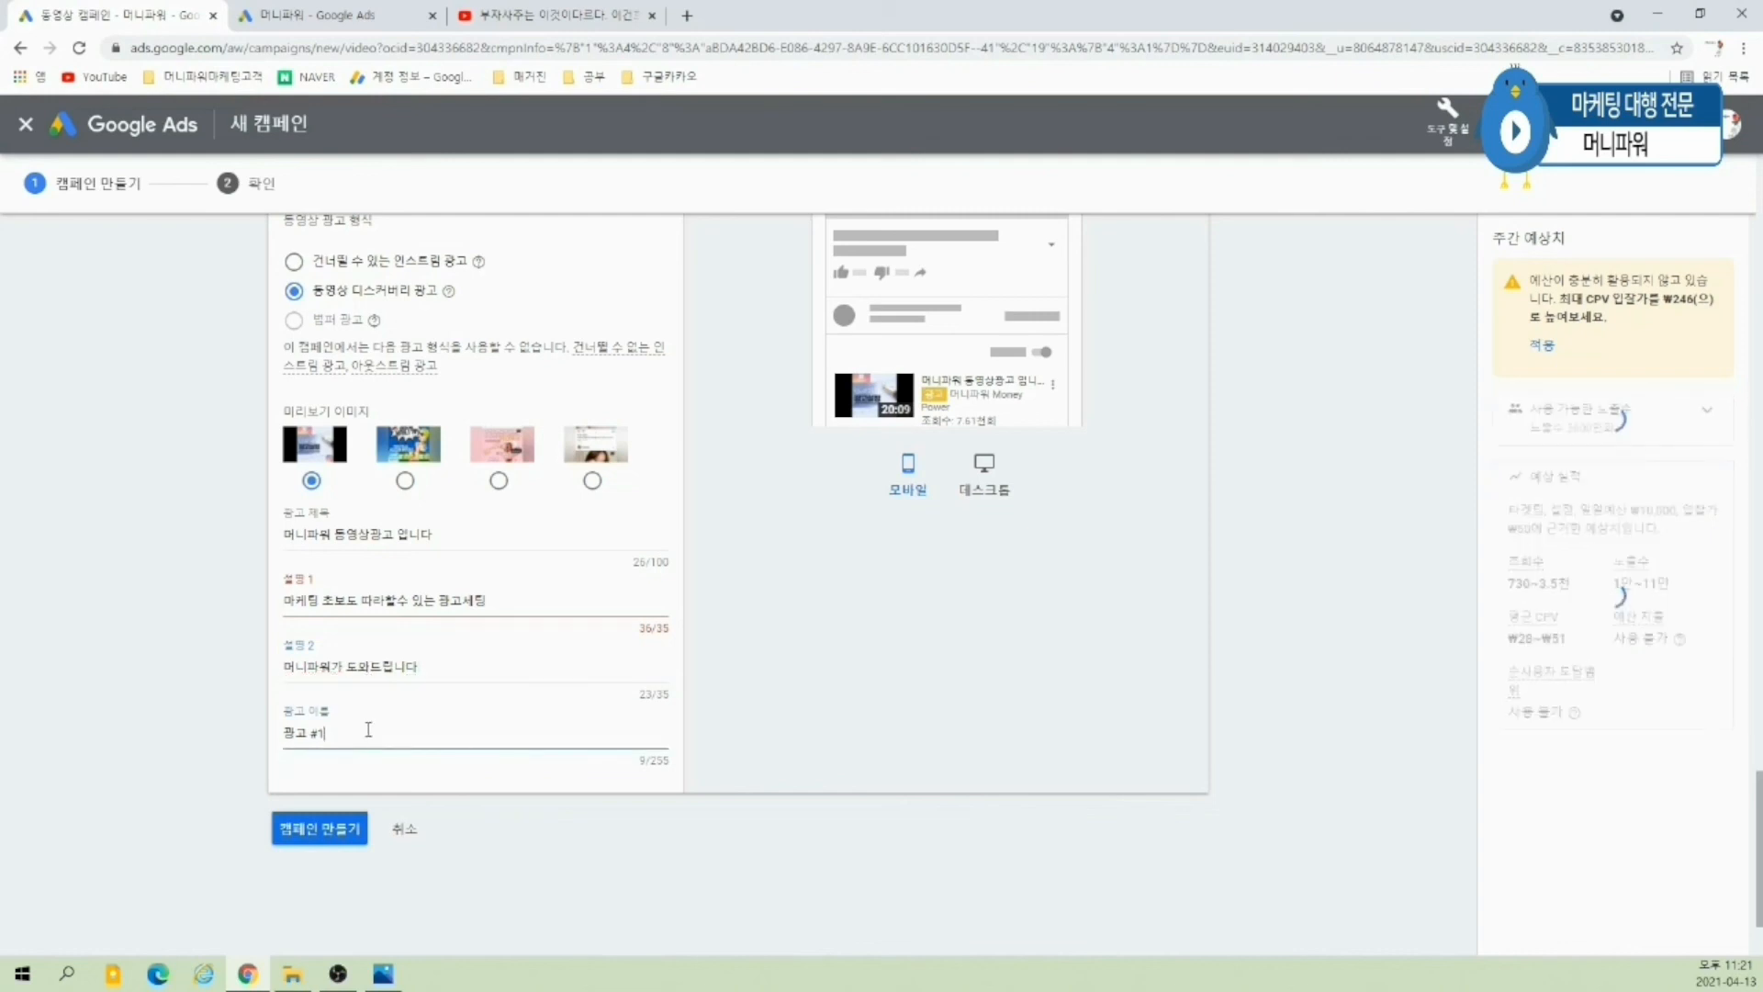
pyautogui.moveTo(369, 732); pyautogui.dragTo(275, 738)
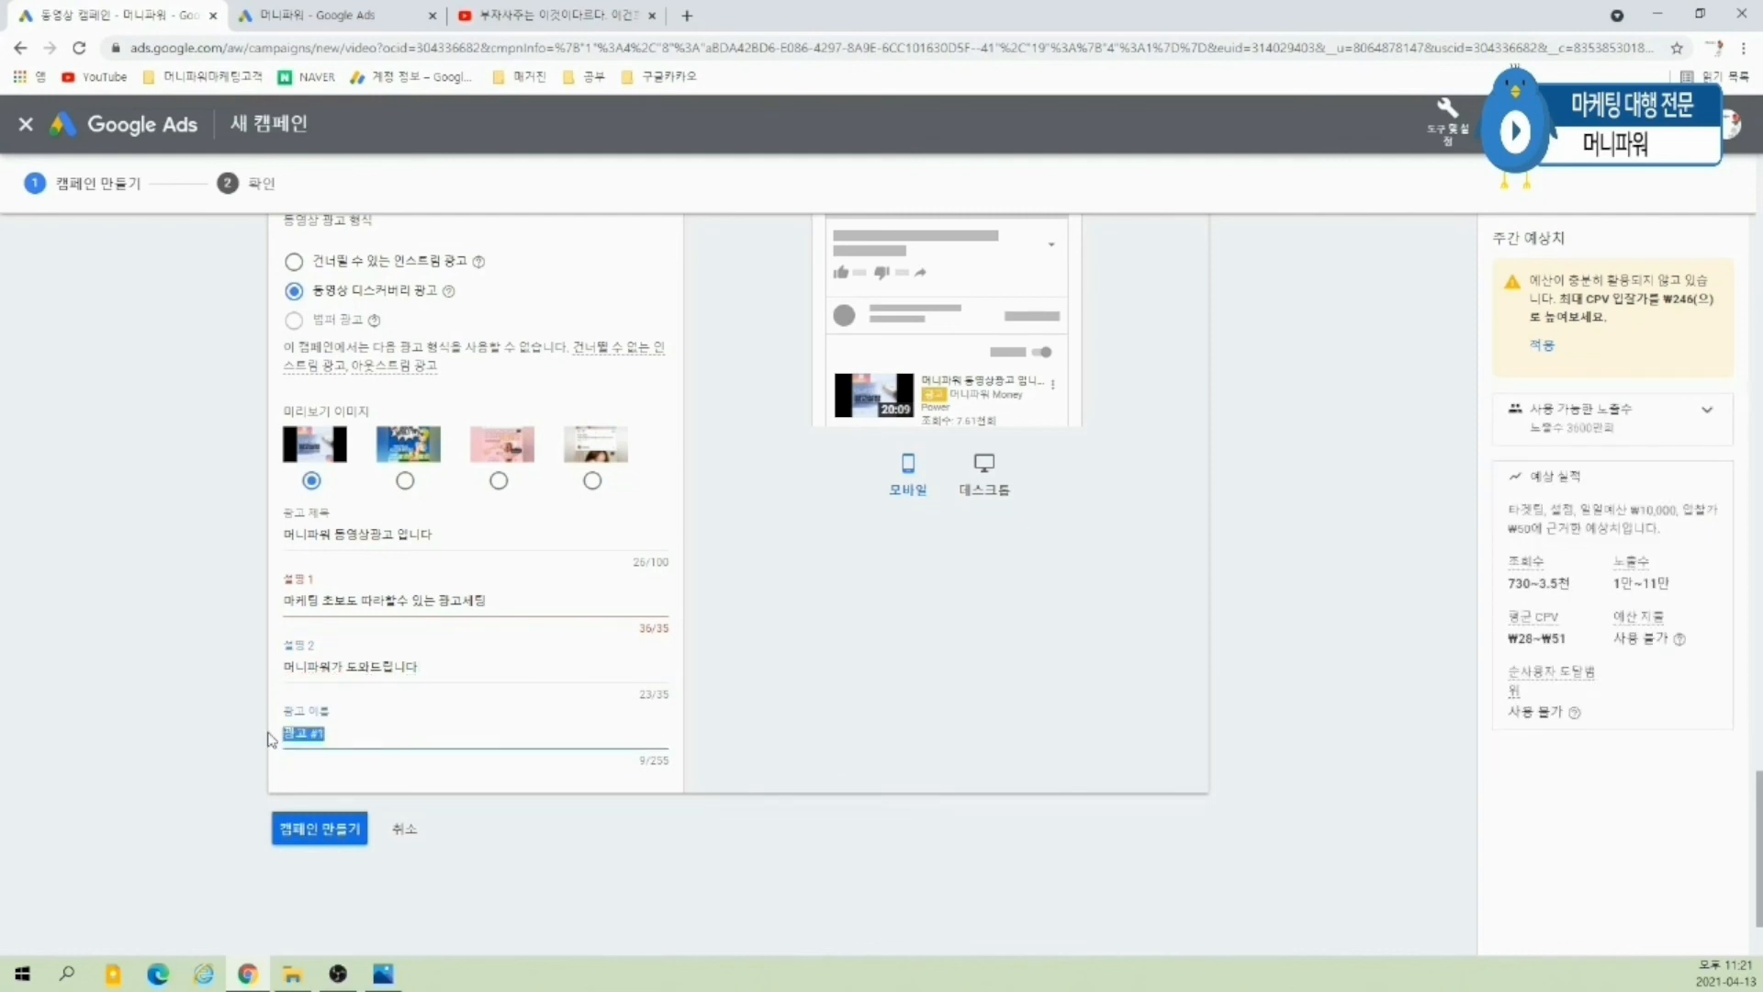
pyautogui.write('머니파워 마케팅 과')
pyautogui.press('BackSpace')
pyautogui.press('BackSpace')
pyautogui.press('BackSpace')
pyautogui.press('BackSpace')
pyautogui.press('BackSpace')
pyautogui.write('동영상 광고 세팅따라하기')
pyautogui.click(309, 836)
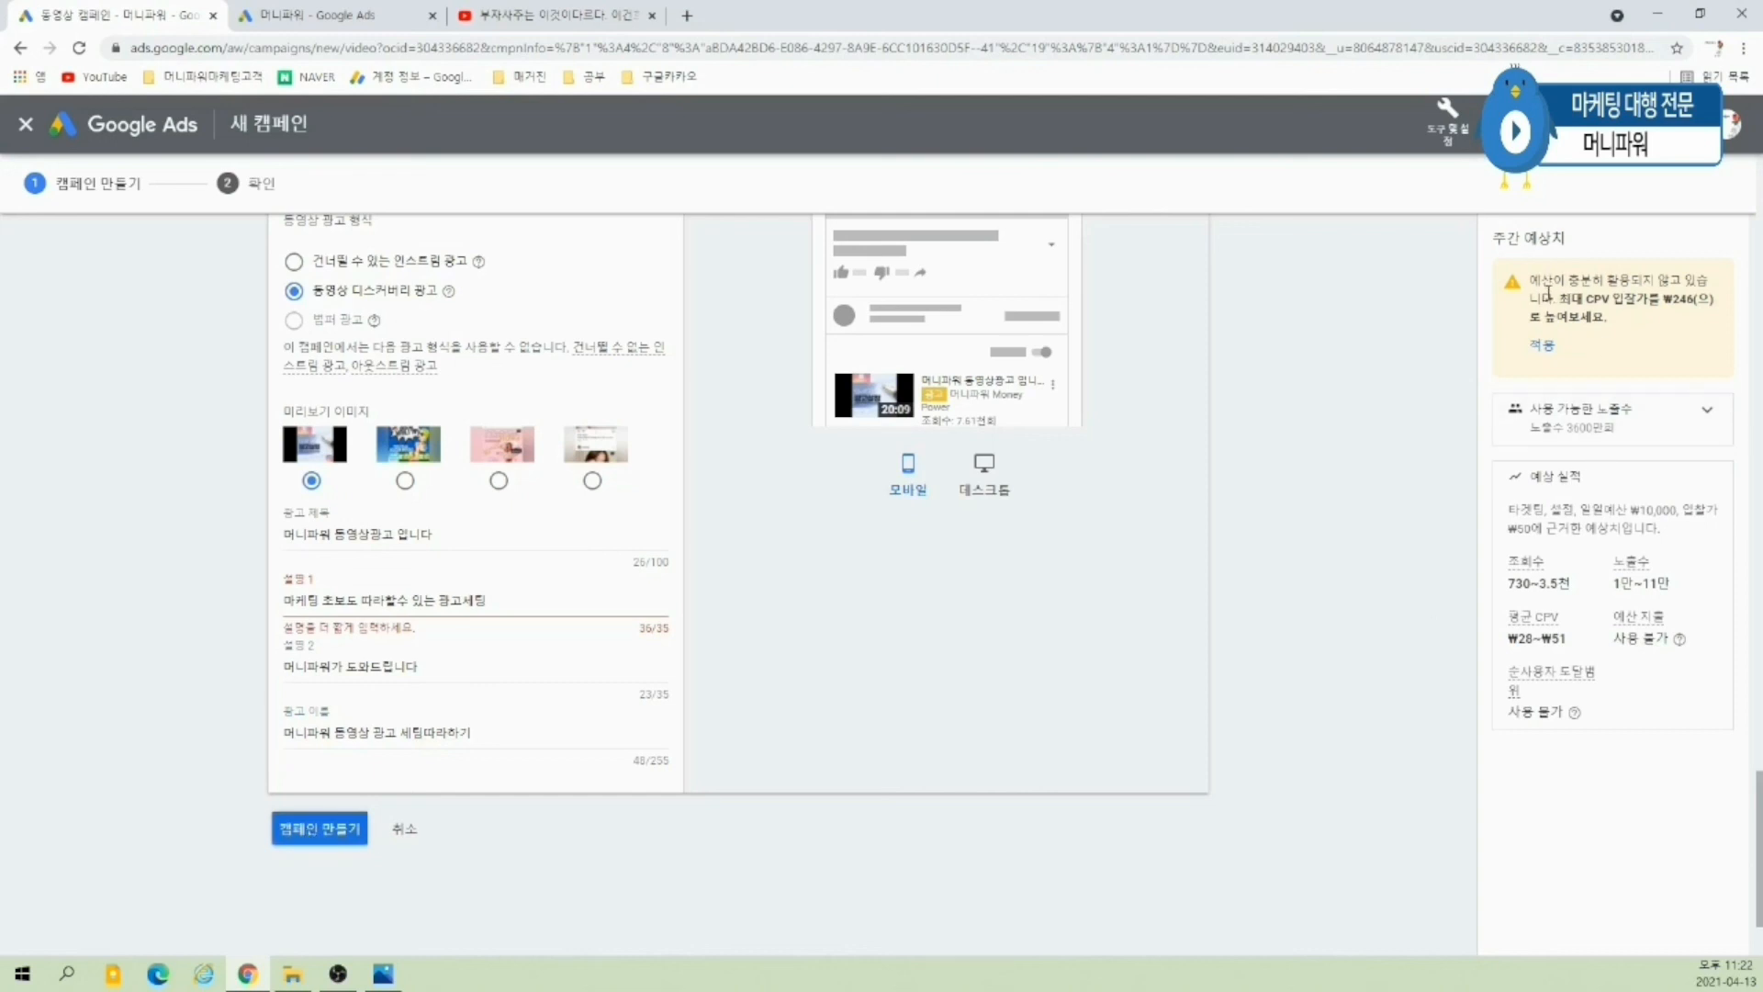
# - Examine the suggested maximum CPV bid and the basis of the estimated performance (예상 실적) in the weekly estimates
pyautogui.moveTo(1553, 298); pyautogui.dragTo(1689, 297)
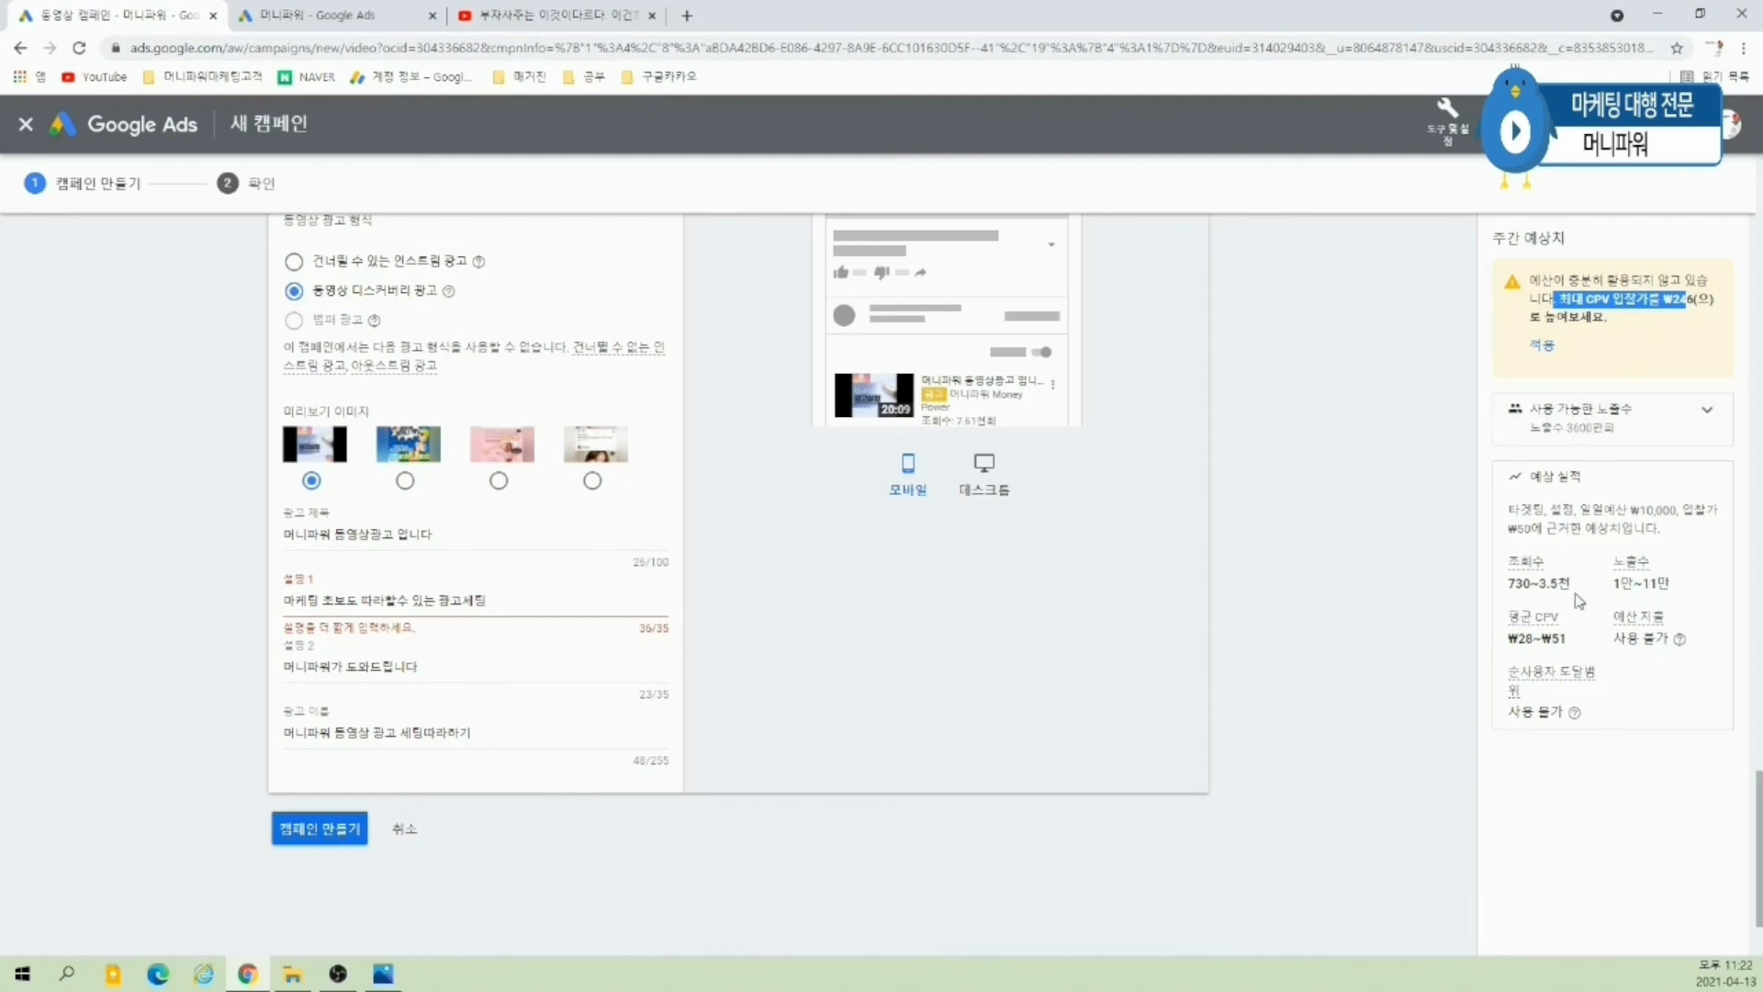
pyautogui.moveTo(1520, 511); pyautogui.dragTo(1717, 531)
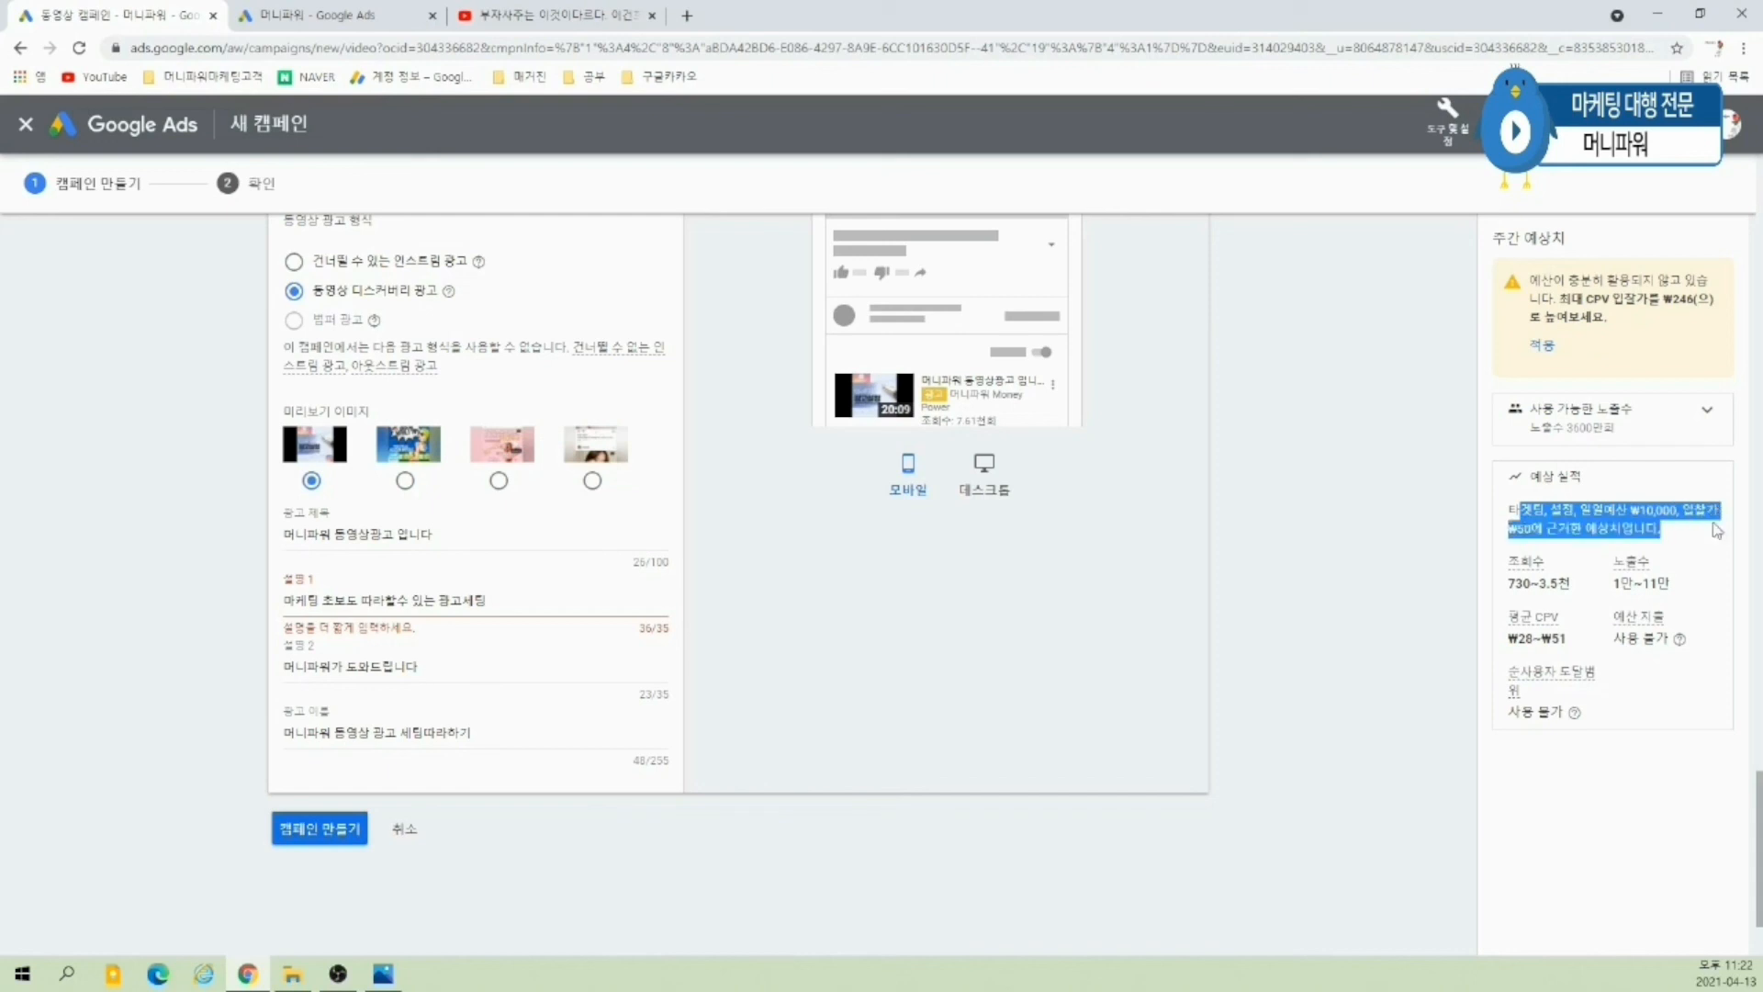
pyautogui.click(1521, 531)
pyautogui.scroll(-1, 1520, 531)
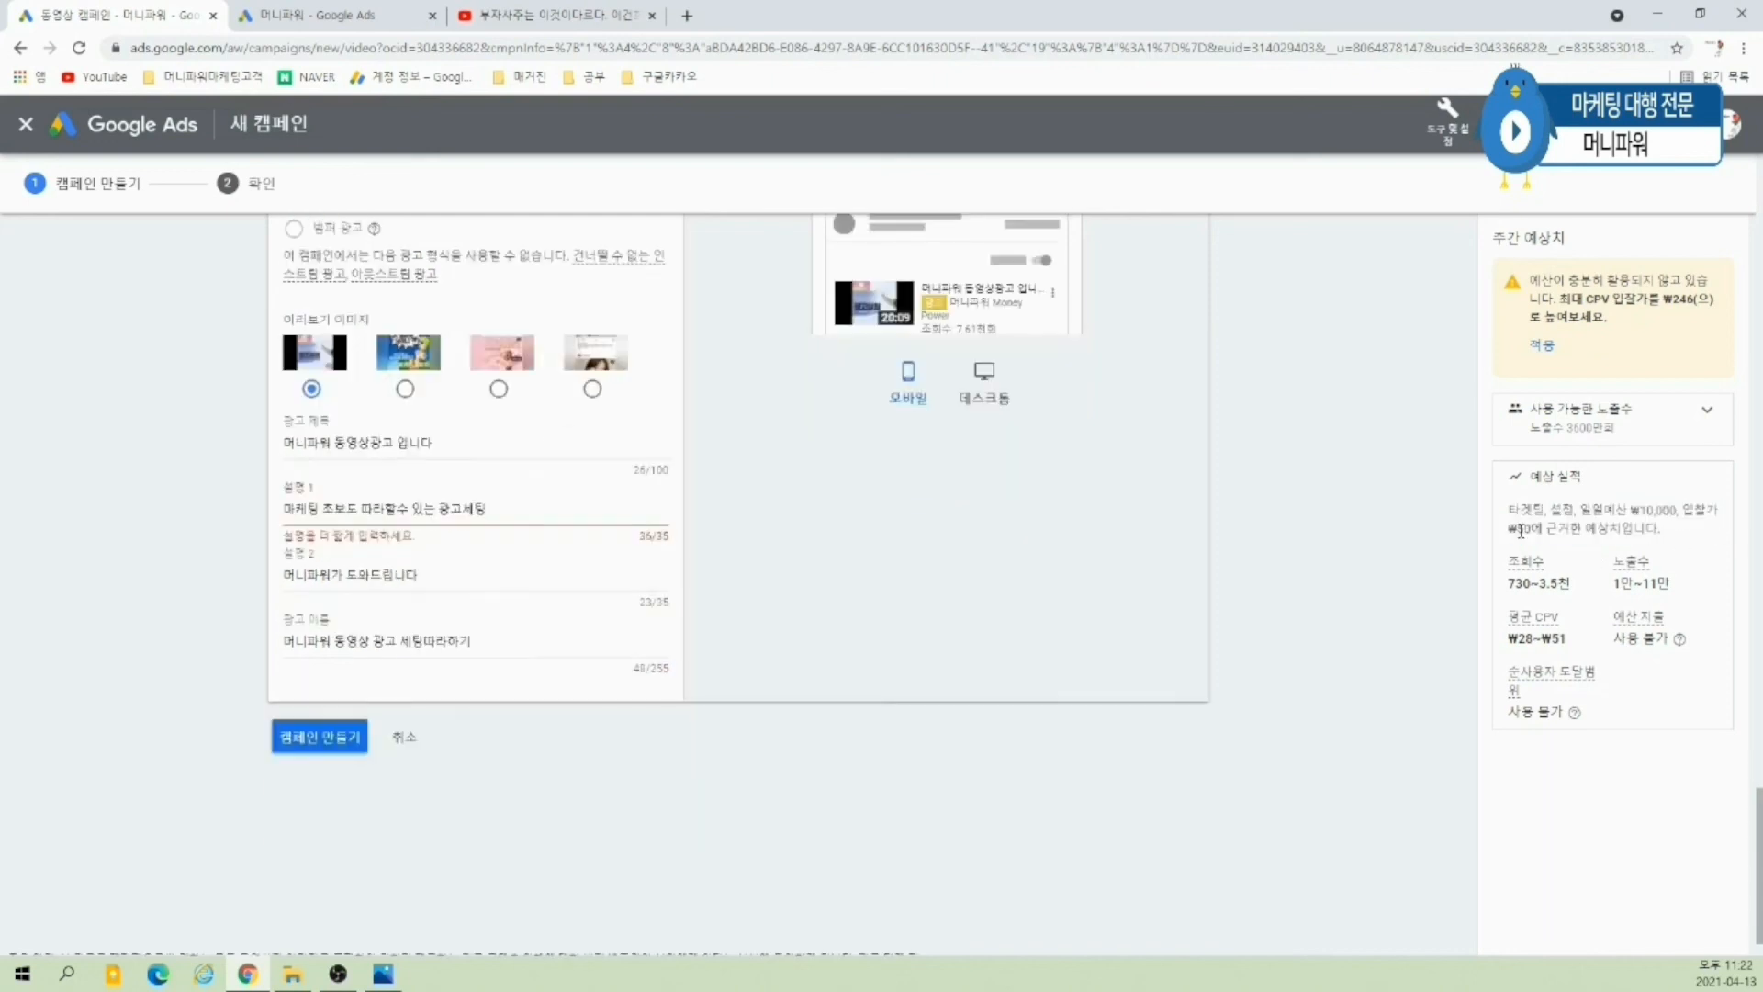
pyautogui.scroll(1, 1597, 574)
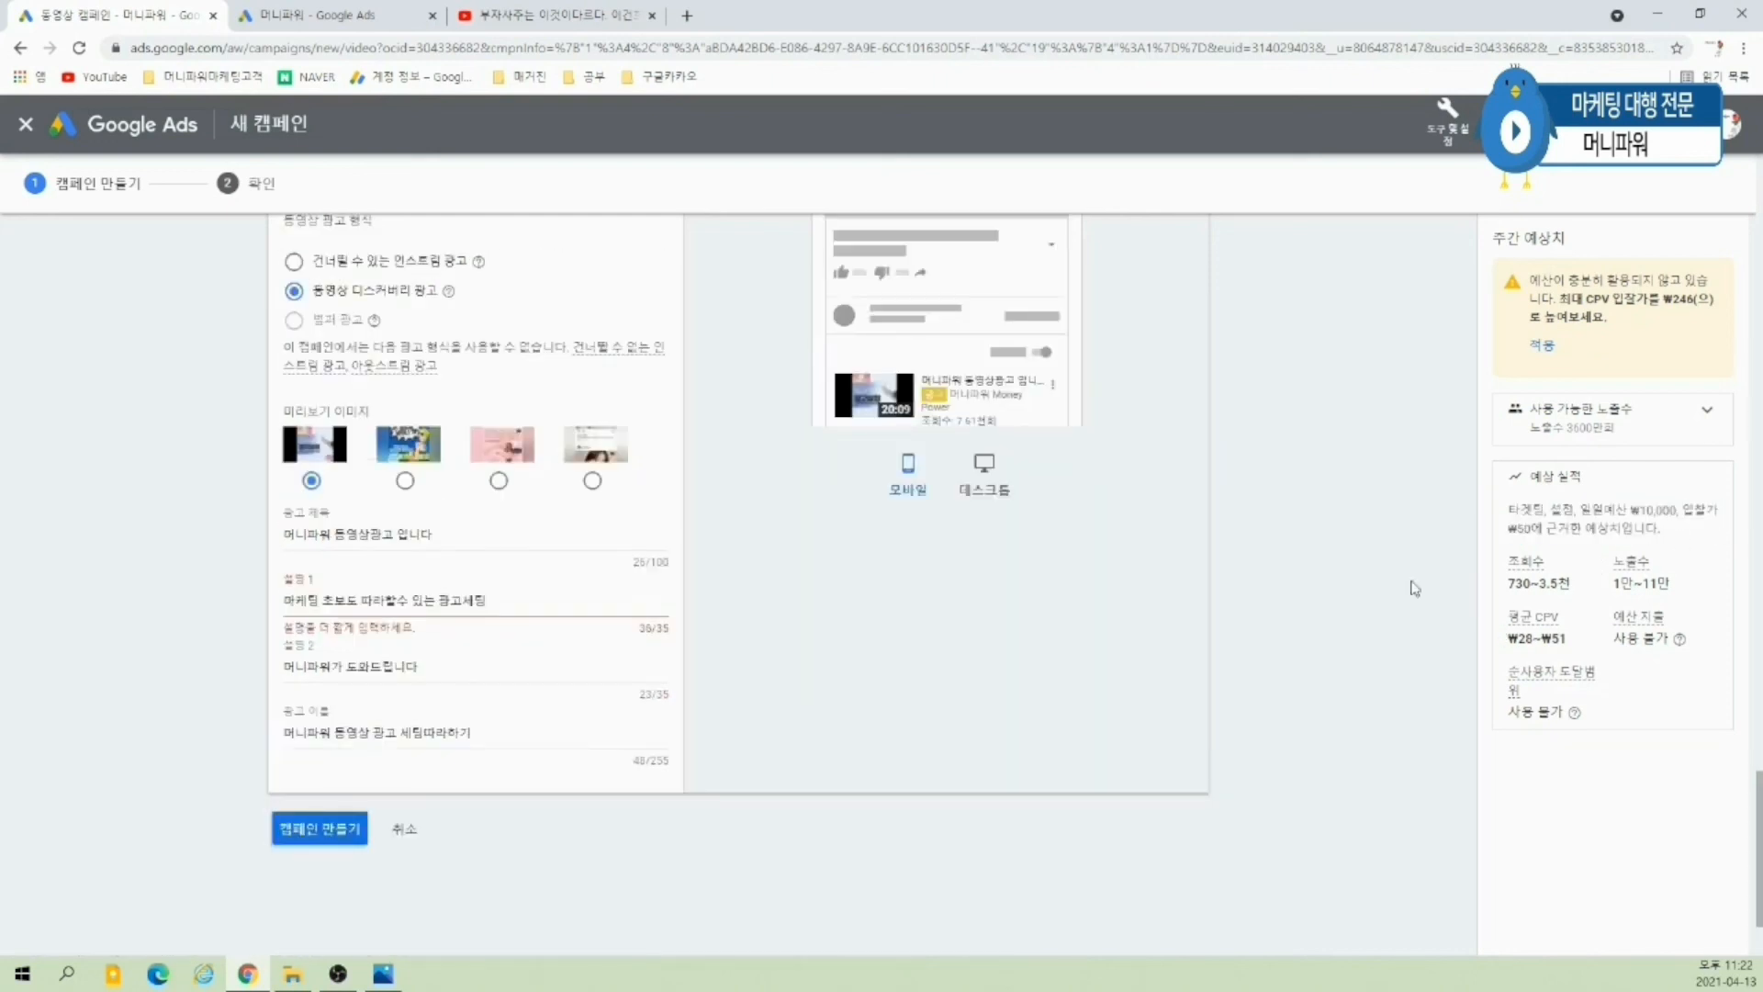
# - Try to shorten description 1 (설명 1) to 마케팅초보광고세팅
pyautogui.click(468, 599)
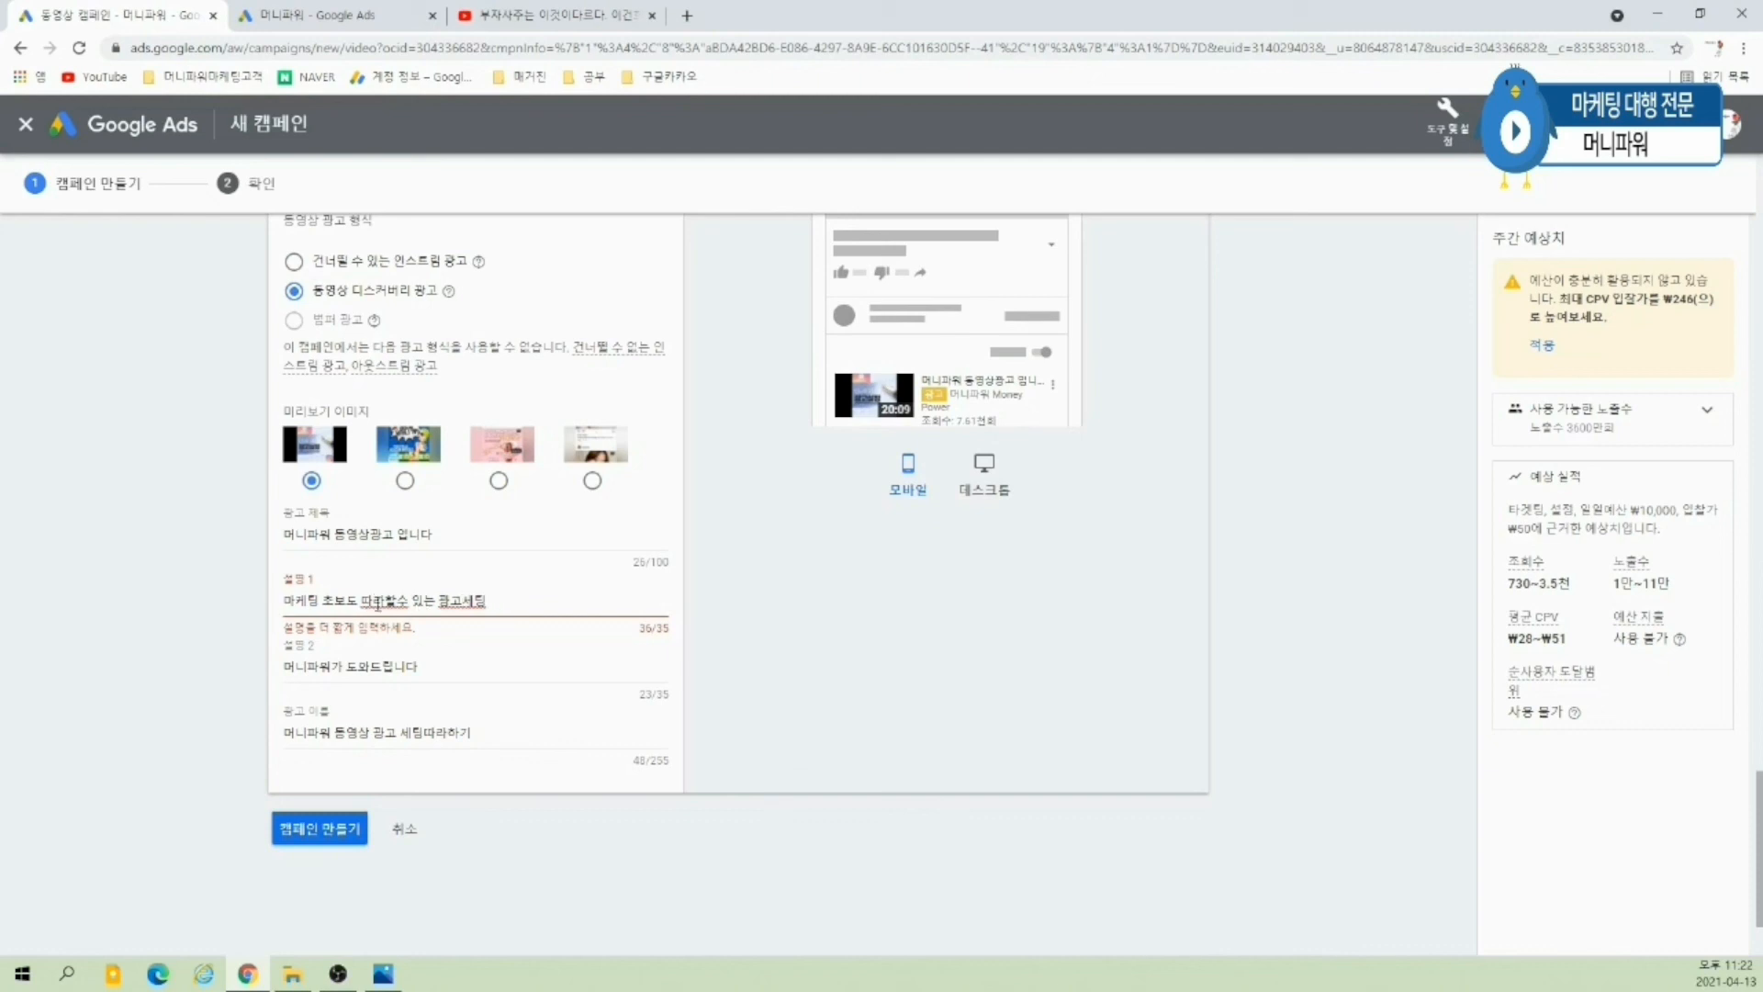
pyautogui.doubleClick(472, 602)
pyautogui.moveTo(415, 602); pyautogui.dragTo(360, 604)
pyautogui.press('BackSpace')
pyautogui.press('Delete')
pyautogui.press('Delete')
pyautogui.press('Delete')
pyautogui.press('BackSpace')
pyautogui.press('BackSpace')
pyautogui.click(551, 672)
pyautogui.click(451, 607)
pyautogui.click(452, 666)
pyautogui.click(798, 673)
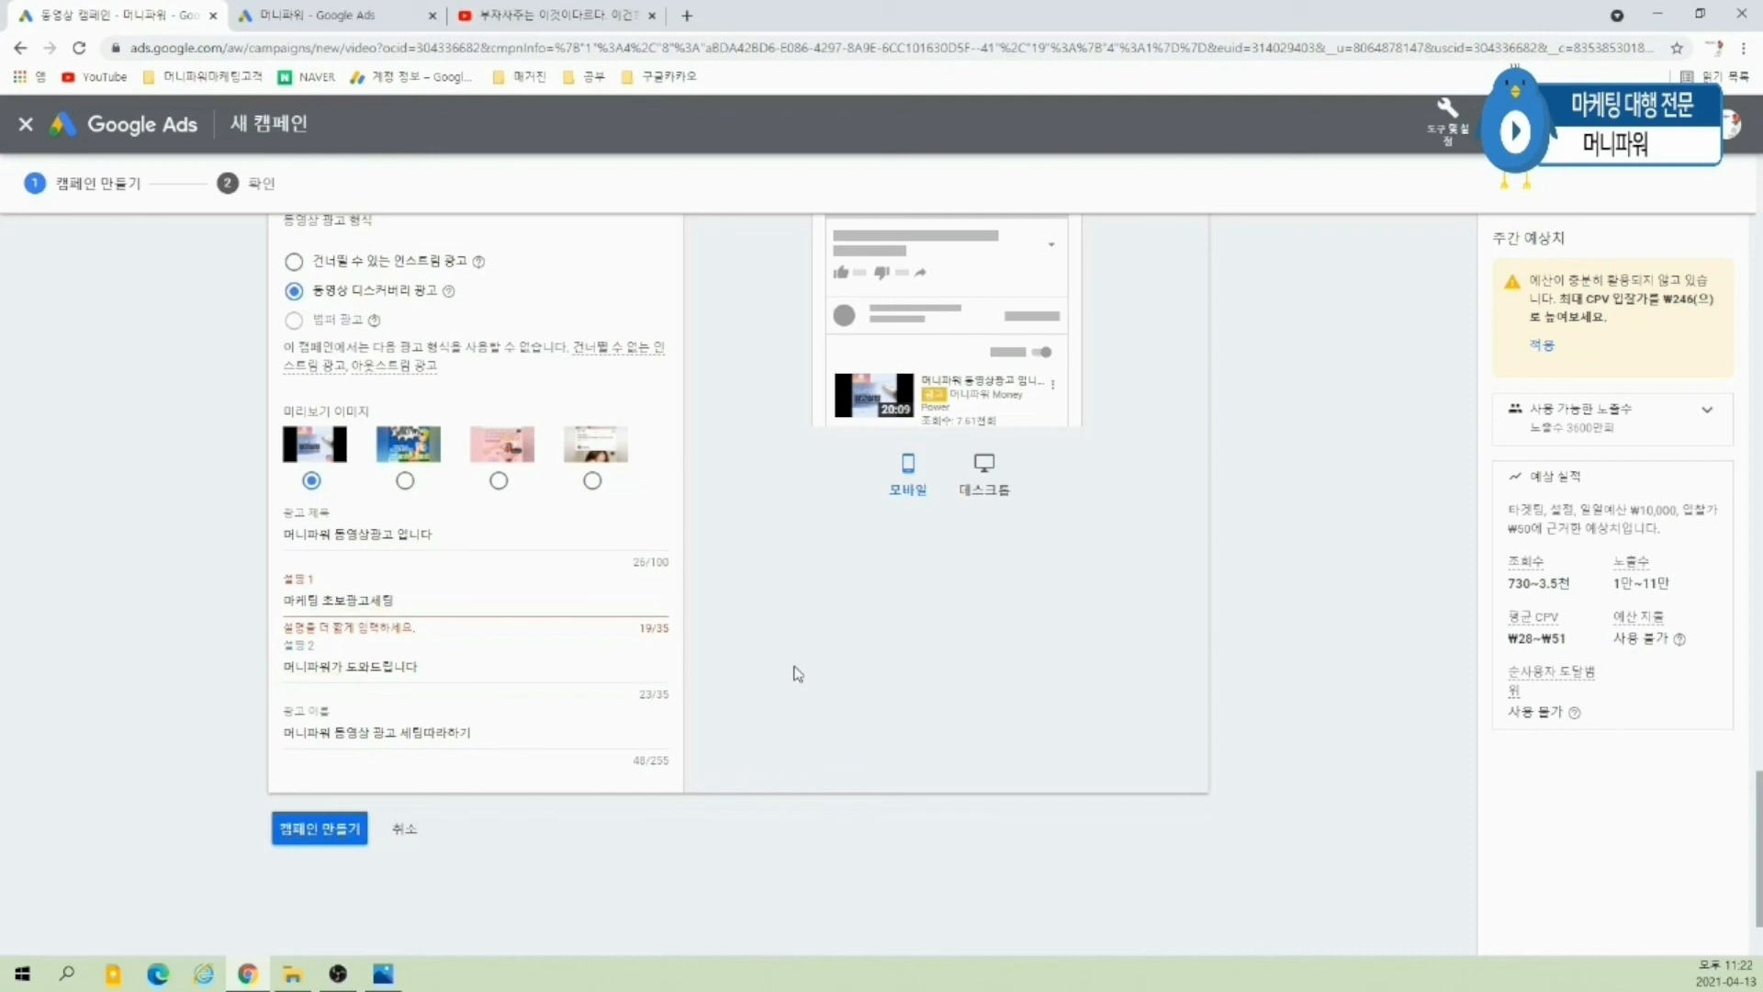
pyautogui.click(322, 602)
pyautogui.press('BackSpace')
pyautogui.click(868, 632)
pyautogui.scroll(-1, 855, 734)
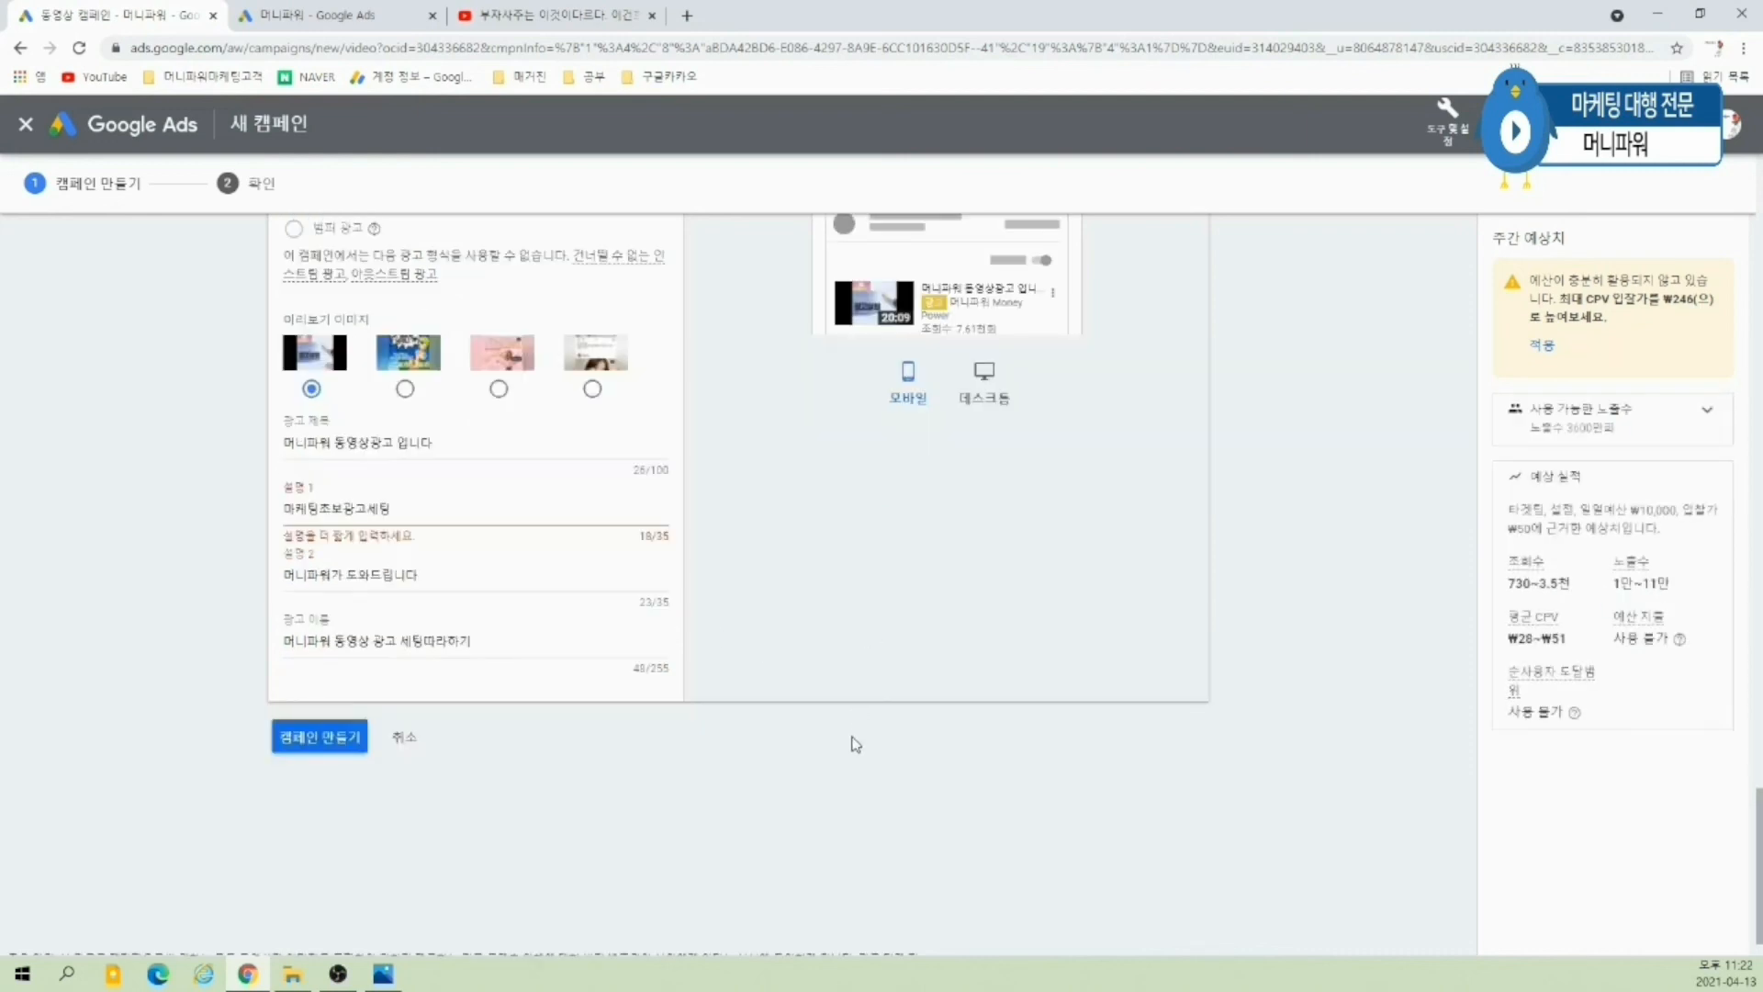
# - Replace description 1 (설명 1) with 광고세팅, and shorten it further to 광고
pyautogui.moveTo(391, 510); pyautogui.dragTo(256, 514)
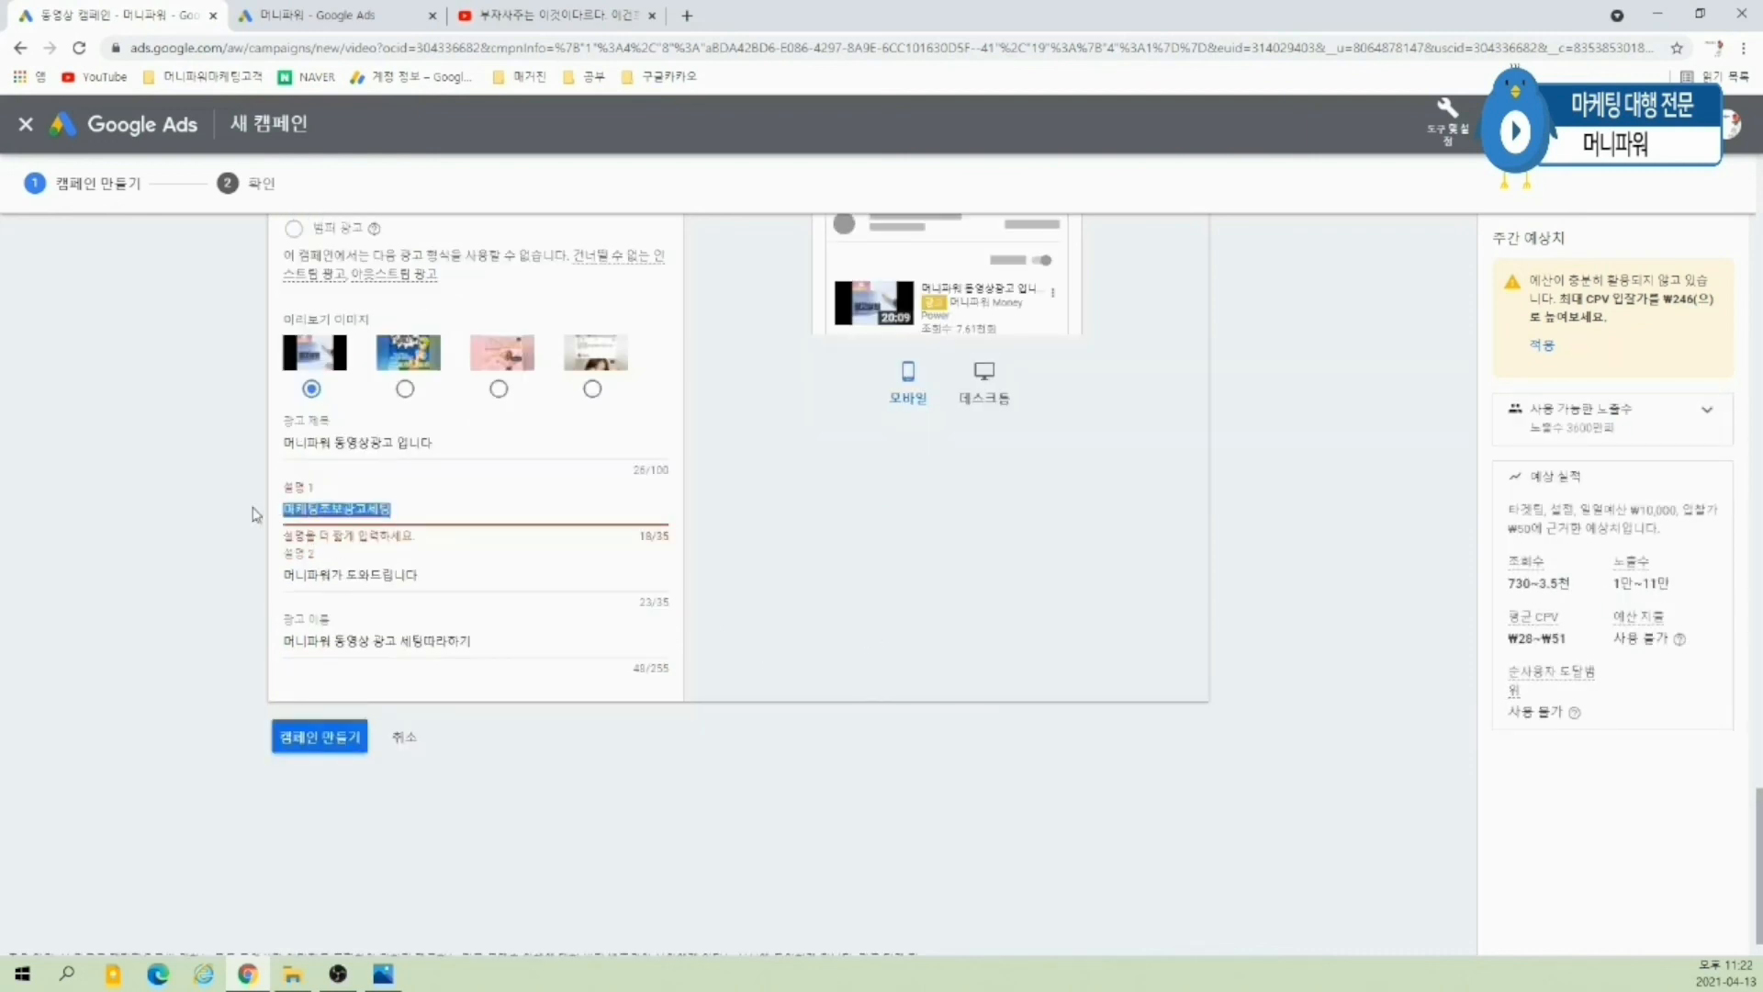
pyautogui.write('광고세팅')
pyautogui.press('Tab')
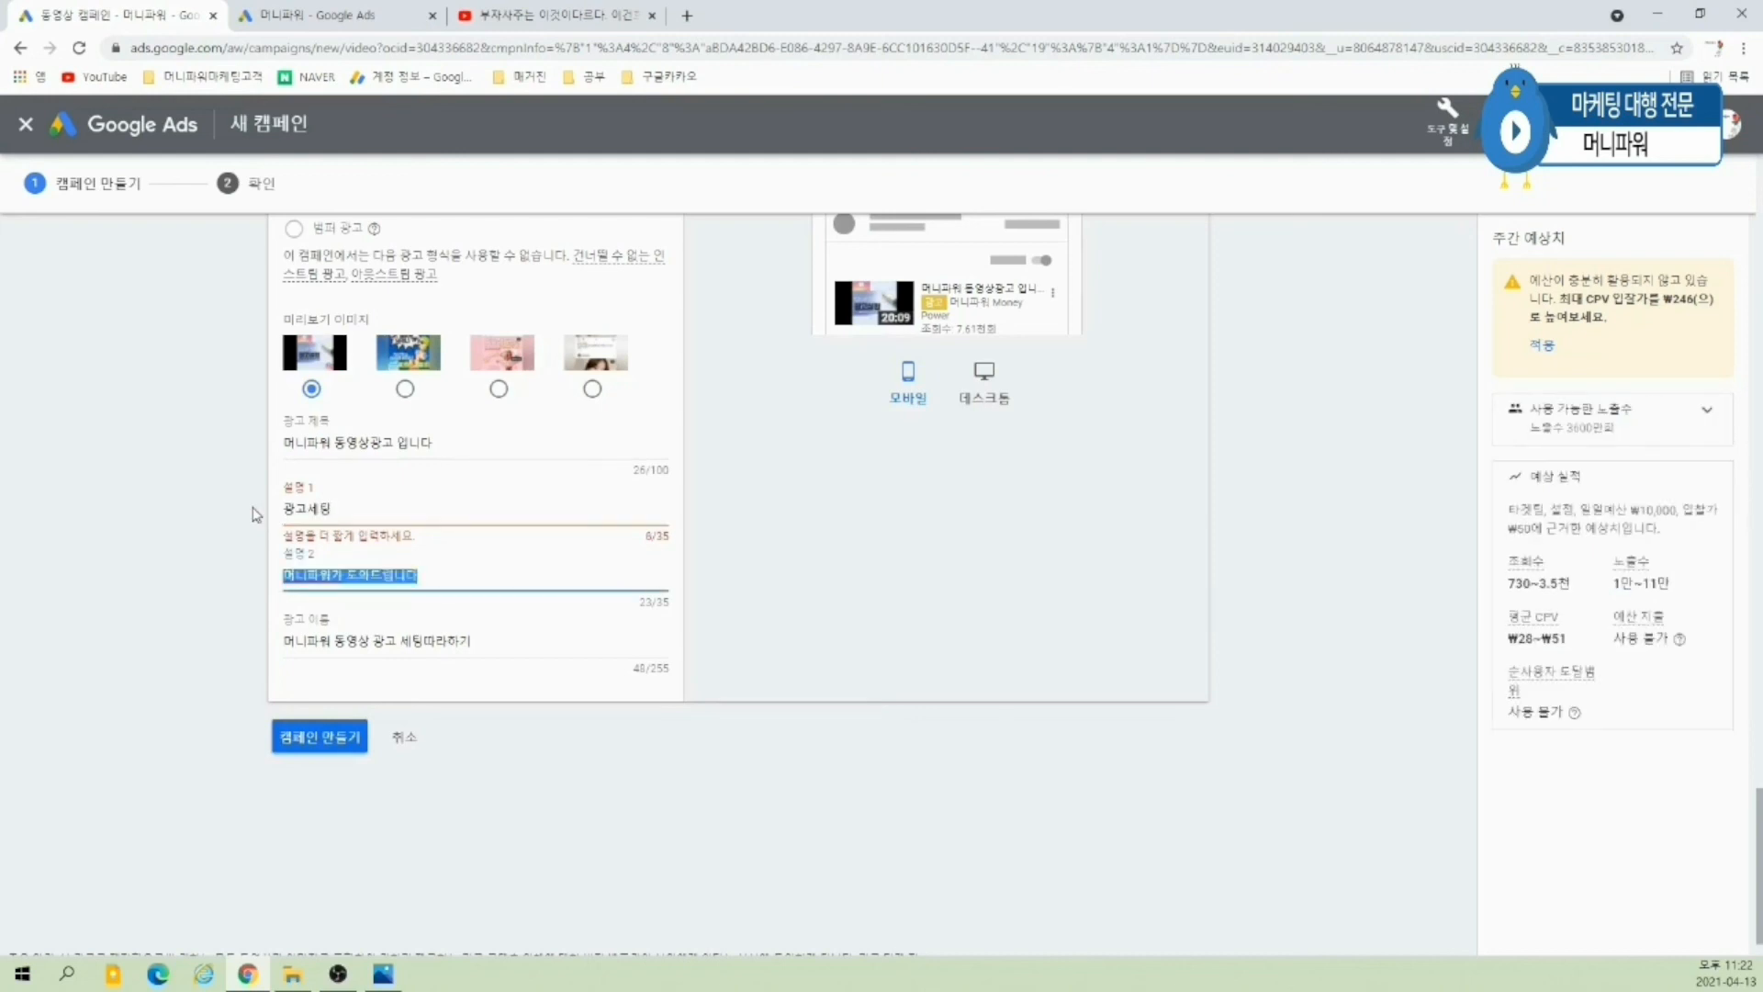
pyautogui.click(388, 501)
pyautogui.press('BackSpace')
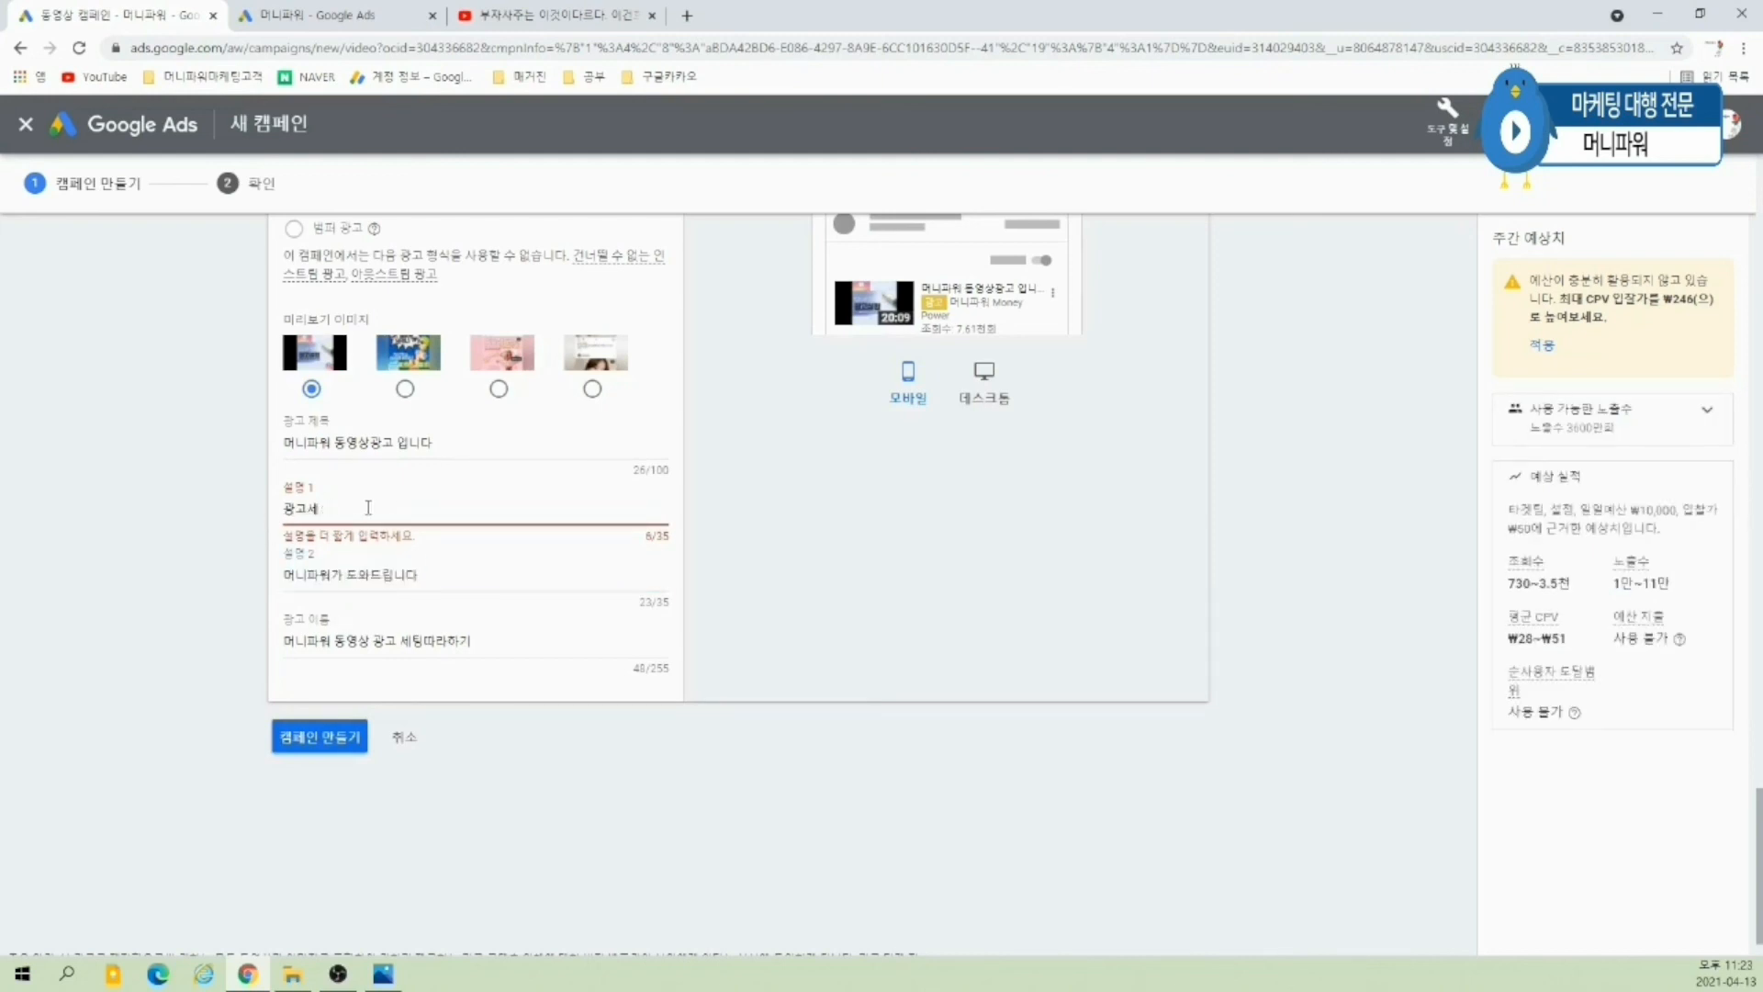
pyautogui.click(450, 580)
pyautogui.click(433, 504)
pyautogui.scroll(2, 437, 502)
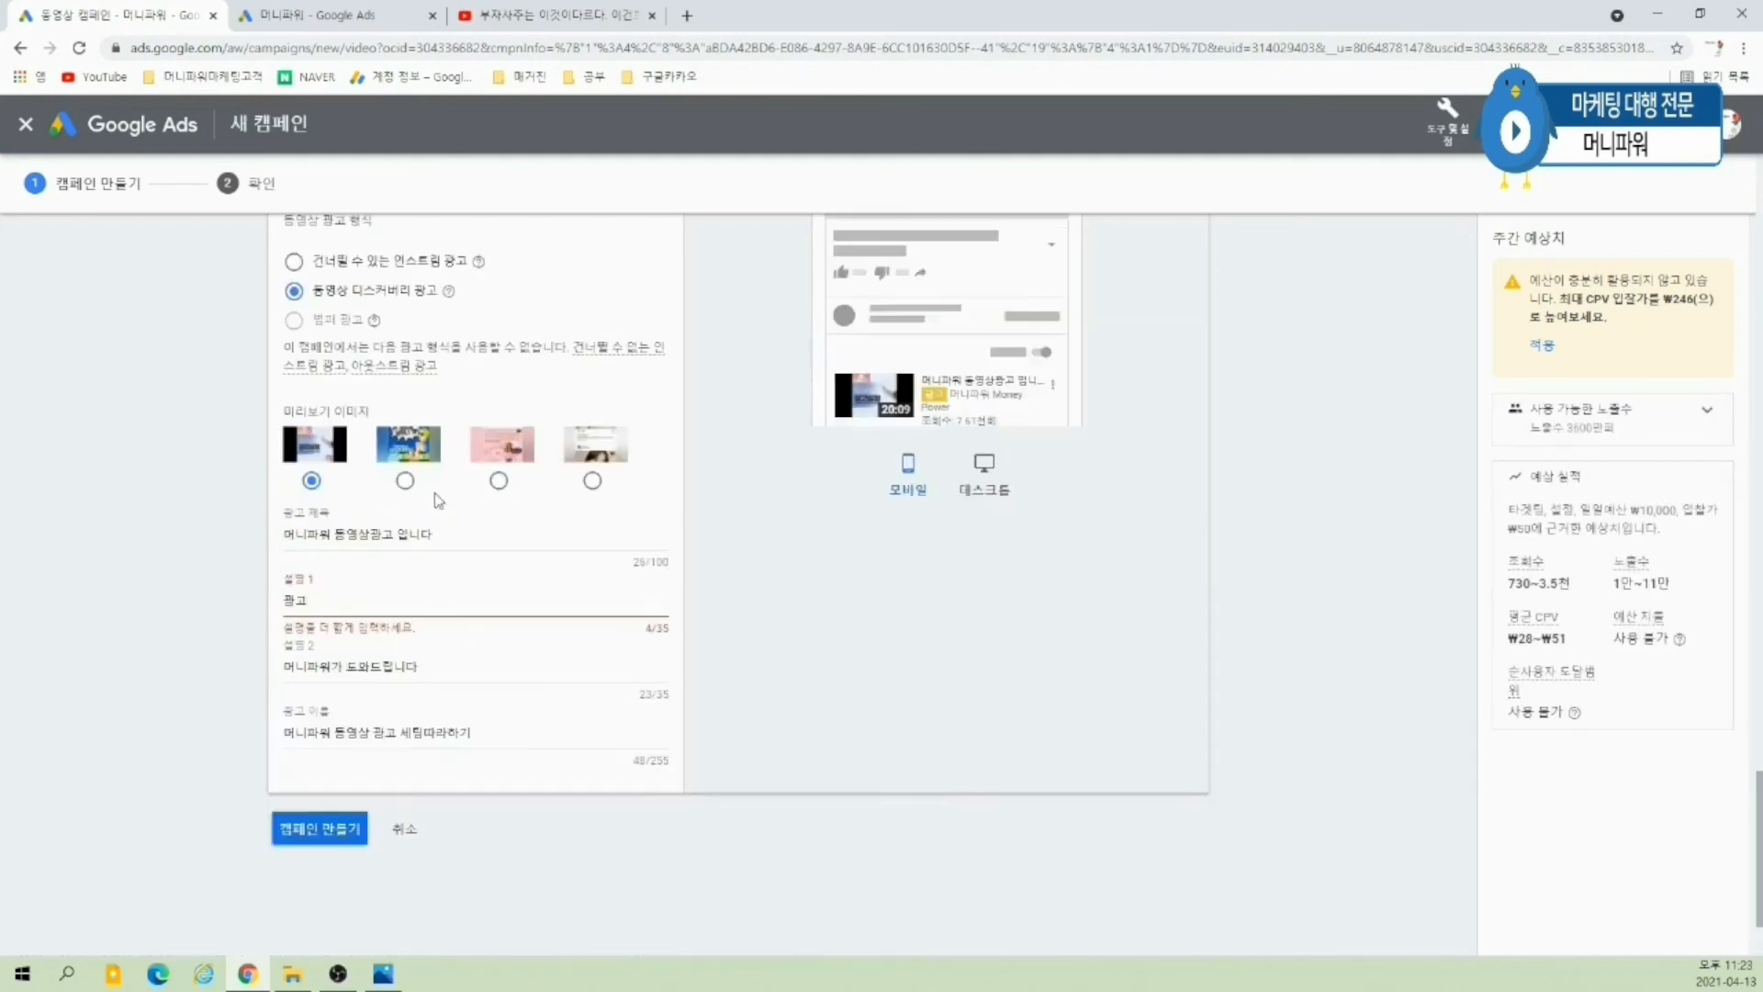
# - Examine the campaign's estimated impressions (노출수), views (조회수) and average CPV (평균 CPV)
pyautogui.scroll(-2, 496, 499)
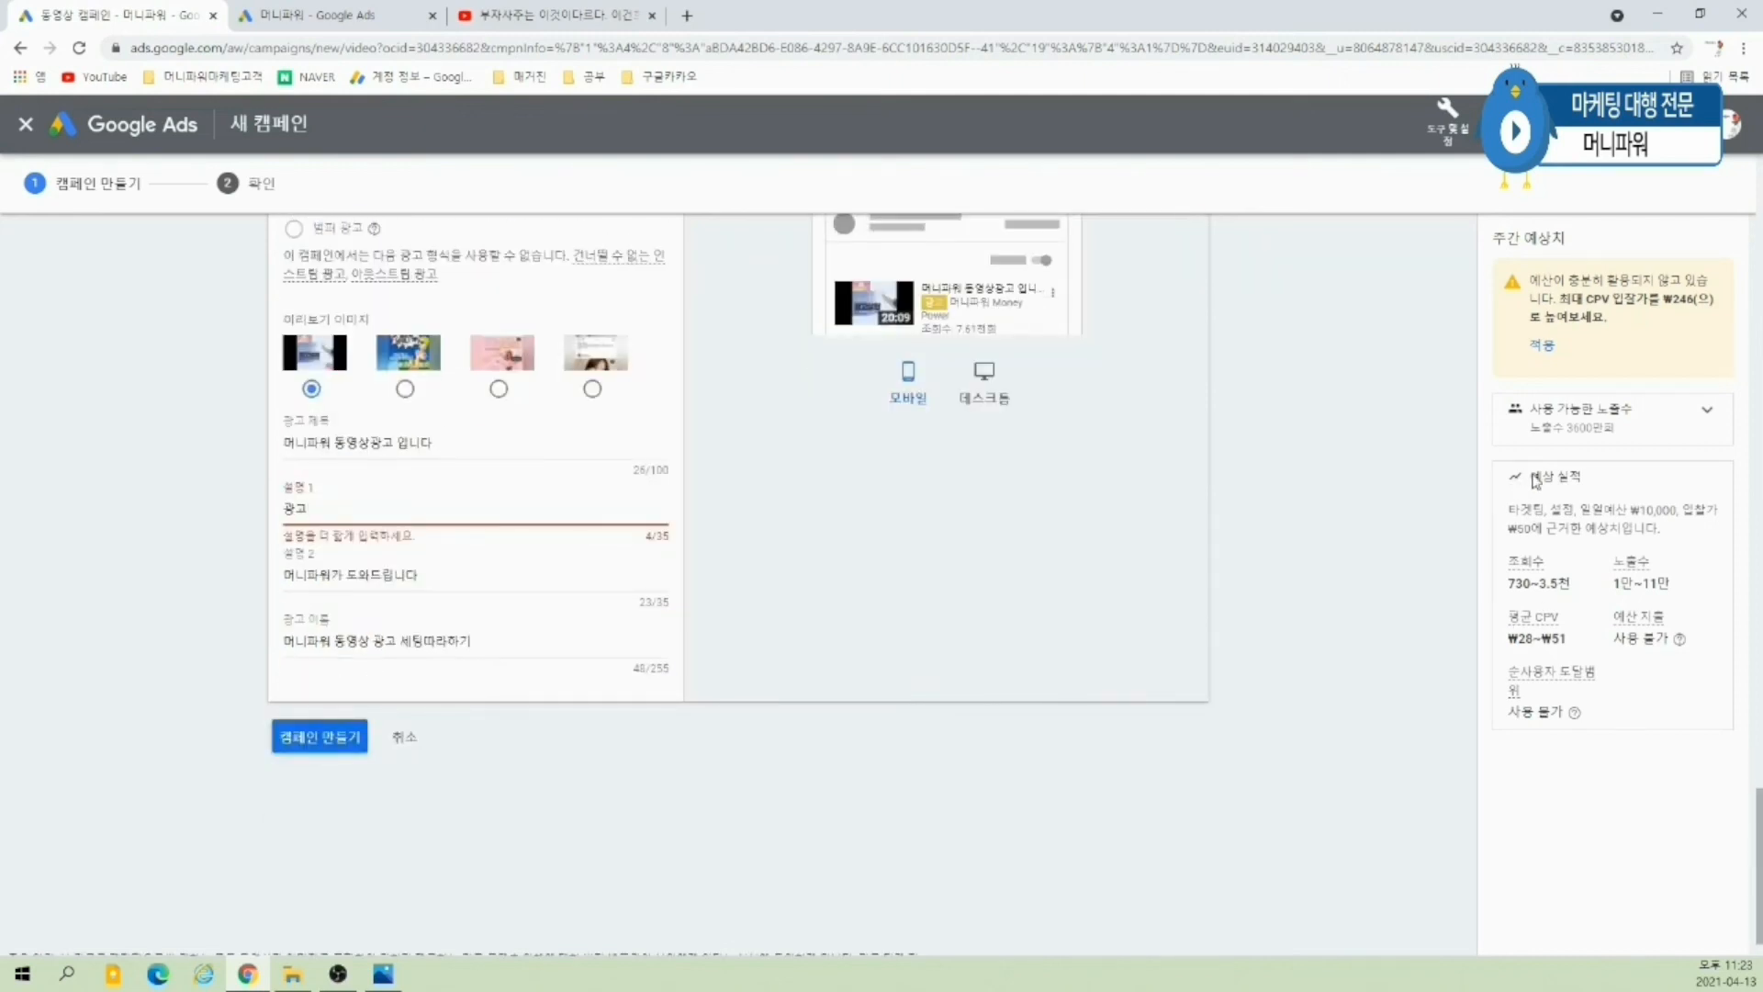
pyautogui.moveTo(1529, 508); pyautogui.dragTo(1669, 576)
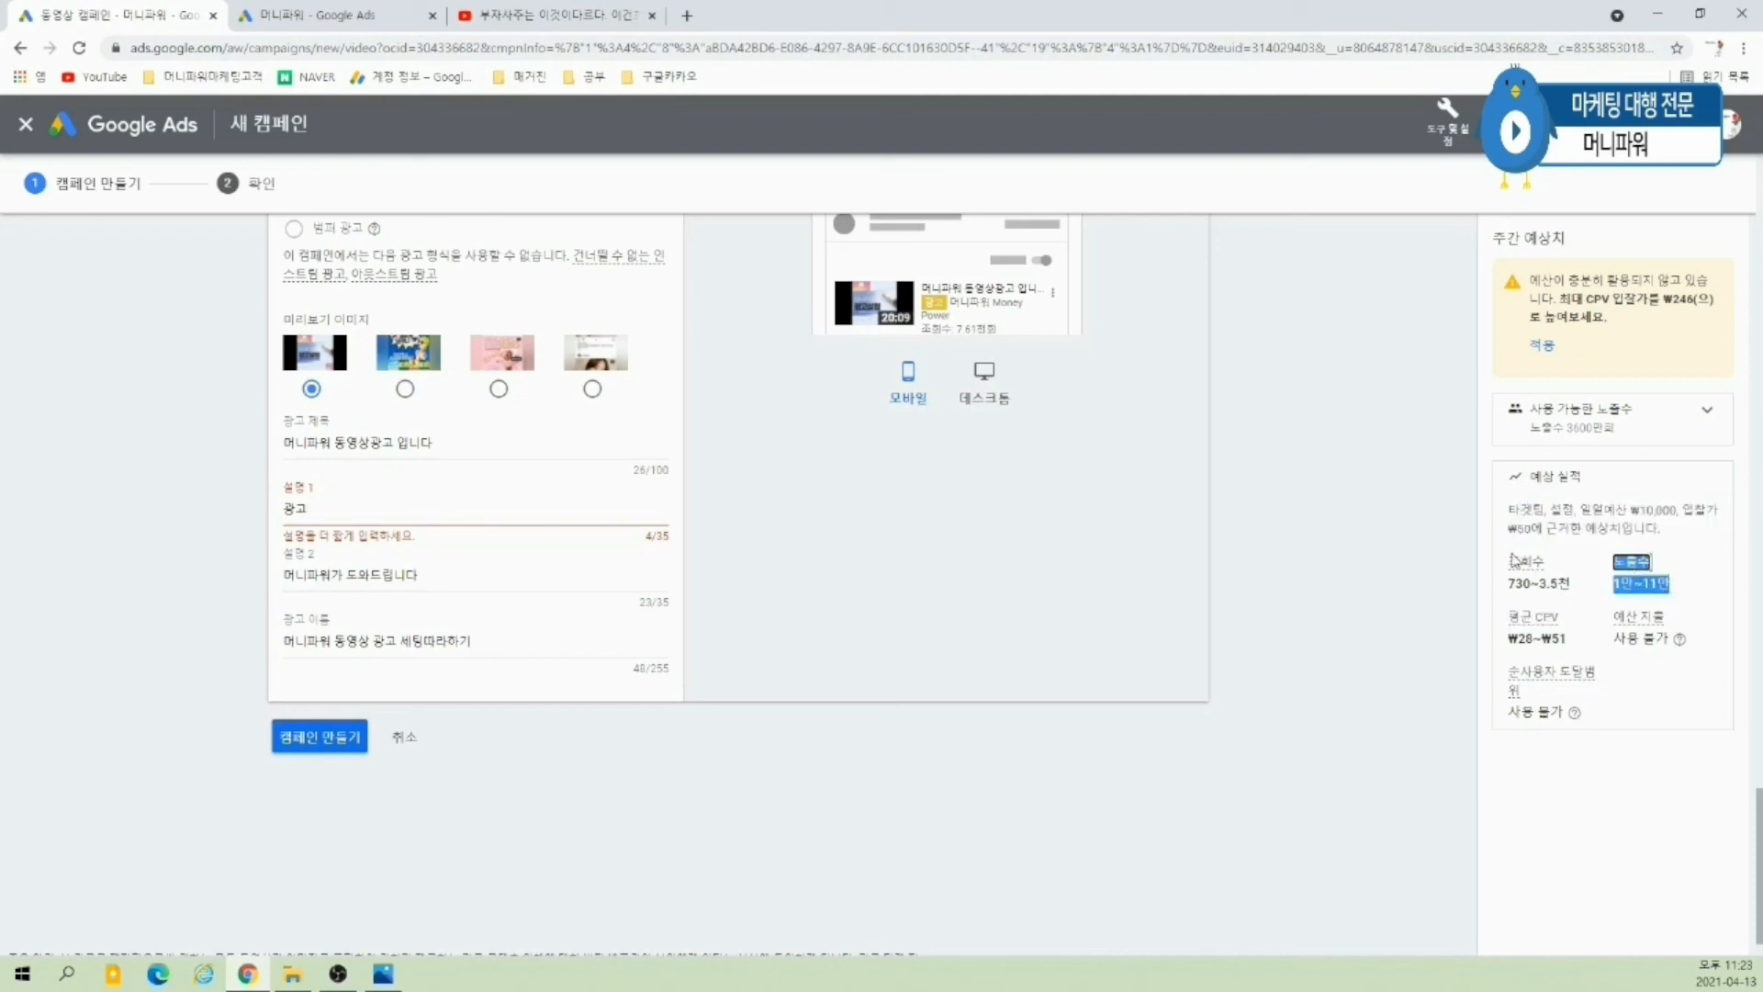
pyautogui.moveTo(1514, 559); pyautogui.dragTo(1517, 638)
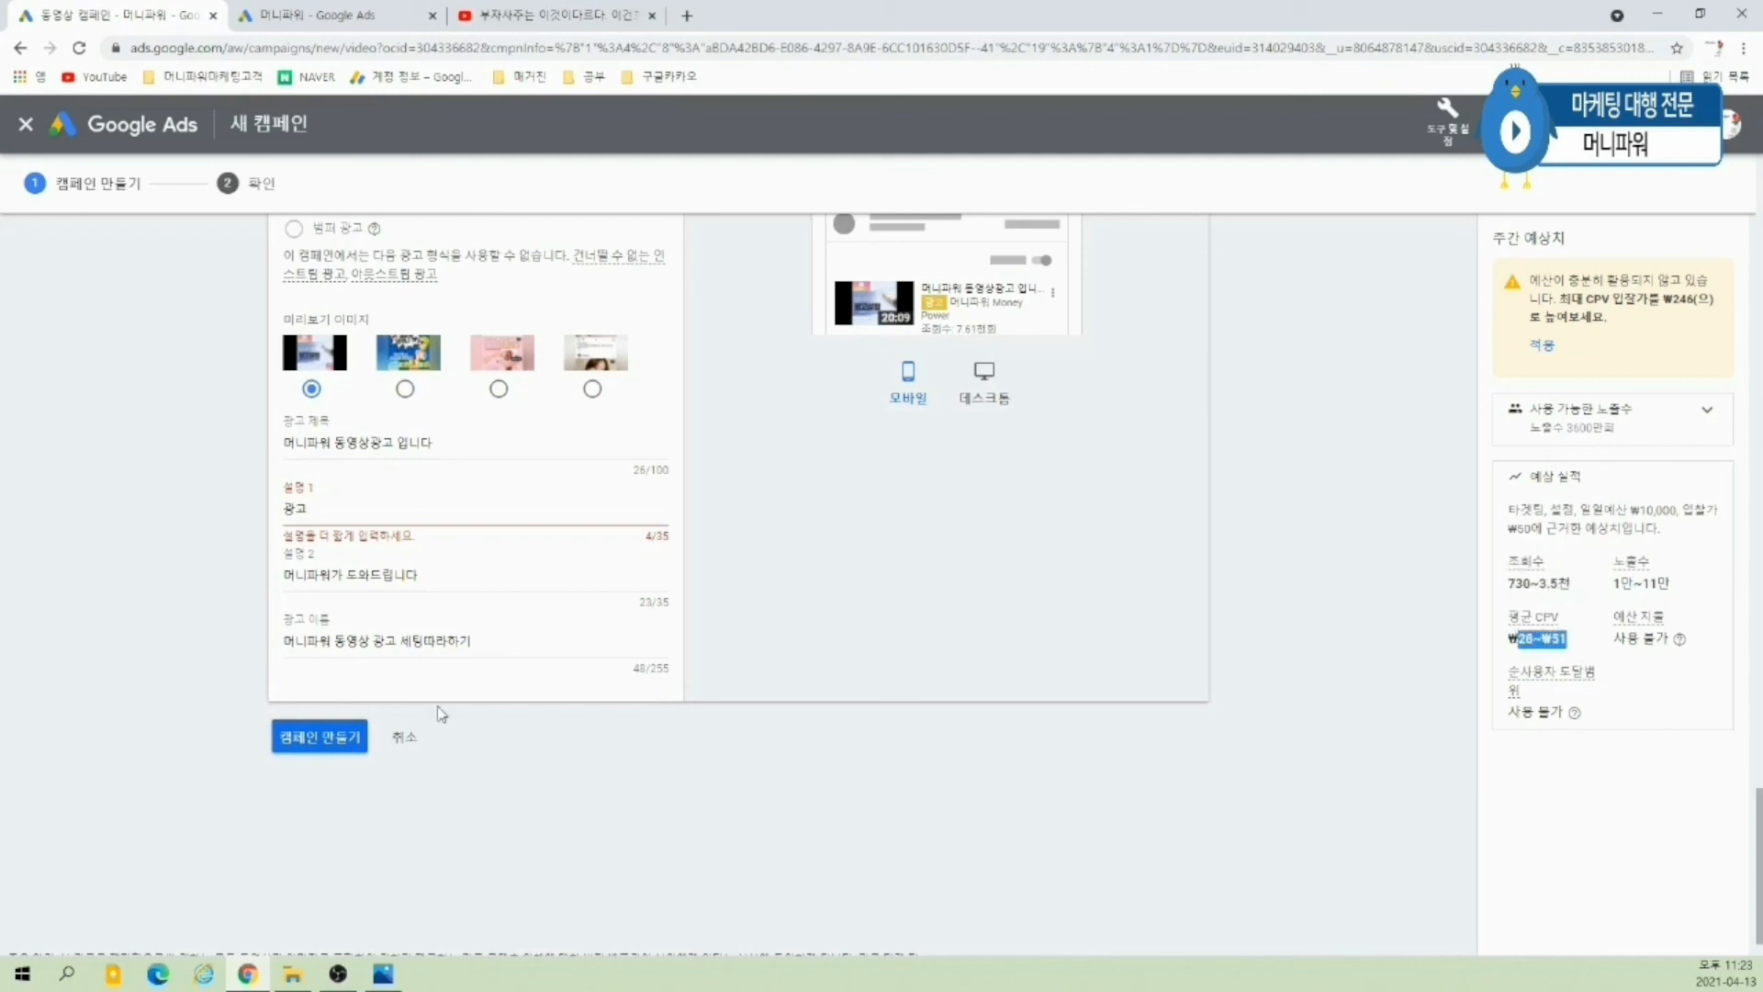
# - Create the campaign and review its settings summary on the confirmation page
pyautogui.click(332, 737)
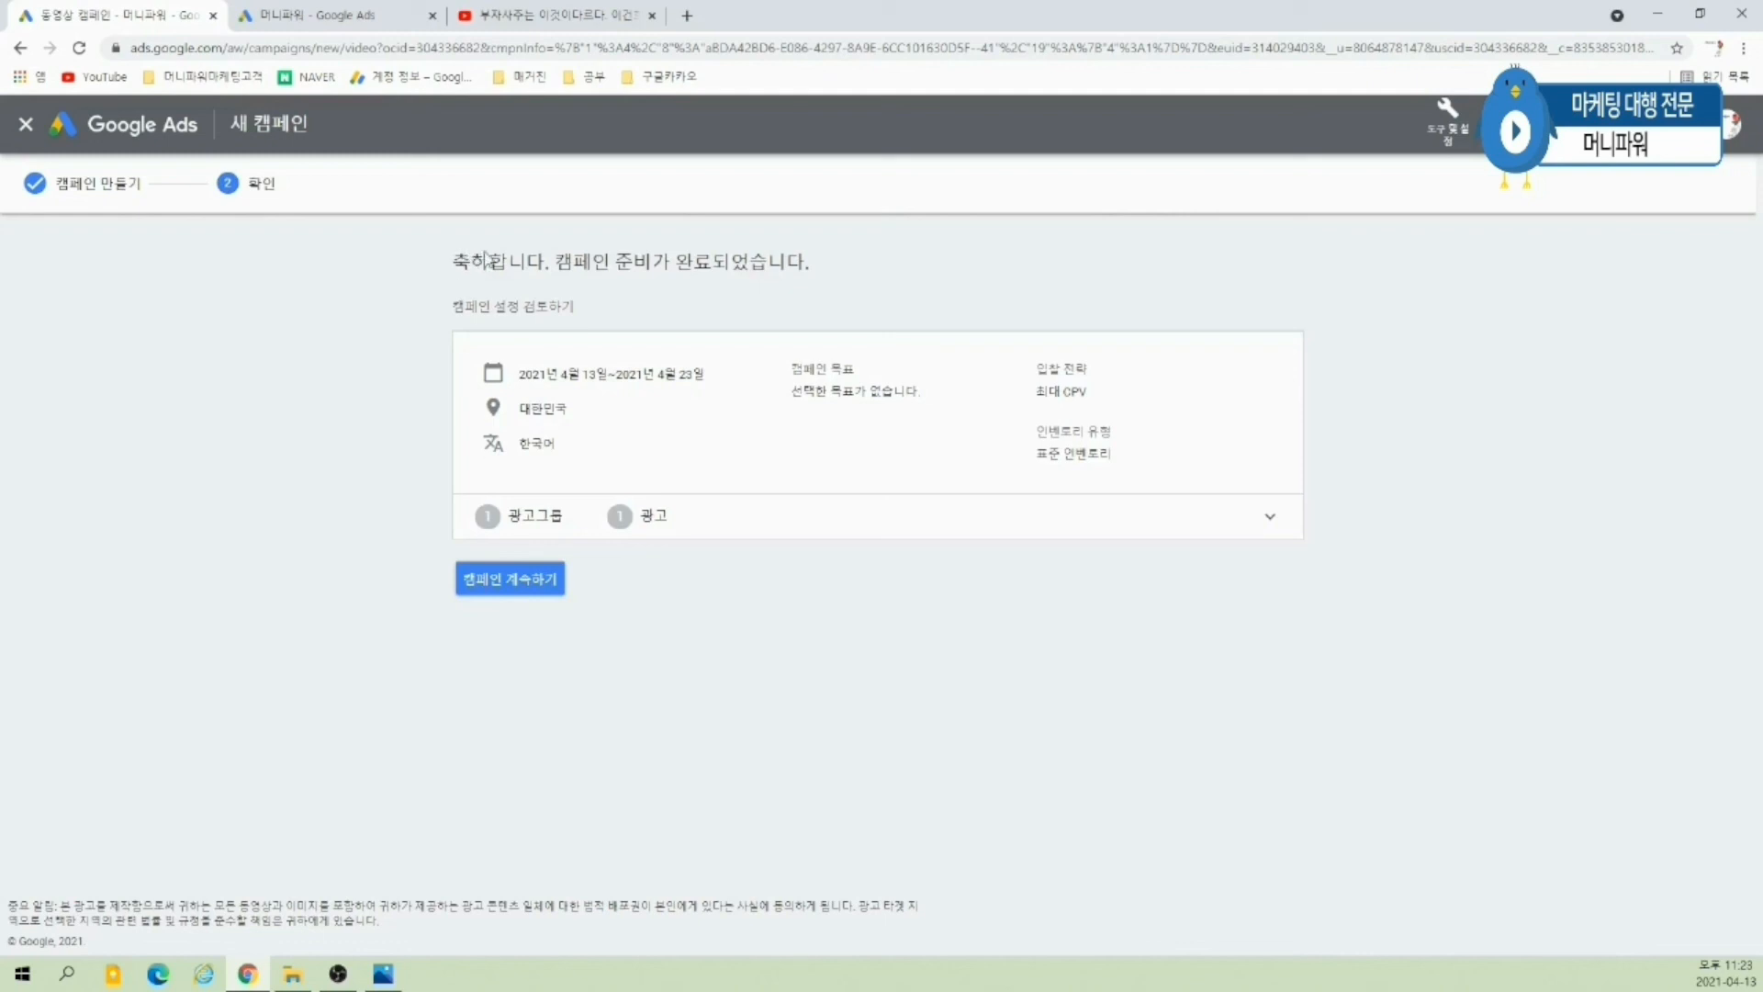
pyautogui.moveTo(470, 261); pyautogui.dragTo(810, 264)
pyautogui.moveTo(454, 307); pyautogui.dragTo(611, 324)
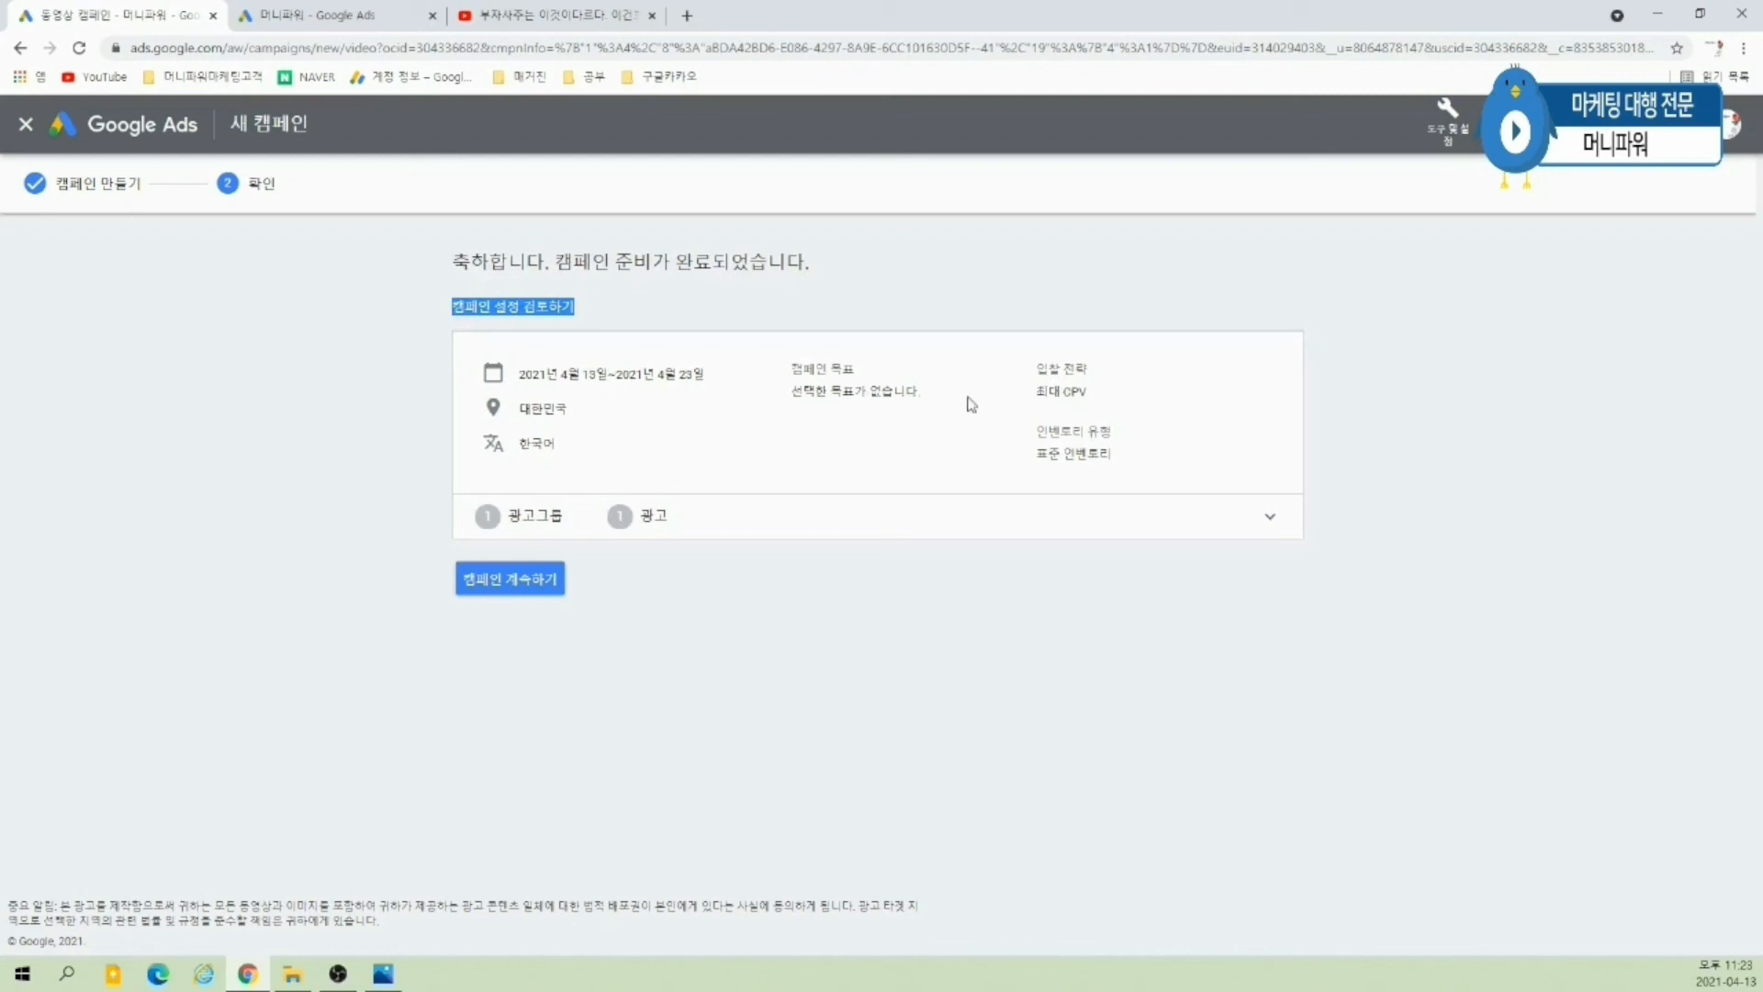
# - Continue to the new campaign and pause its ad group 동영상광고연습
pyautogui.click(538, 585)
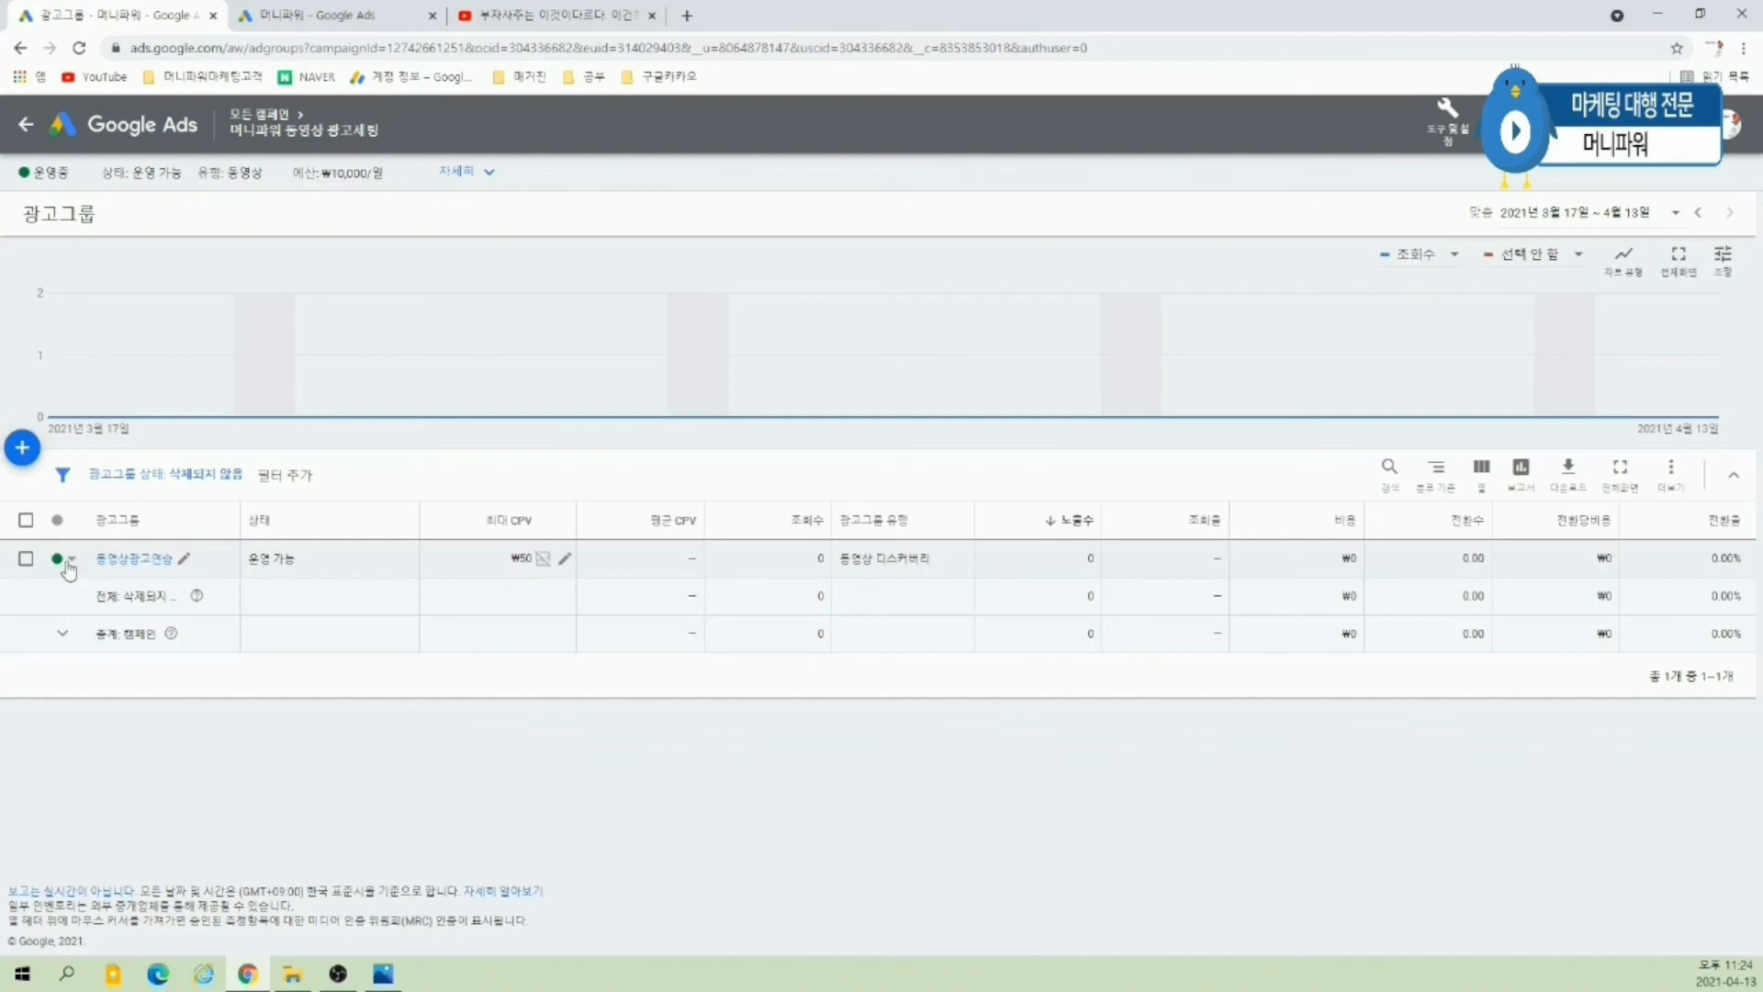
pyautogui.click(67, 560)
pyautogui.click(86, 602)
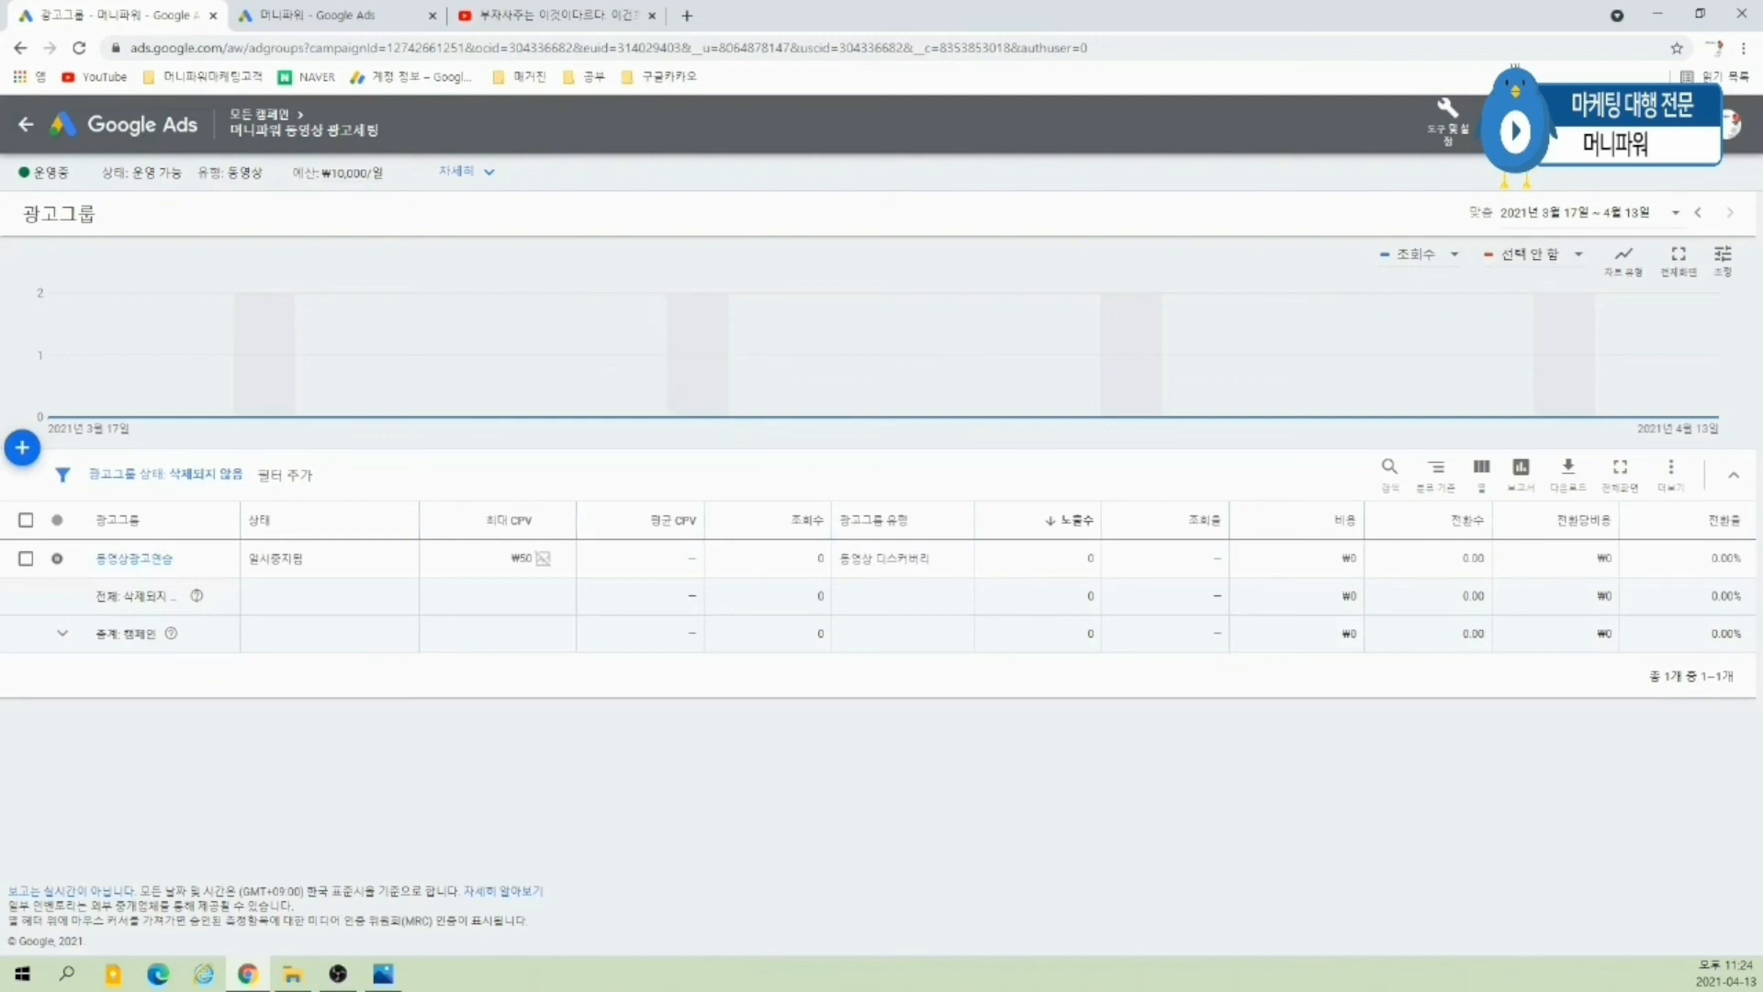
# - Open the billing and payments (청구 및 결제) summary to check the account's balance, and return to the ad groups
pyautogui.click(1456, 152)
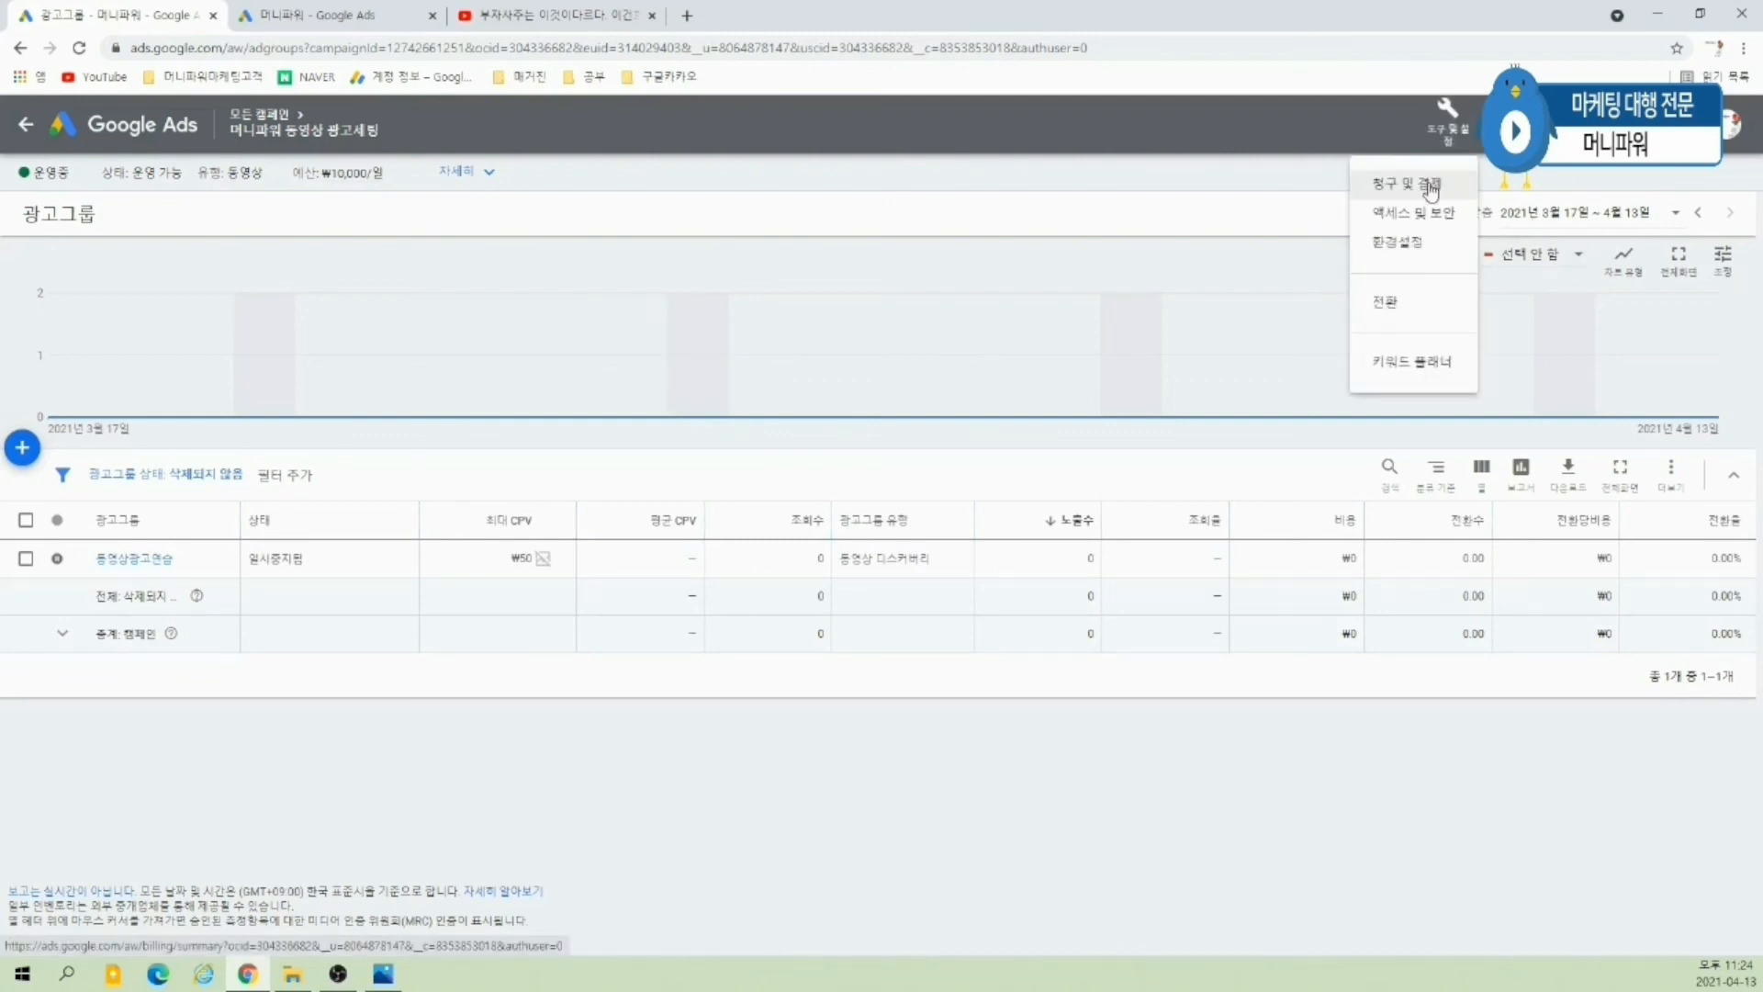
pyautogui.click(1429, 186)
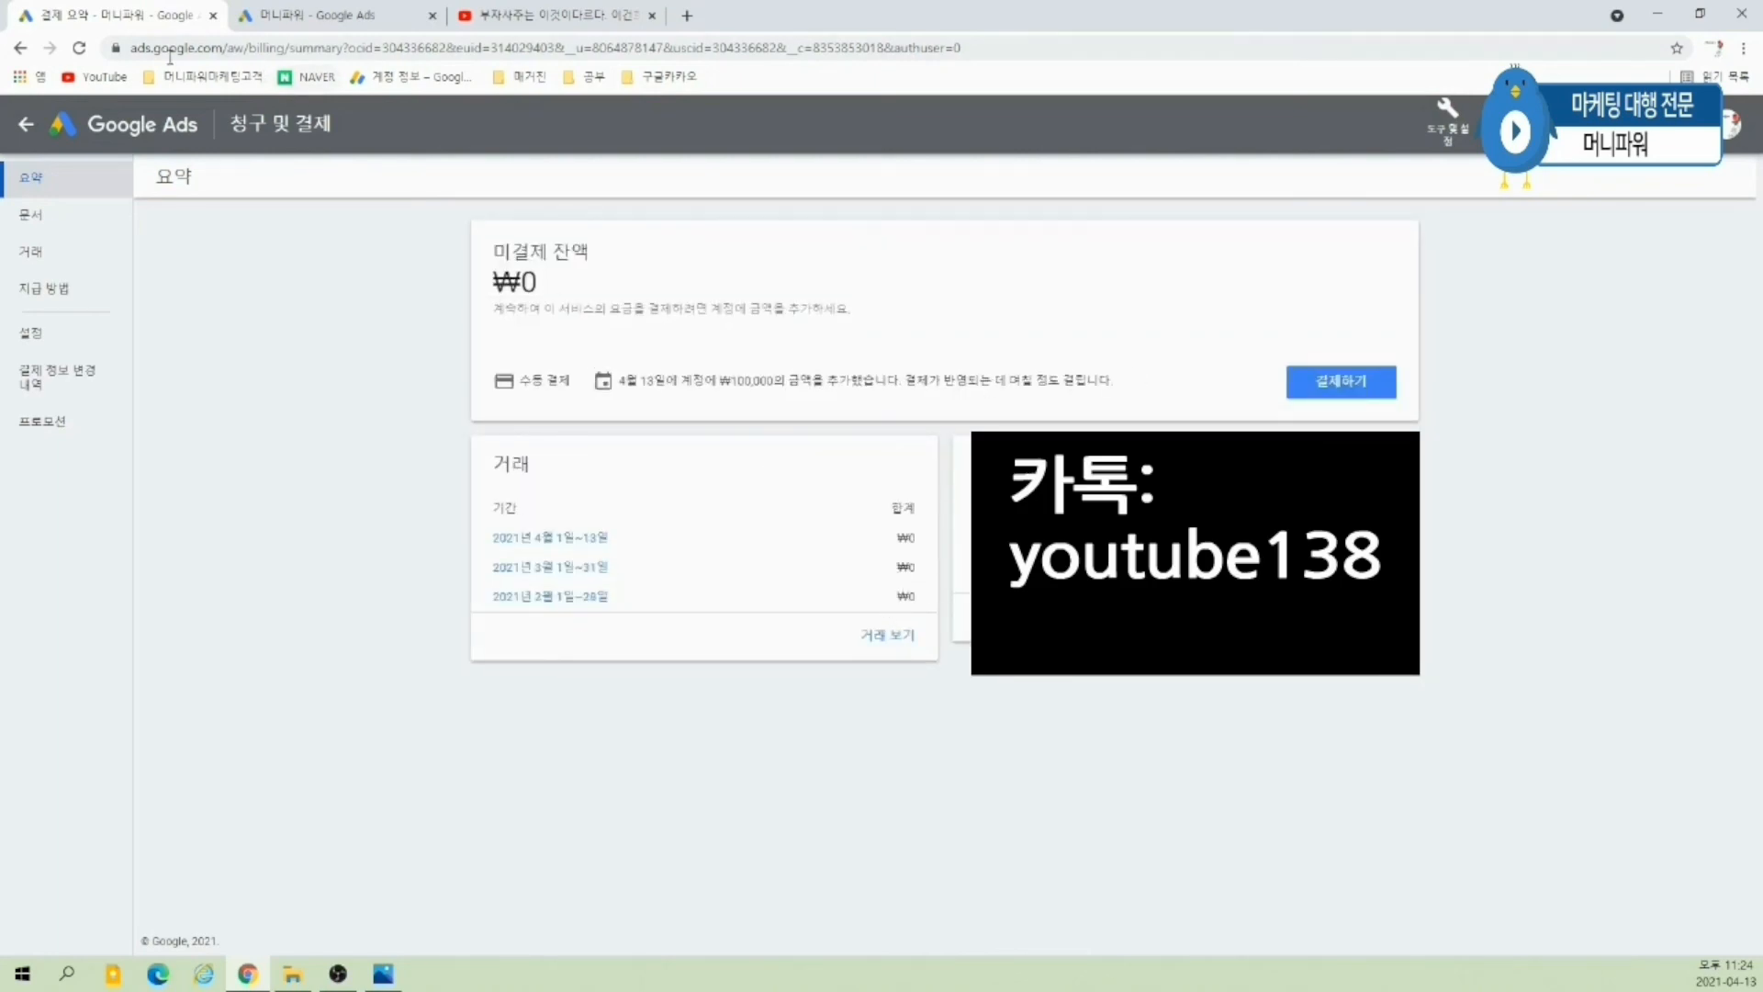
pyautogui.click(21, 48)
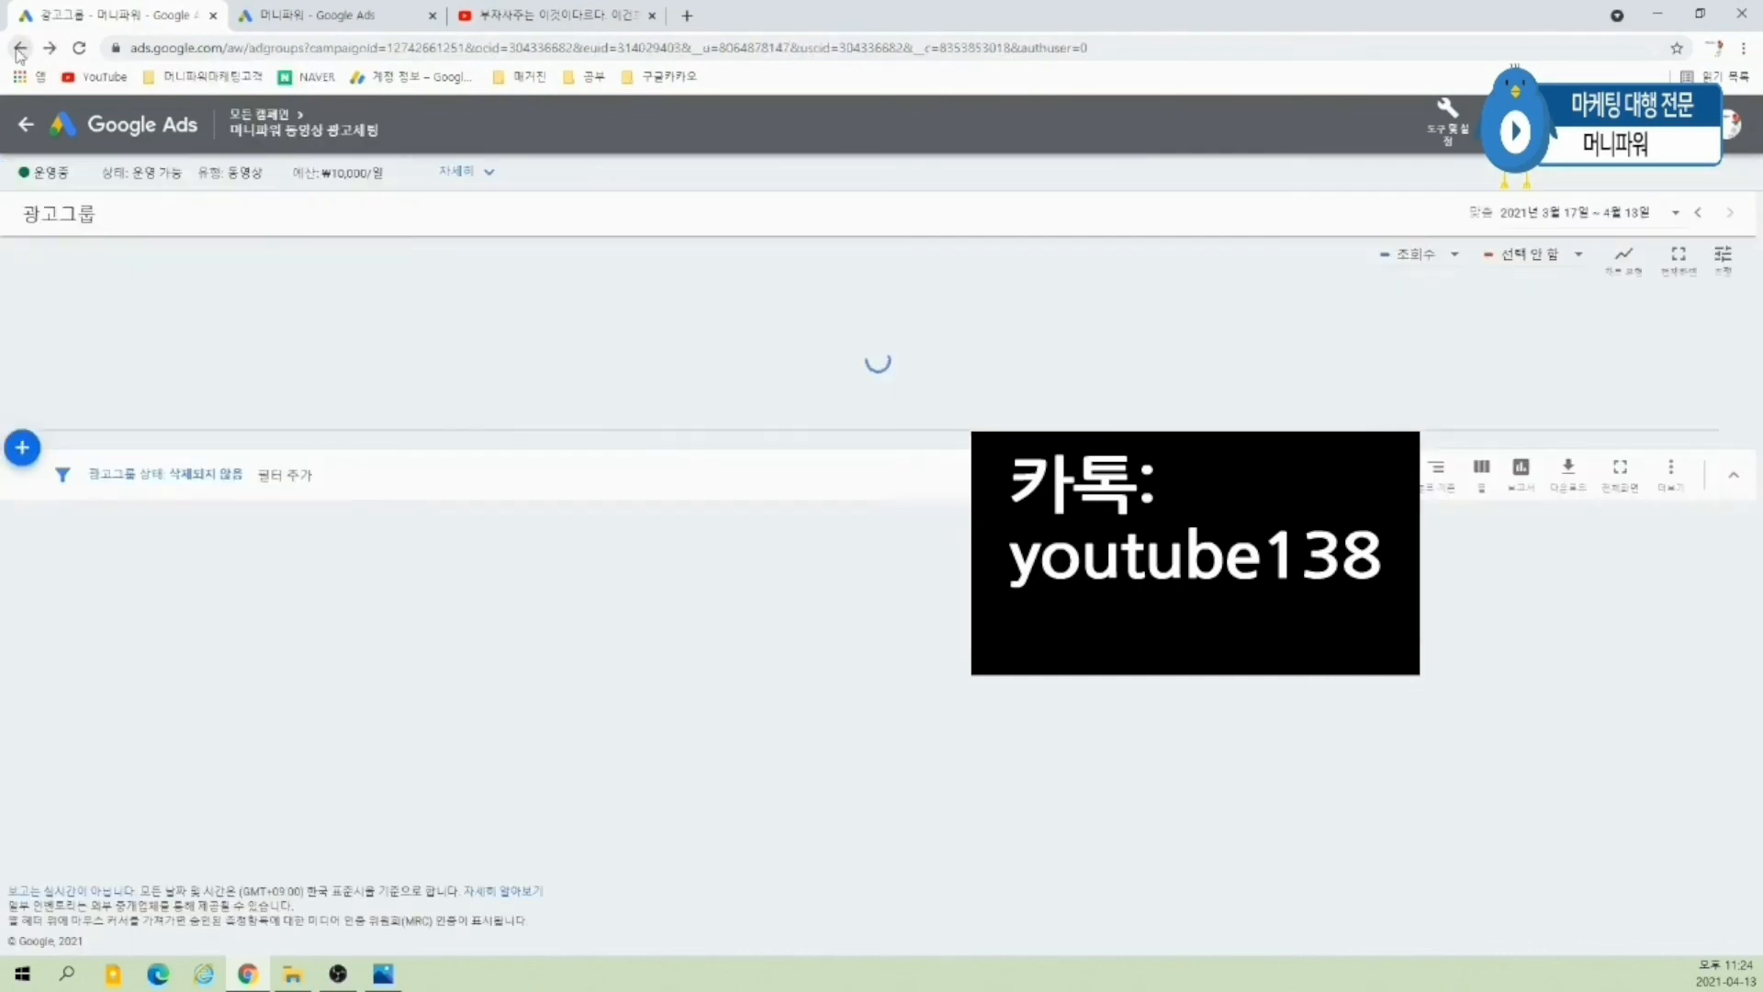
# - Go to the overview of all campaigns (모든 캠페인) and close the browser
pyautogui.click(137, 129)
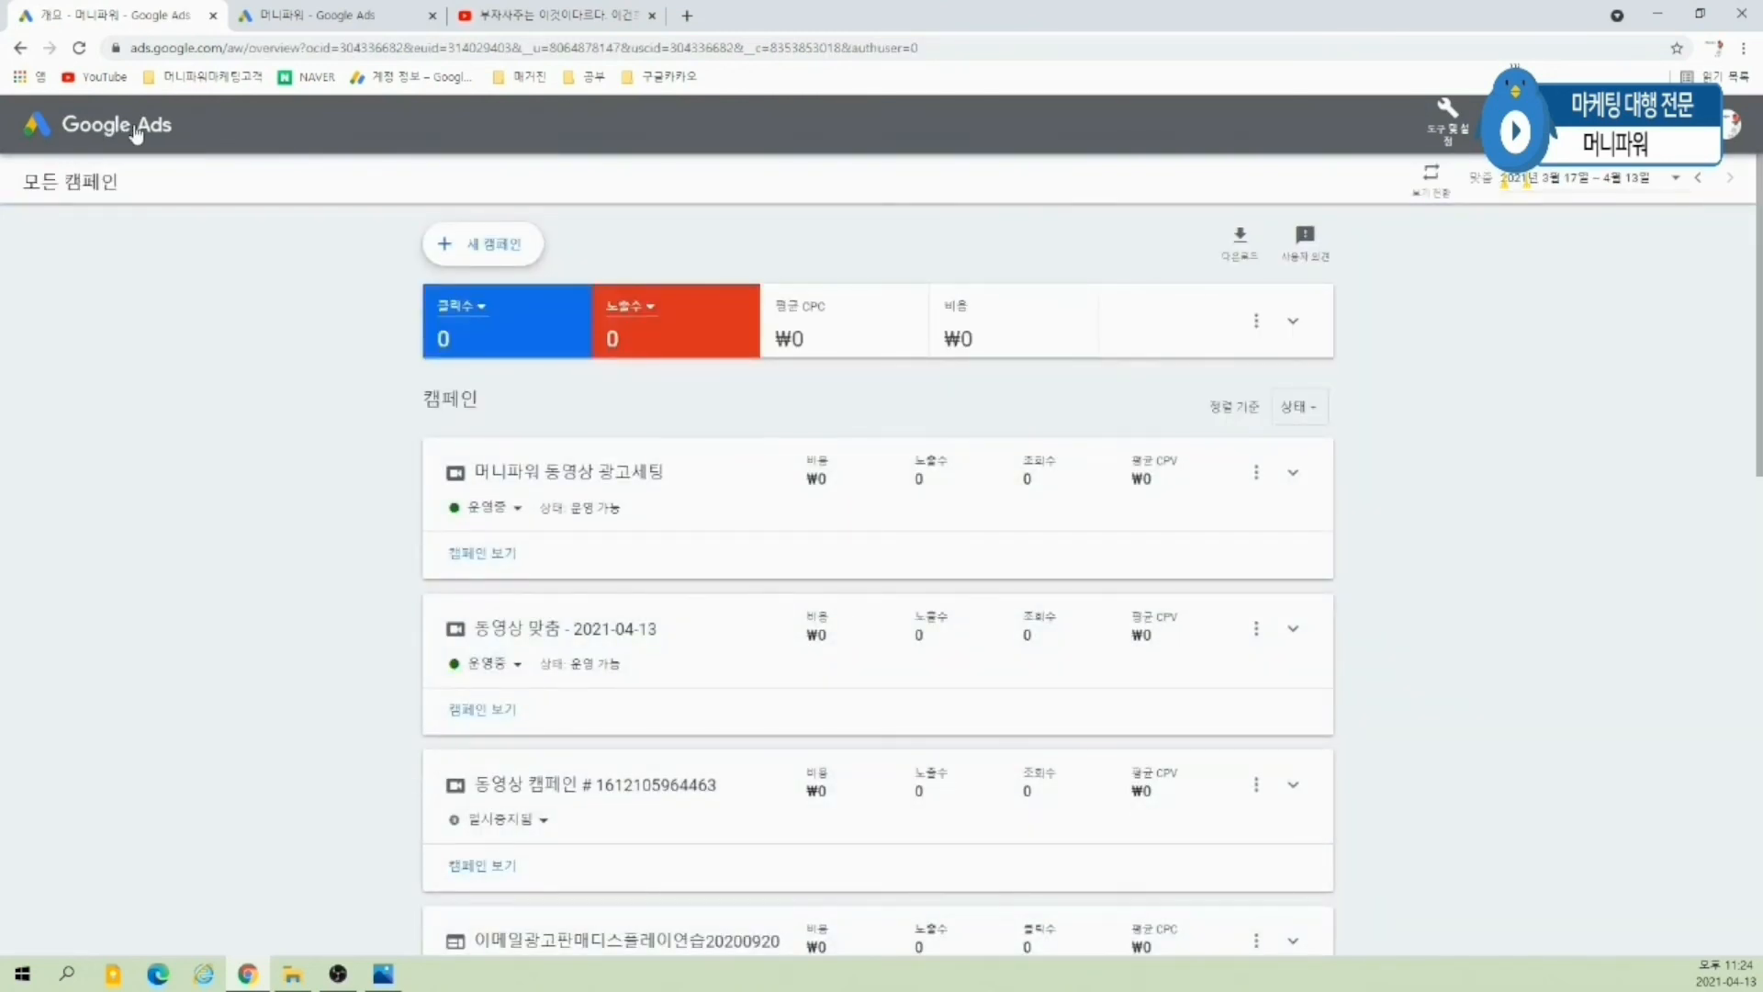
pyautogui.click(1744, 17)
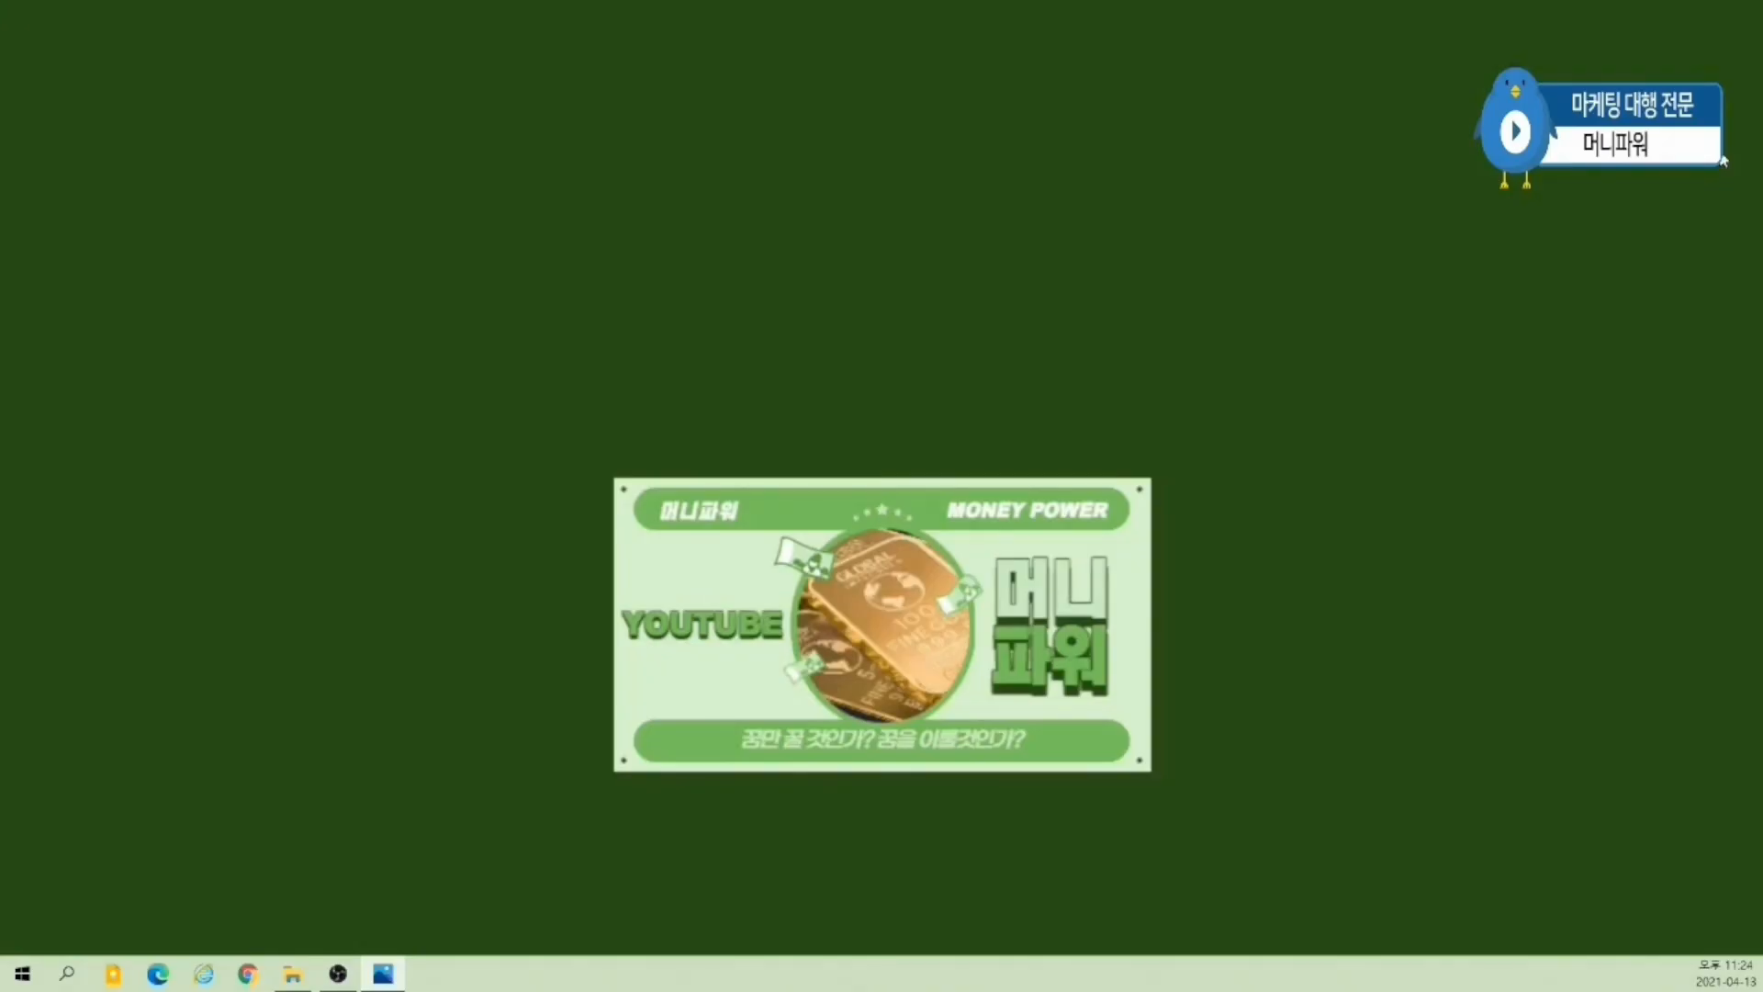